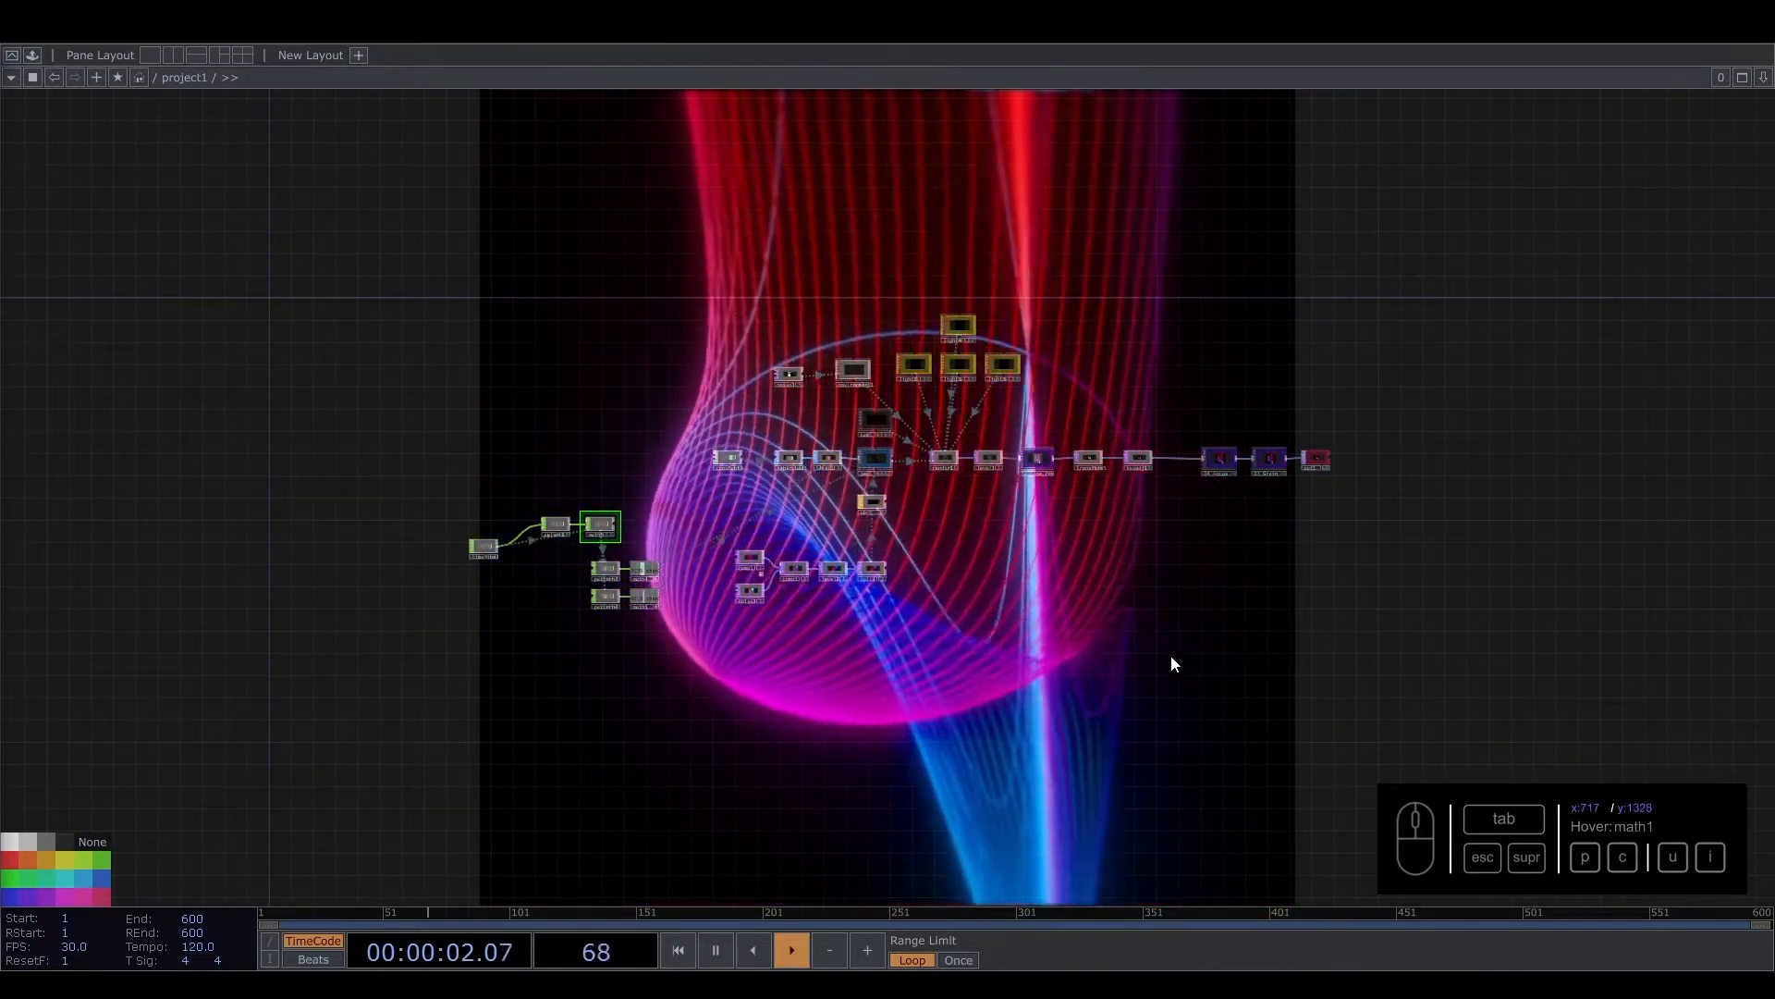
Delete all operators of the existing network to start from an empty project
drag(1082, 581, 1033, 618)
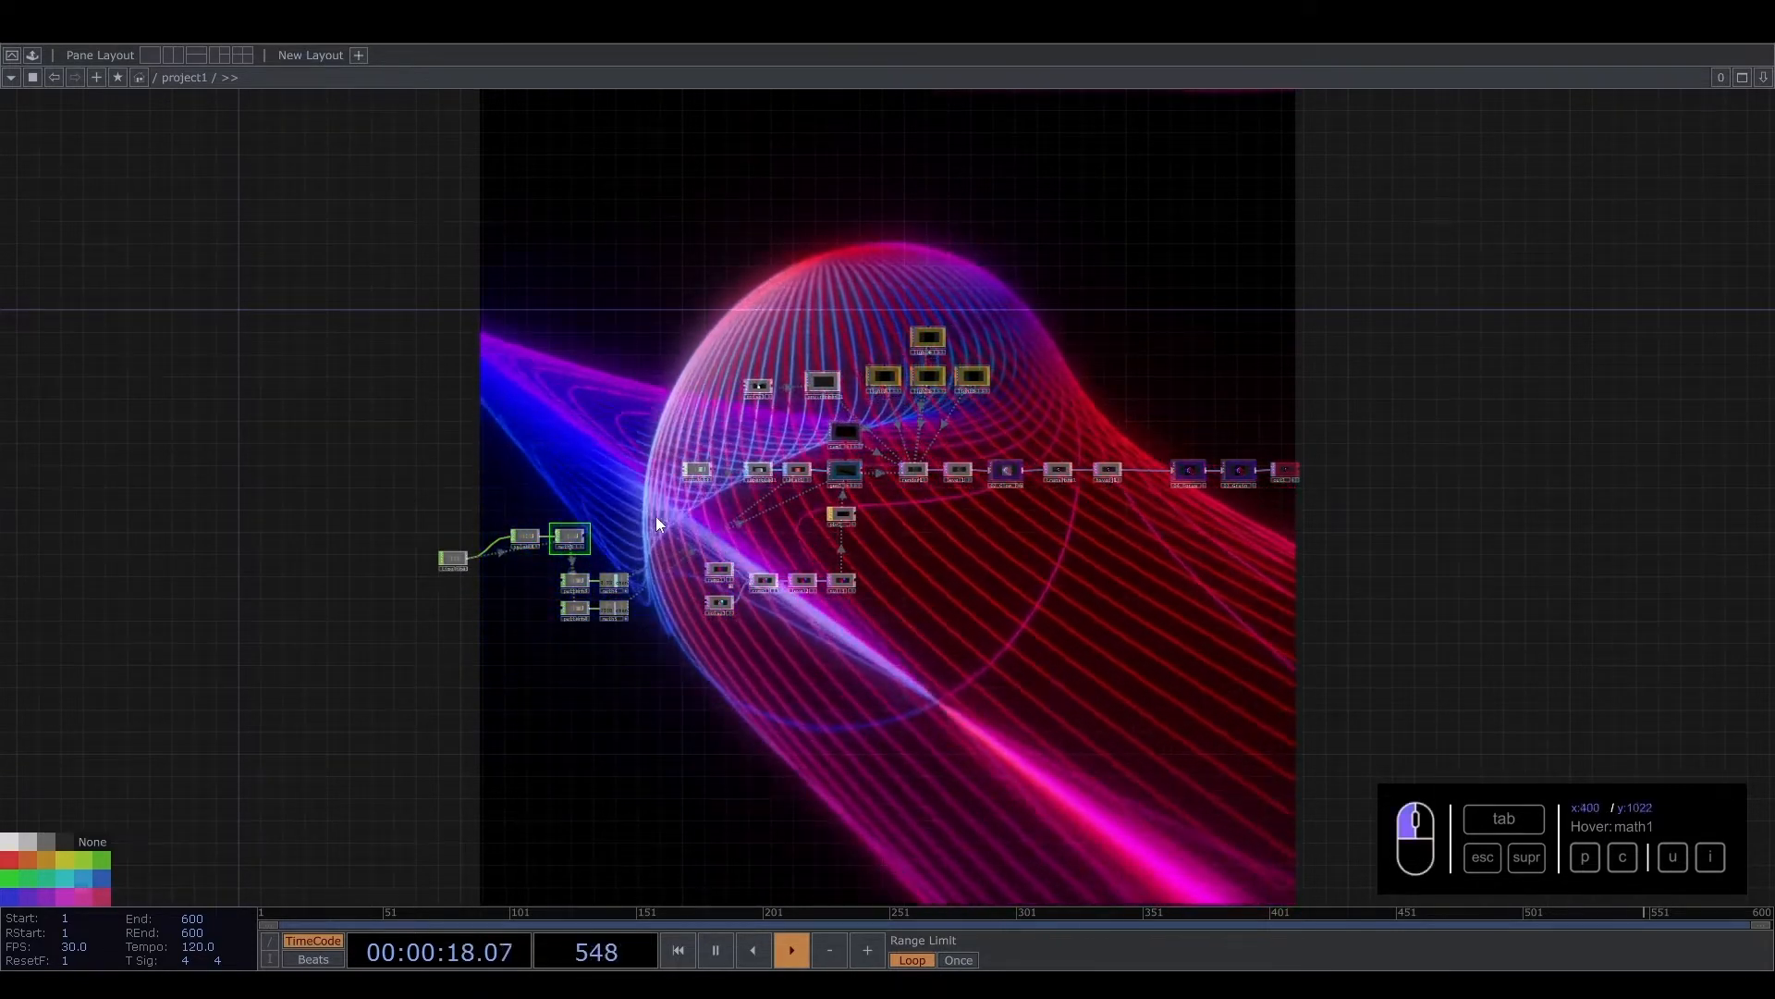
drag(656, 516, 678, 587)
drag(677, 473, 674, 511)
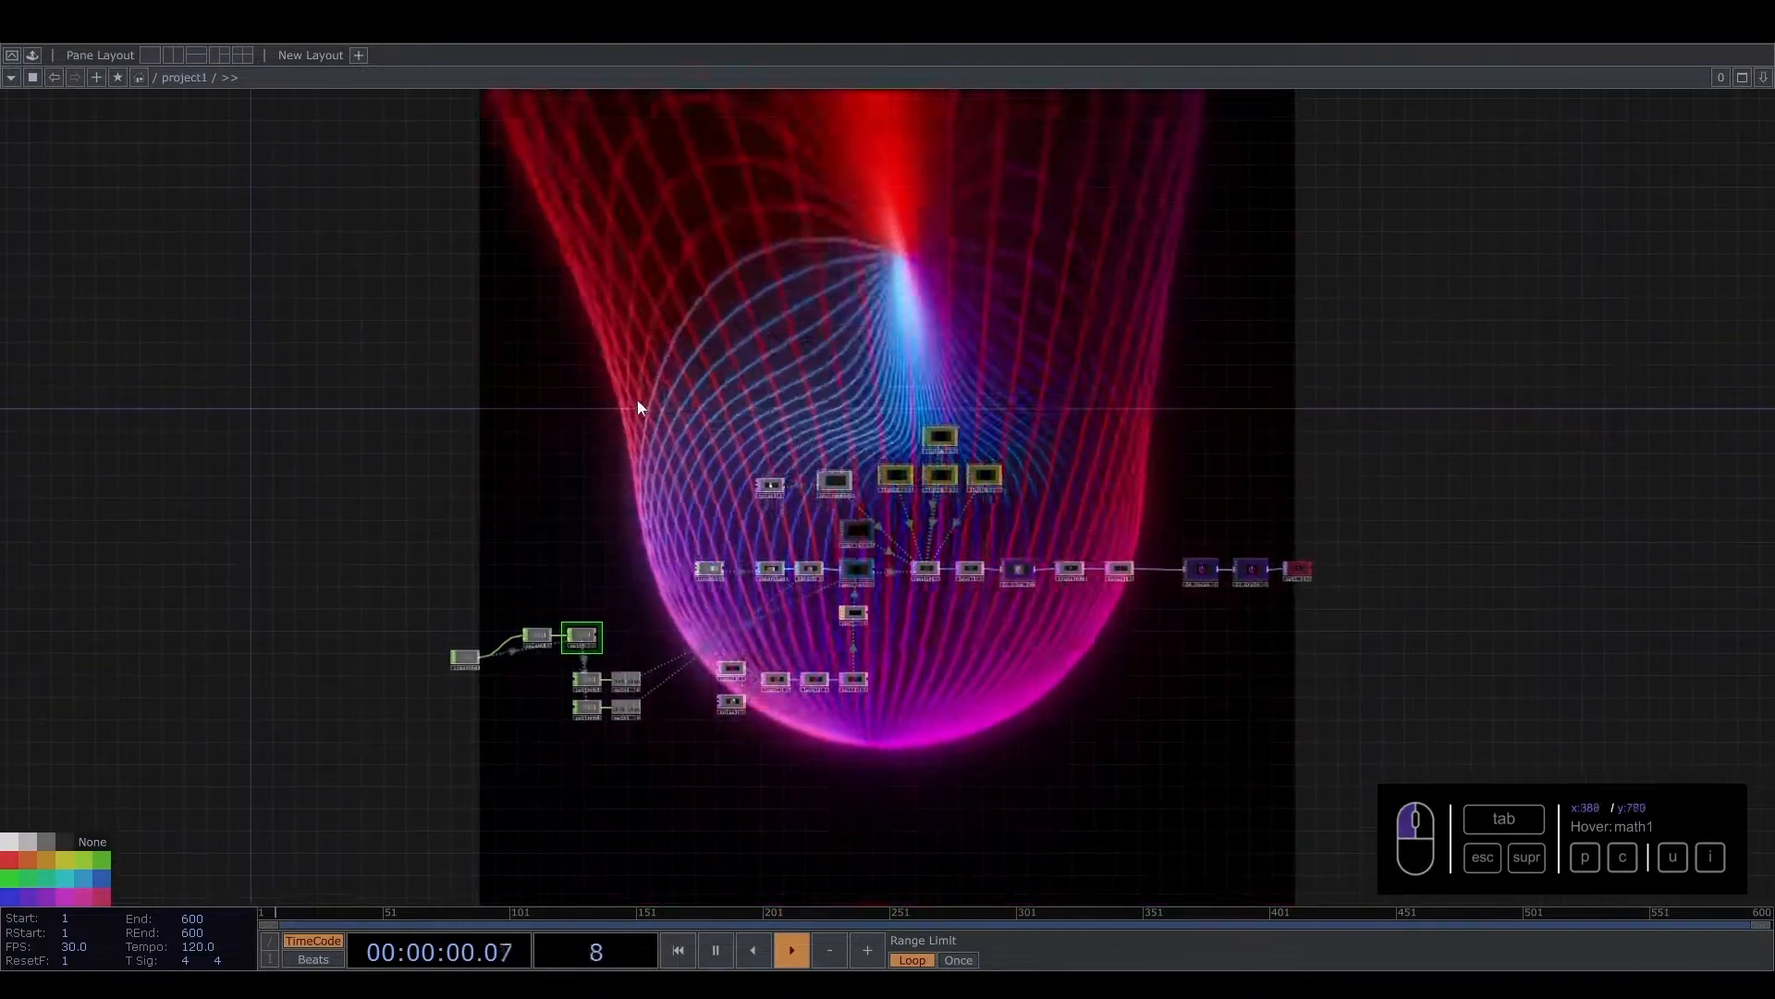
drag(723, 368, 662, 376)
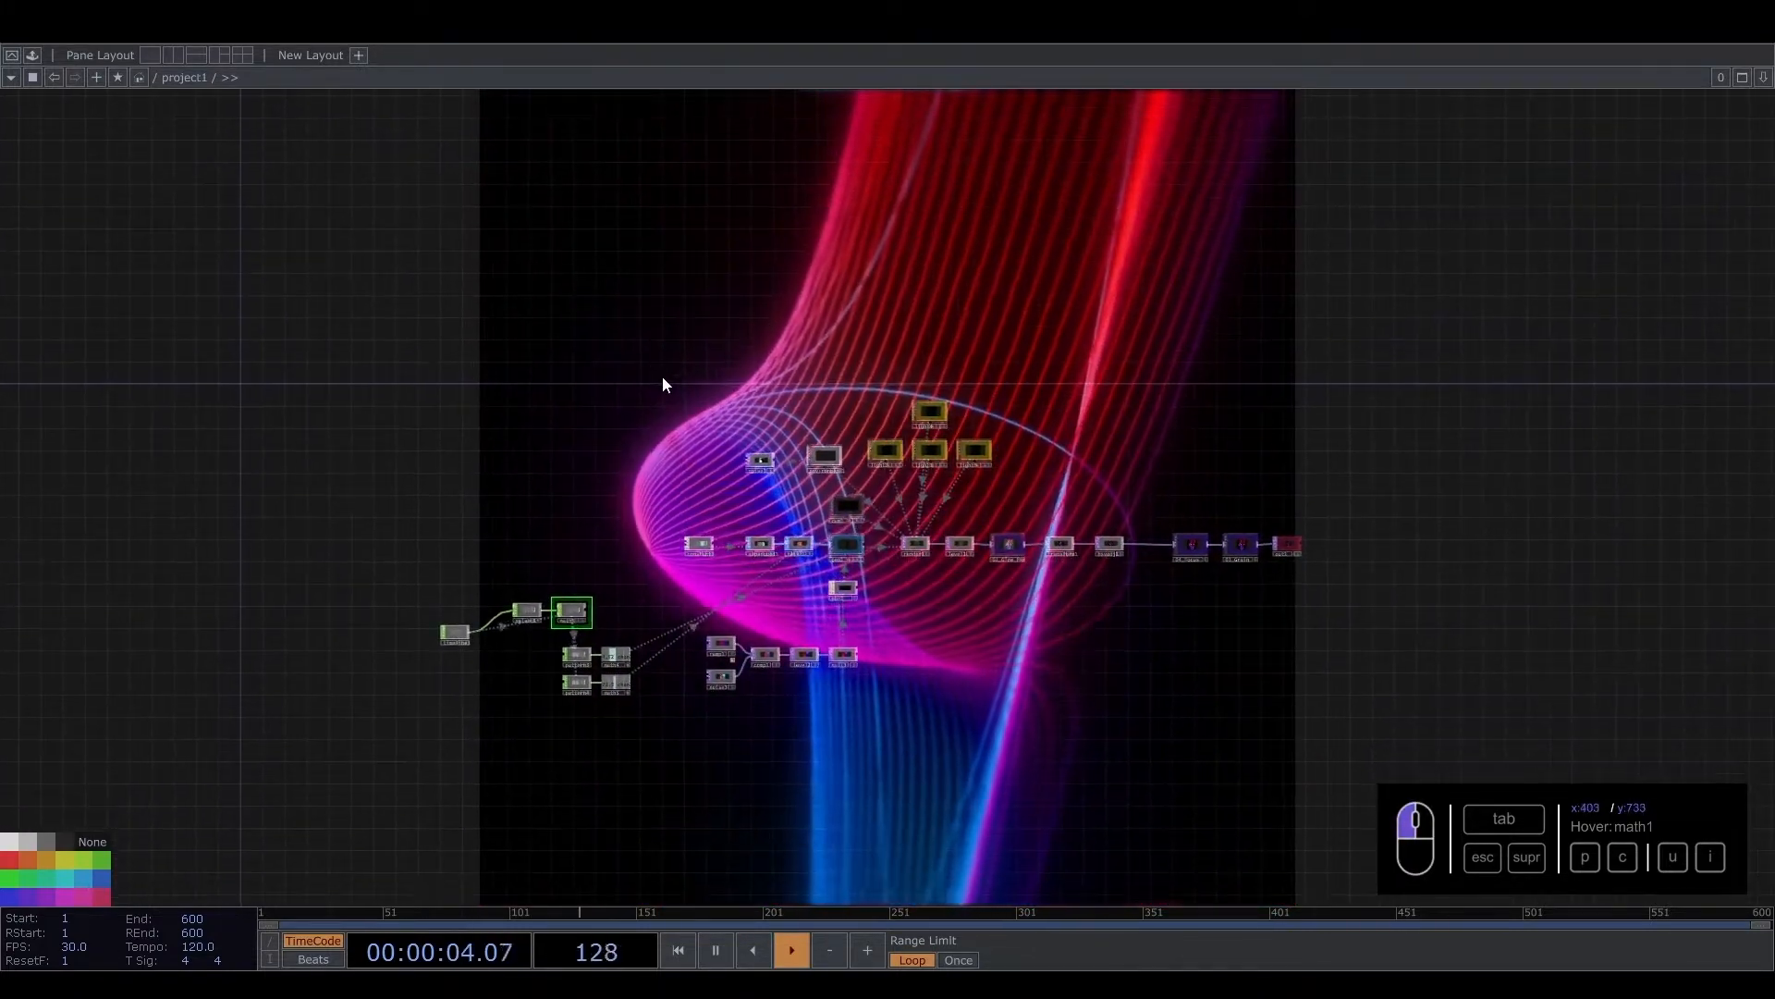
drag(342, 352, 1347, 766)
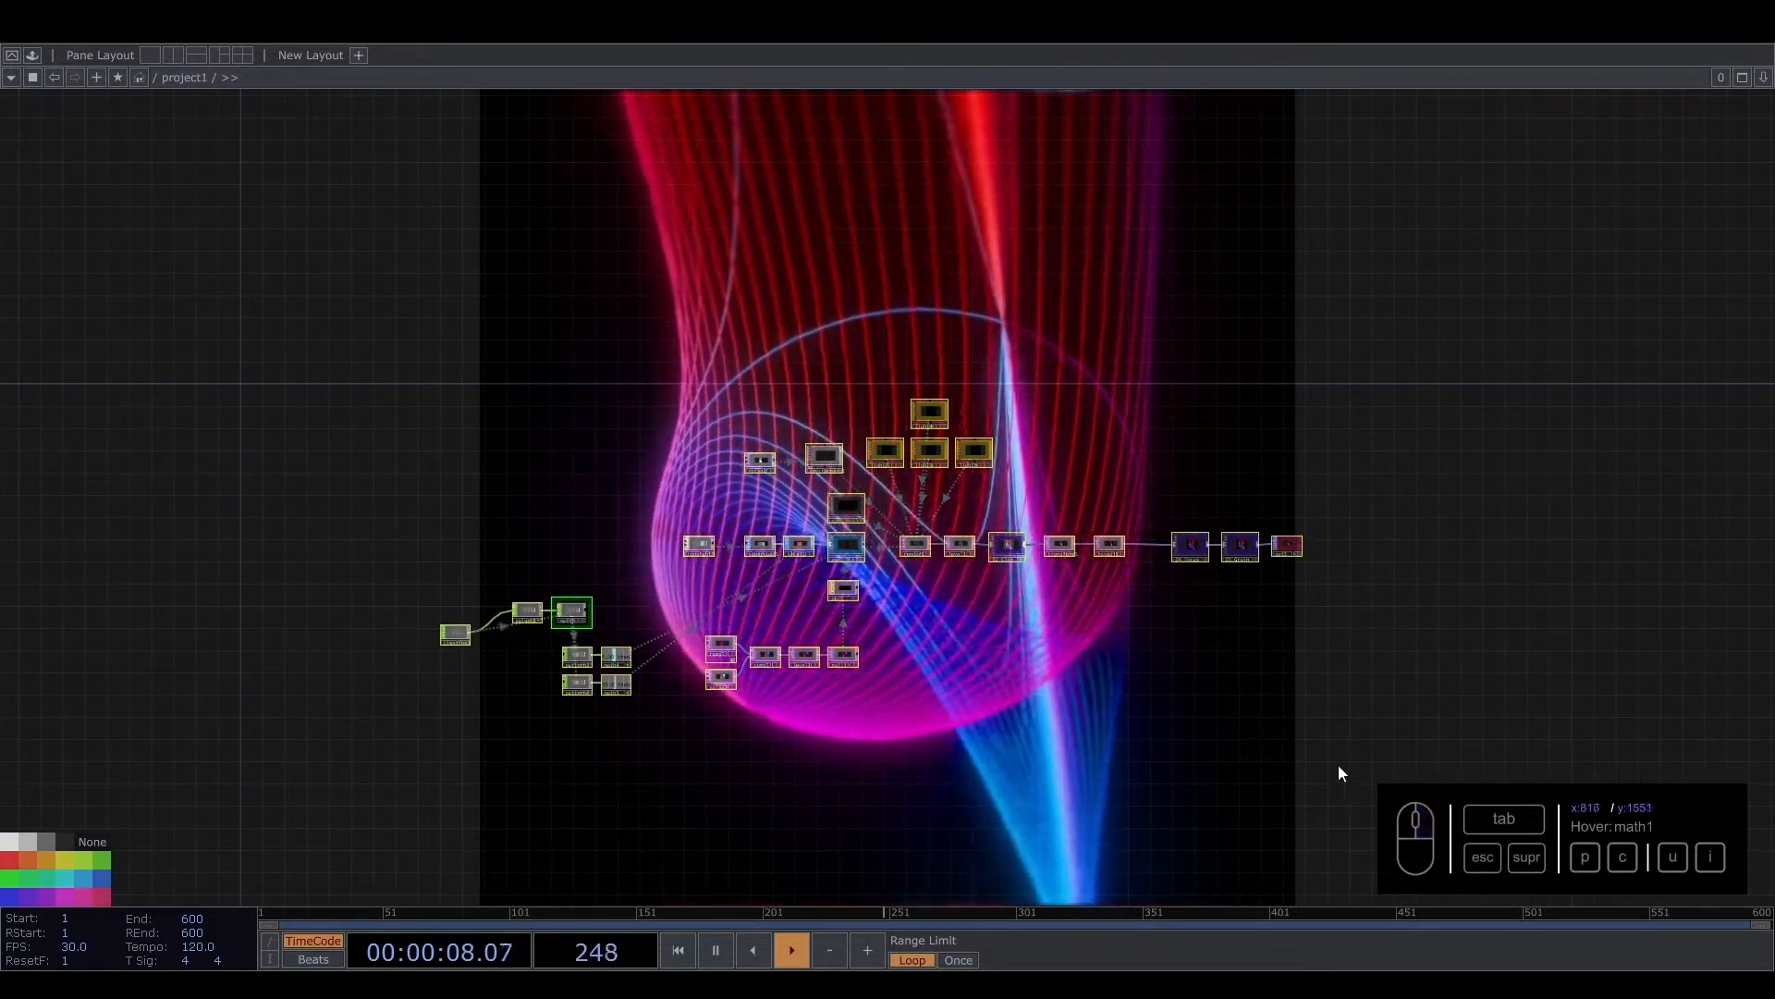
key(Delete)
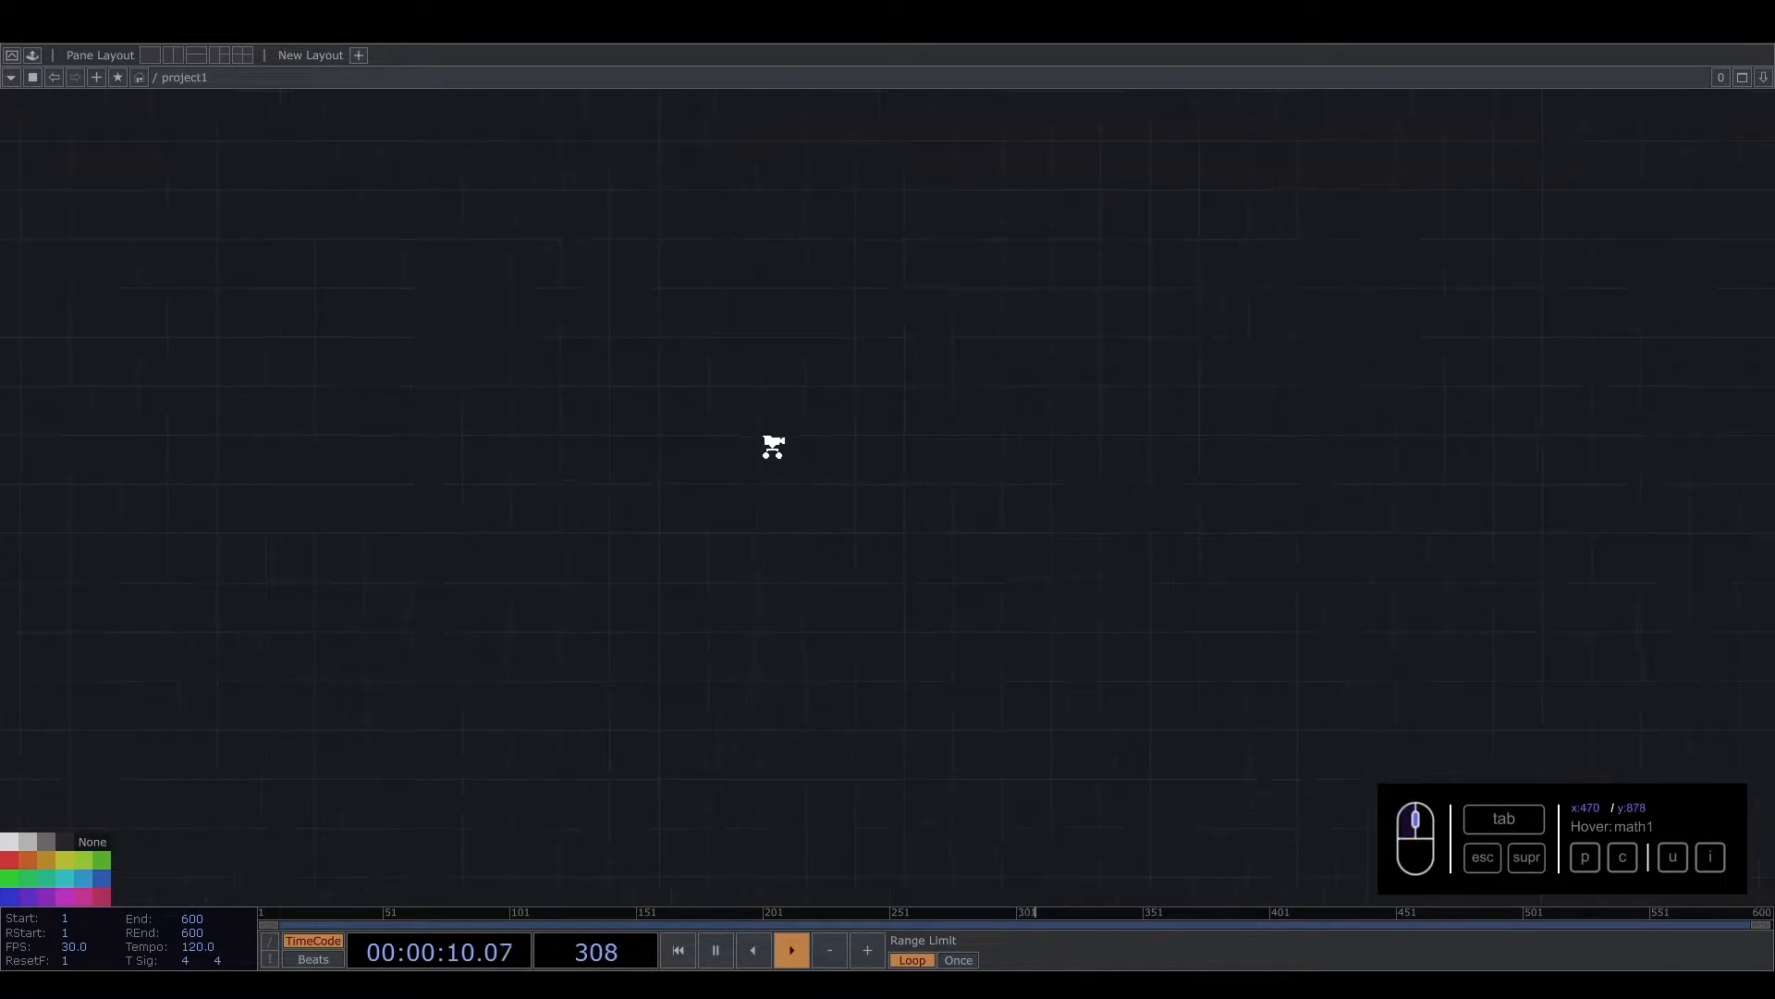
Add a Superquad SOP and reduce its rows to 5 and columns to 6
key(Tab)
click(625, 198)
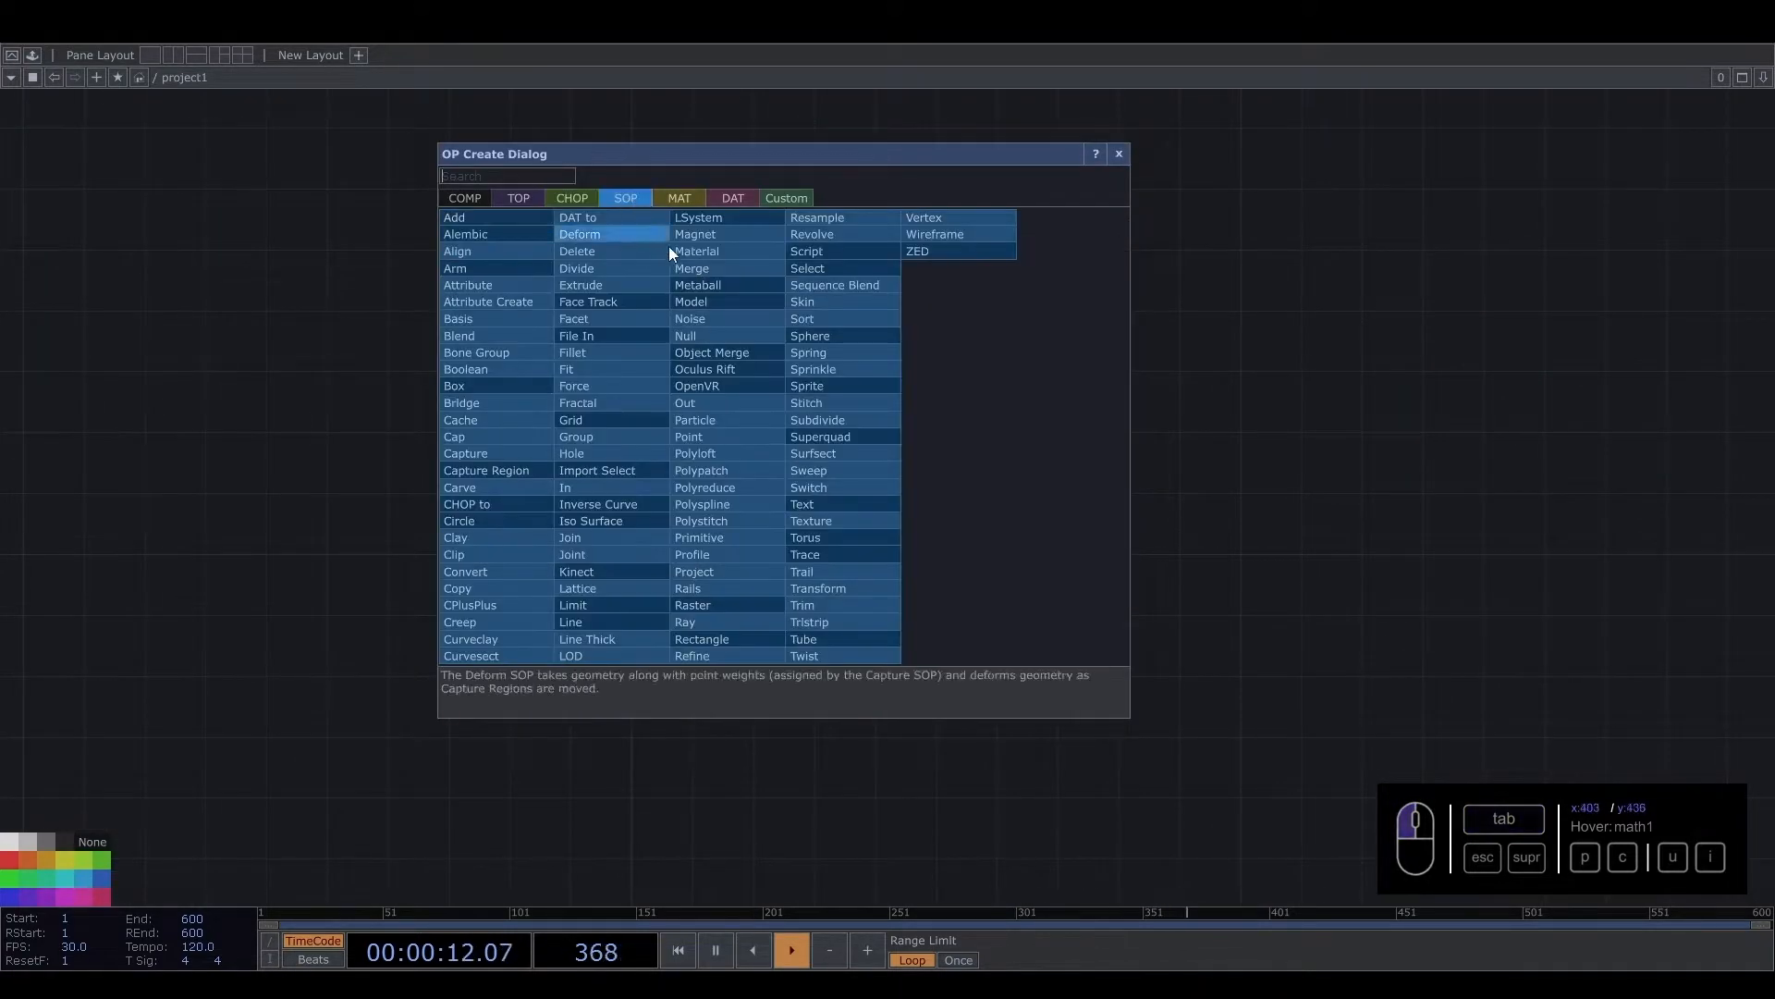
click(822, 433)
click(821, 438)
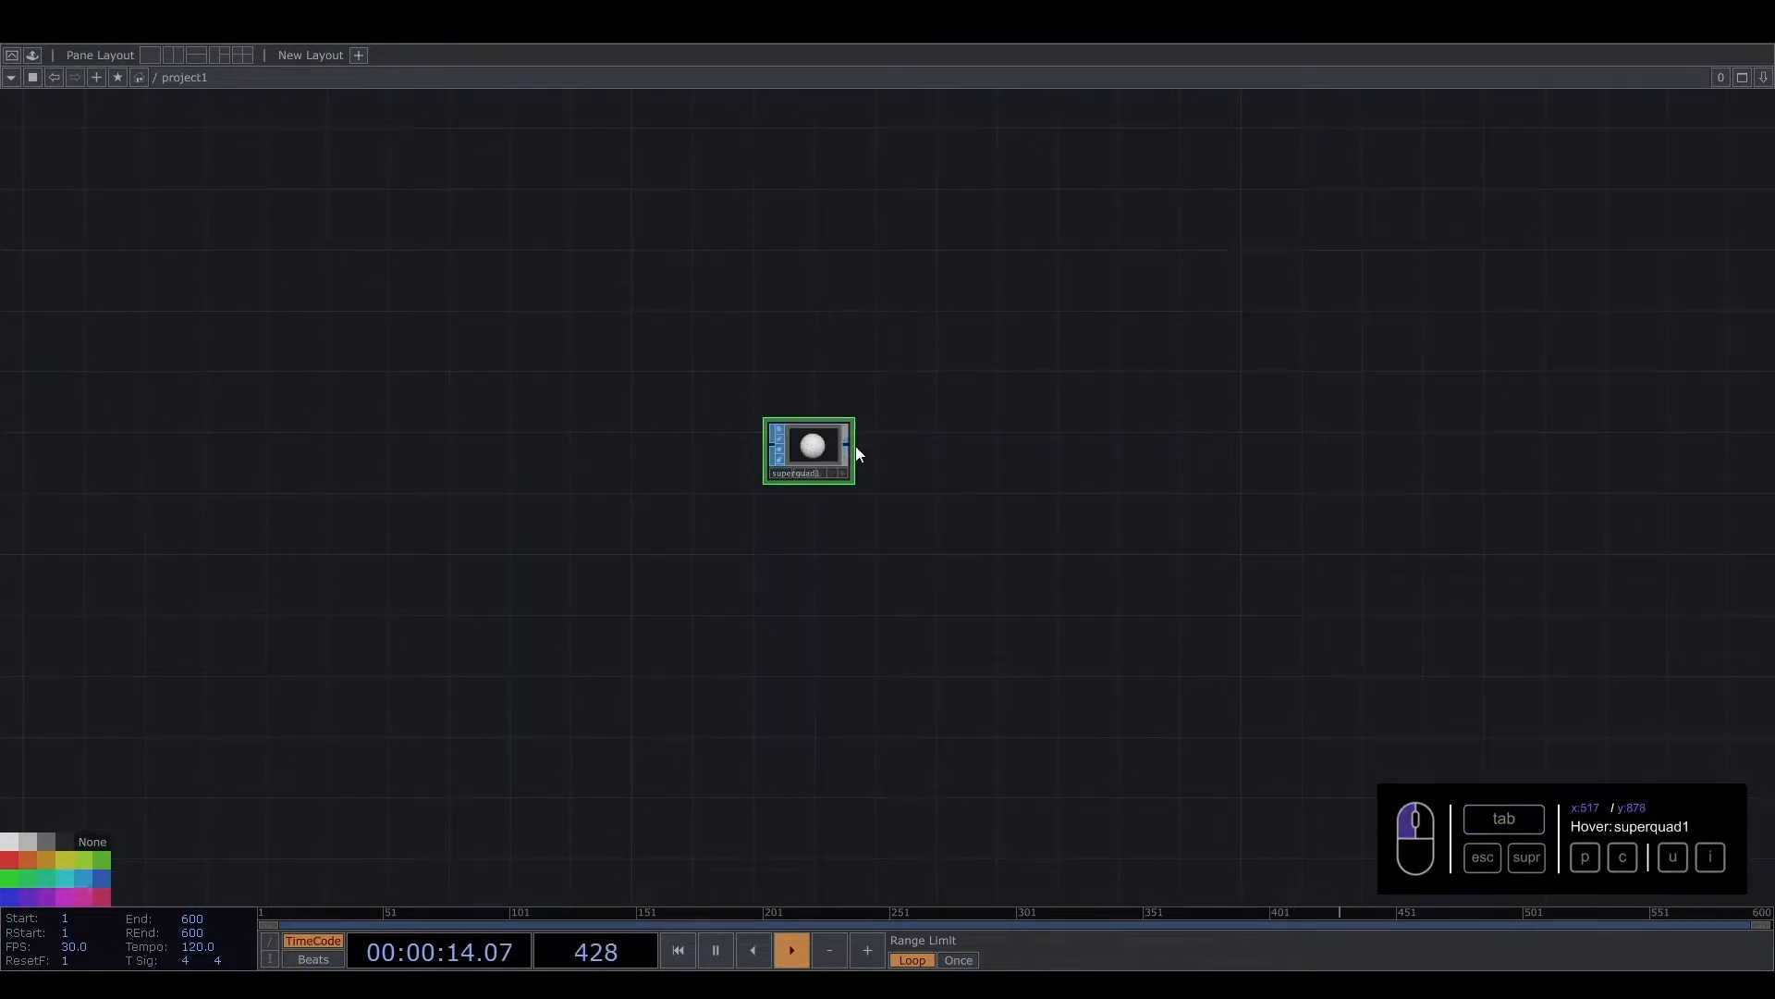
key(p)
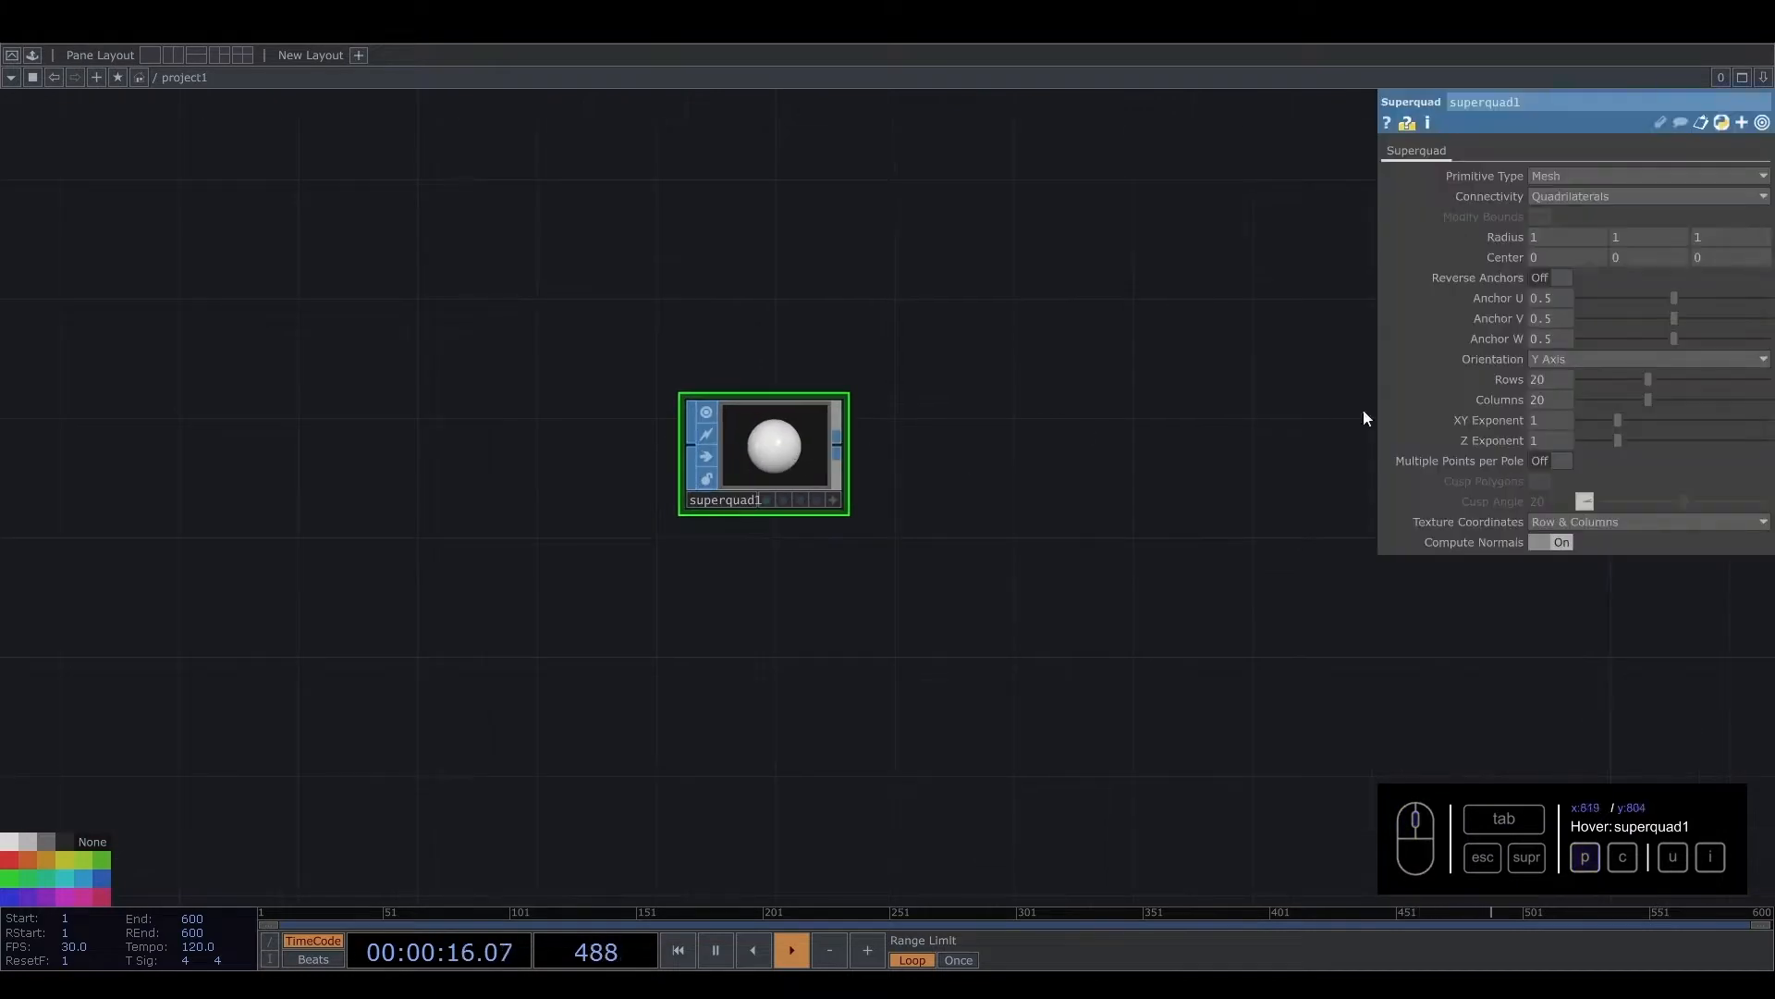
drag(1649, 380, 1589, 382)
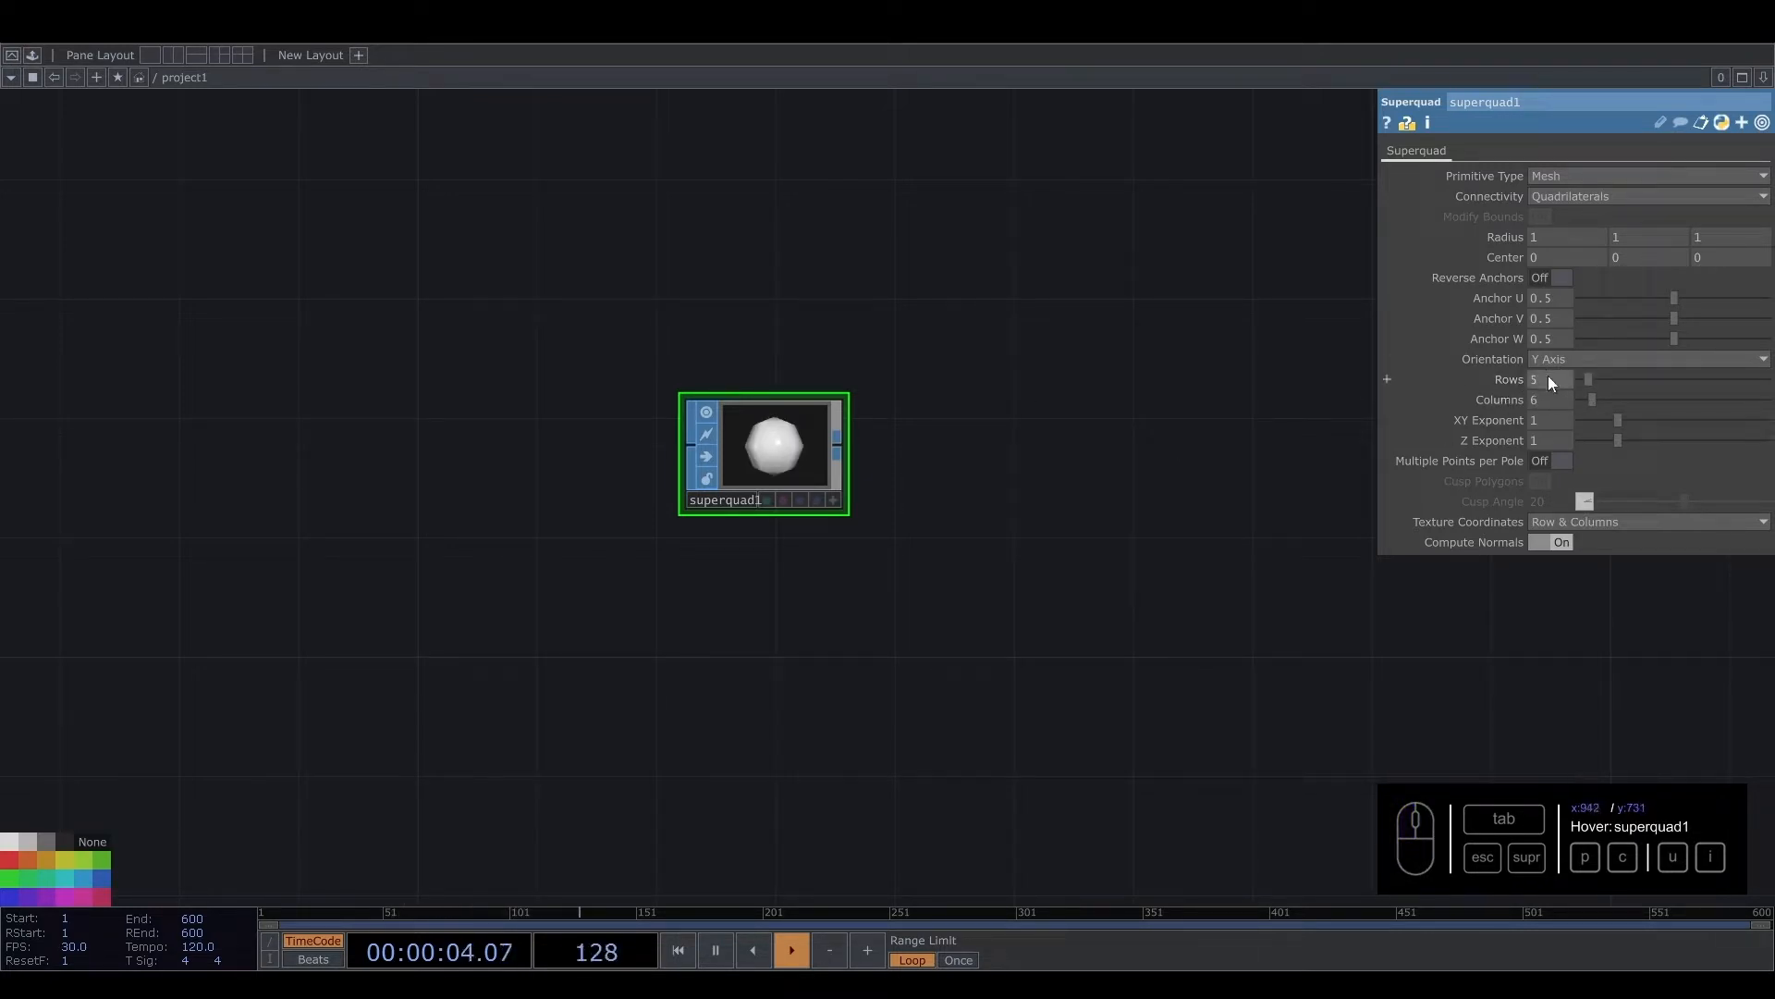
Add a Constant CHOP beside the superquad, ahead of it in the network
key(Tab)
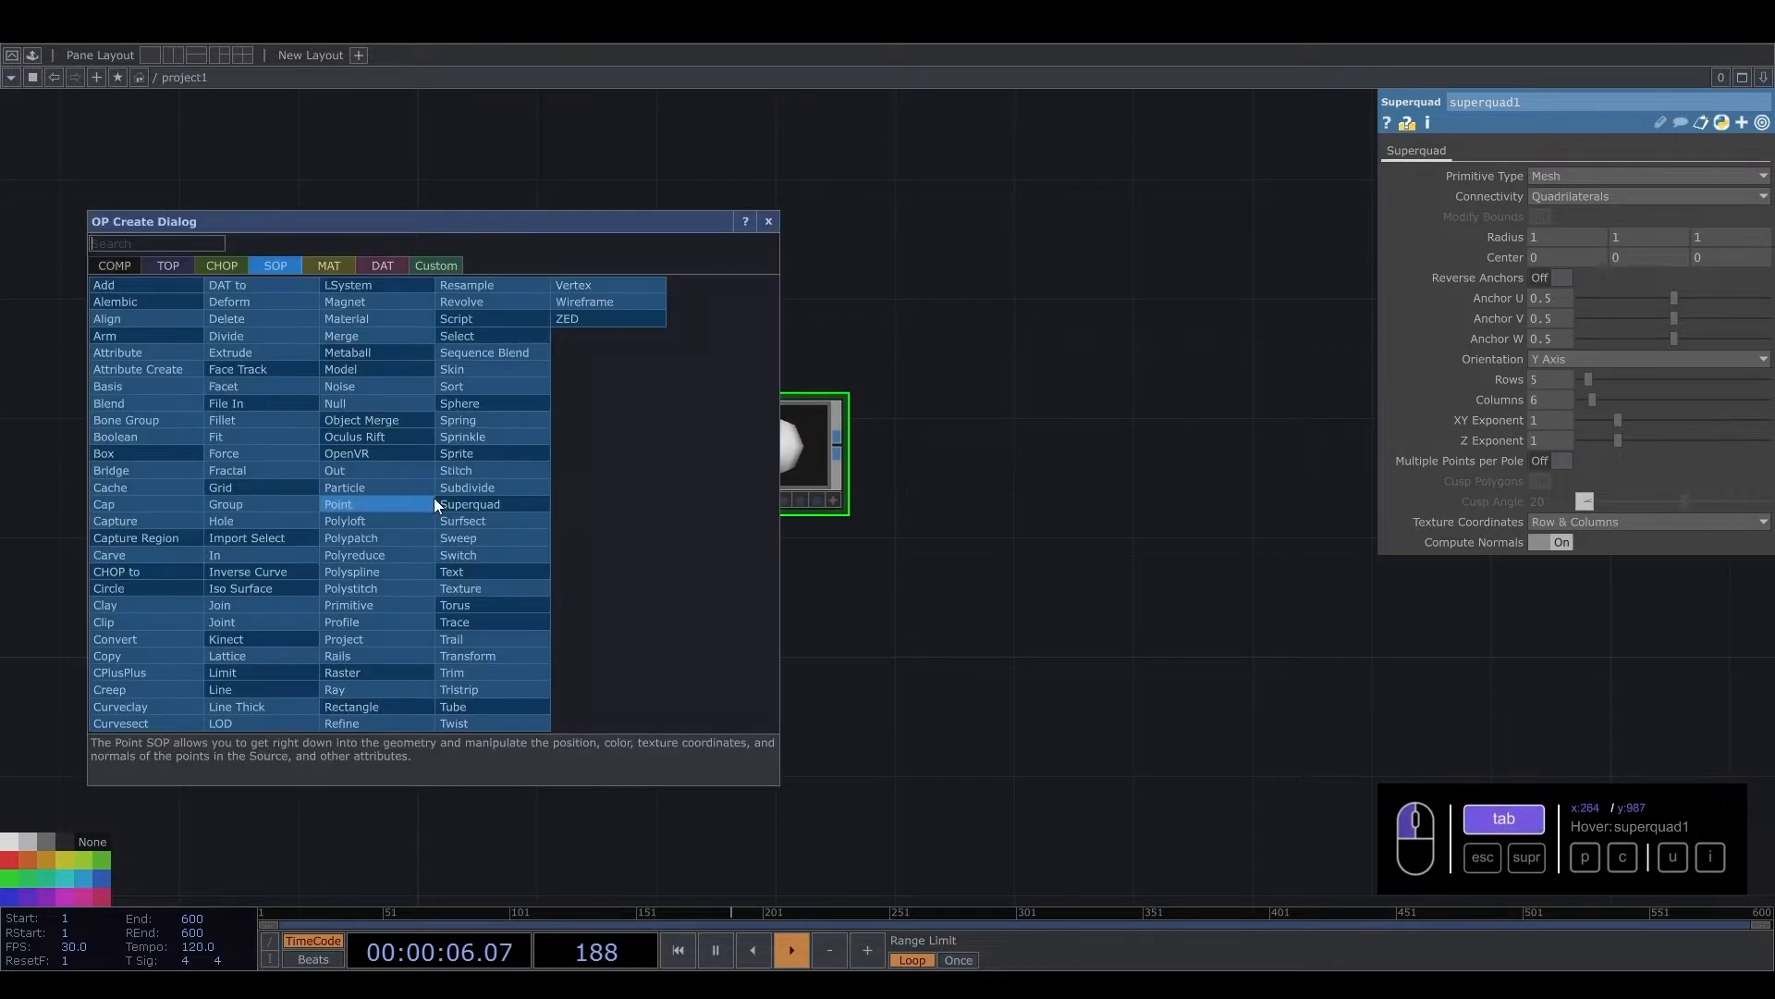
click(227, 267)
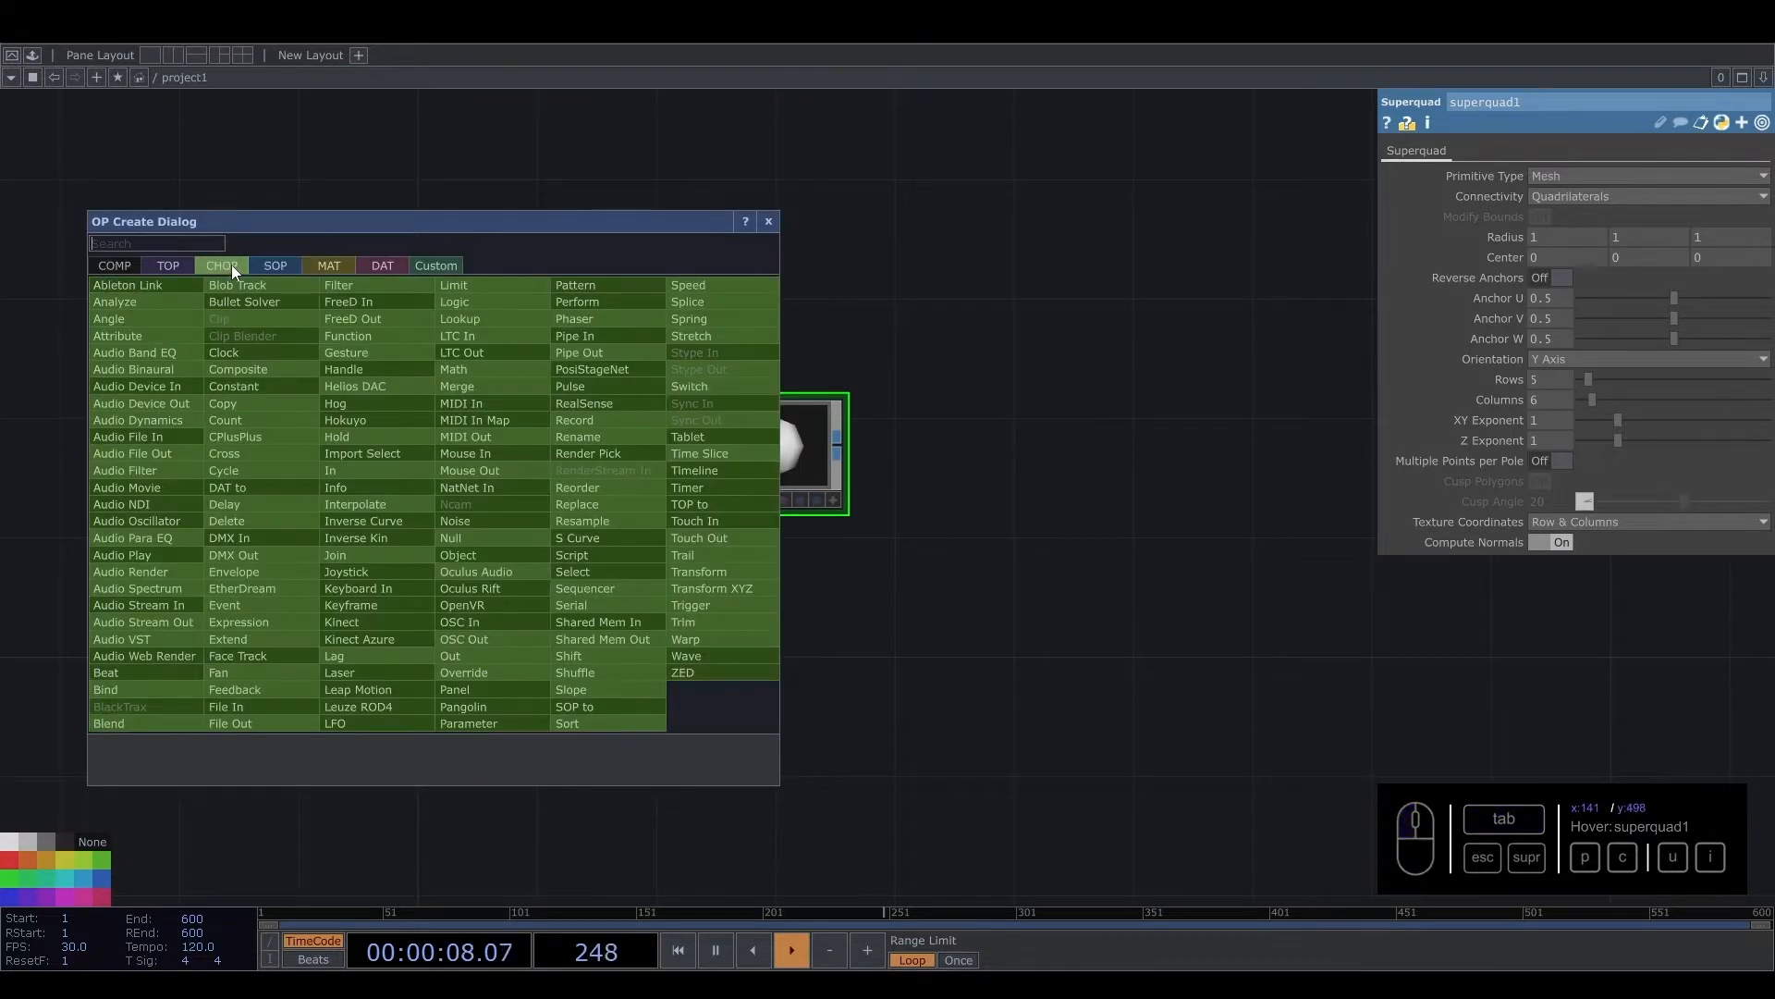
text(c)
click(258, 385)
click(474, 438)
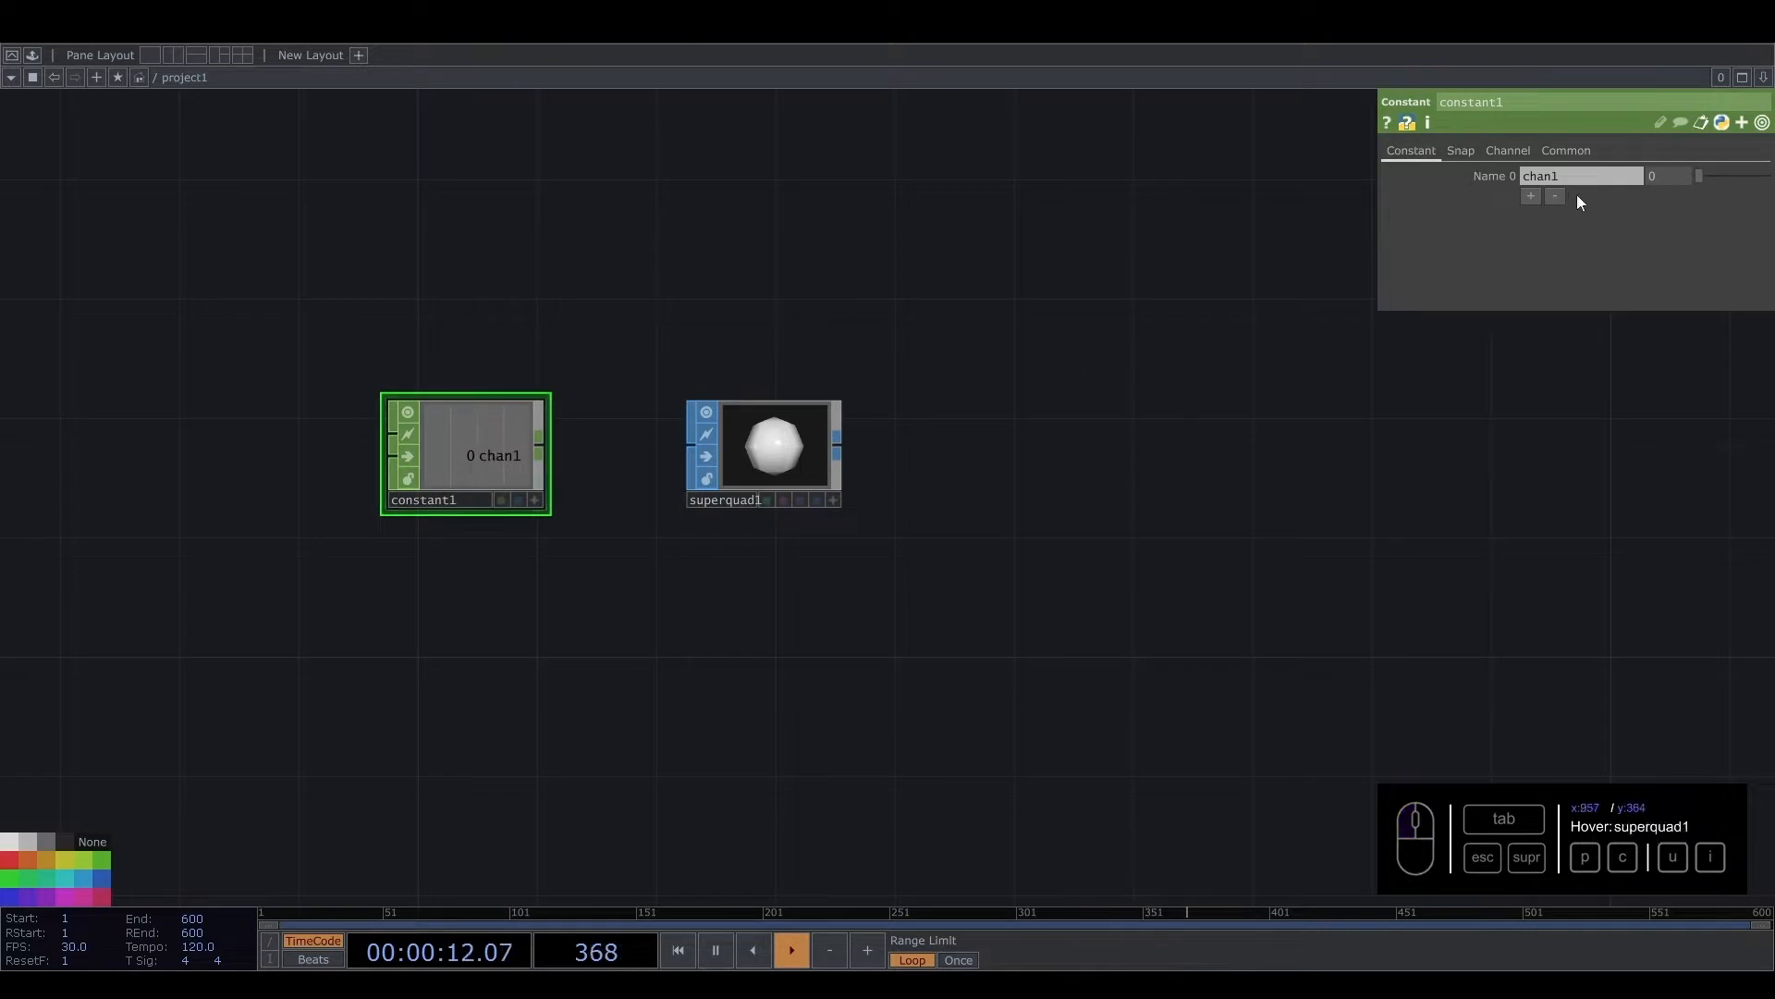
Name the constant's two channels c and r and set both values to 70
text(c)
click(1531, 196)
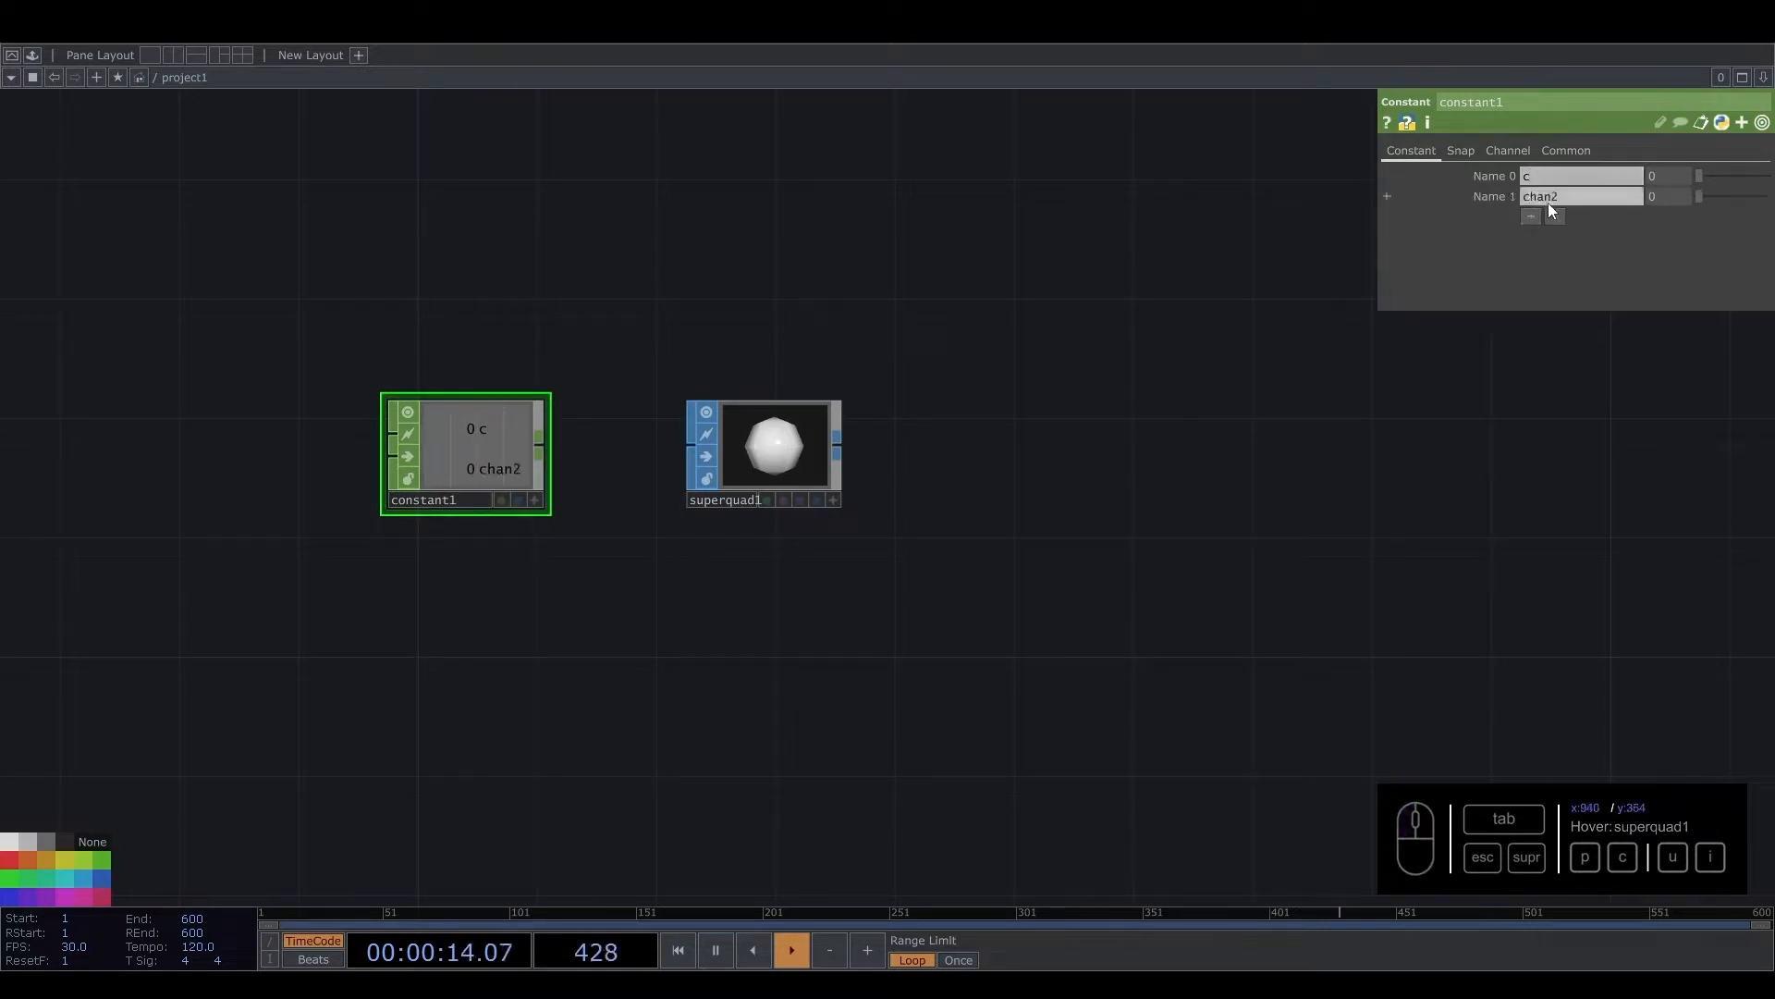
text(r)
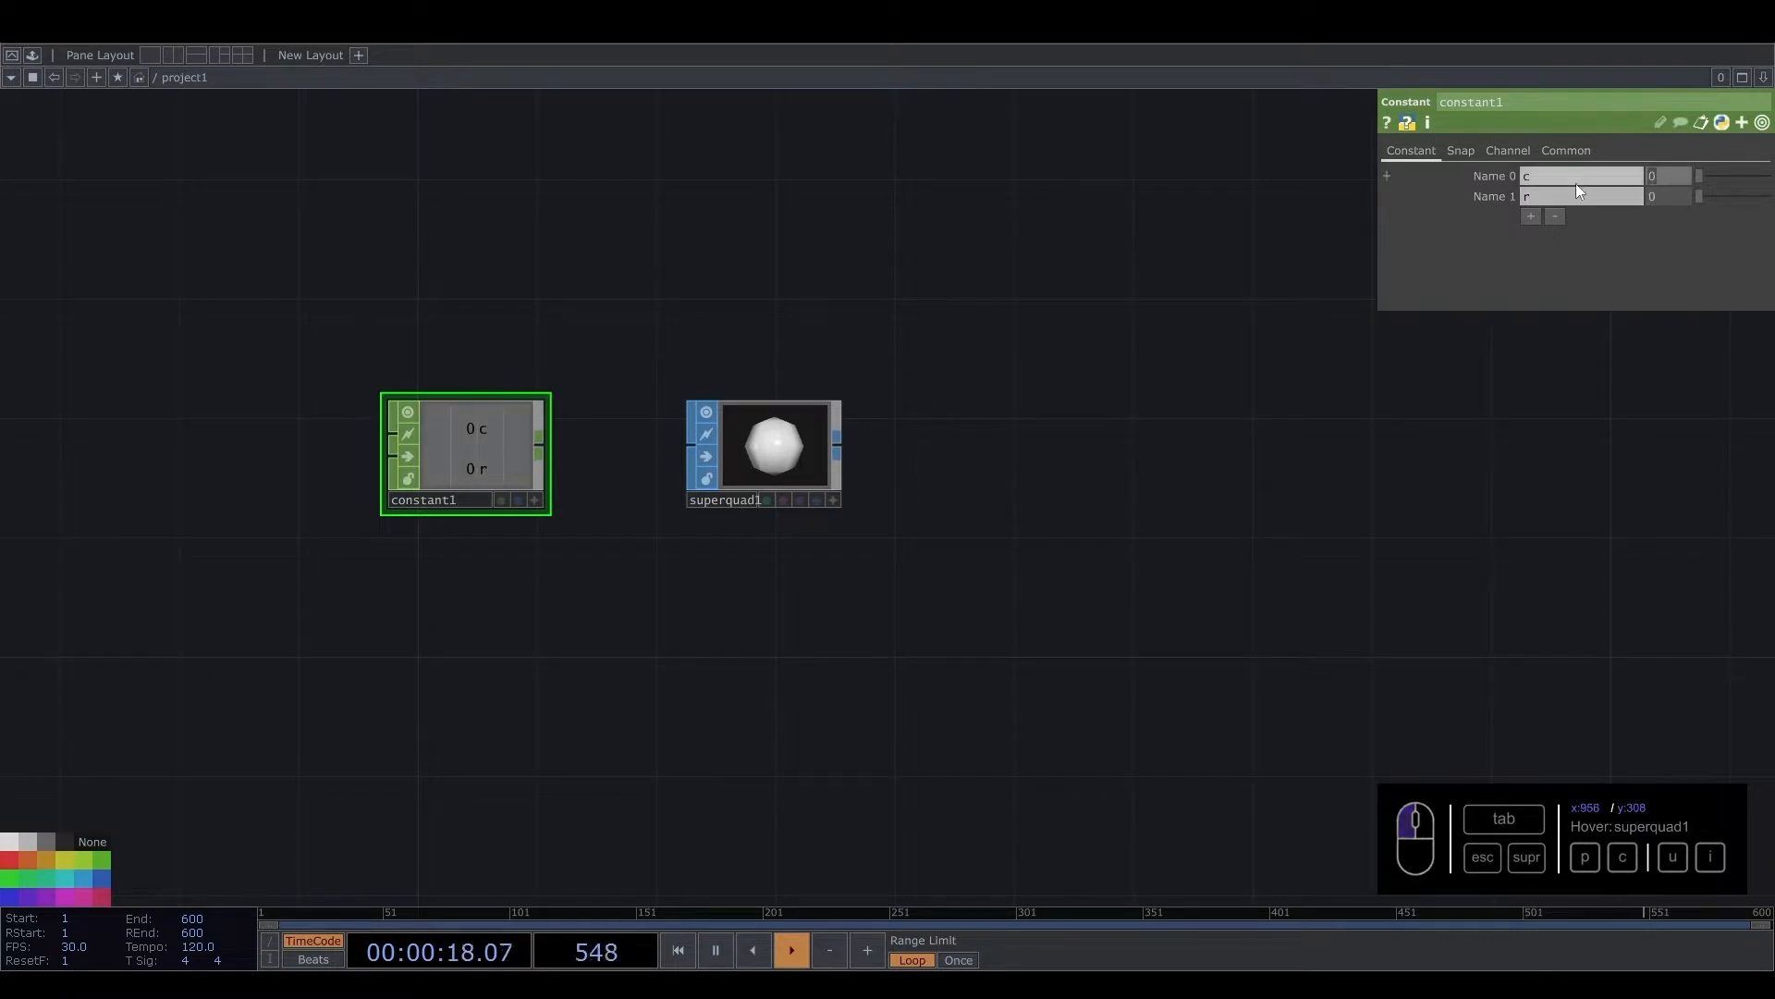
text(70)
click(1657, 193)
text(70)
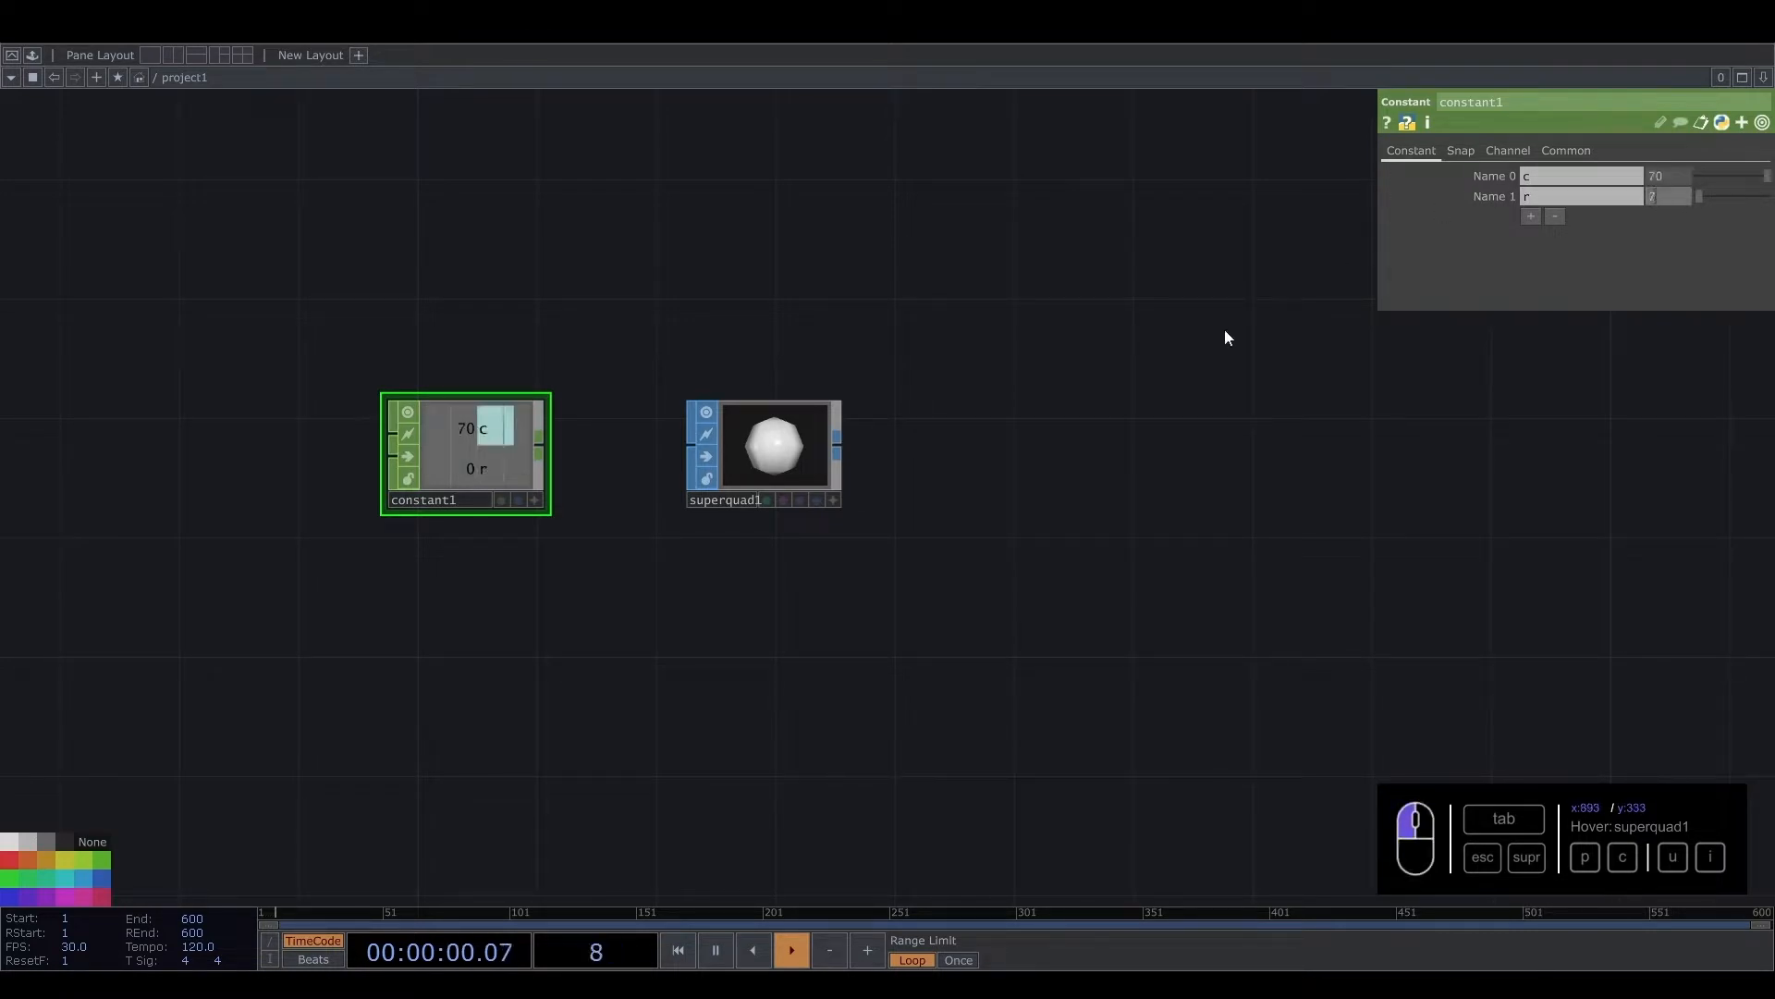
Link the superquad's Rows to the constant's r channel and its Columns to the c channel as CHOP references
drag(906, 463, 899, 455)
click(749, 462)
click(527, 492)
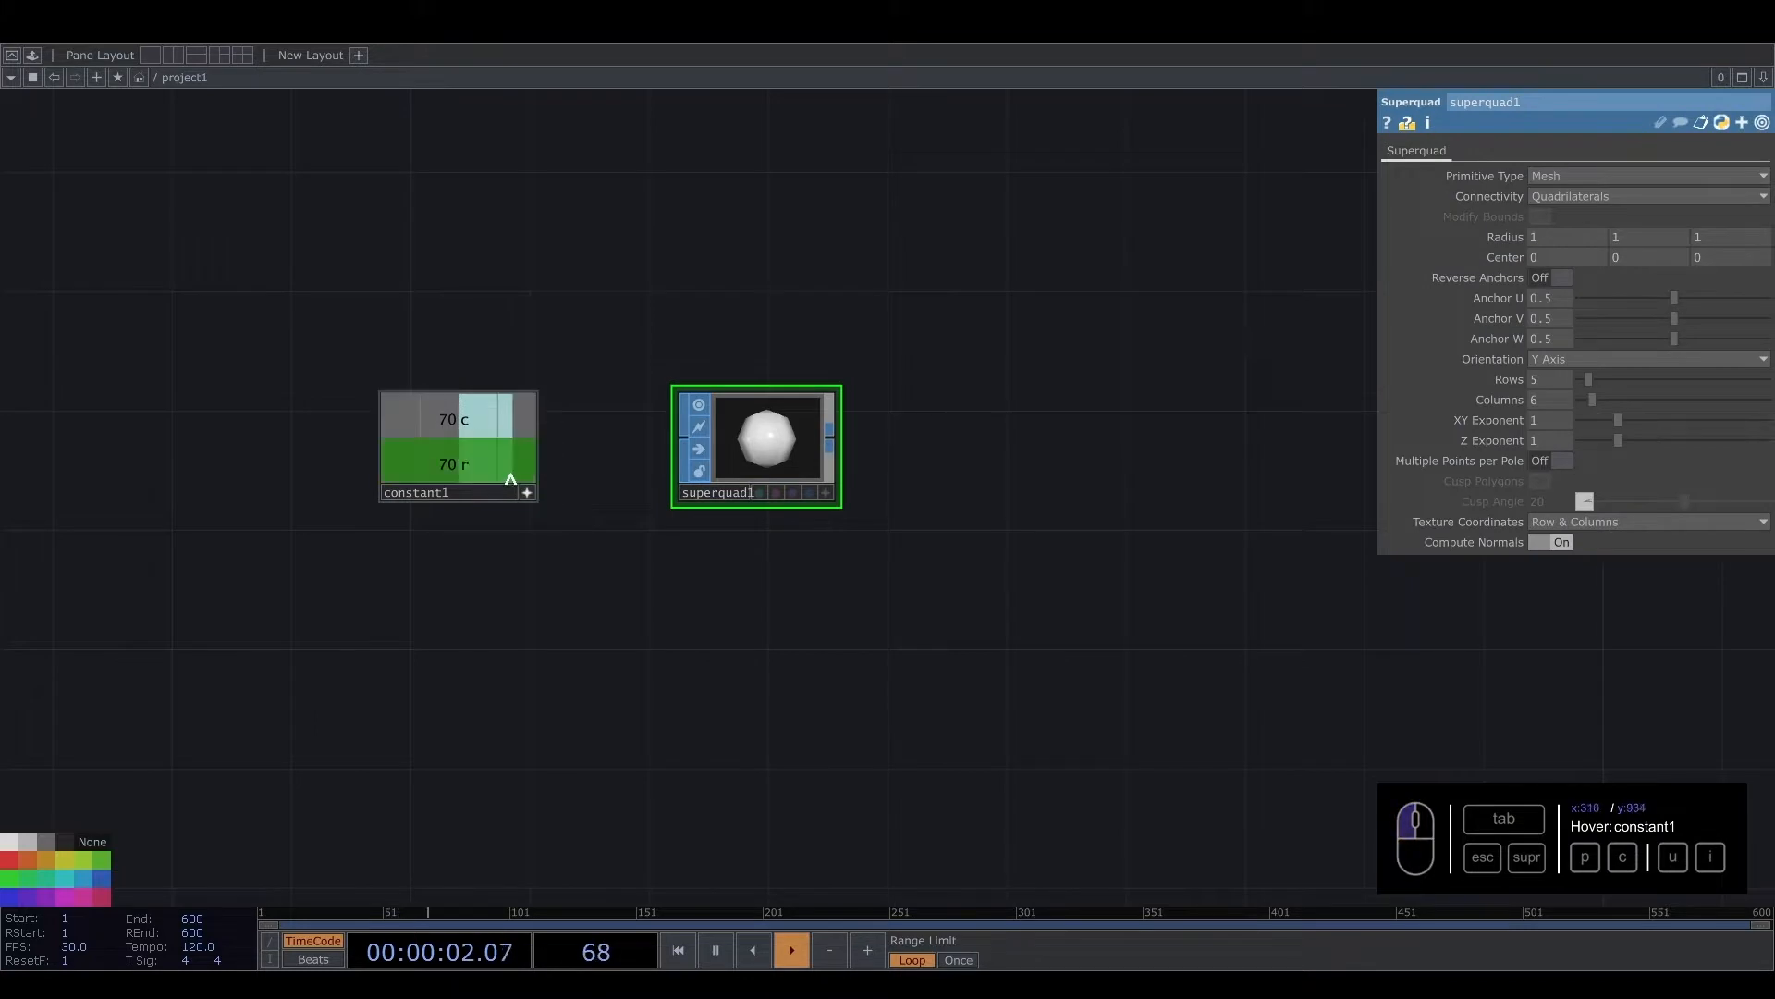
drag(1561, 376, 1564, 377)
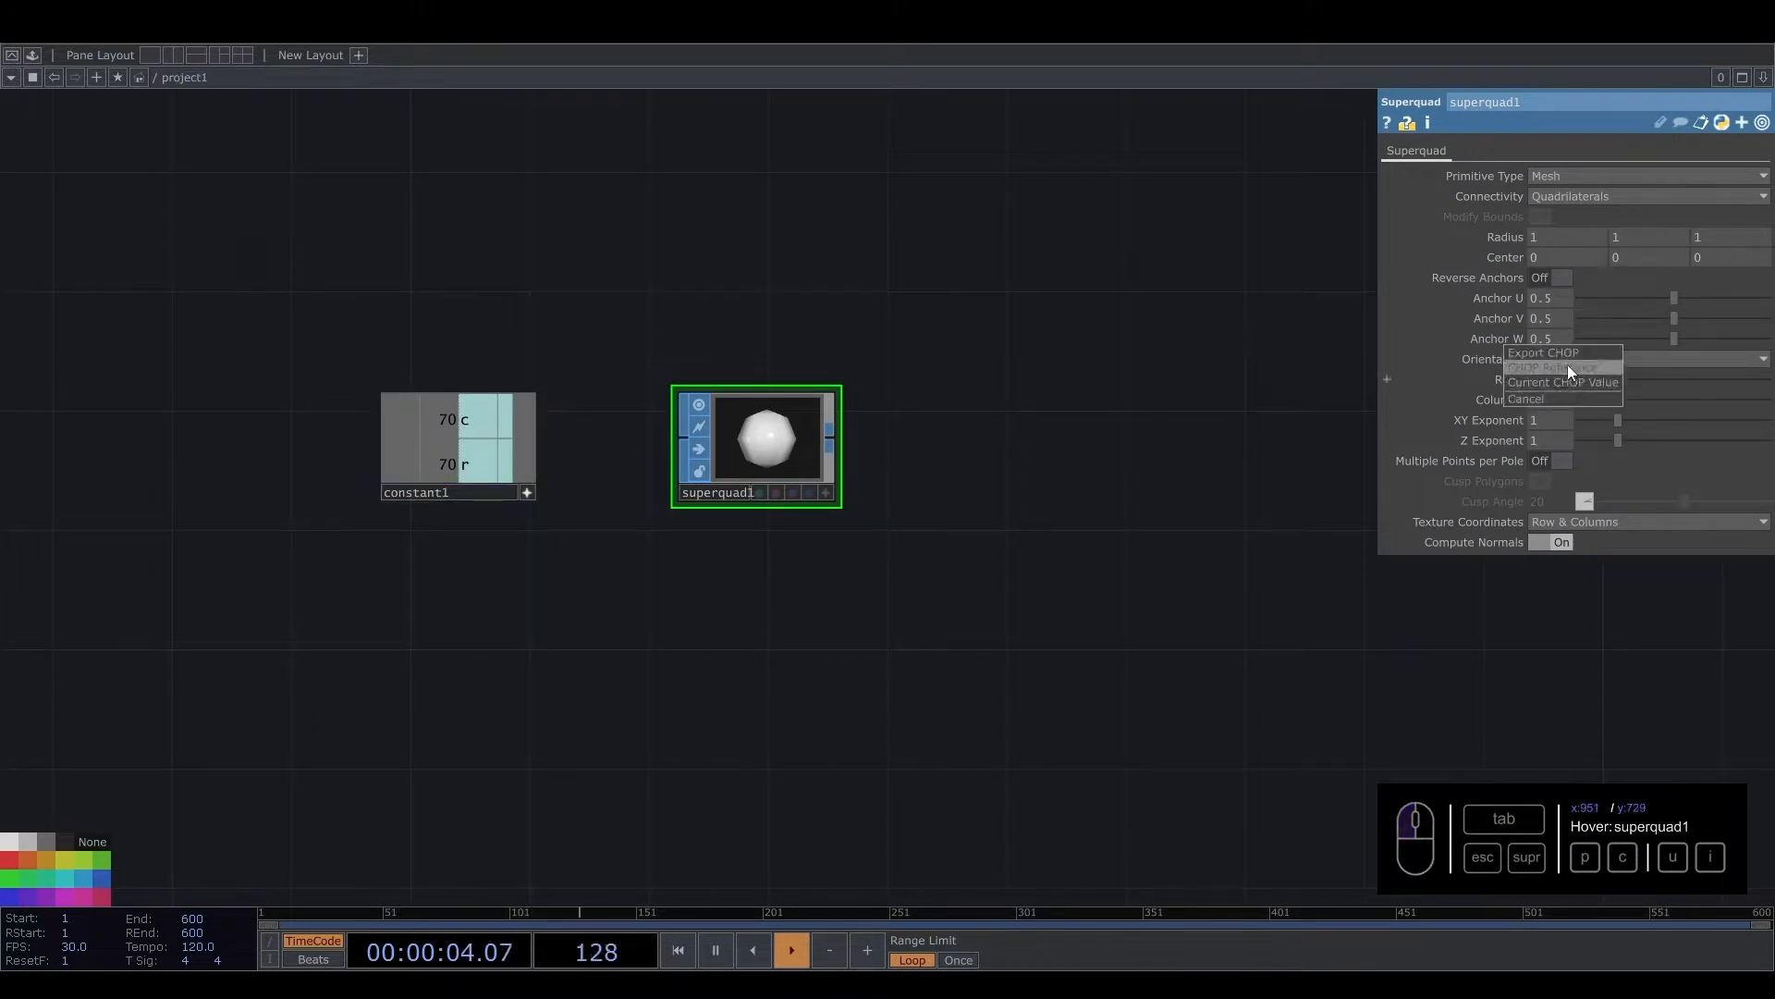
click(1567, 366)
drag(500, 418, 1544, 399)
click(1561, 386)
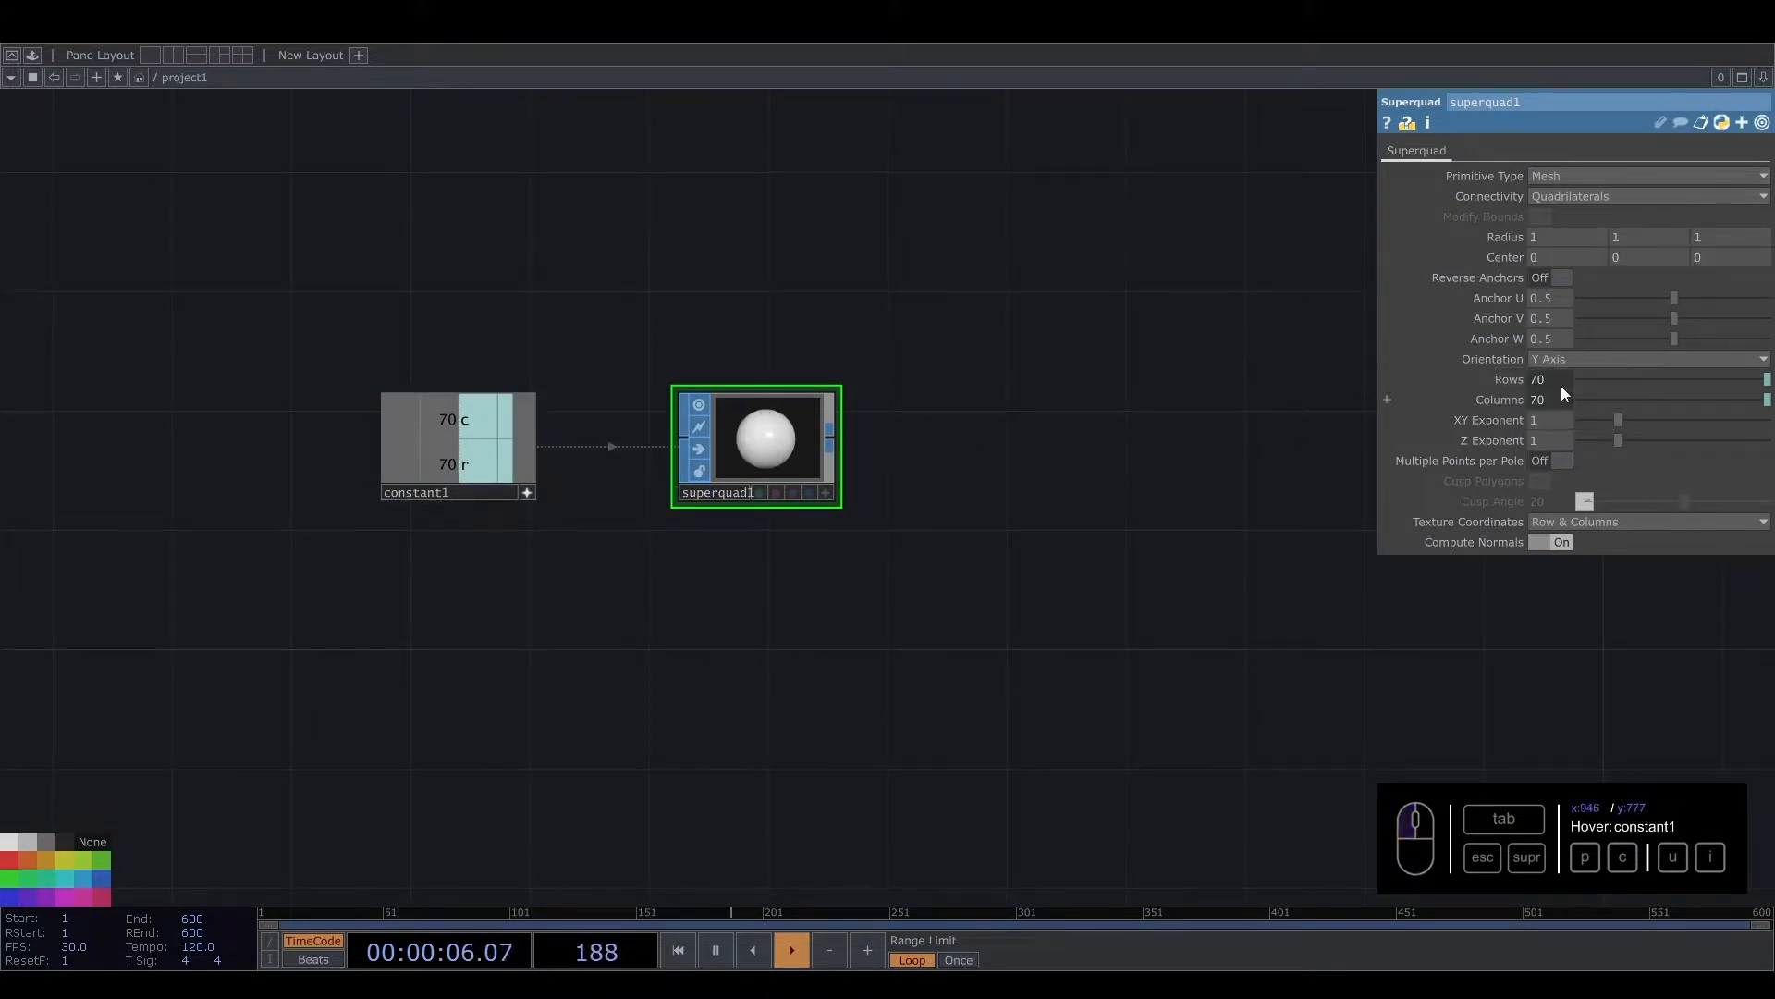
Set the superquad's primitive type to Polygon and its connectivity to Columns
drag(1556, 181, 1550, 196)
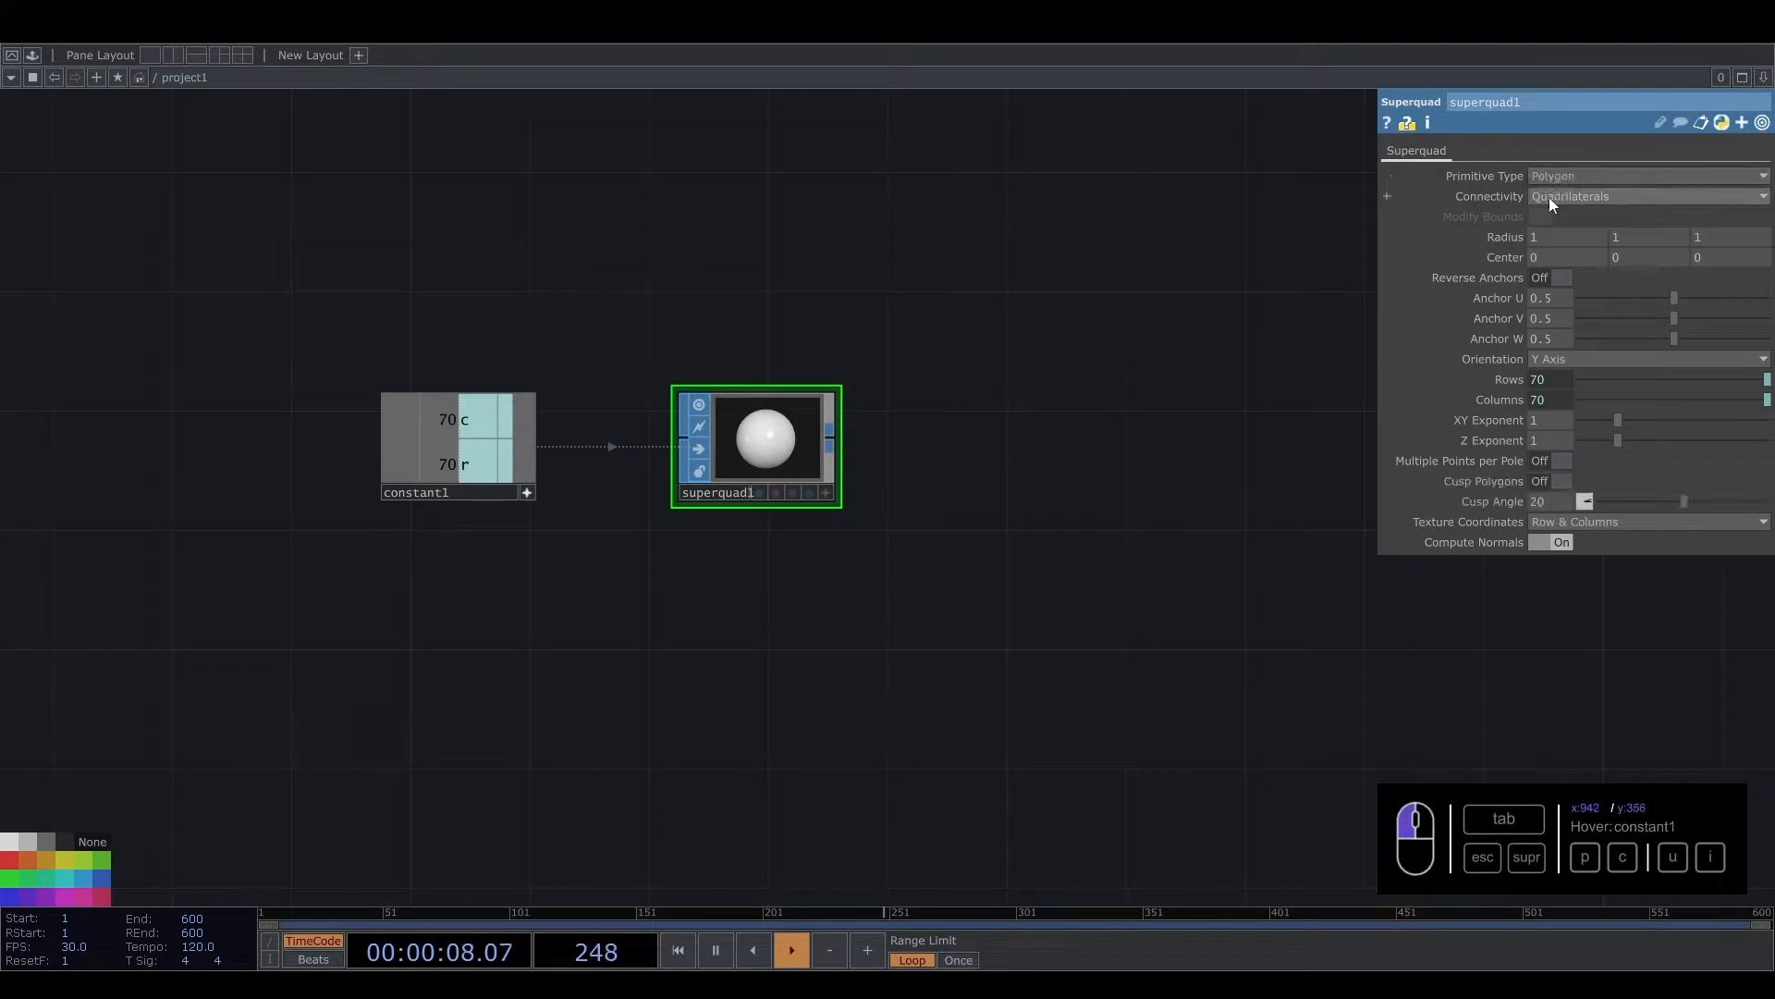
click(1561, 197)
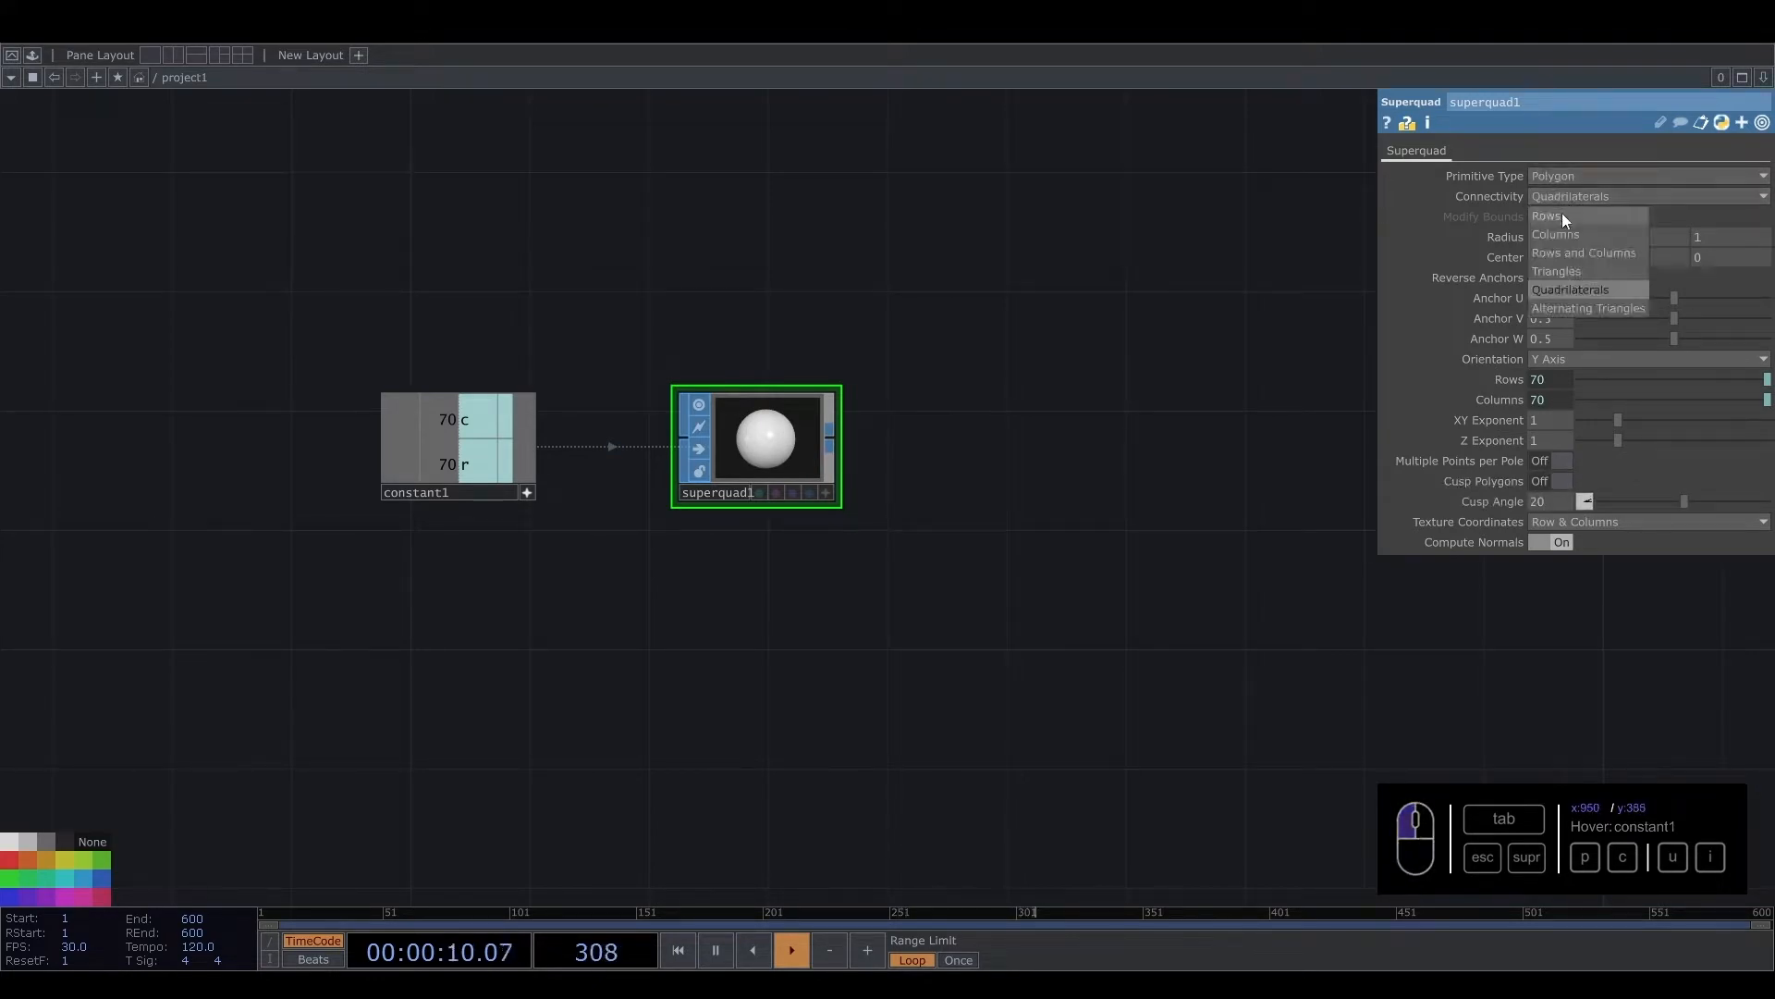
click(1563, 230)
scroll(807, 421, up, 7)
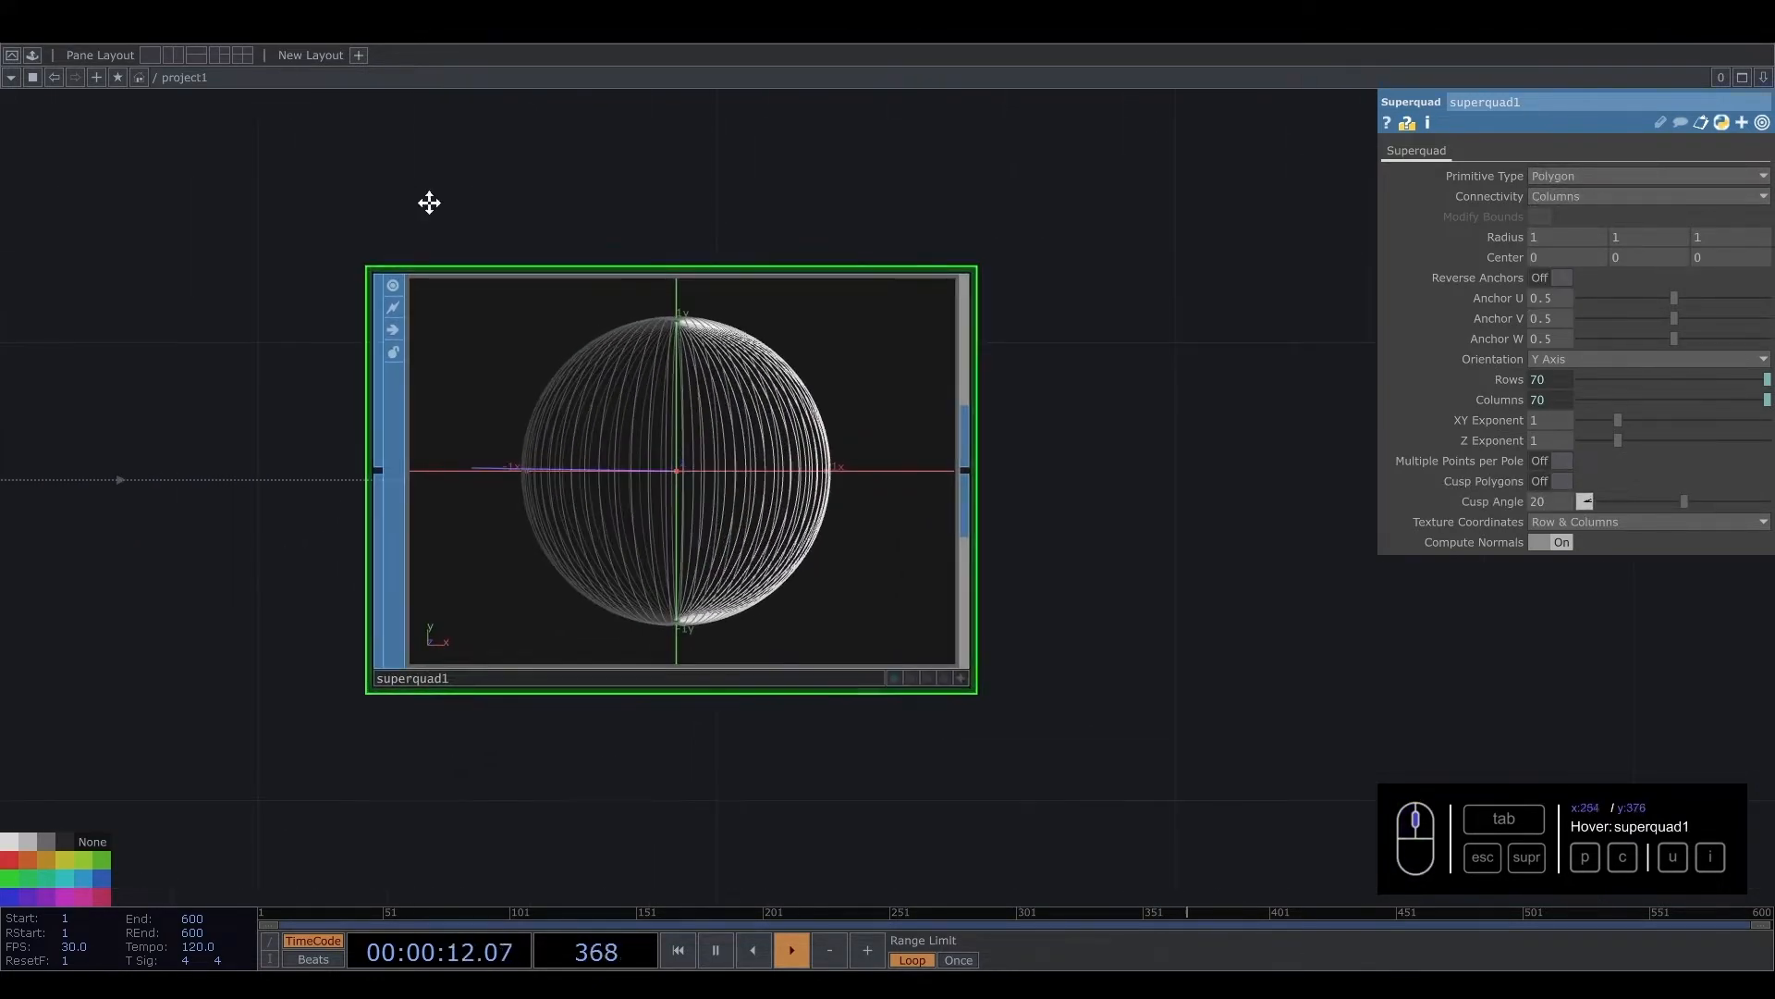
drag(428, 203, 912, 255)
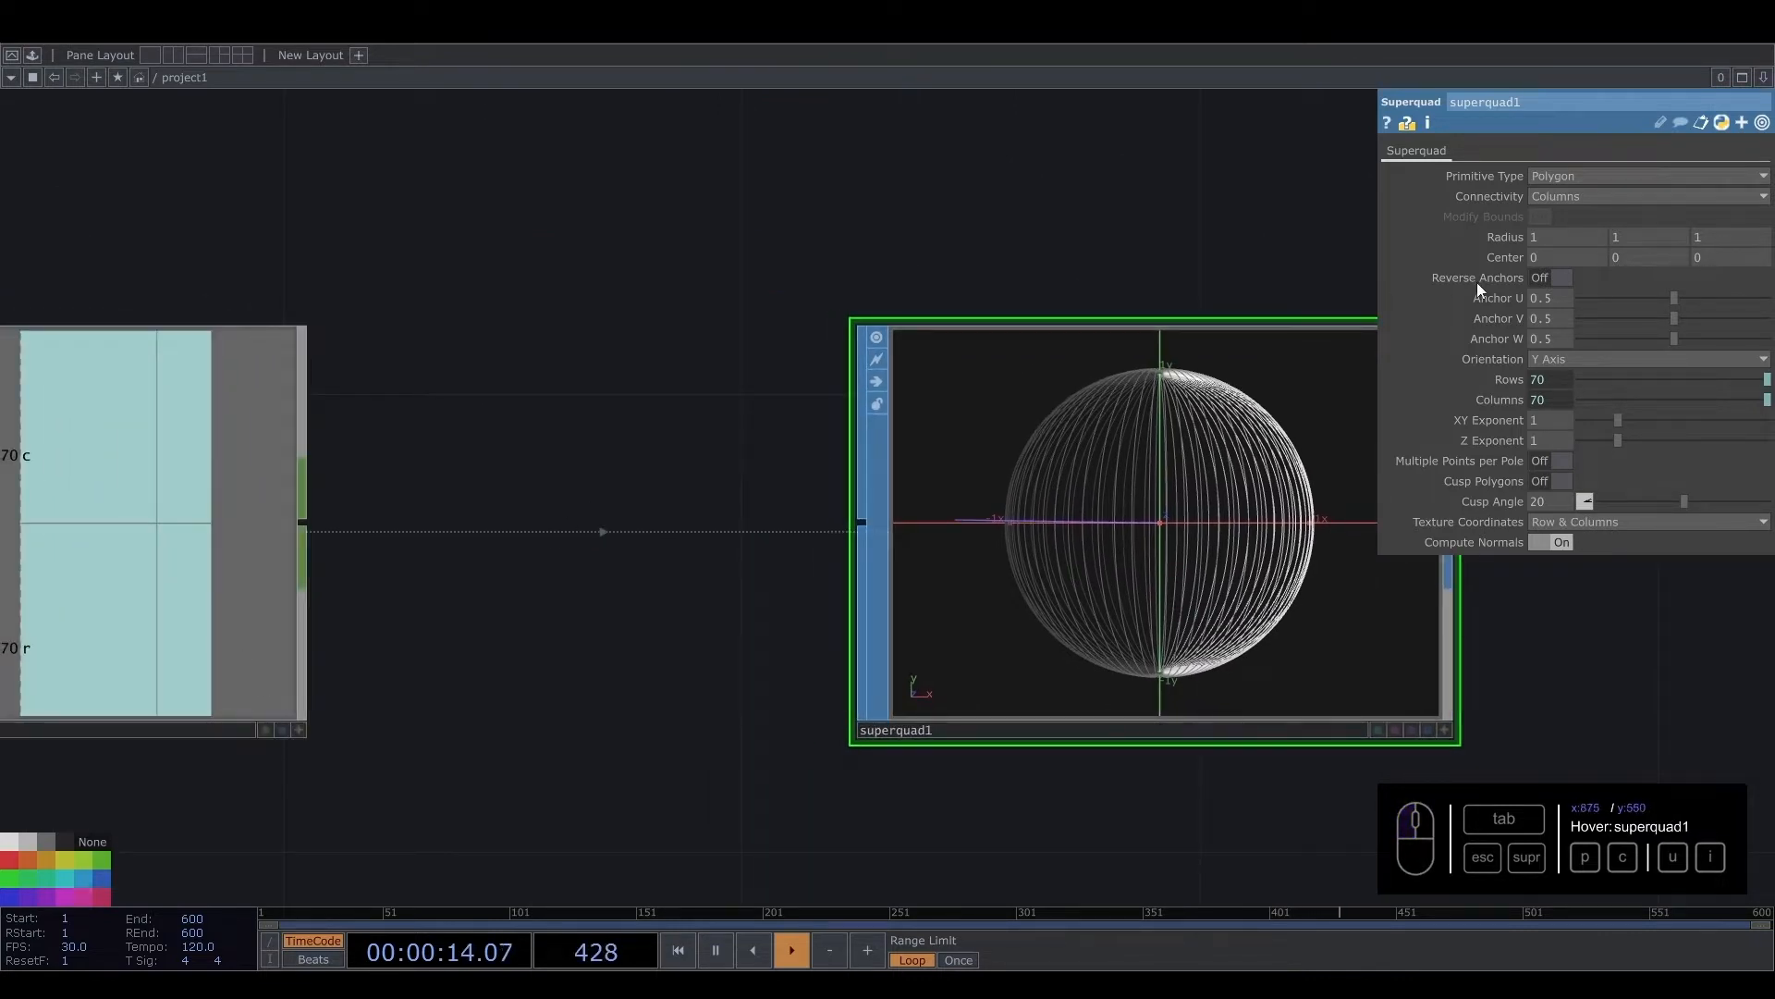
Try lower values in the constant, with channel r at 9 and channel c at 12
click(302, 520)
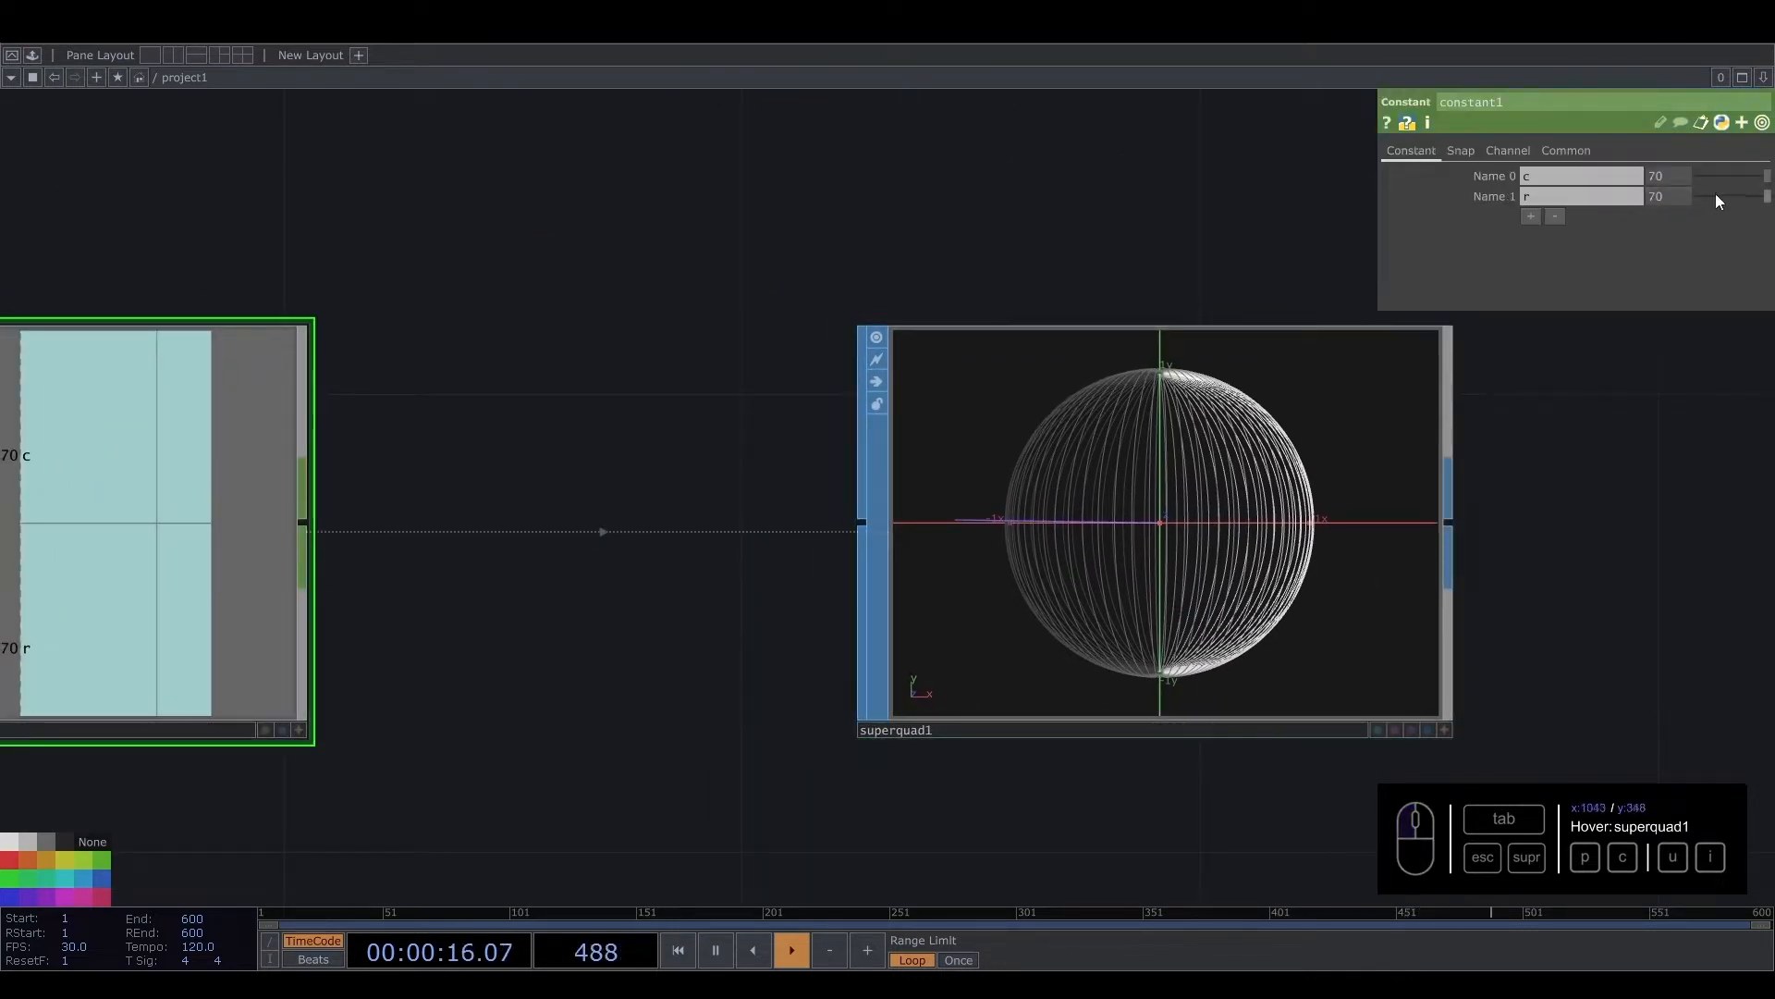
middle_drag(1667, 197, 1667, 169)
scroll(1330, 470, up, 5)
scroll(1232, 412, down, 5)
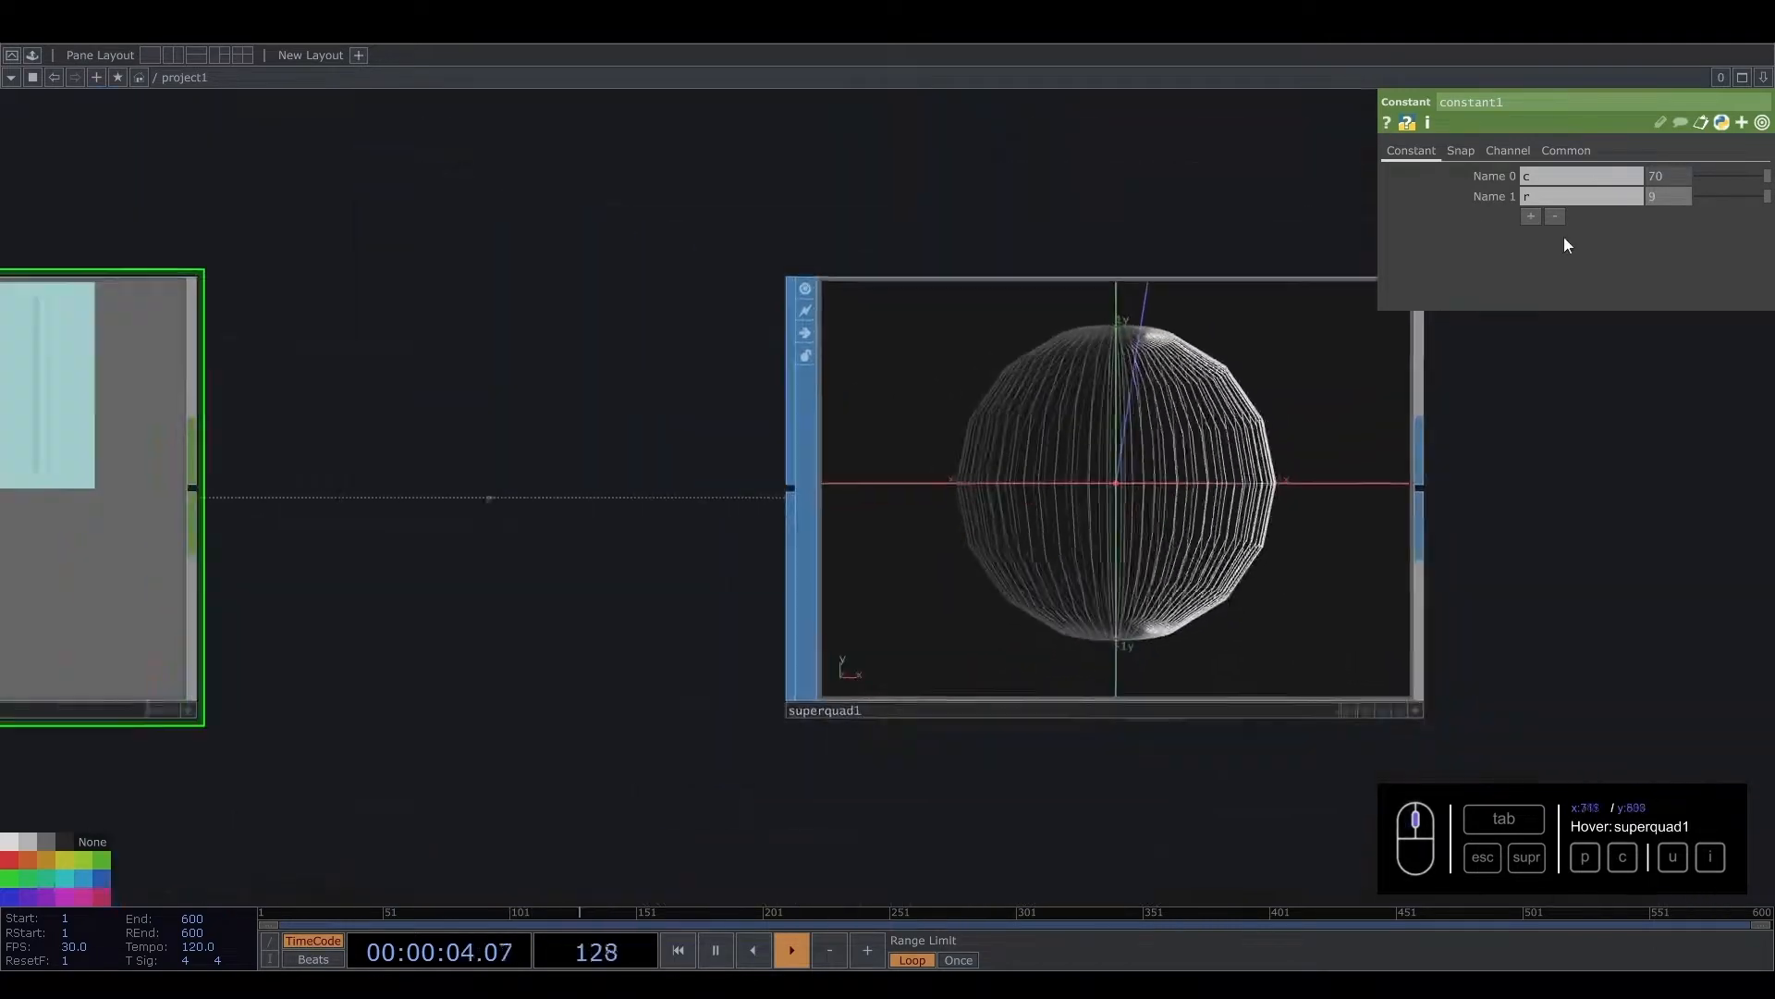
middle_drag(1684, 158, 1679, 179)
drag(1678, 180, 1563, 168)
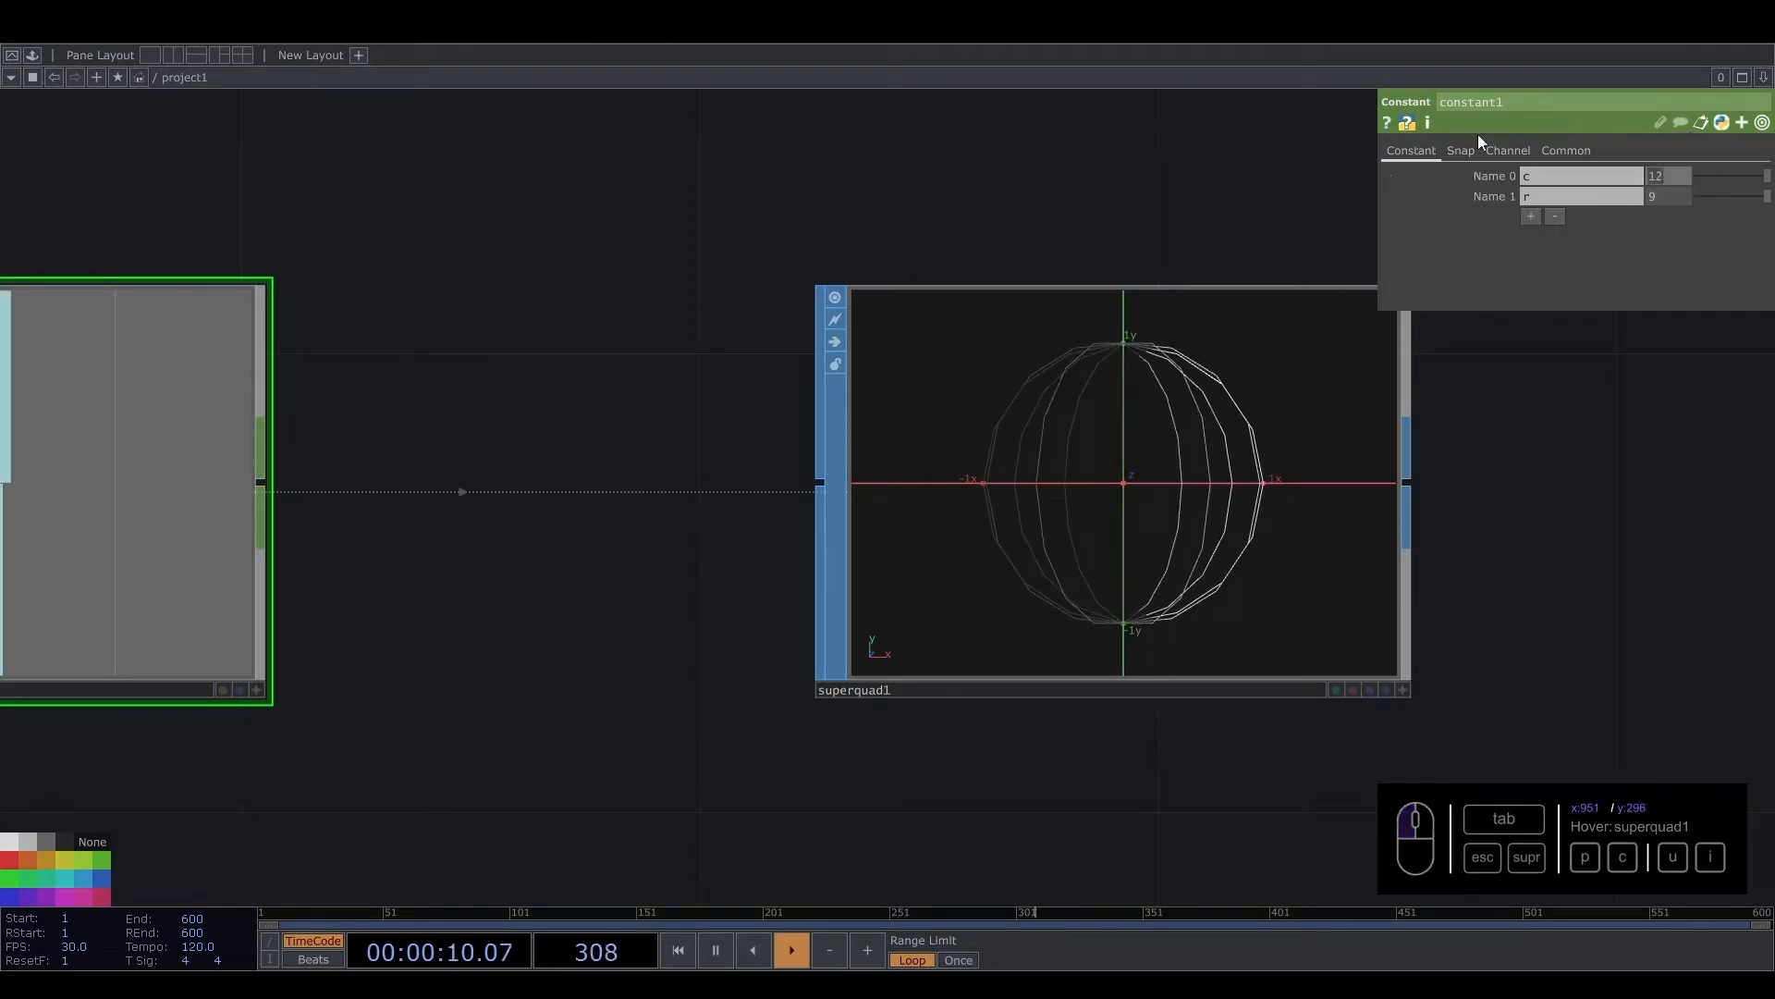
Set both the c and r channels of the constant back to 70
text(70)
drag(1667, 194, 1592, 192)
text(70)
click(1545, 496)
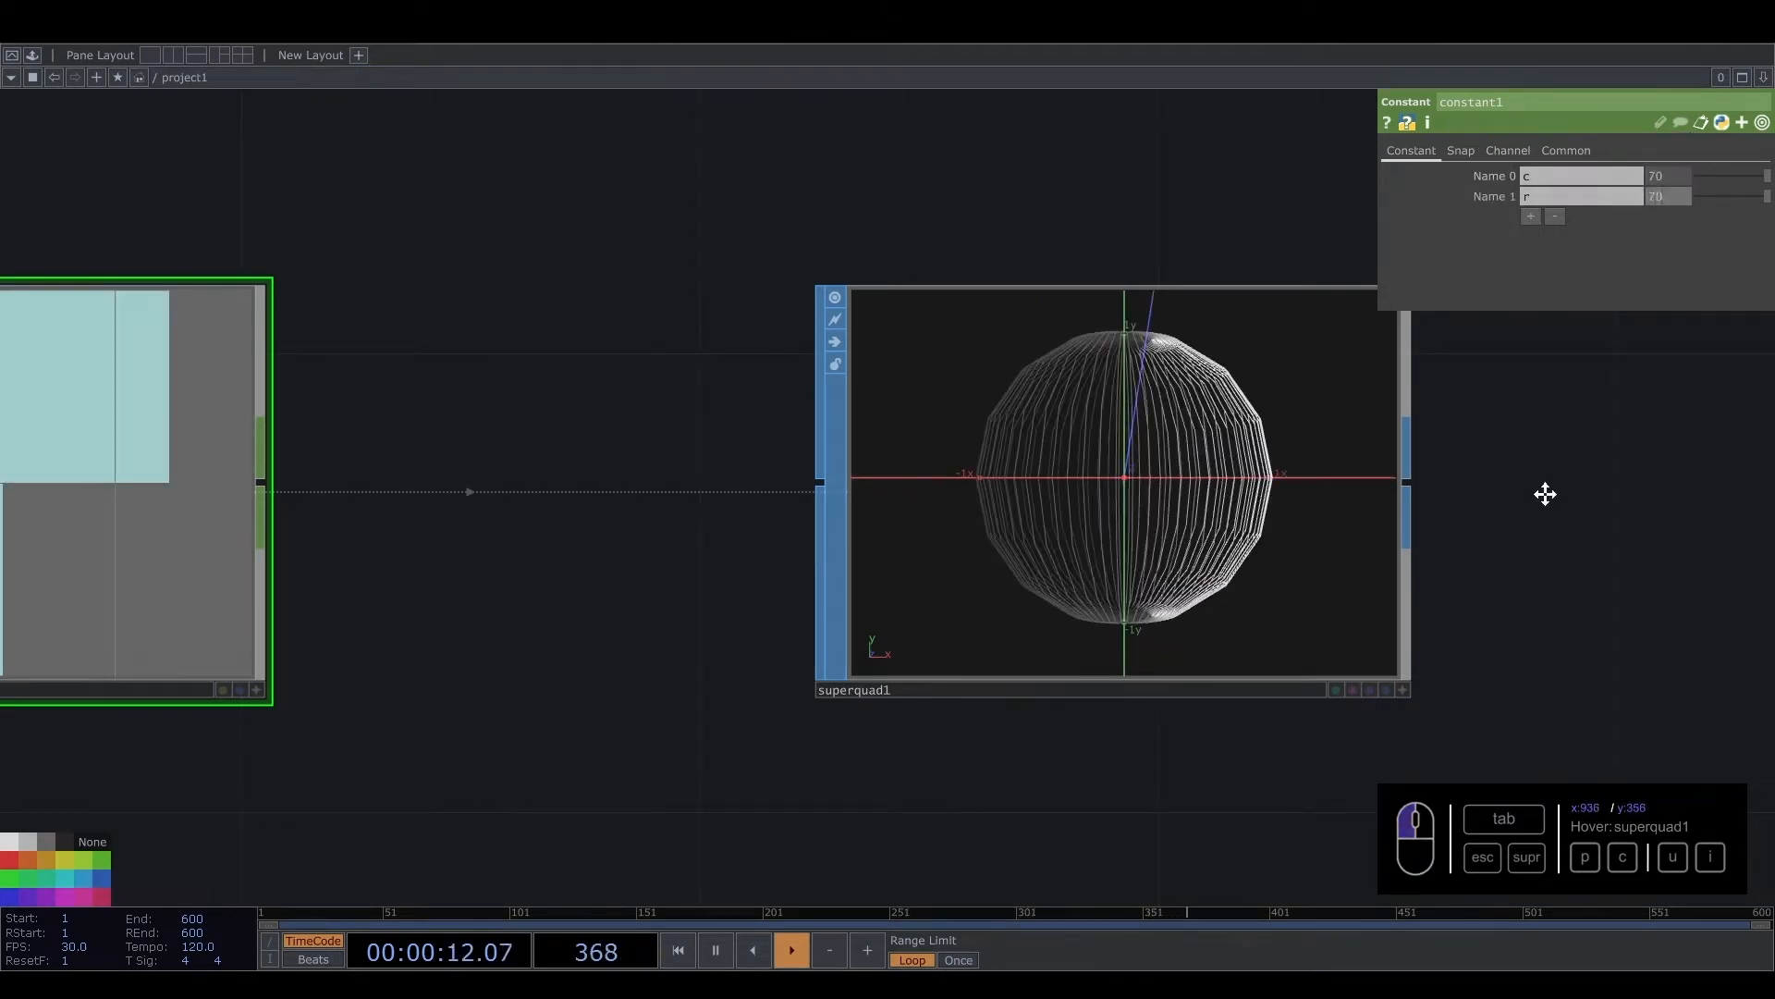
Add a Twist SOP connected to the output of the superquad
middle_drag(1041, 694, 749, 503)
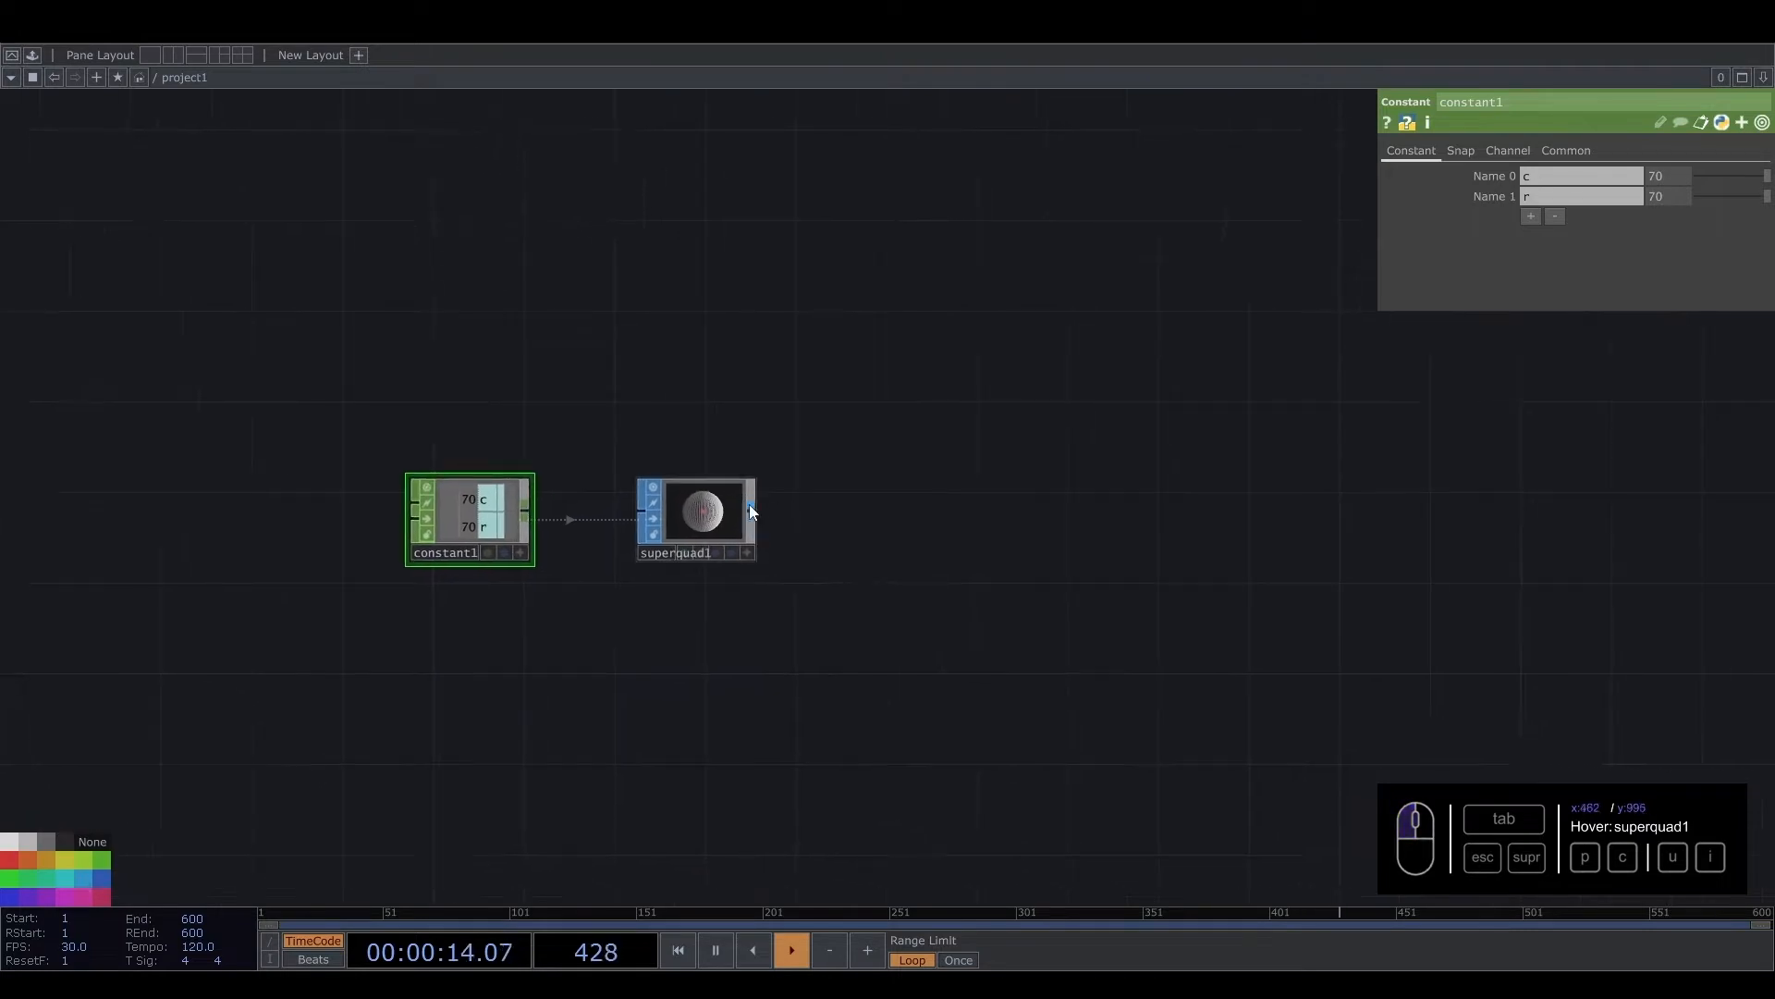
click(752, 510)
text(t)
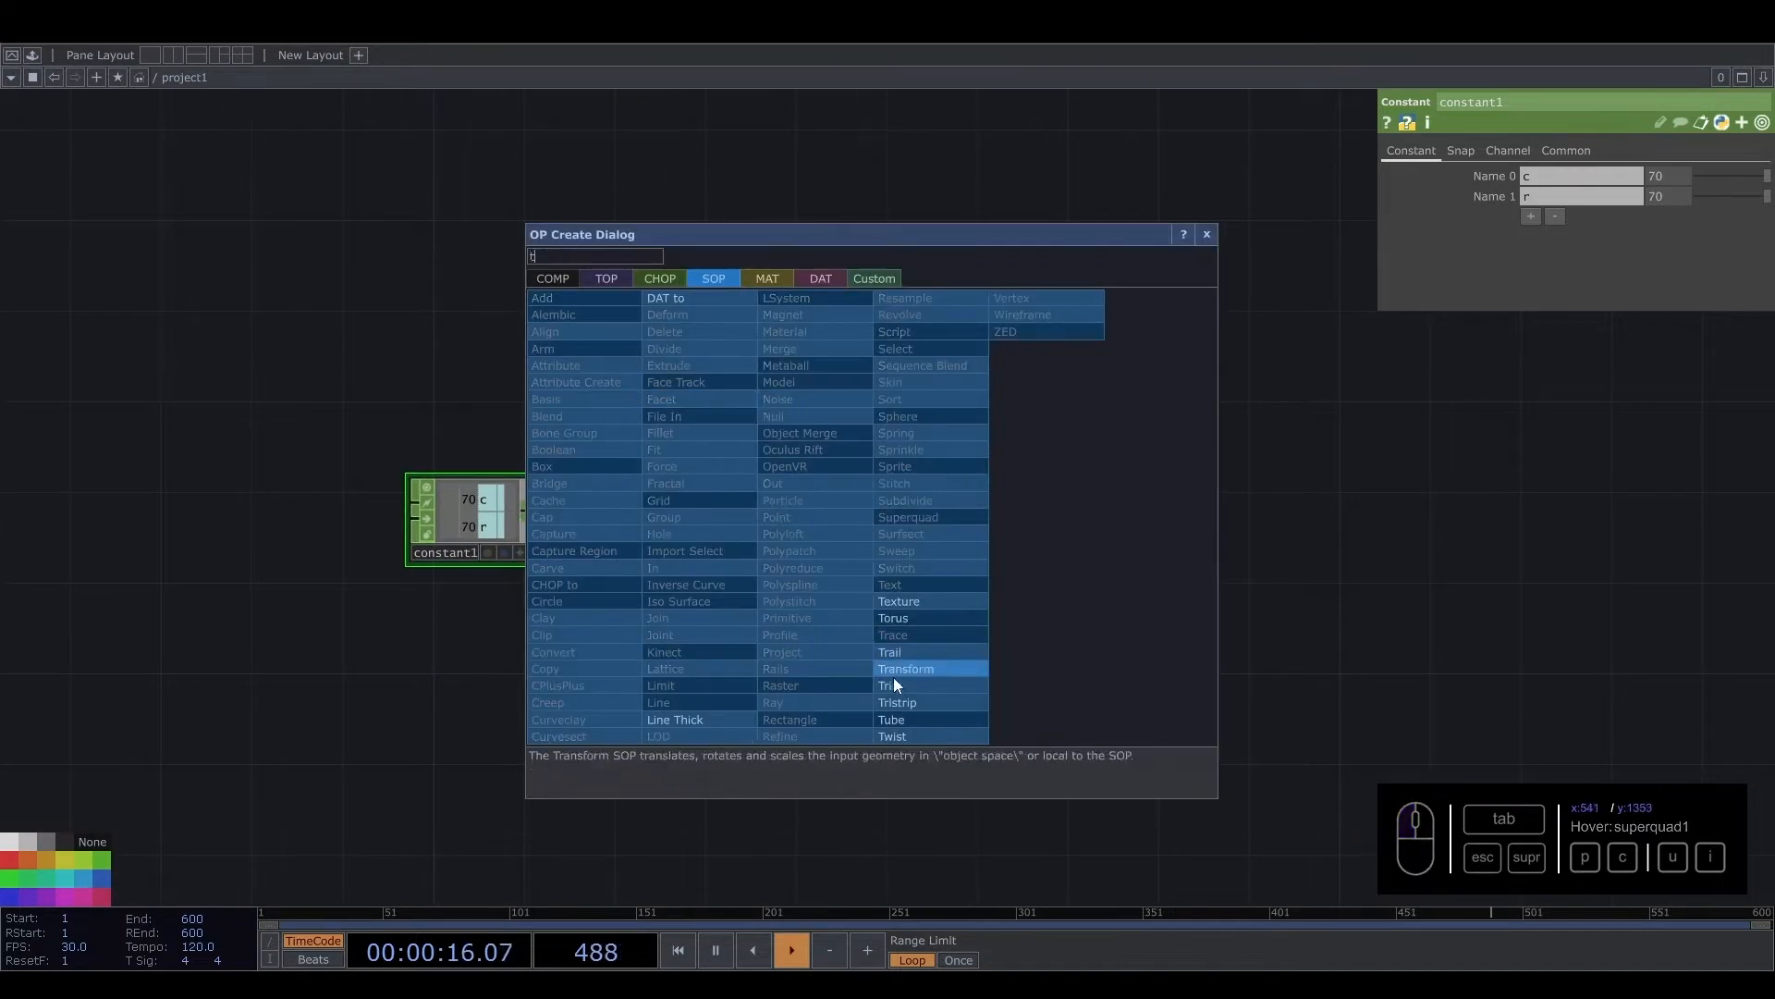
click(893, 736)
click(862, 518)
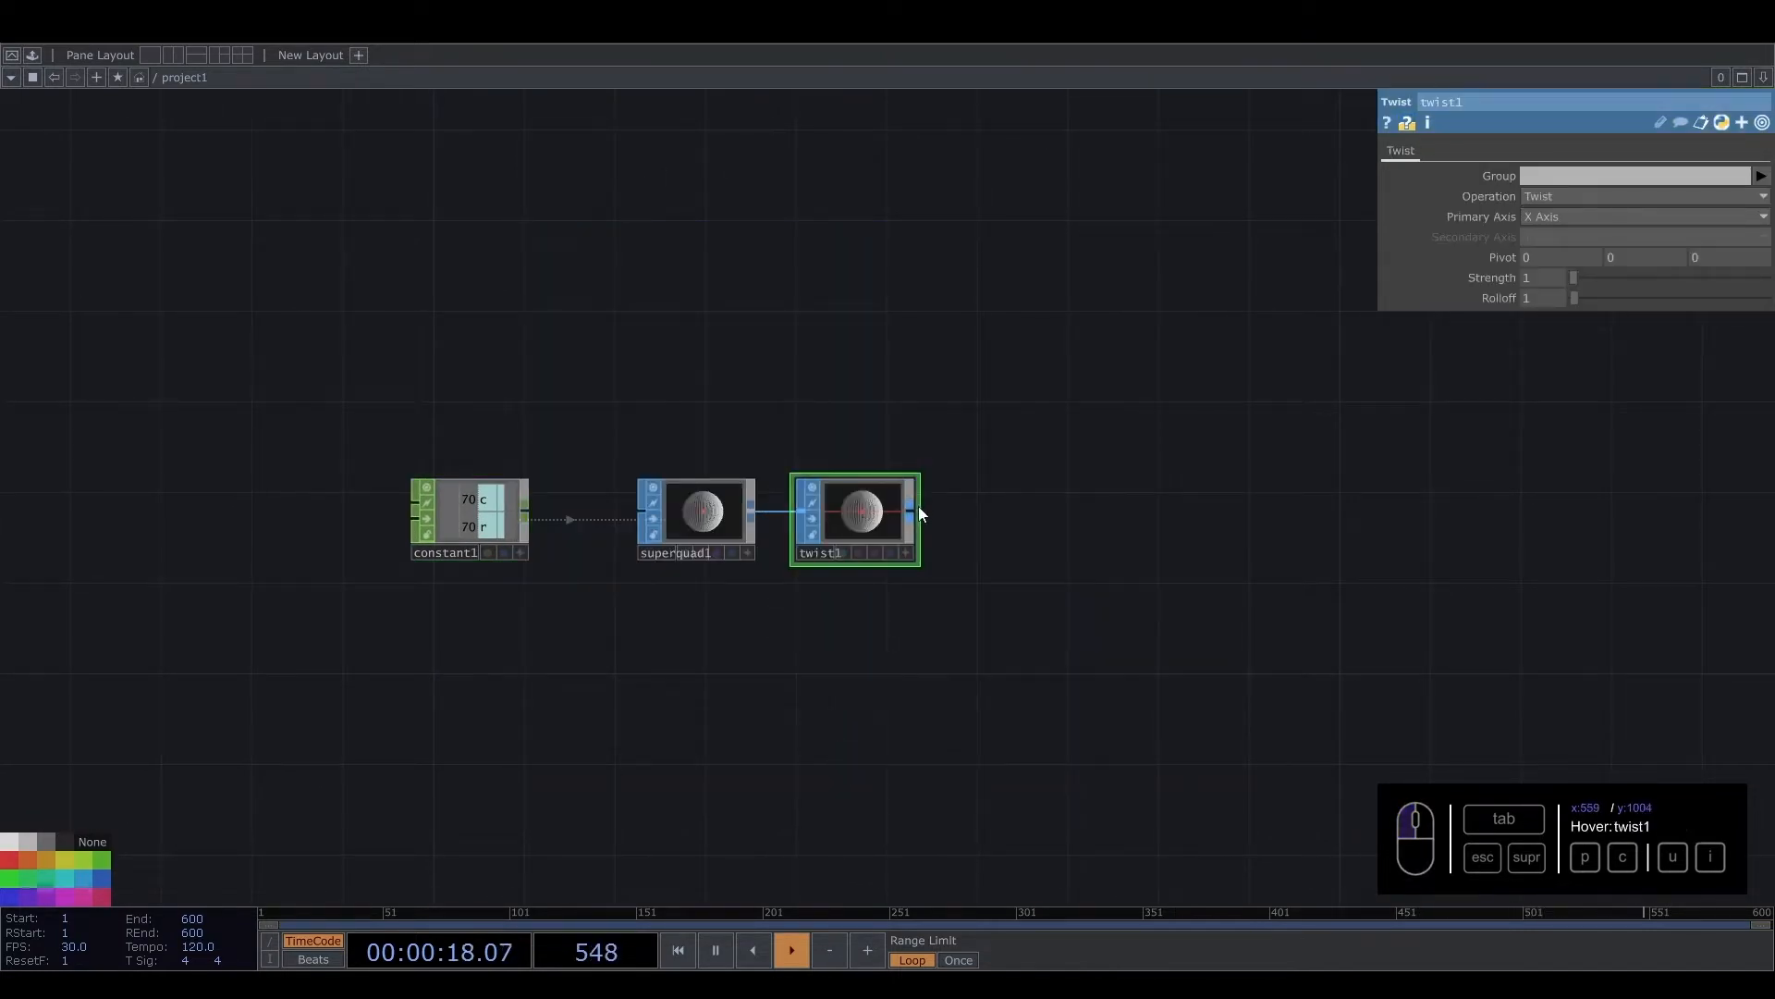
Add a Geometry COMP that takes the output of the twist as its input
key(Tab)
text(ge)
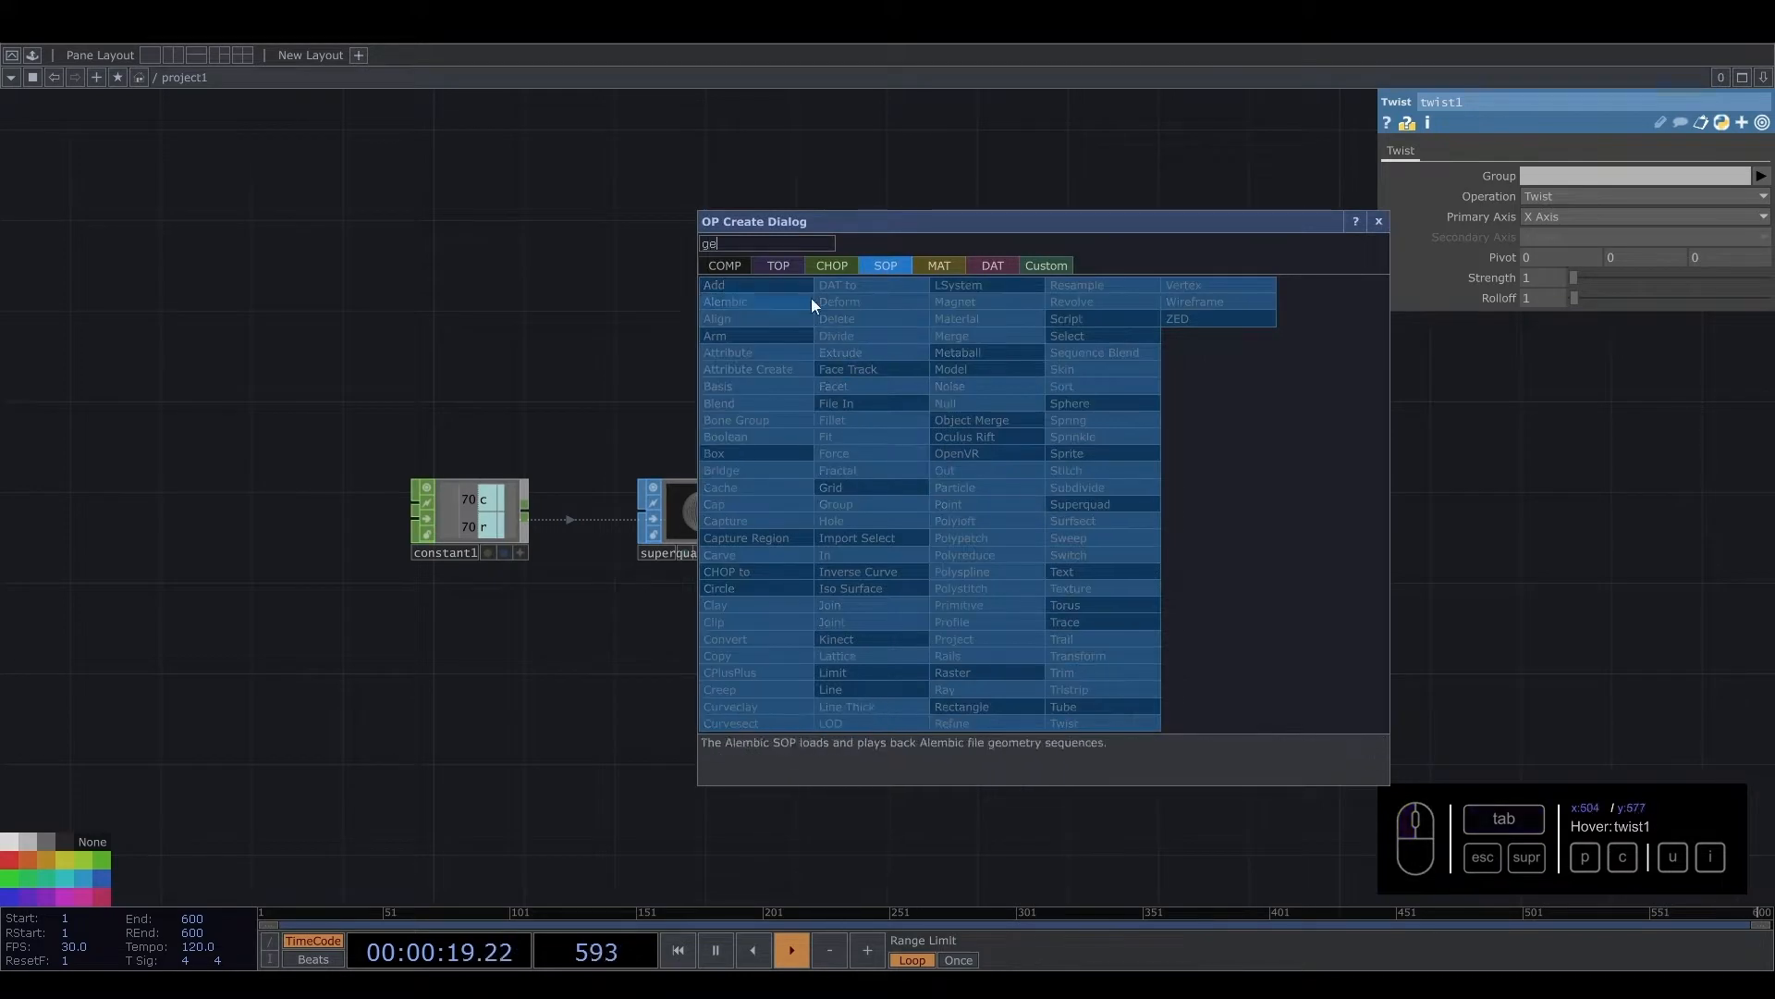
click(737, 264)
click(742, 427)
click(1063, 514)
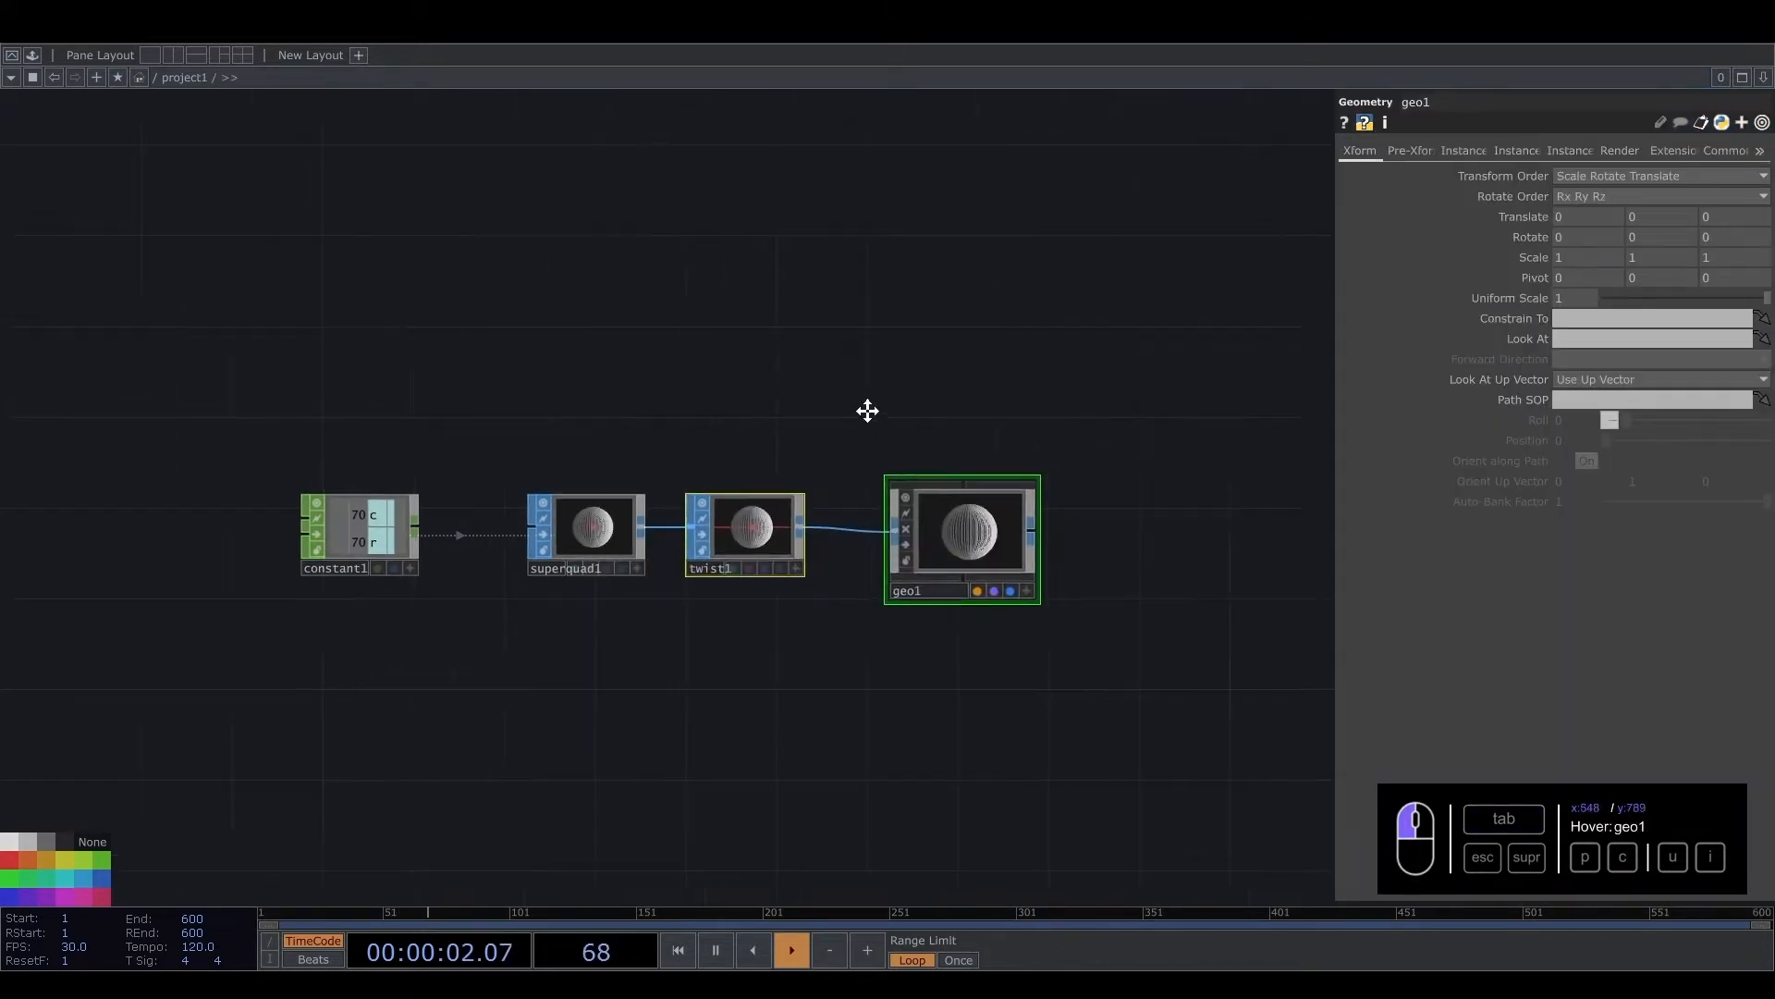
Add a Camera COMP above the geometry and a Light COMP beside the camera
key(Tab)
text(ca)
click(540, 274)
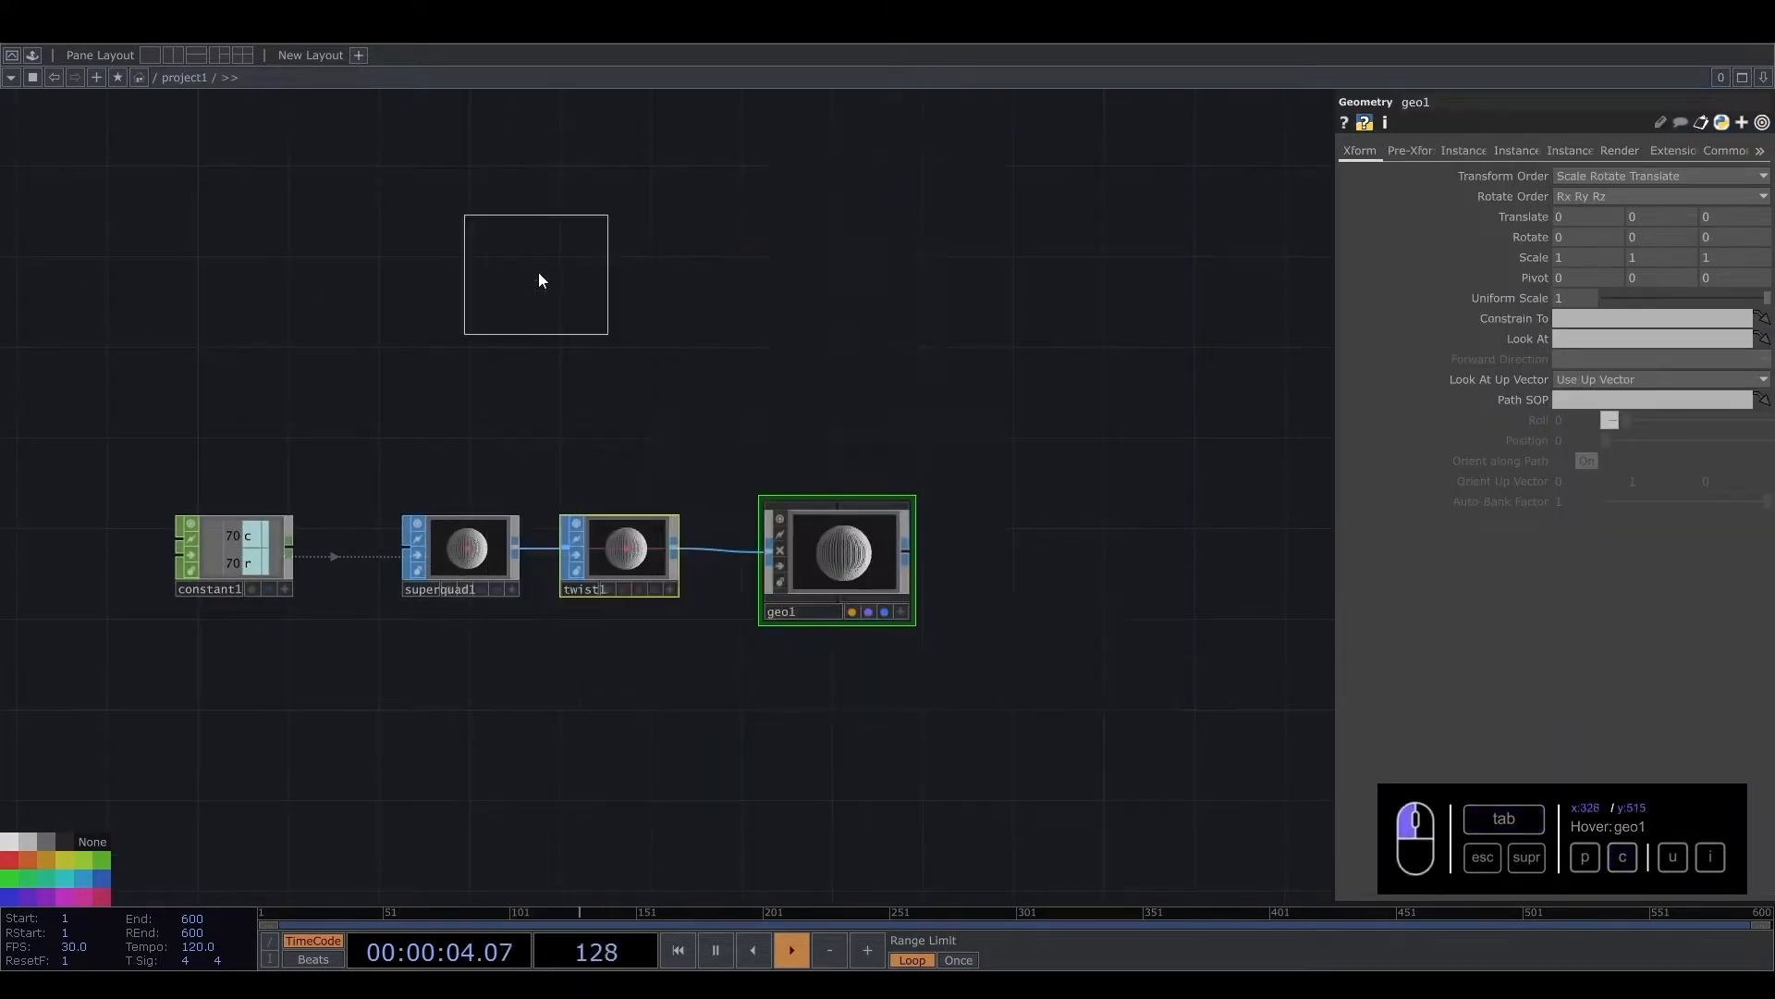
click(845, 394)
key(Tab)
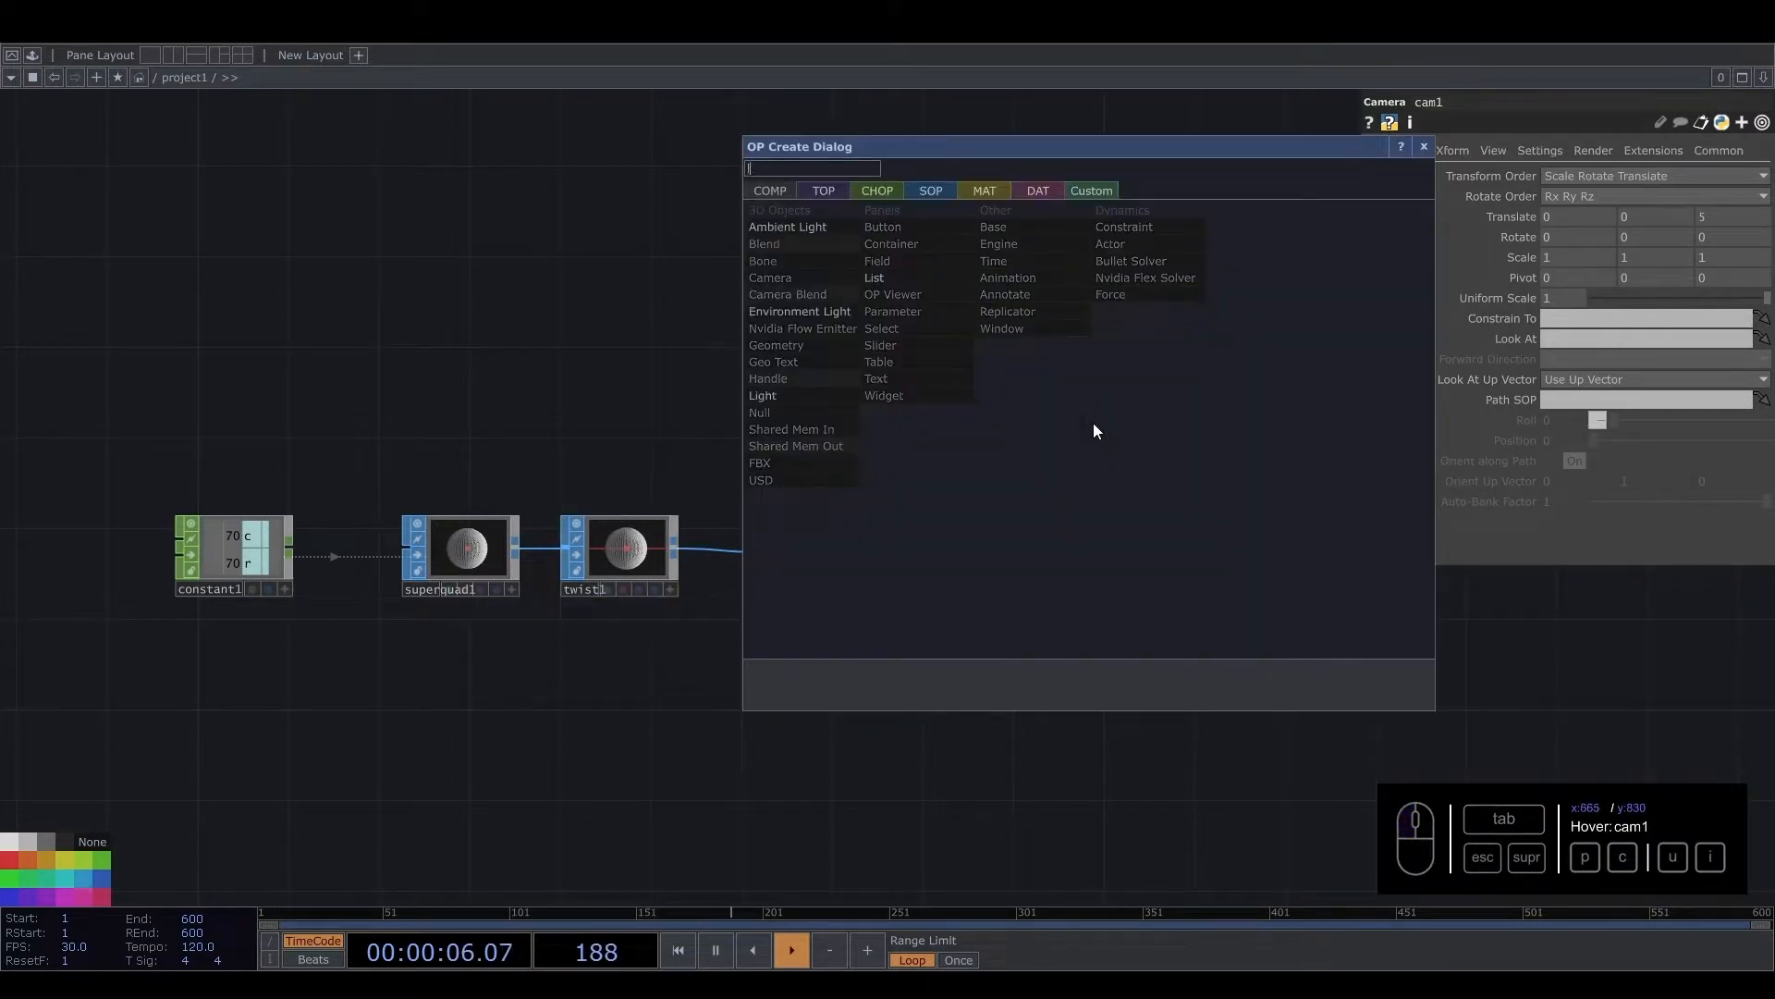
click(766, 395)
click(1048, 374)
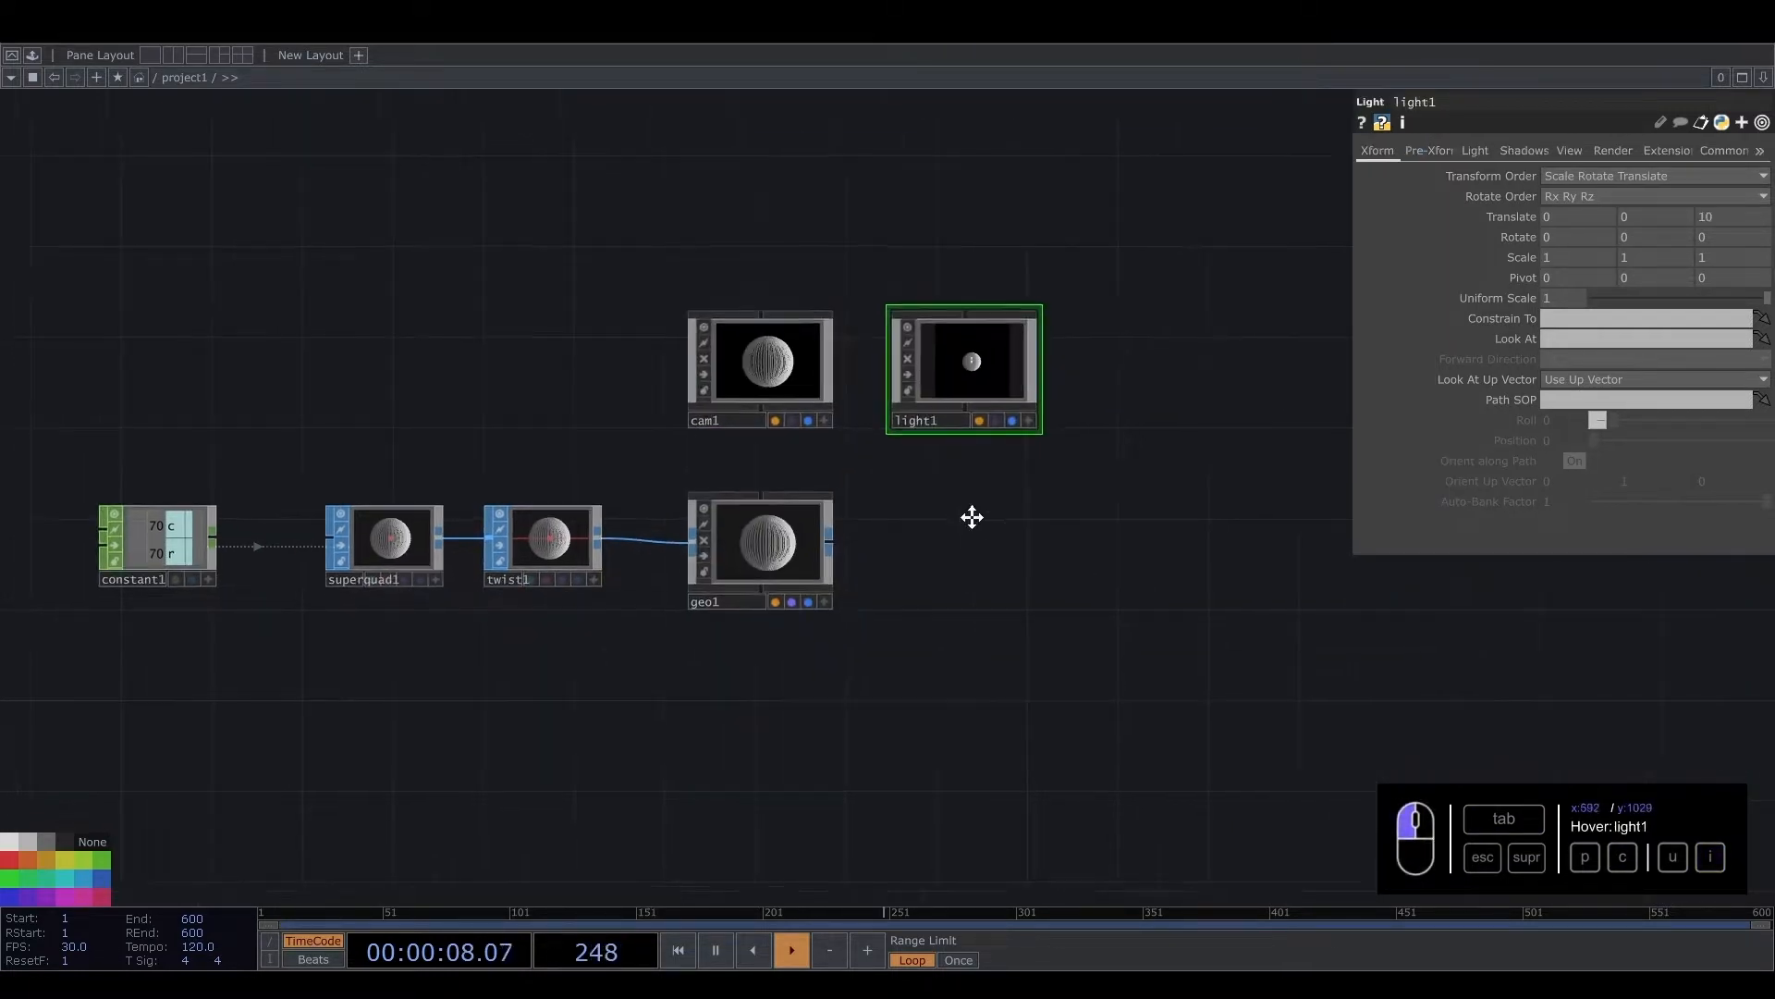
Add a Render TOP beside the geometry, below the light
key(Tab)
click(621, 297)
text(re)
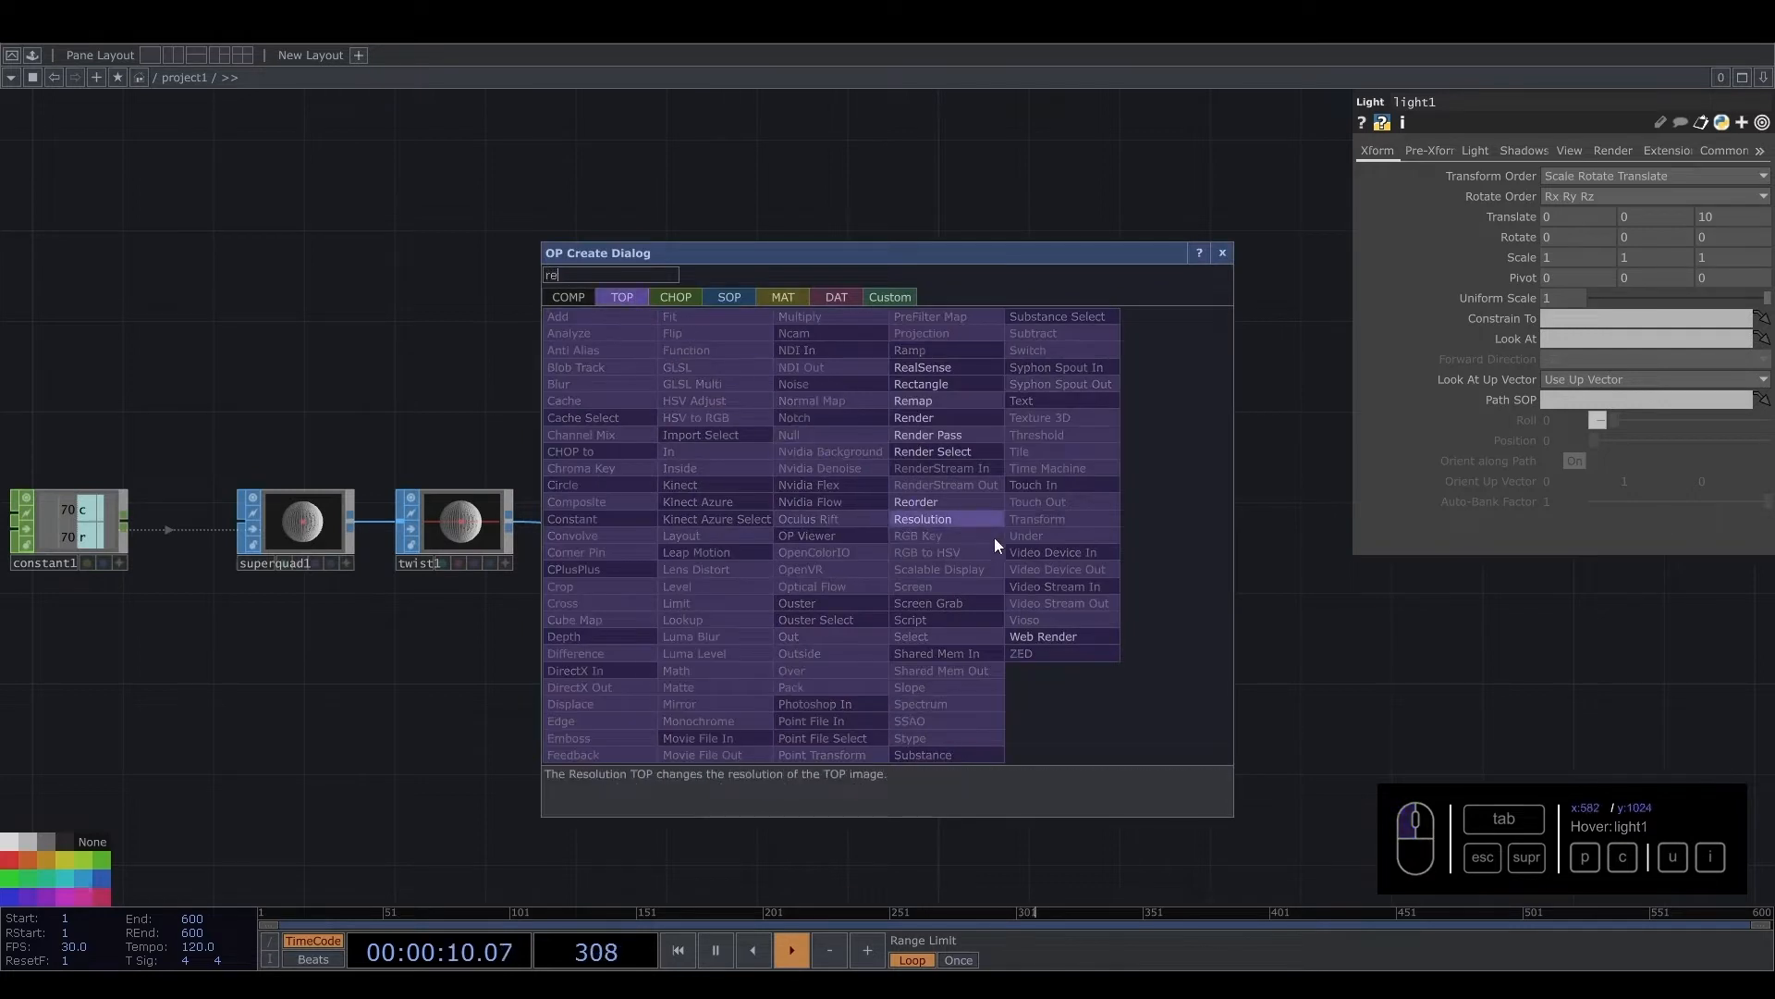
click(918, 417)
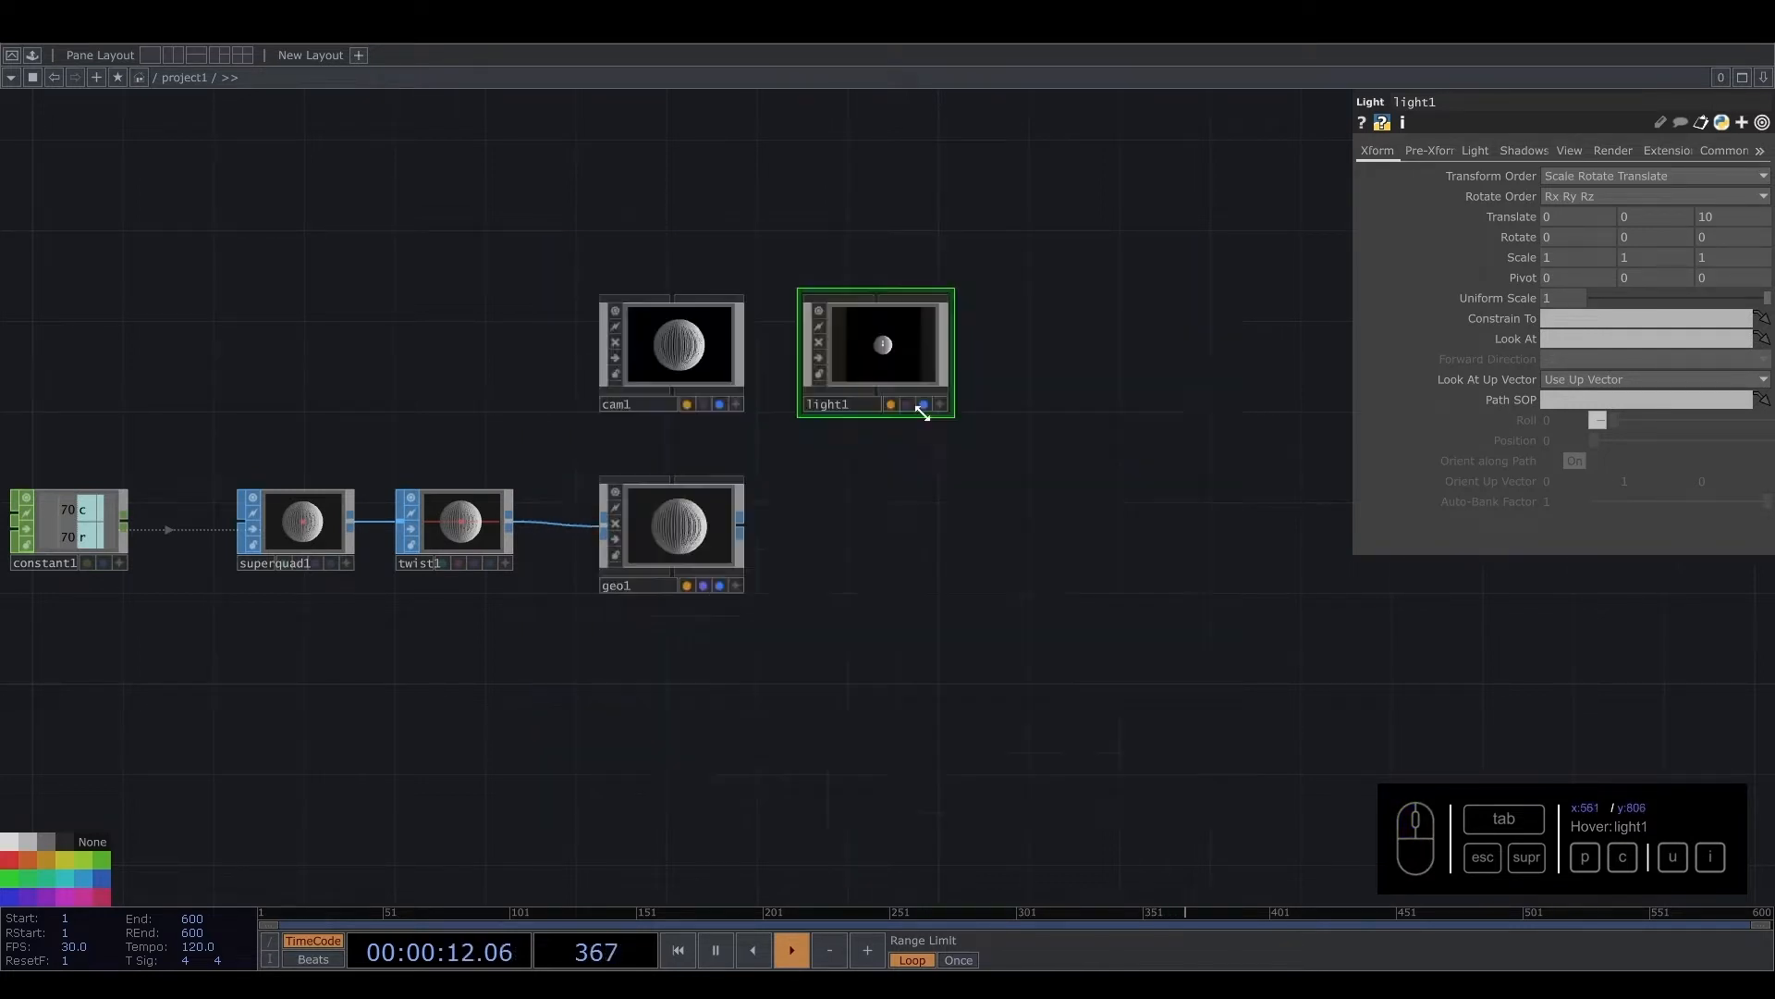
click(863, 527)
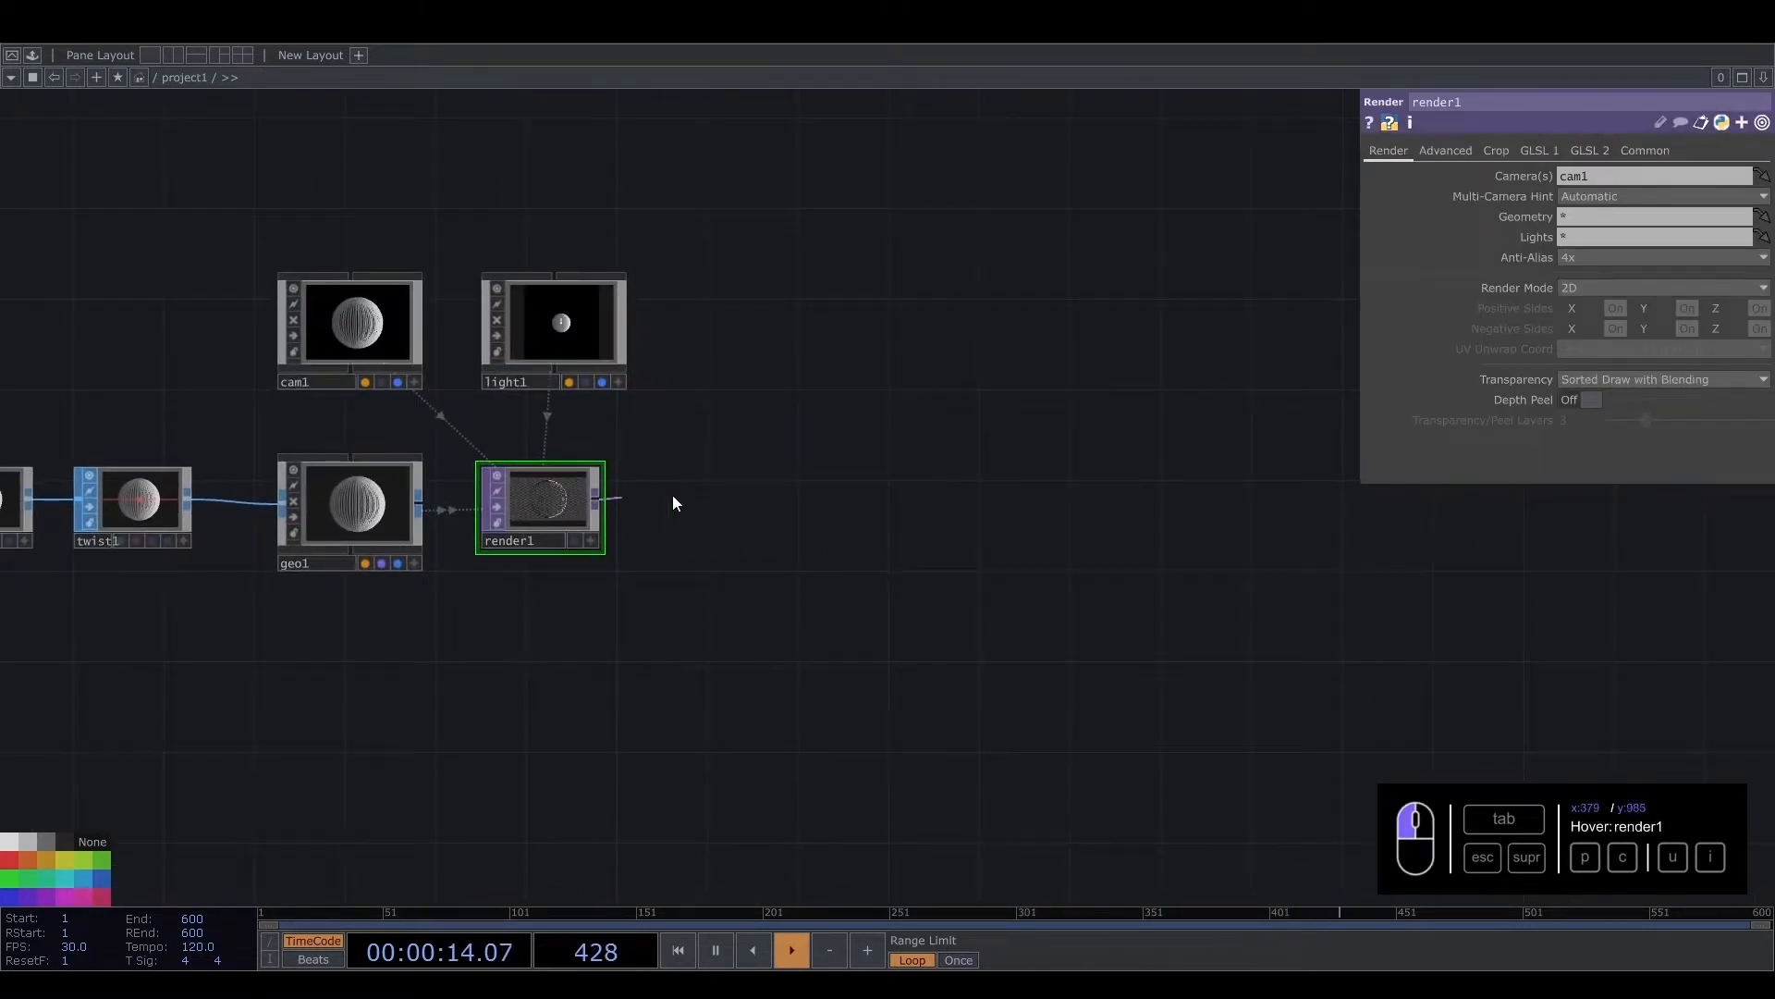
Add a Null TOP connected to the render's output and rename it out1
drag(597, 500, 1145, 525)
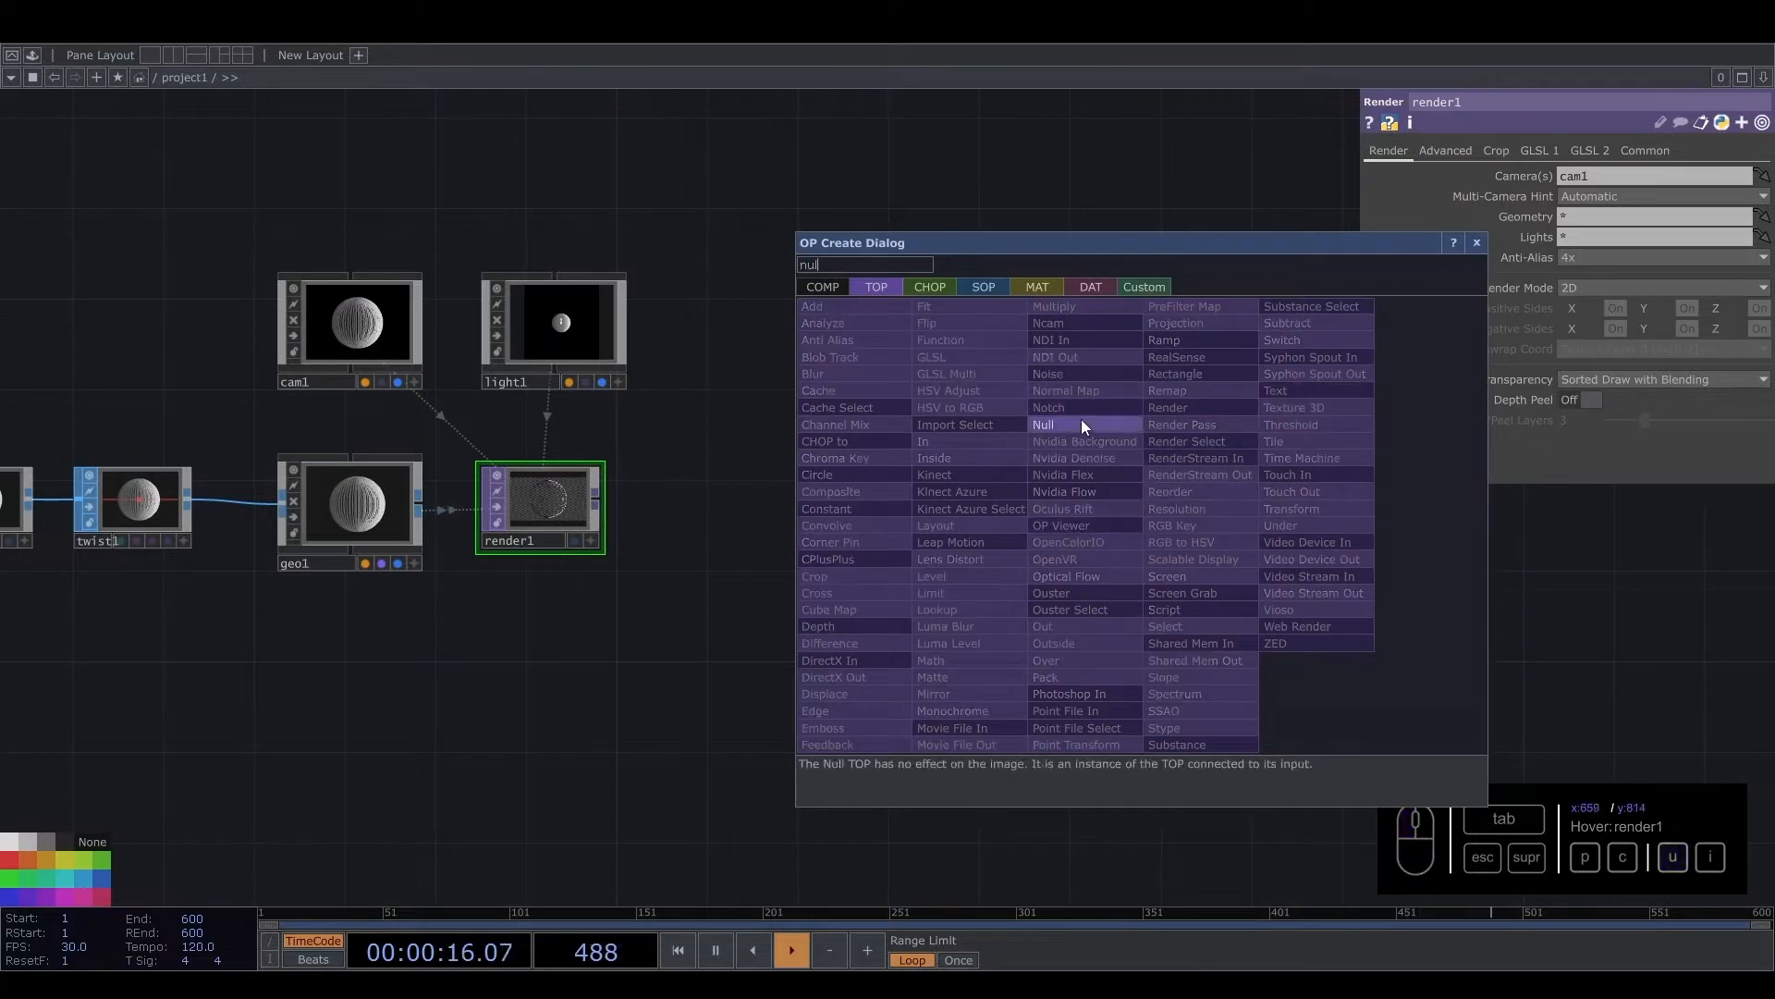
click(1080, 424)
click(1207, 516)
click(1179, 520)
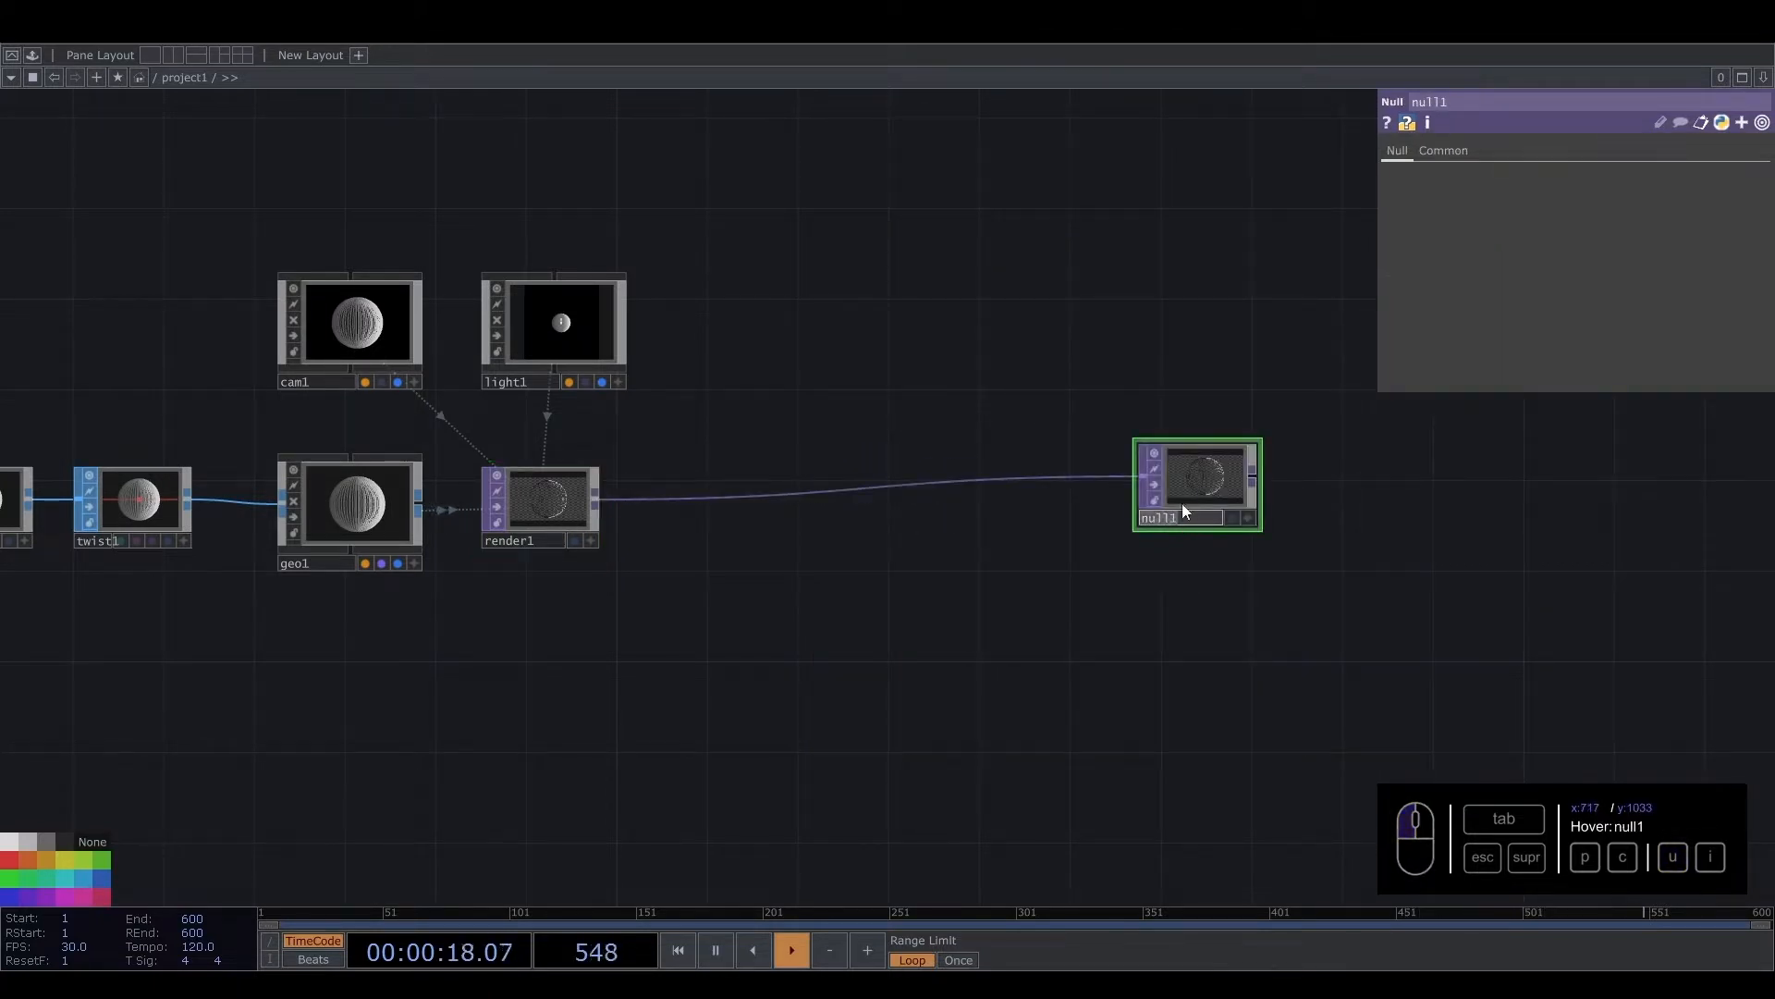
text(out1)
key(Return)
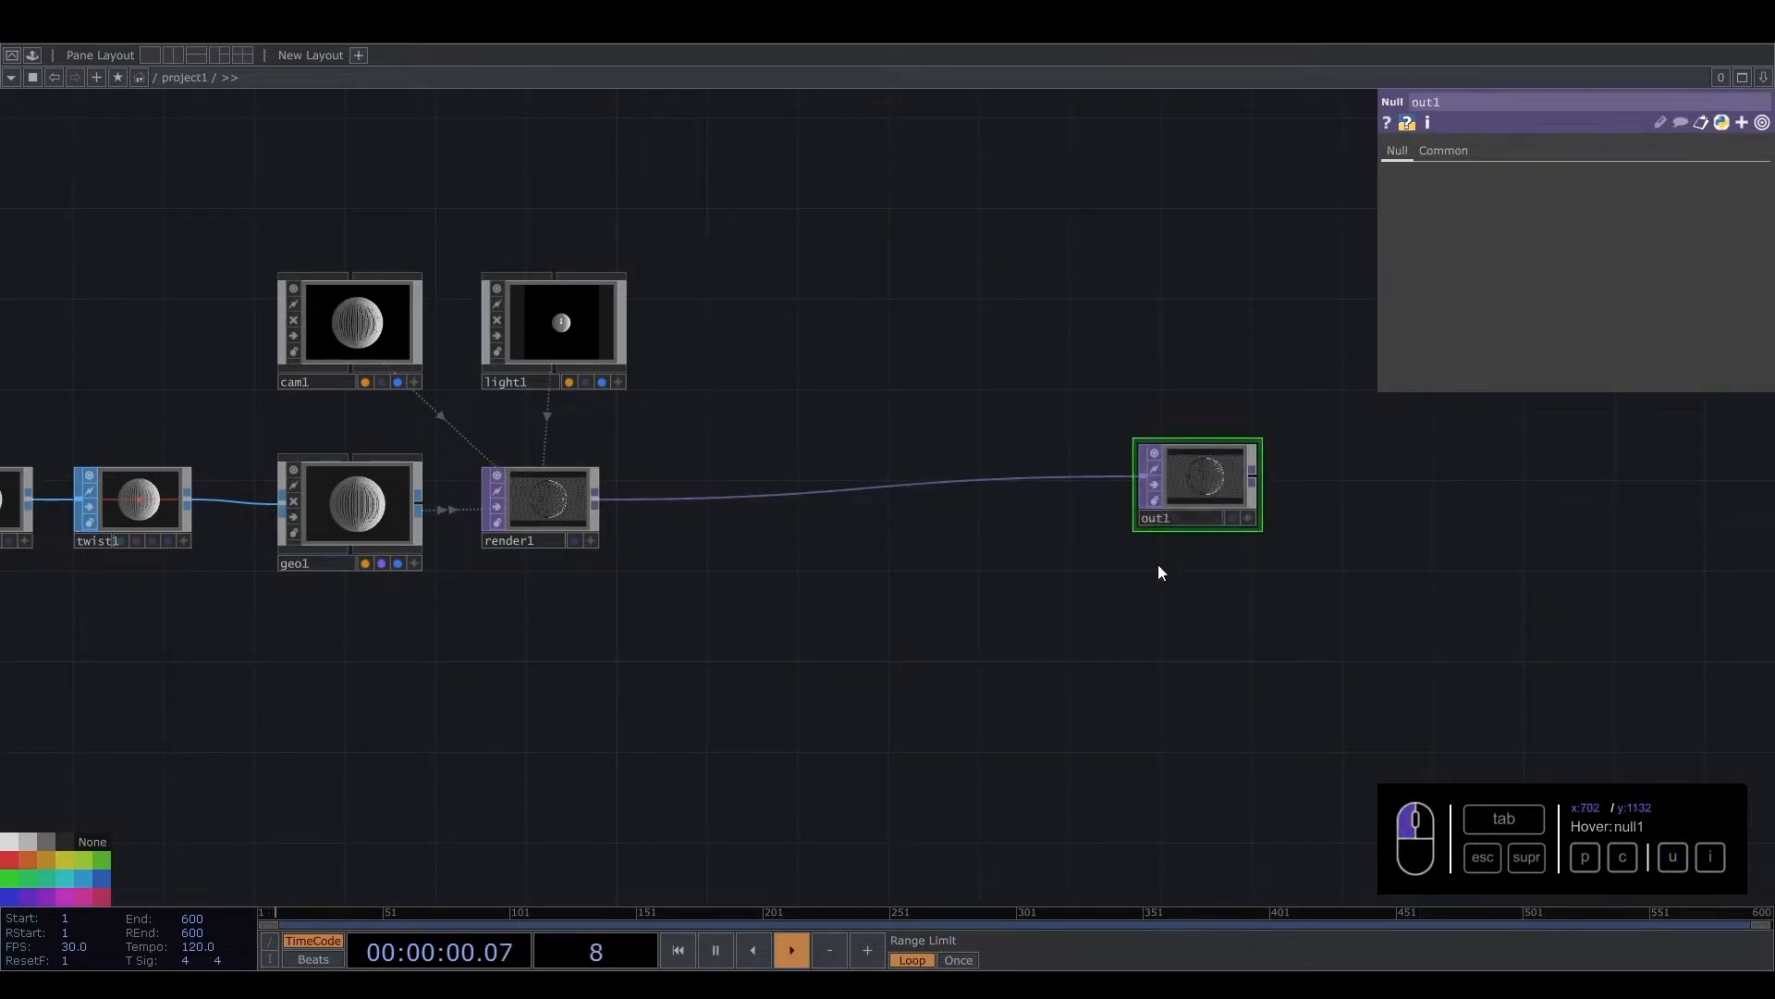
Display out1 as the network background and move the node farther away from the render
click(1232, 518)
drag(1192, 506, 1532, 530)
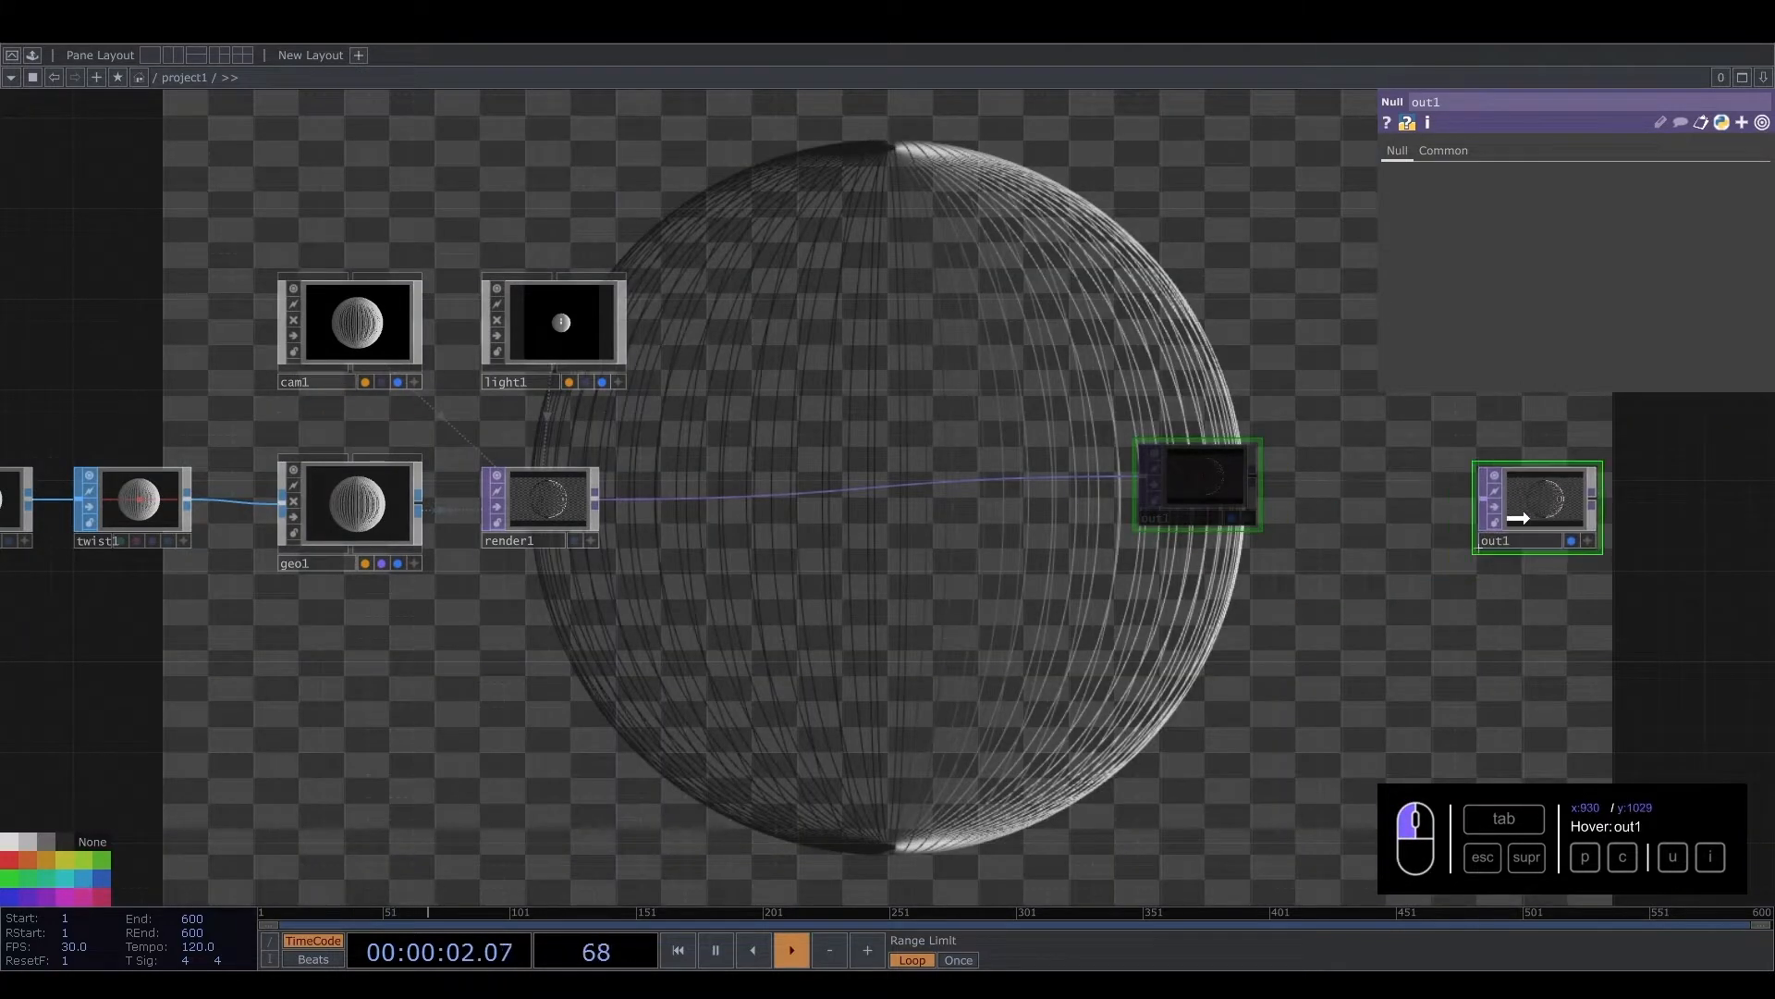
click(104, 898)
Go up one level to check the width and height of the project1 container, and return inside it
key(u)
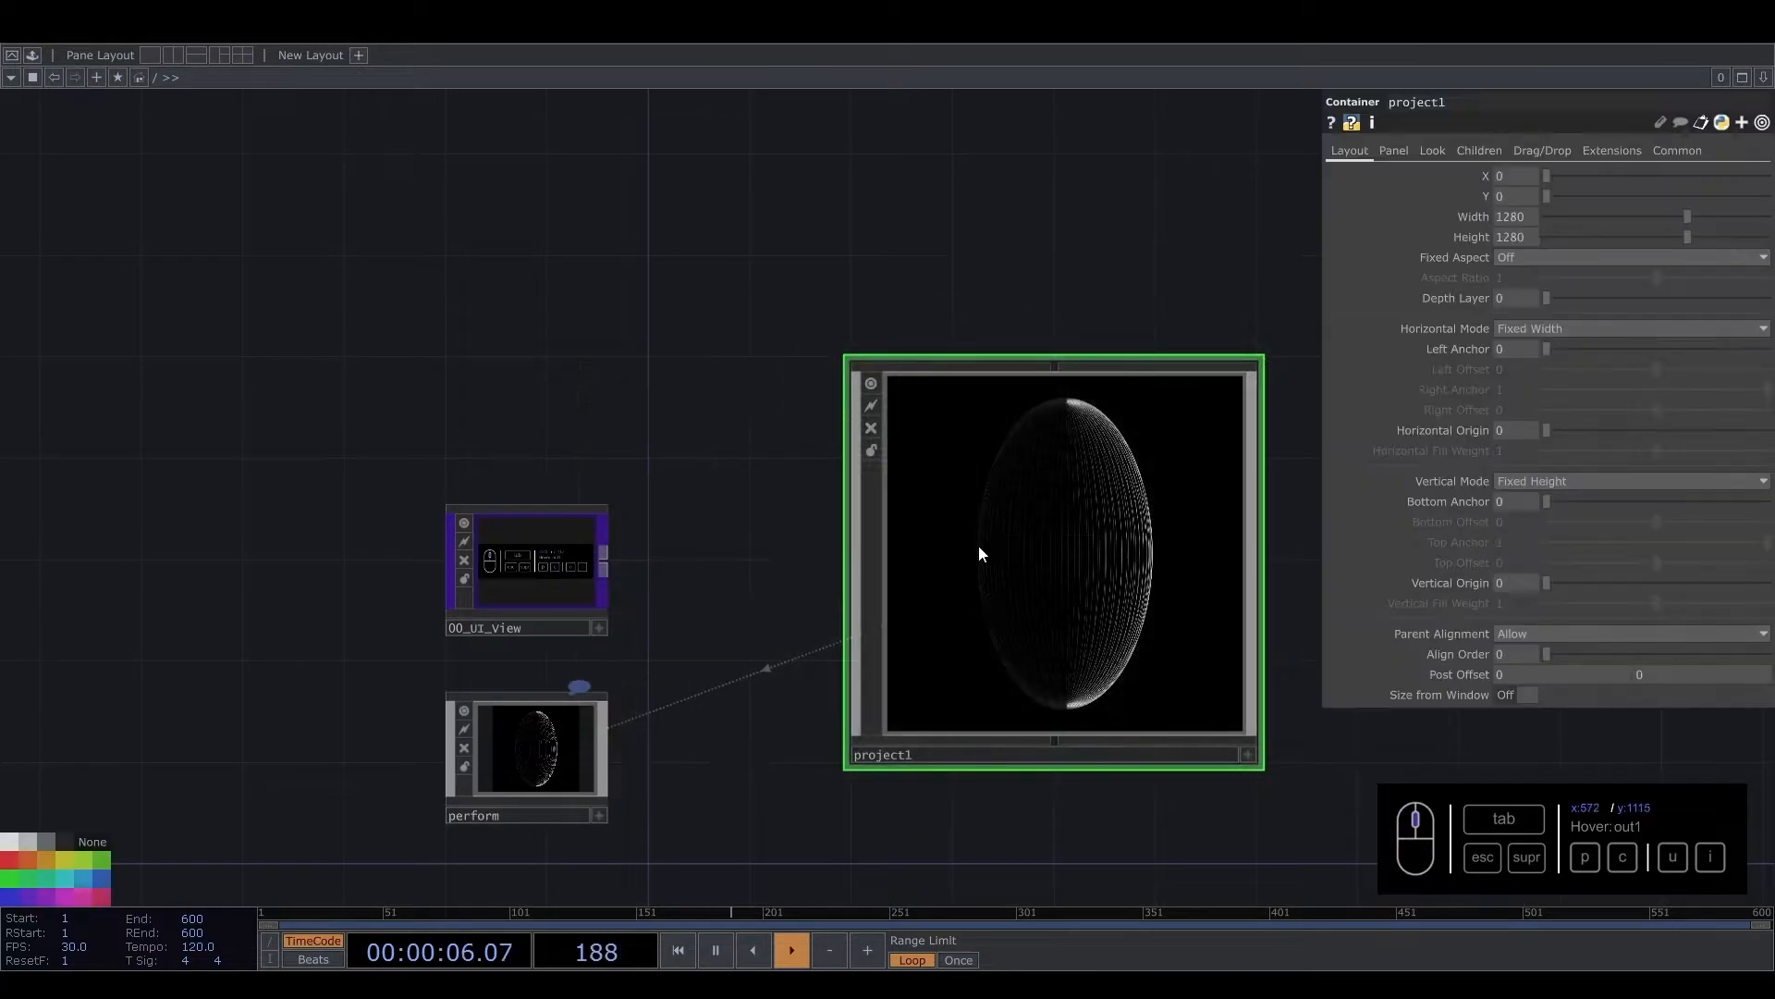
scroll(1017, 536, up, 5)
scroll(1128, 453, down, 5)
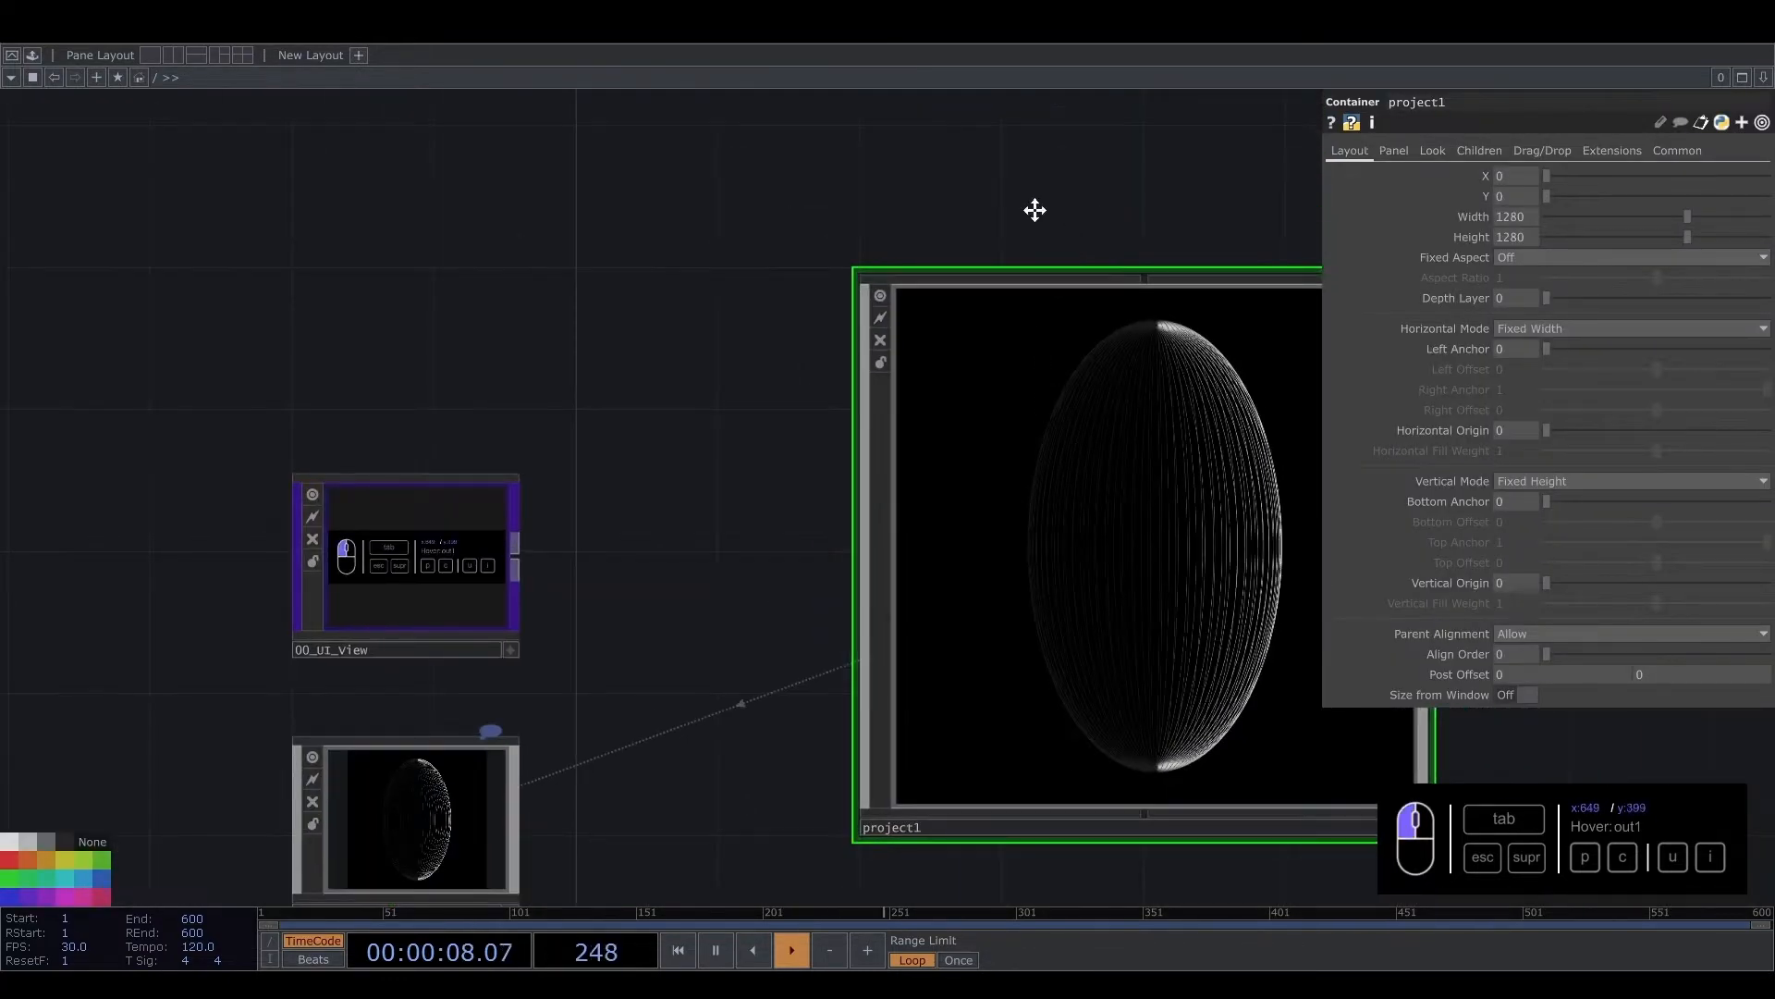
drag(1035, 210, 607, 113)
scroll(737, 463, up, 6)
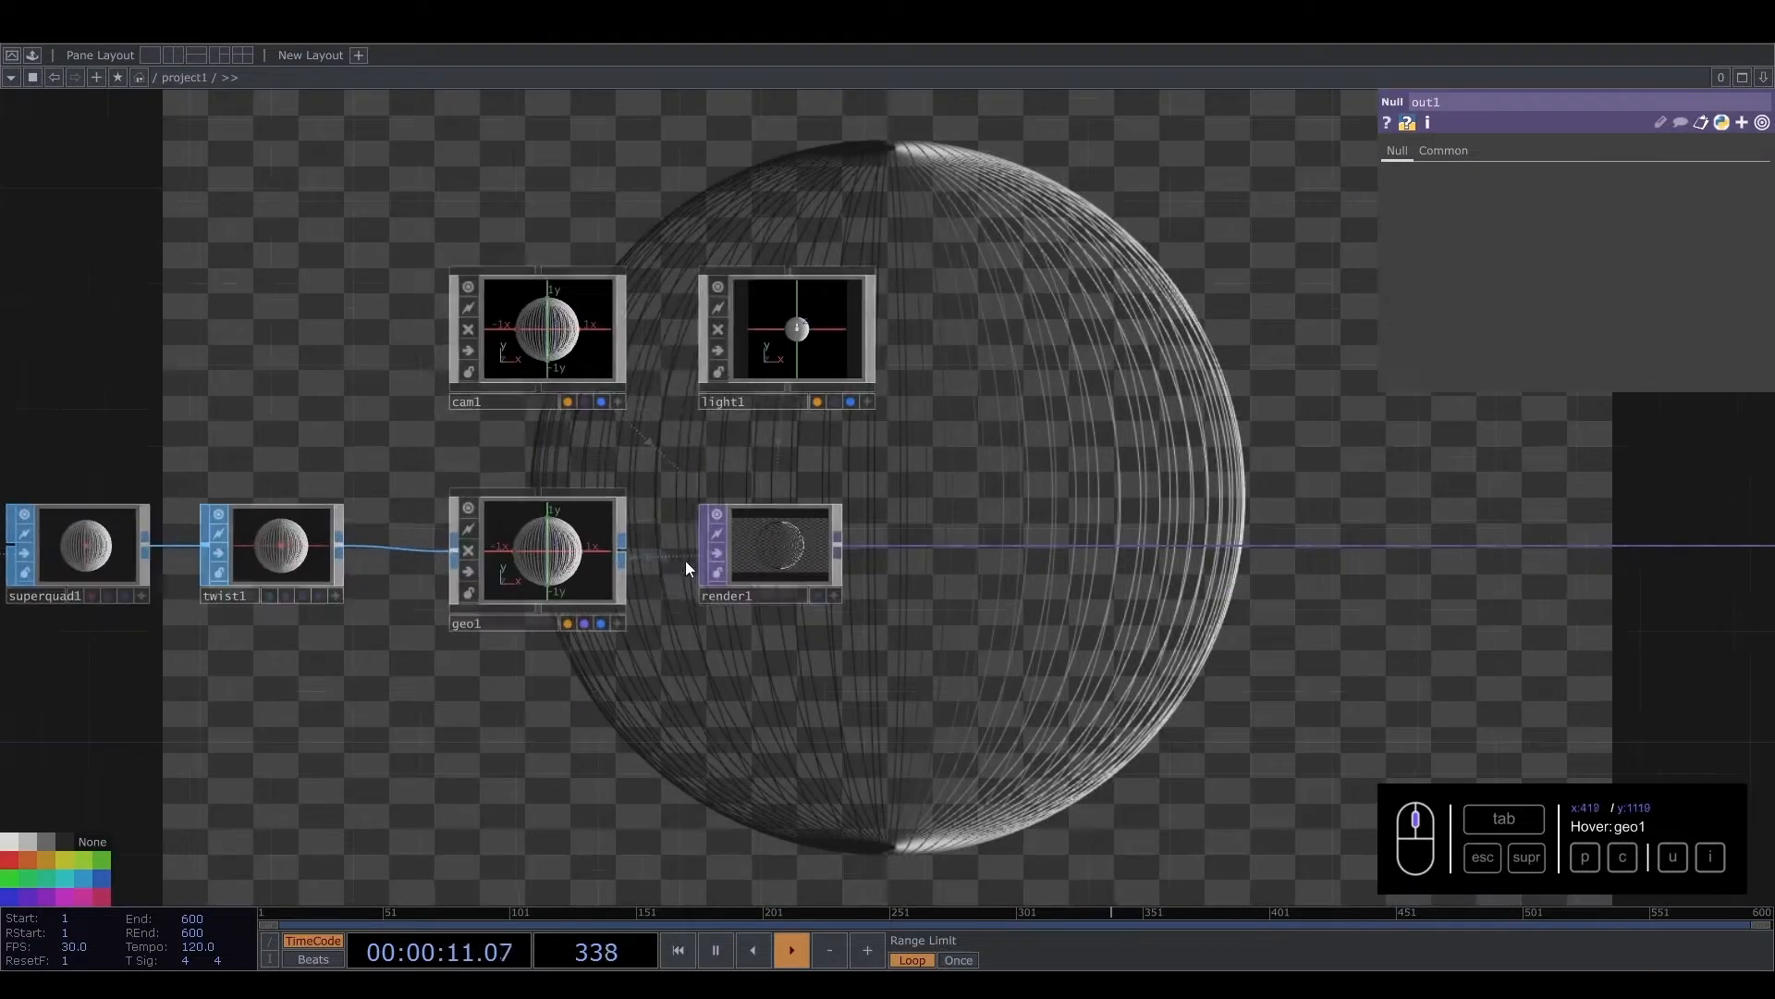
Drive the render's resolution width and height with expressions reading the parent container's size, using me.parent().par.w for the width
click(805, 522)
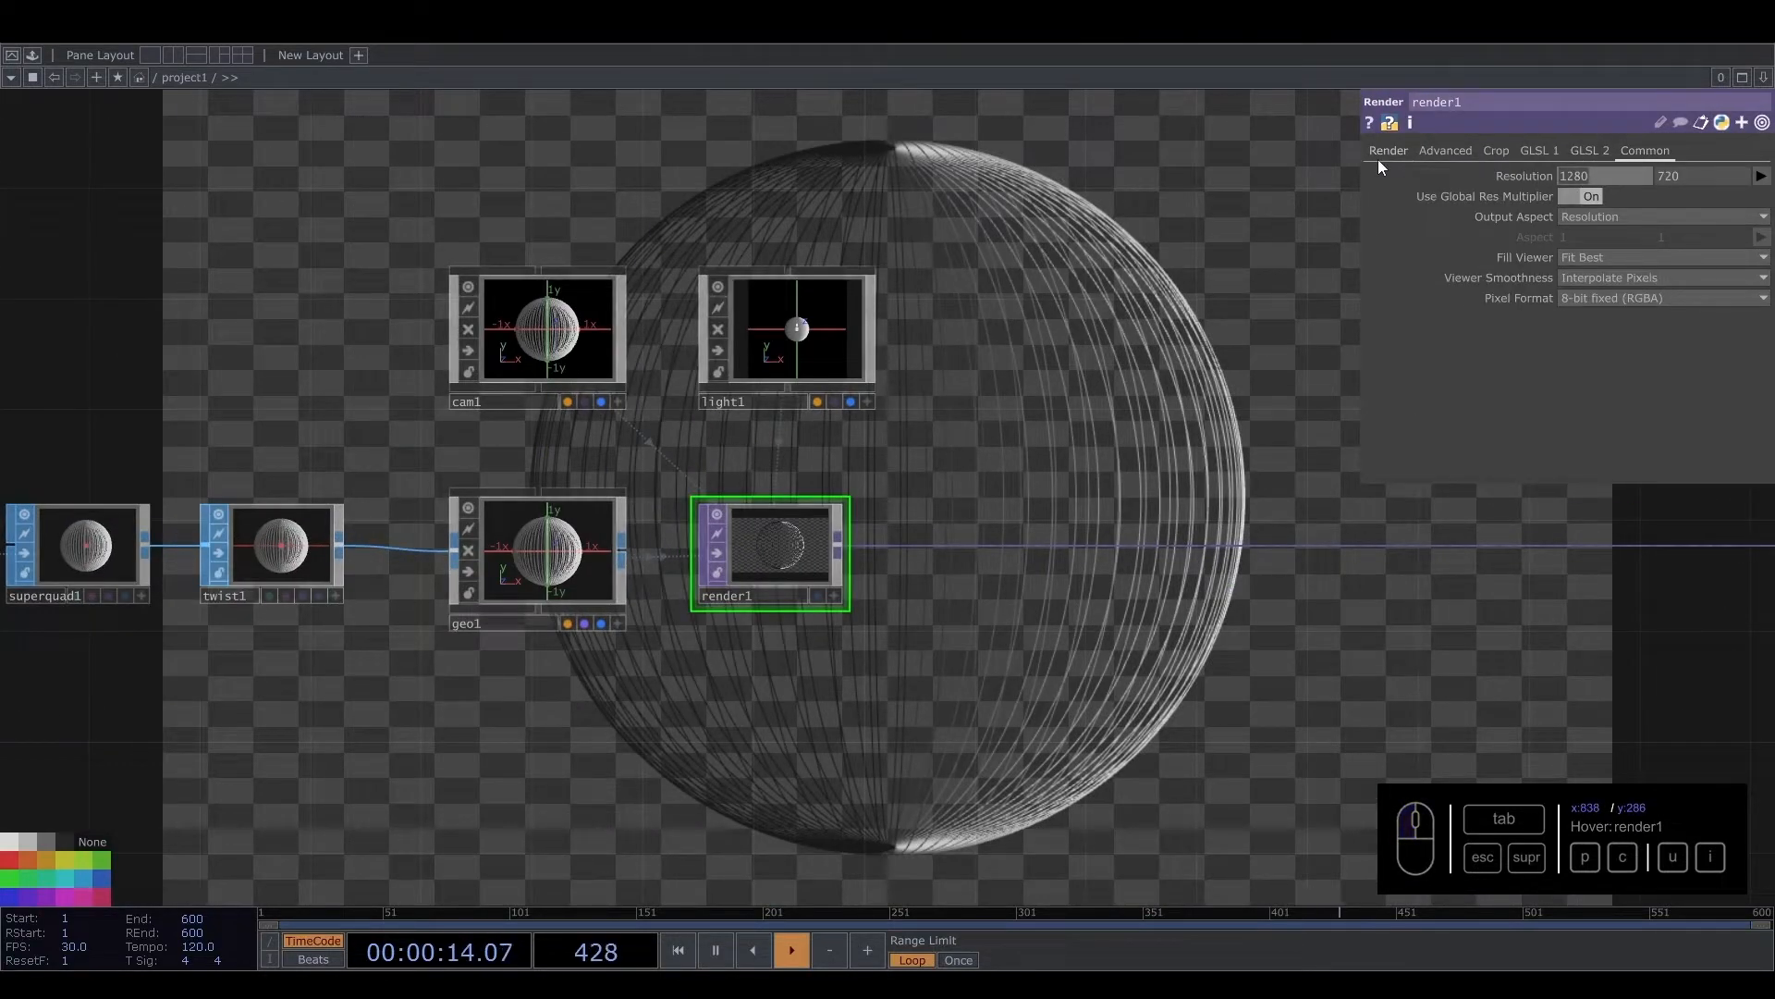
text(me.parent())
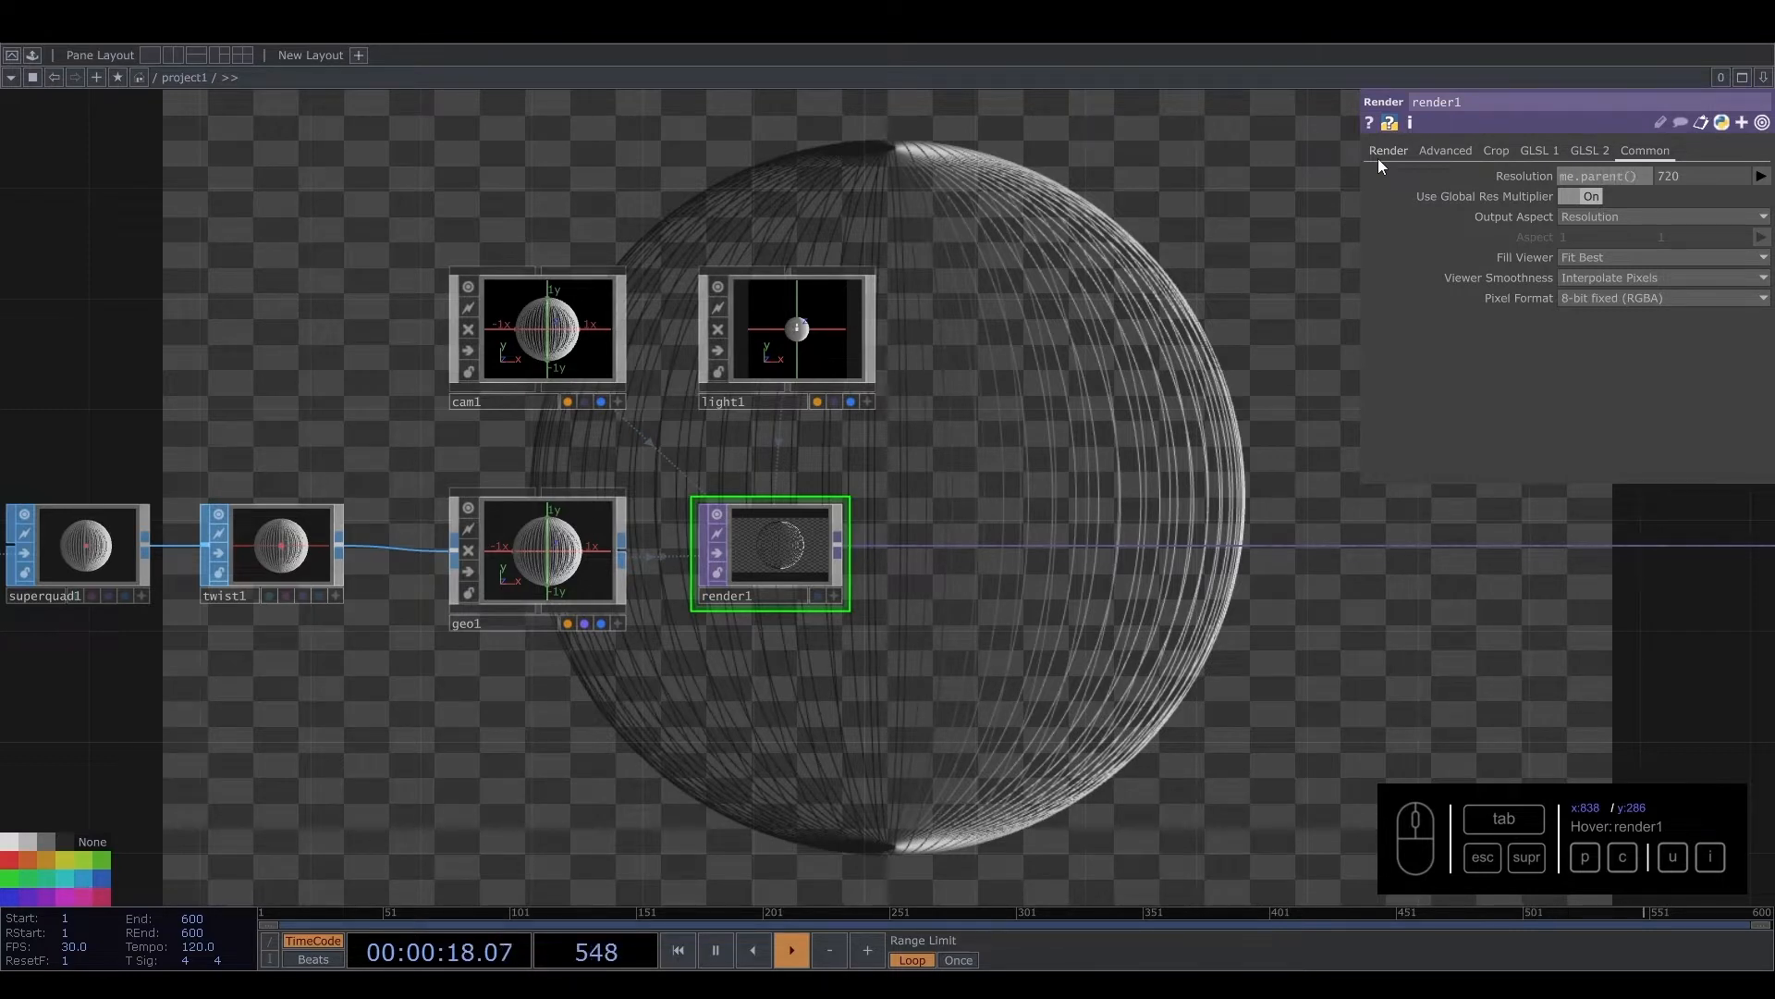
text(.par.w)
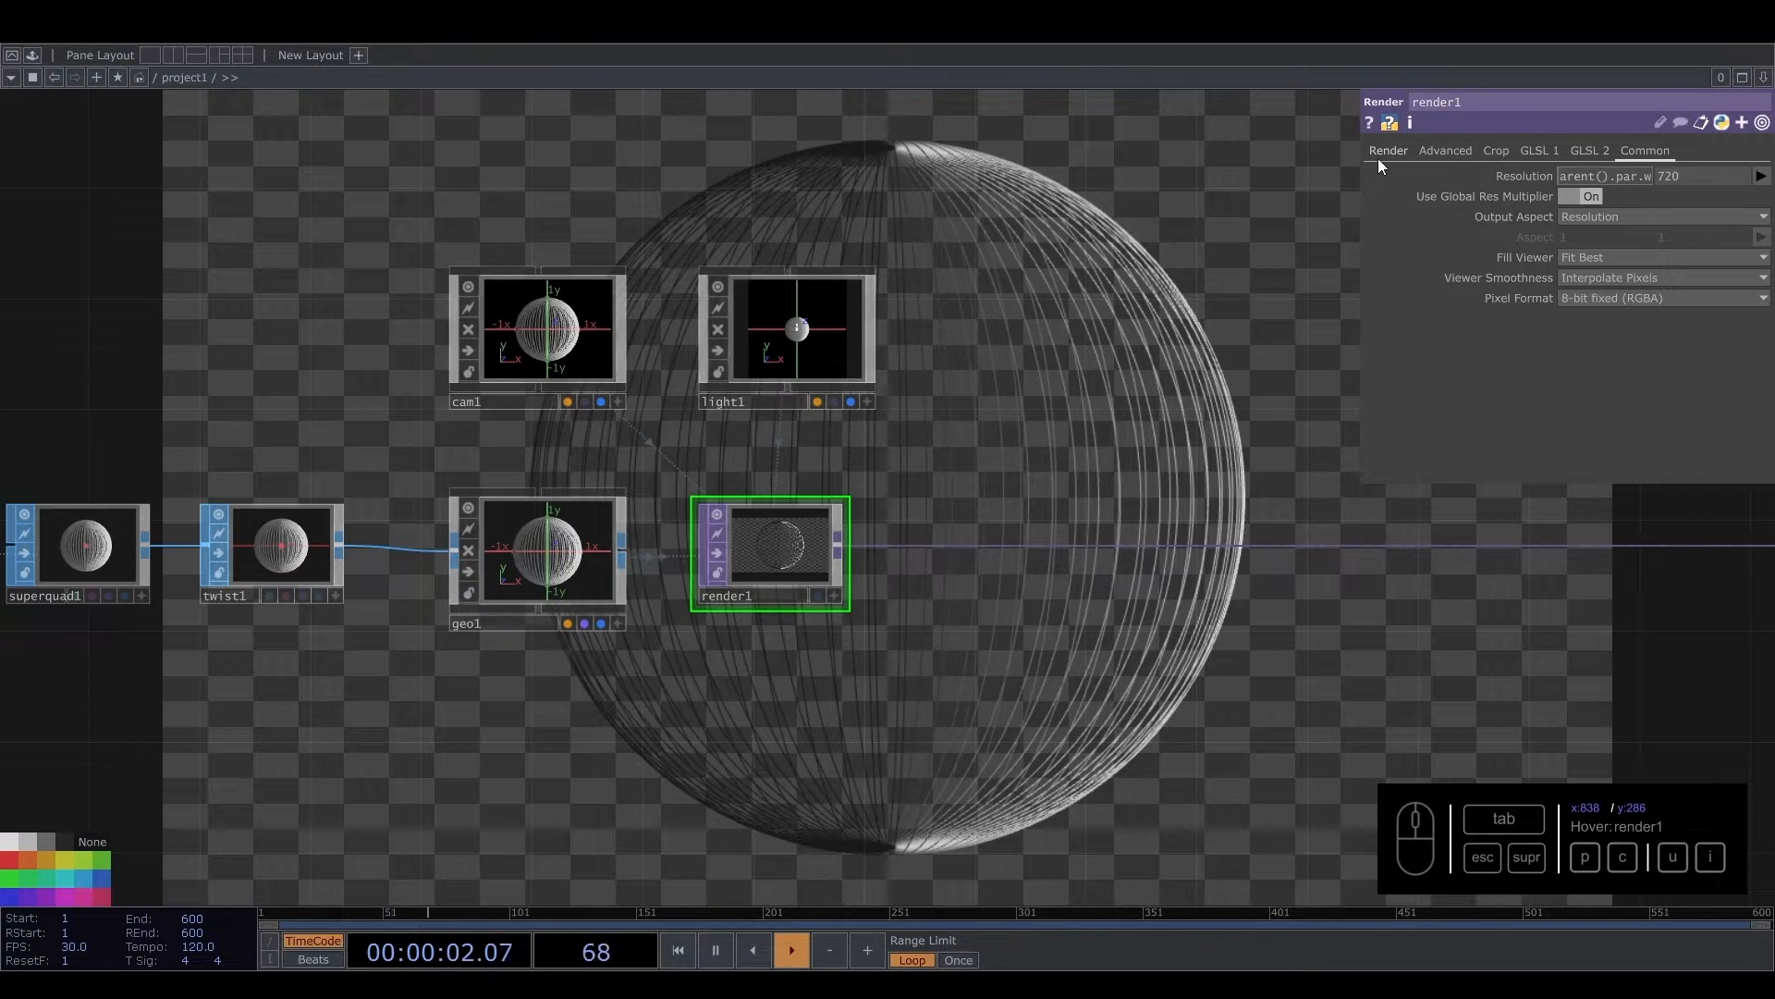
key(Return)
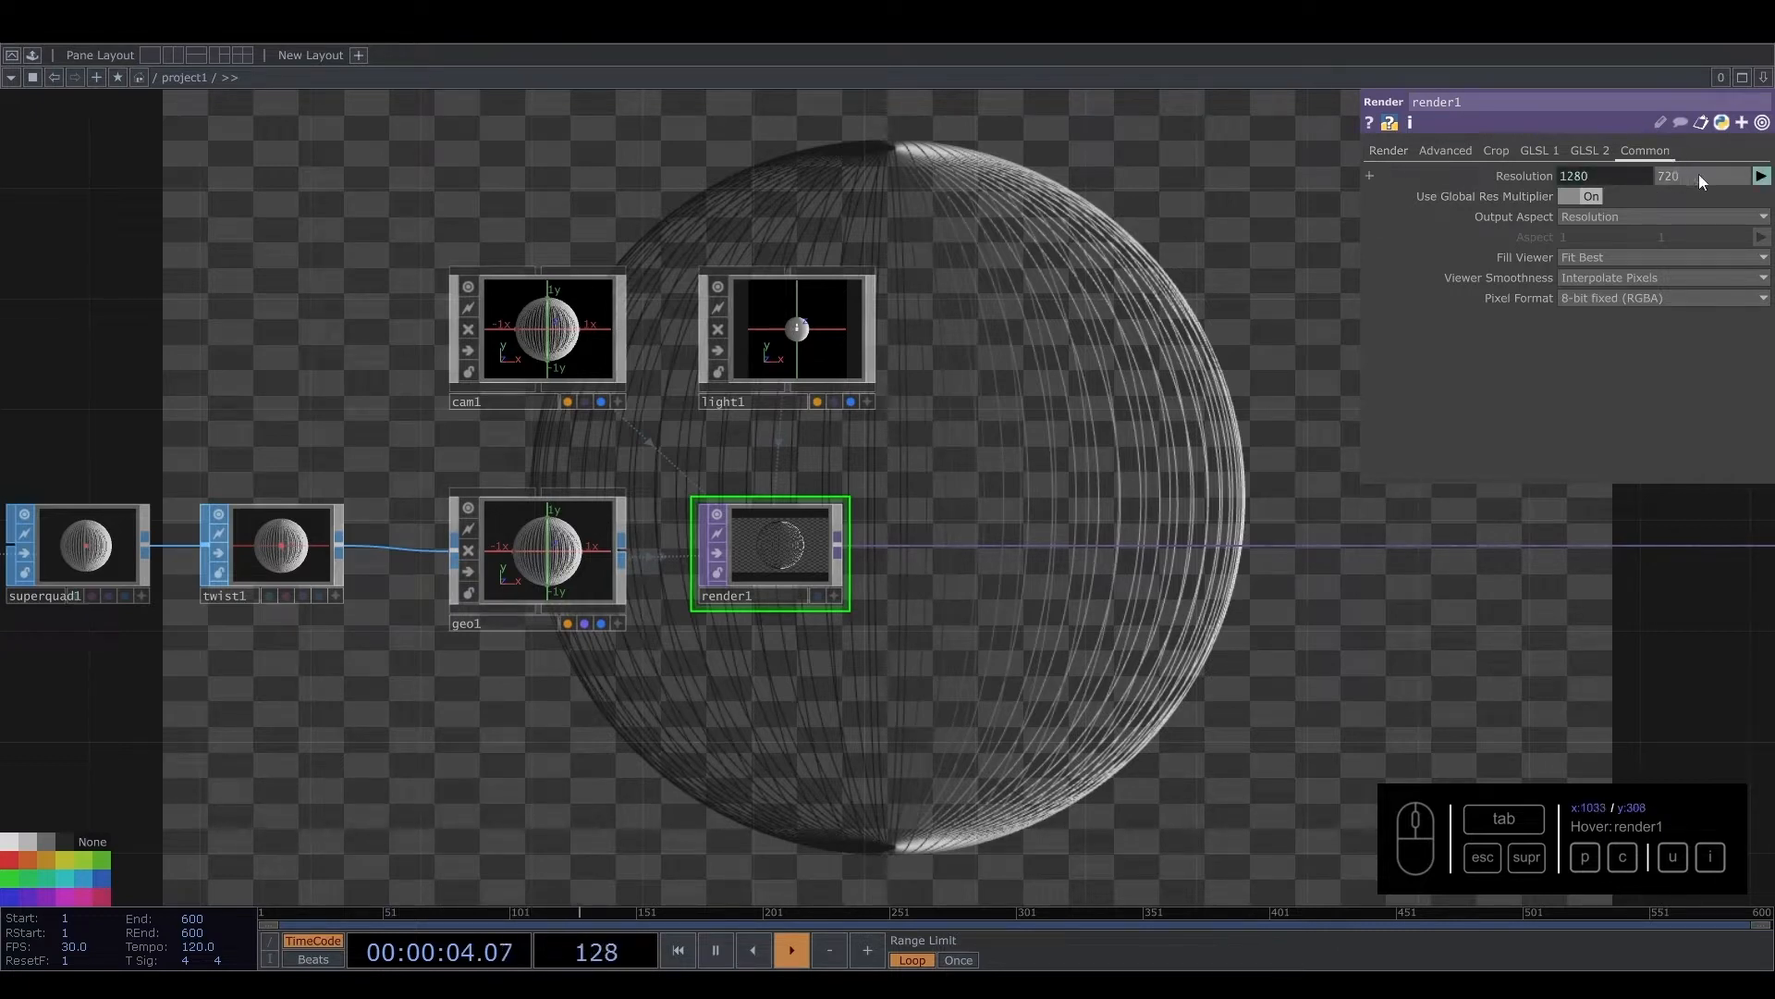
drag(1699, 175, 1604, 163)
text(me.parent().par.w)
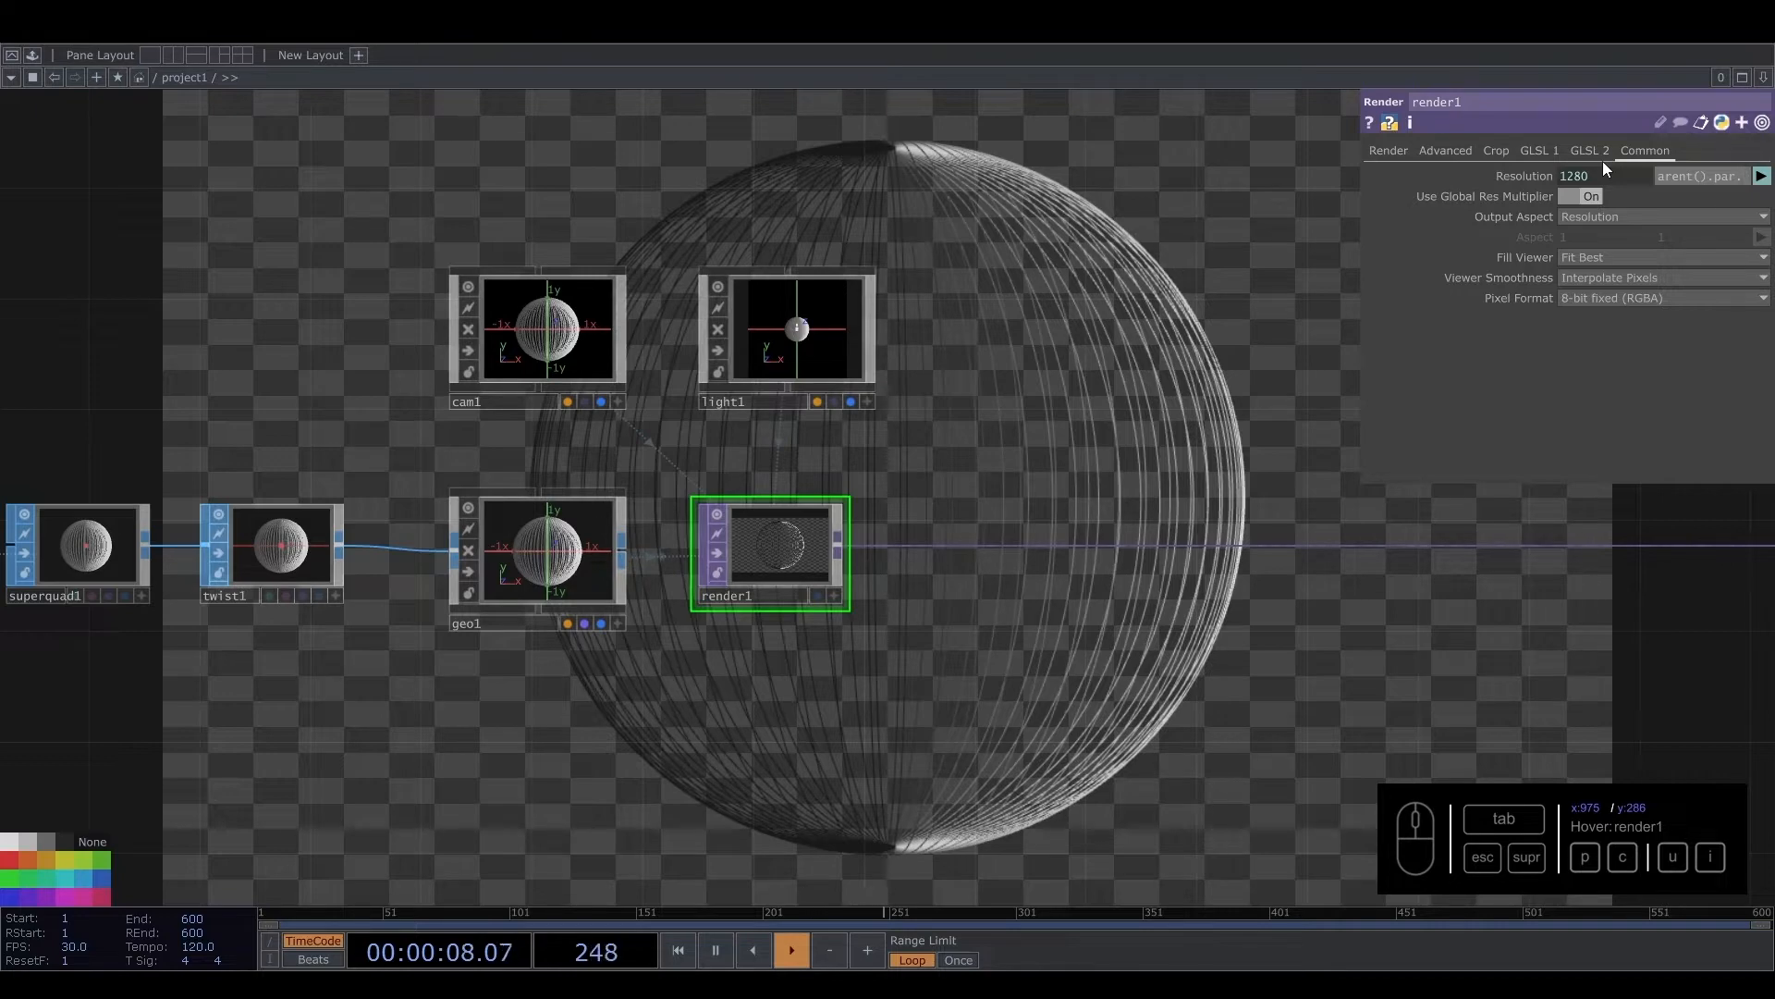
key(Return)
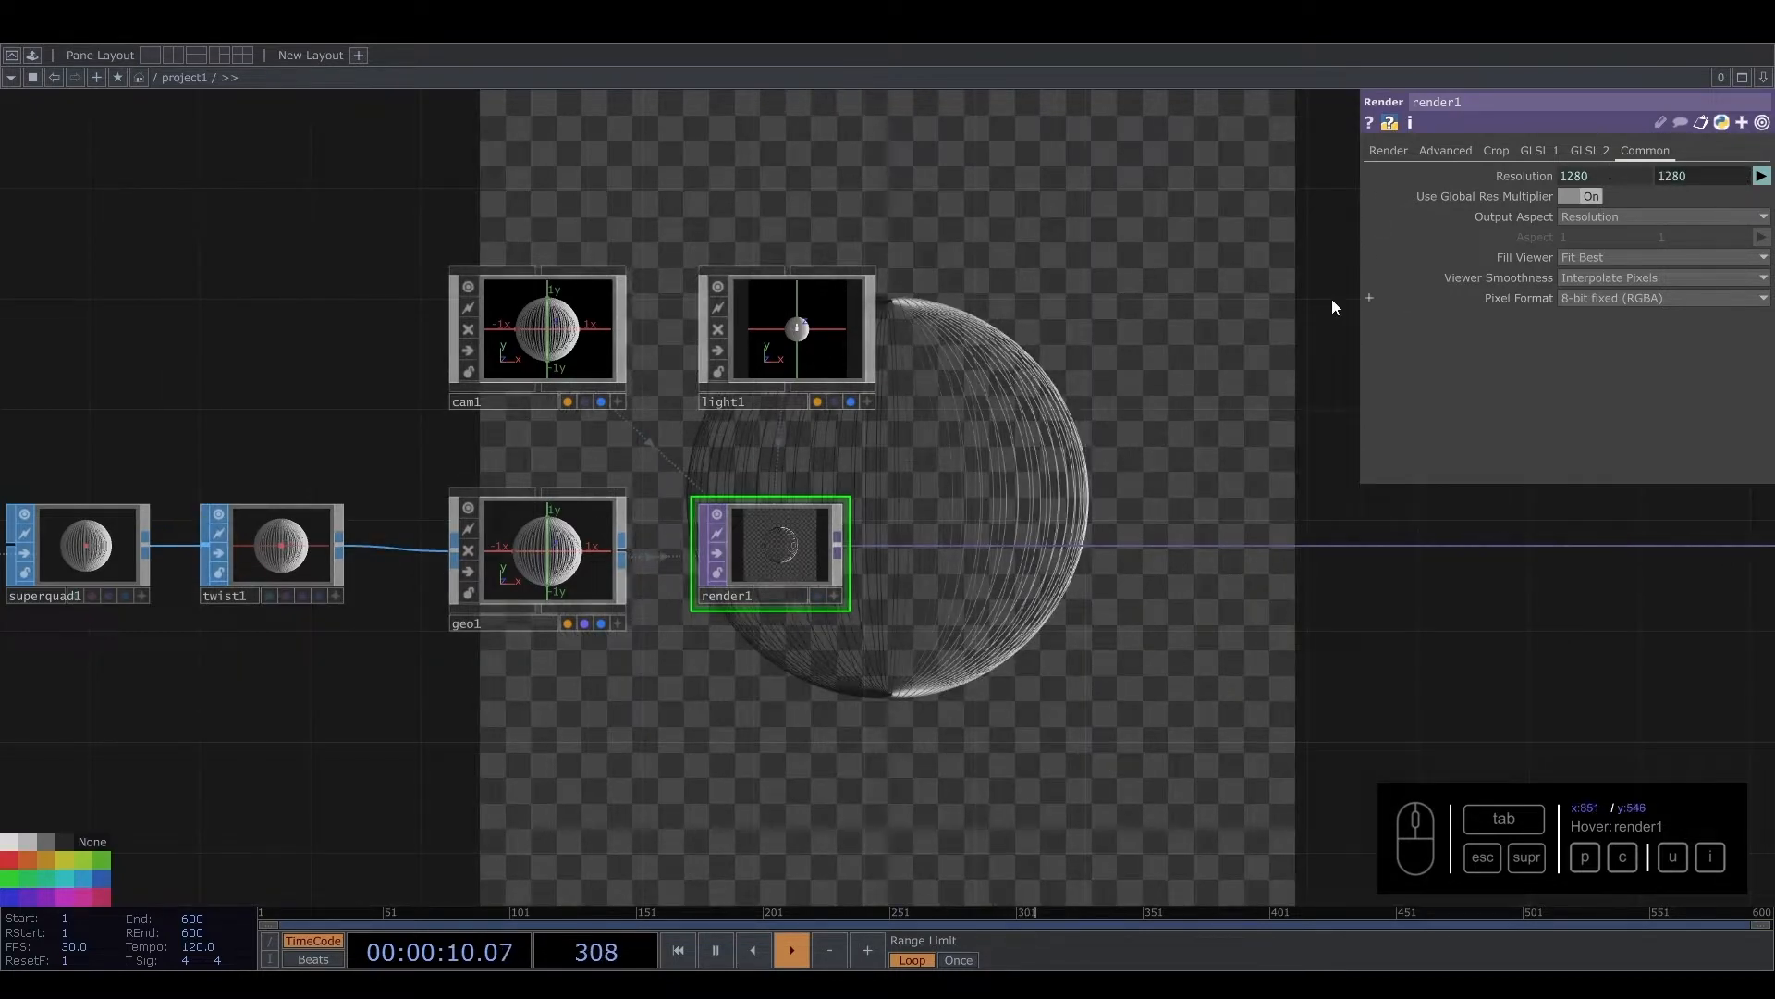
Set the camera's Z translation to 4
drag(1176, 280, 1415, 351)
click(768, 424)
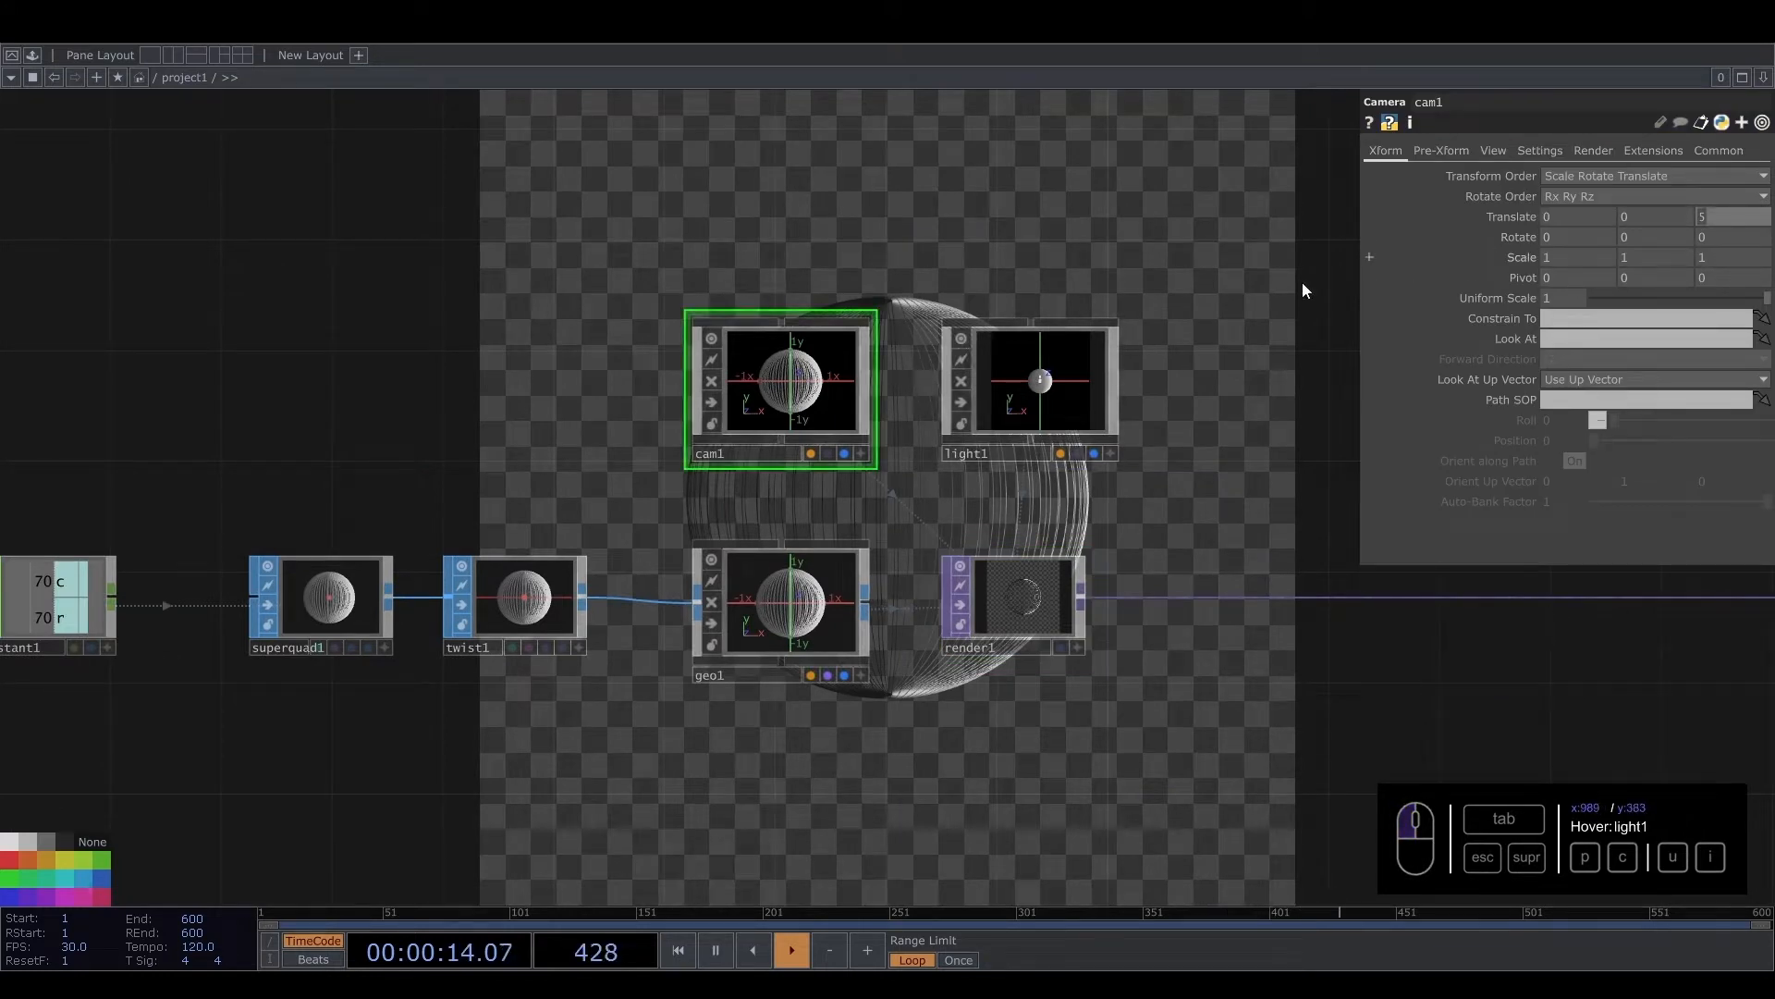
drag(1014, 192, 804, 334)
click(1720, 218)
text(4)
key(Return)
Move the light node up and away from the camera to leave free space around it
drag(861, 515, 1096, 468)
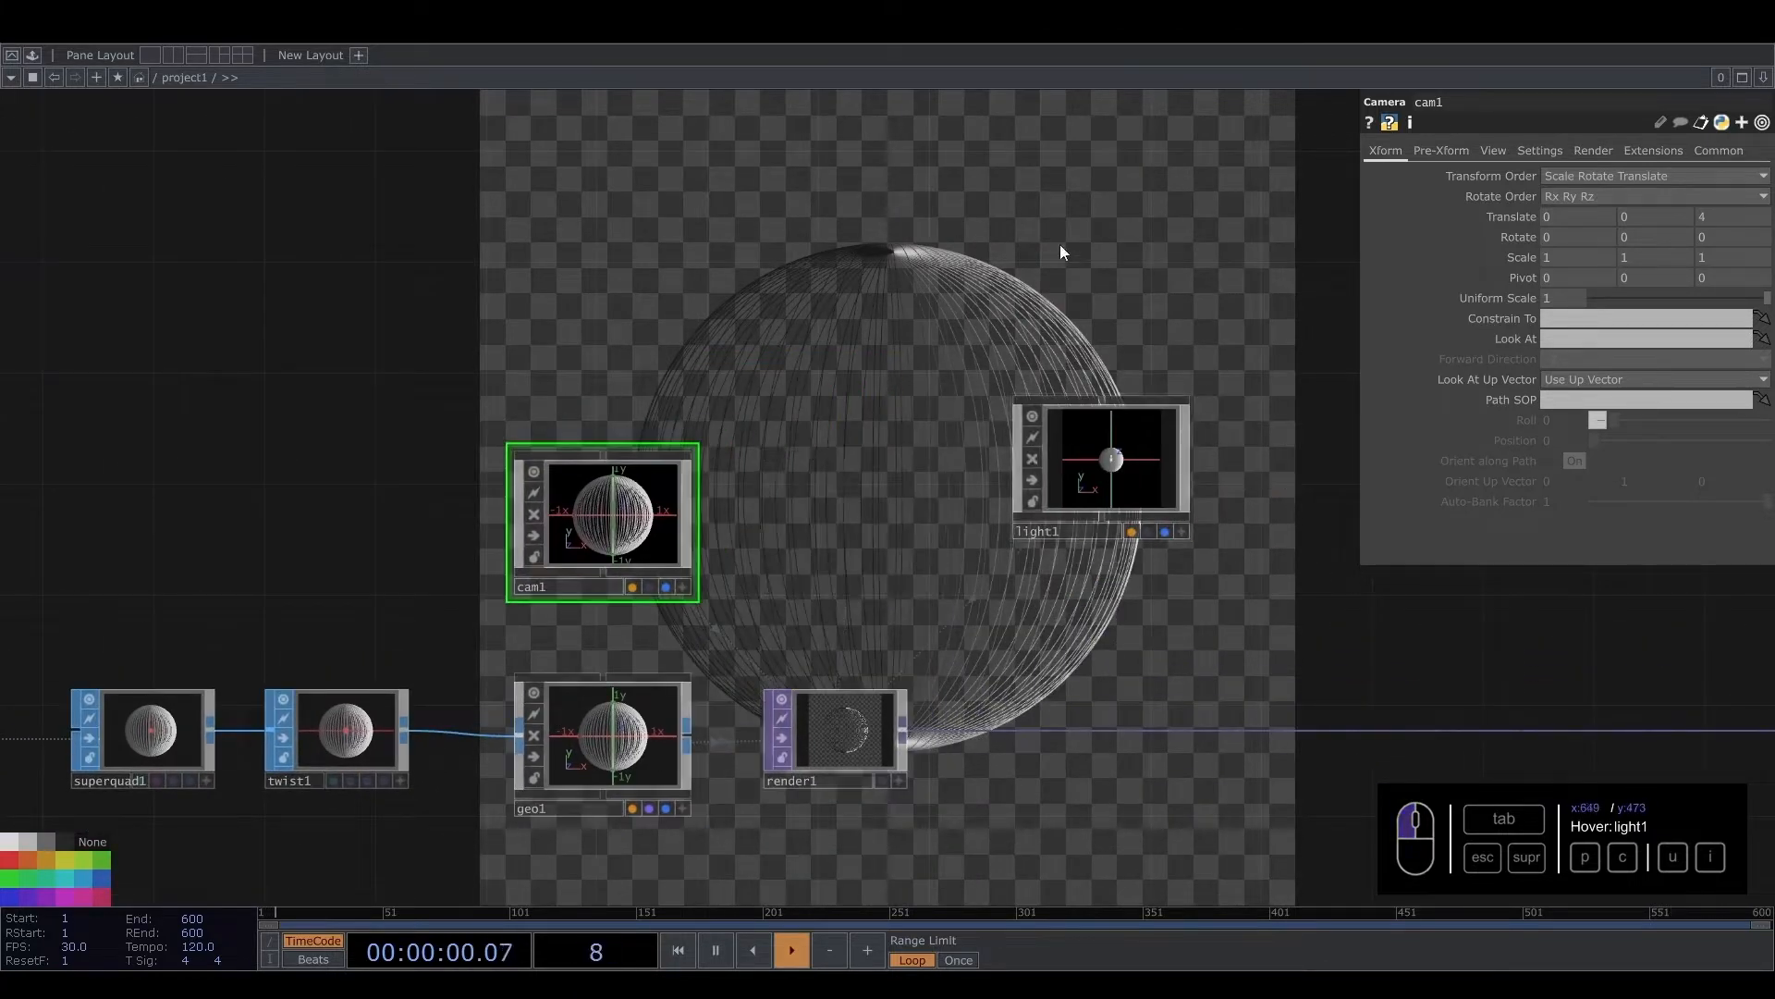
drag(1063, 250, 827, 356)
drag(866, 561, 893, 453)
drag(629, 641, 632, 577)
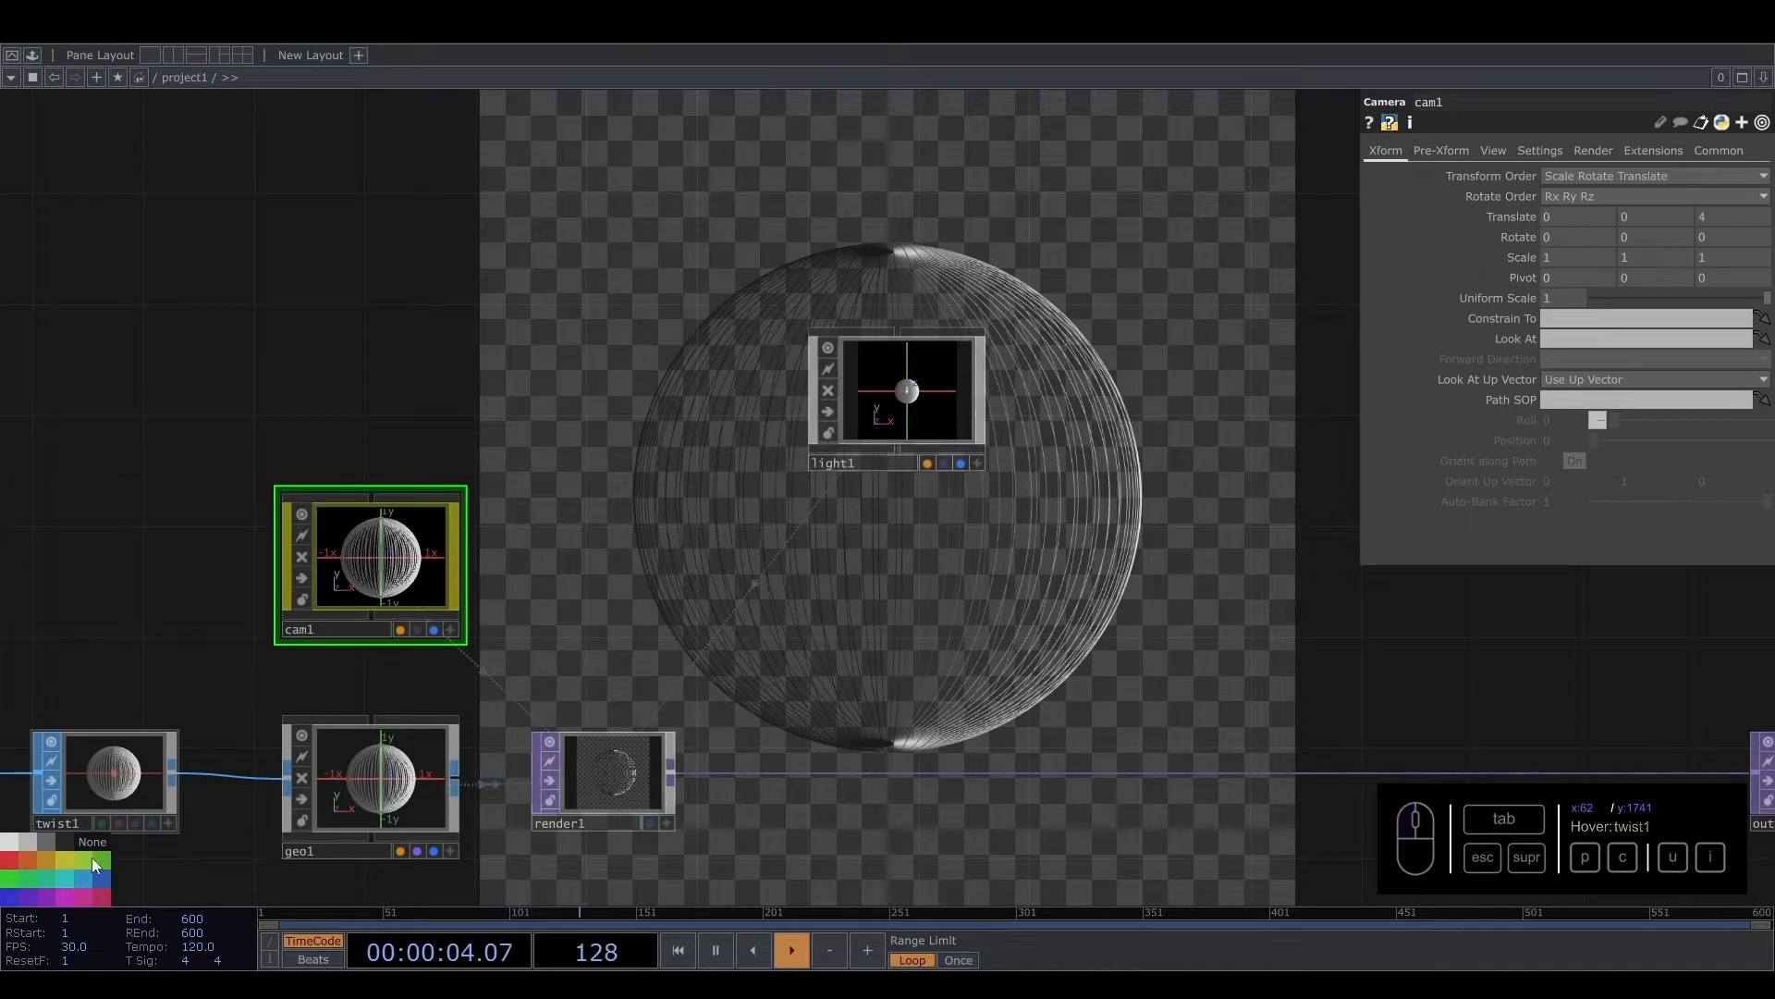
Color the geometry node teal and the light node yellow
click(309, 828)
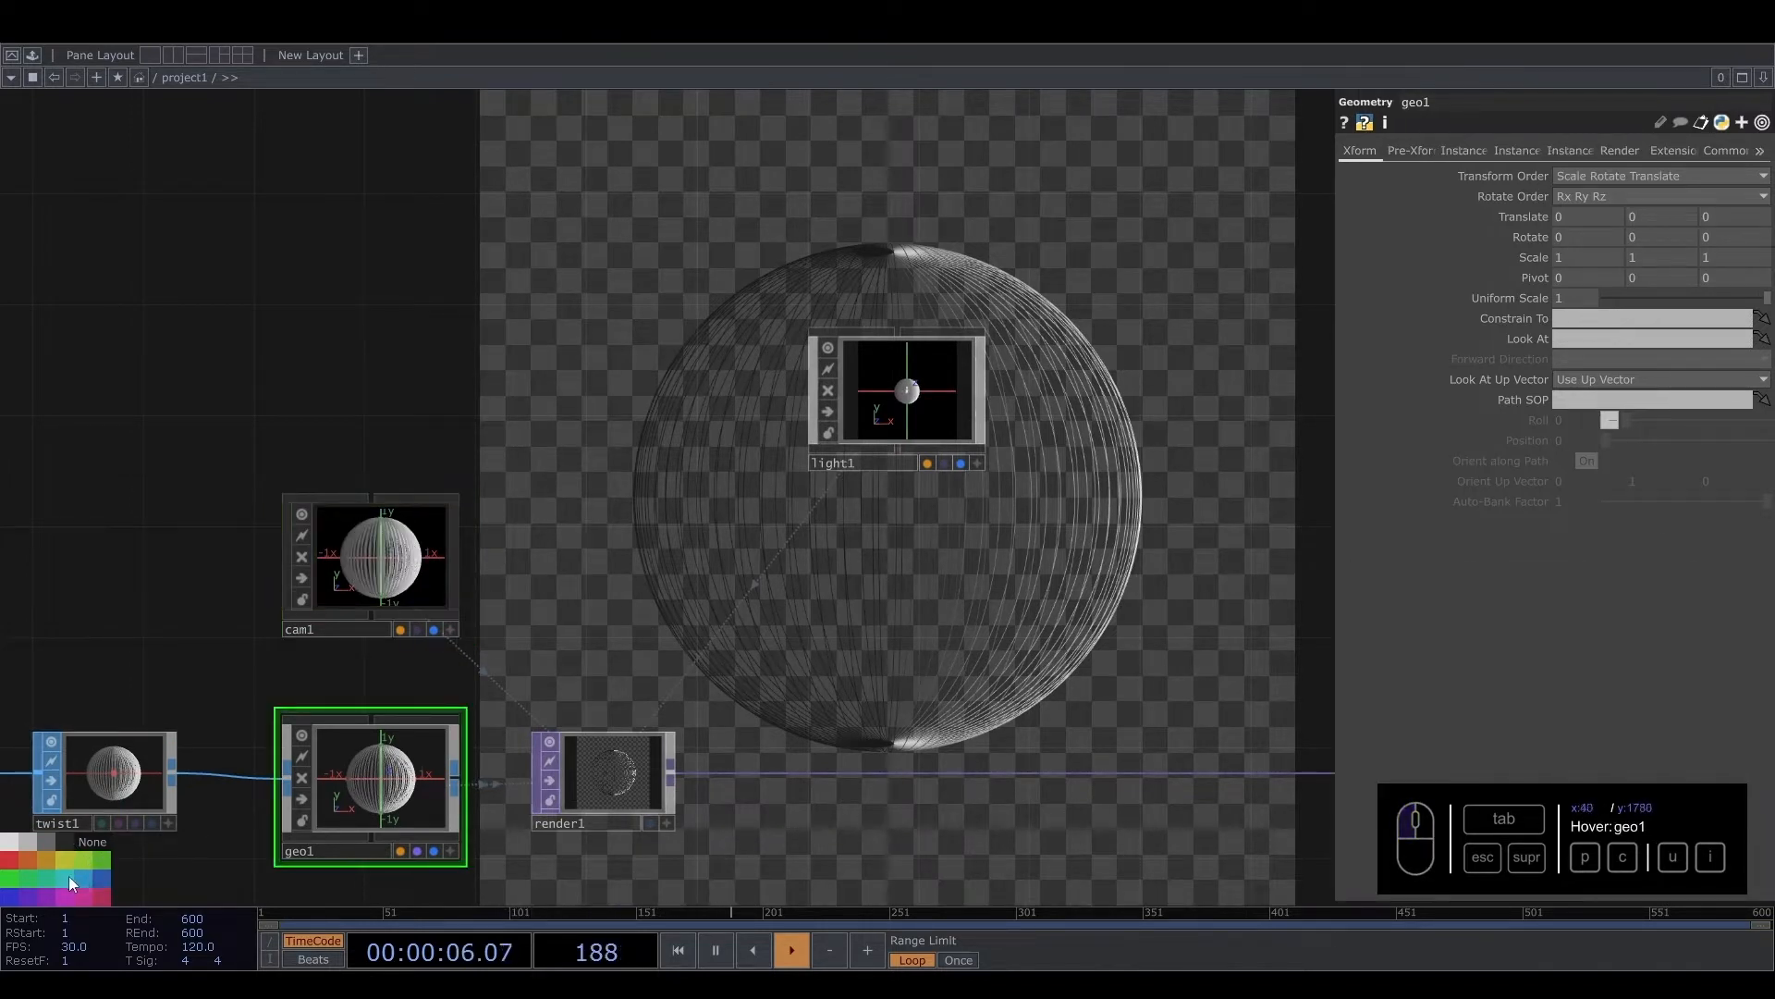
click(901, 403)
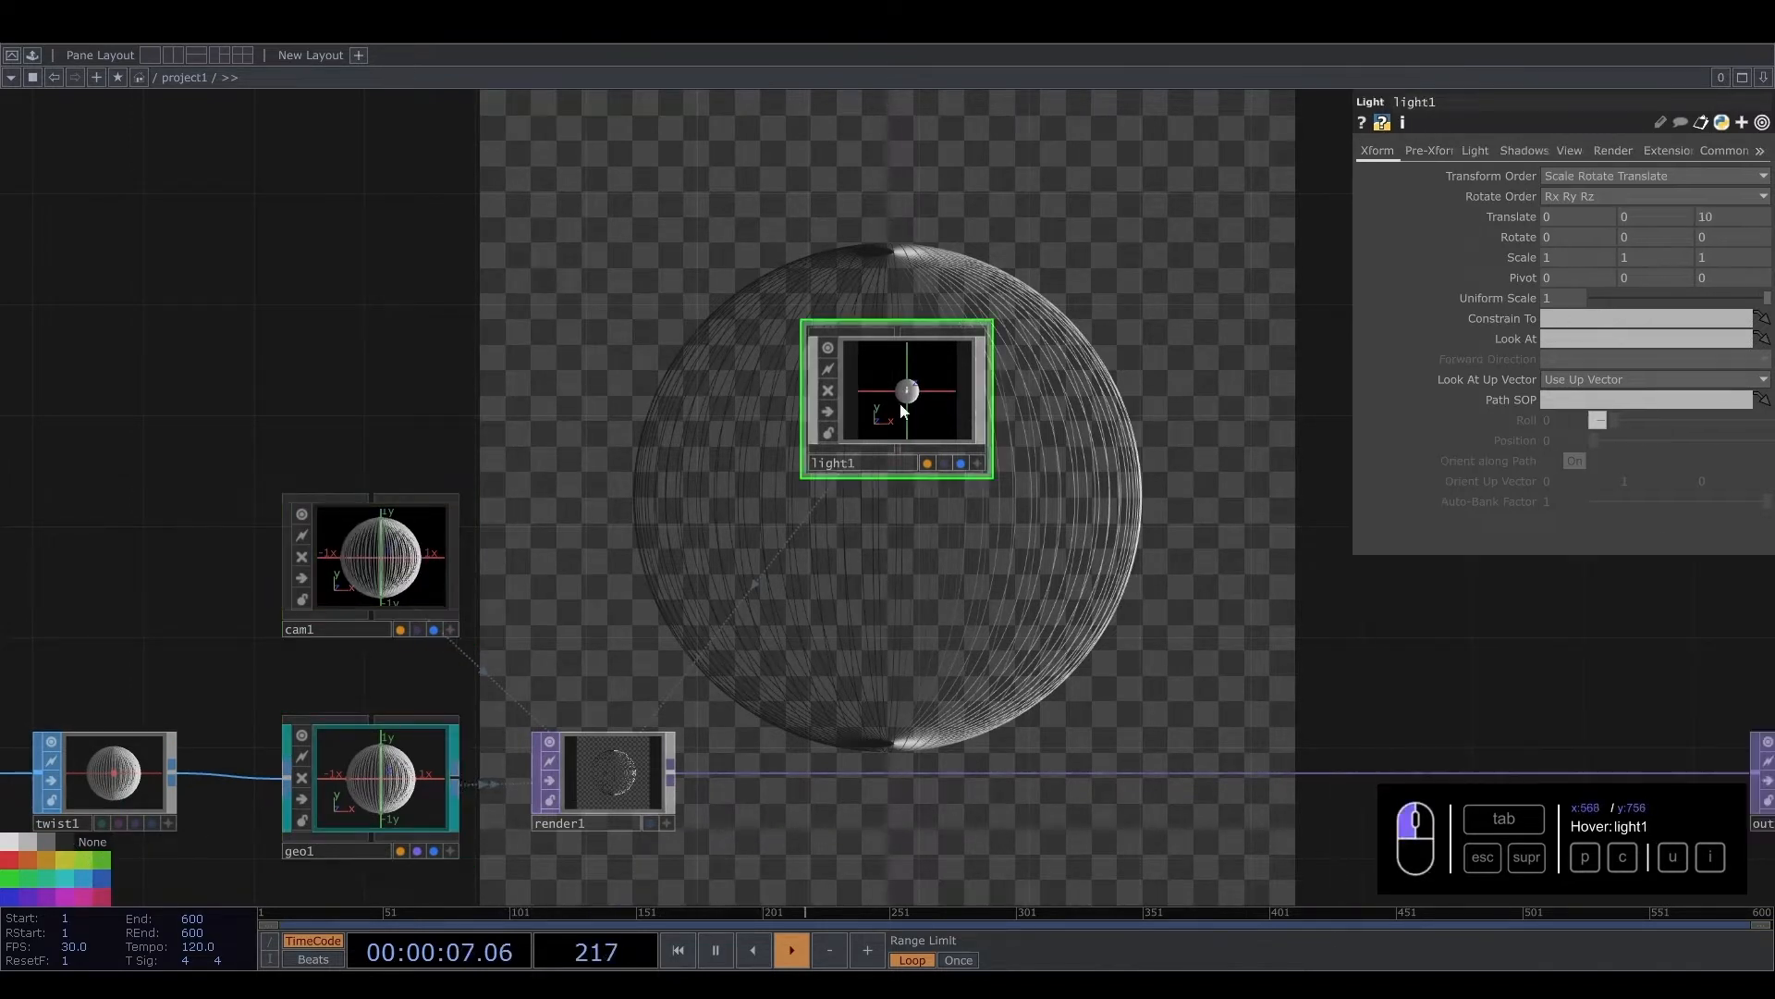
click(63, 860)
Duplicate light1 and place the copy beside it, on the camera's side
drag(538, 601, 487, 715)
drag(778, 384, 763, 535)
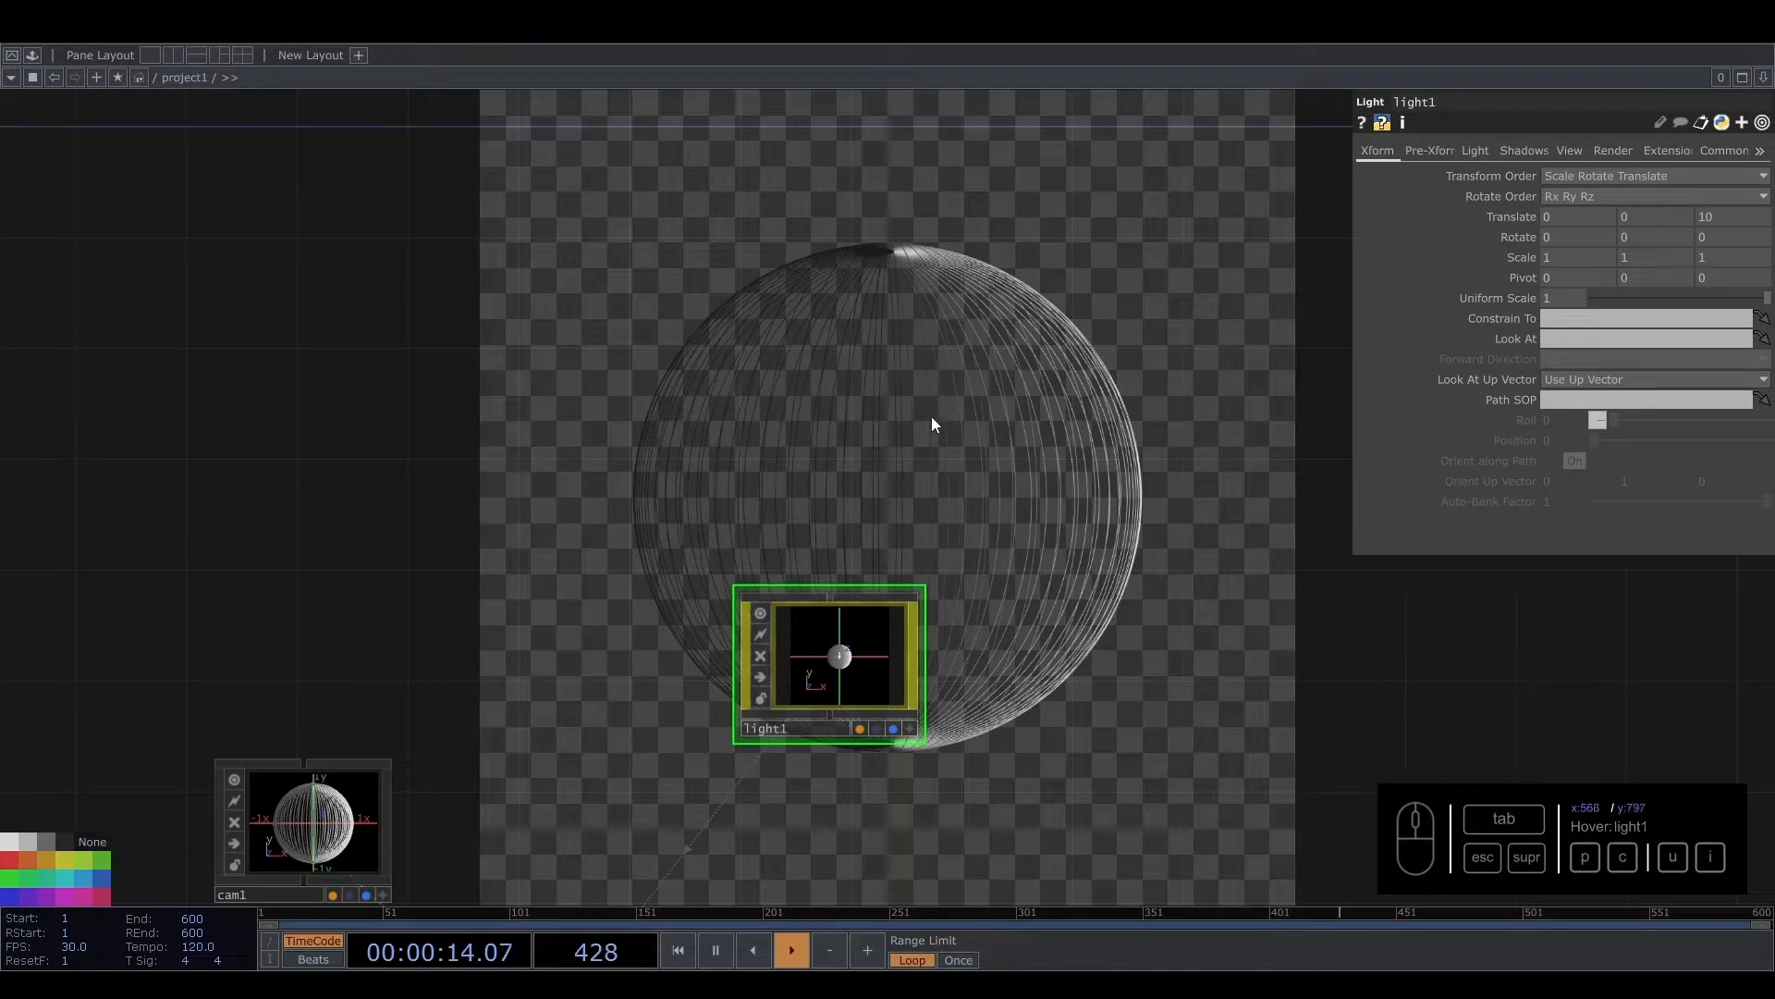
click(823, 650)
drag(847, 480, 847, 374)
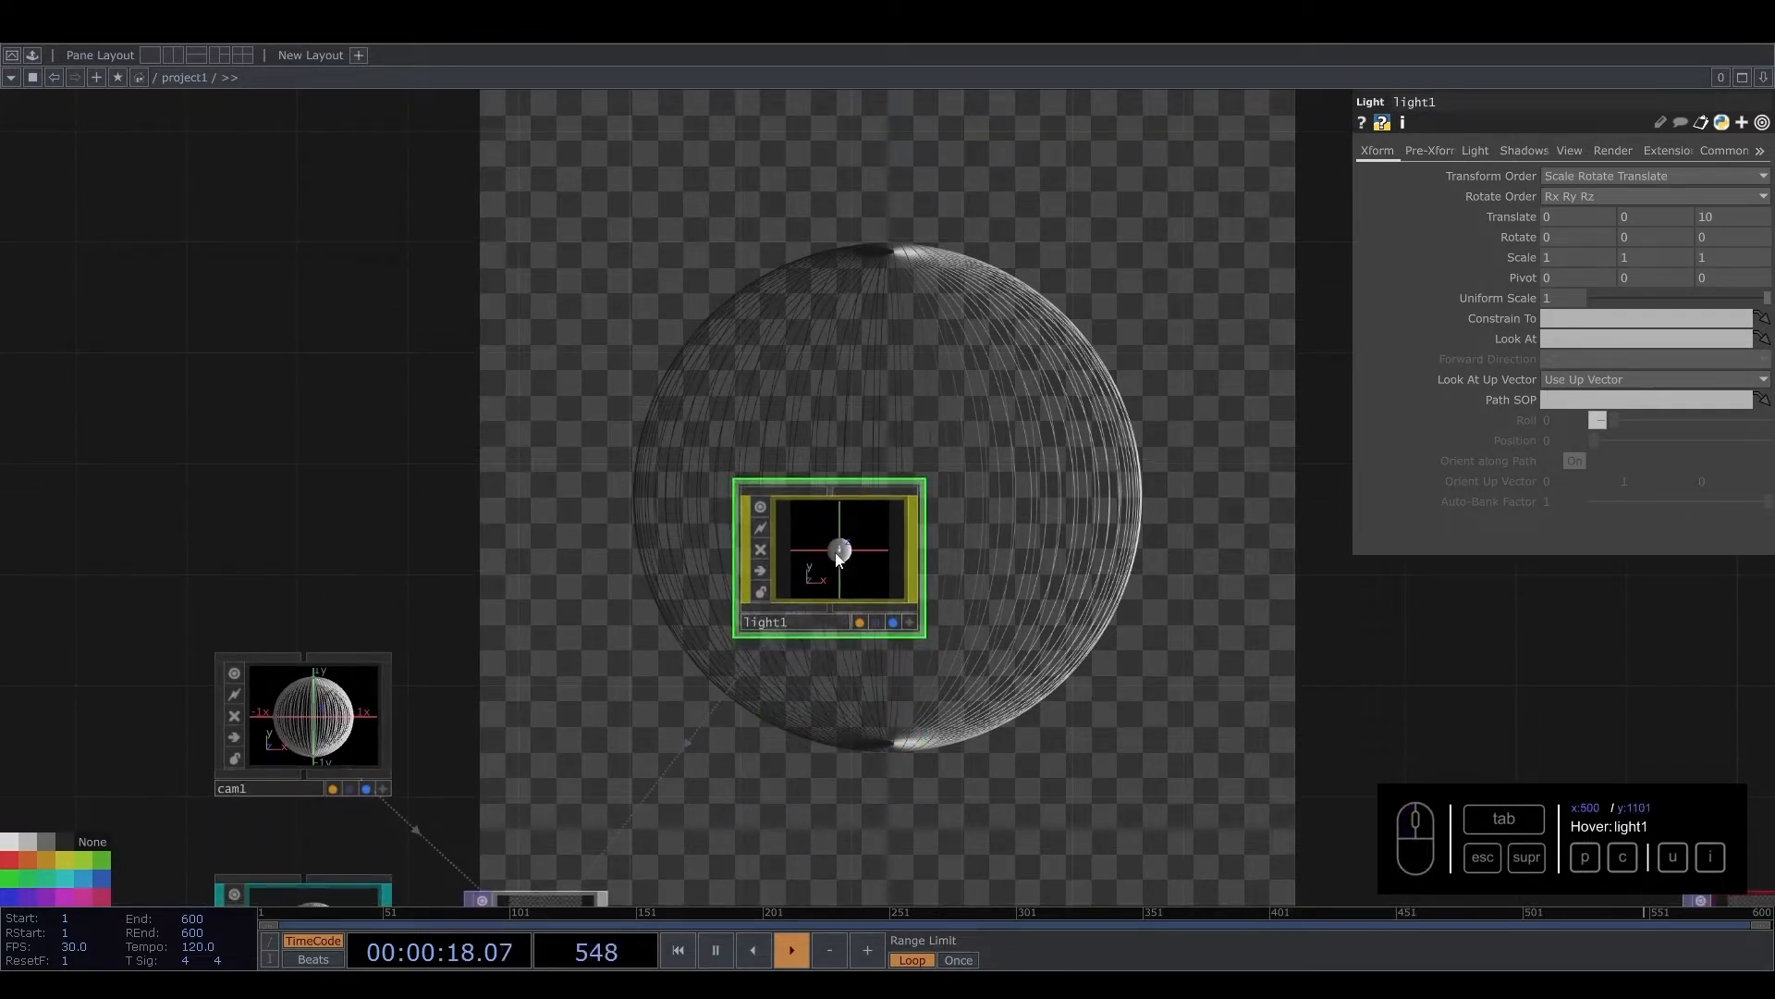
key(ctrl+v)
drag(849, 667, 633, 547)
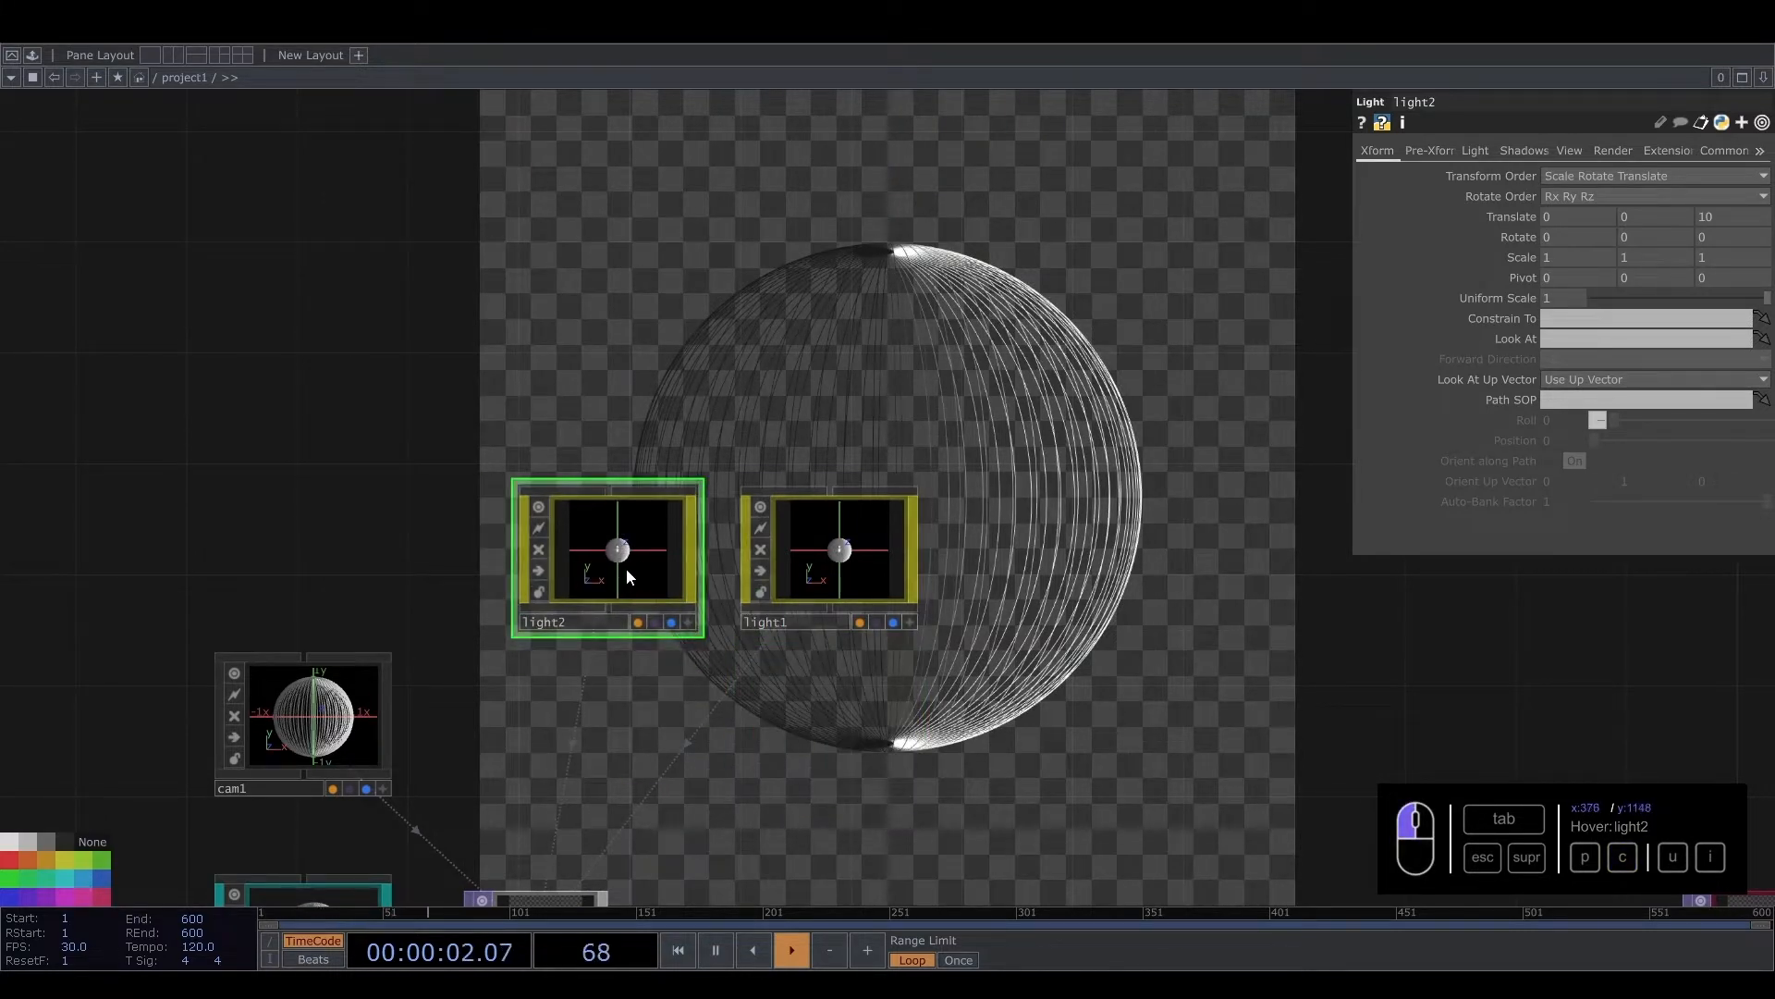
Set light2's translation to -10 in X and 0 in Z
text(-)
key(Tab)
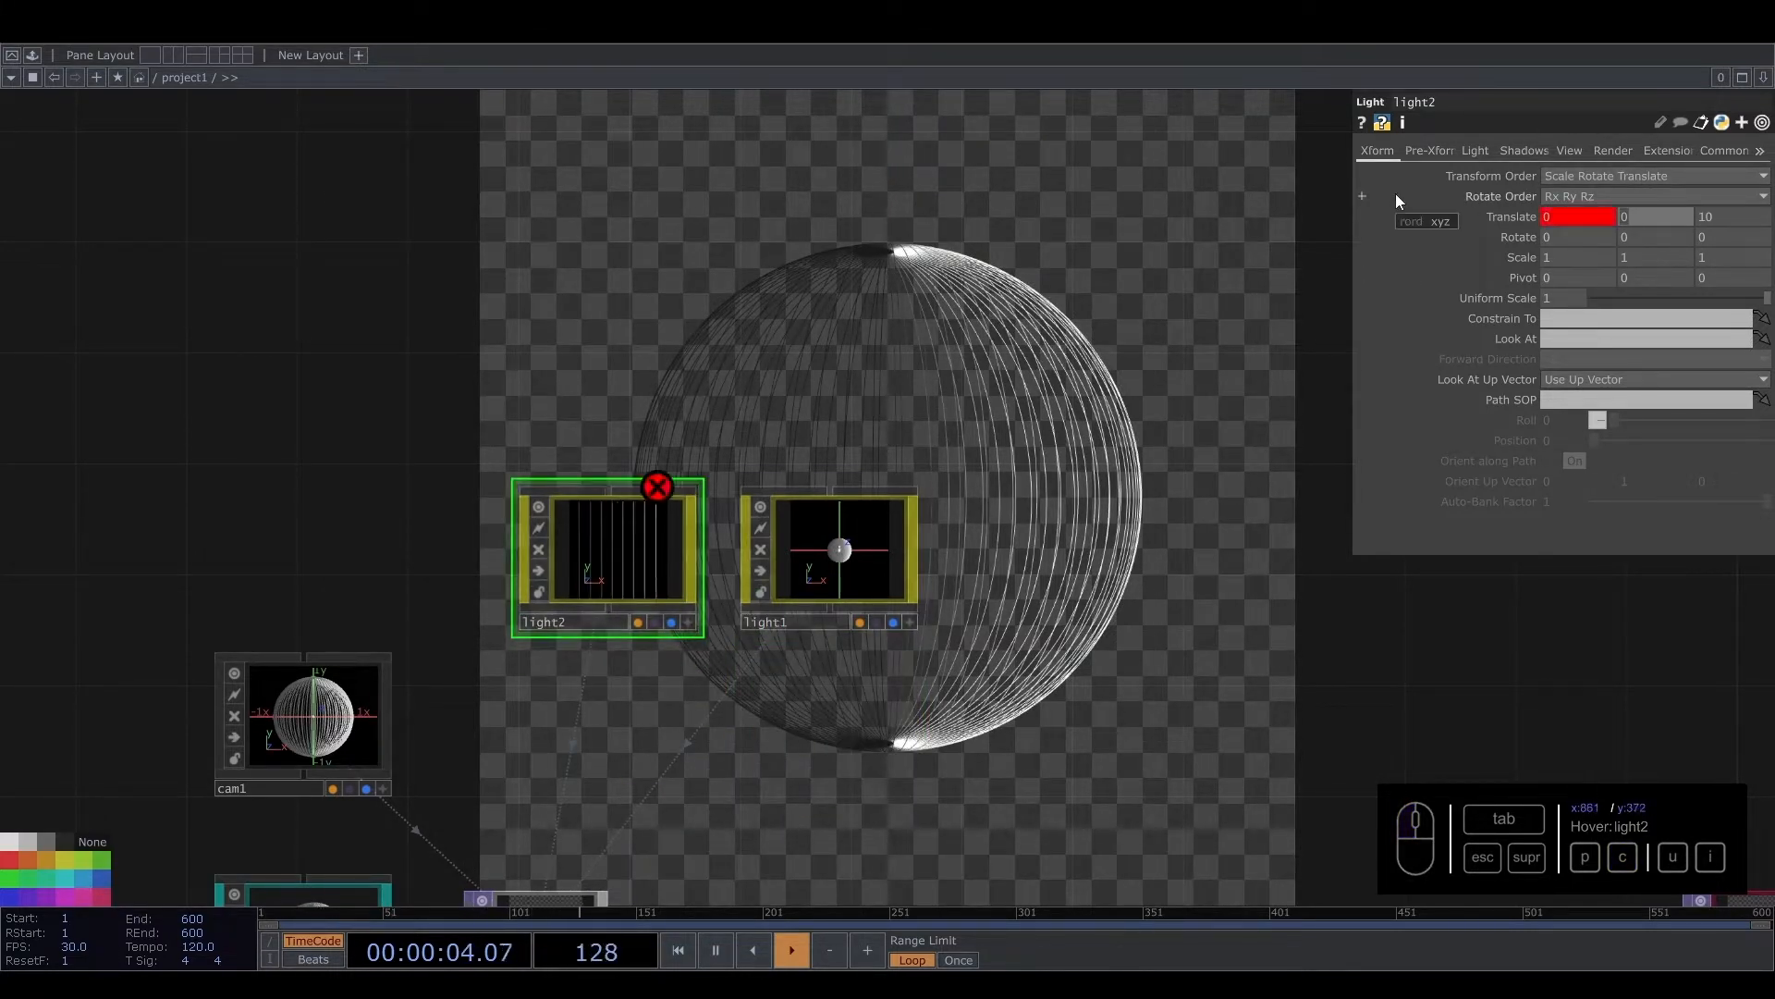
click(1526, 217)
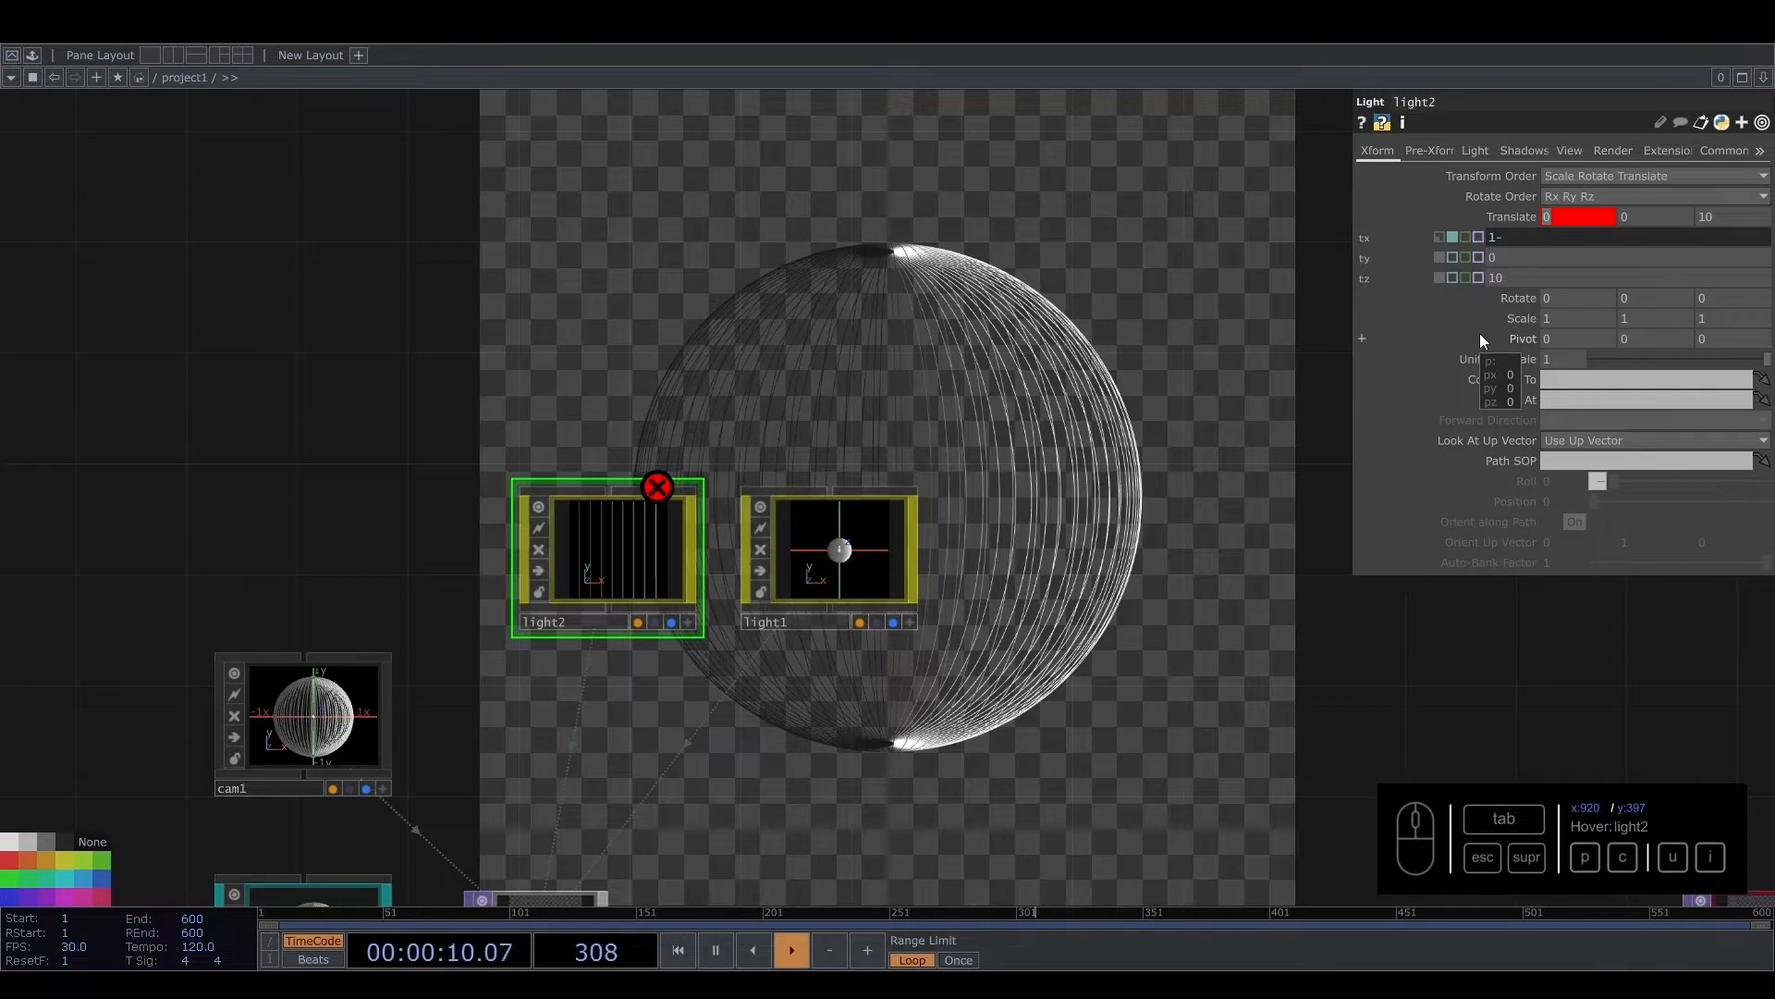
drag(1506, 237, 1478, 241)
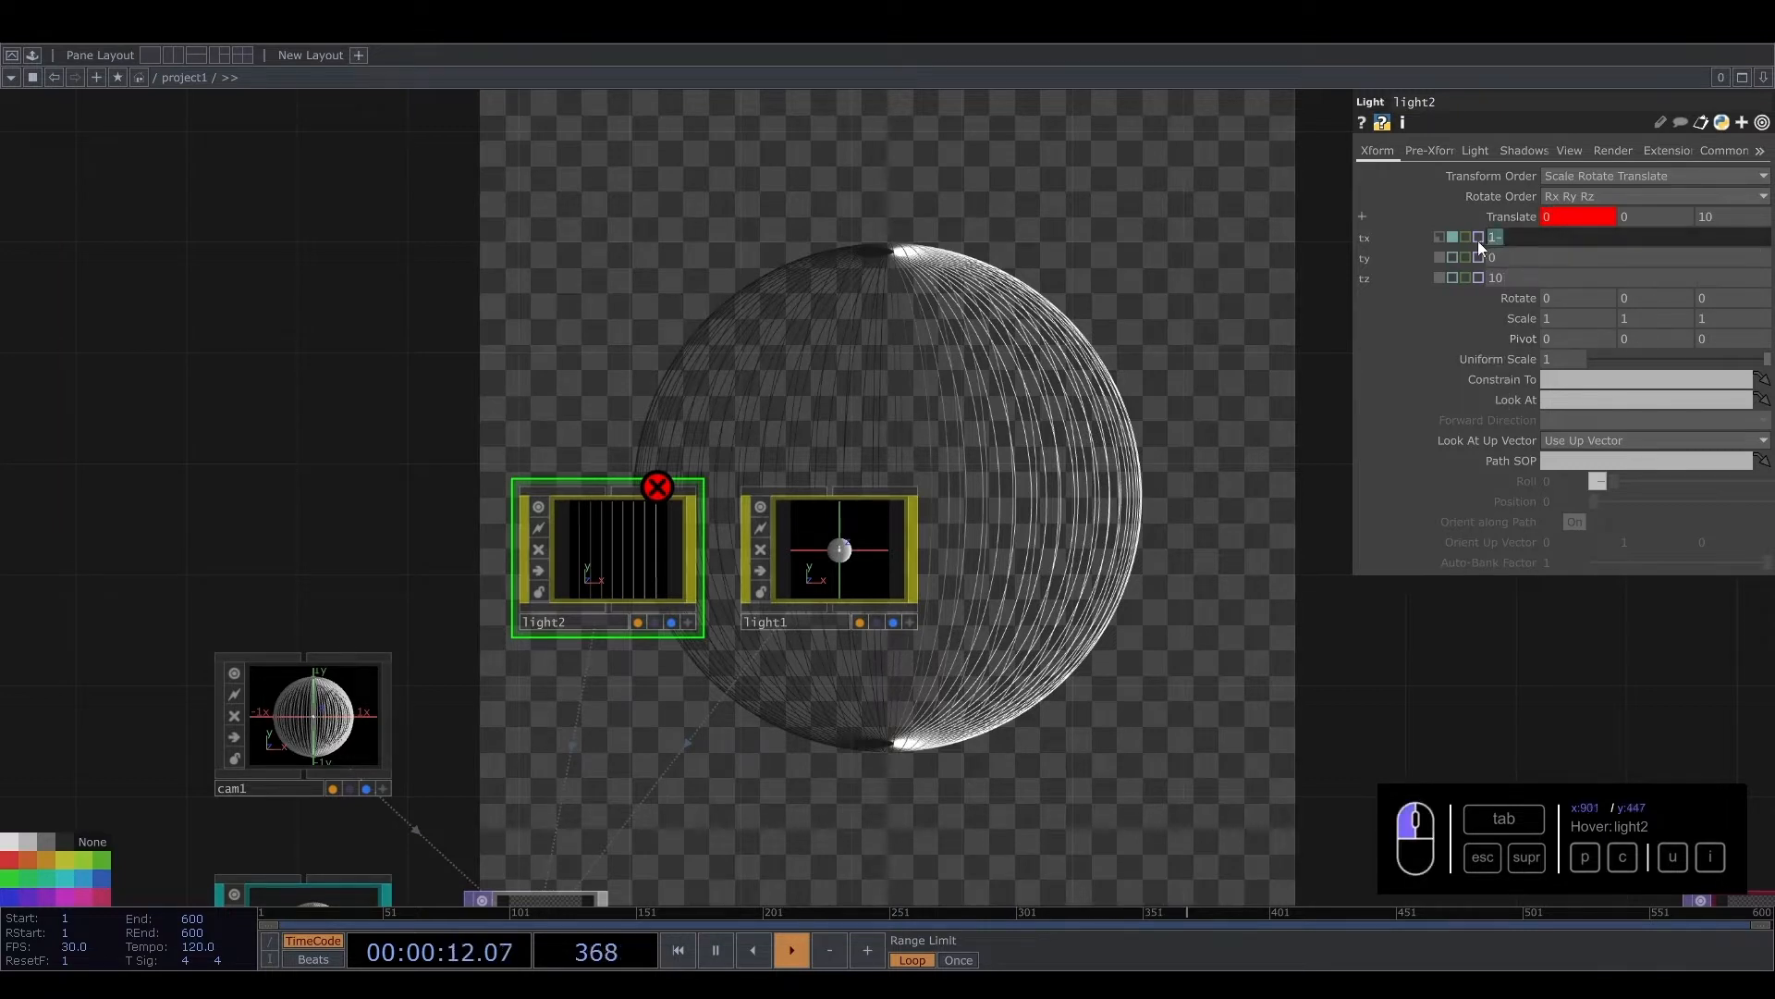
text(-10)
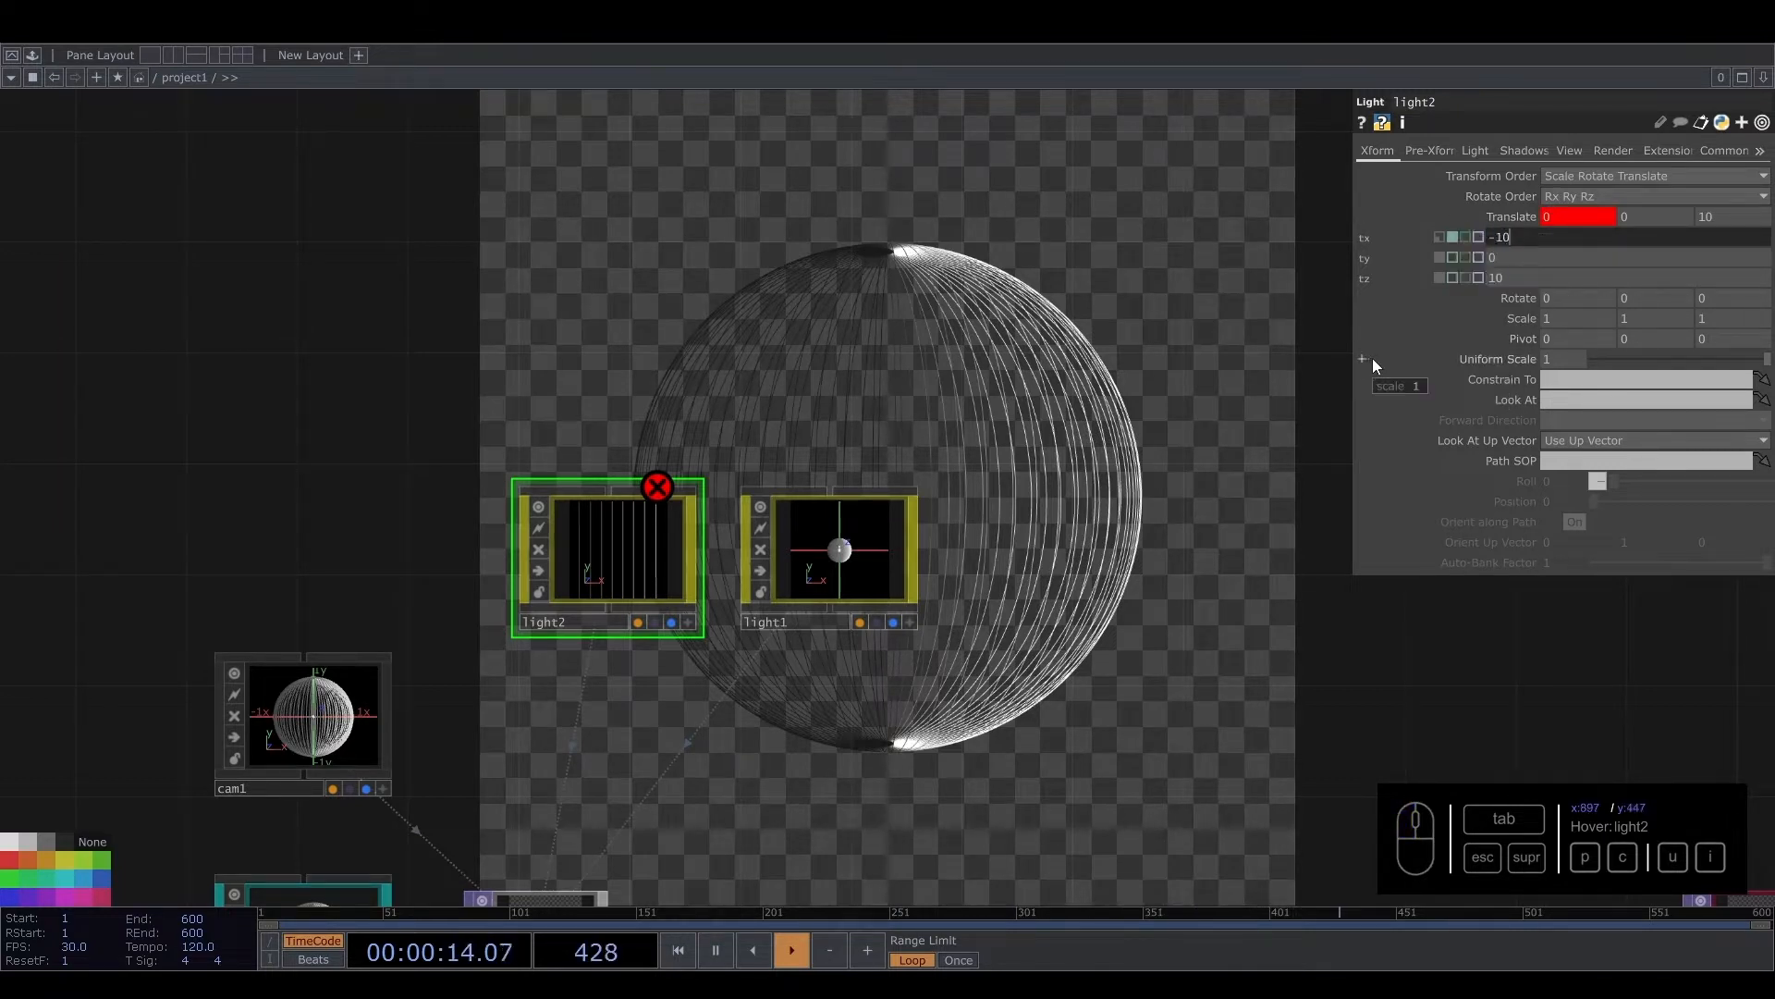
key(Return)
click(1512, 213)
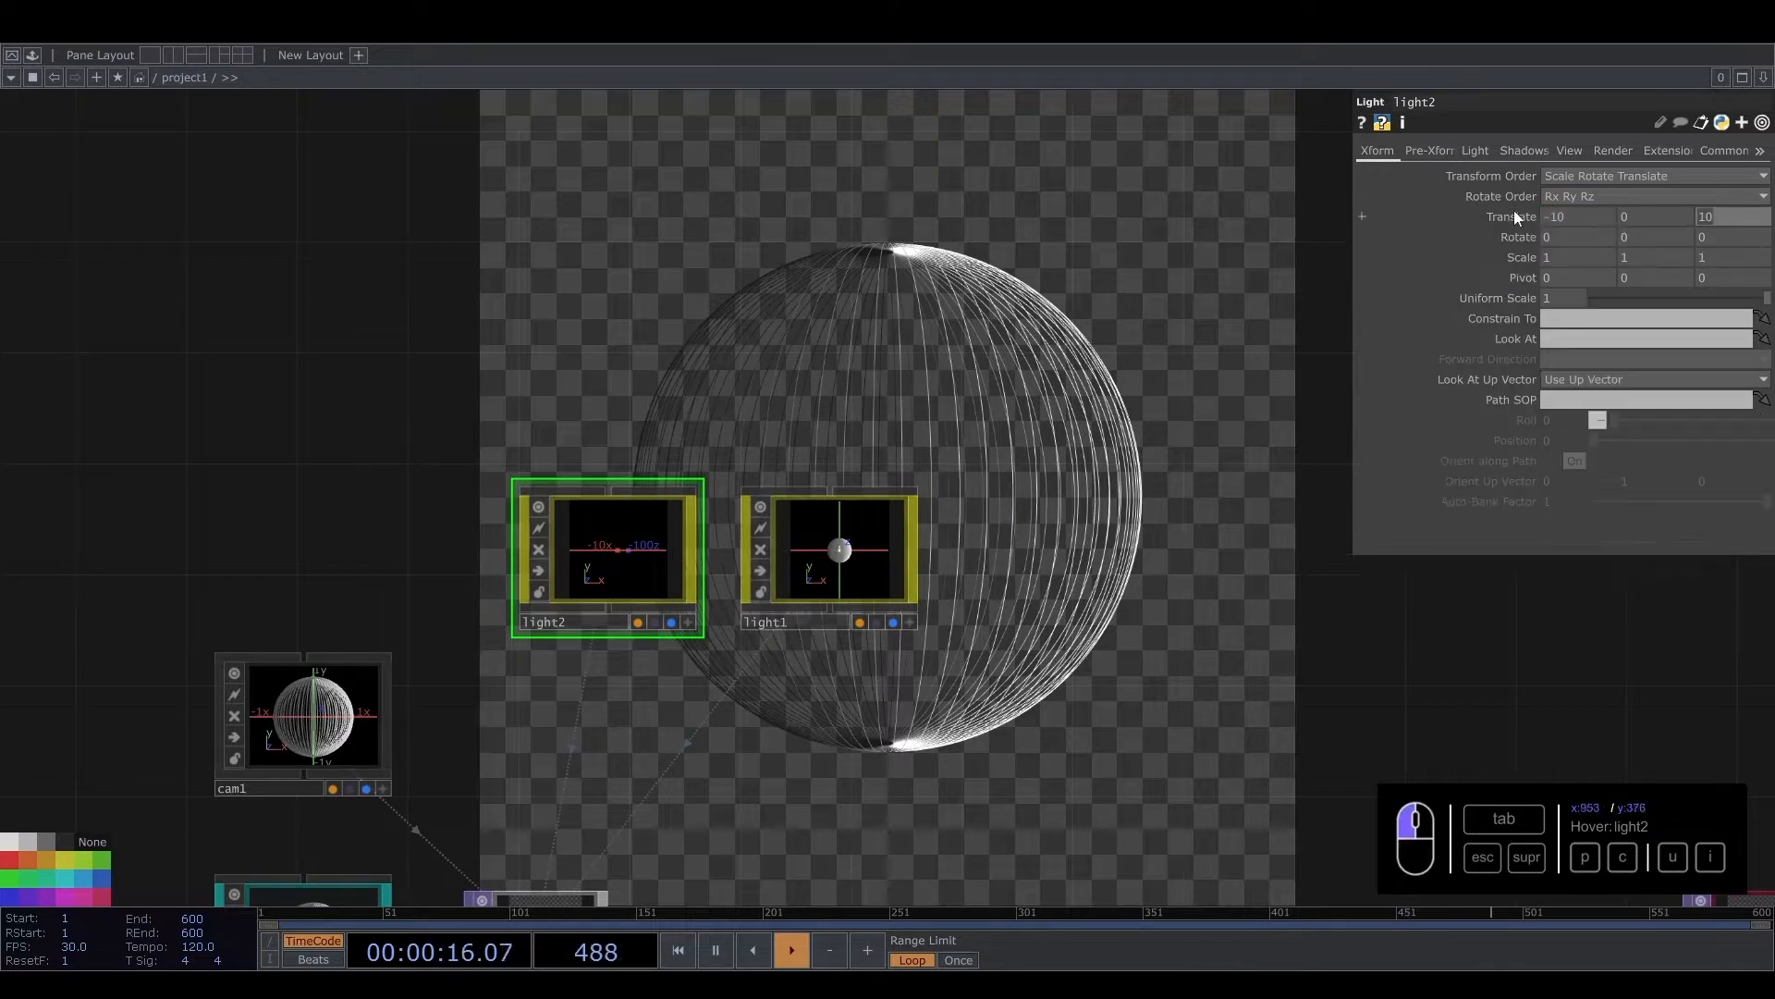
text(0)
key(Return)
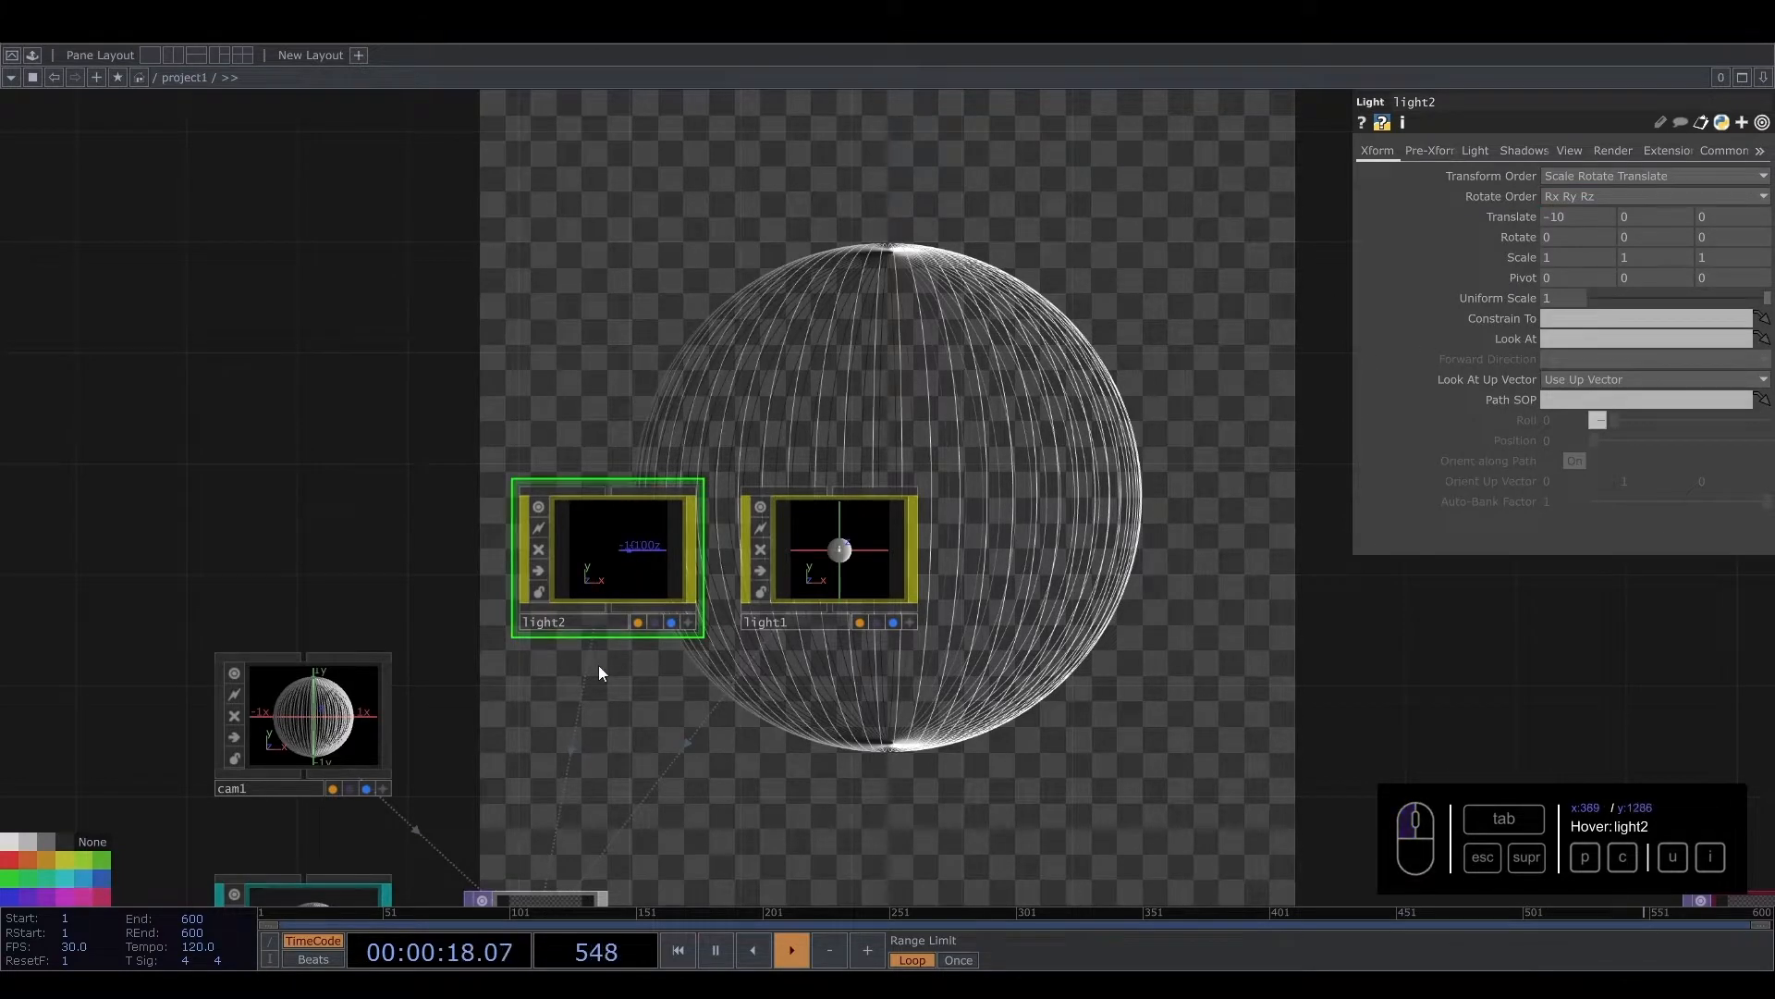
Duplicate light2, place the copy on the opposite side of light1, and set its X translation to 10
key(ctrl+c)
key(ctrl+v)
drag(590, 737, 1031, 570)
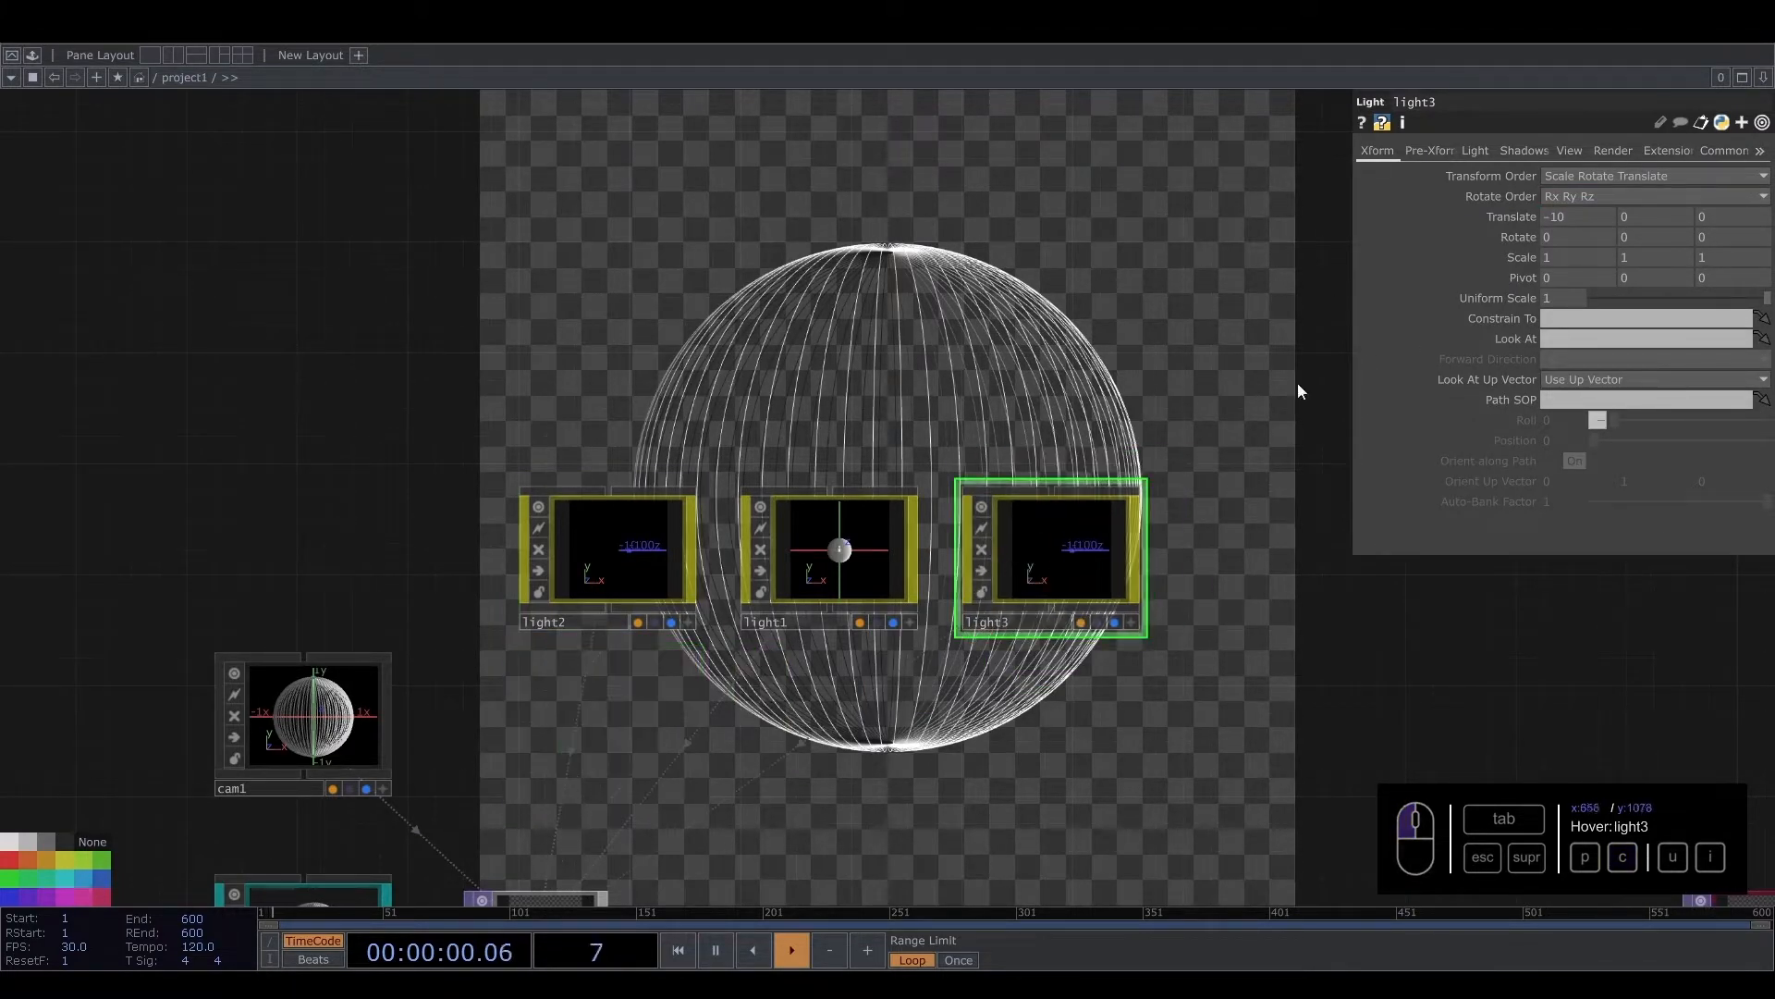
click(1549, 218)
key(BackSpace)
click(1051, 439)
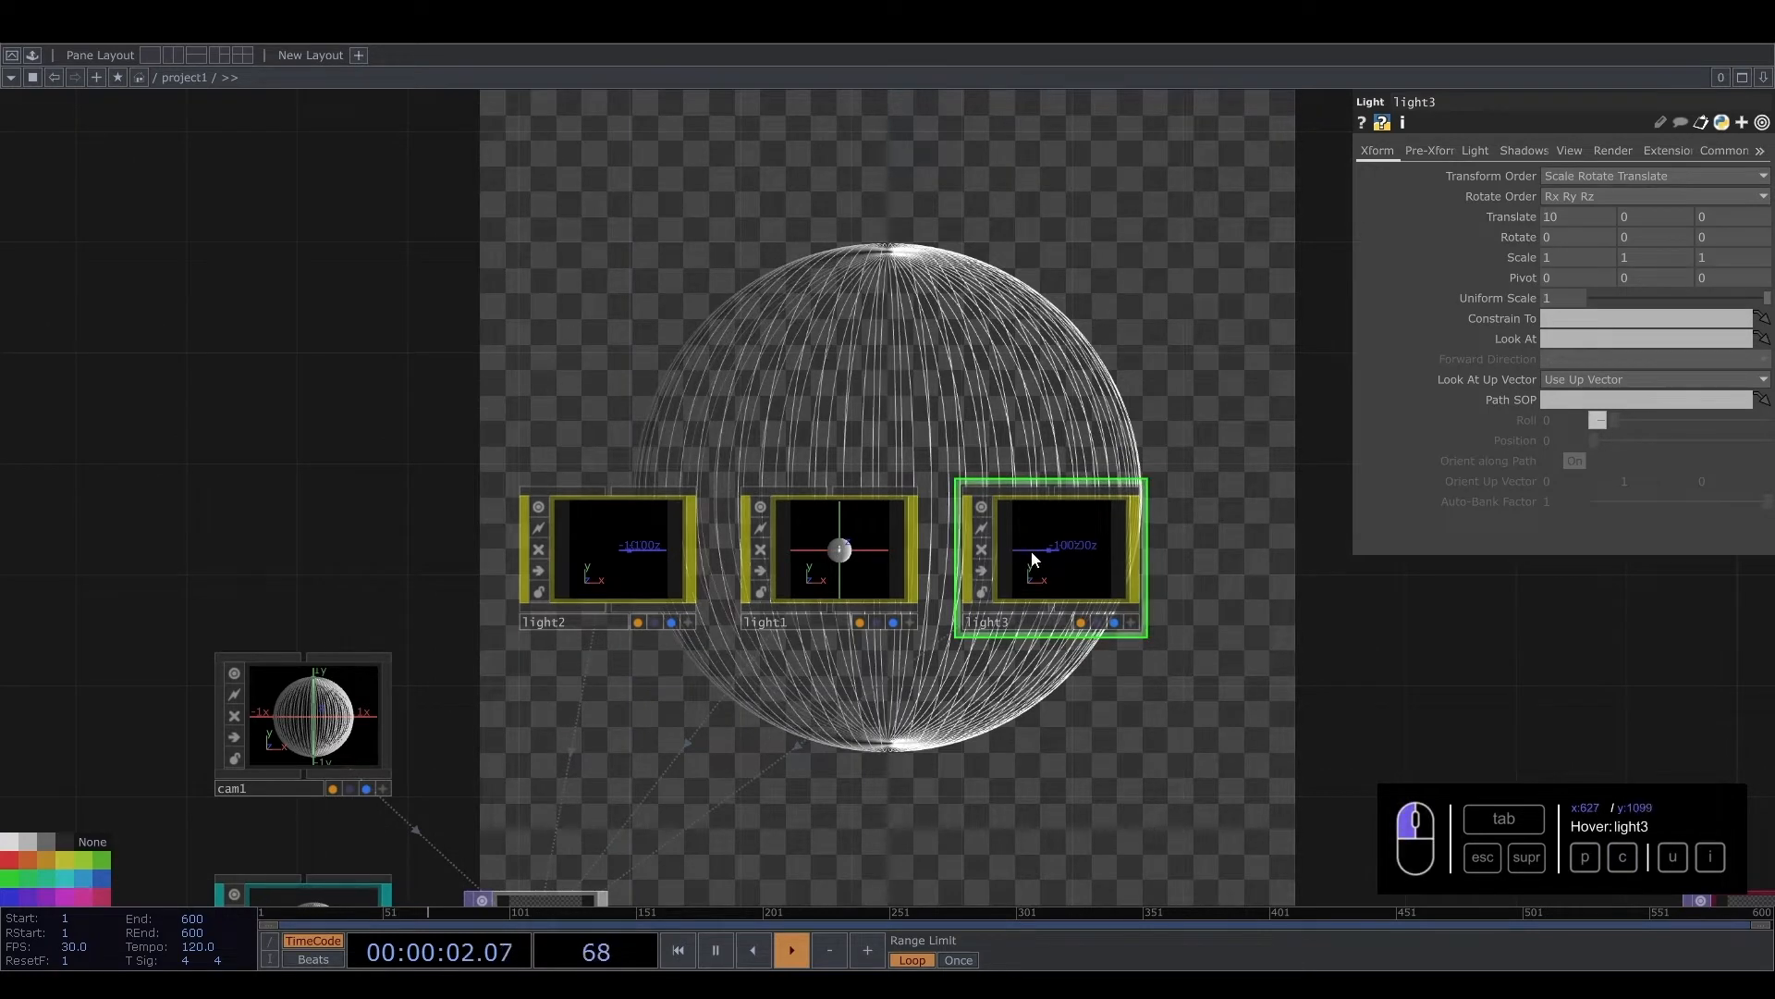
Duplicate light3, place the copy above light1, and set its translation to 0 in X and -10 in Z
key(ctrl+c)
key(ctrl+v)
drag(1033, 712, 819, 398)
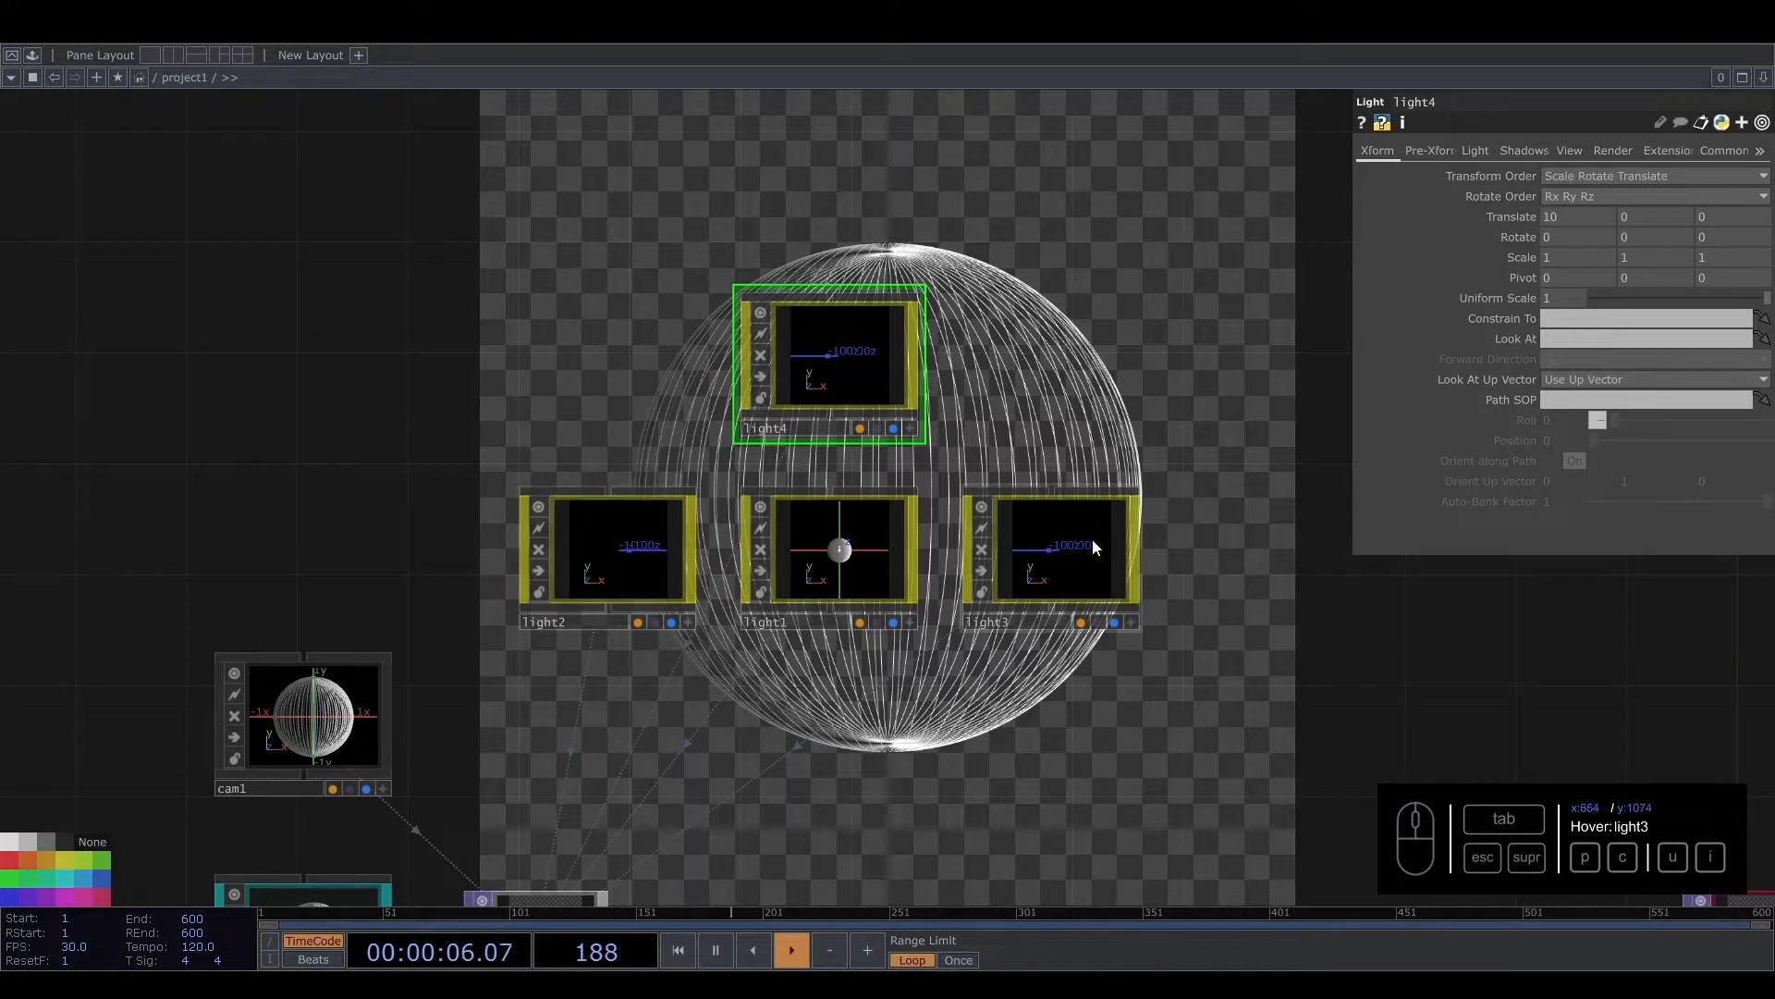
click(814, 343)
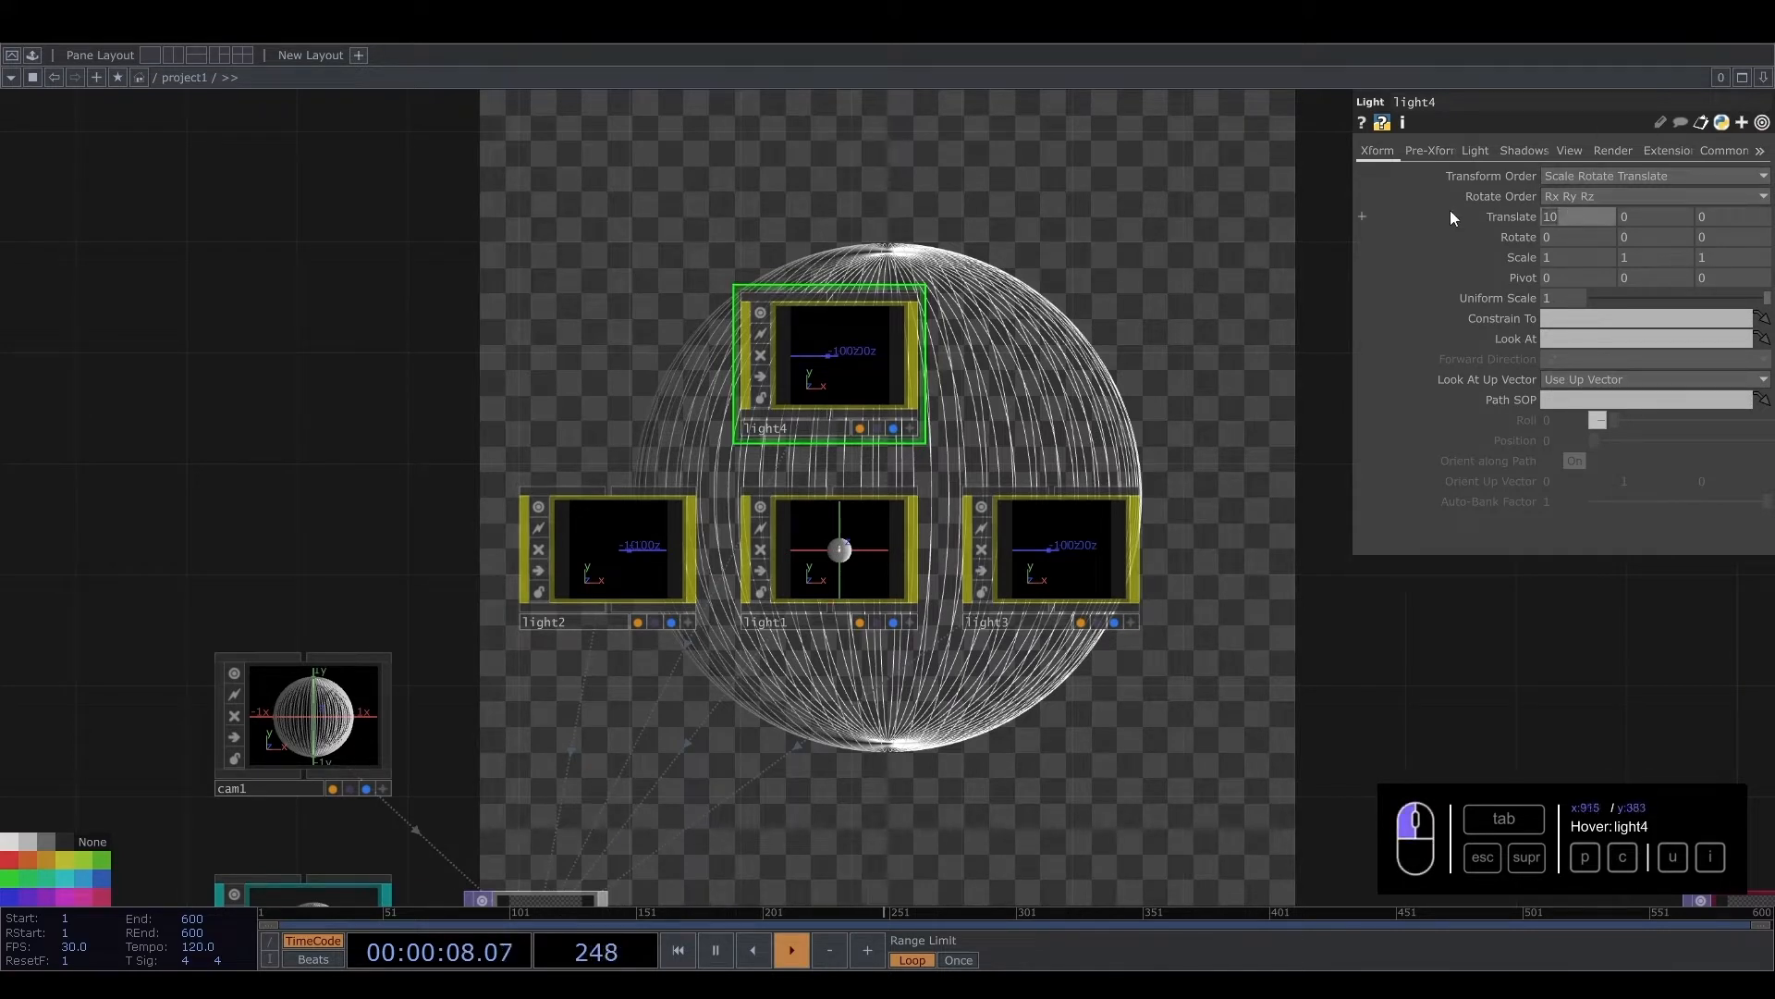
text(-10)
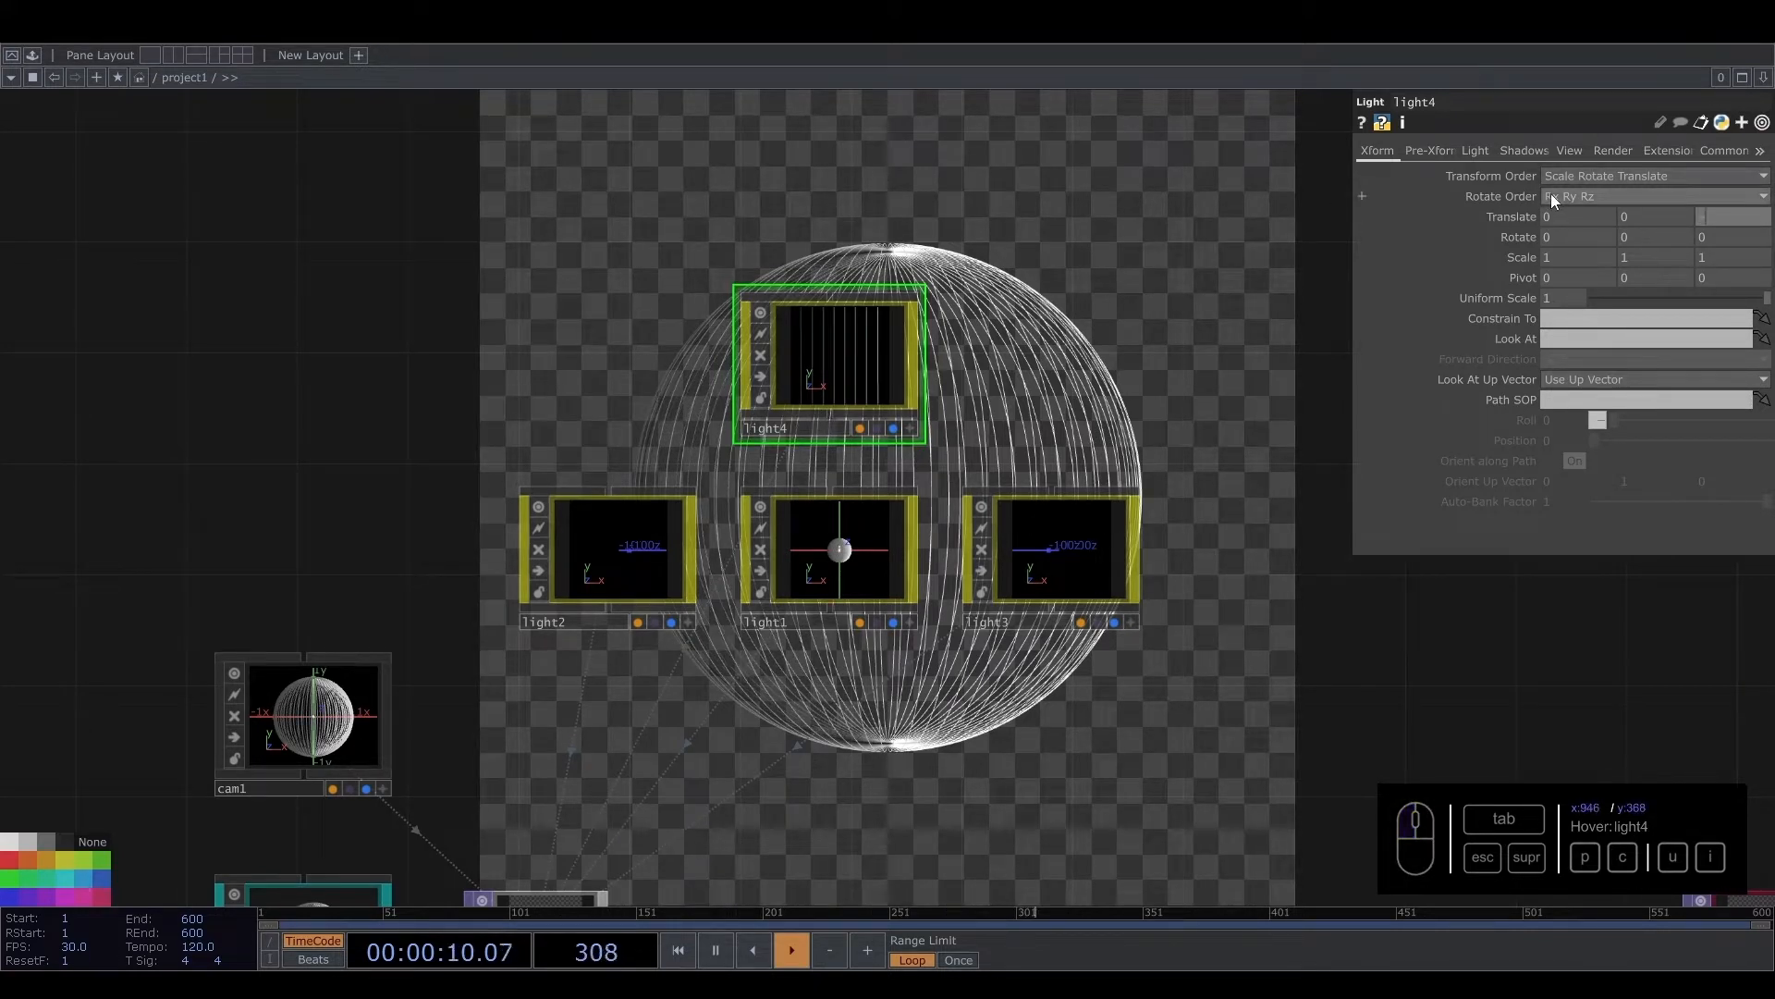
key(Return)
Add a PBR material below the geometry node and assign it to geo1
scroll(984, 642, down, 3)
drag(1041, 666, 968, 484)
drag(539, 377, 556, 348)
drag(532, 695, 652, 688)
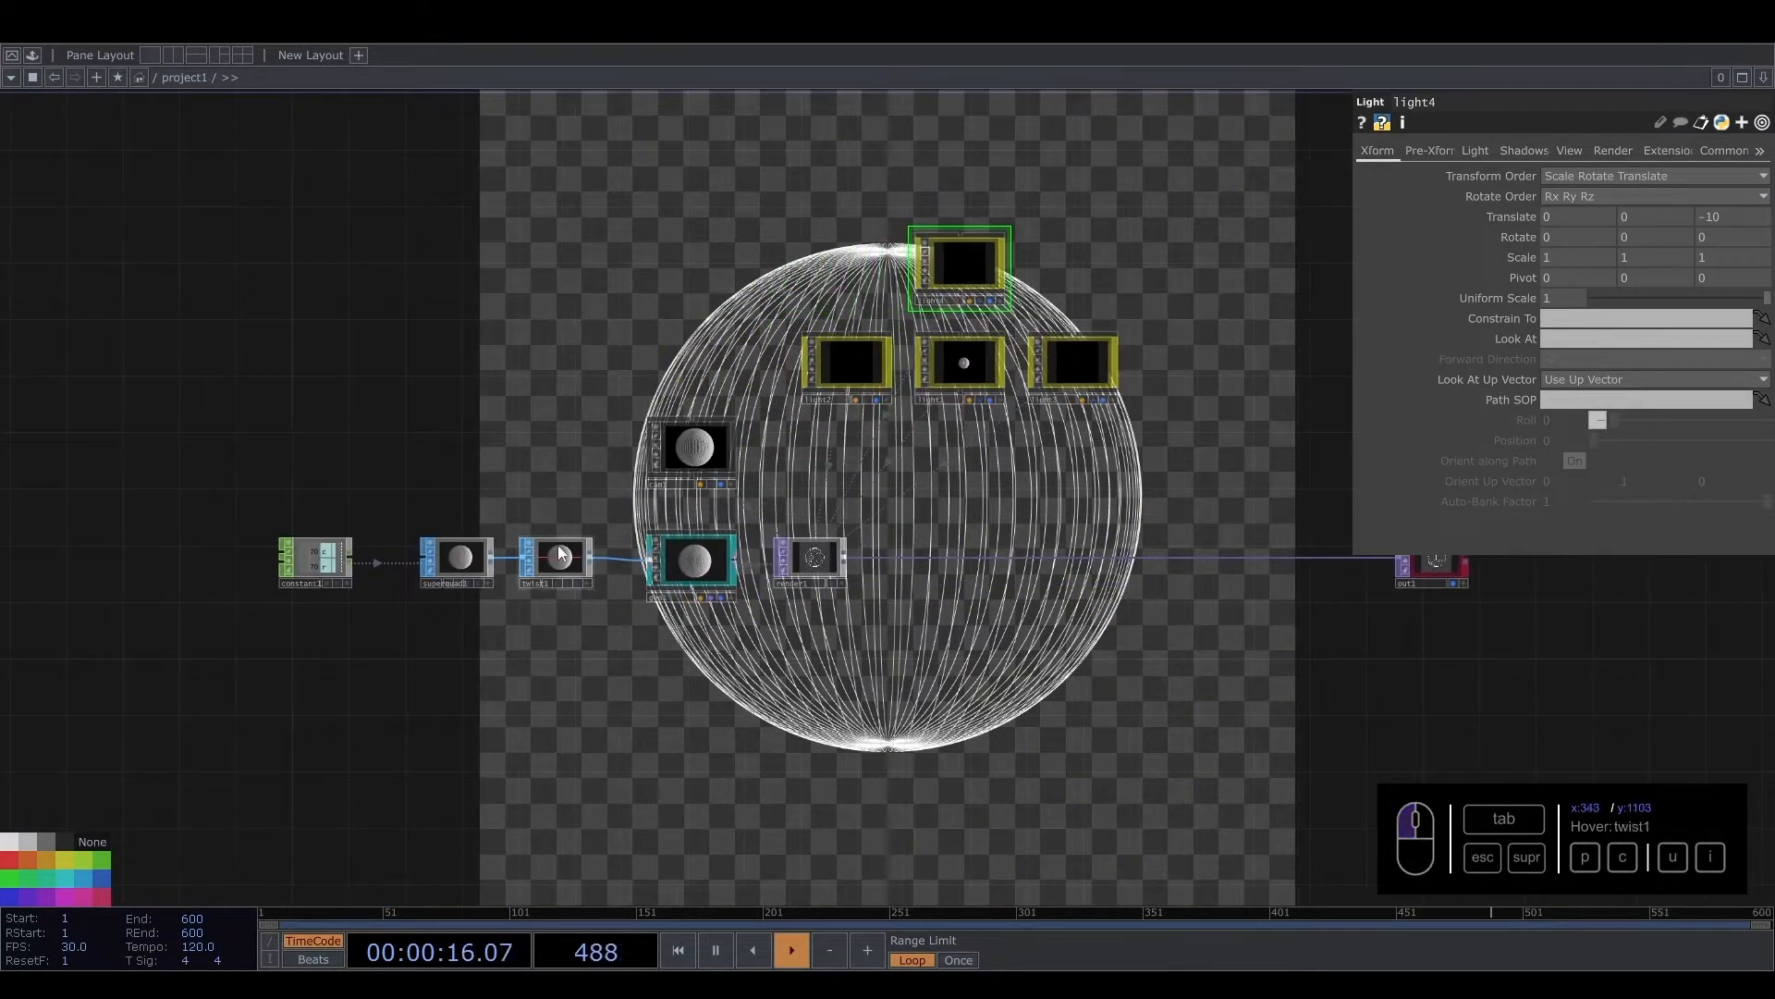
key(Tab)
click(312, 137)
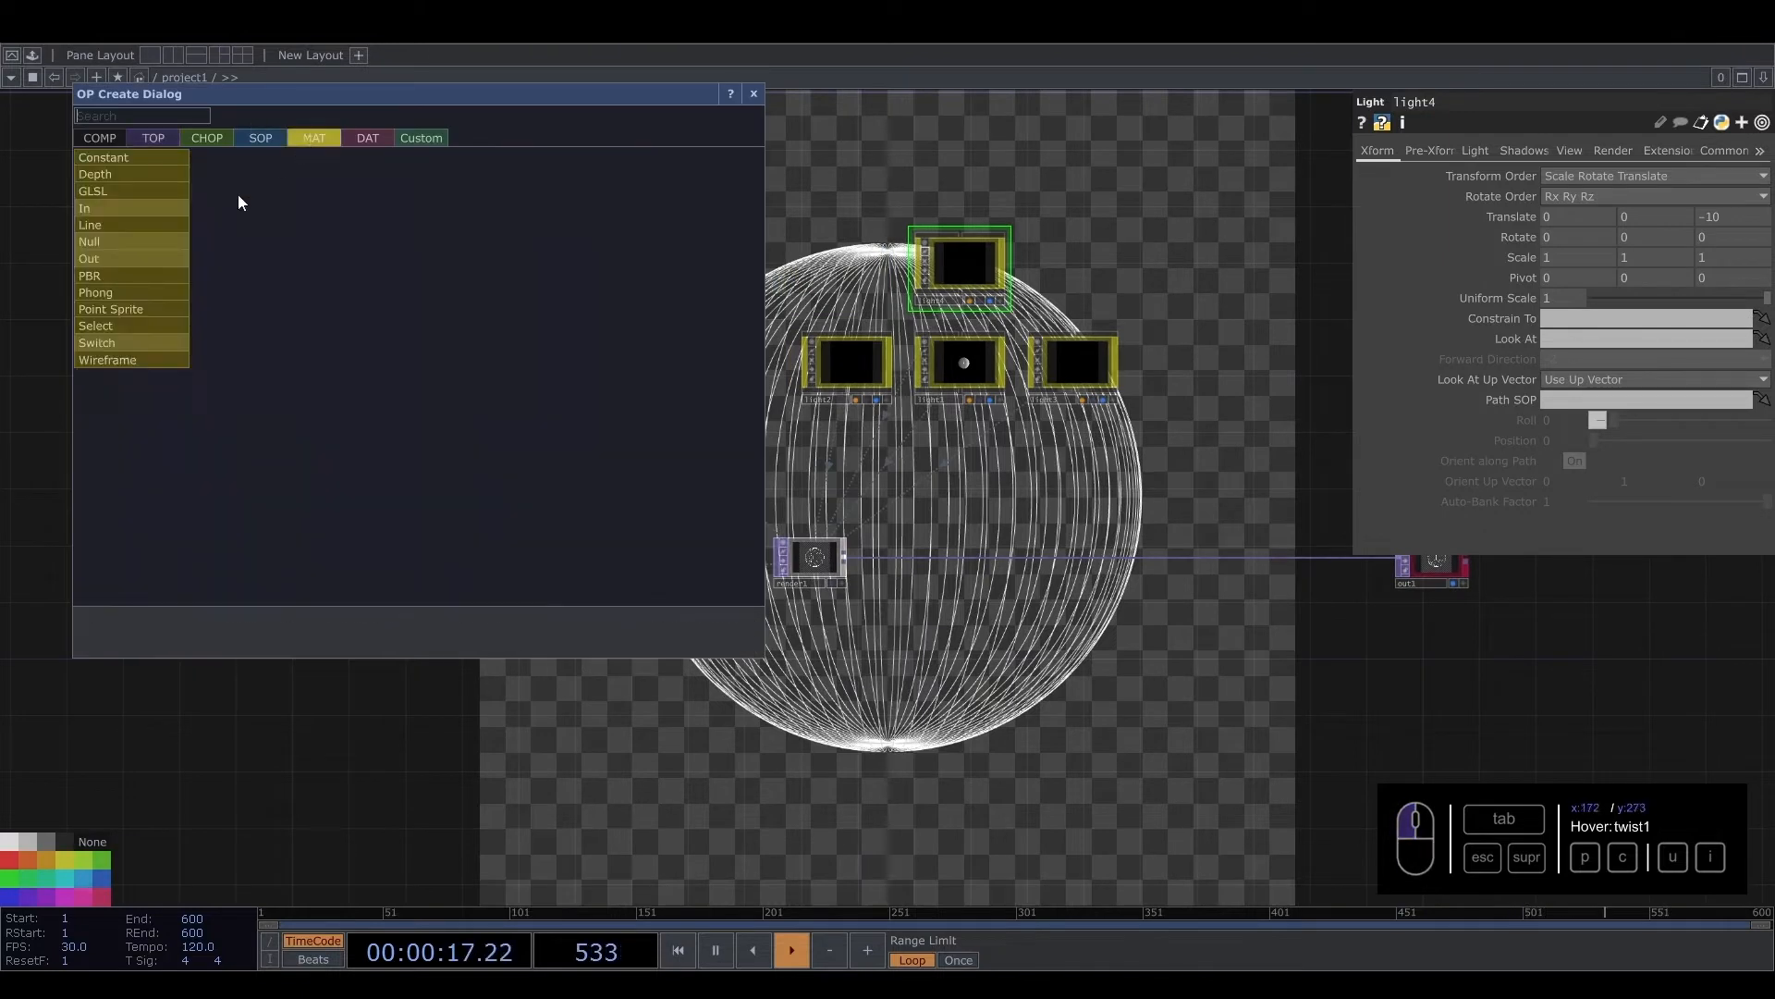
click(120, 277)
click(689, 675)
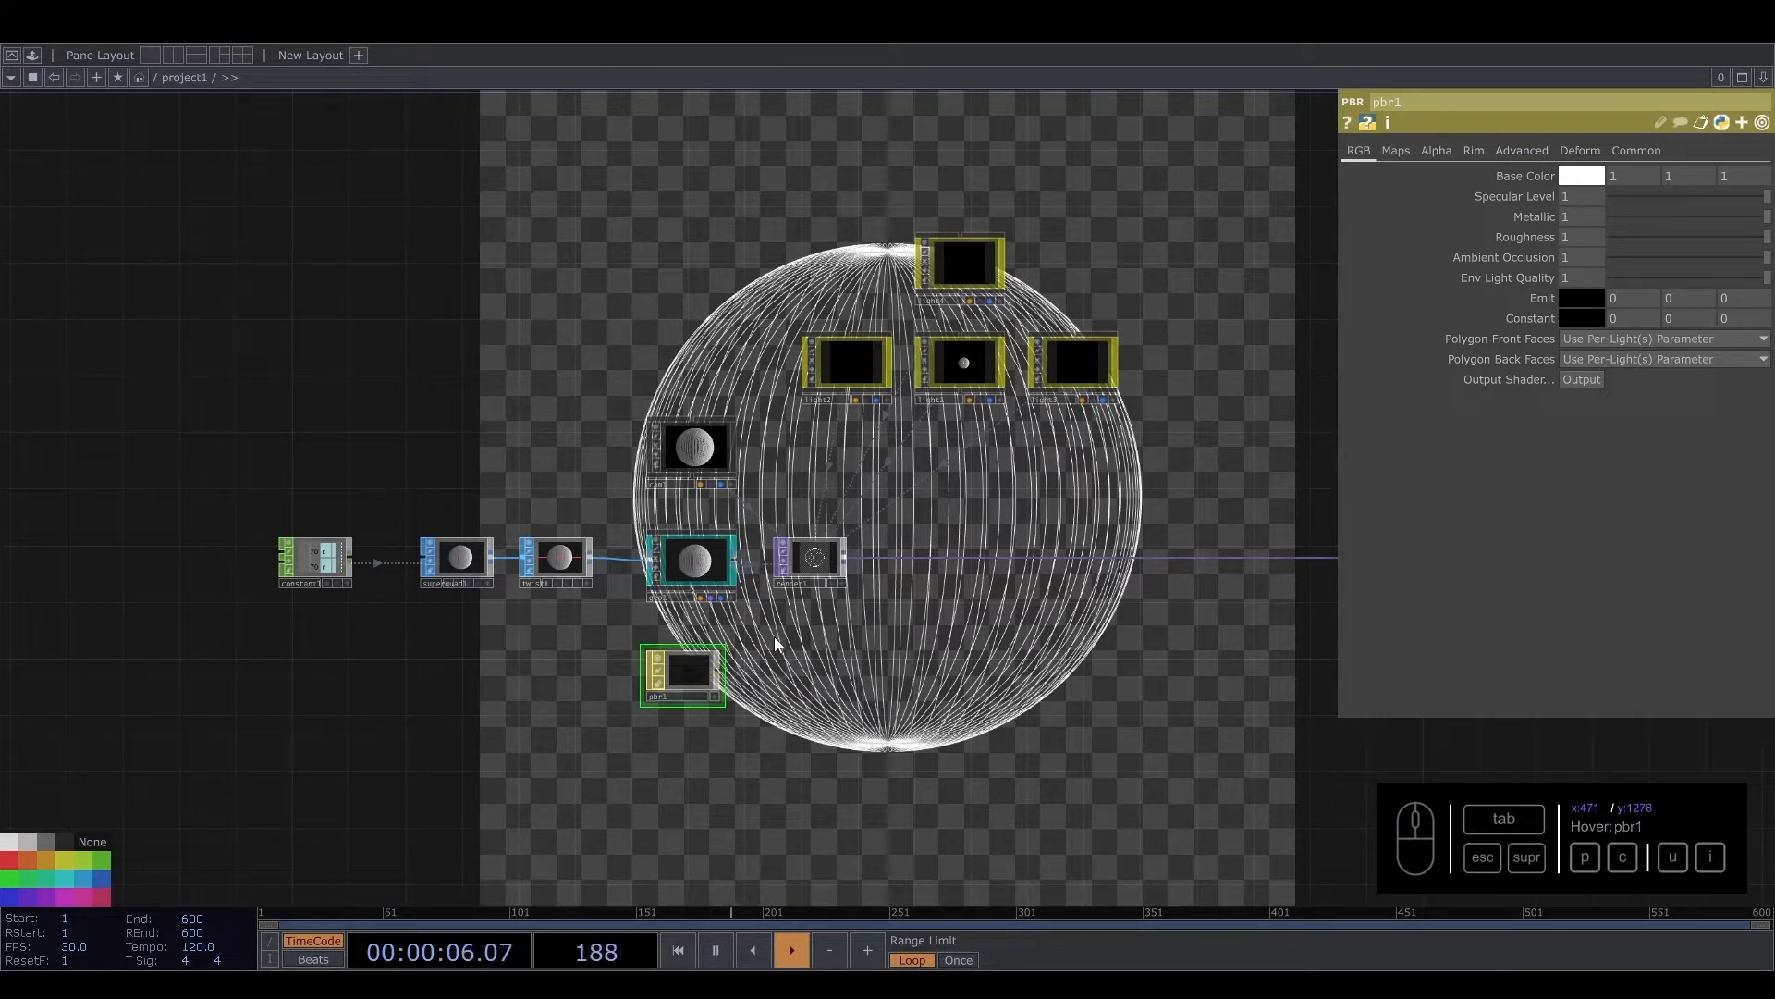
drag(710, 675, 699, 542)
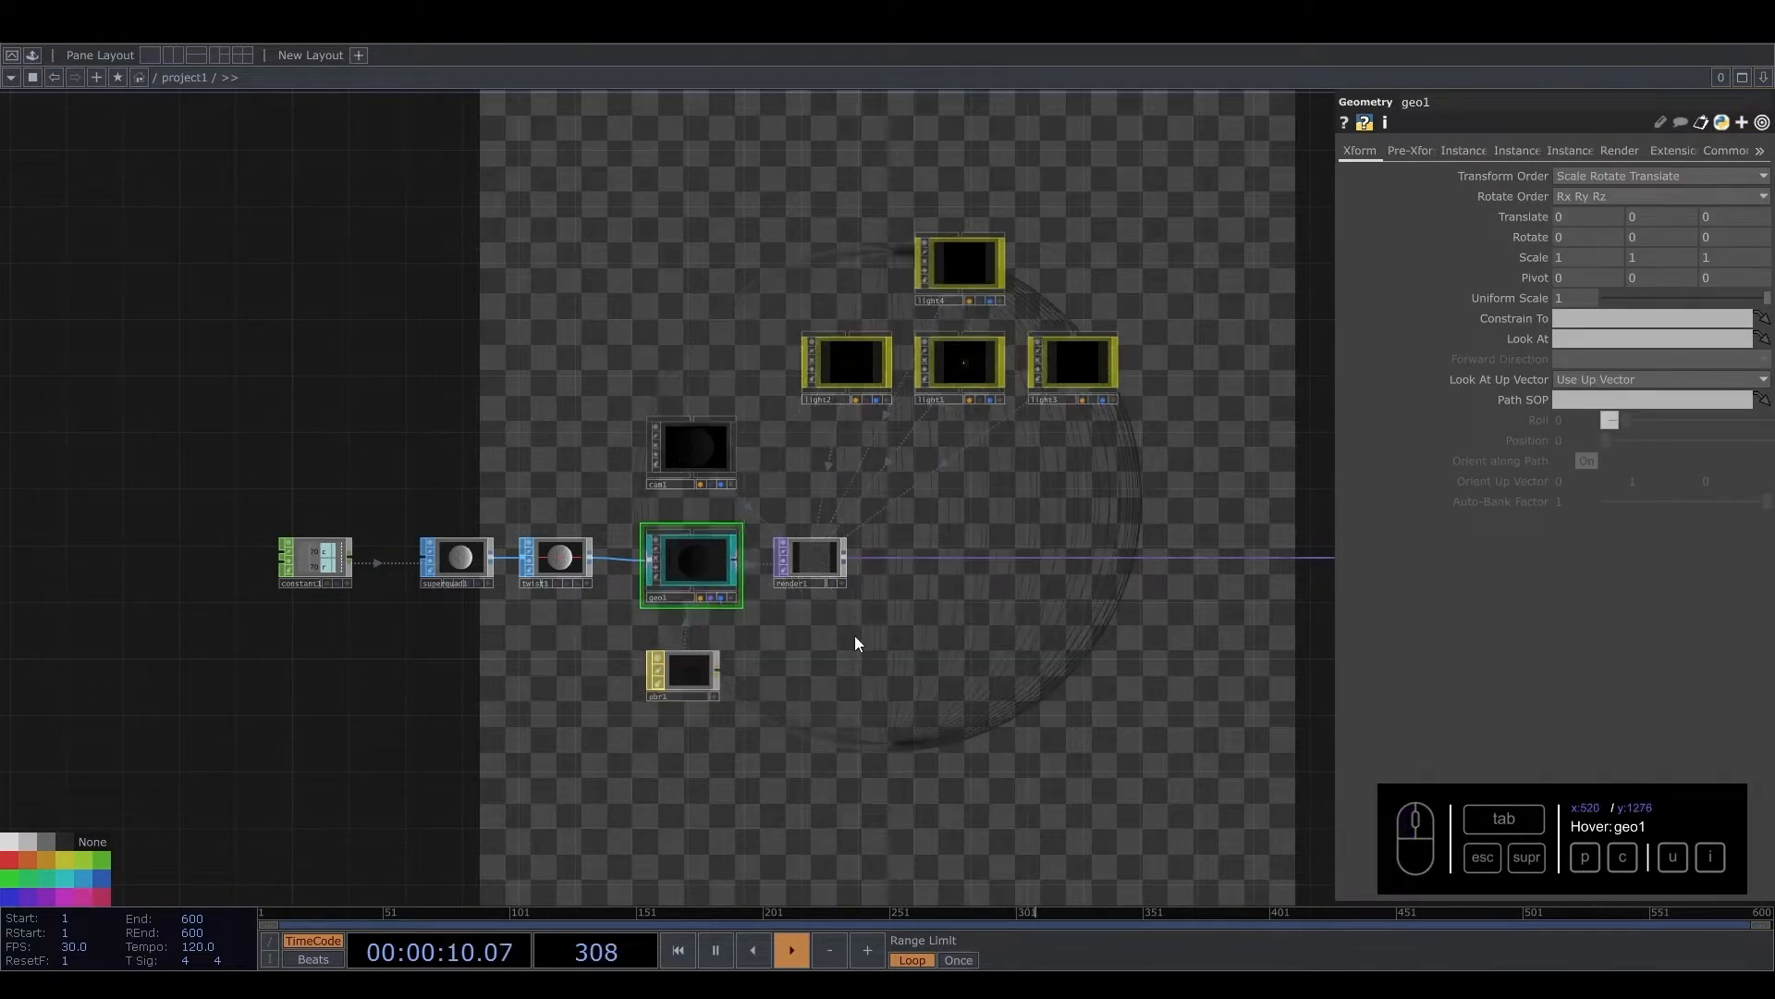
Add an Environment Light COMP above cam1
key(Tab)
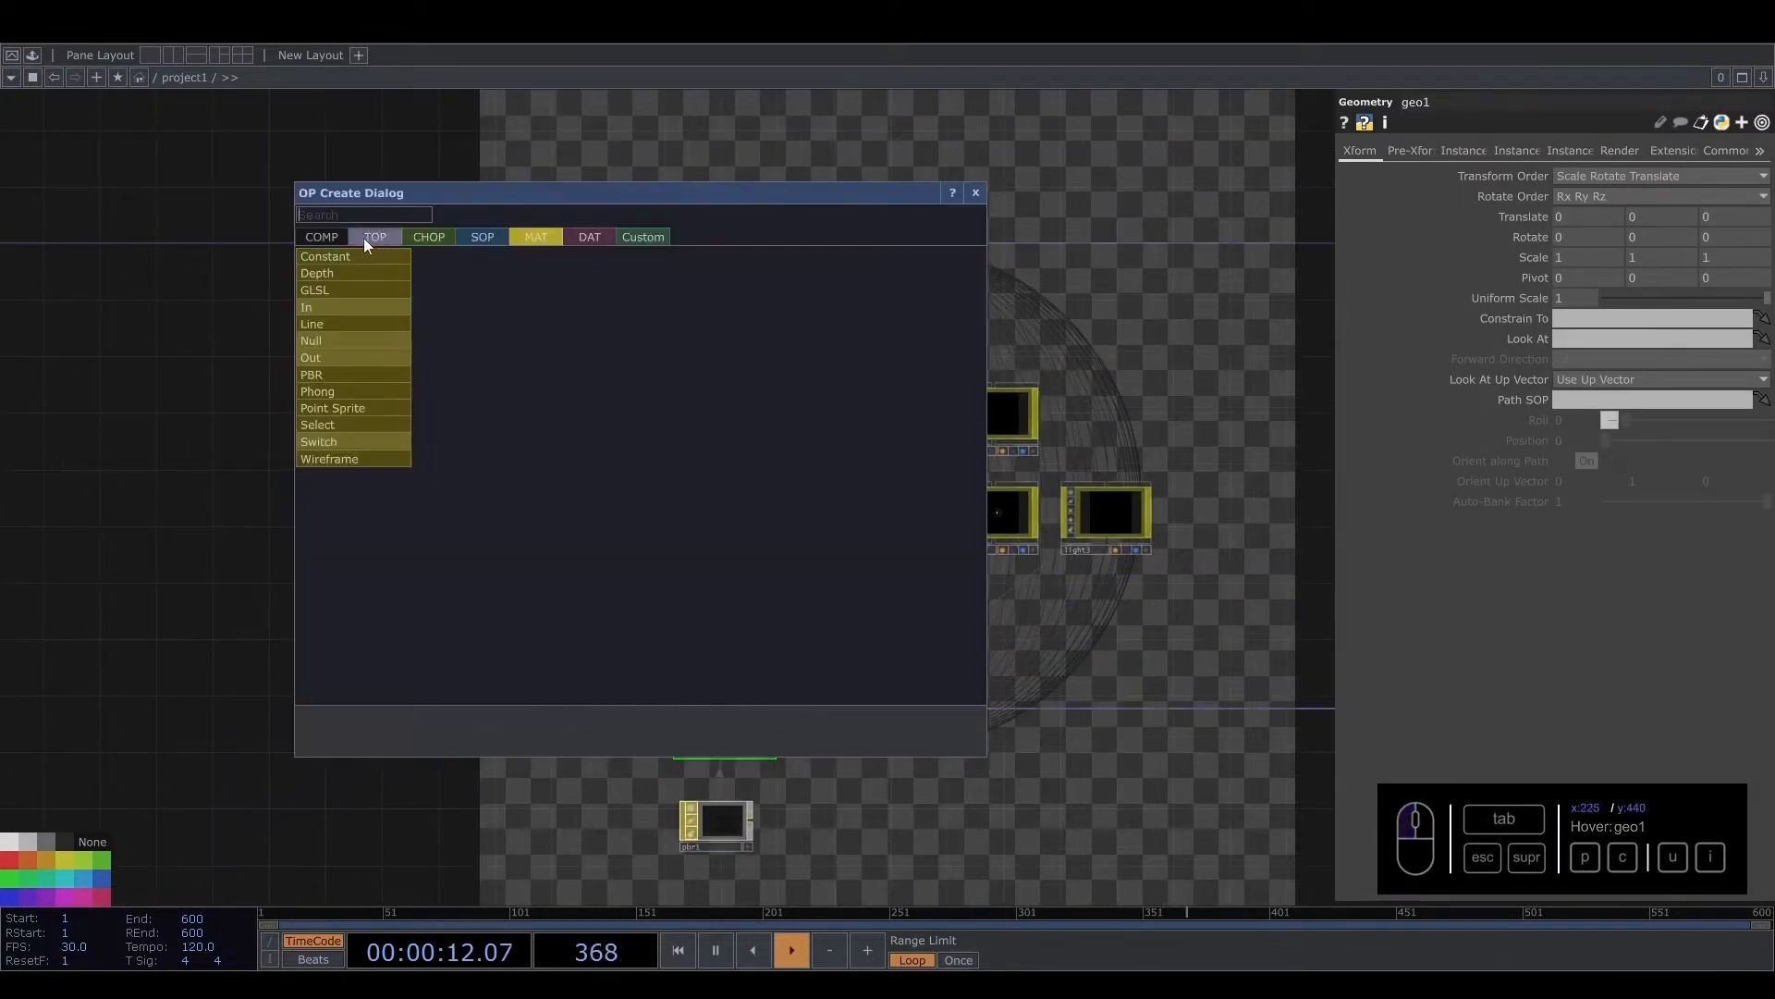
click(329, 237)
text(e)
click(352, 366)
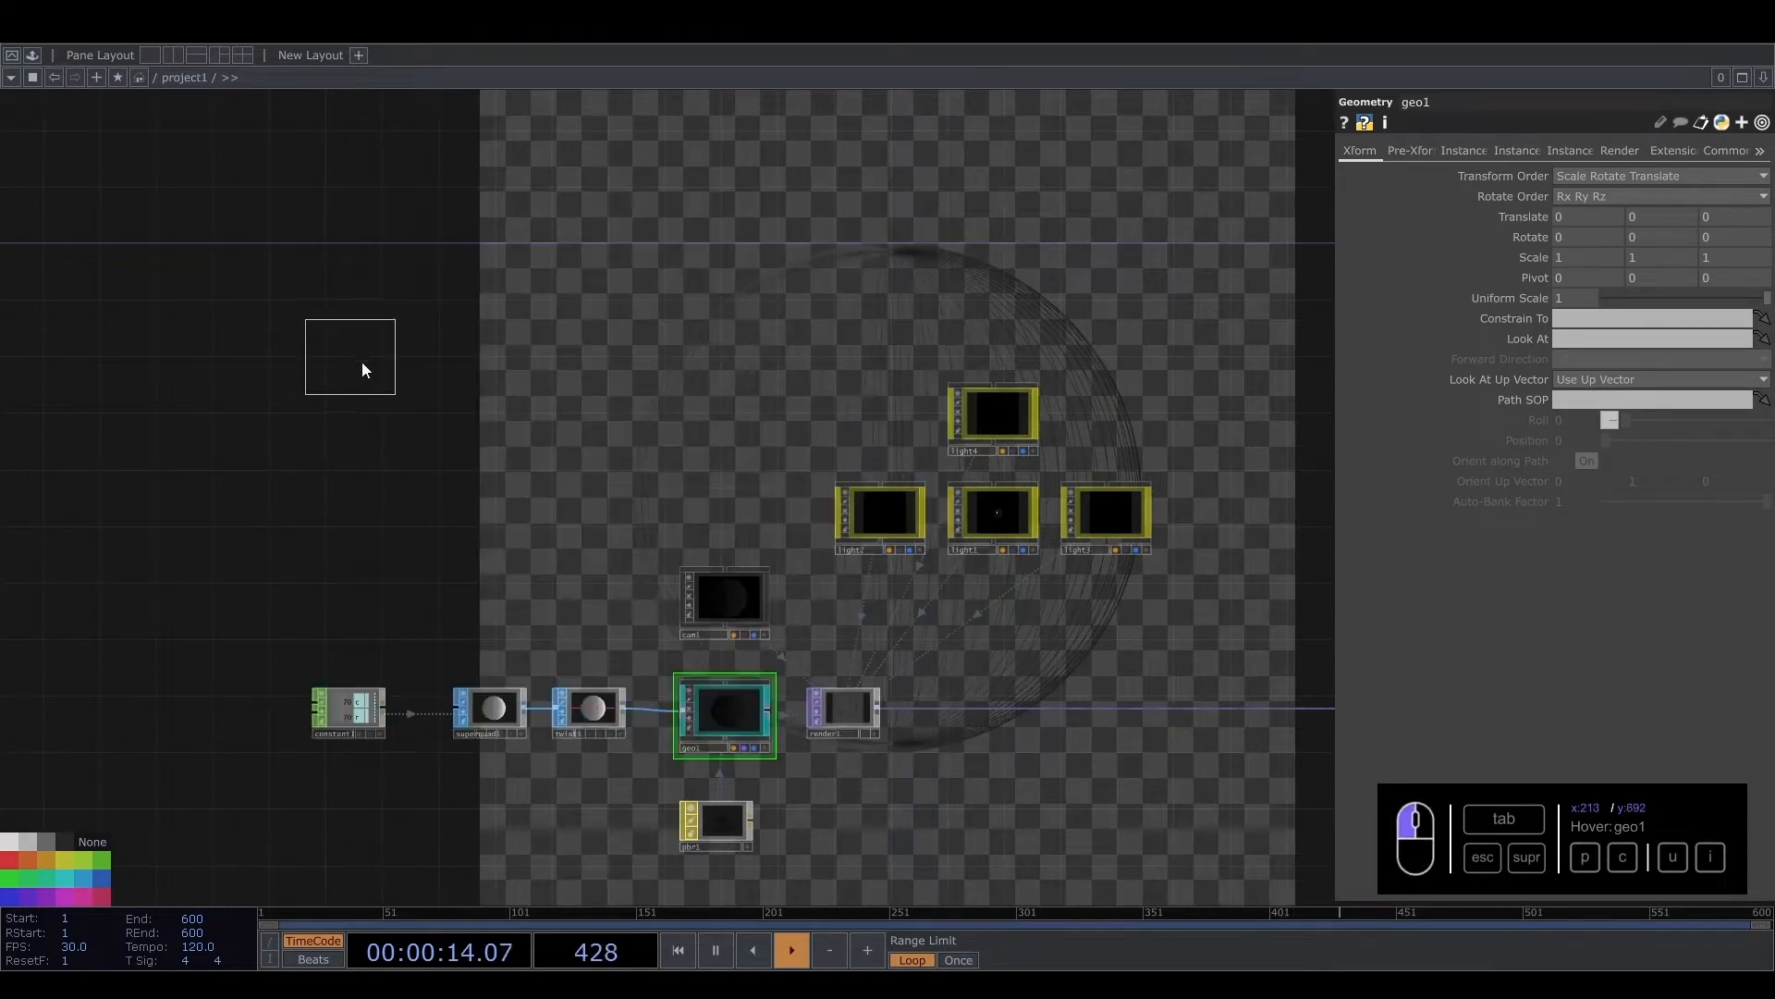
click(726, 488)
Add a Noise TOP beside the environment light
key(Tab)
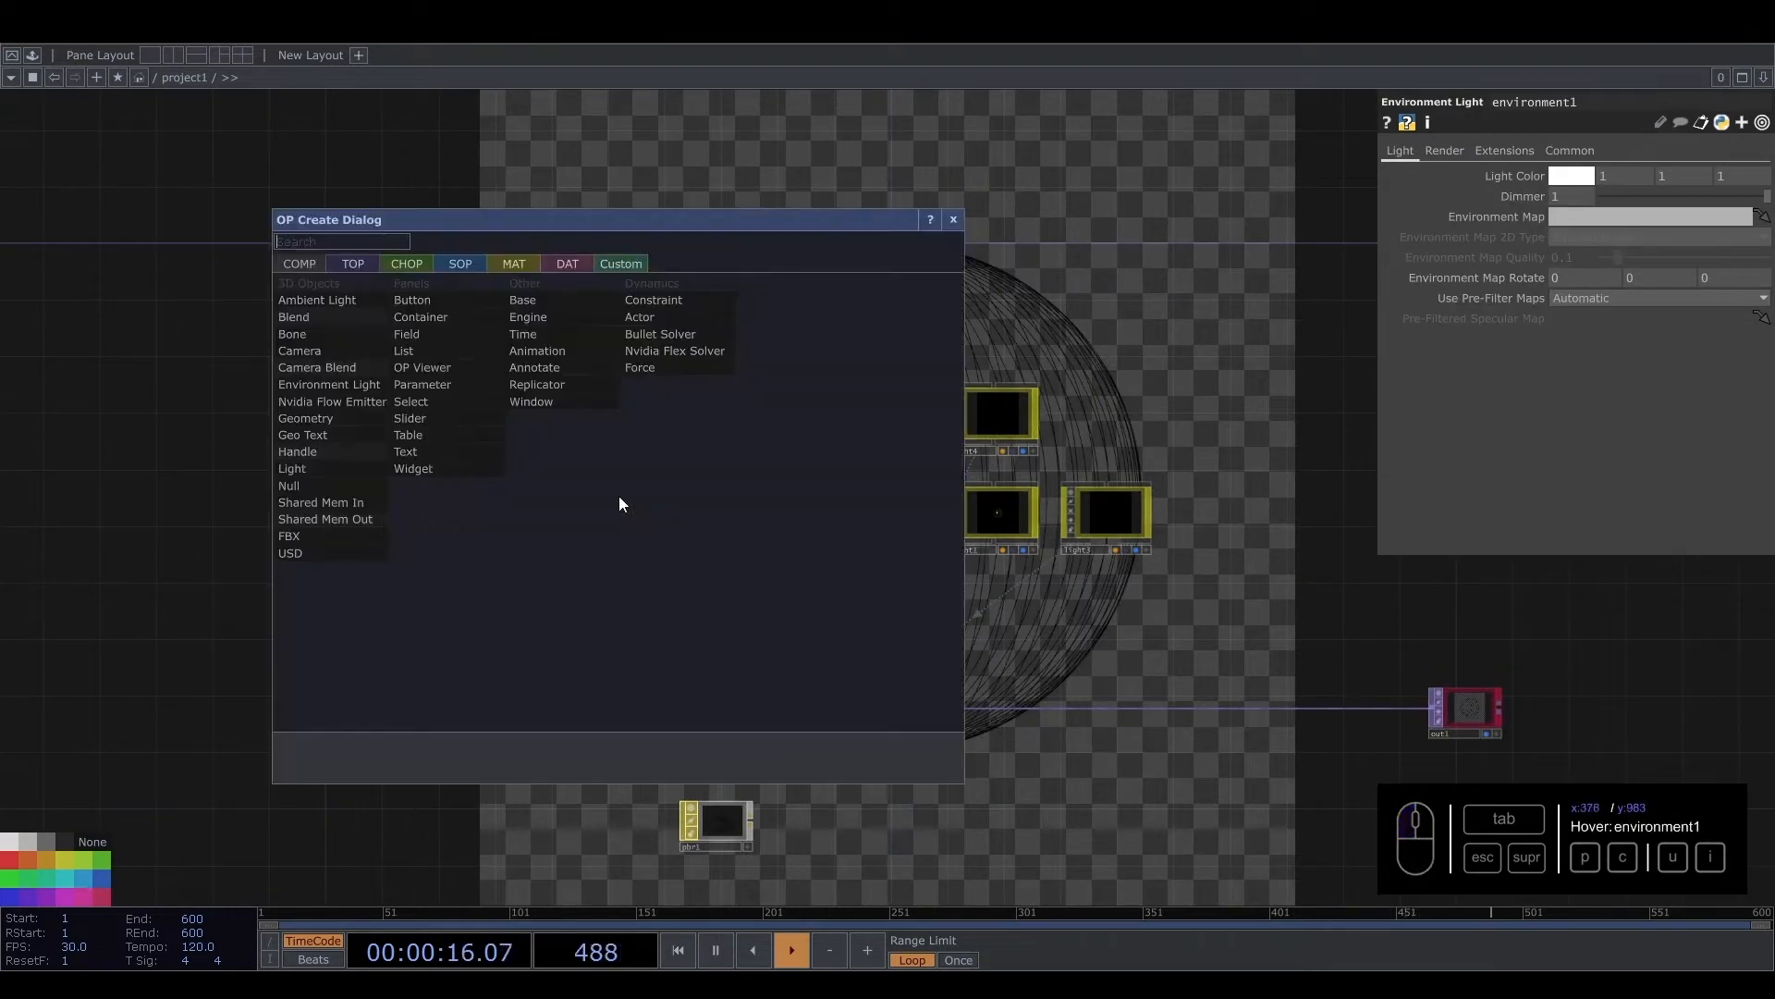
text(no)
click(351, 262)
click(518, 334)
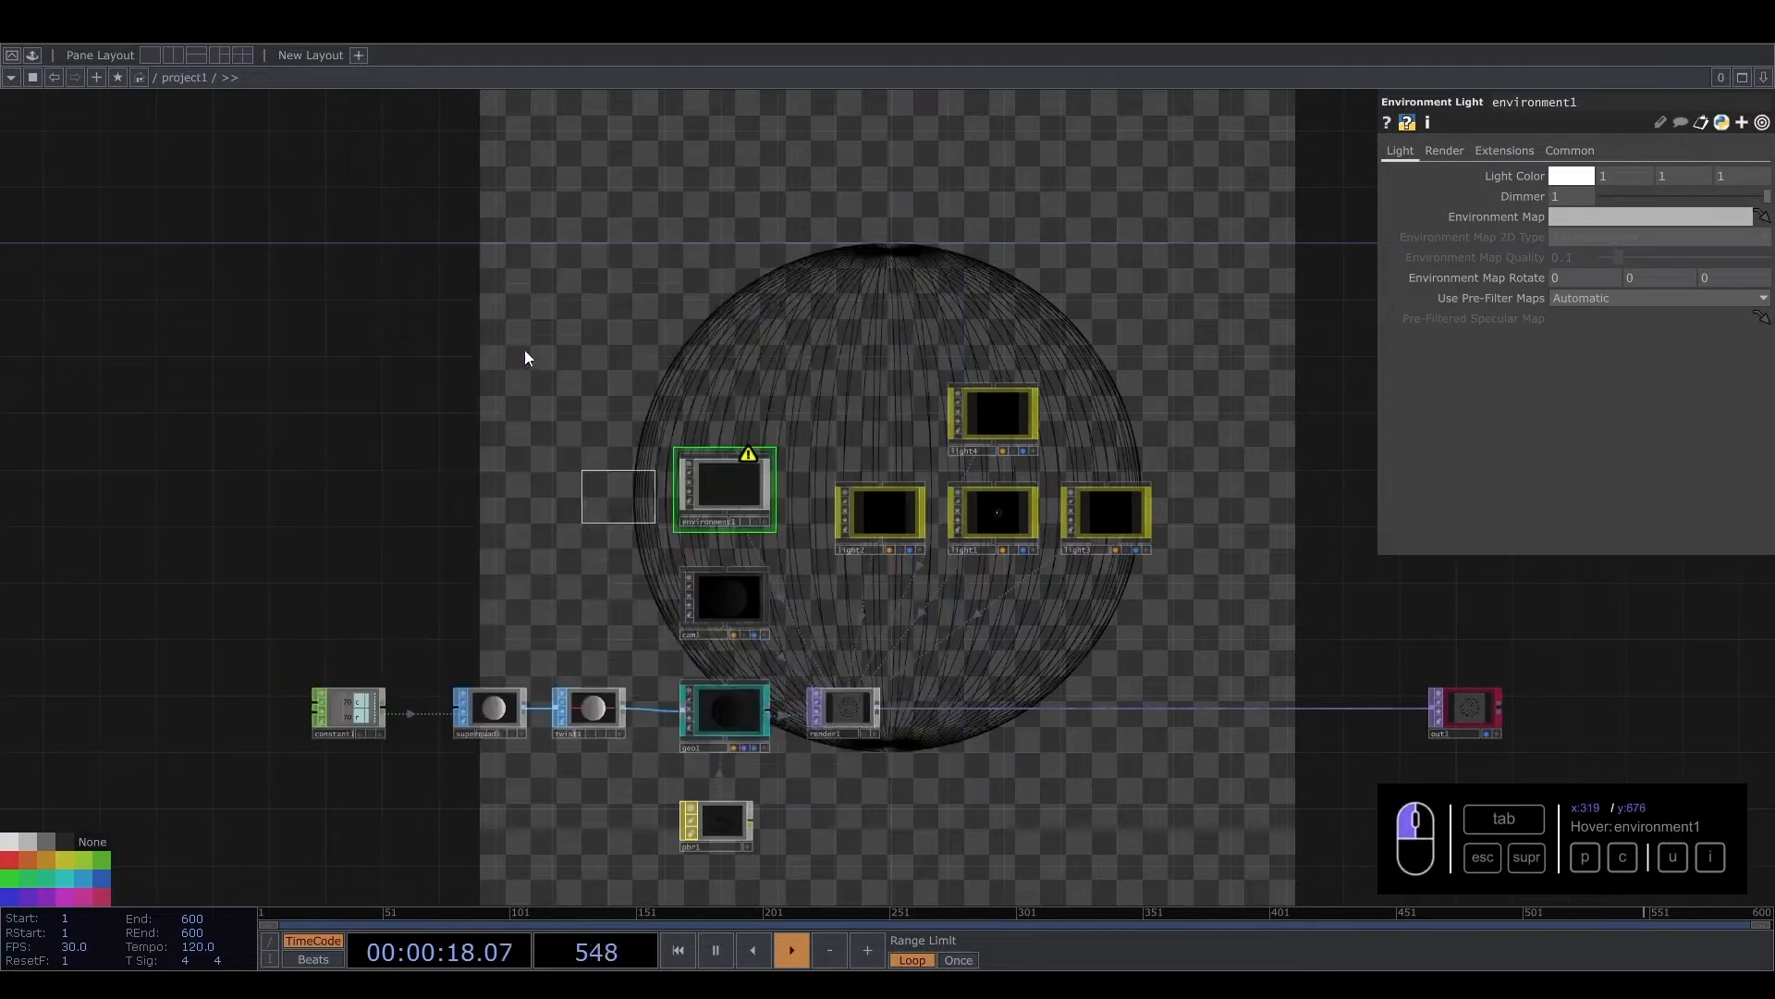
click(579, 497)
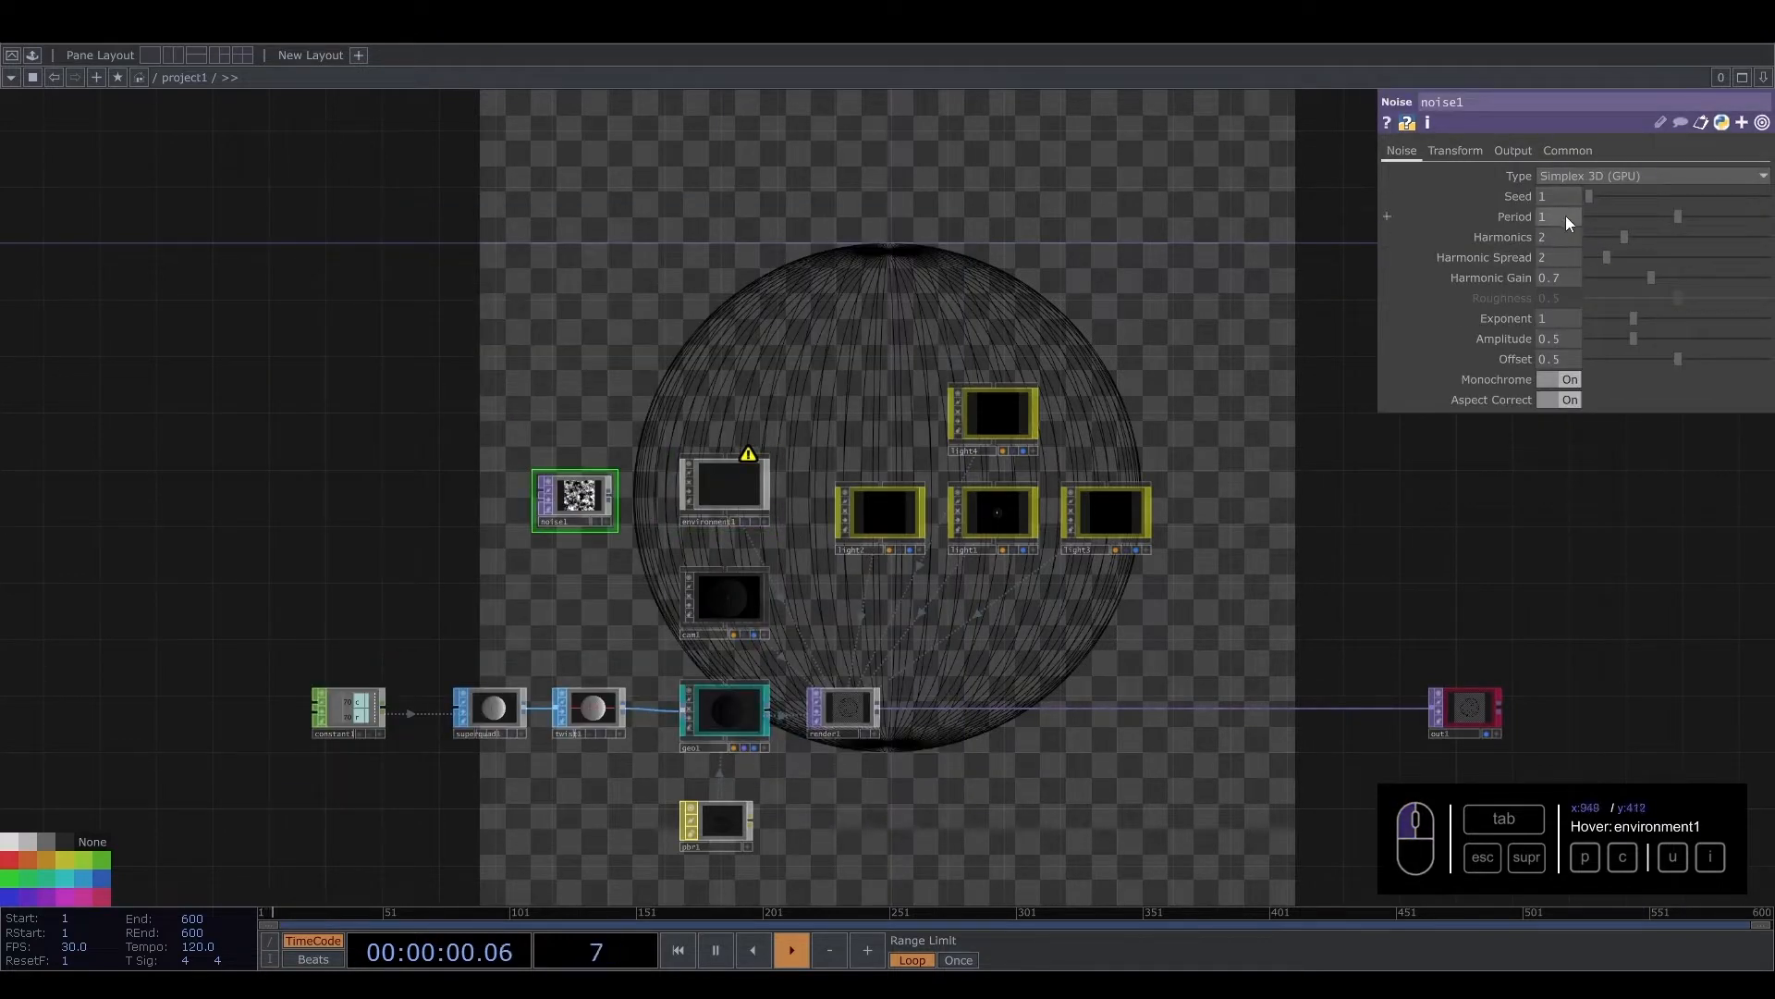
Assign noise1 as the Environment Map of environment1
click(738, 508)
drag(577, 492, 726, 481)
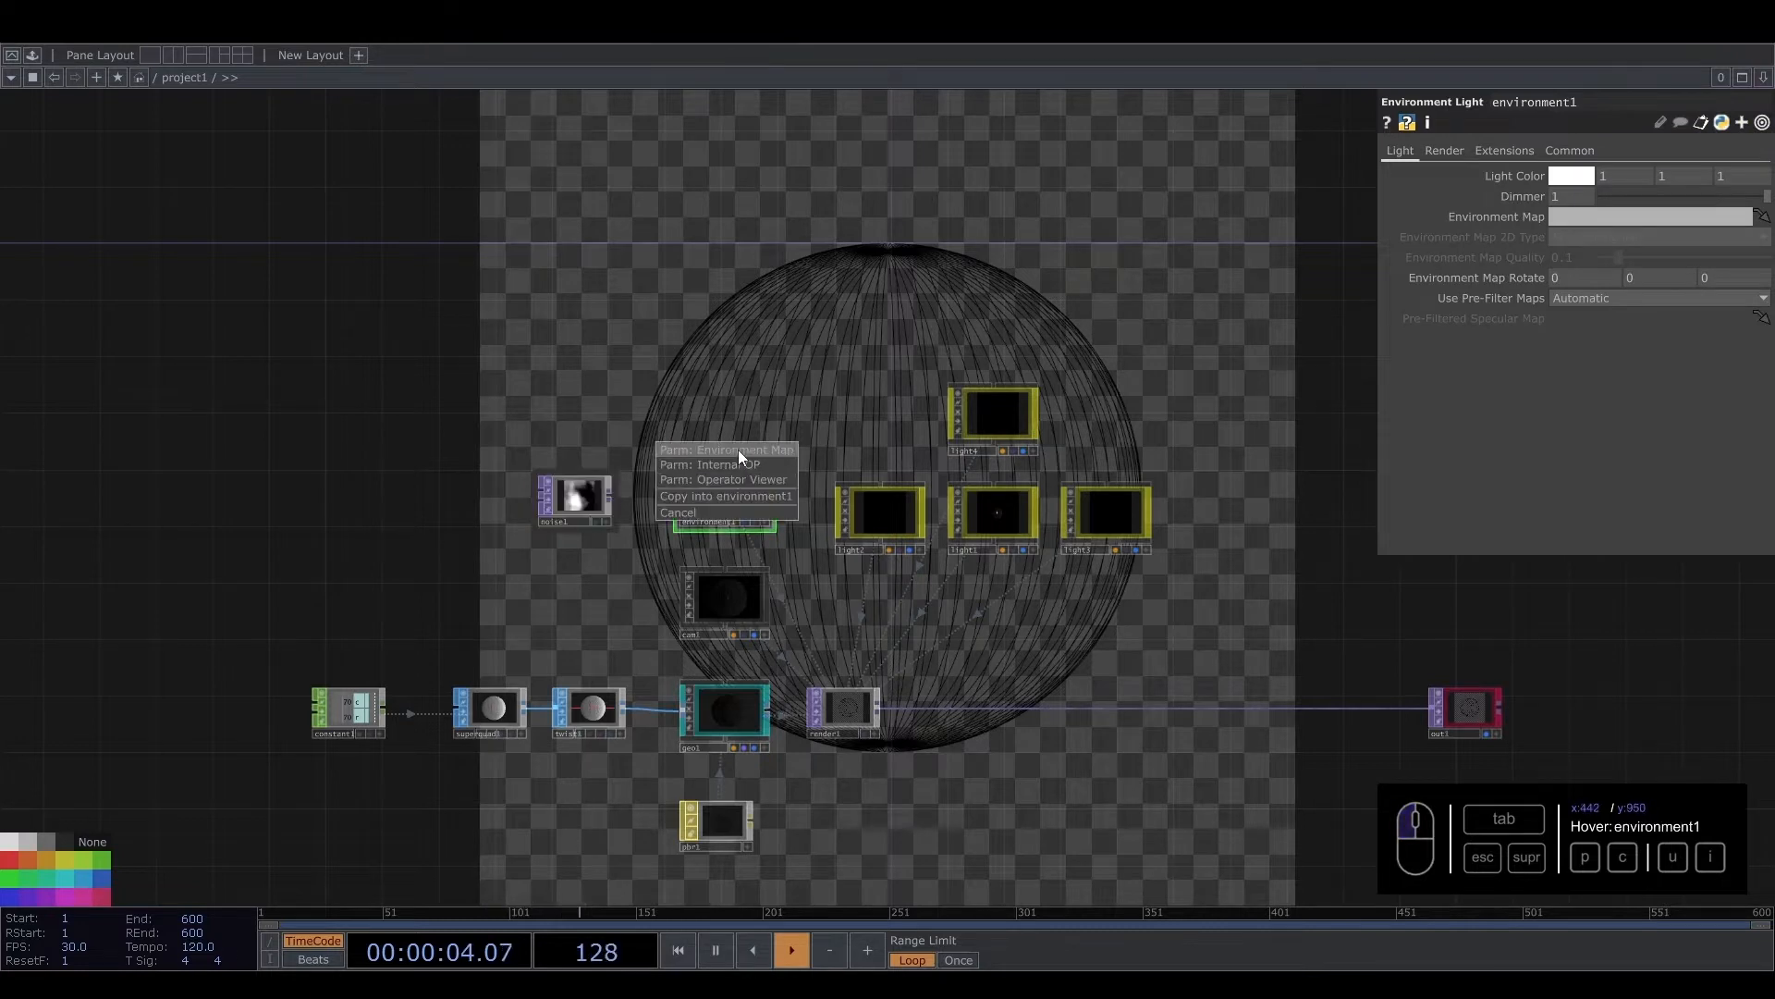
click(738, 451)
Insert a Level TOP between render1 and the output, and set its Brightness 1 to 2
drag(822, 320, 702, 283)
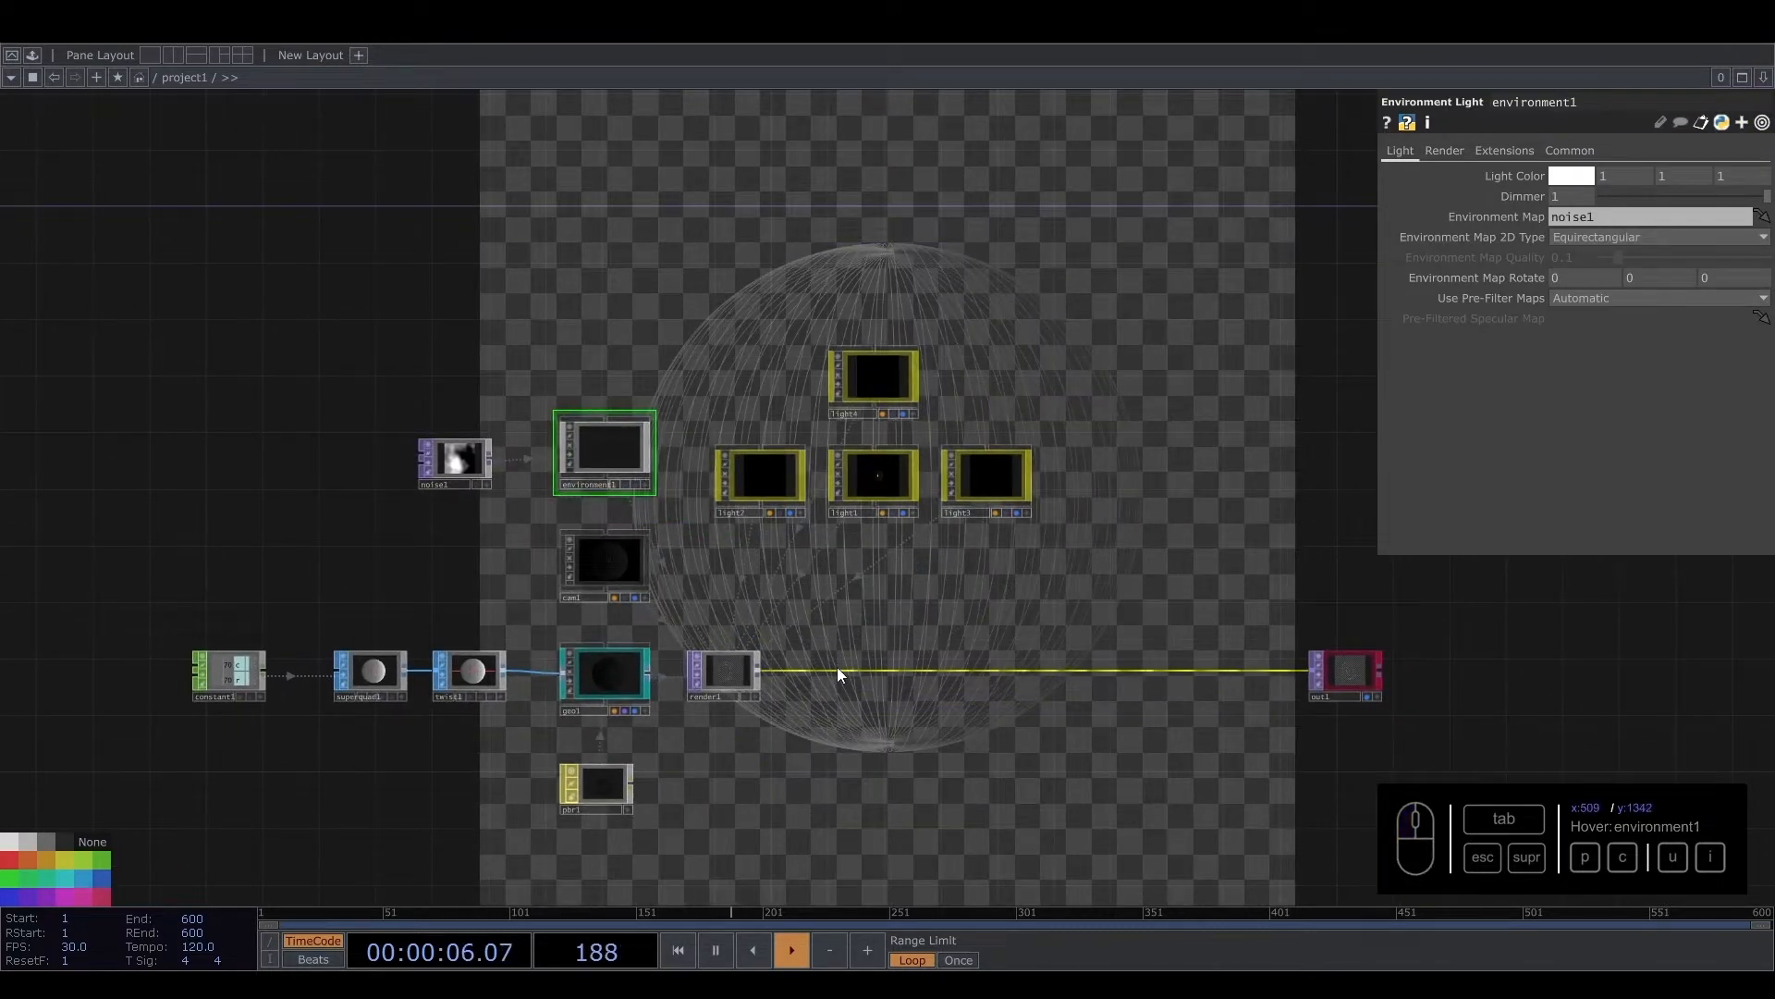
right_click(836, 668)
click(869, 647)
text(le)
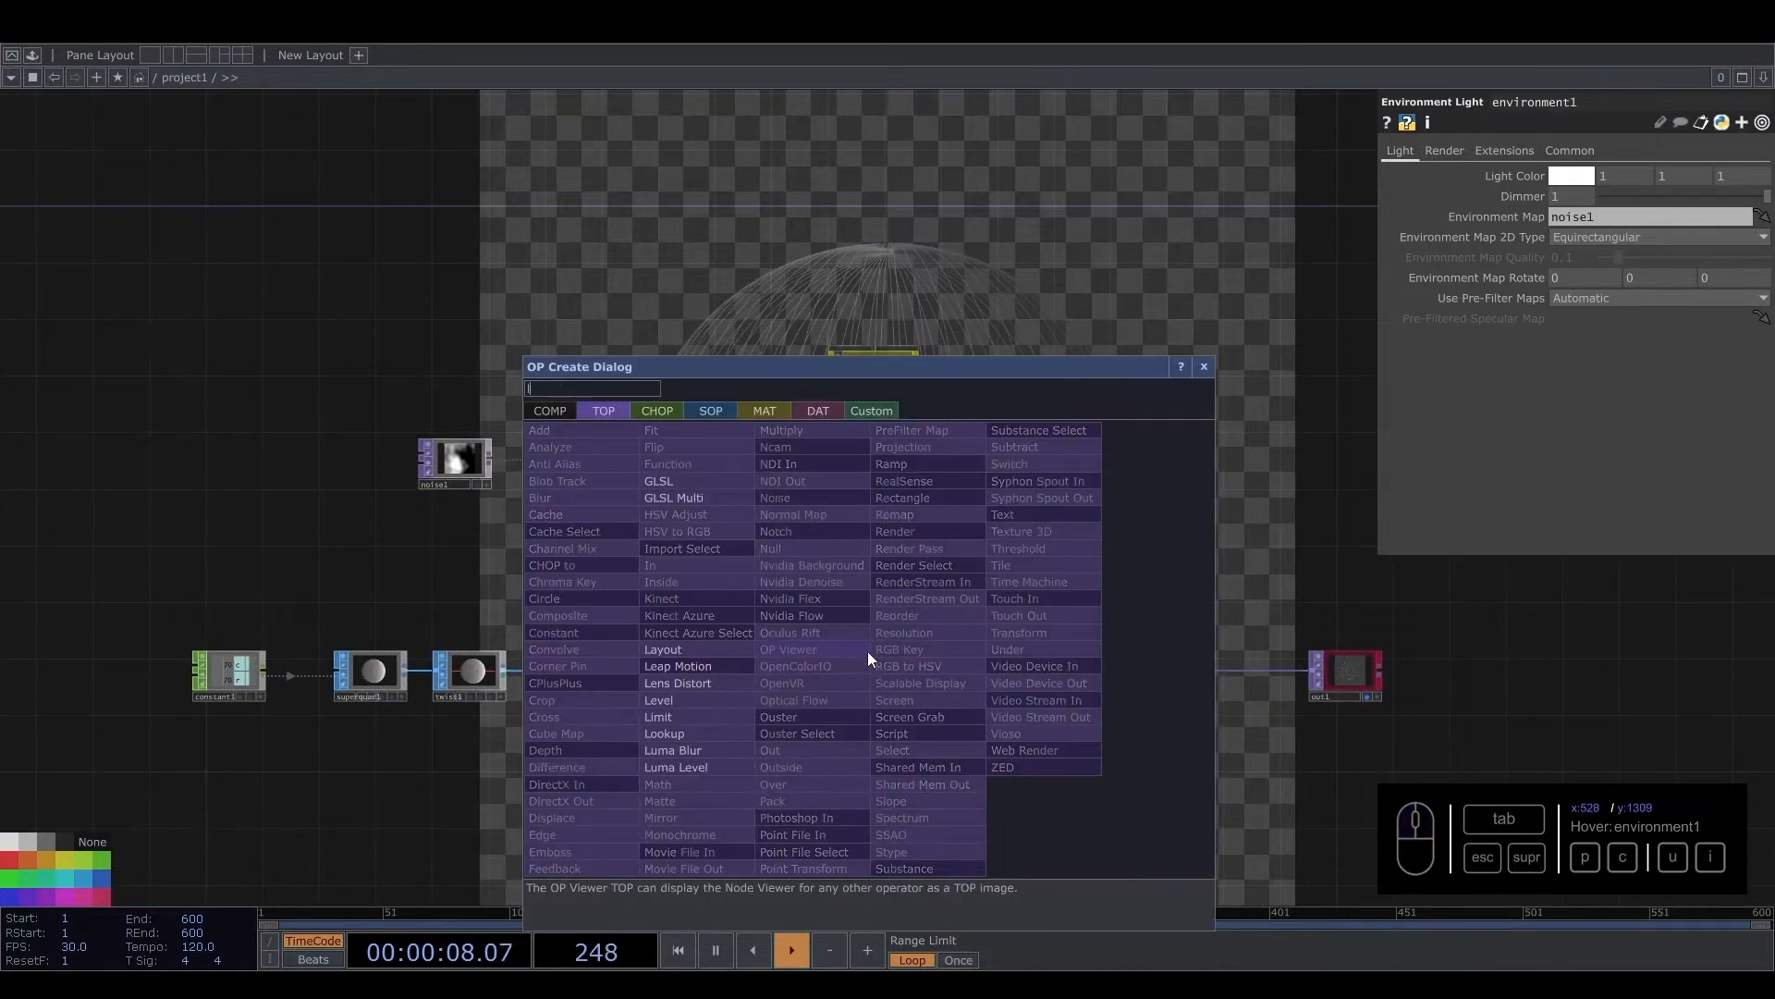
click(713, 700)
click(850, 675)
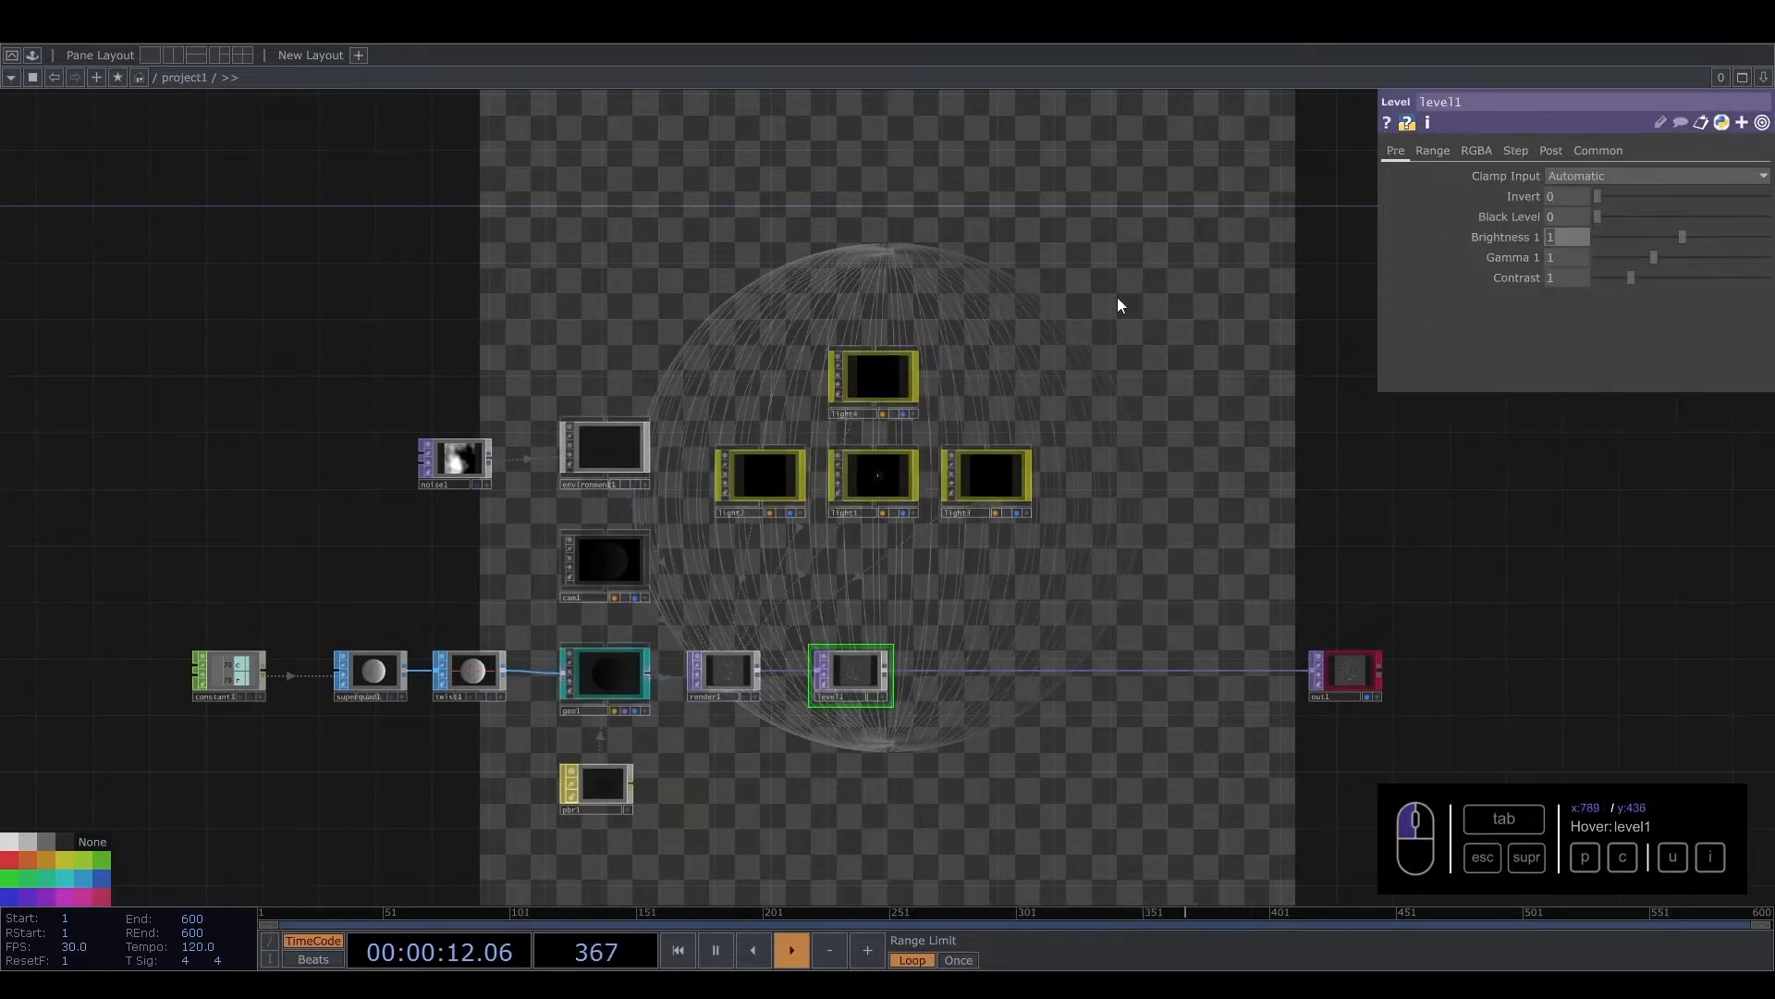
text(2)
key(Return)
Set pbr1's Wire Frame to GPU Tesselated Wire Frame with a line width of 2
drag(765, 238, 1006, 334)
drag(943, 655, 954, 582)
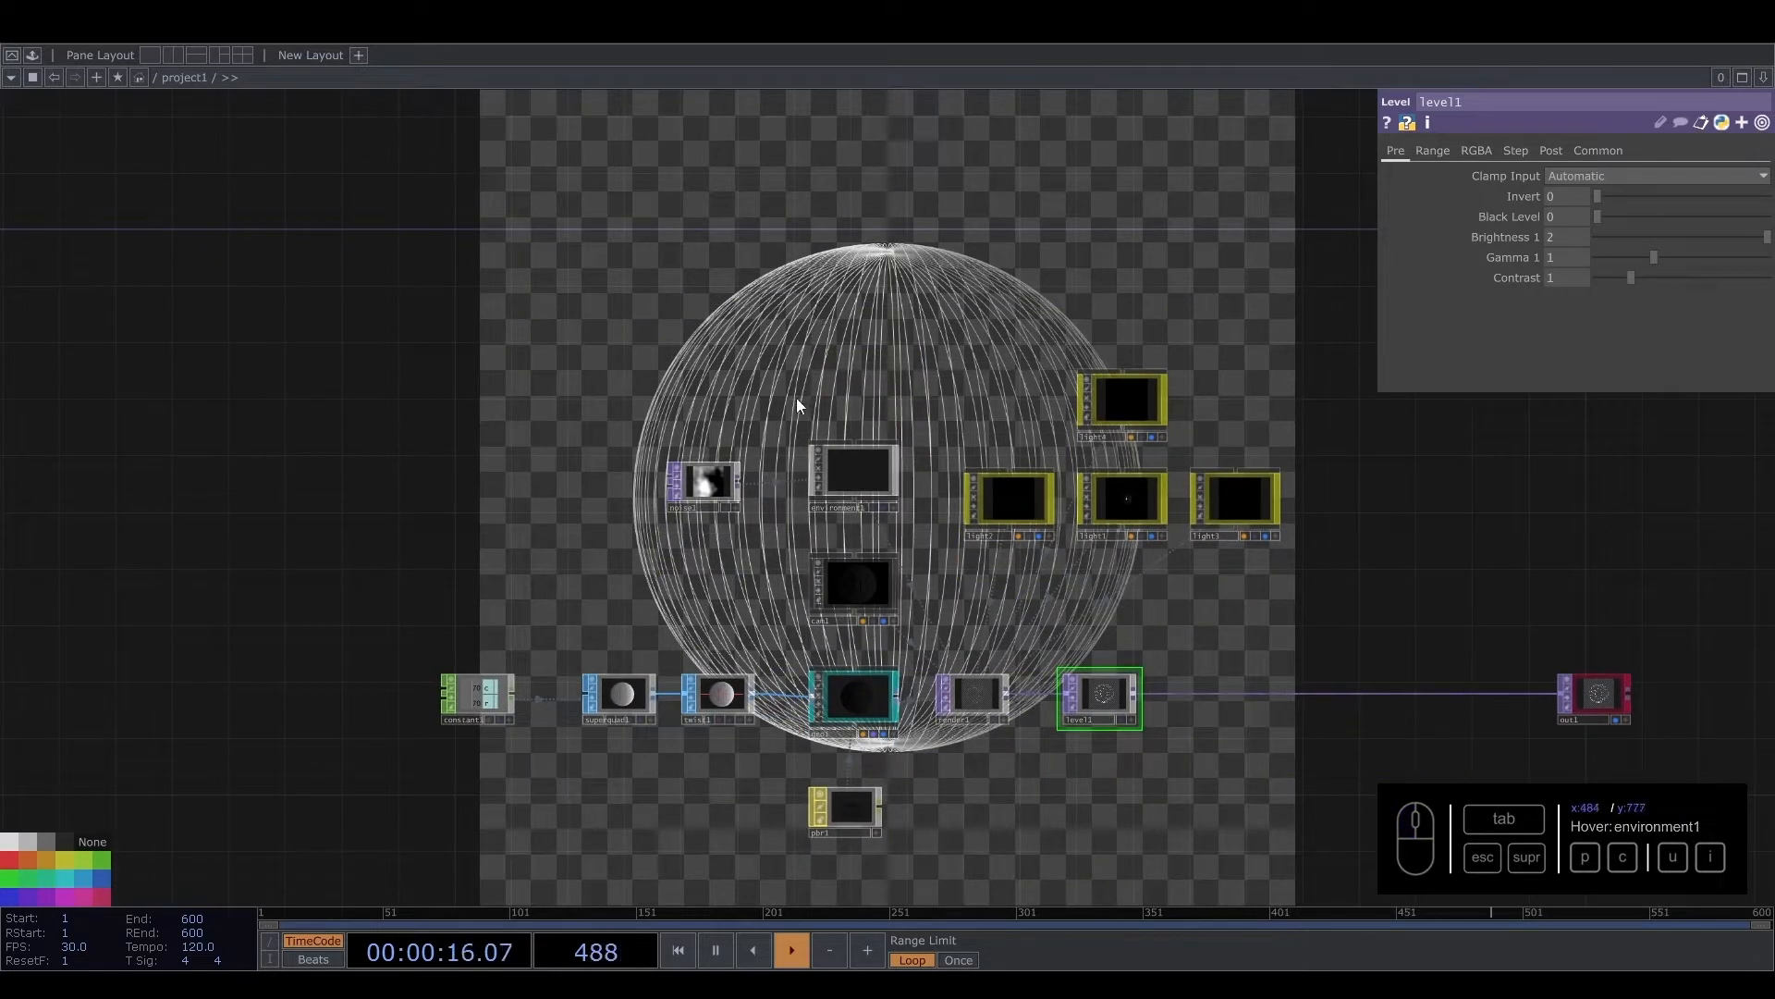
drag(795, 604, 740, 375)
click(806, 607)
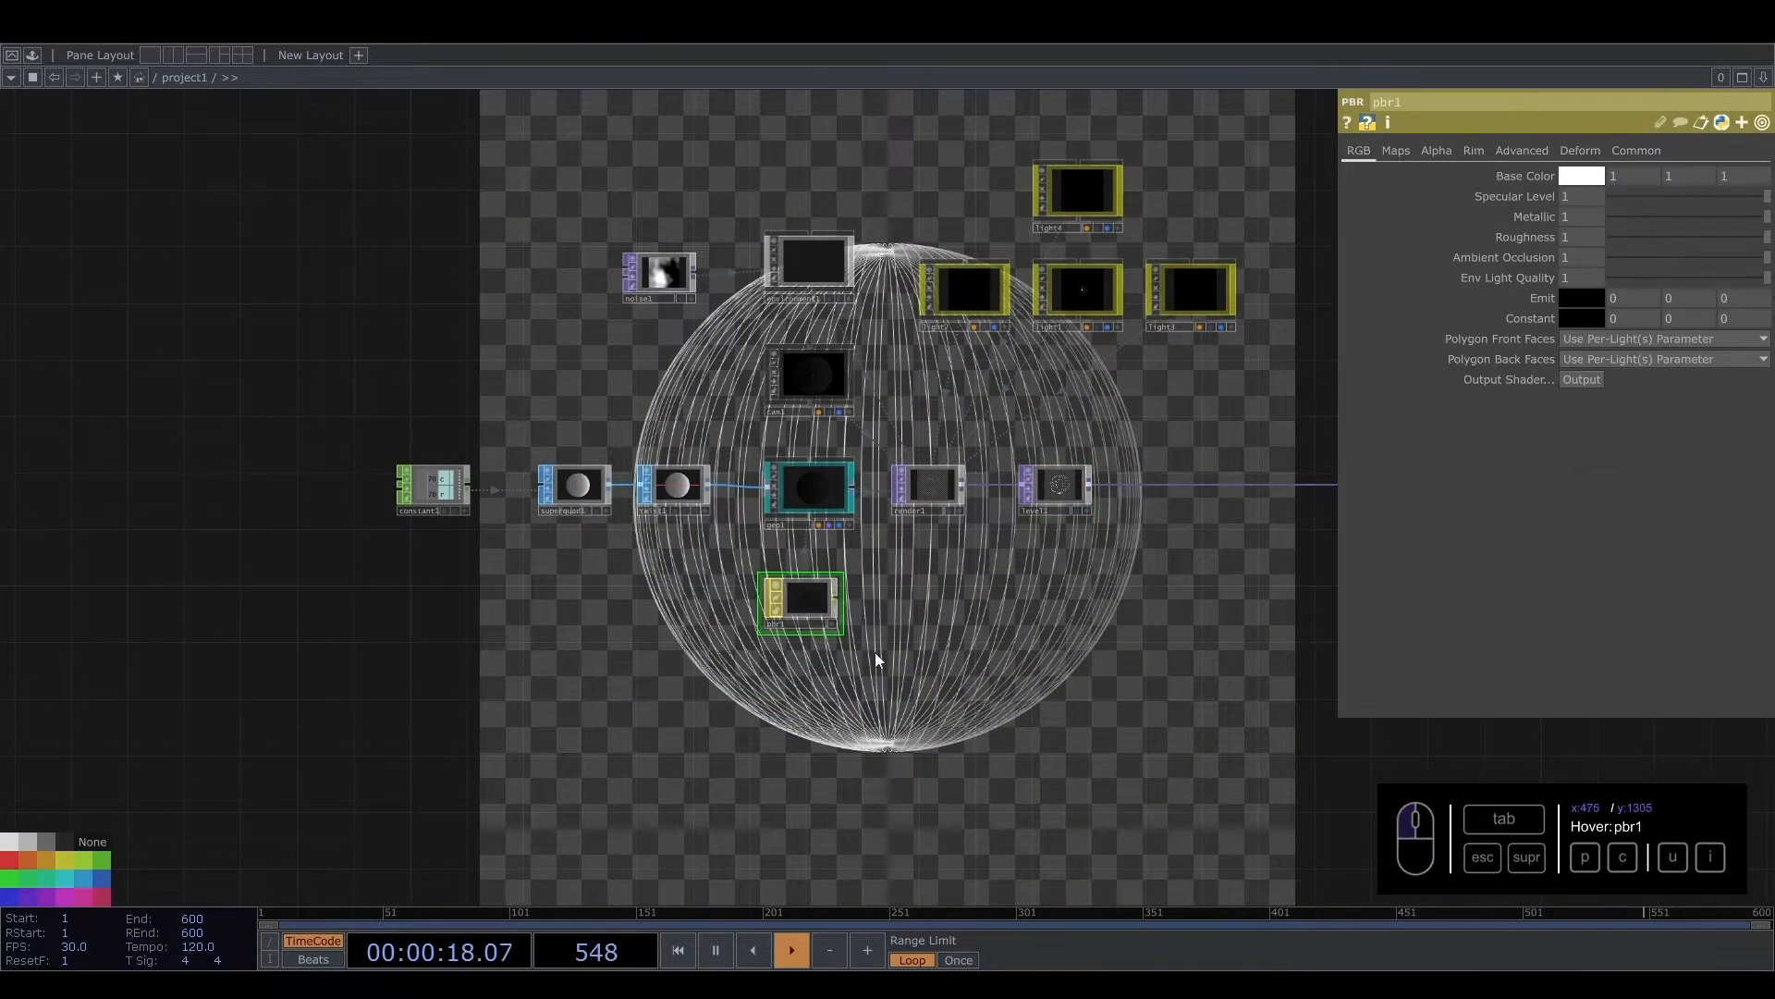
click(1638, 150)
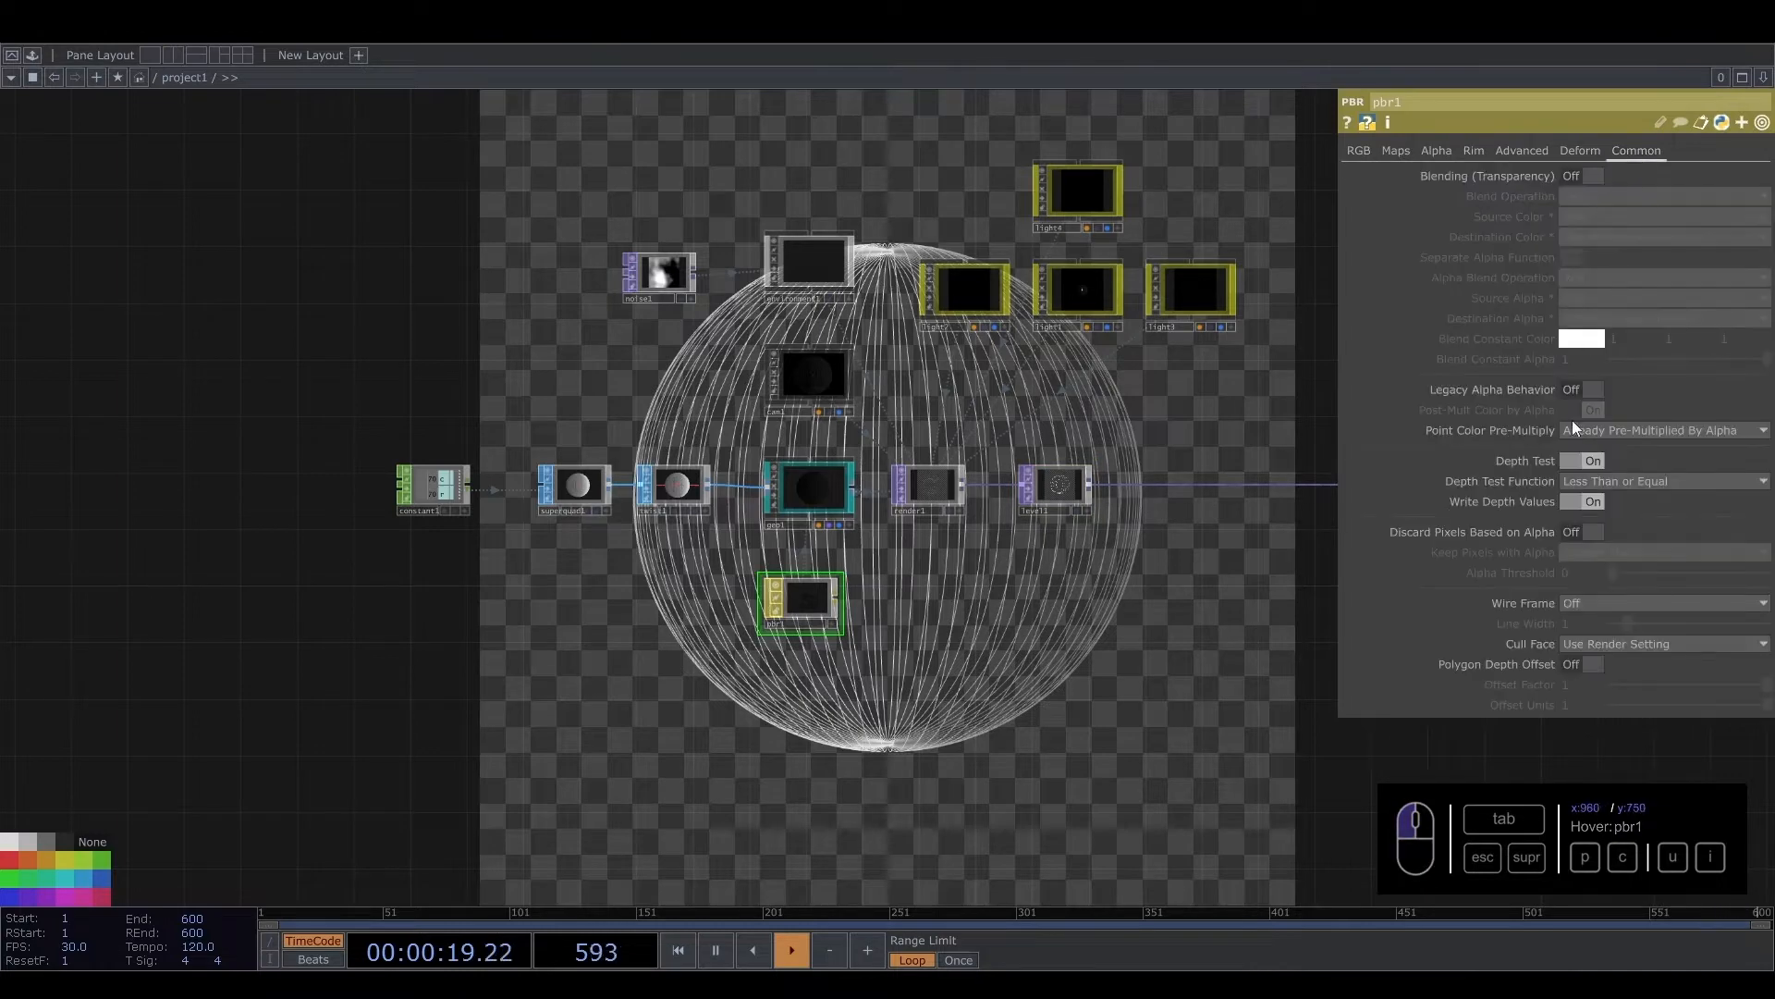
click(1574, 607)
click(1593, 637)
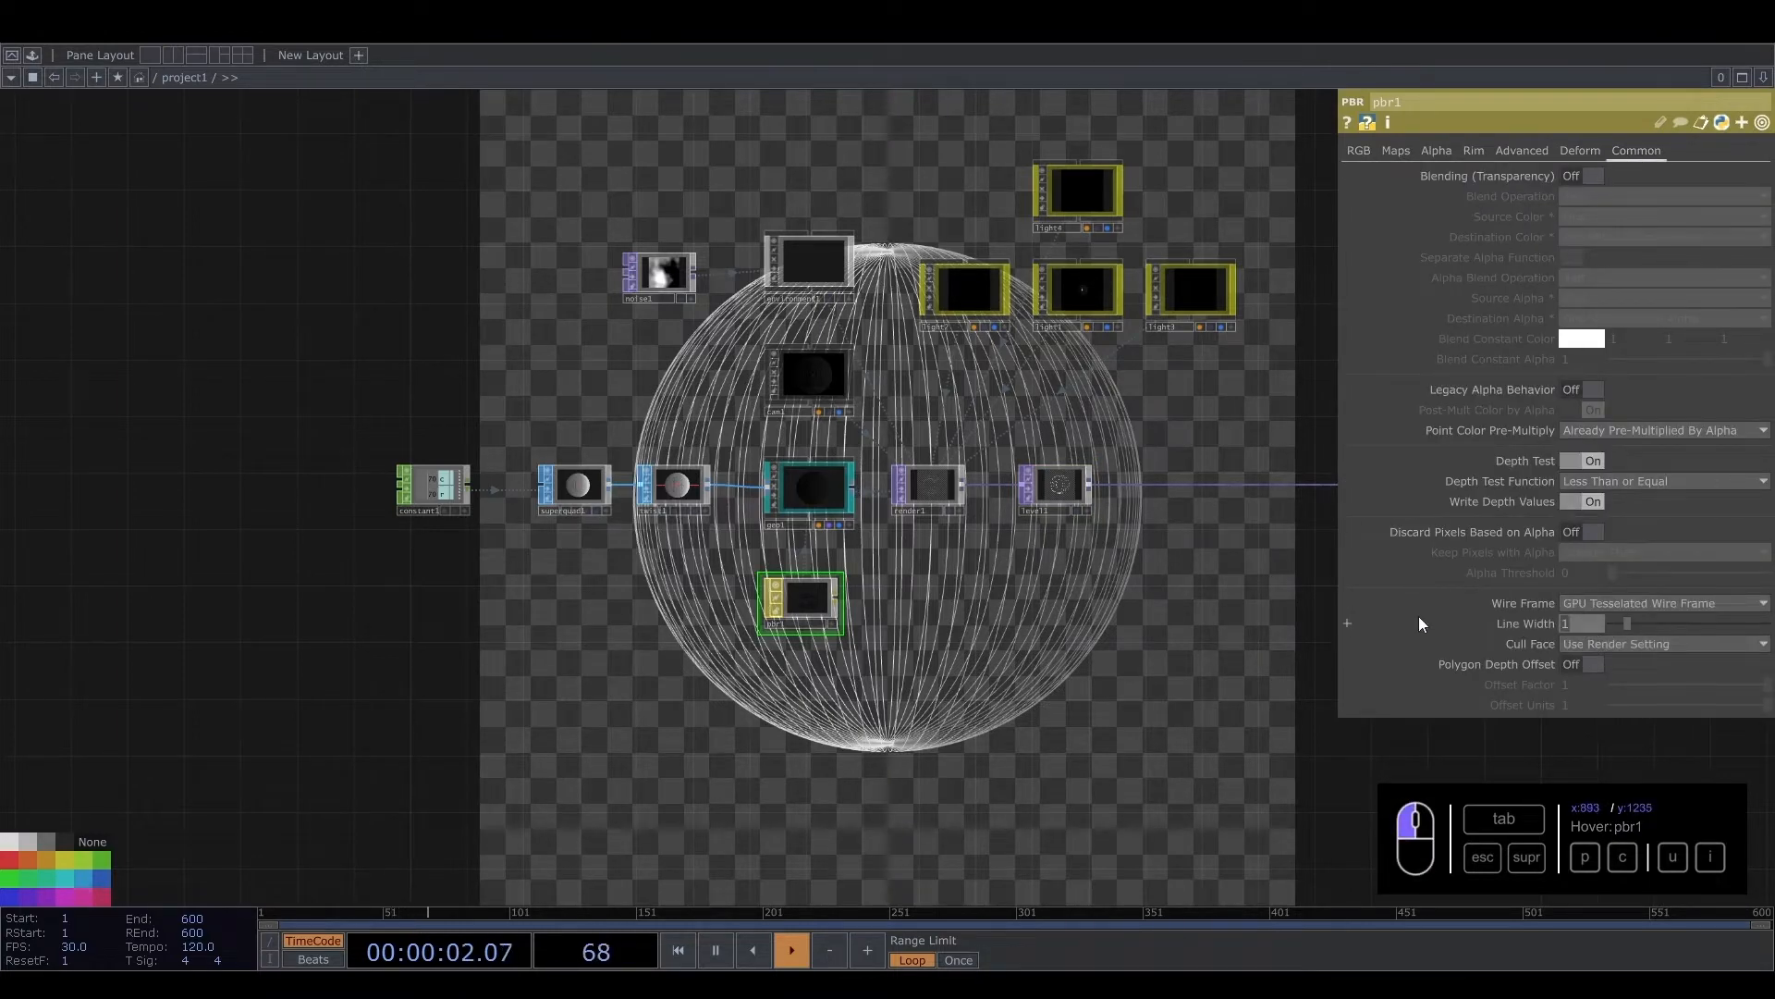
text(2)
key(Return)
Raise the strength of twist1 to about 95
drag(1145, 631, 1238, 694)
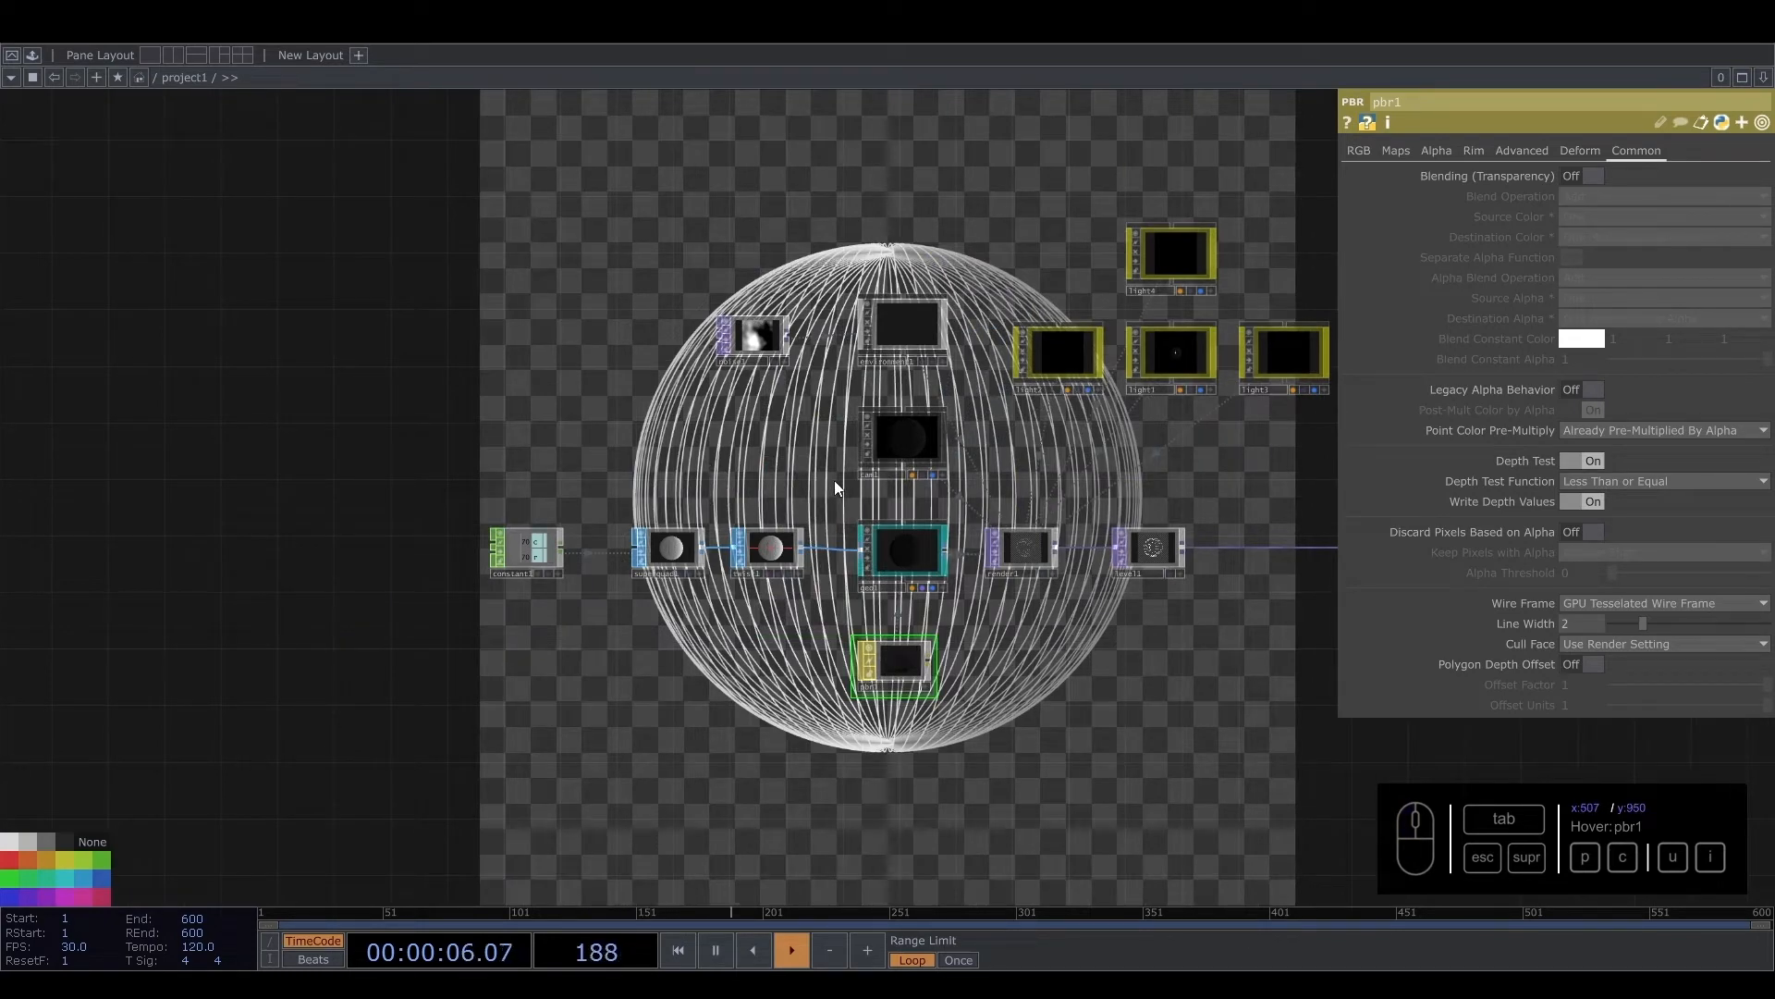
drag(666, 426, 411, 319)
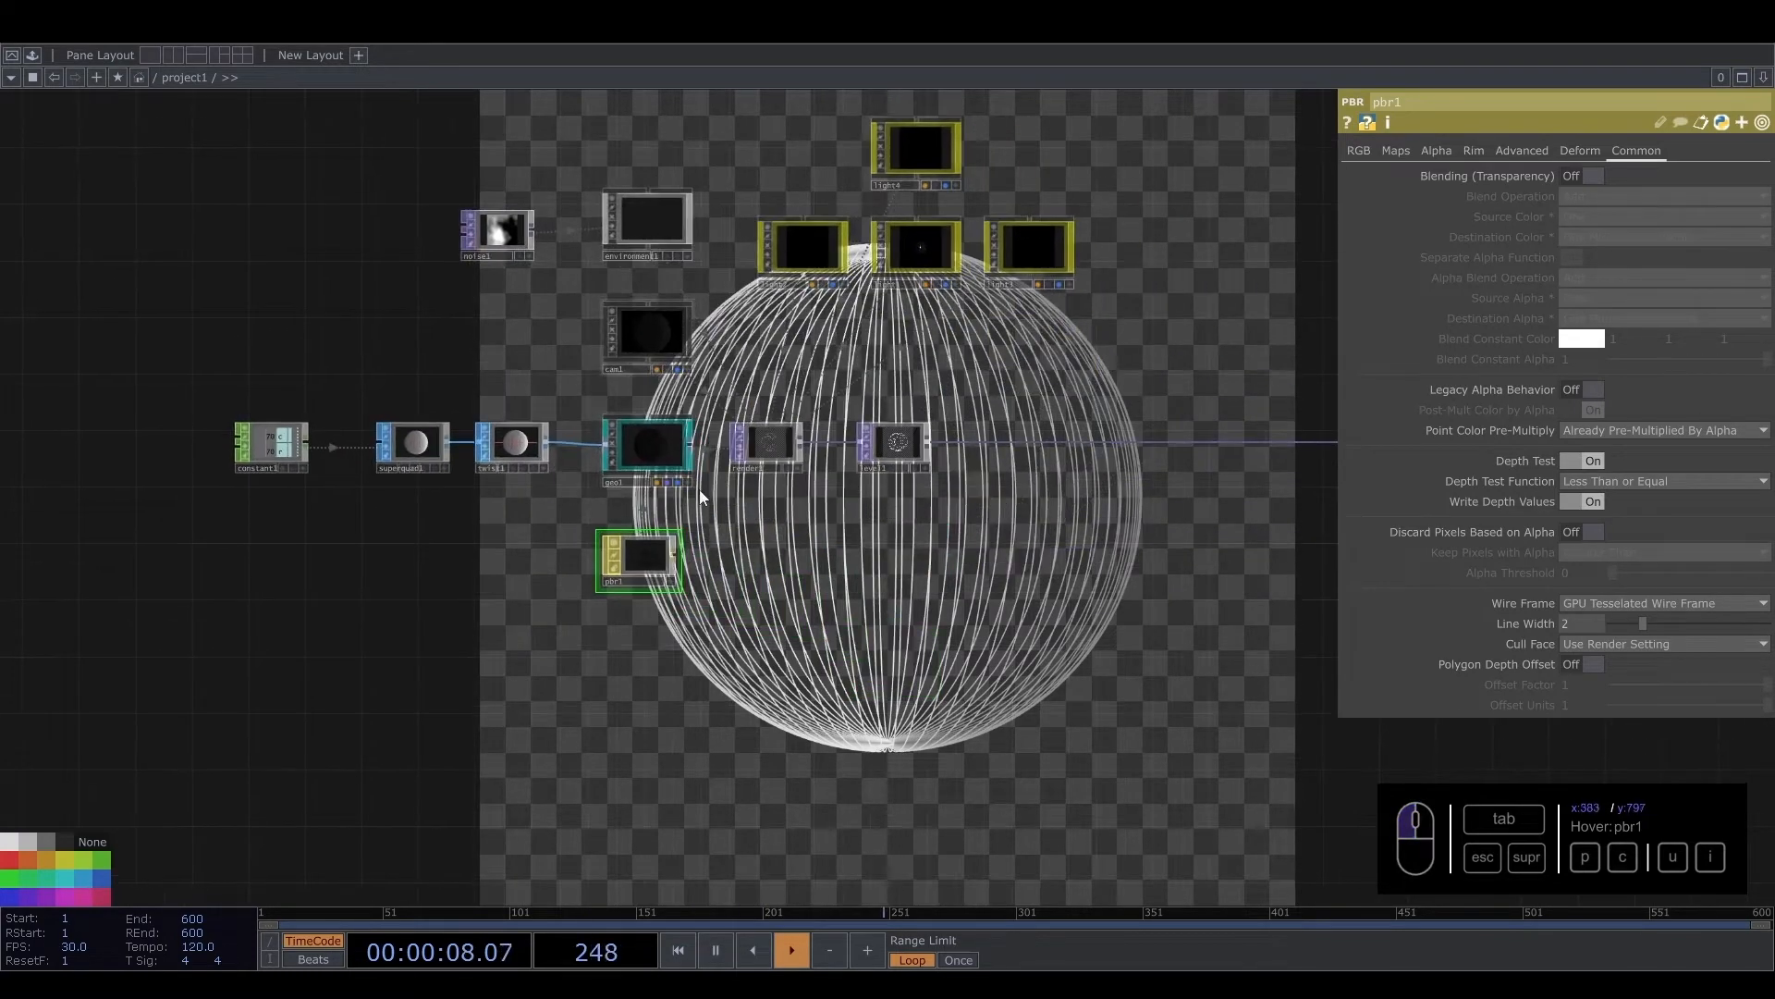
drag(841, 636, 914, 627)
drag(801, 625, 1045, 696)
drag(758, 594, 878, 623)
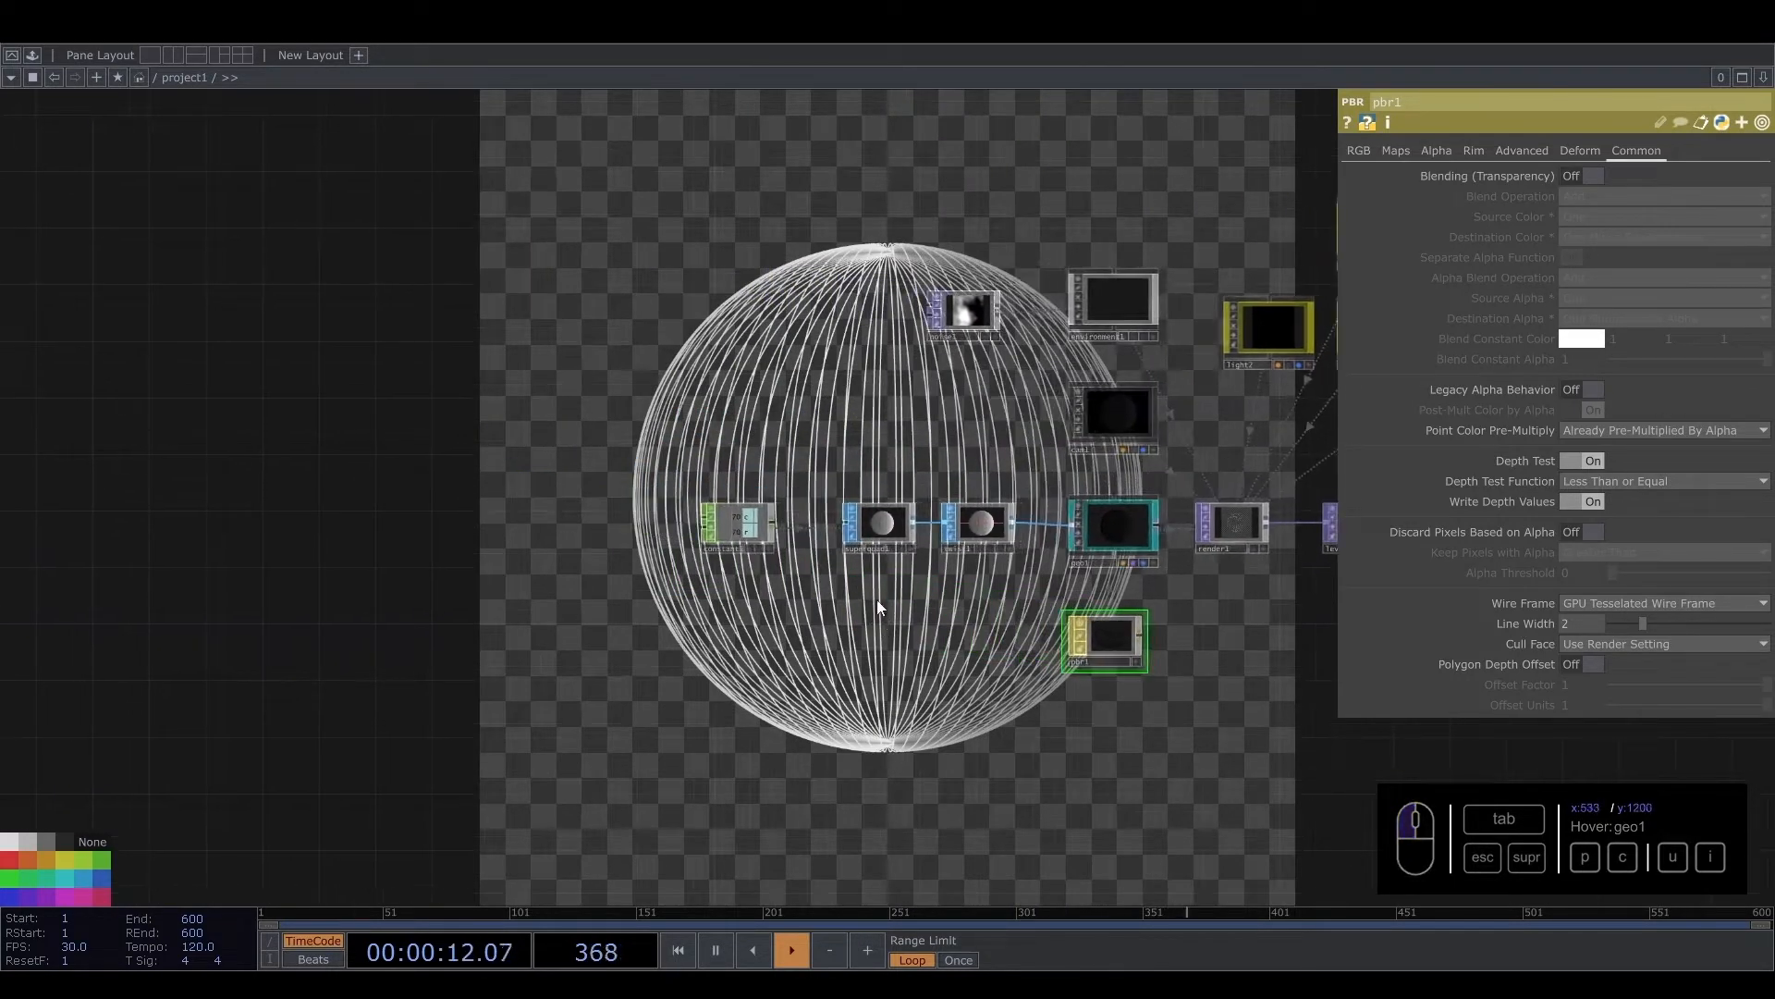
scroll(971, 546, up, 3)
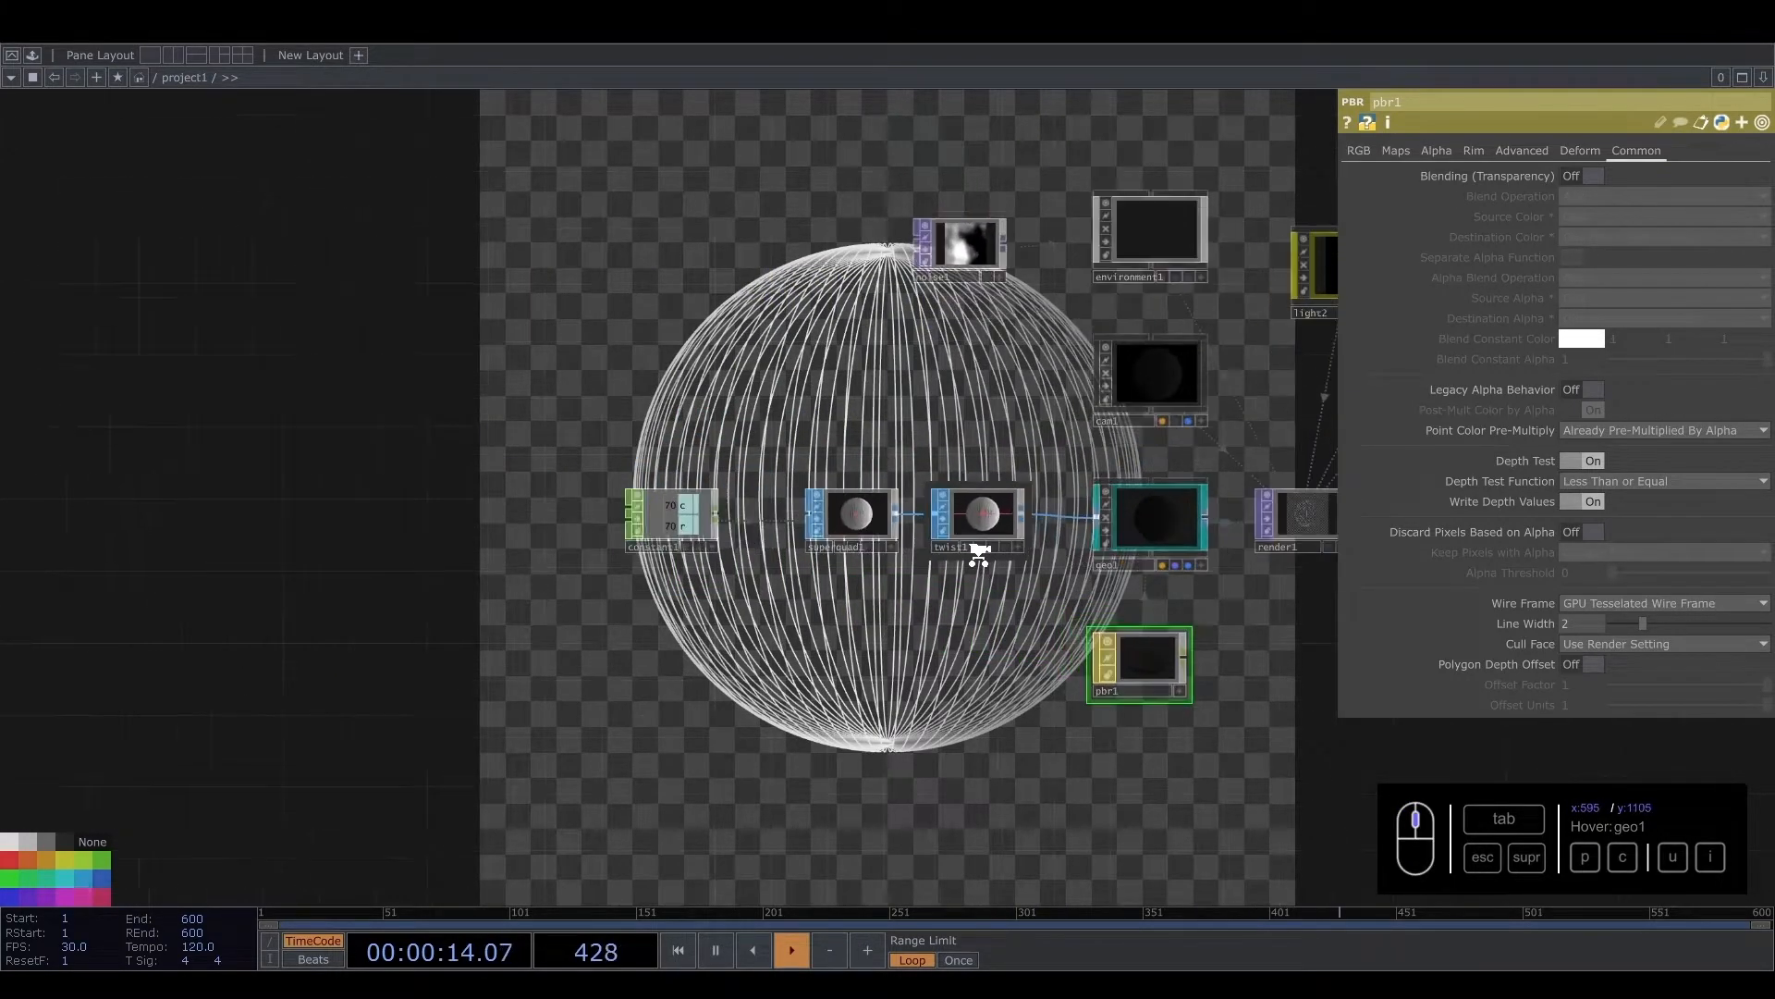
click(973, 516)
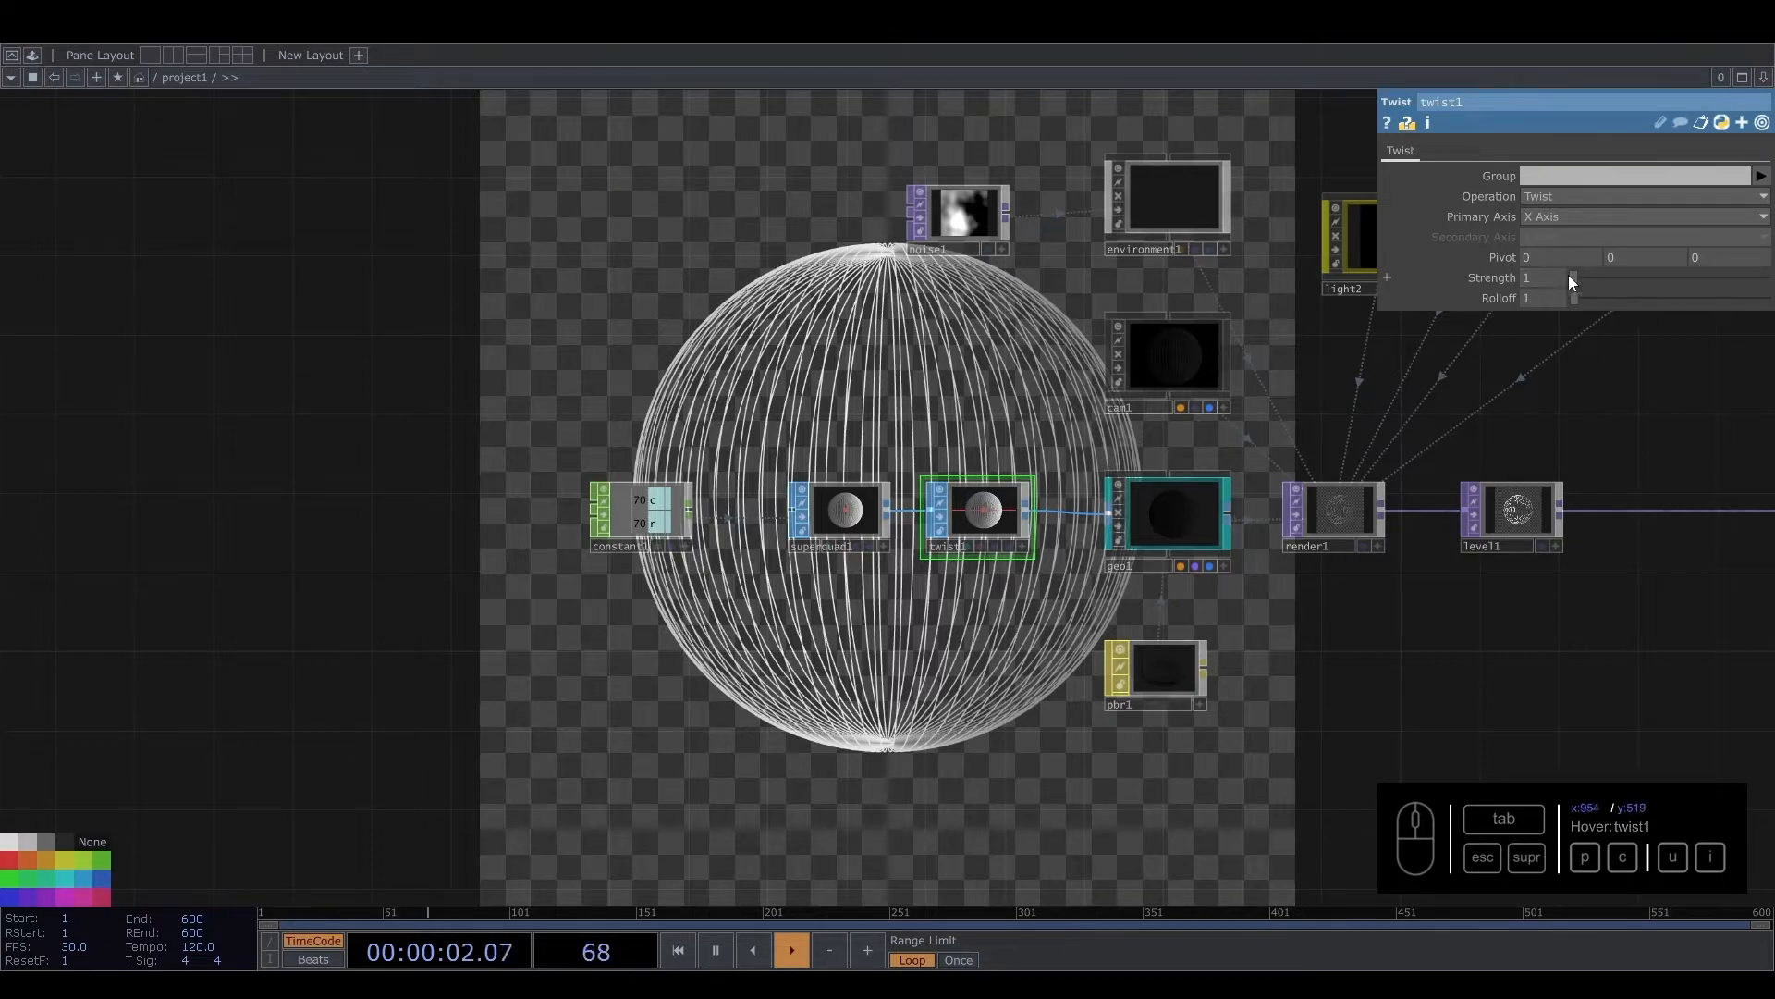
drag(1571, 278, 1622, 272)
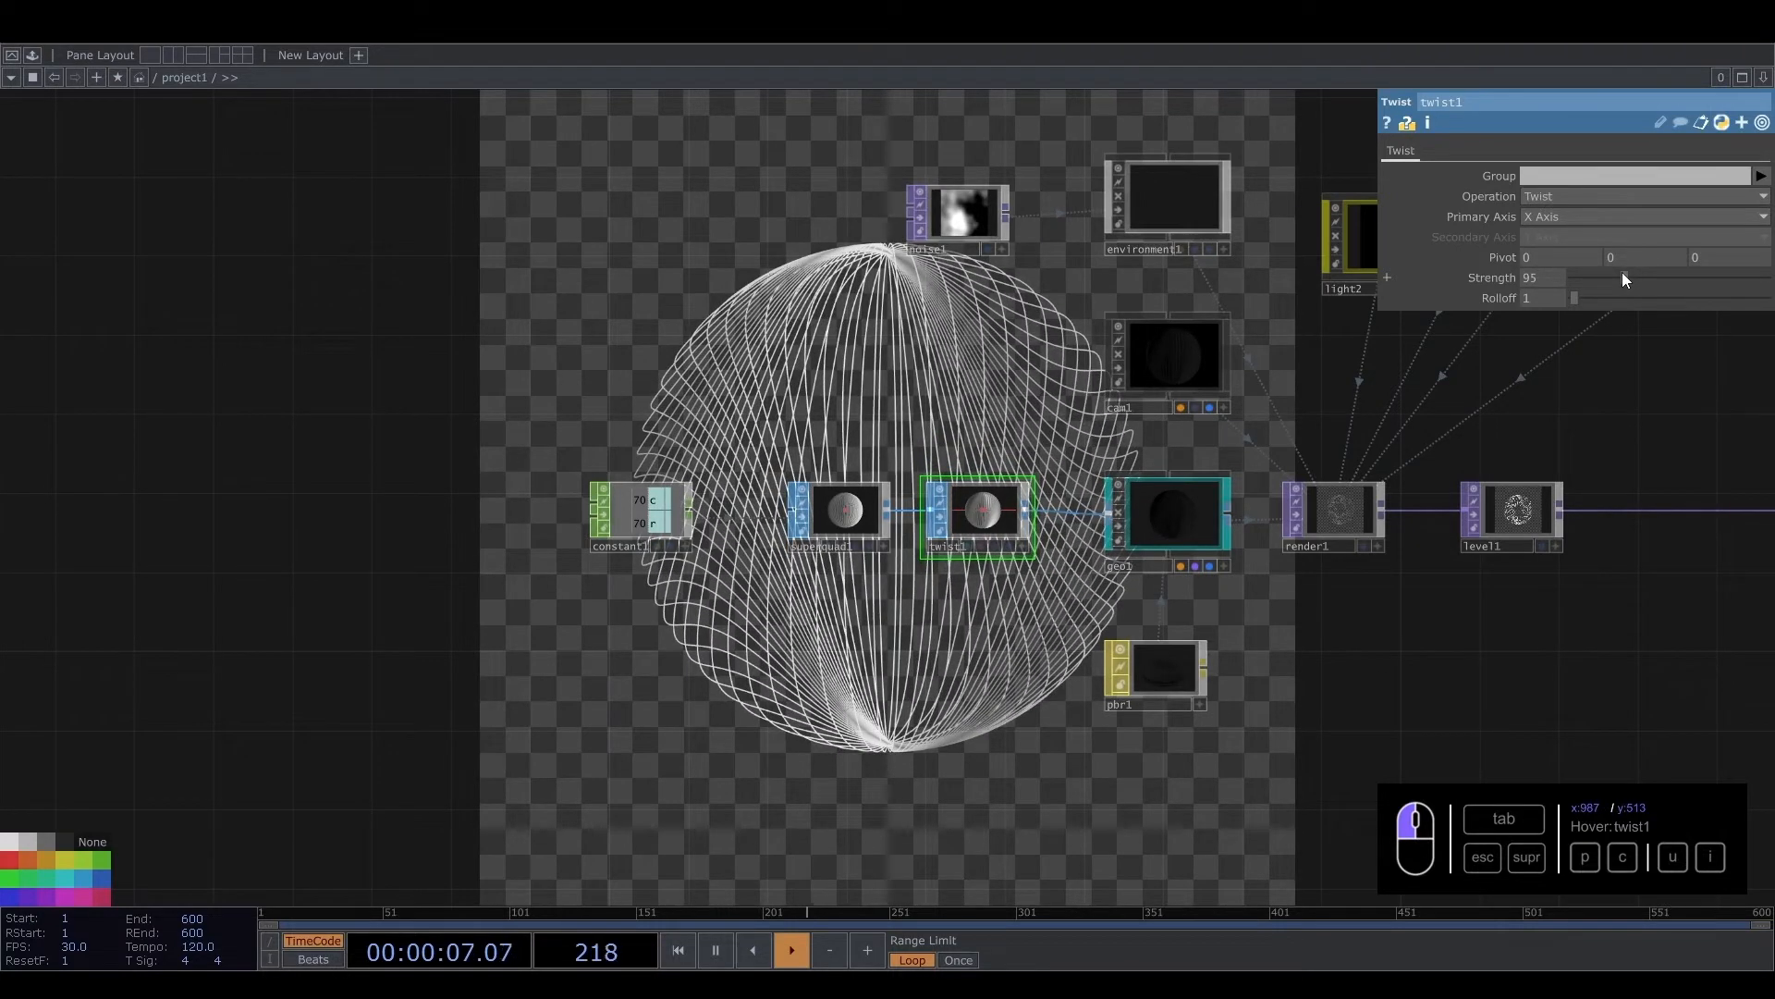
Switch twist1's operation to Taper and its primary axis to Z Axis
click(1551, 199)
click(1550, 264)
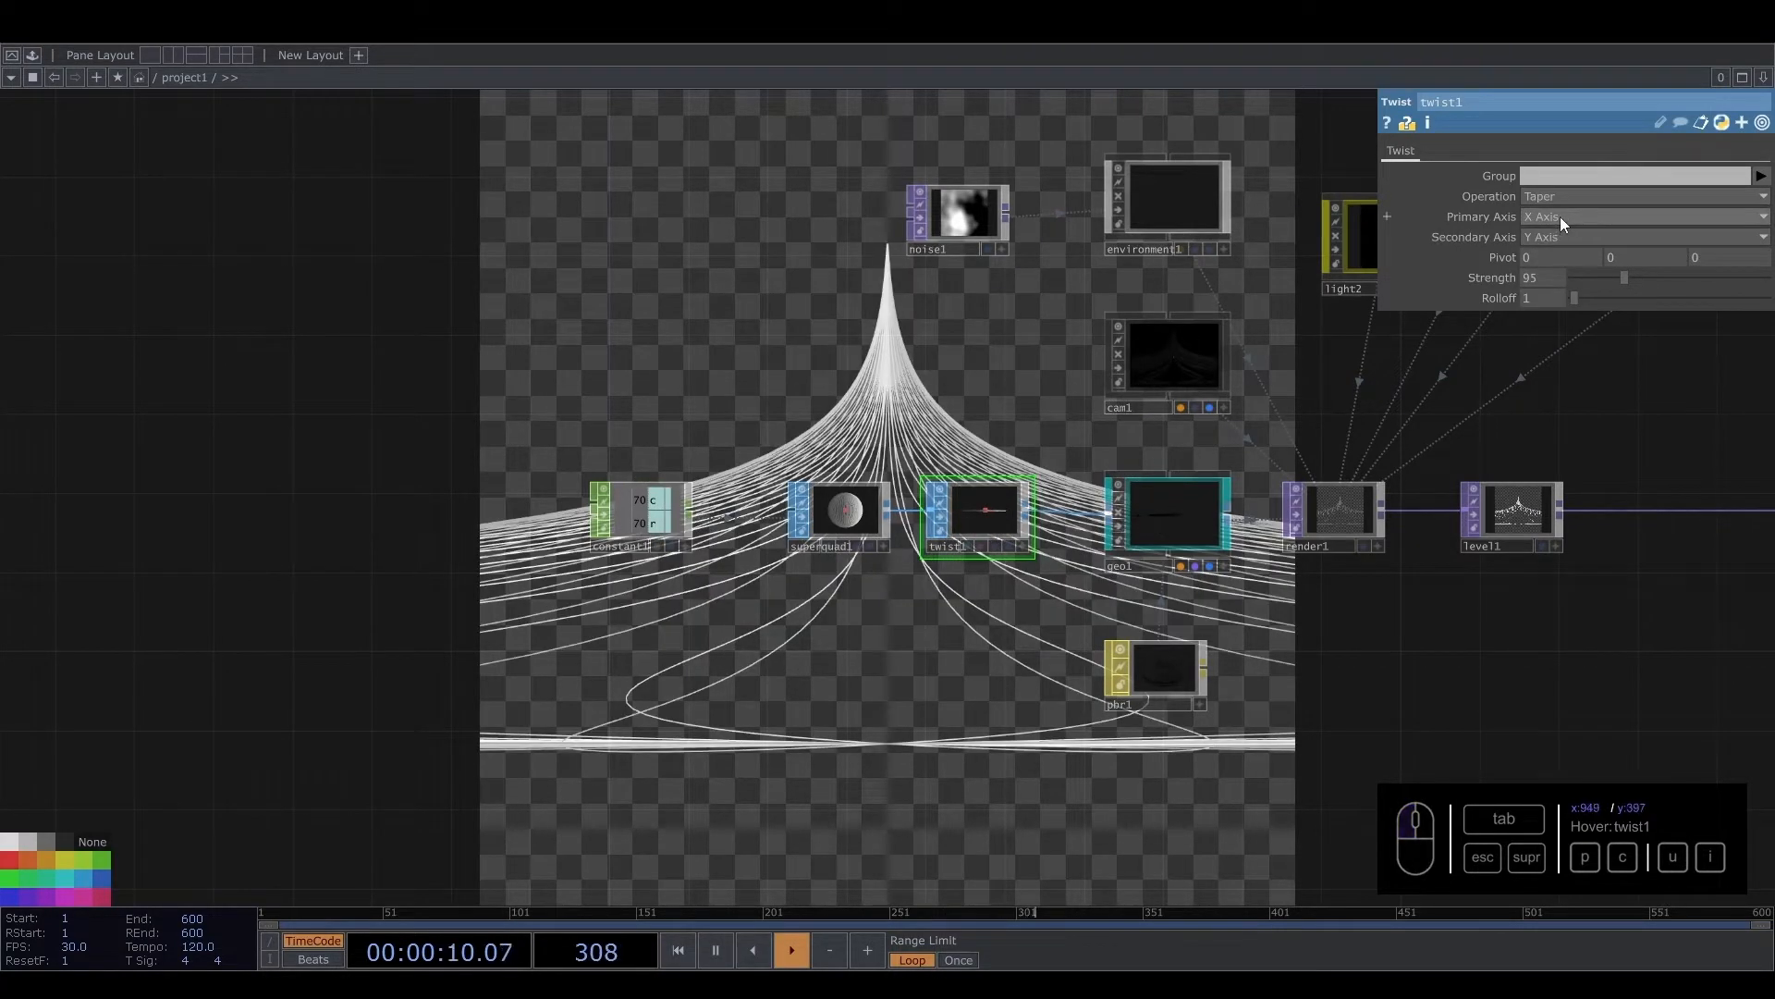
click(1561, 217)
click(1542, 275)
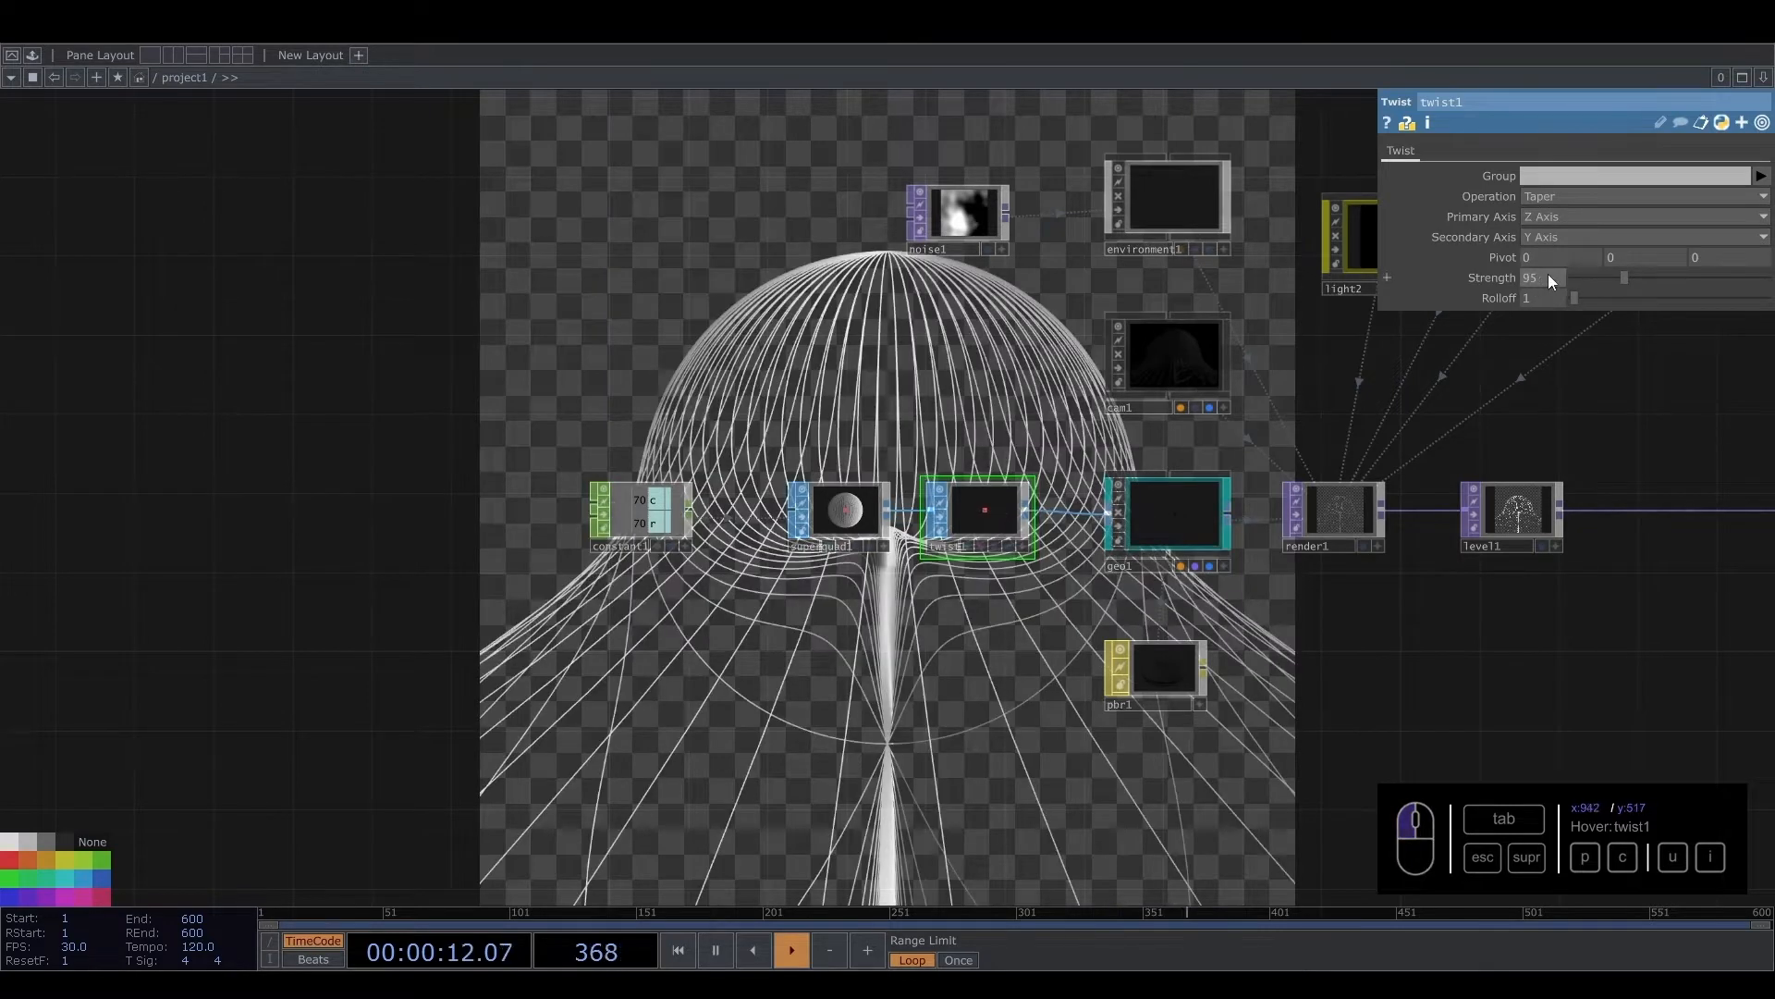
Try a taper strength of 180 on twist1, and set it to -180
drag(1625, 278, 1664, 274)
drag(1548, 275, 1366, 279)
text(180)
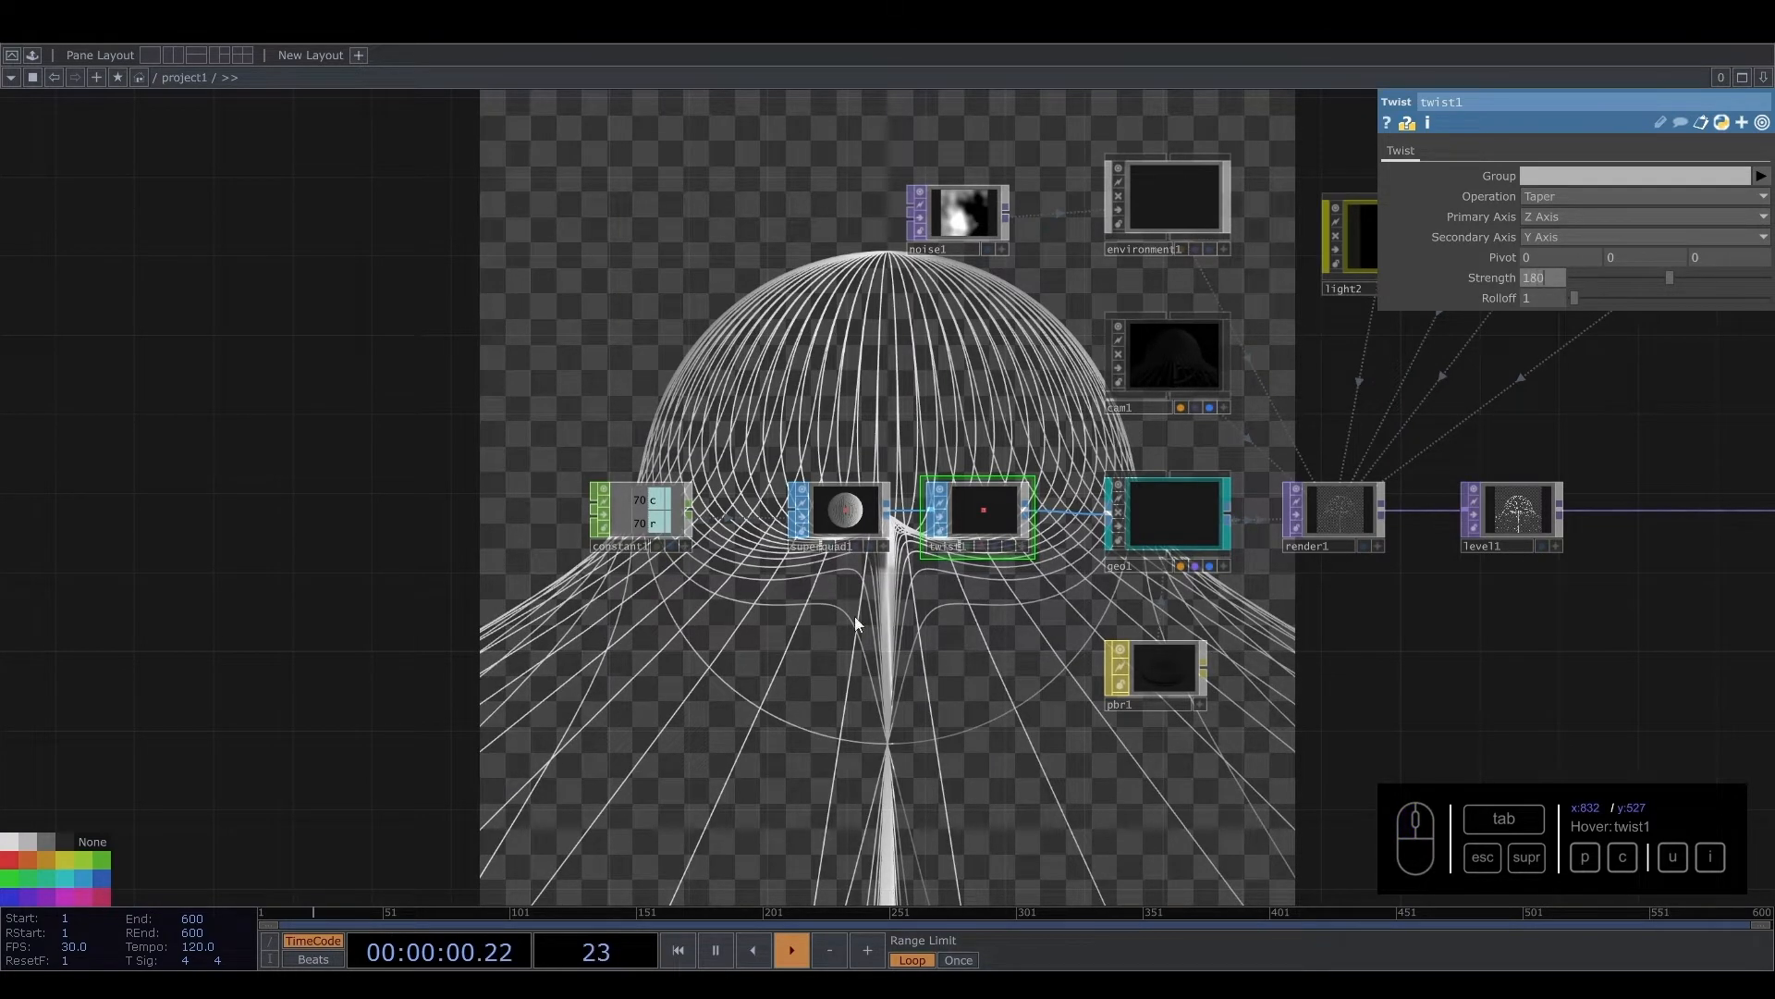
key(Return)
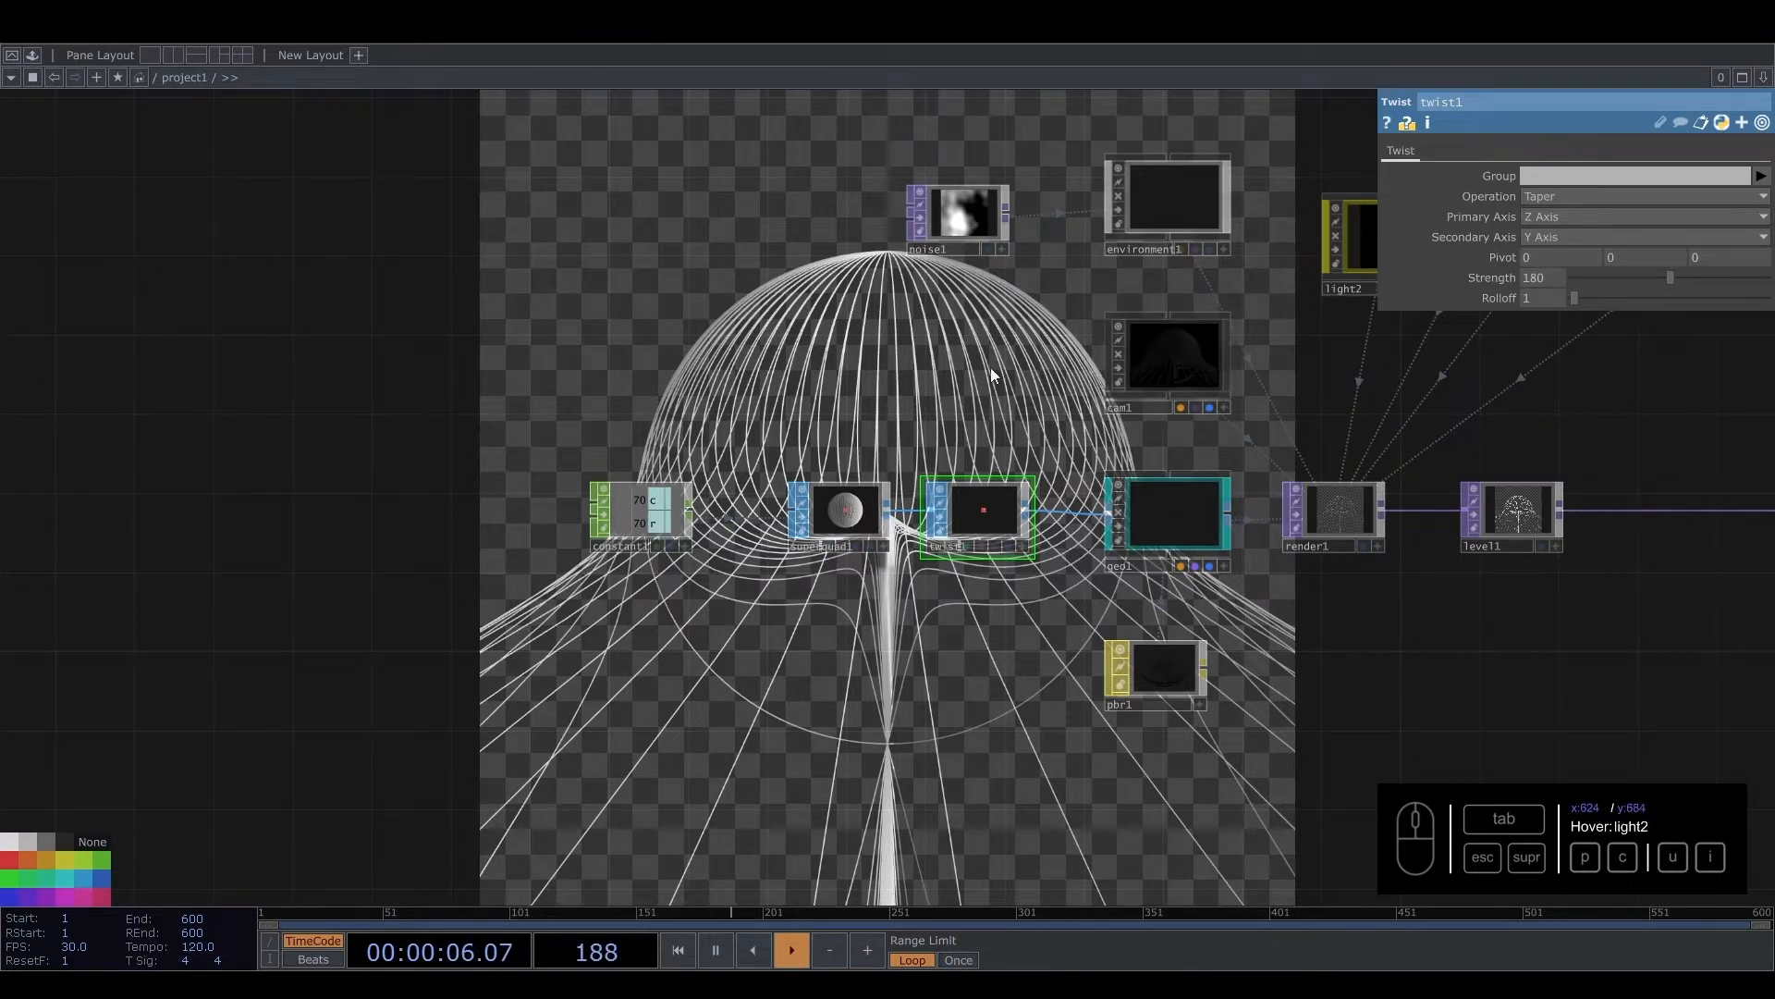
middle_drag(1539, 264, 1540, 249)
Add an LFO CHOP below constant1
scroll(879, 586, up, 4)
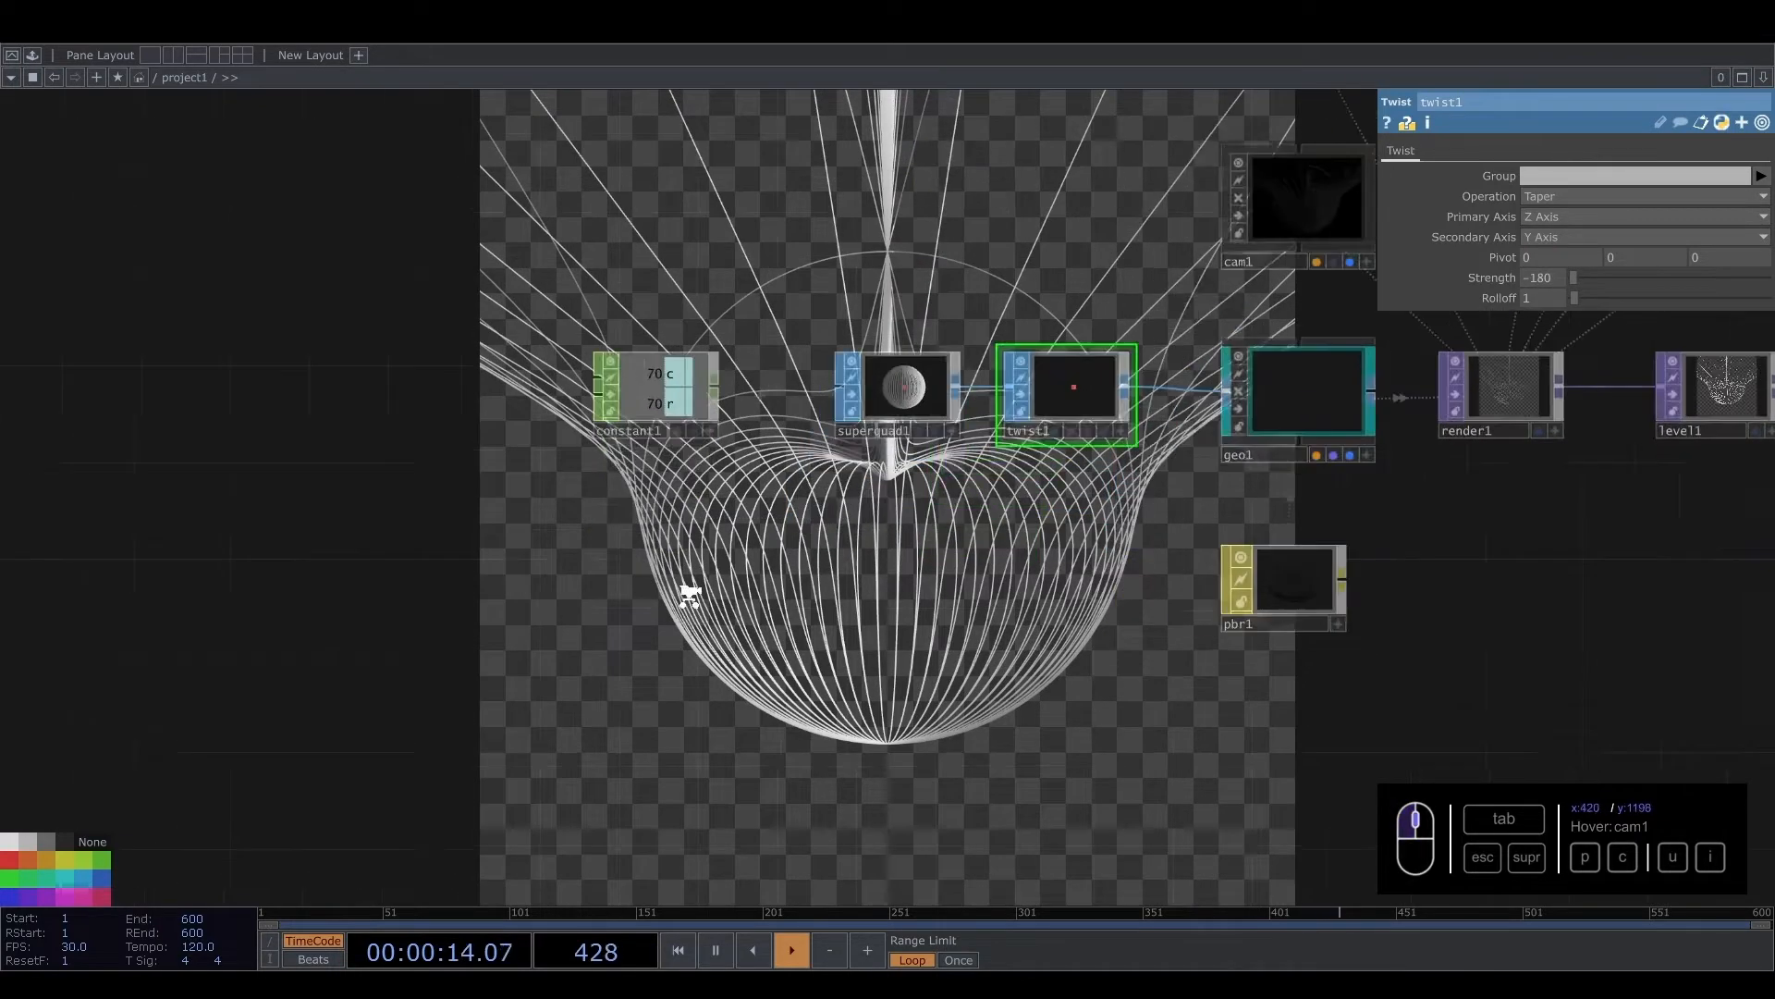
key(Tab)
click(398, 362)
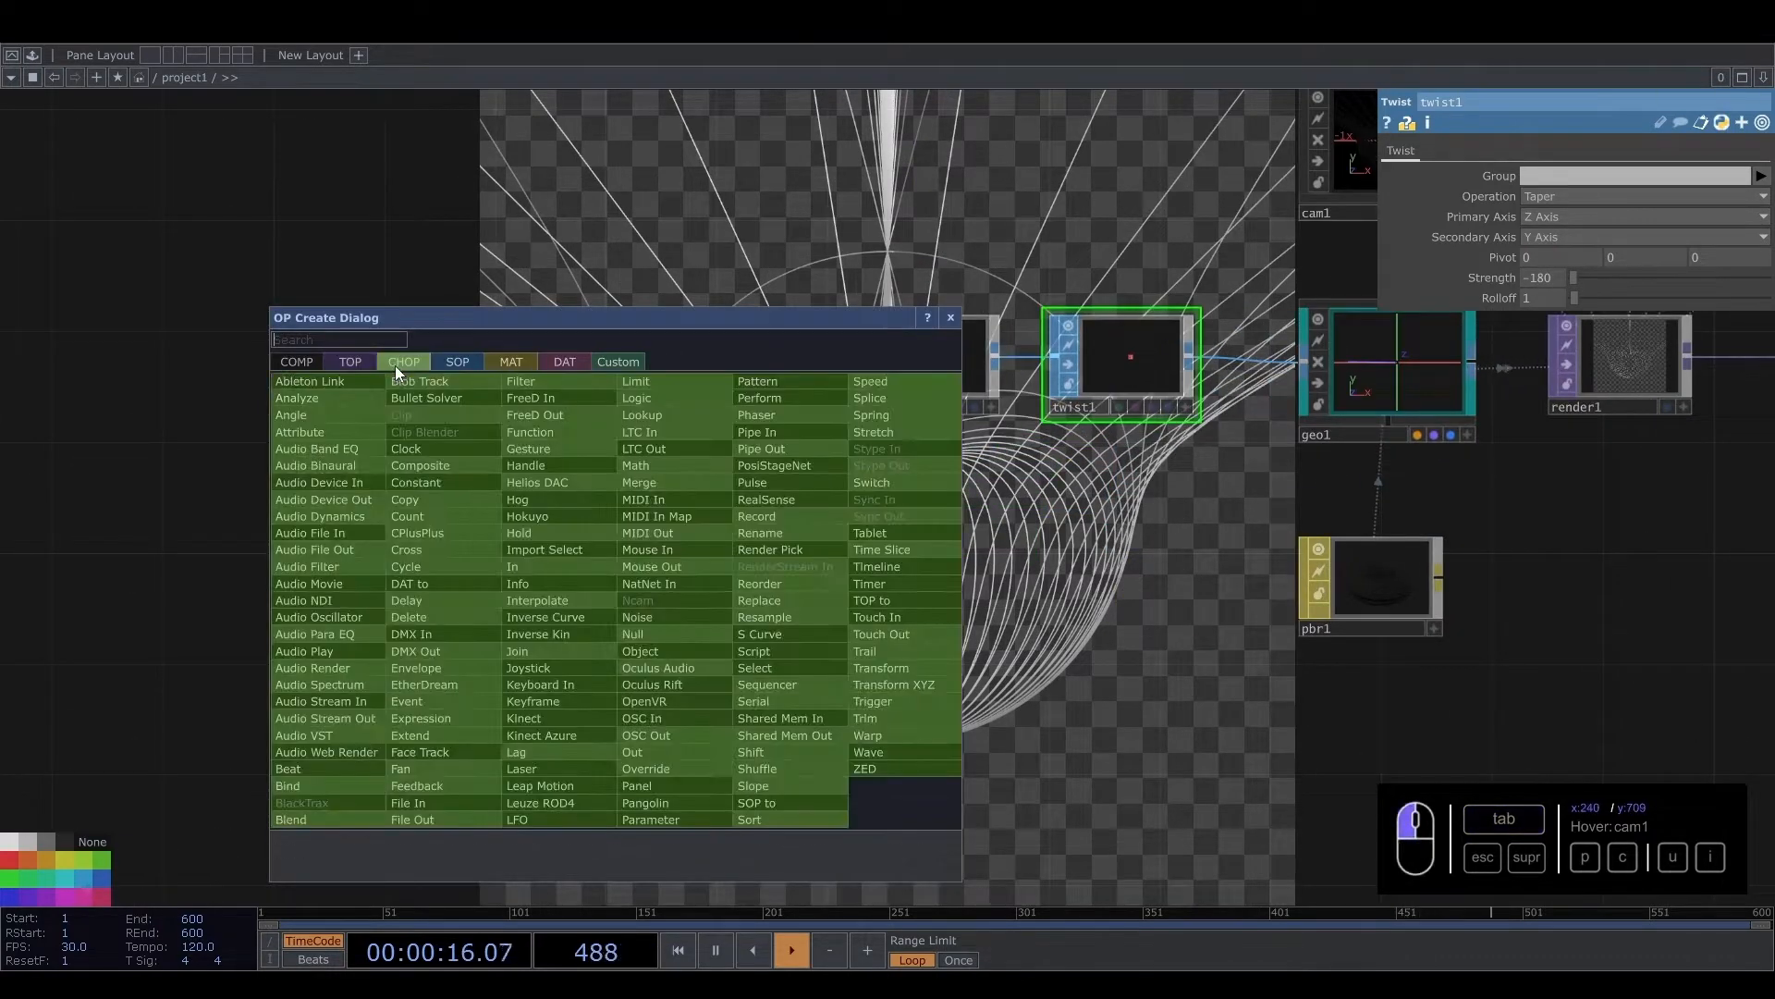
click(526, 814)
click(664, 644)
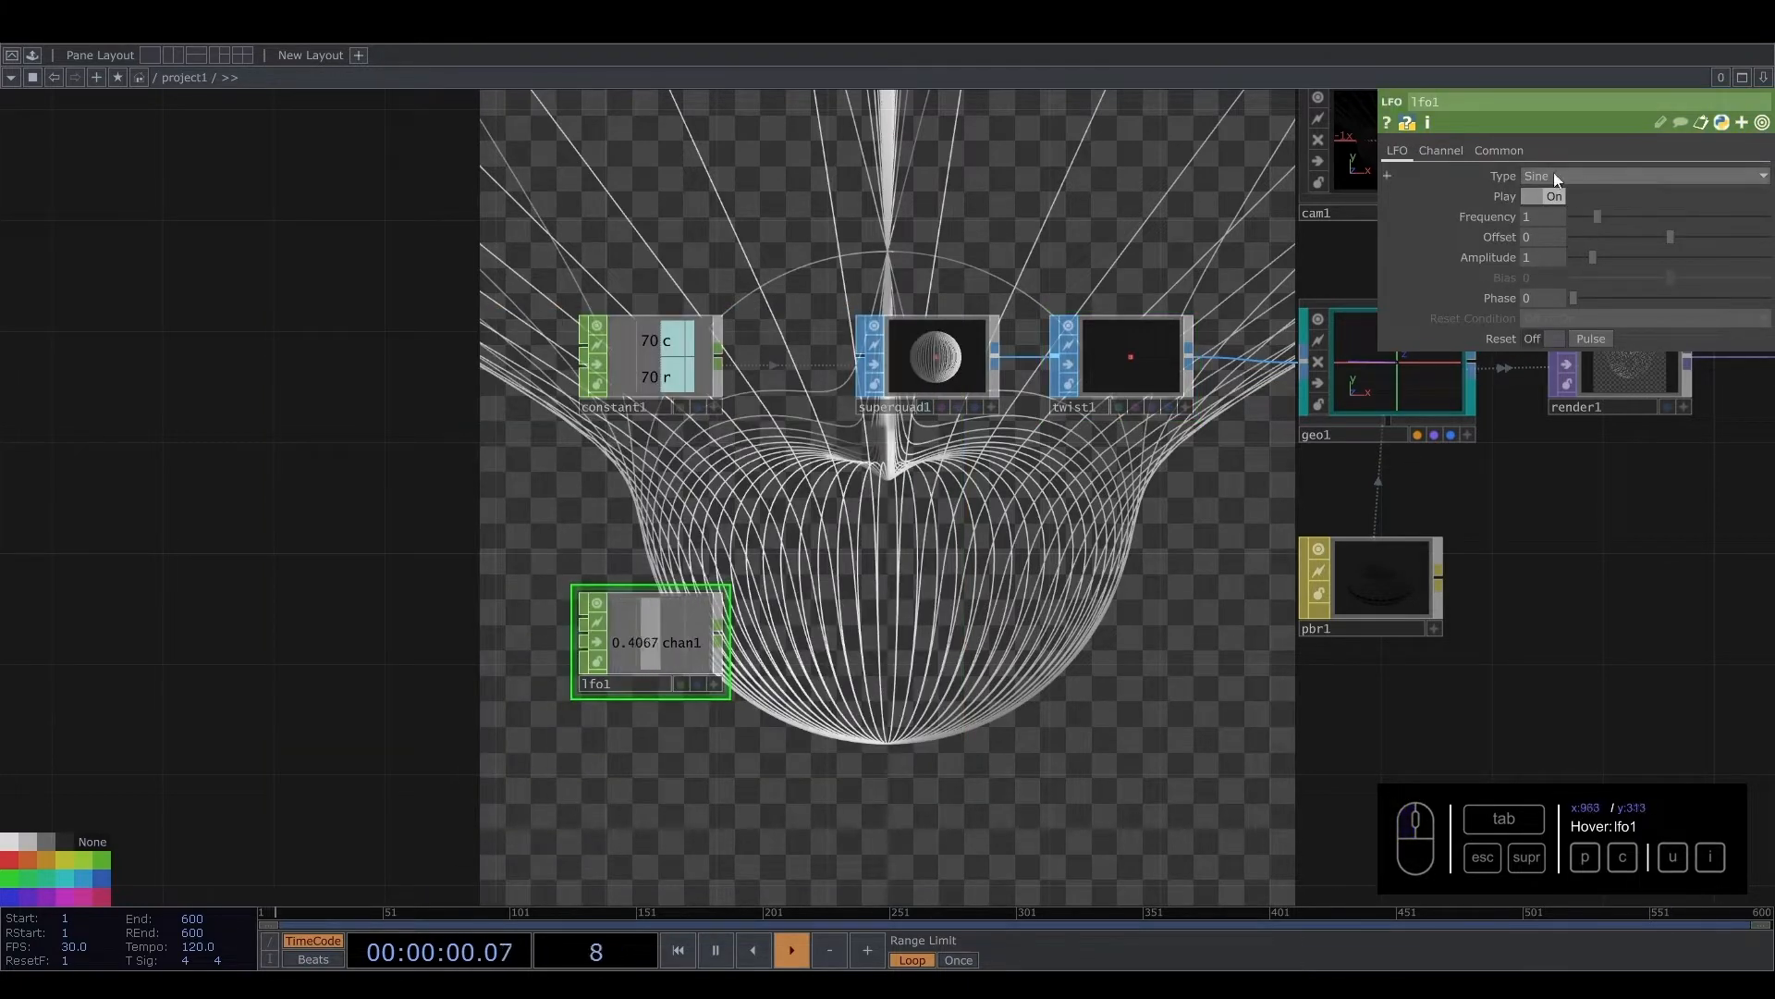
Add a Math CHOP connected after lfo1, followed by a Null CHOP
key(Tab)
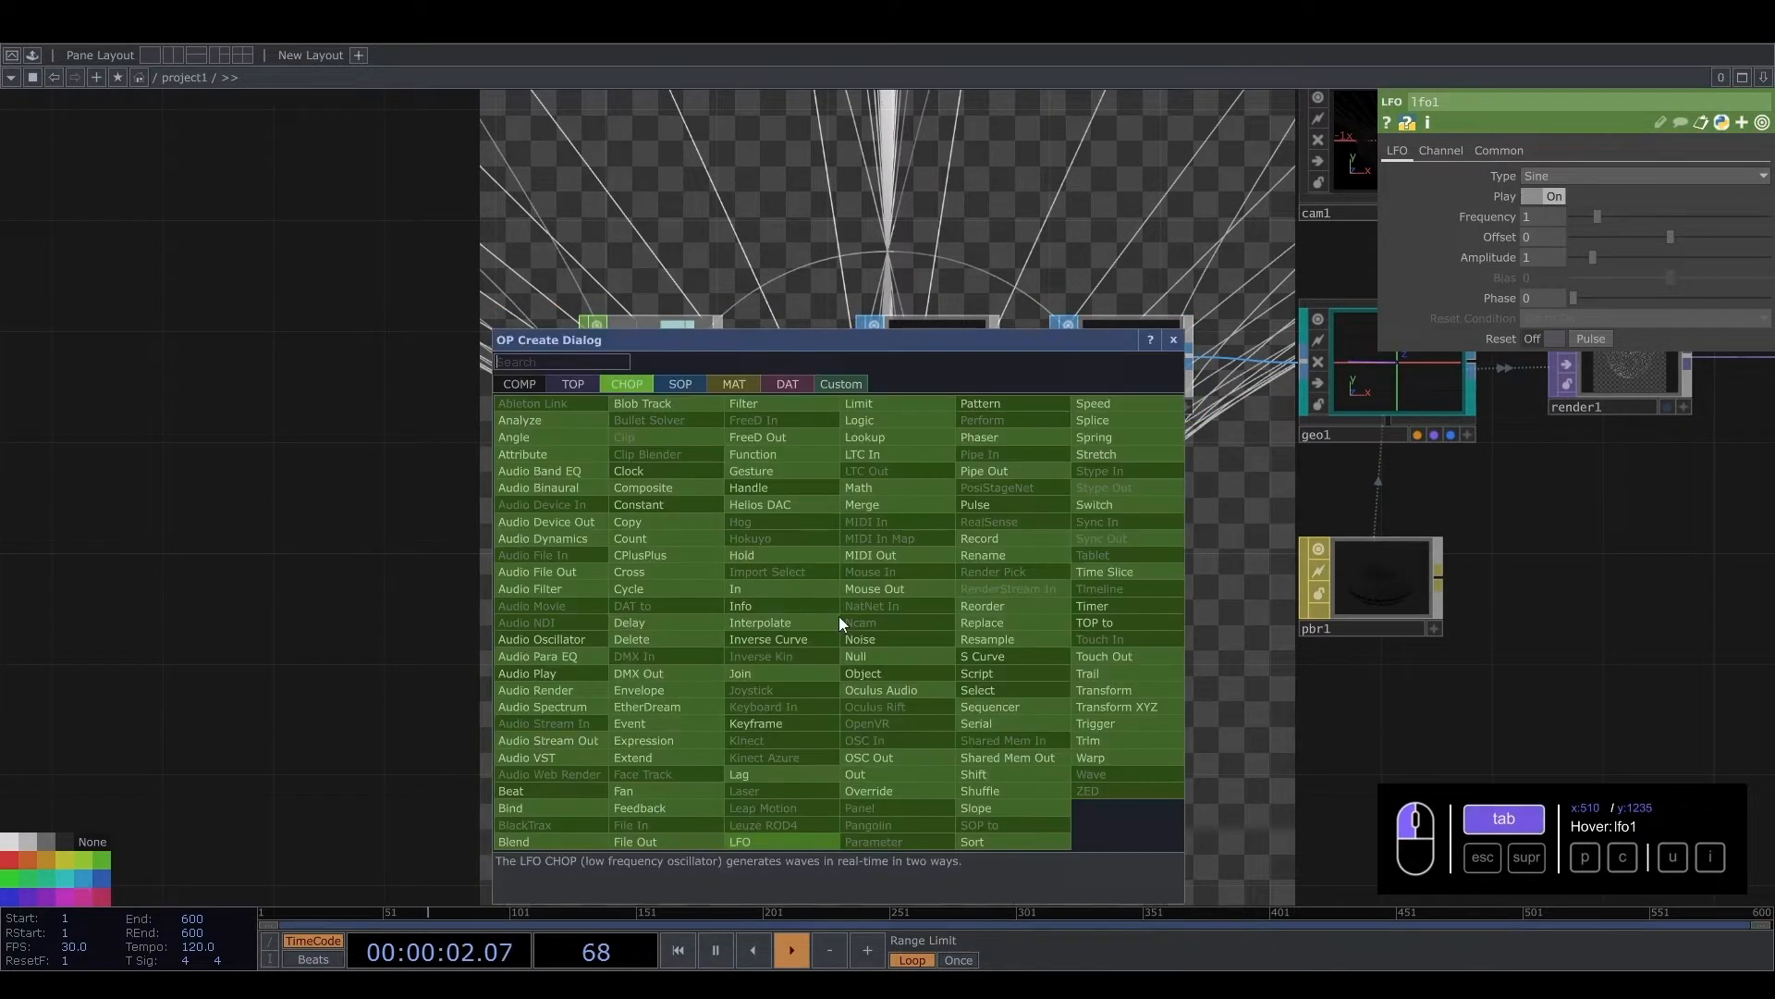
text(math)
click(880, 487)
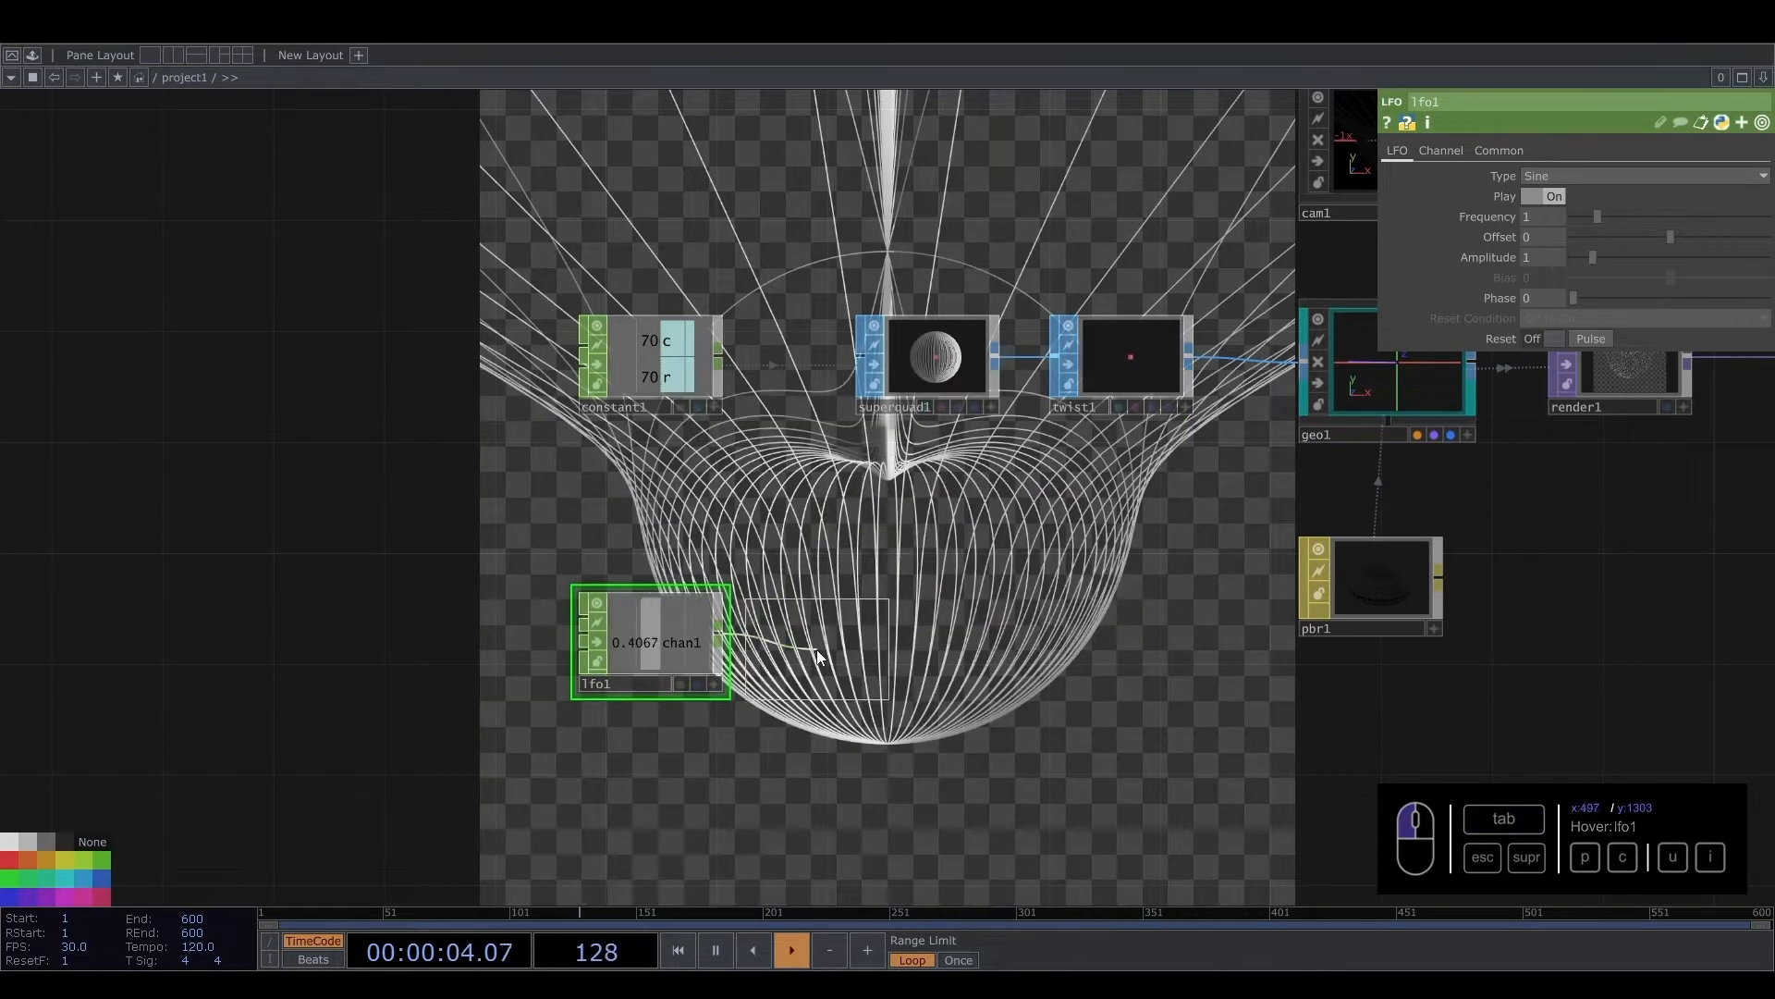
click(884, 640)
key(Tab)
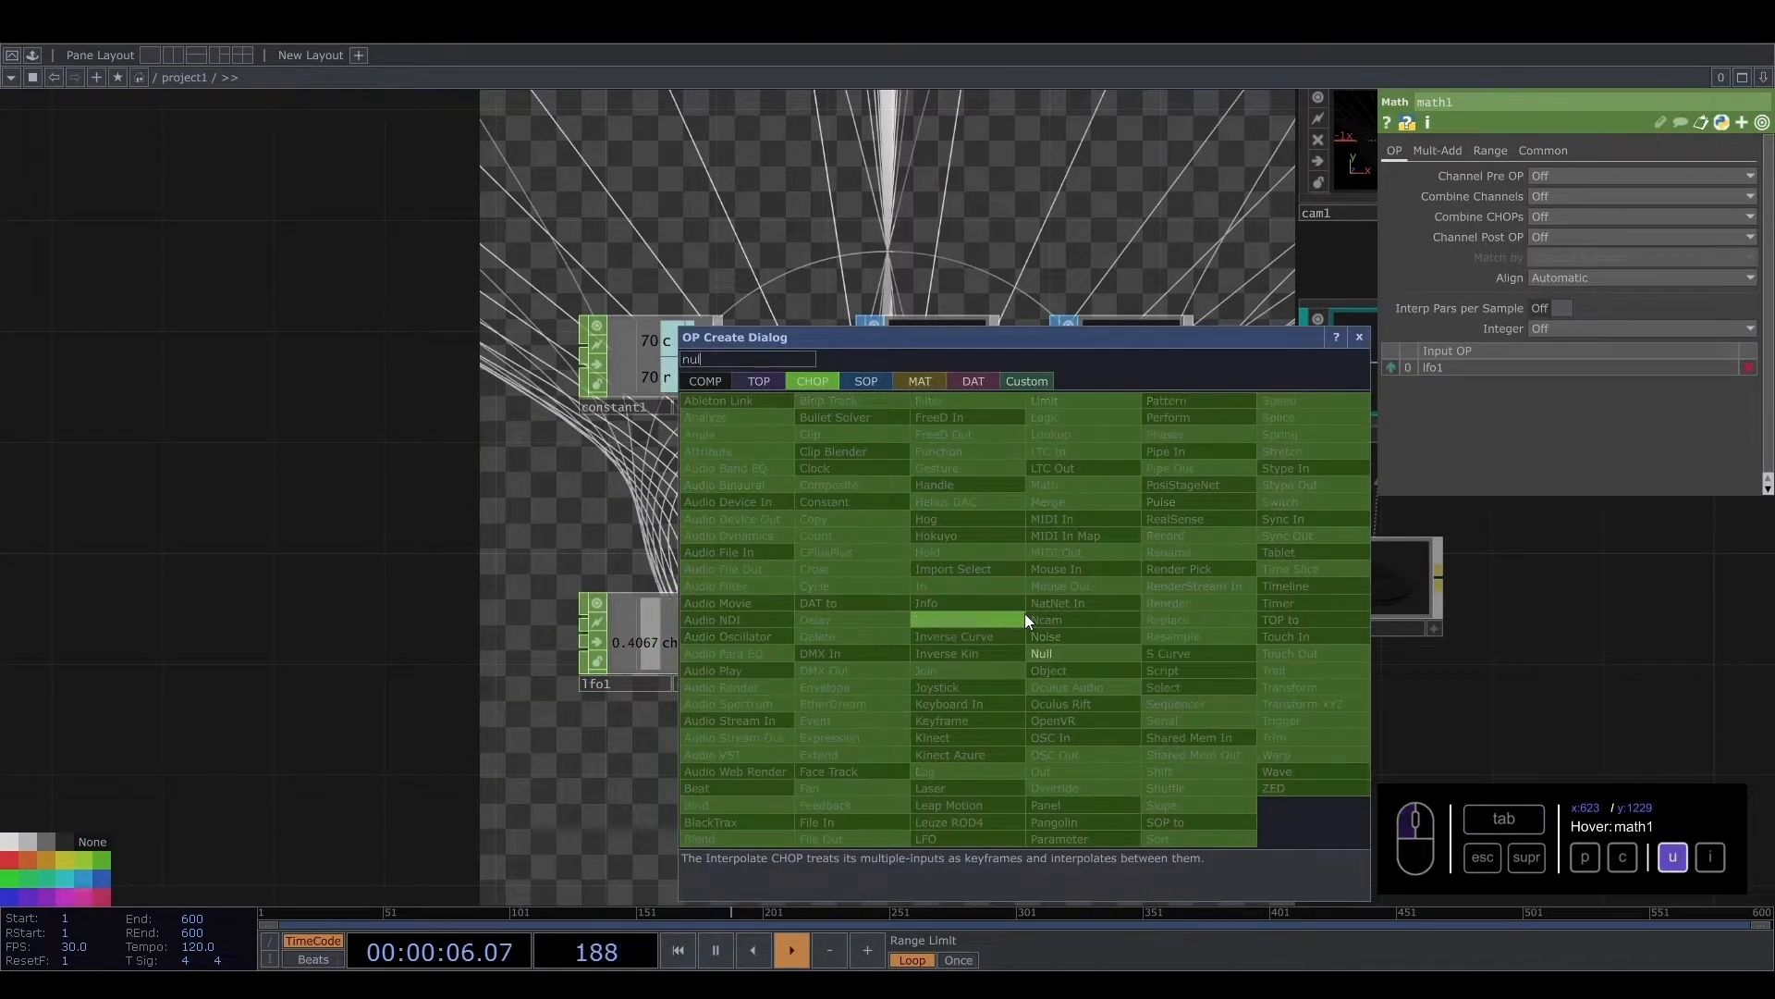
click(1063, 652)
click(1036, 633)
Drive twist1's strength with a reference to null1's chan1 channel
click(956, 379)
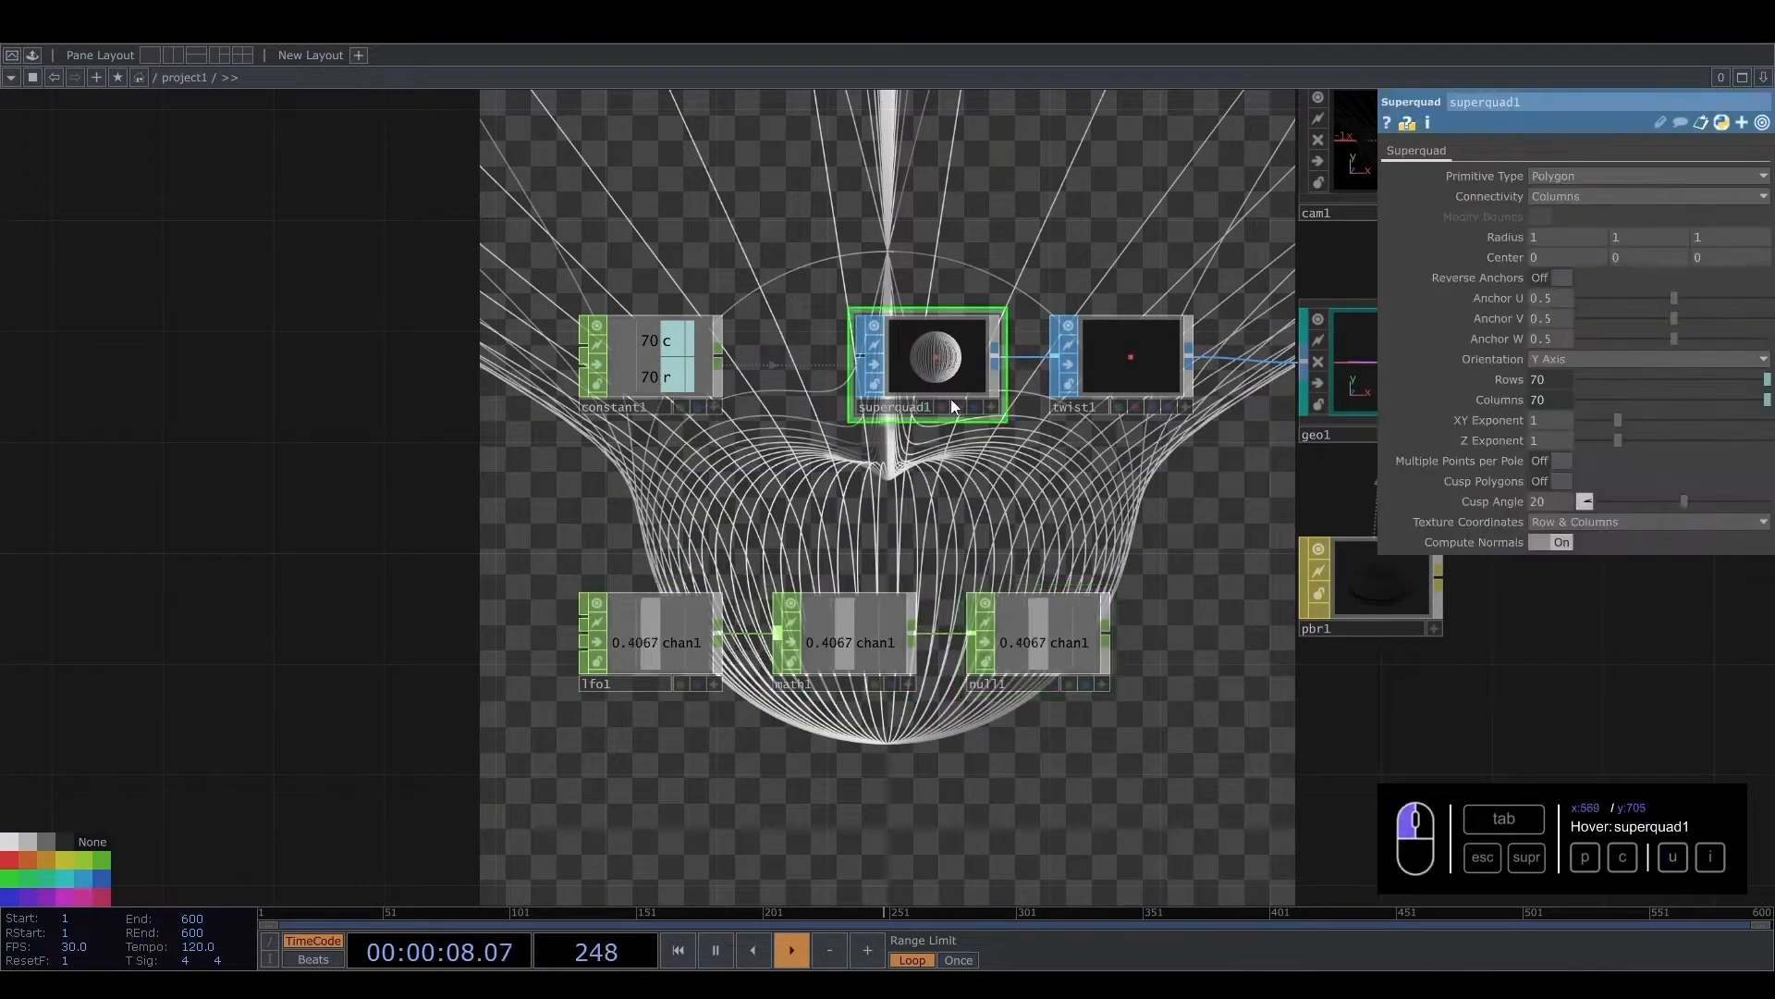
click(1102, 684)
click(1074, 412)
drag(1056, 638, 1549, 278)
Set the lower From Range value of math1 to -1
click(879, 619)
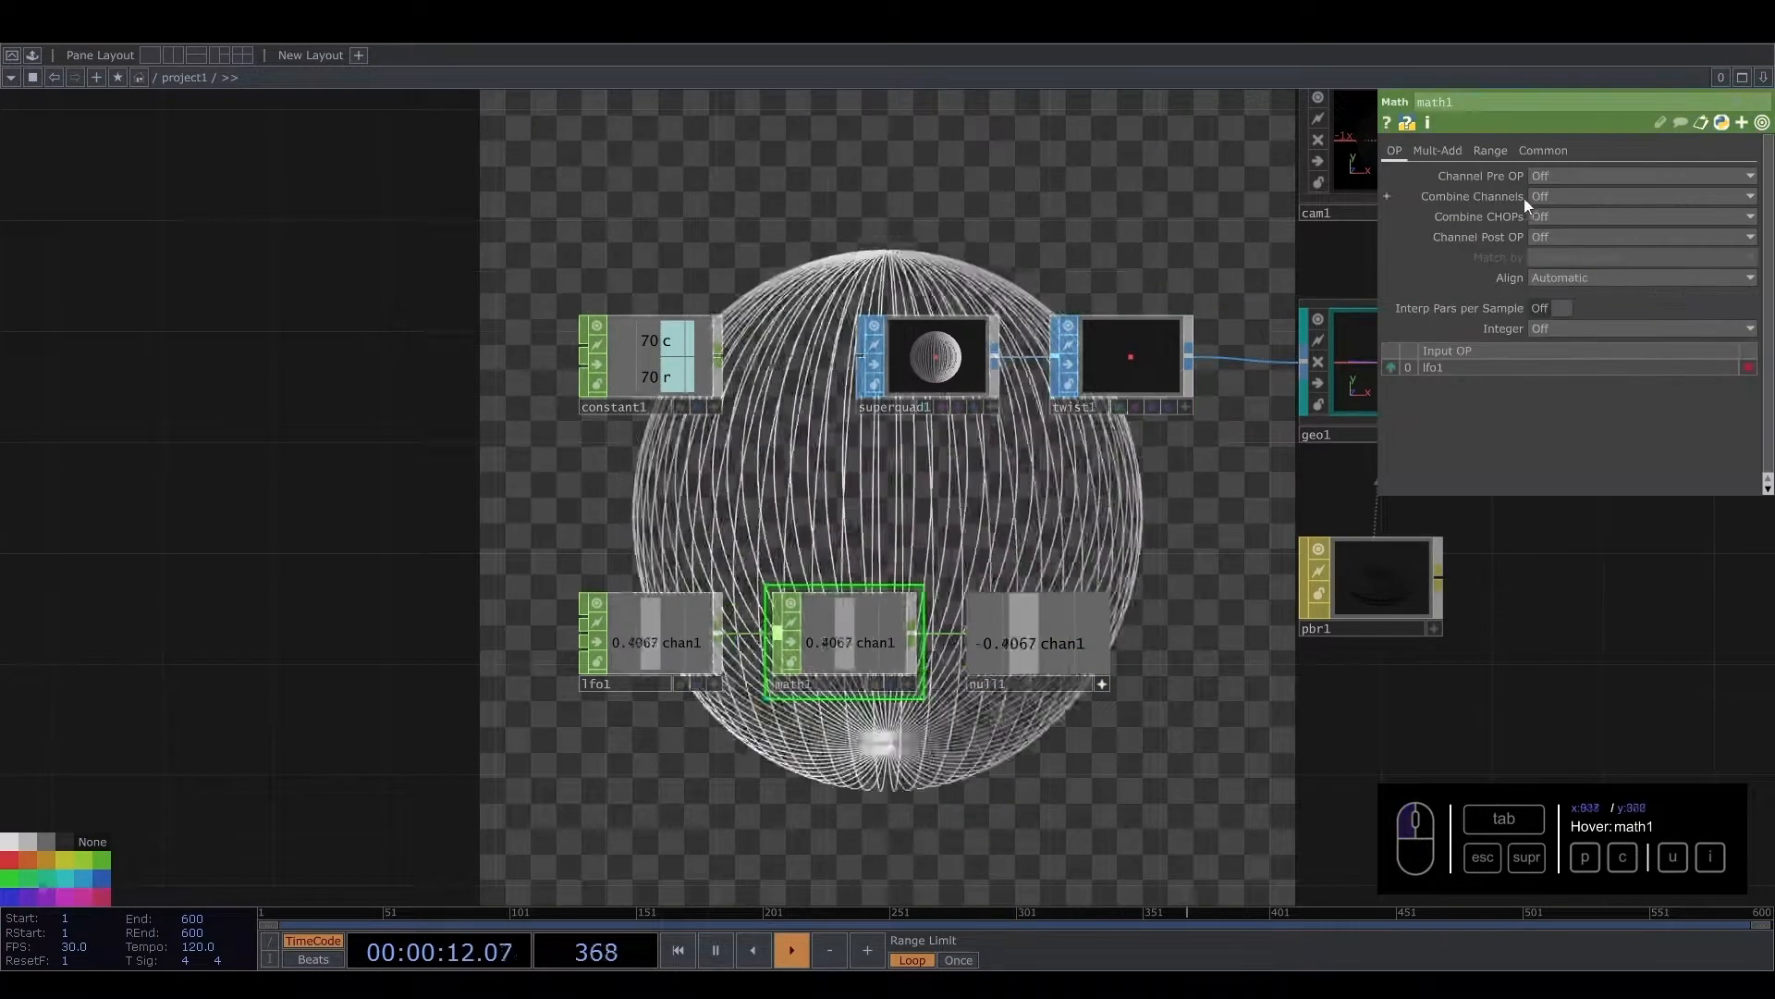
click(1496, 146)
drag(1553, 177, 1485, 174)
text(-1)
drag(484, 720, 486, 698)
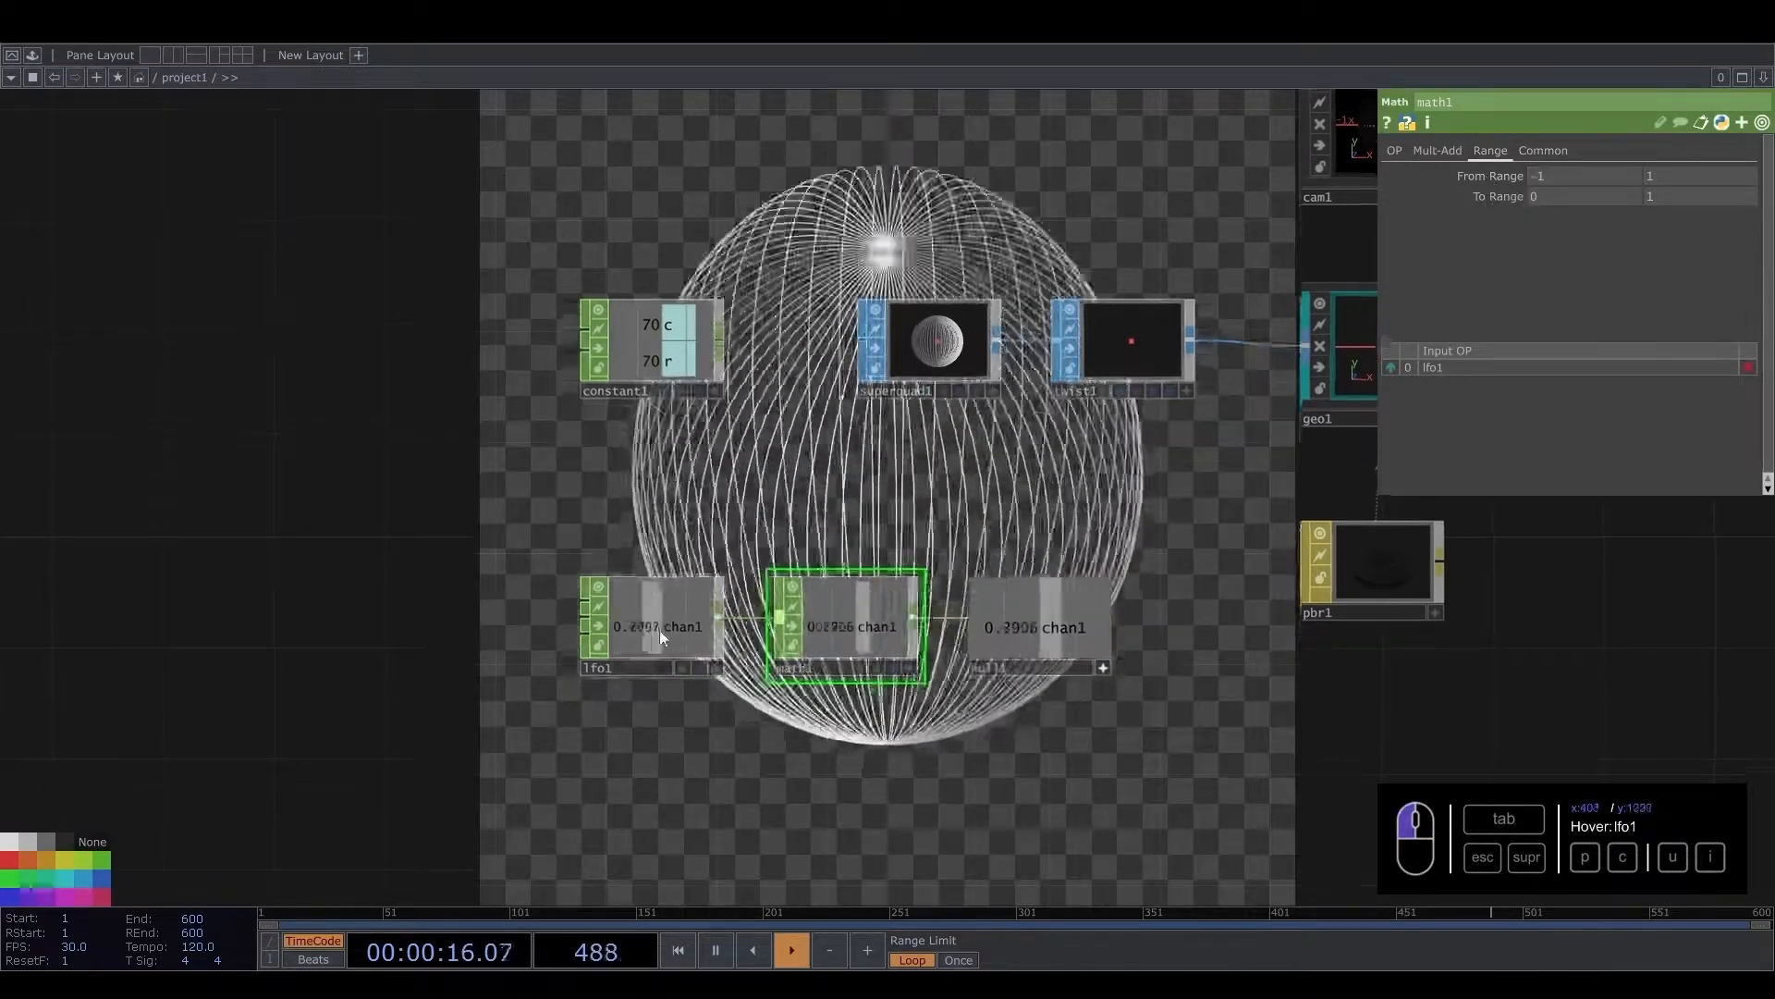
Set math1's To Range to -180 and 180
drag(1555, 200, 1261, 226)
text(-180)
key(Tab)
text(189)
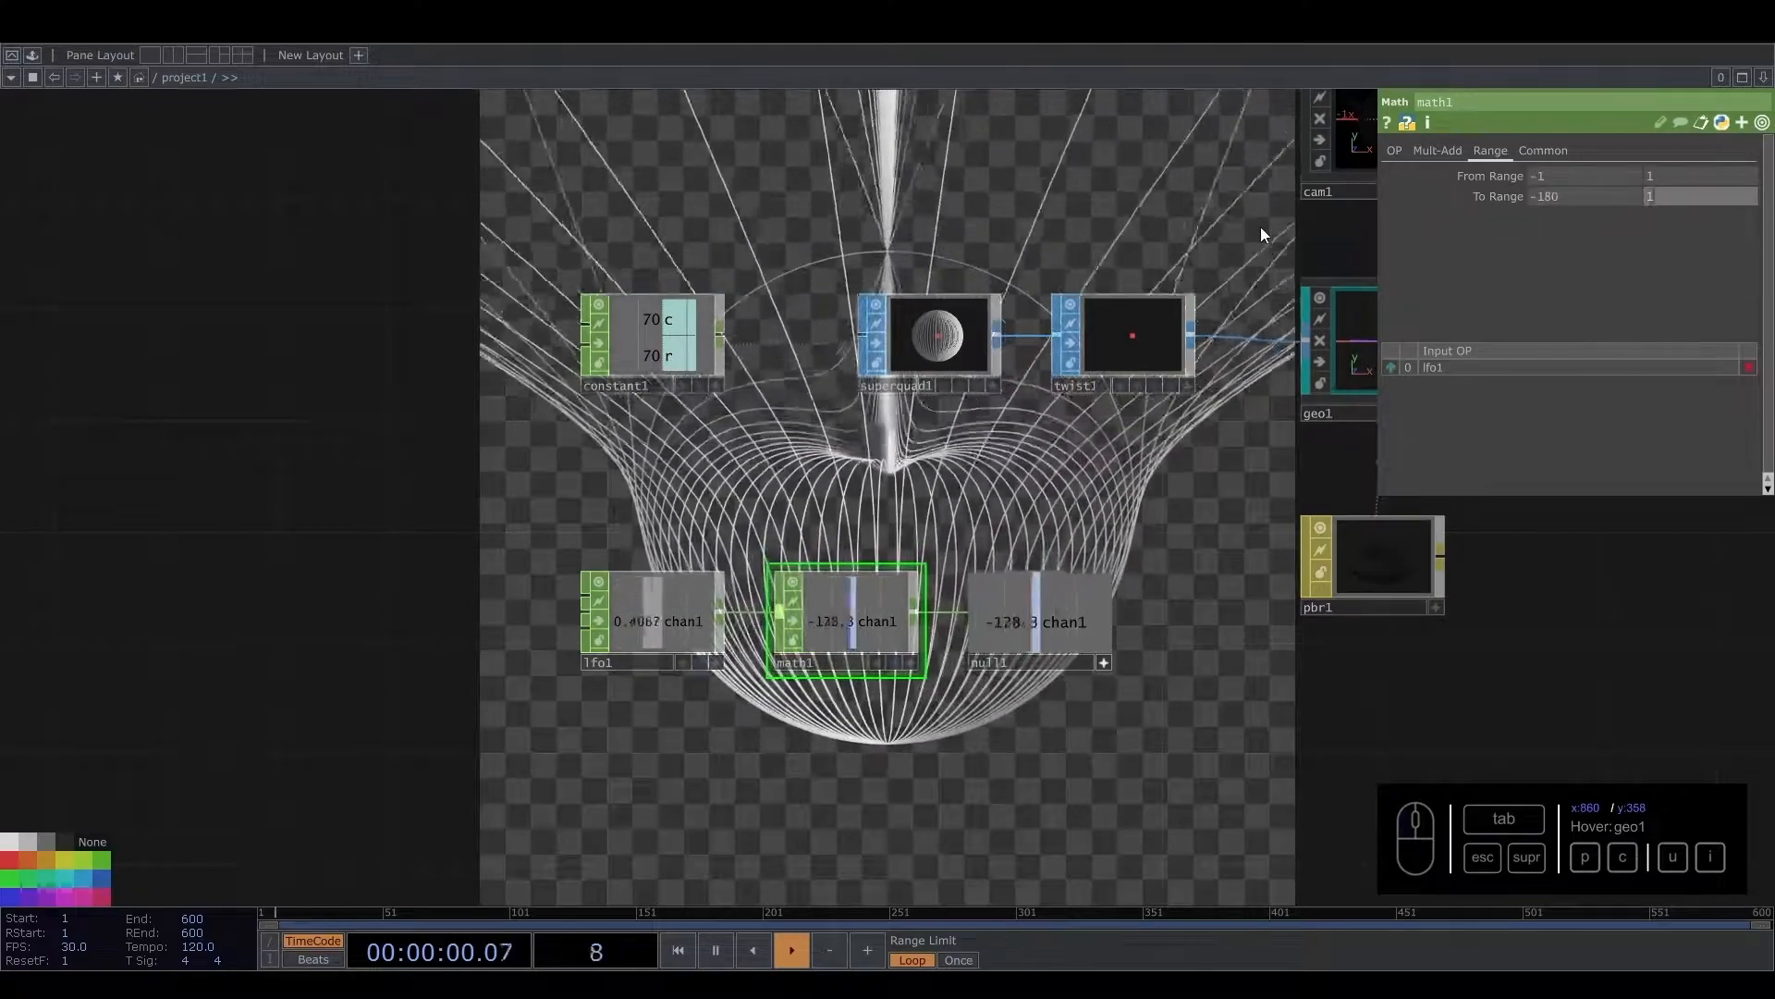
key(BackSpace)
text(0)
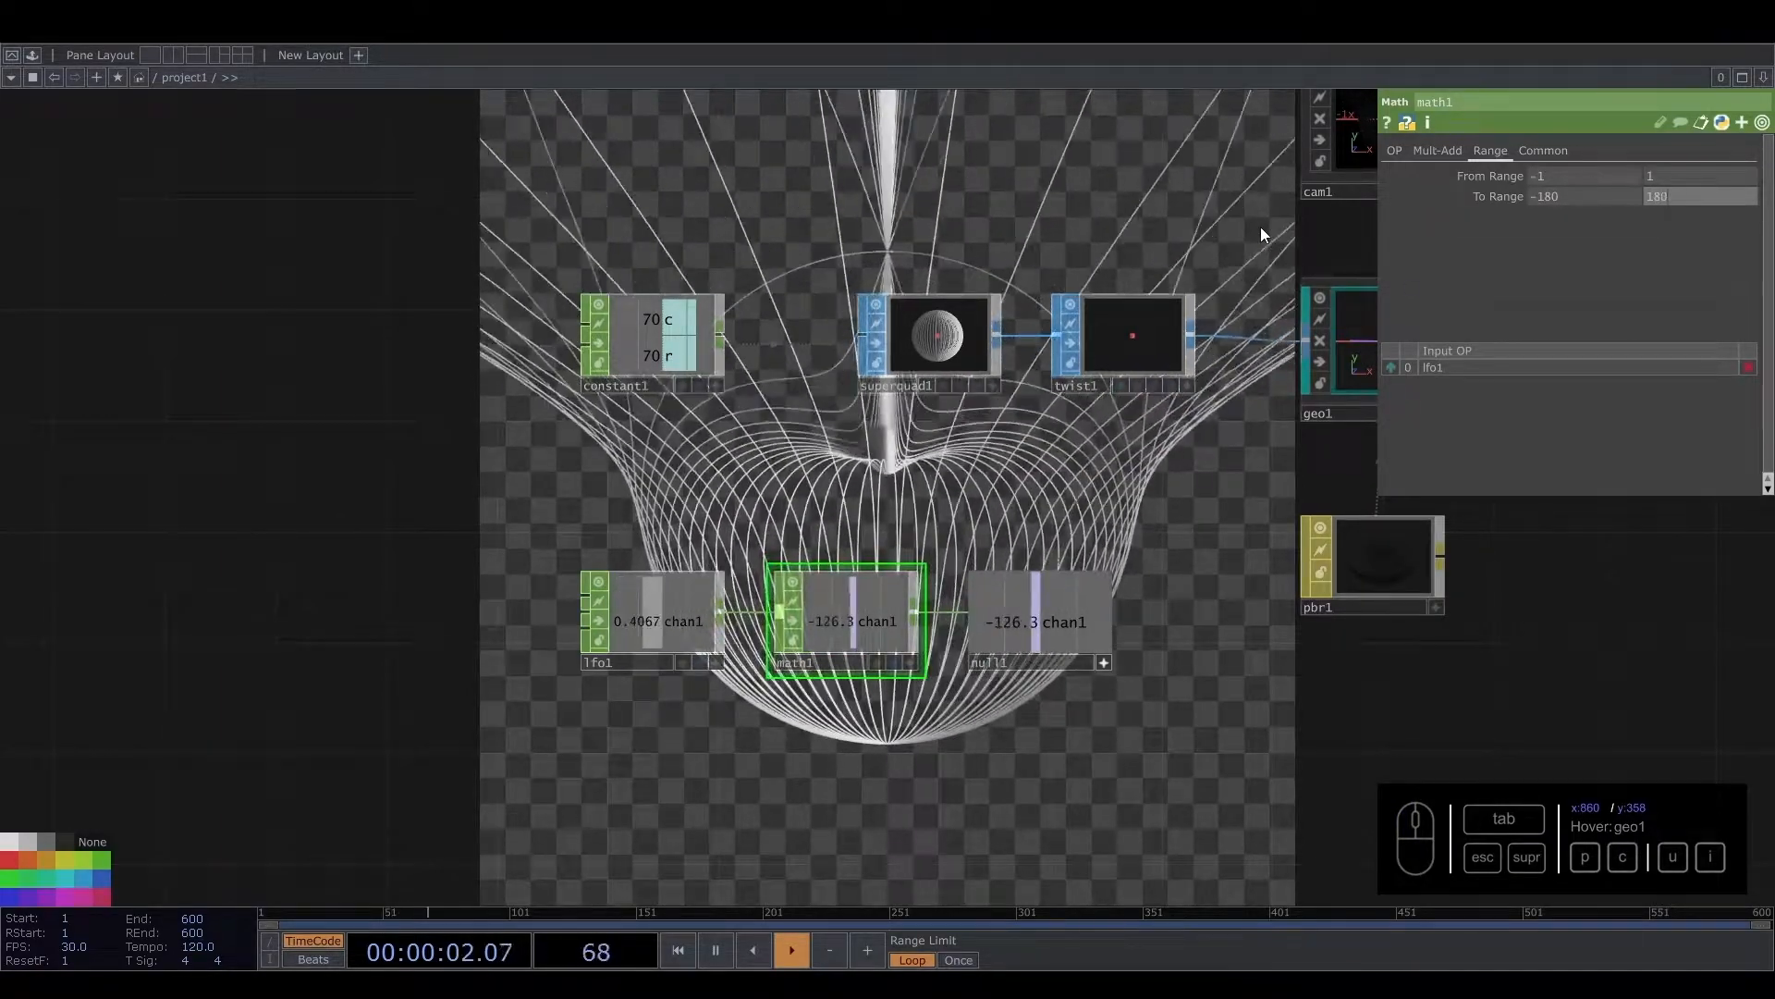
Slow lfo1 to a frequency of 0.12 and scrub the timeline between its start and end to compare the animation
click(681, 618)
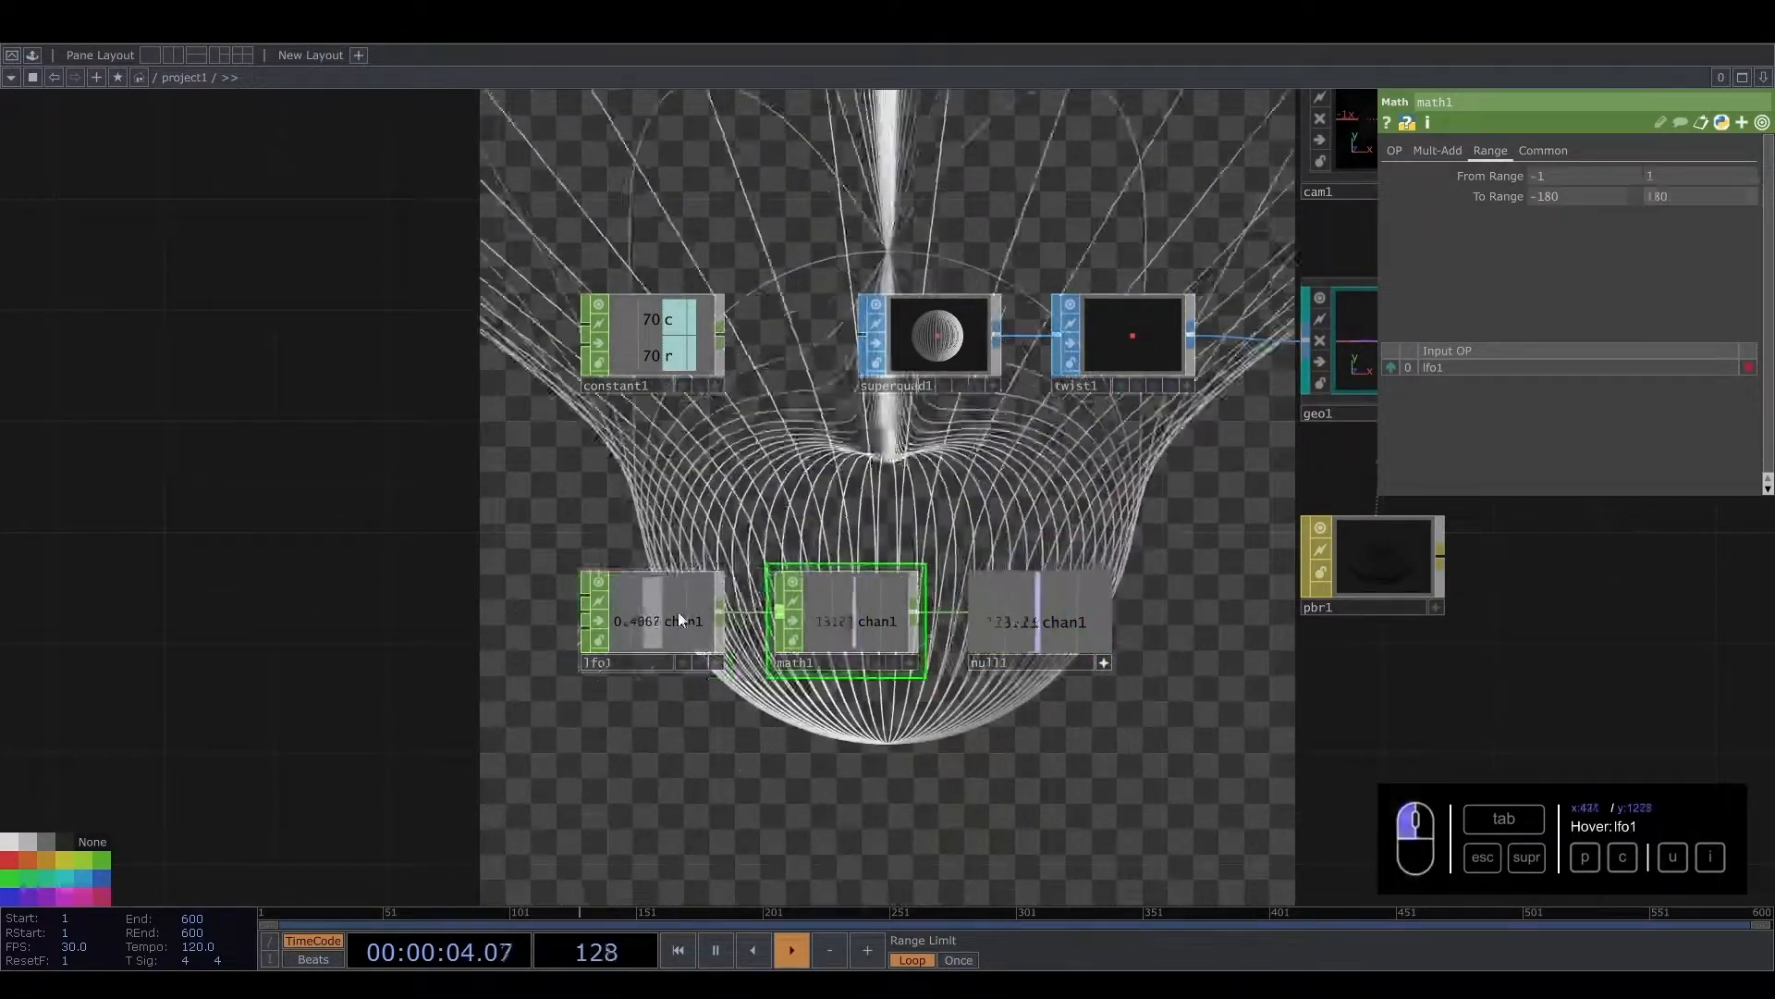
drag(1597, 221, 1568, 227)
drag(1006, 486, 1009, 530)
drag(1579, 218, 1581, 219)
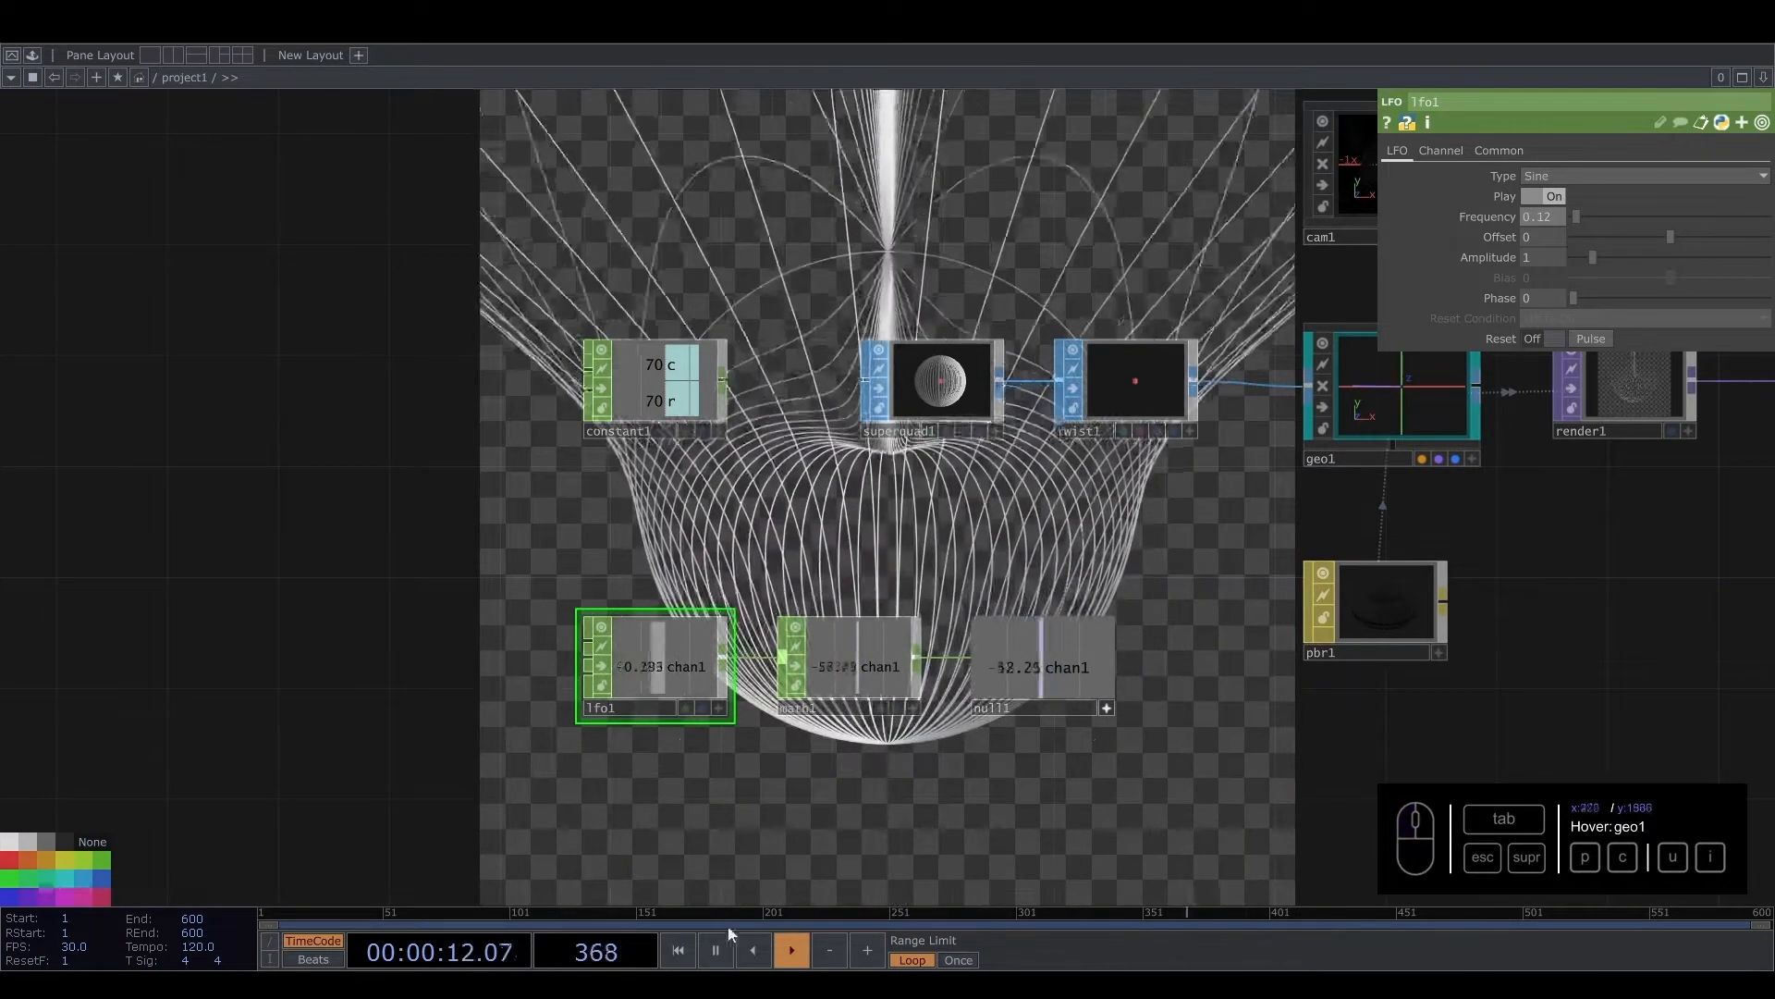
drag(306, 913, 301, 913)
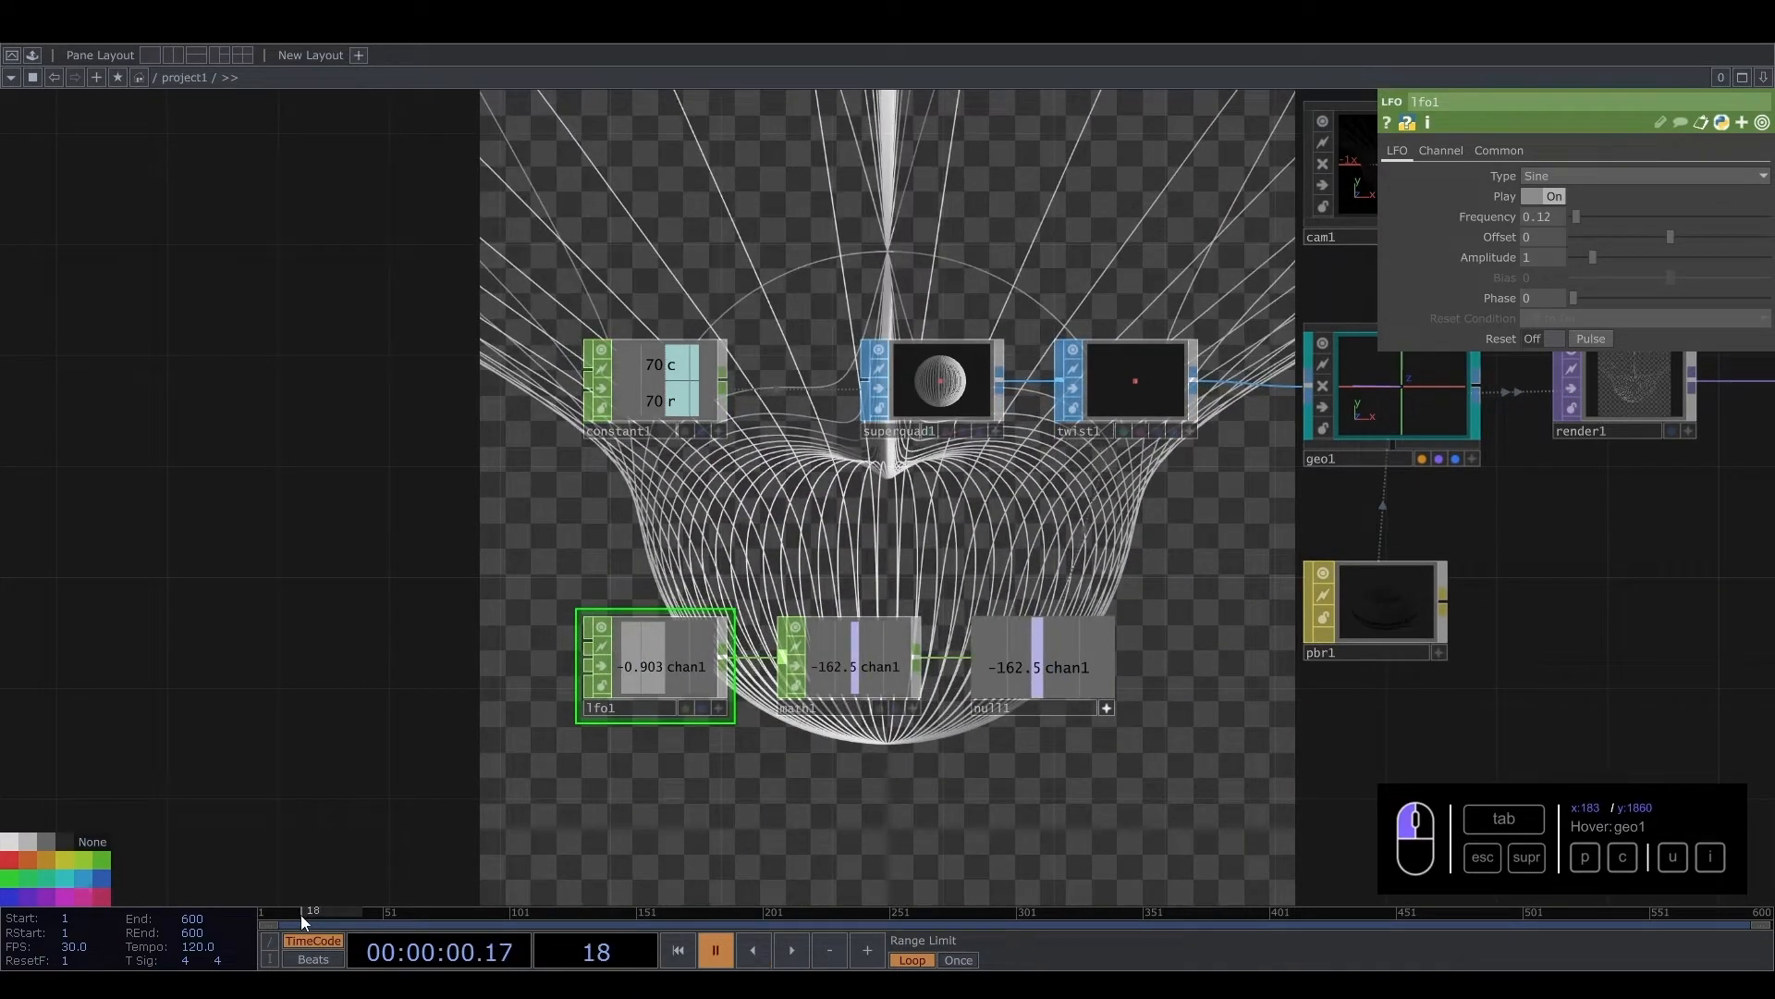
click(1683, 912)
drag(1682, 913, 865, 865)
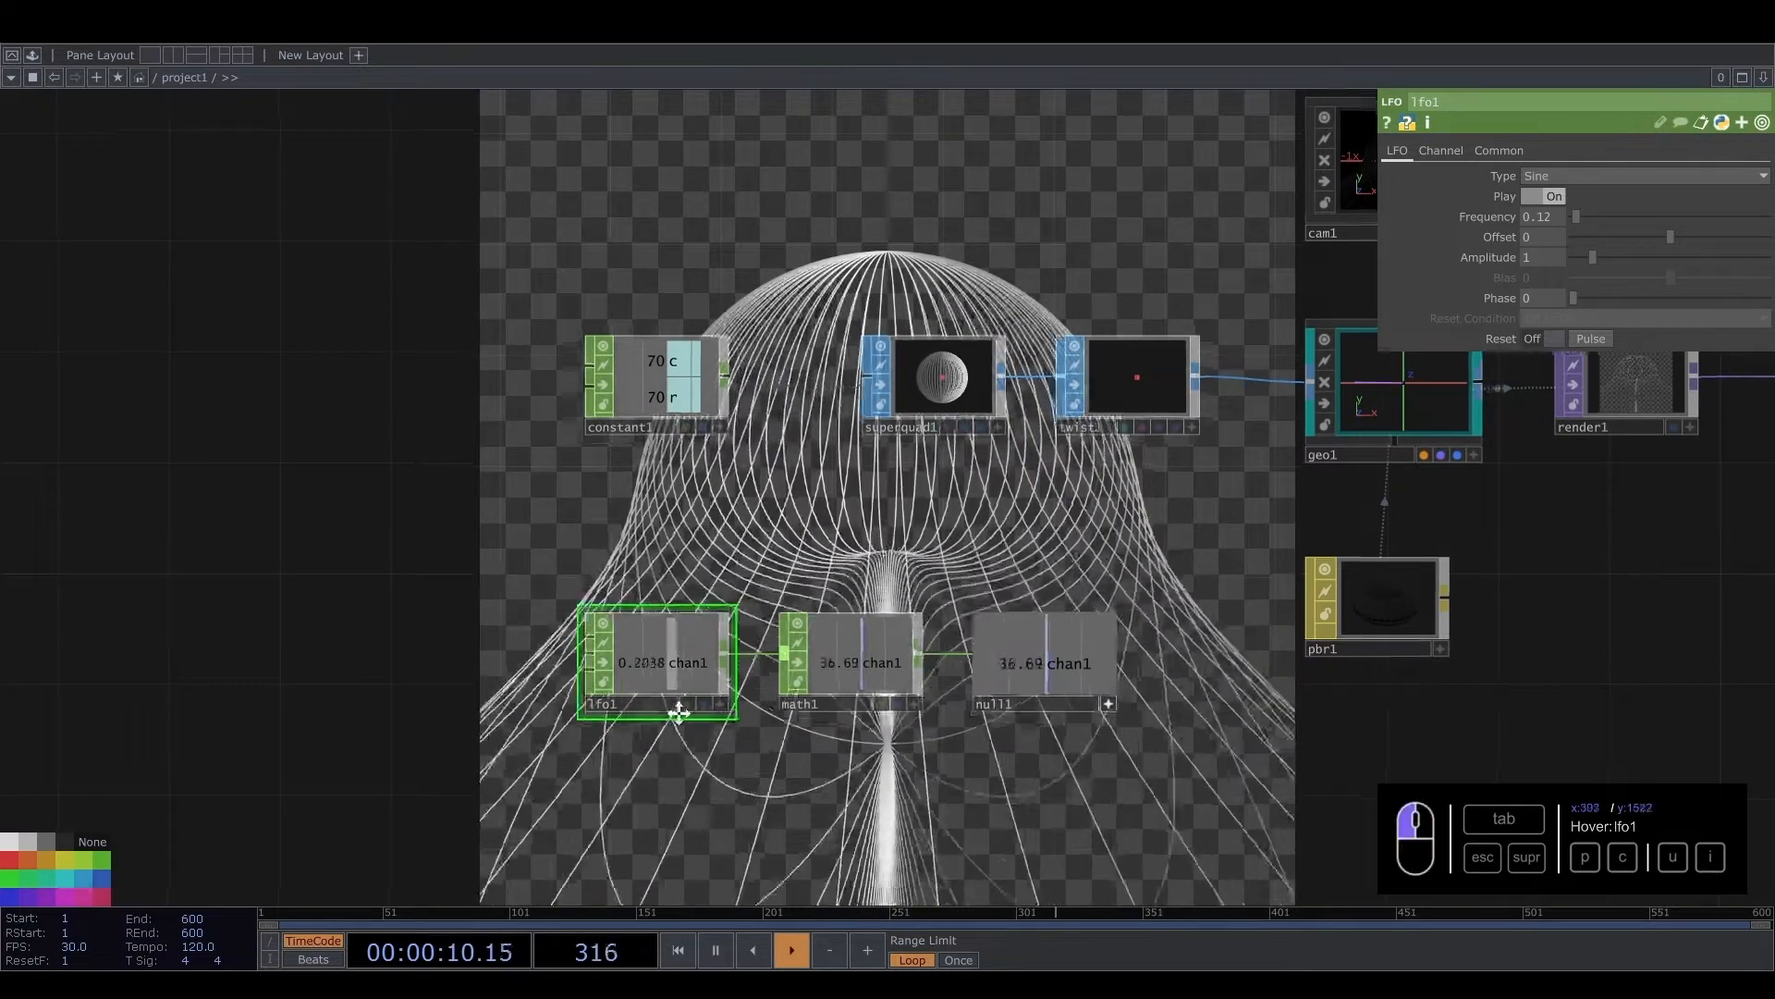
Insert a Transform TOP on the connection between level1 and out1
drag(678, 718, 691, 508)
scroll(740, 555, down, 5)
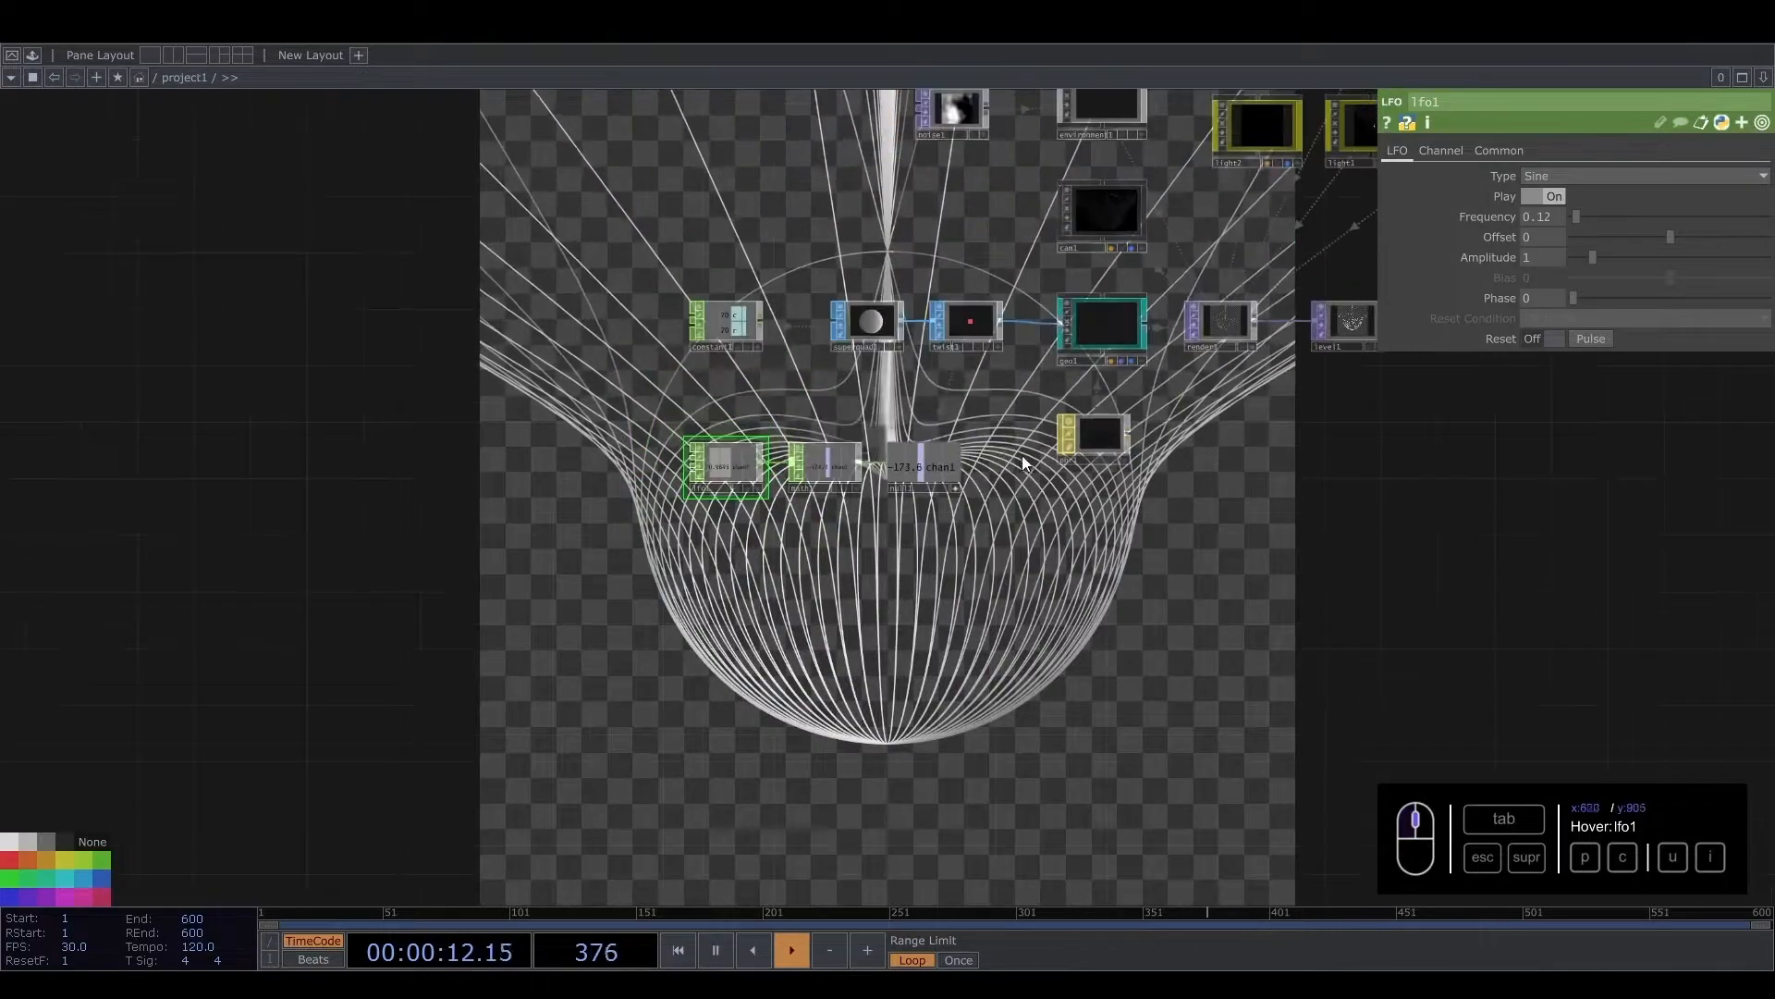
drag(793, 570, 939, 470)
scroll(713, 536, up, 3)
drag(684, 547, 19, 731)
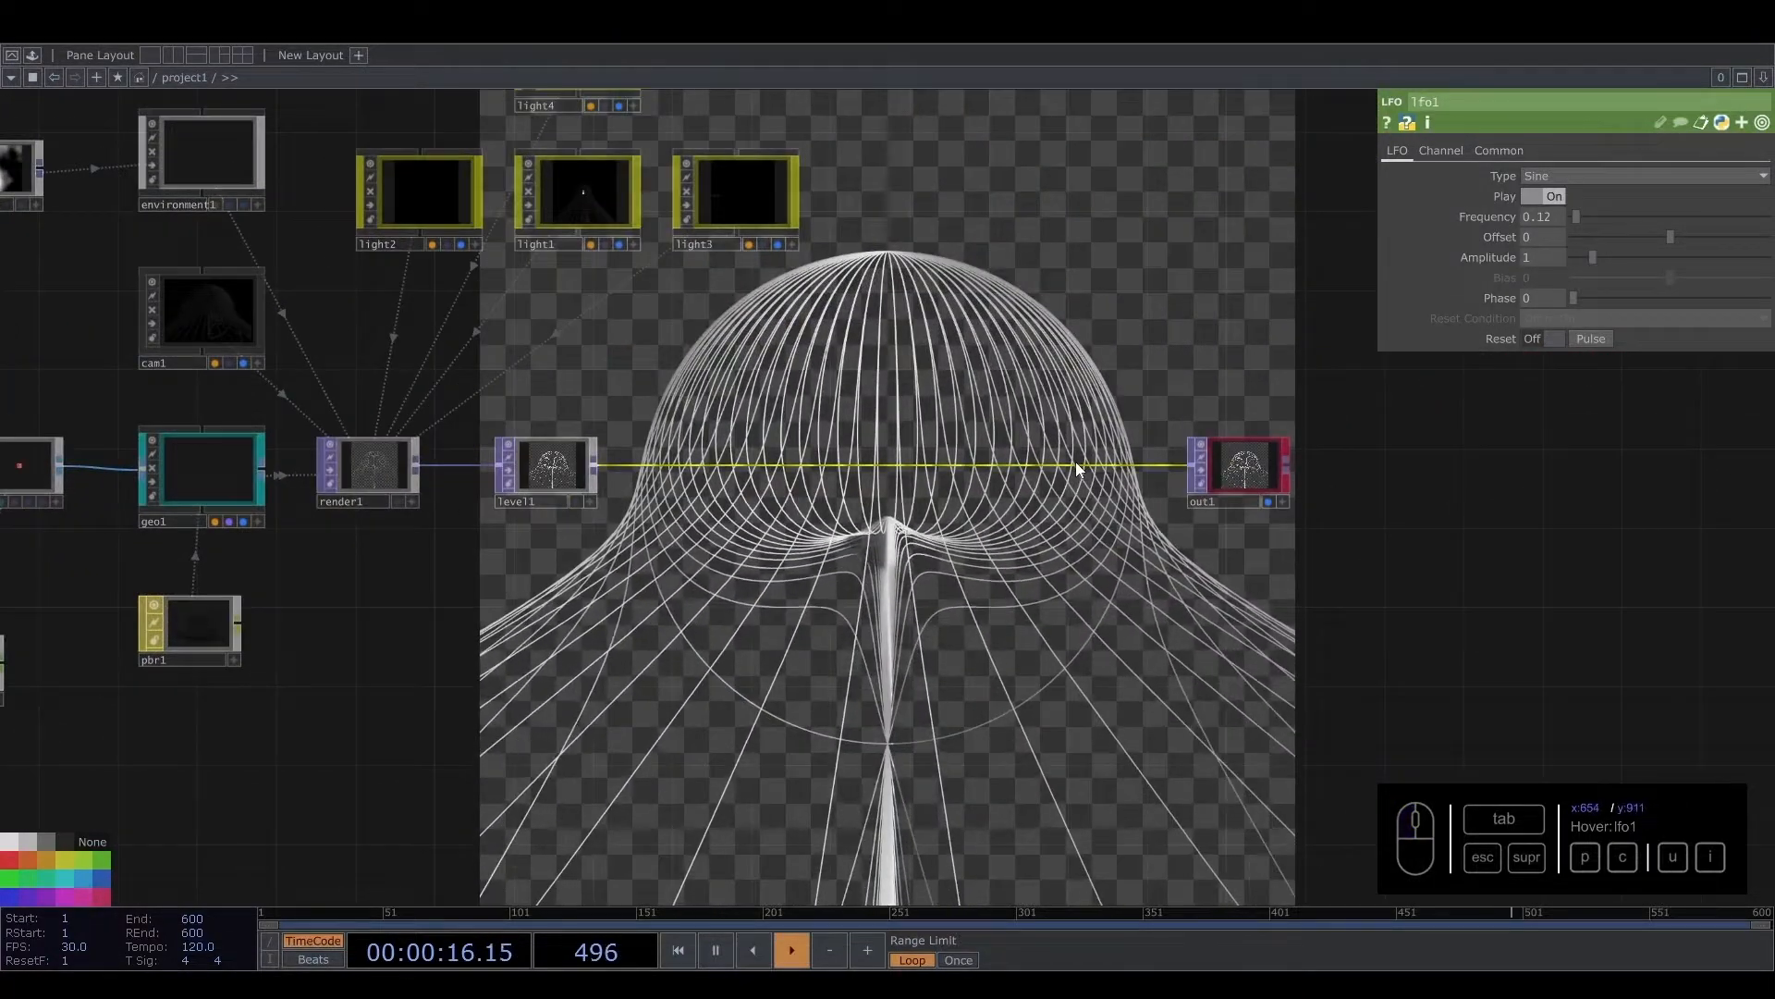
right_click(1075, 462)
click(1100, 443)
click(1244, 503)
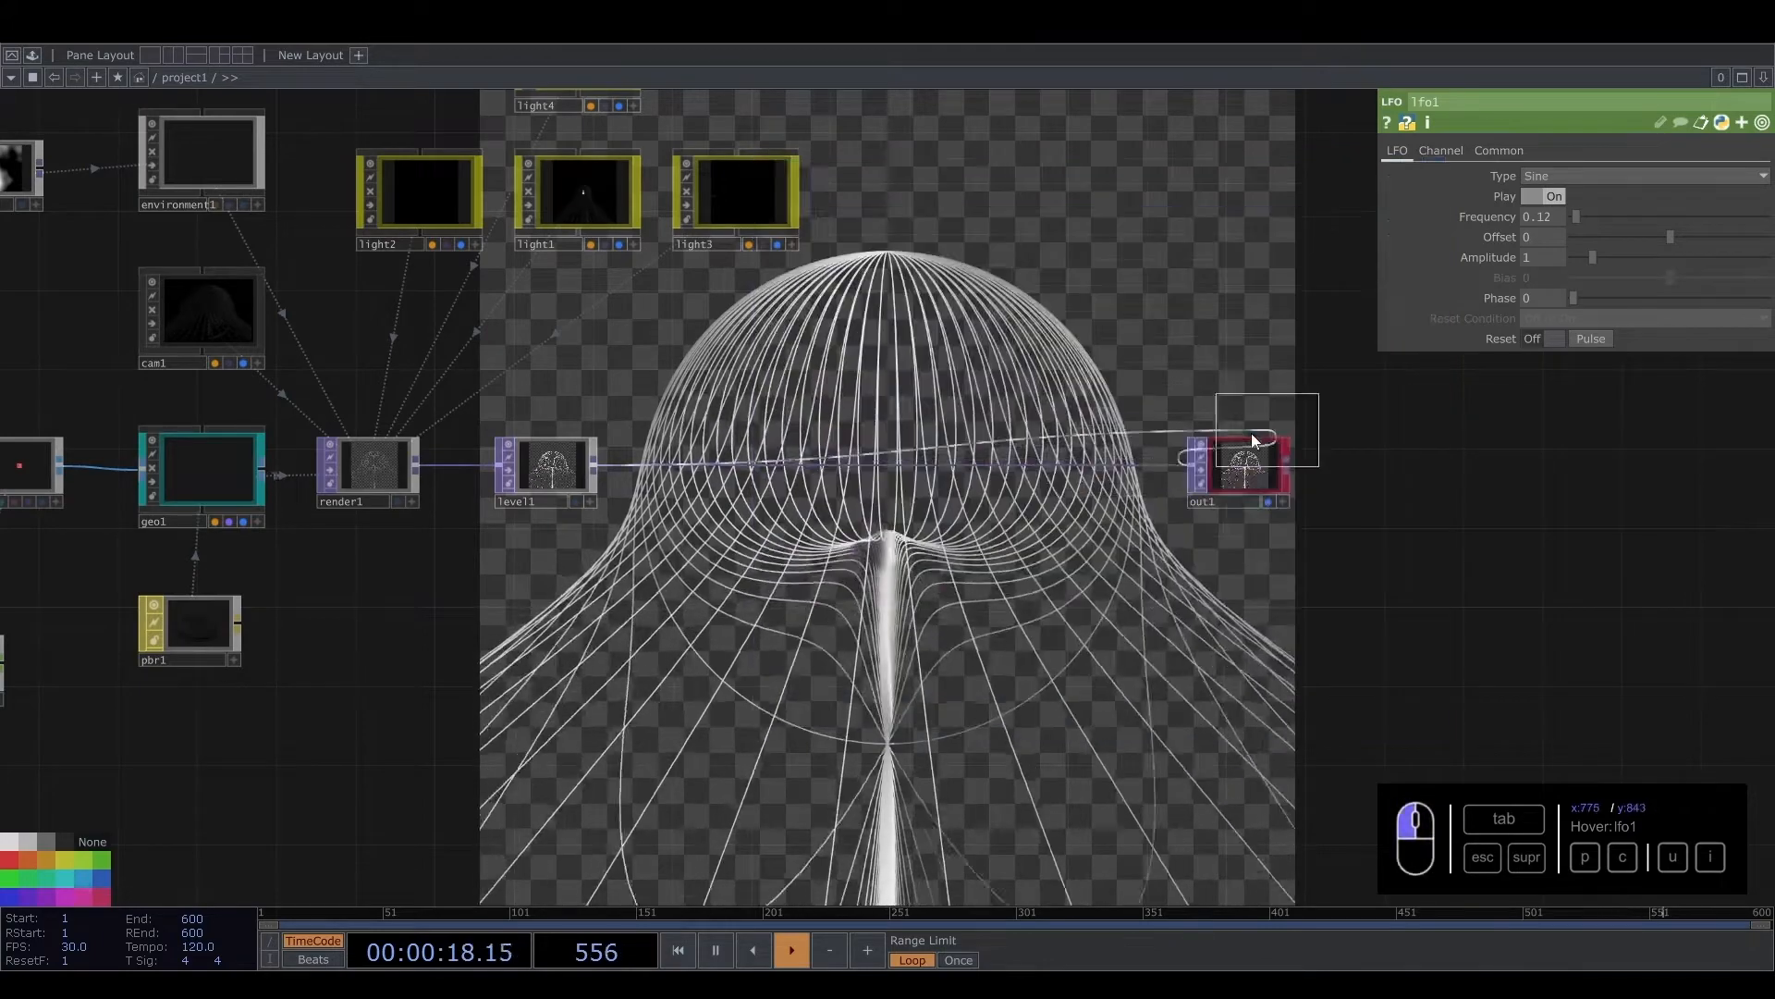
click(1090, 461)
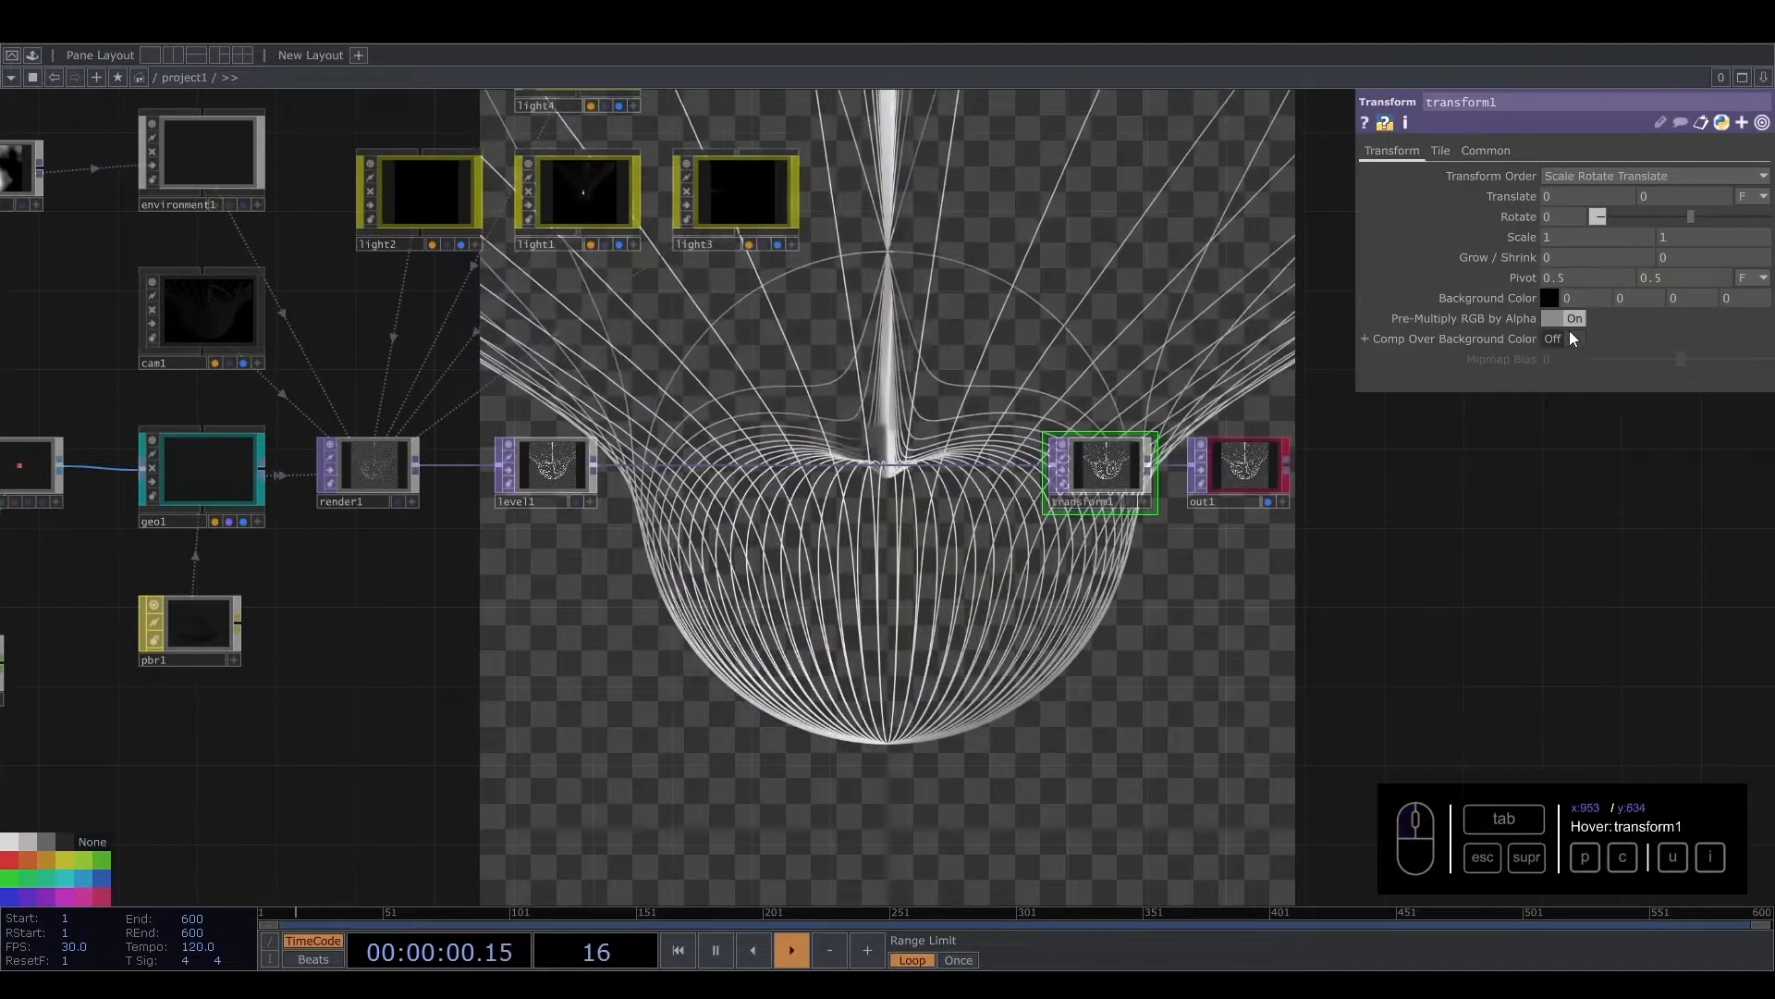
Set transform1's background color alpha to 1 and turn on Comp Over Background Color
click(1738, 298)
text(1)
key(Return)
Add a Timeline CHOP below lfo1 and enable its End channel
scroll(879, 540, down, 4)
drag(1010, 555, 1500, 457)
scroll(891, 562, up, 5)
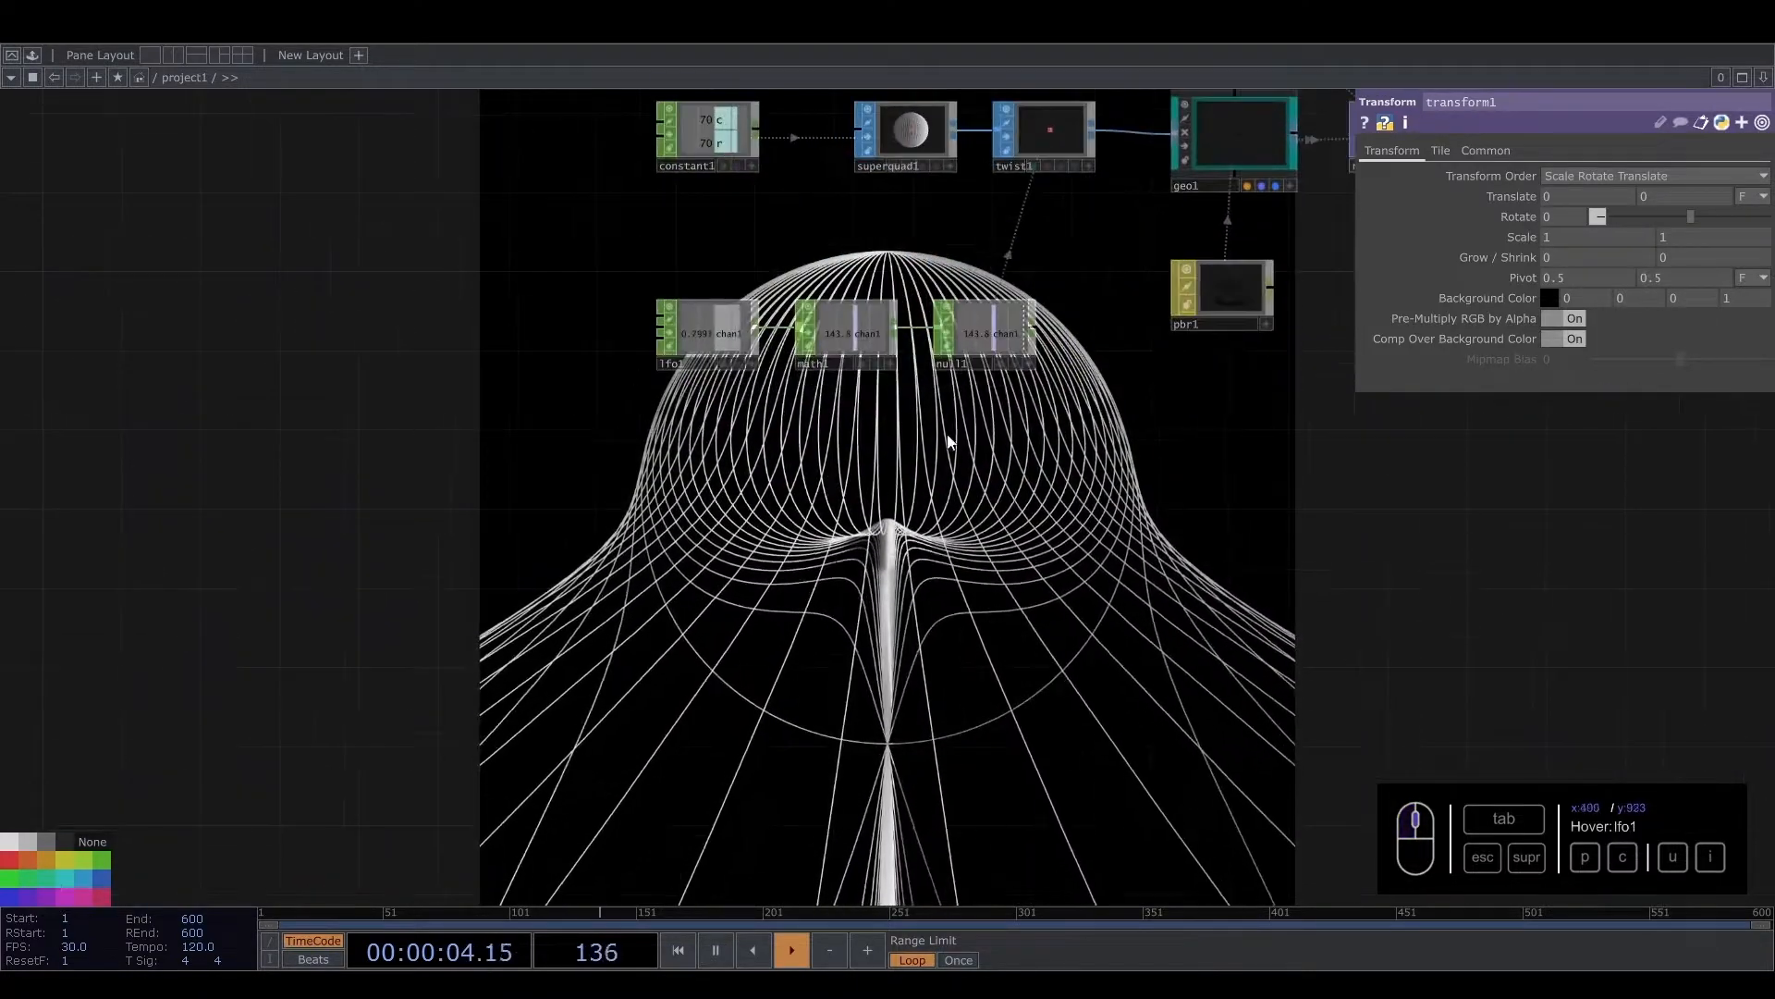
key(Tab)
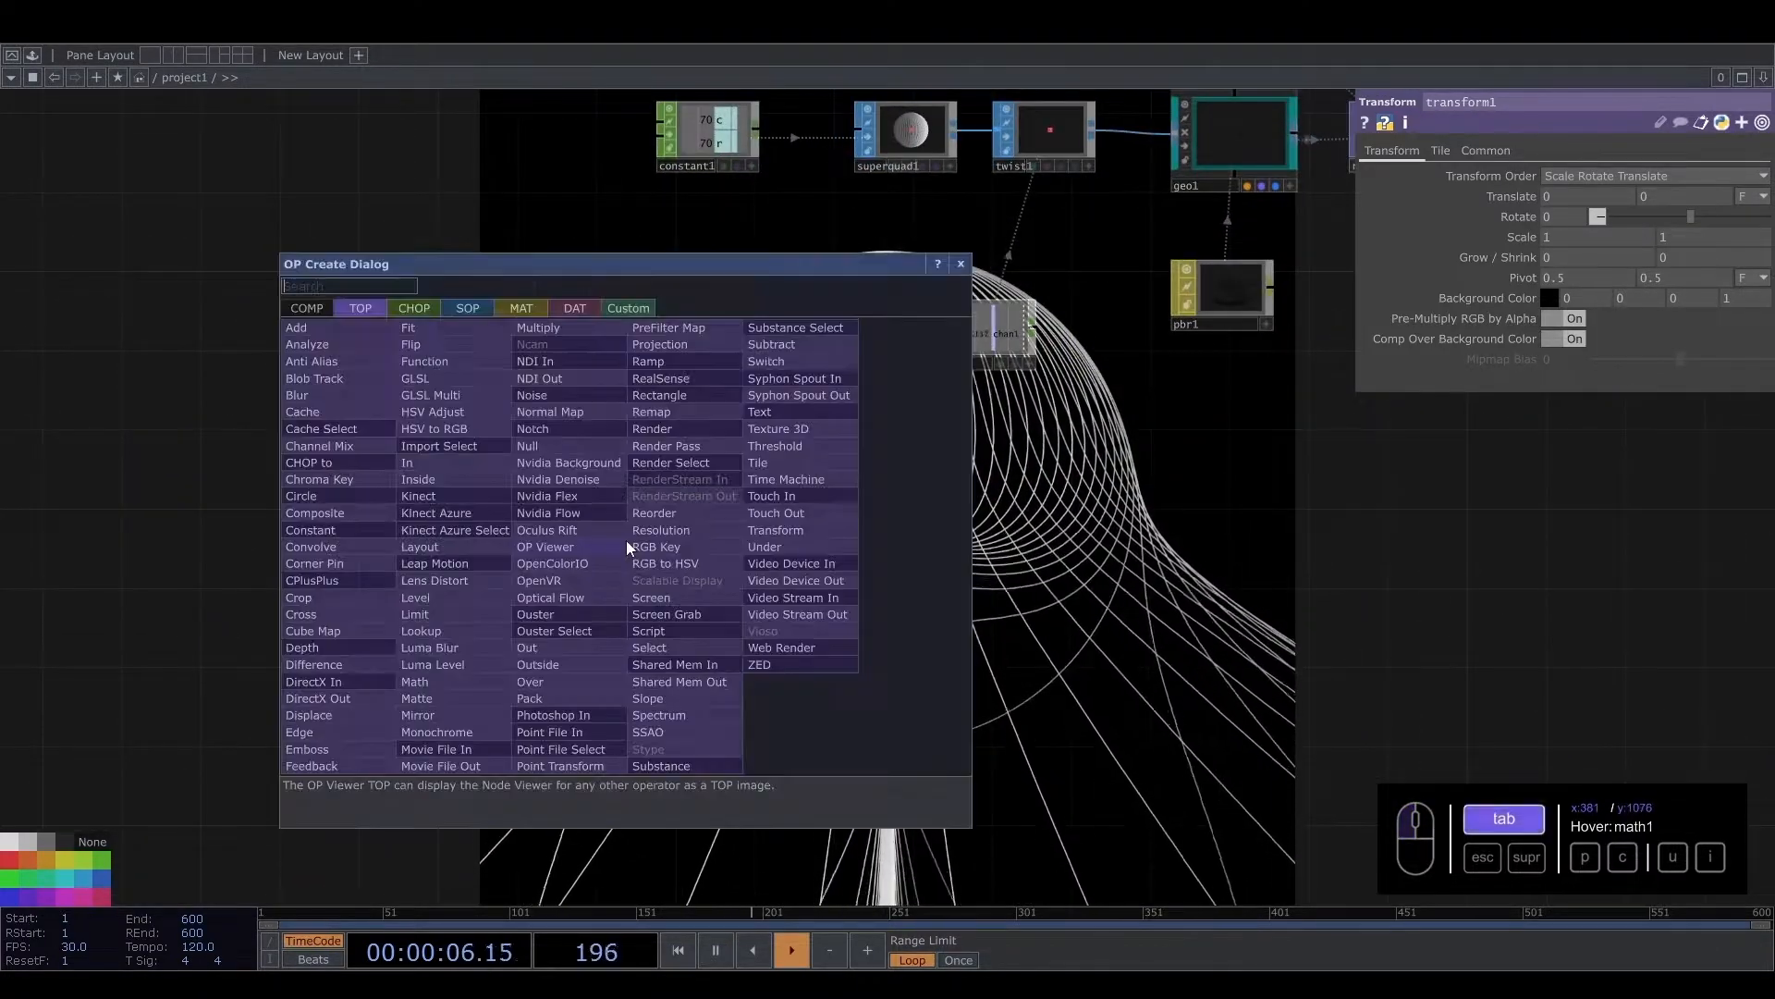
click(411, 305)
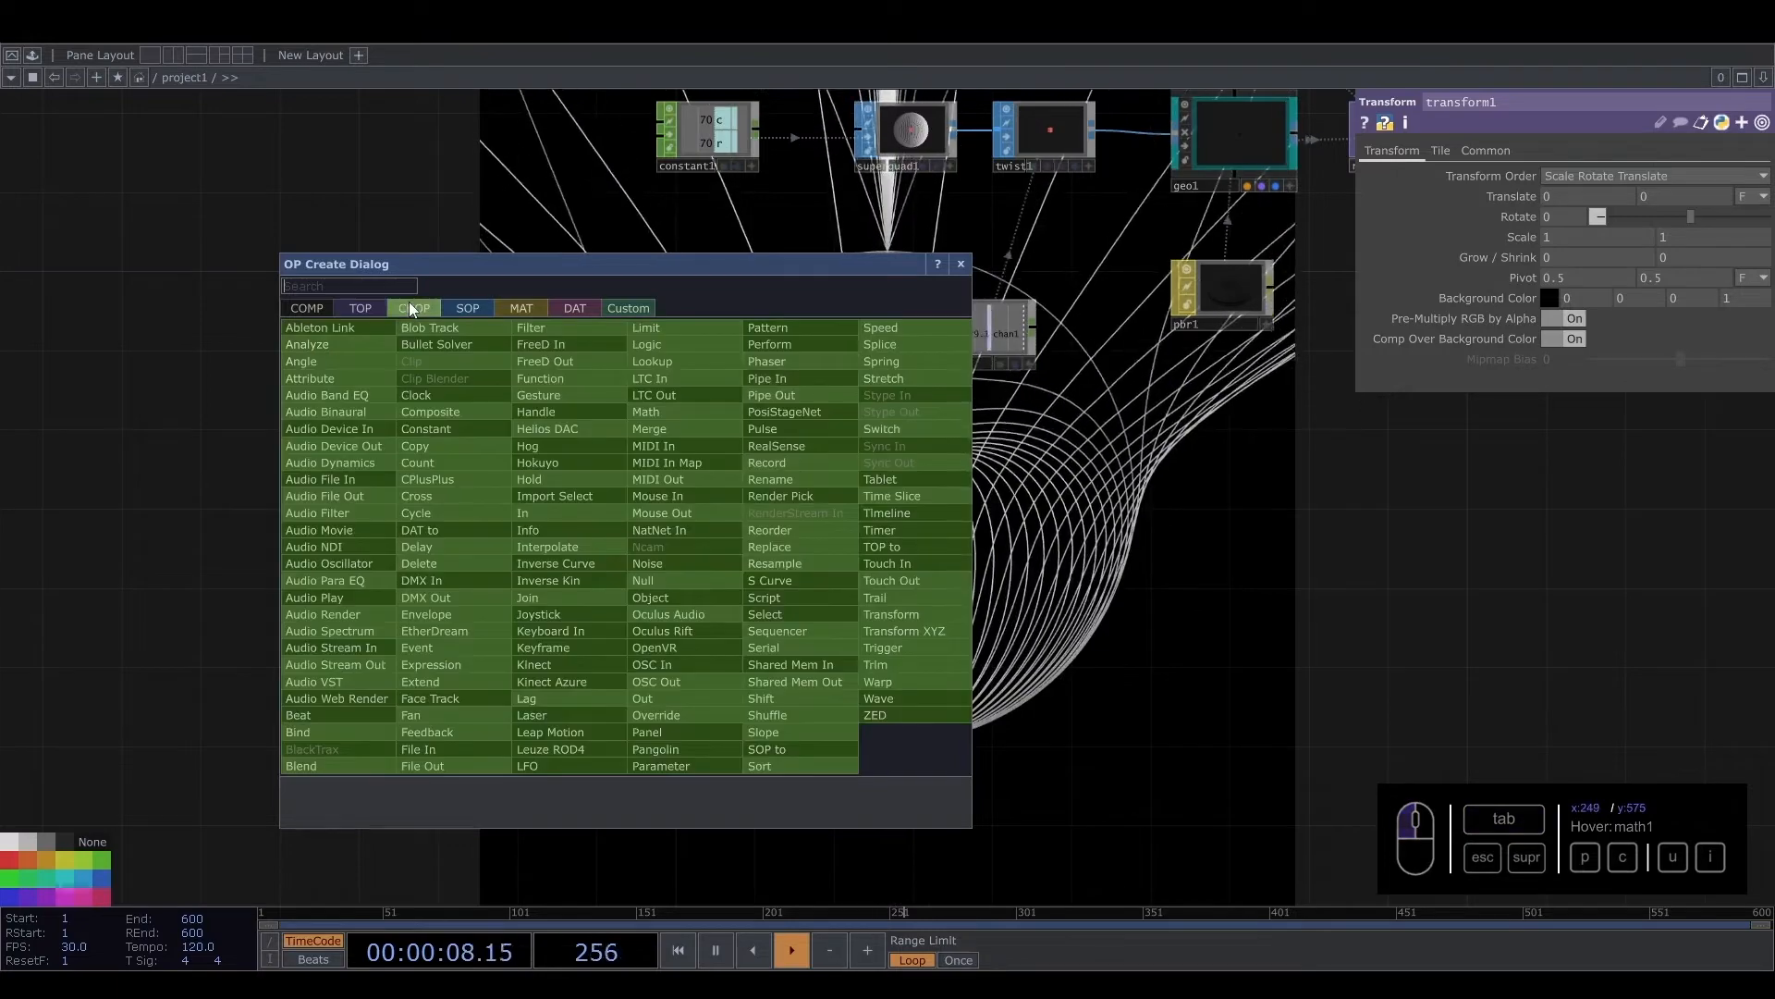
click(907, 510)
click(659, 559)
scroll(643, 520, up, 4)
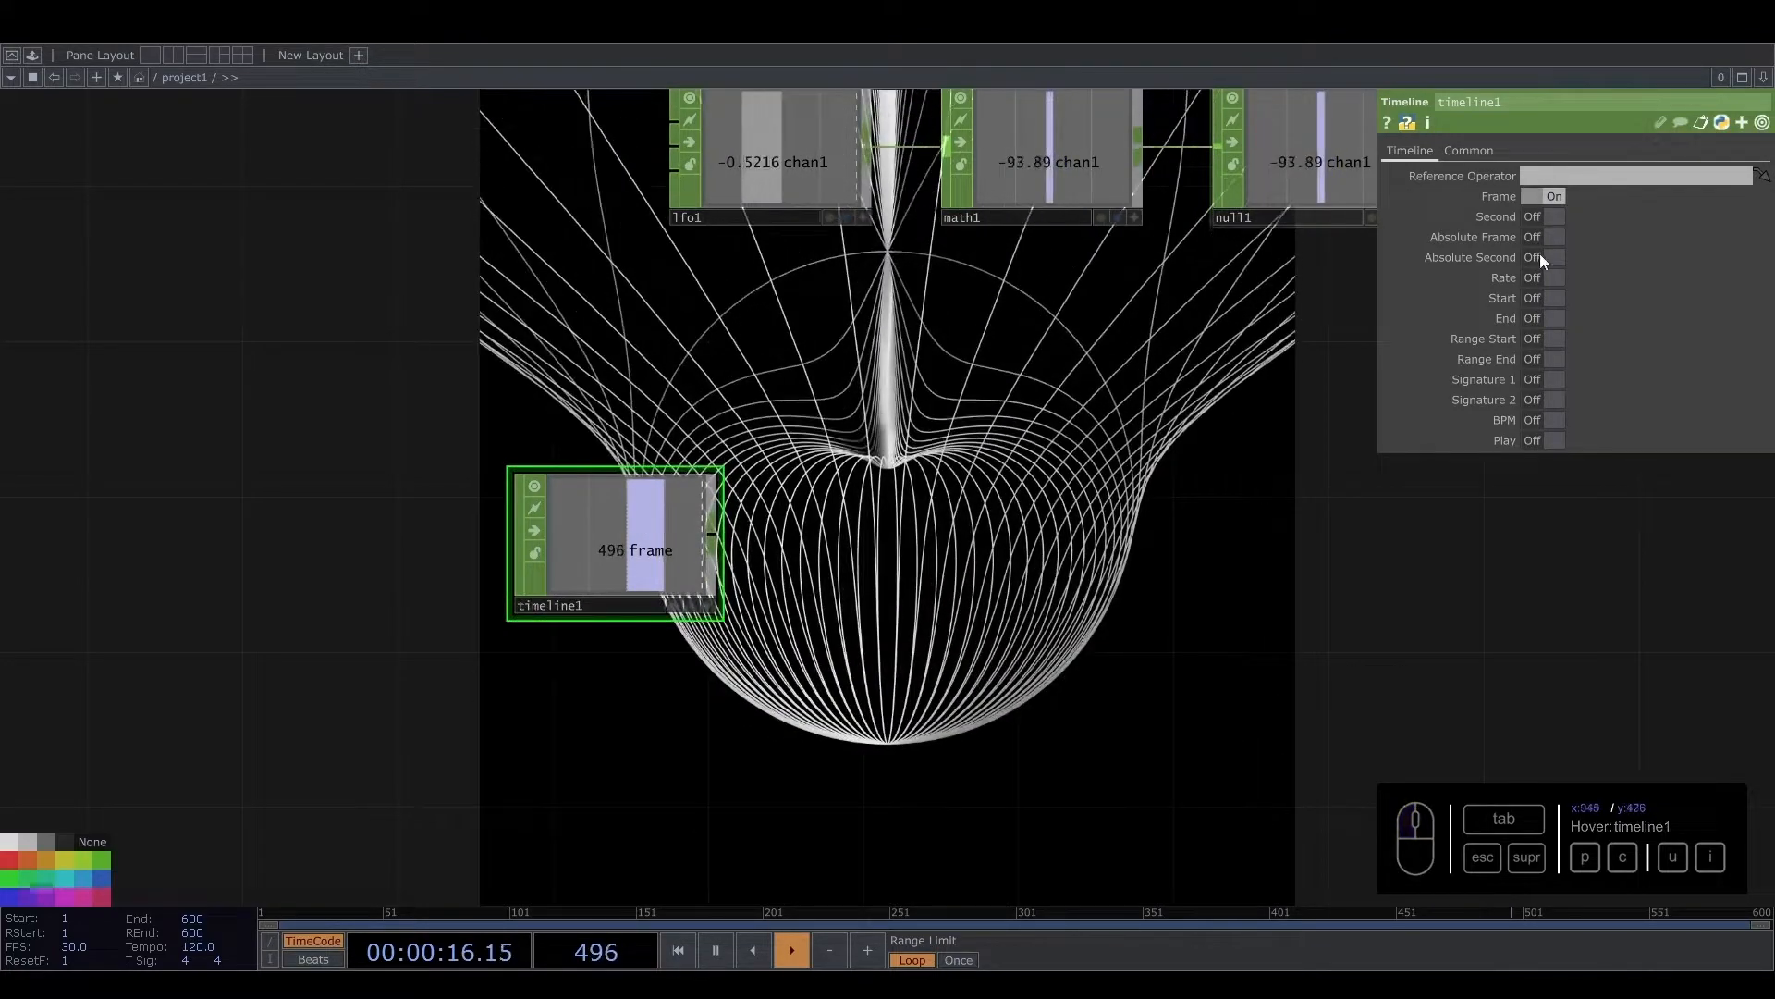
click(1543, 318)
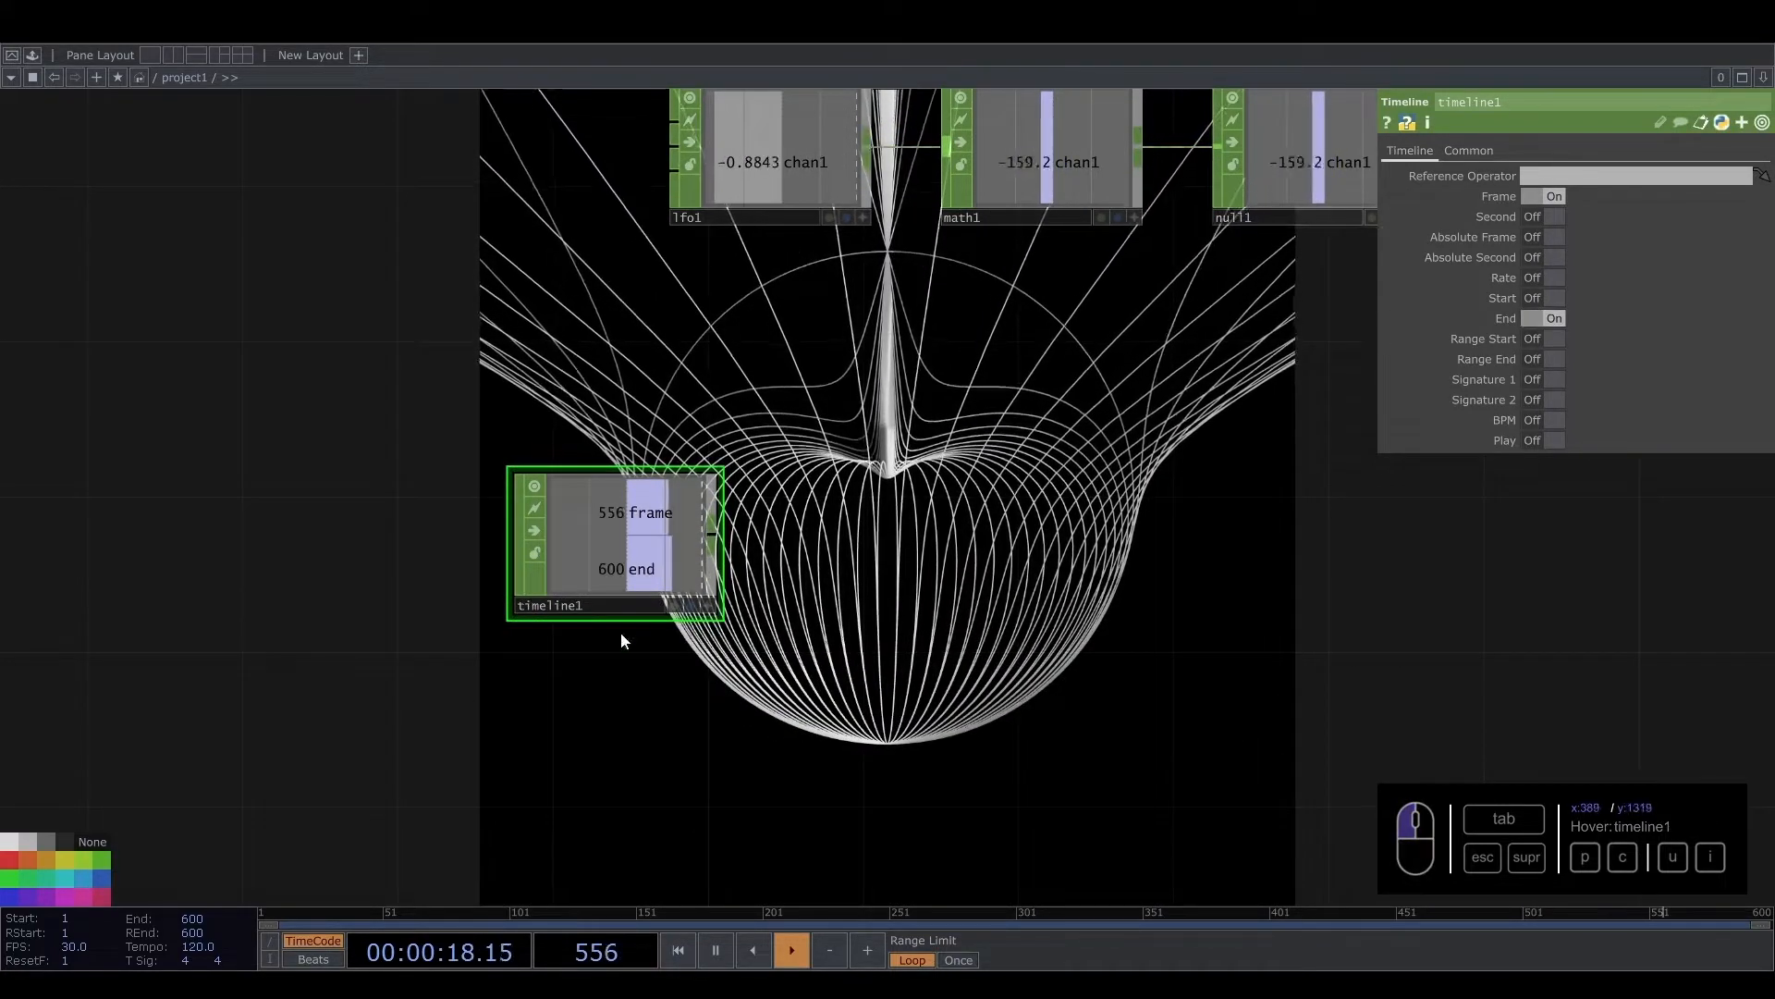
Connect a Select CHOP after timeline1 that picks only the frame channel, and move timeline1 further down and left
drag(911, 509, 740, 498)
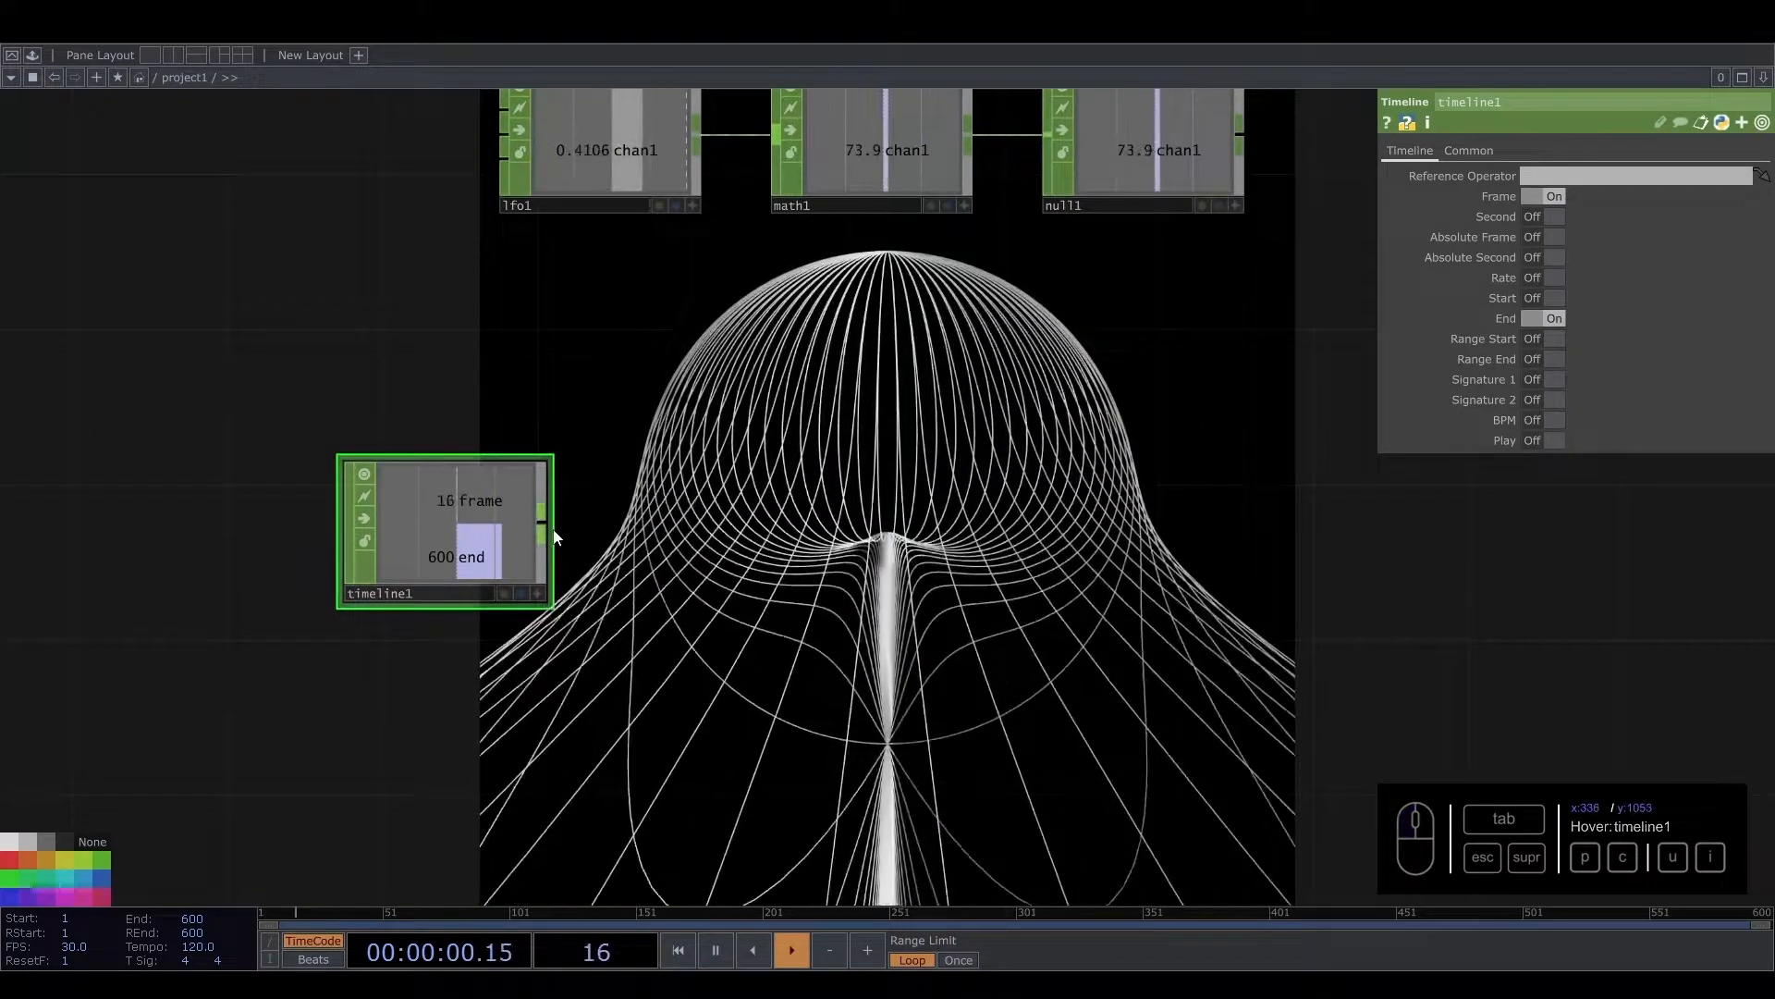
click(544, 523)
click(648, 509)
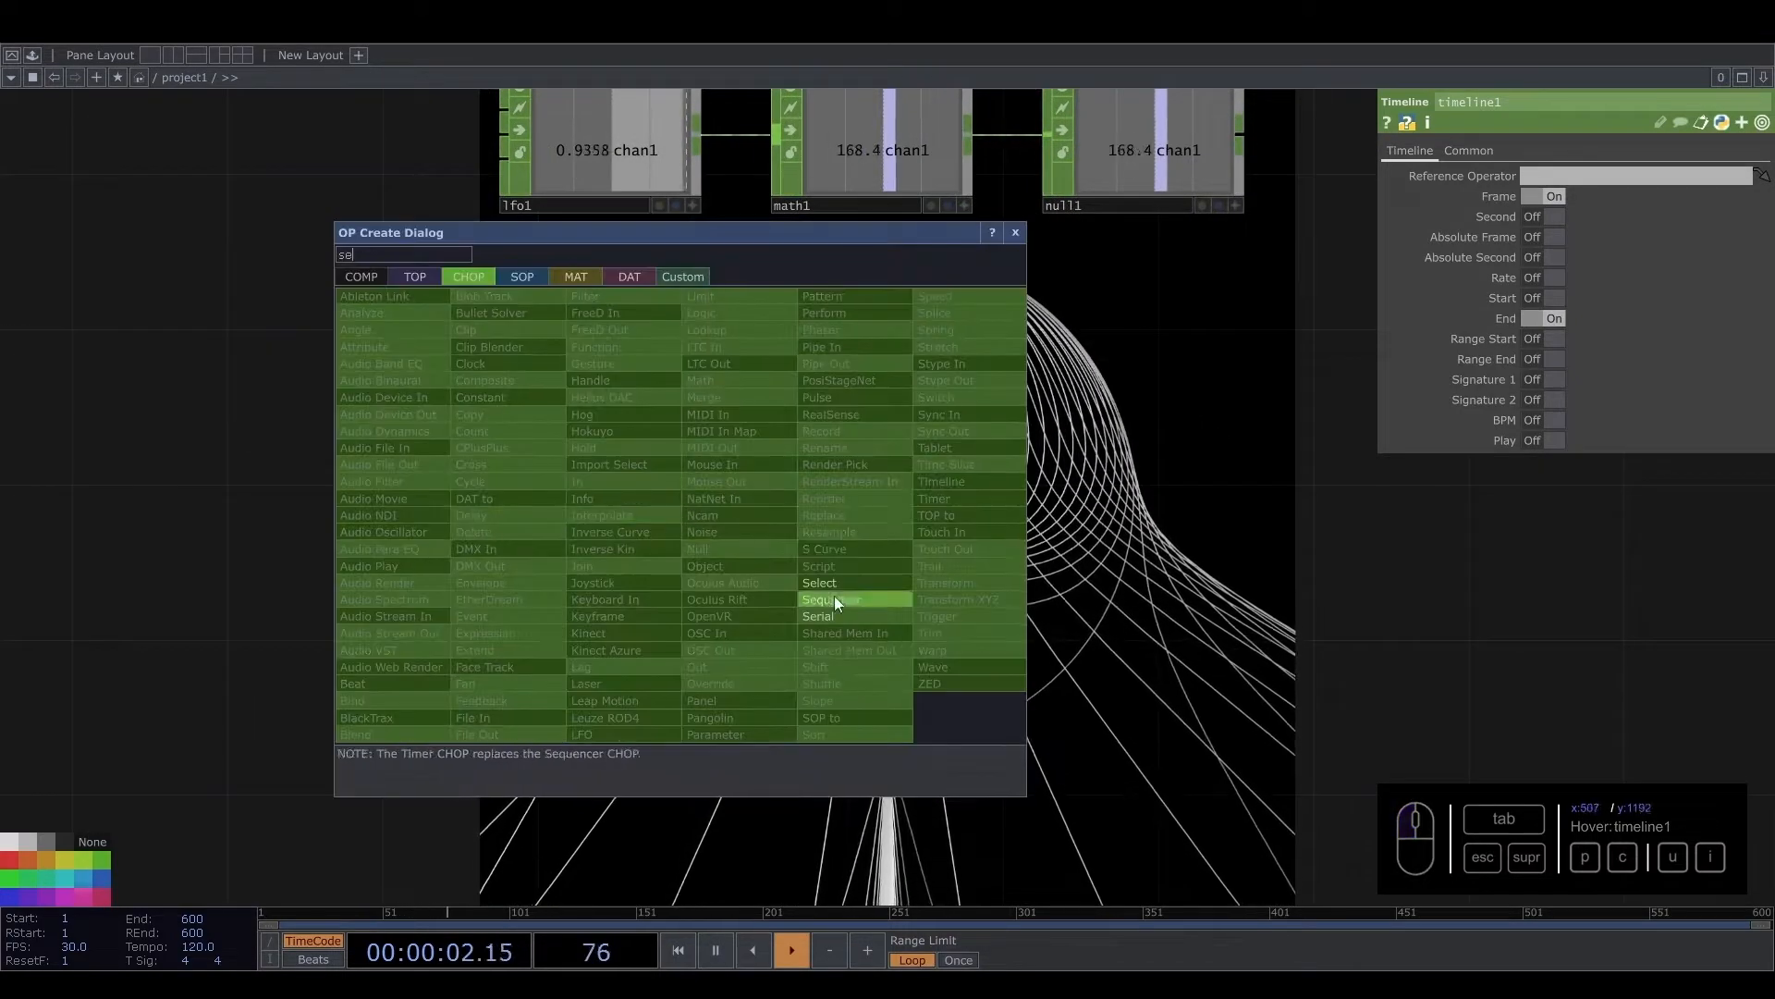
click(834, 595)
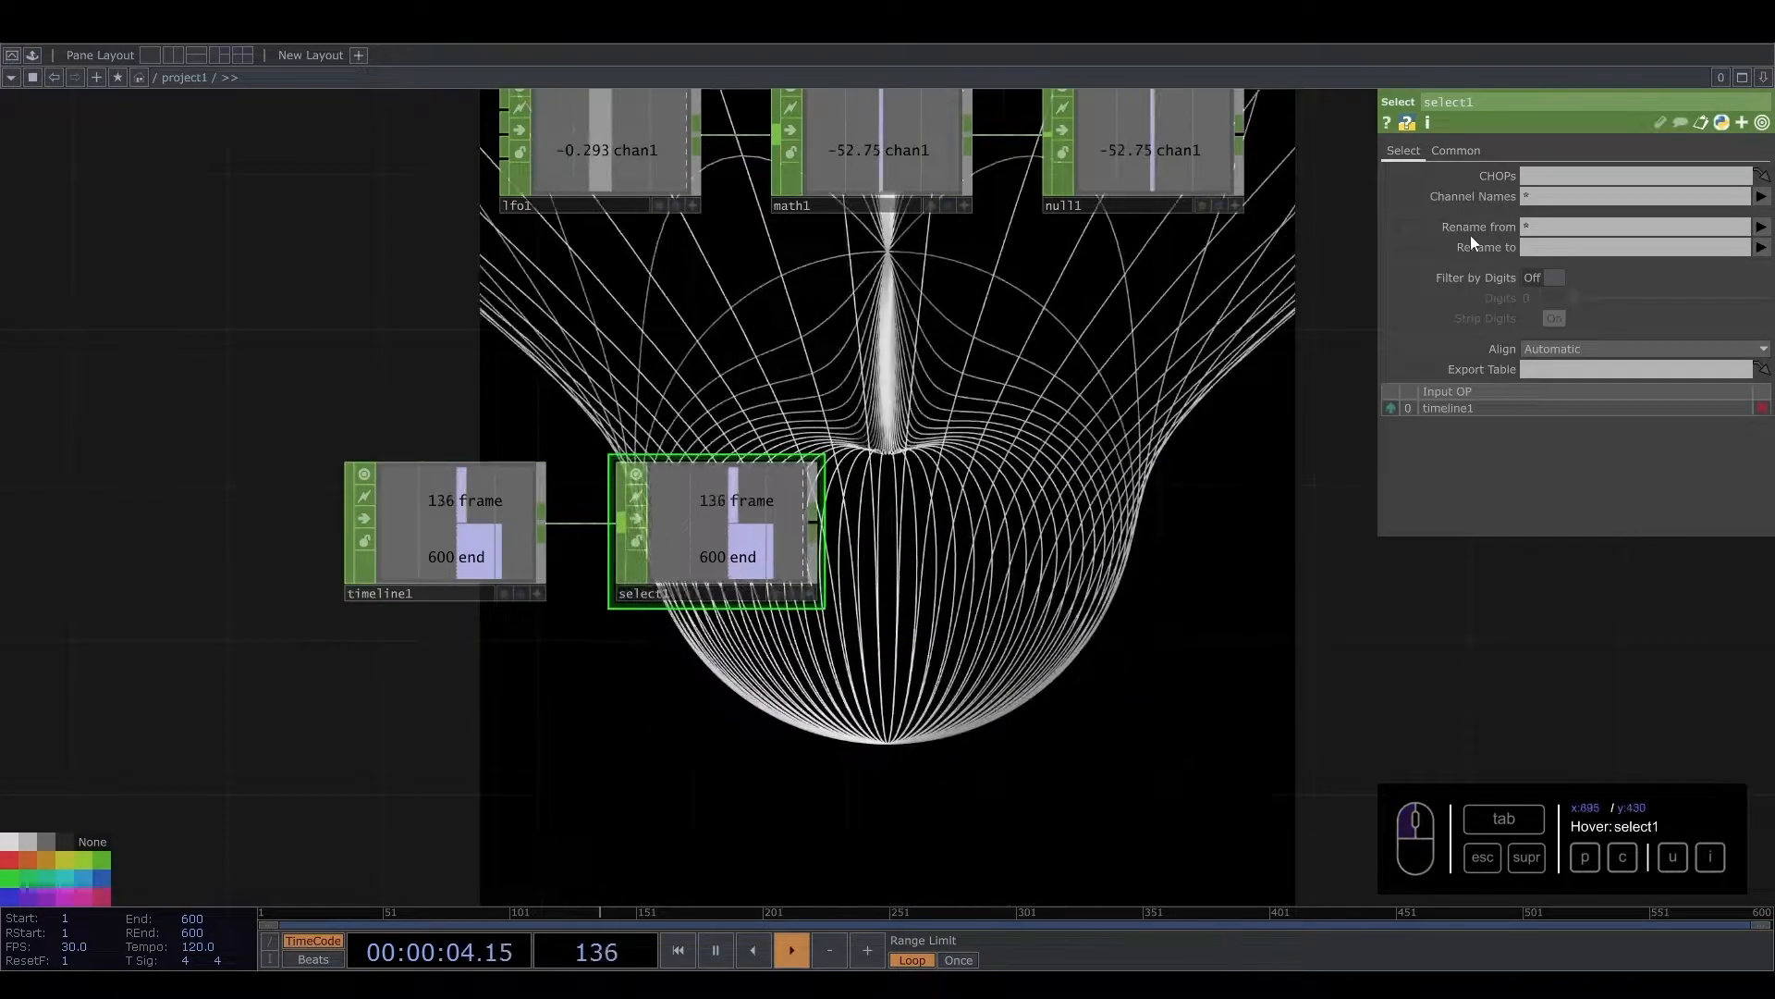
click(1760, 196)
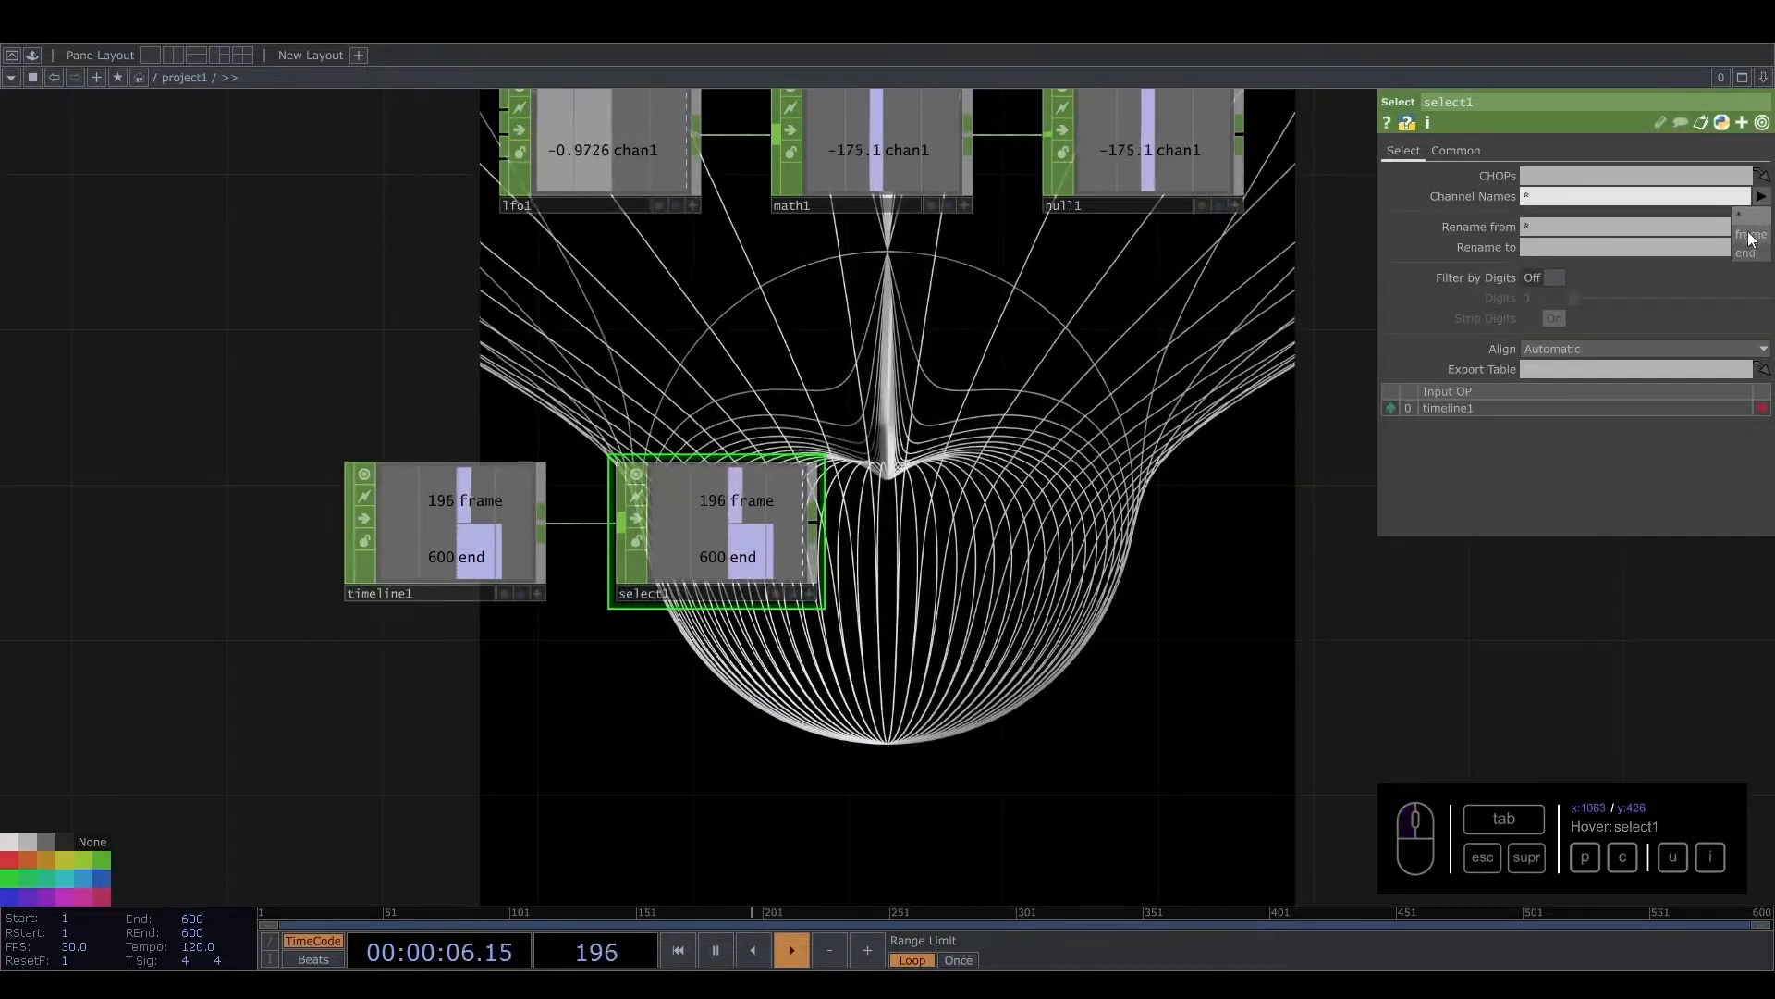
click(1750, 235)
drag(479, 523, 399, 673)
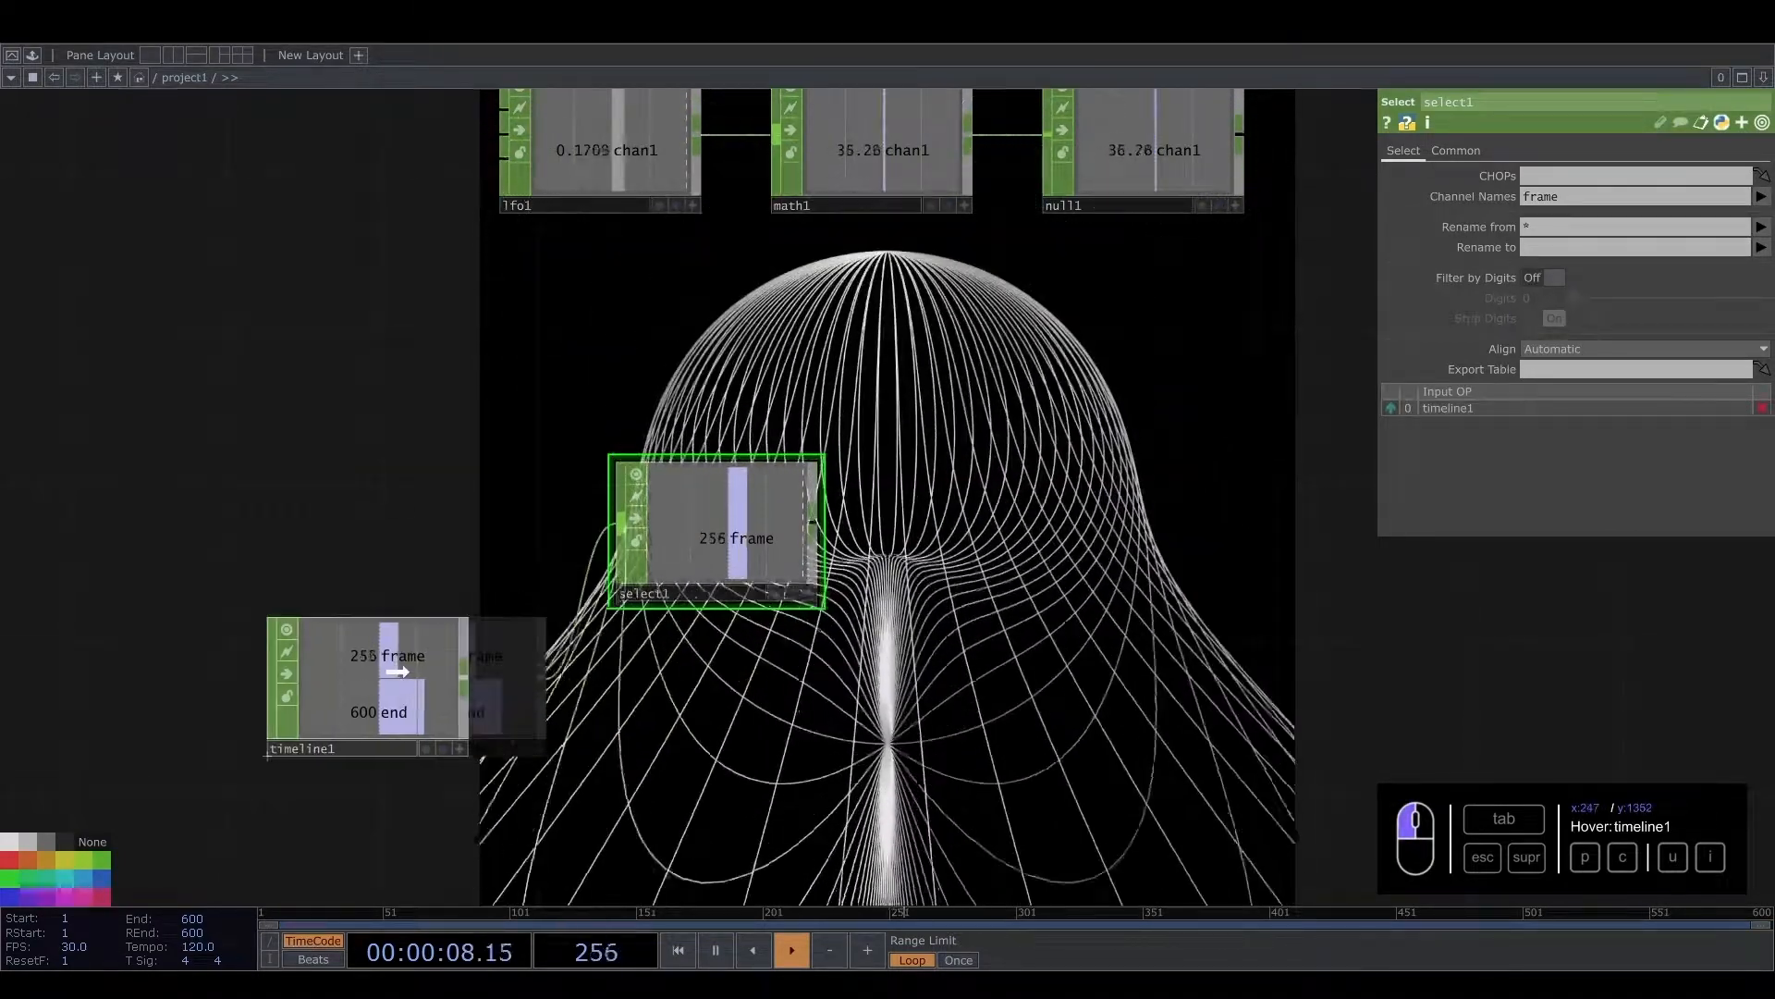
Add a Math CHOP connected to the output of select1
drag(708, 707, 655, 675)
drag(760, 496, 1001, 496)
text(mat)
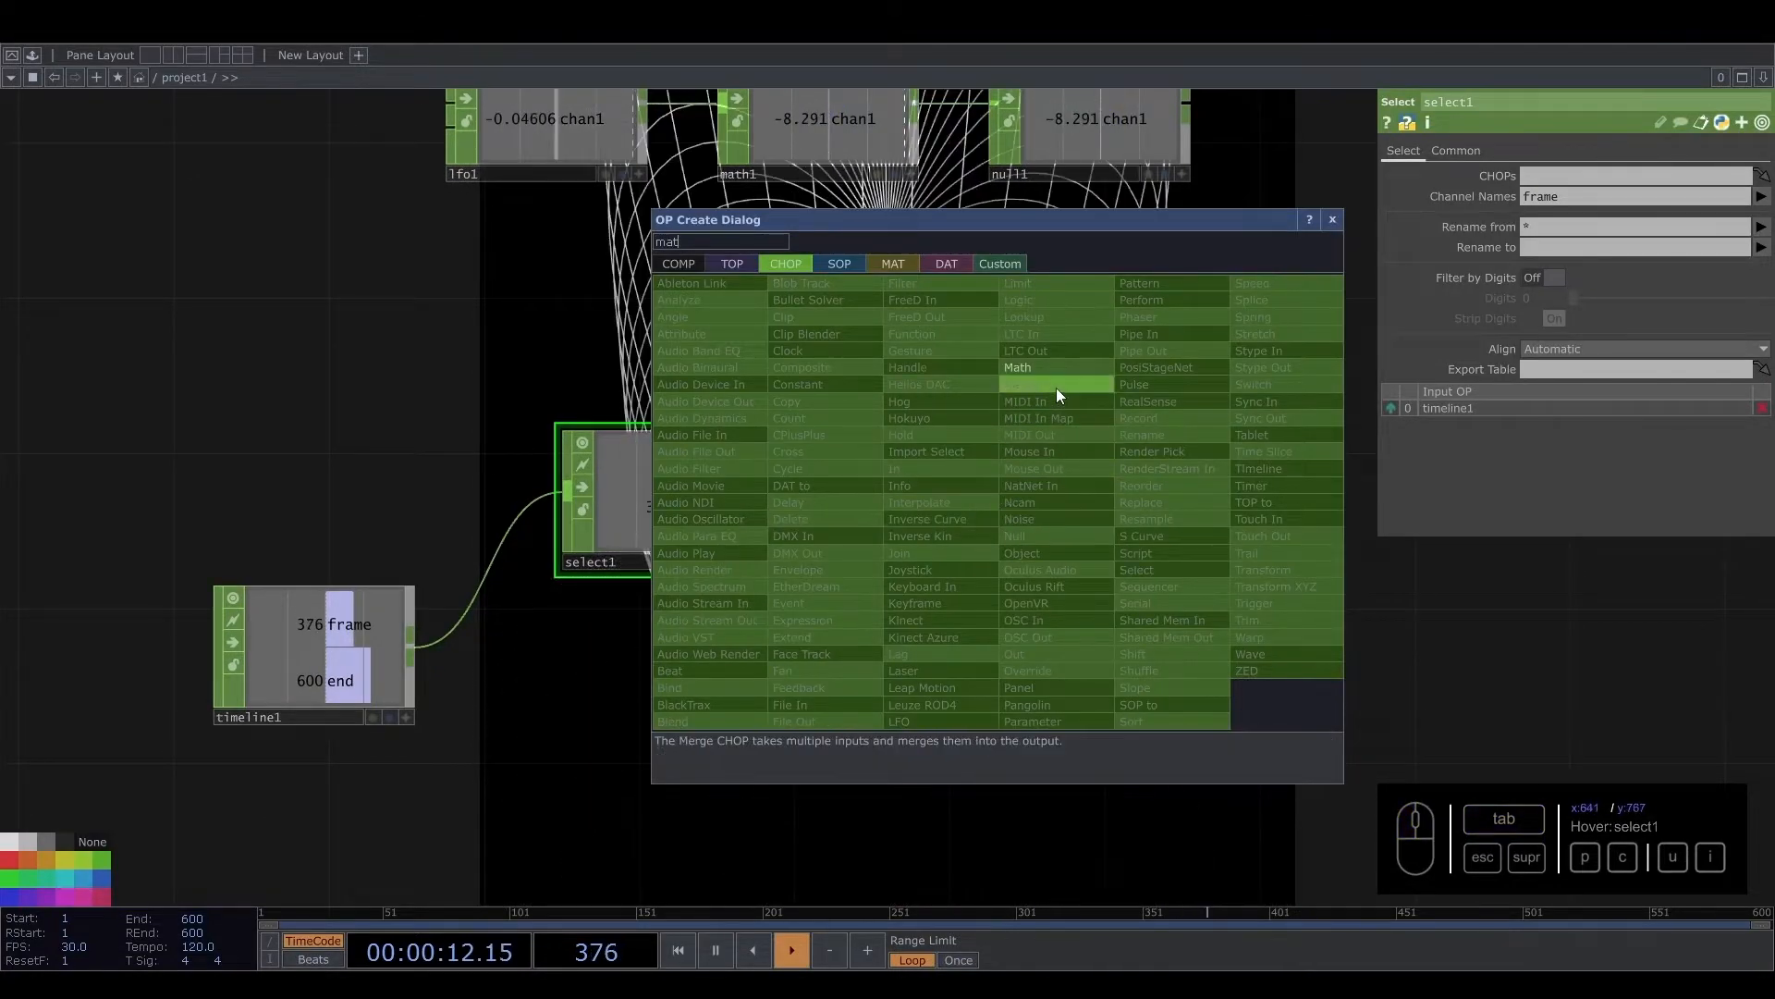
key(Return)
click(1011, 501)
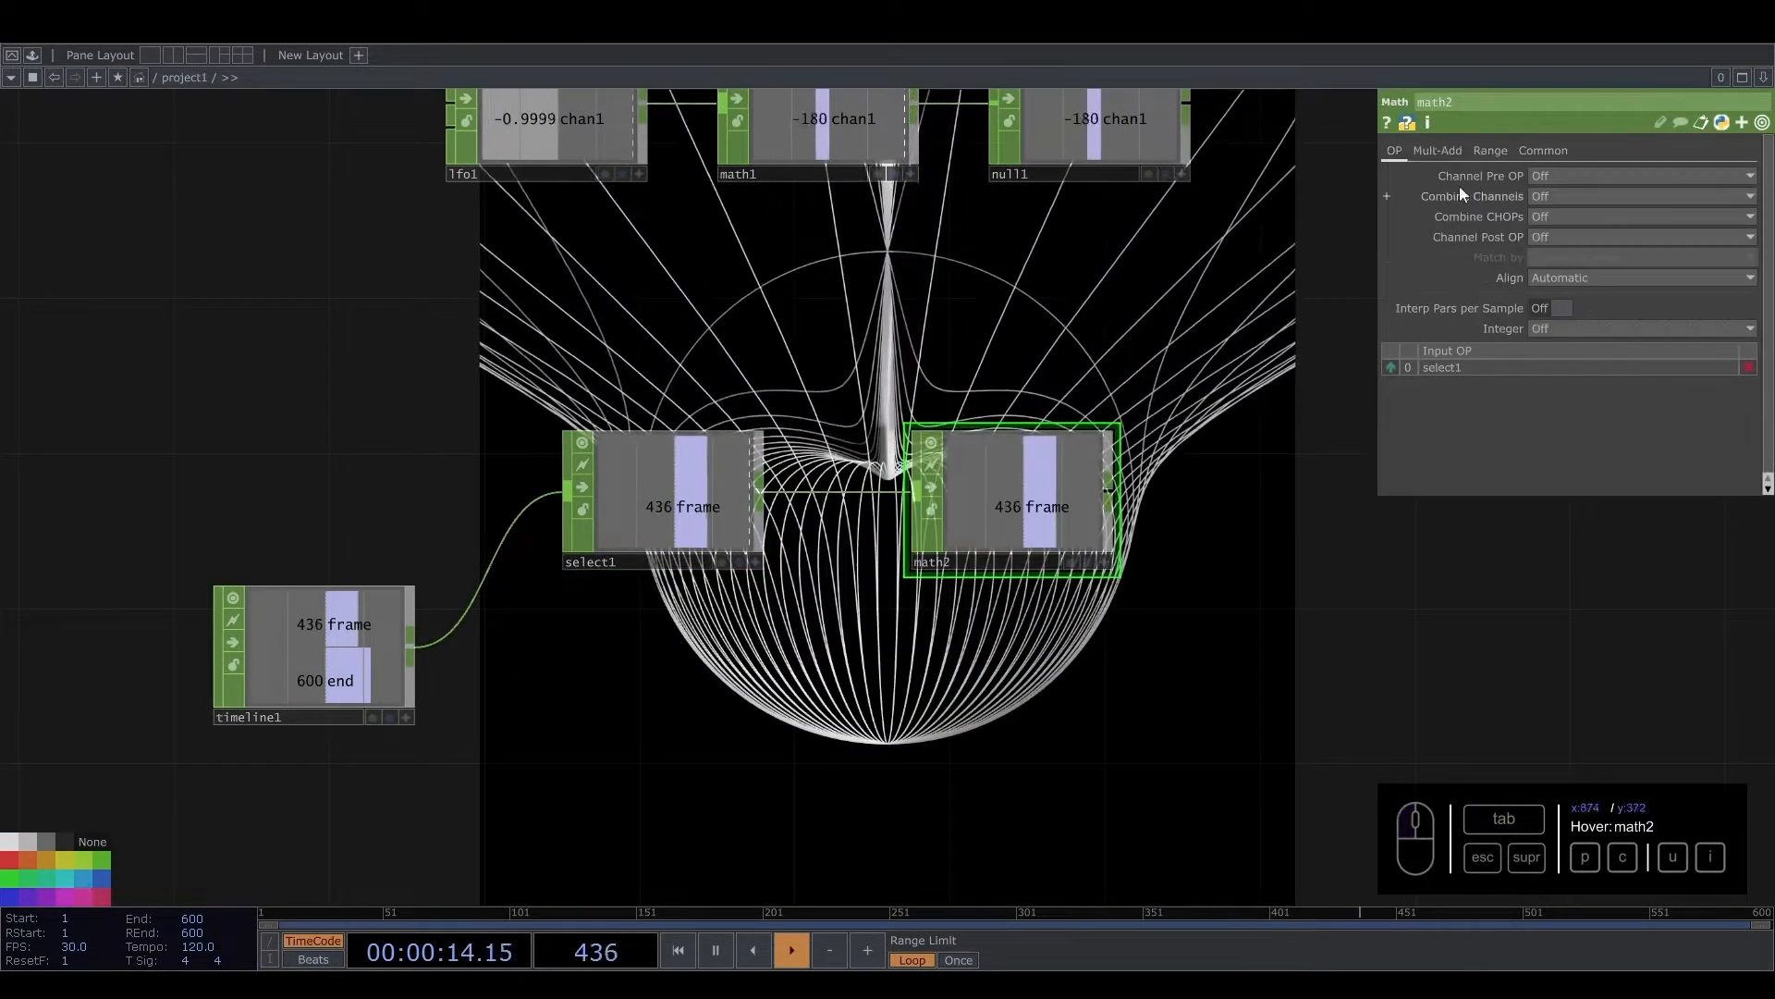
Check the timeline's first frame and set the lower From Range value of math2 to 1
click(1493, 152)
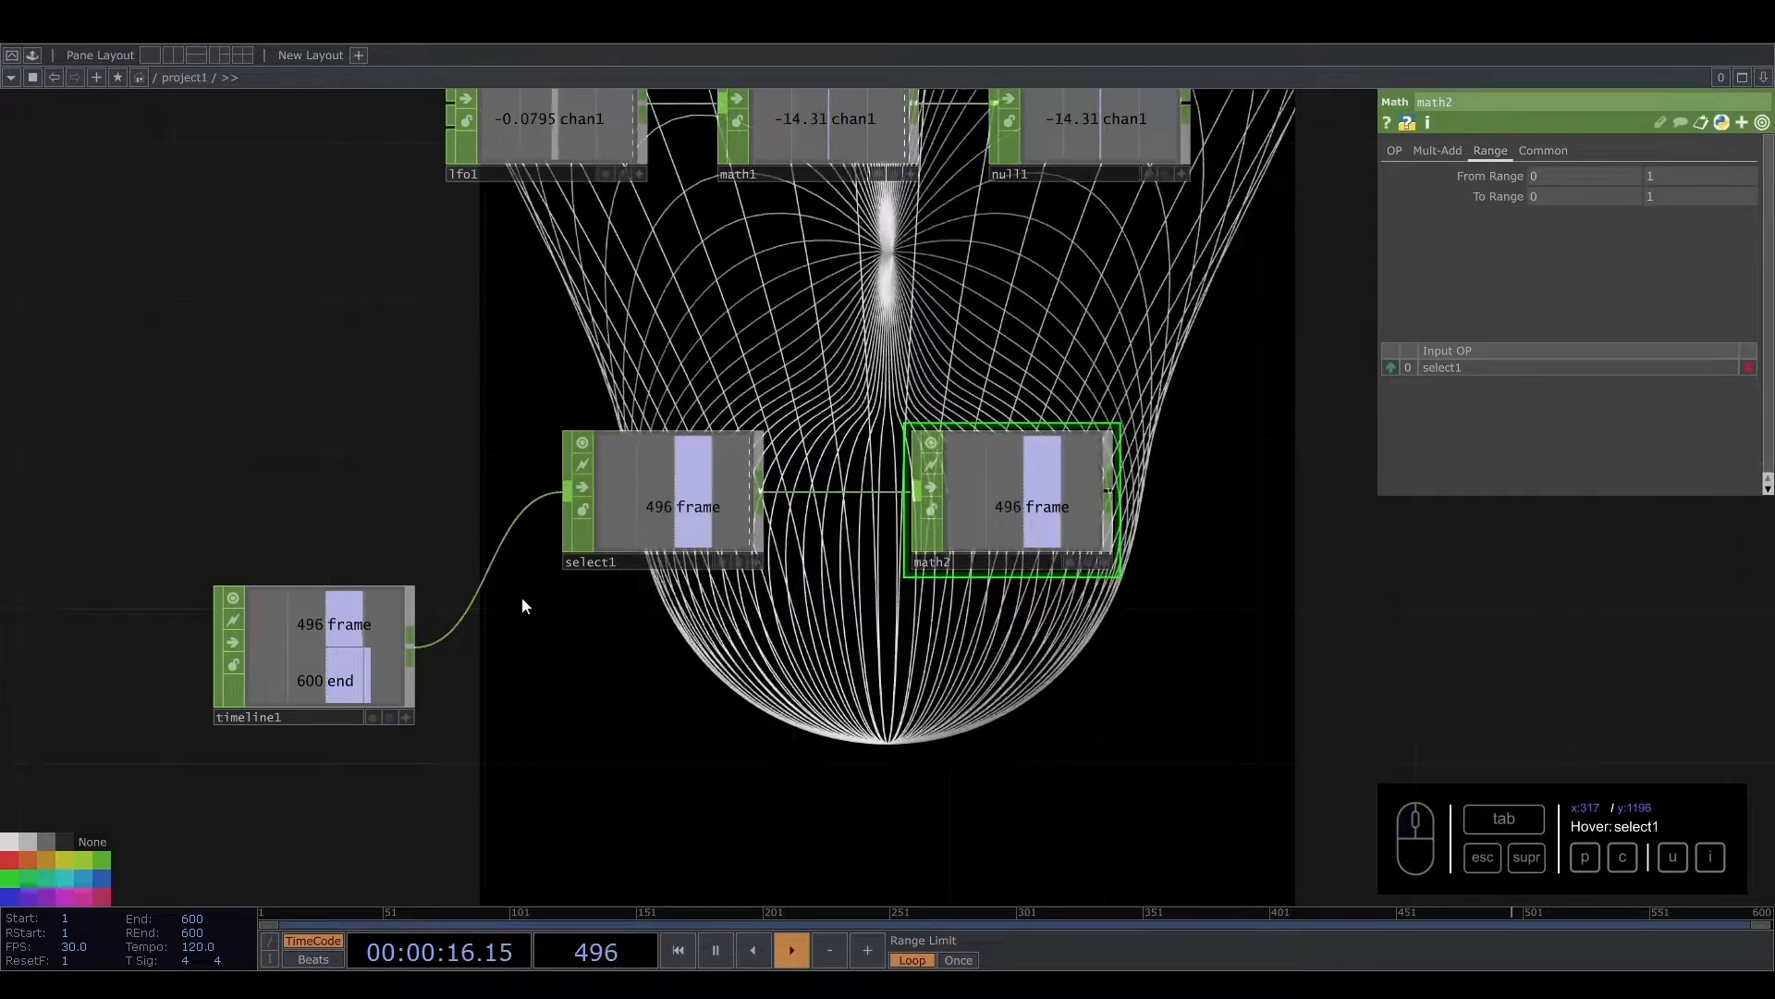
click(259, 913)
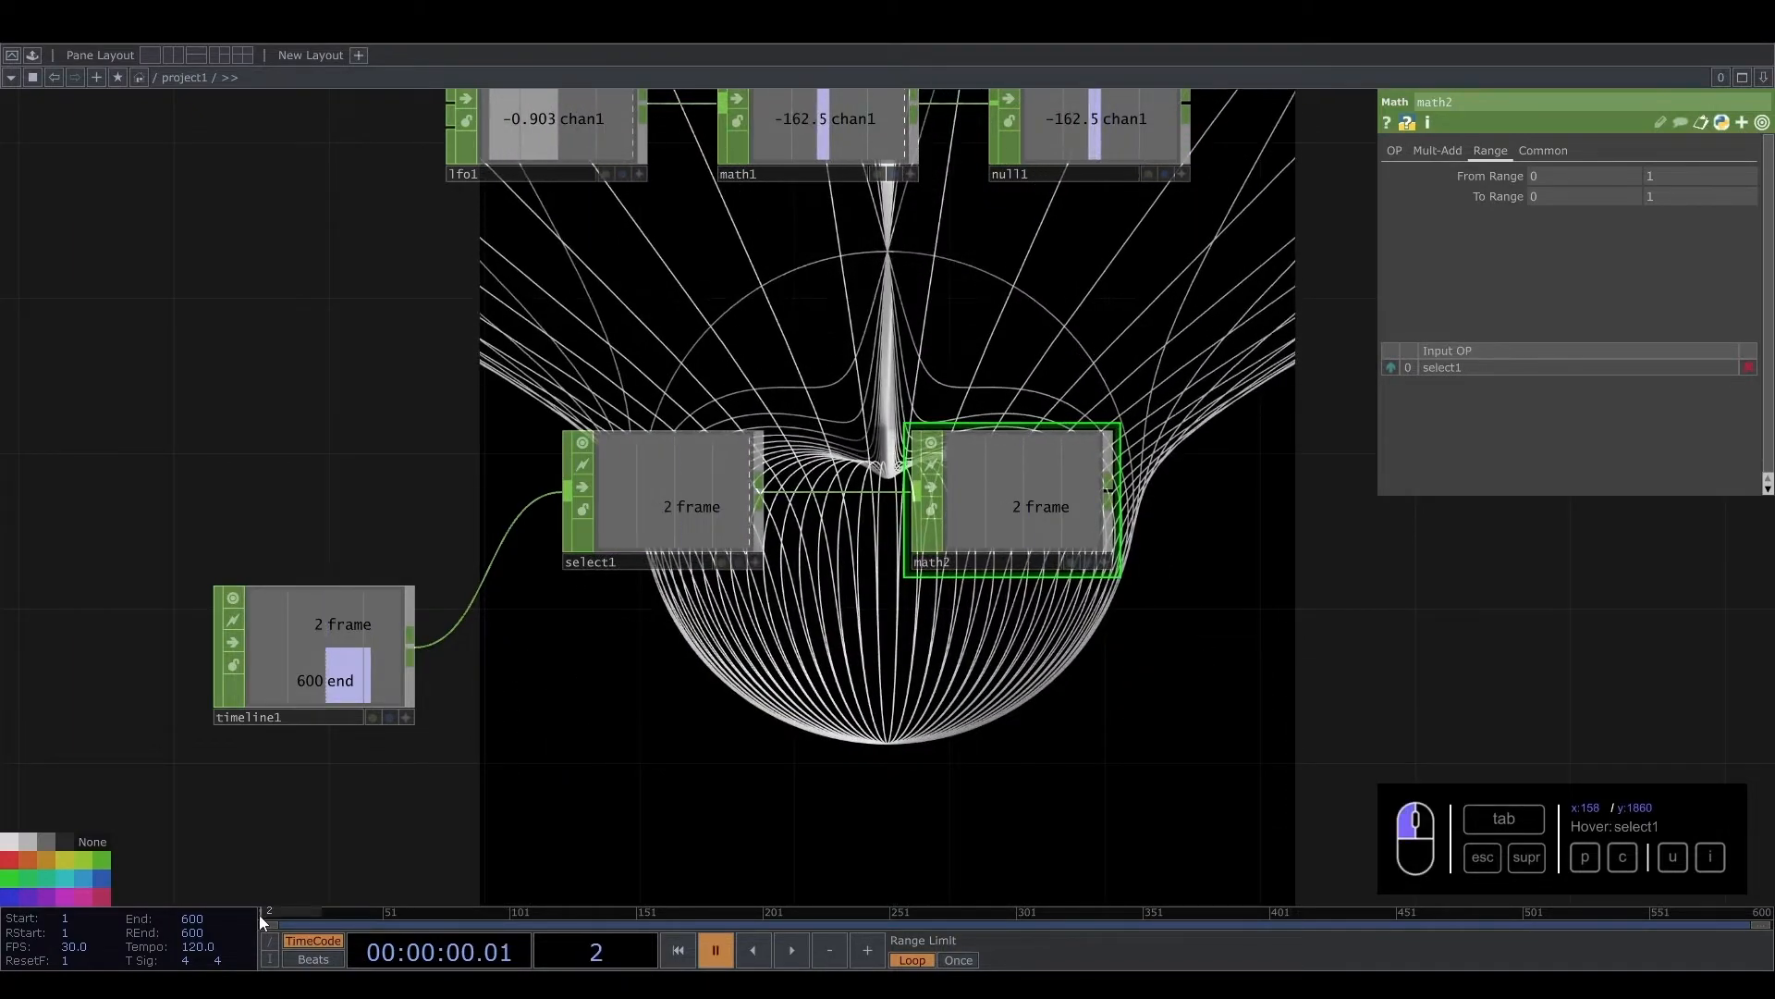
drag(259, 914, 254, 914)
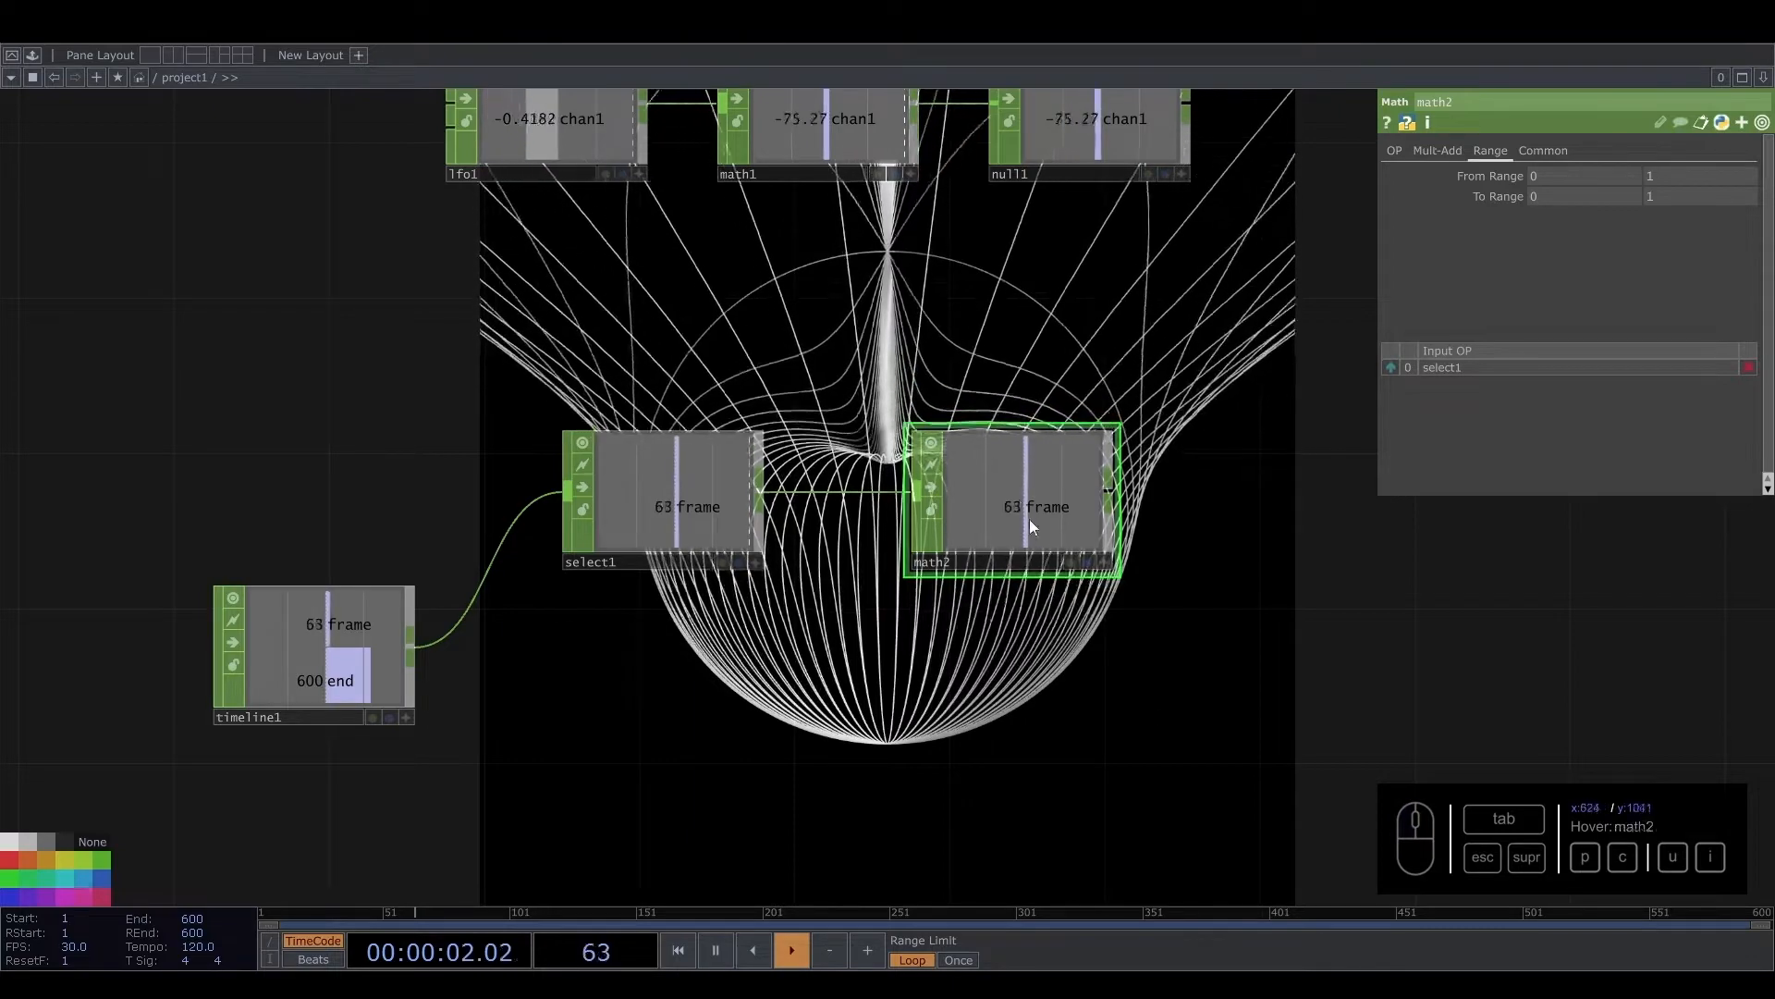
drag(1560, 172, 1328, 222)
text(1)
key(Return)
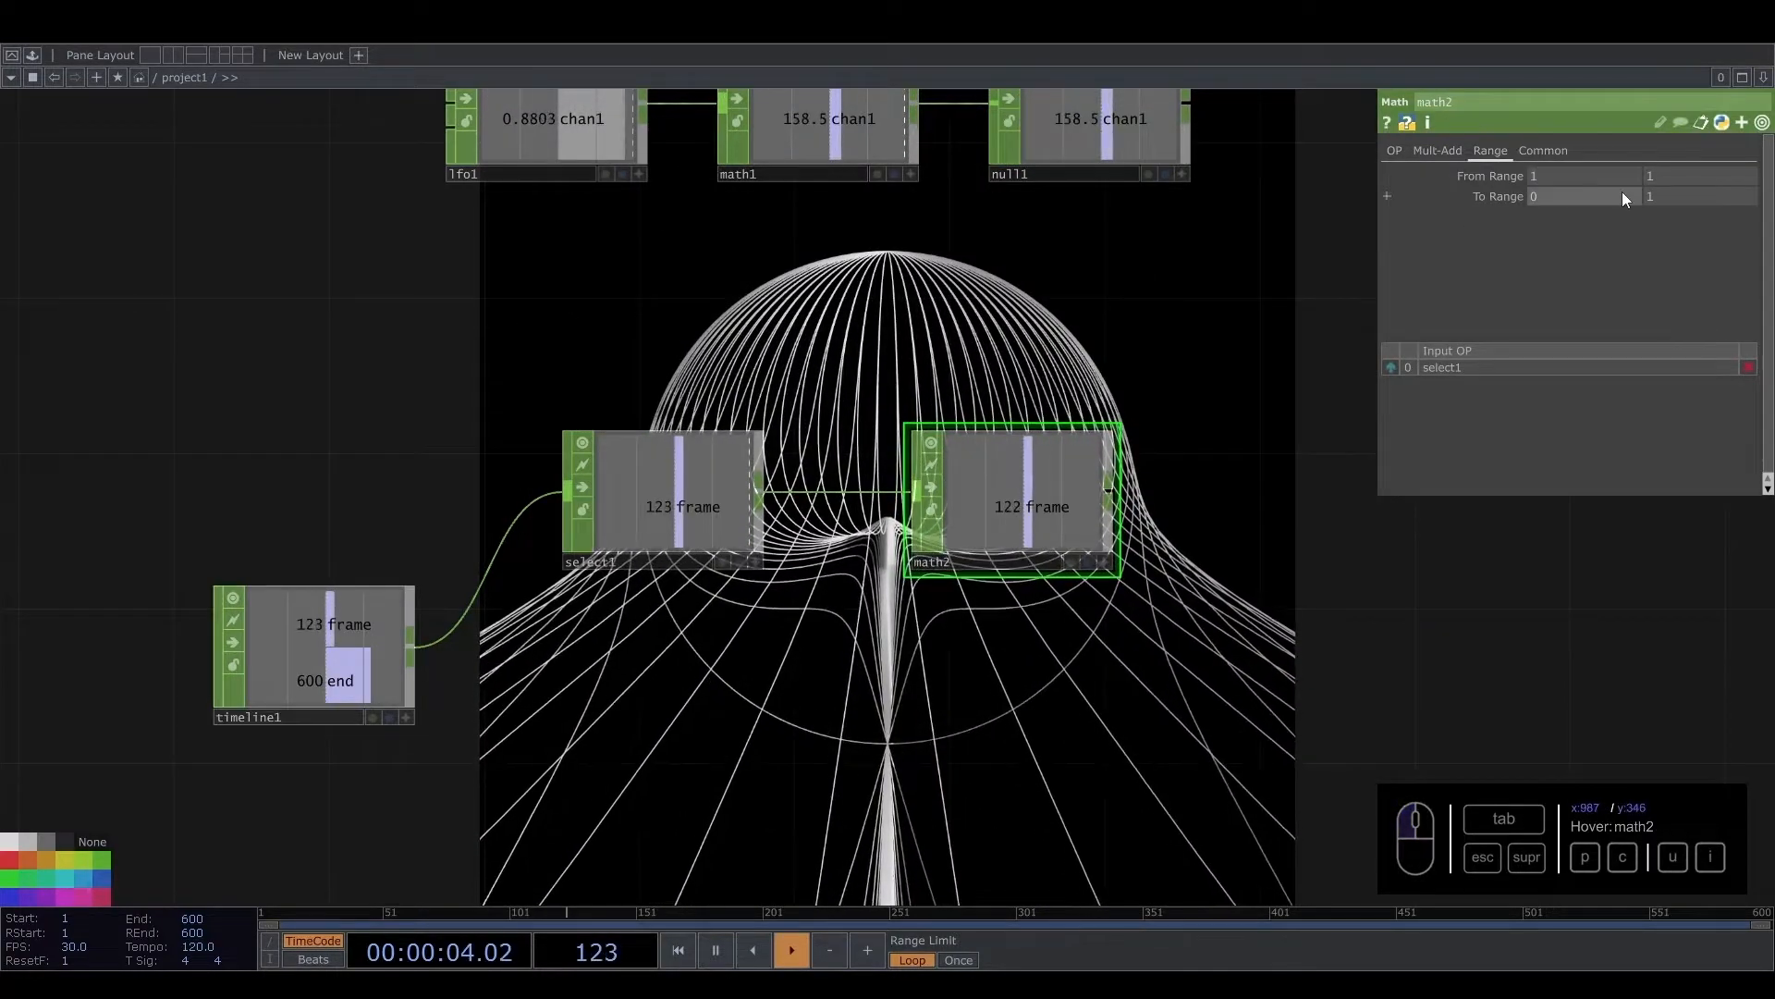
Reference timeline1's end channel in the upper From Range value of math2
click(338, 677)
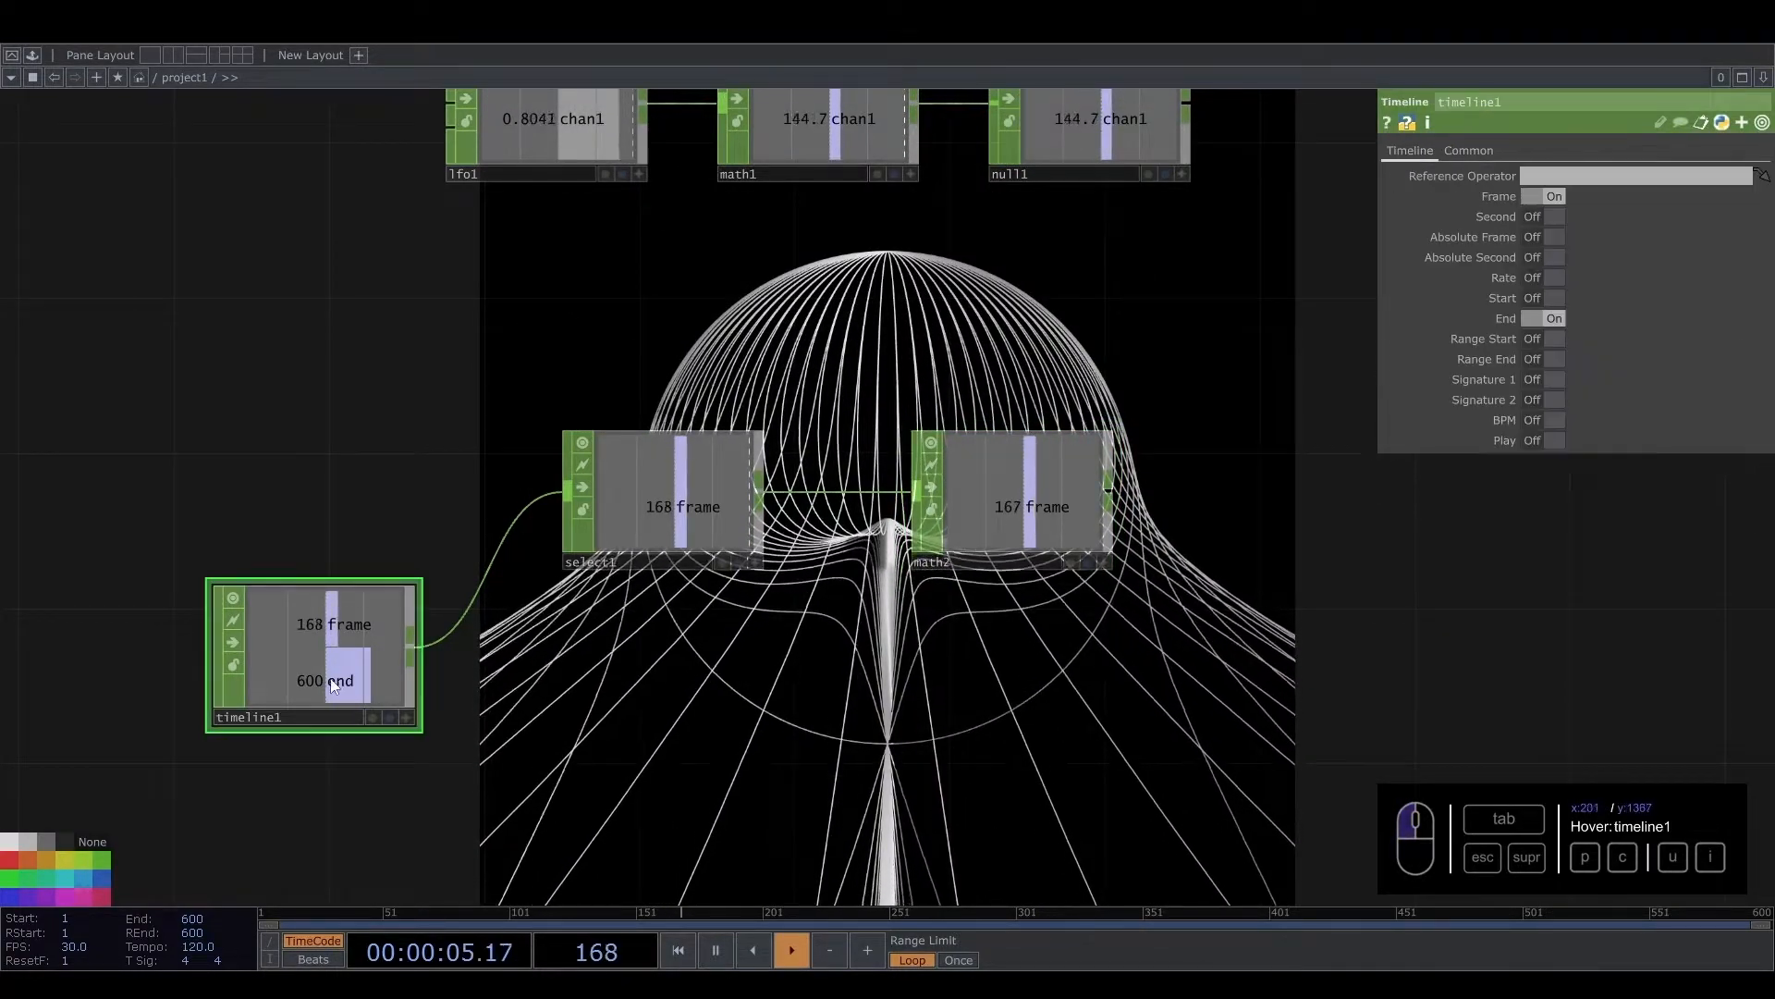
click(404, 718)
click(1067, 514)
drag(344, 683, 1679, 175)
click(1684, 173)
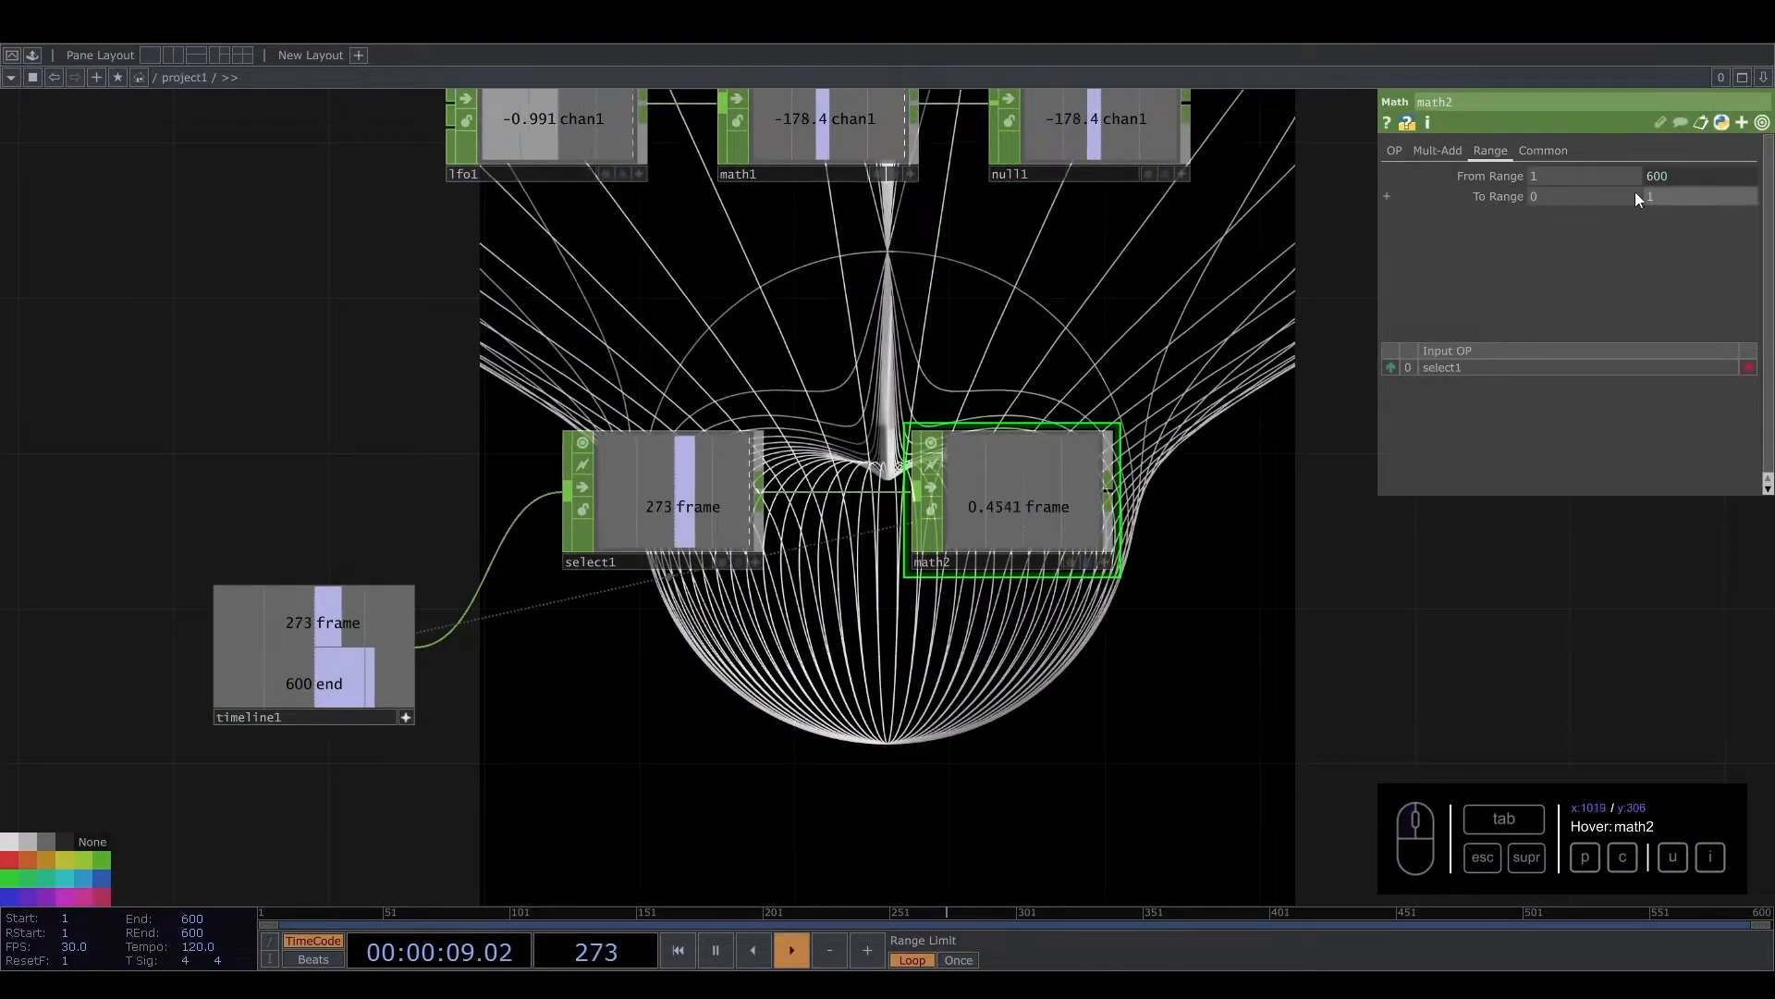
Try the expression me.time.rangeEnd for the upper From Range value of math2, and undo it
click(1701, 173)
click(1685, 214)
text(me.ti)
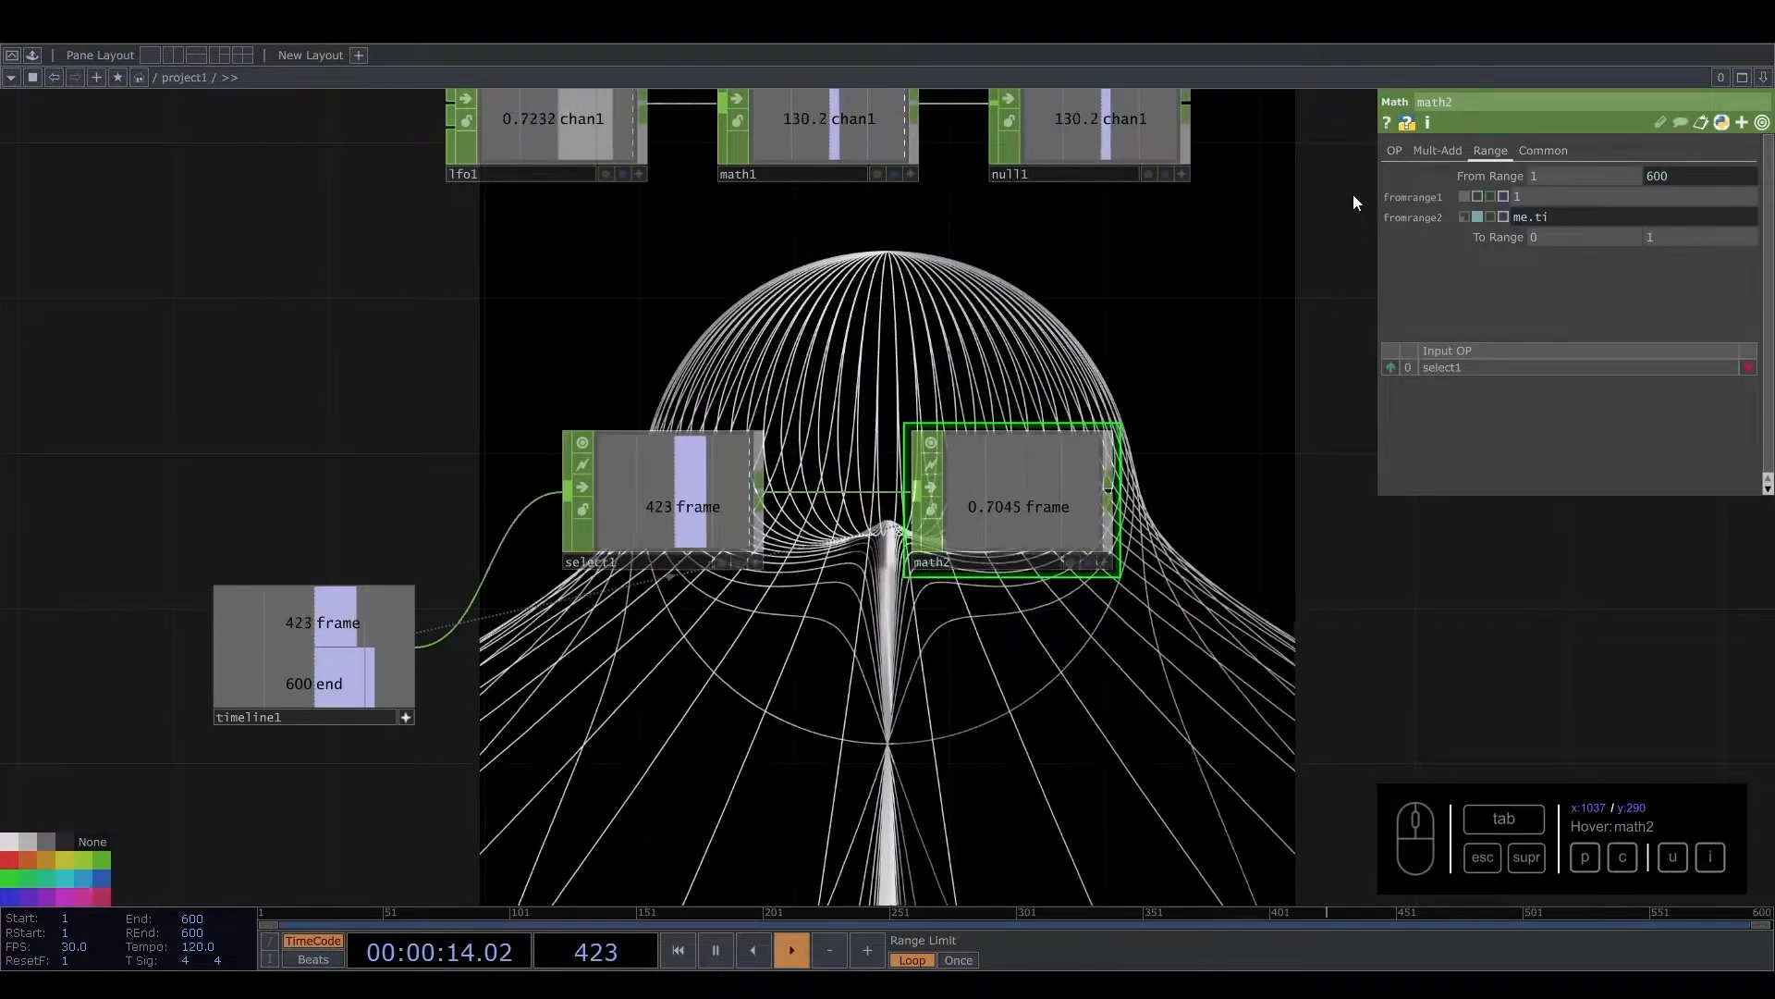
text(me.)
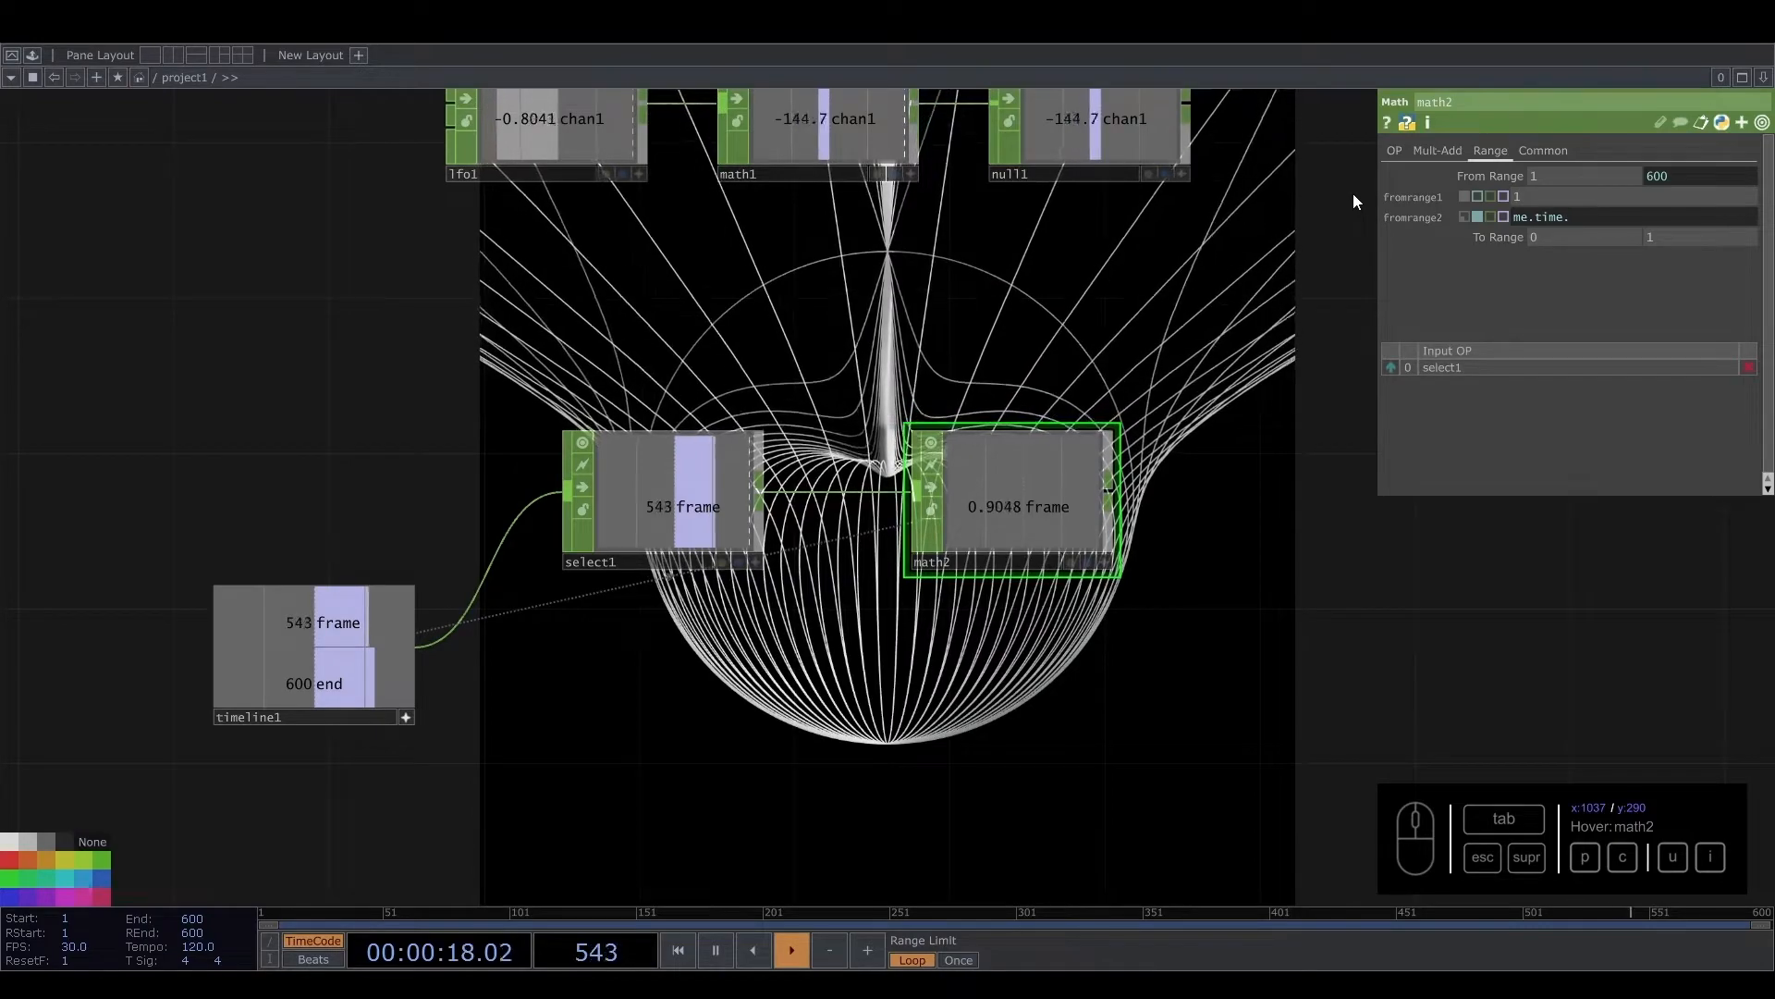
text(rangeEnd)
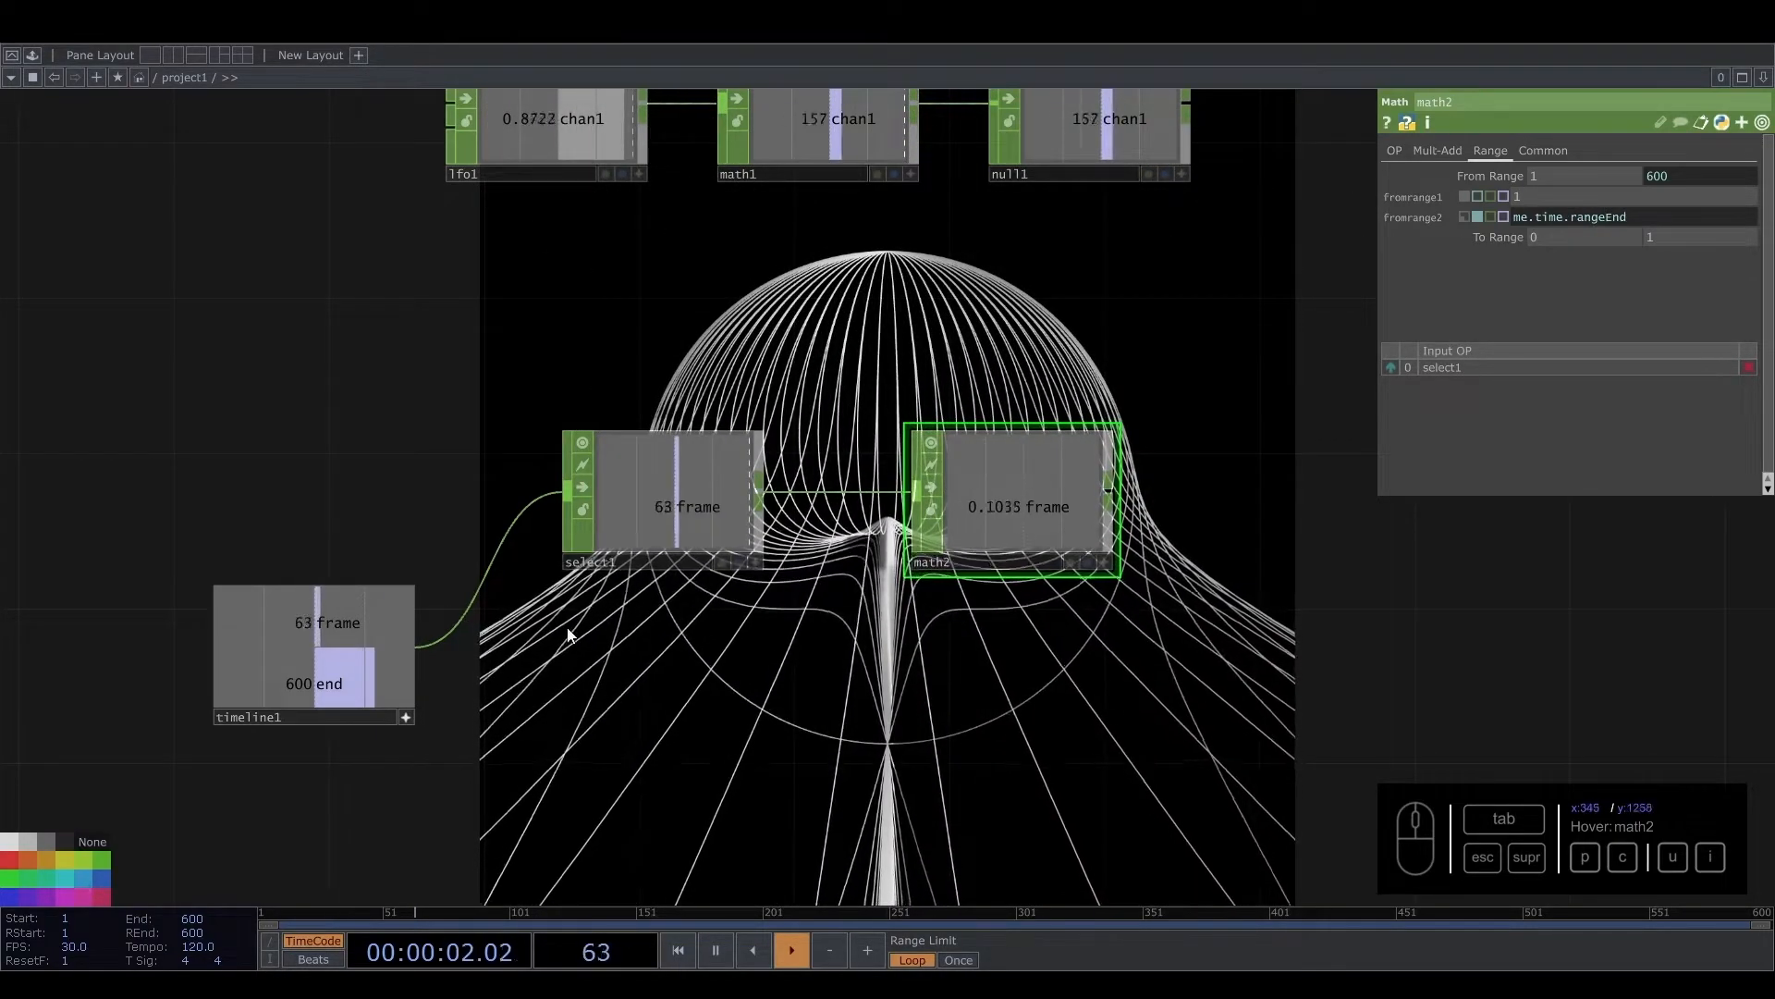
key(ctrl+z)
key(ctrl+z)
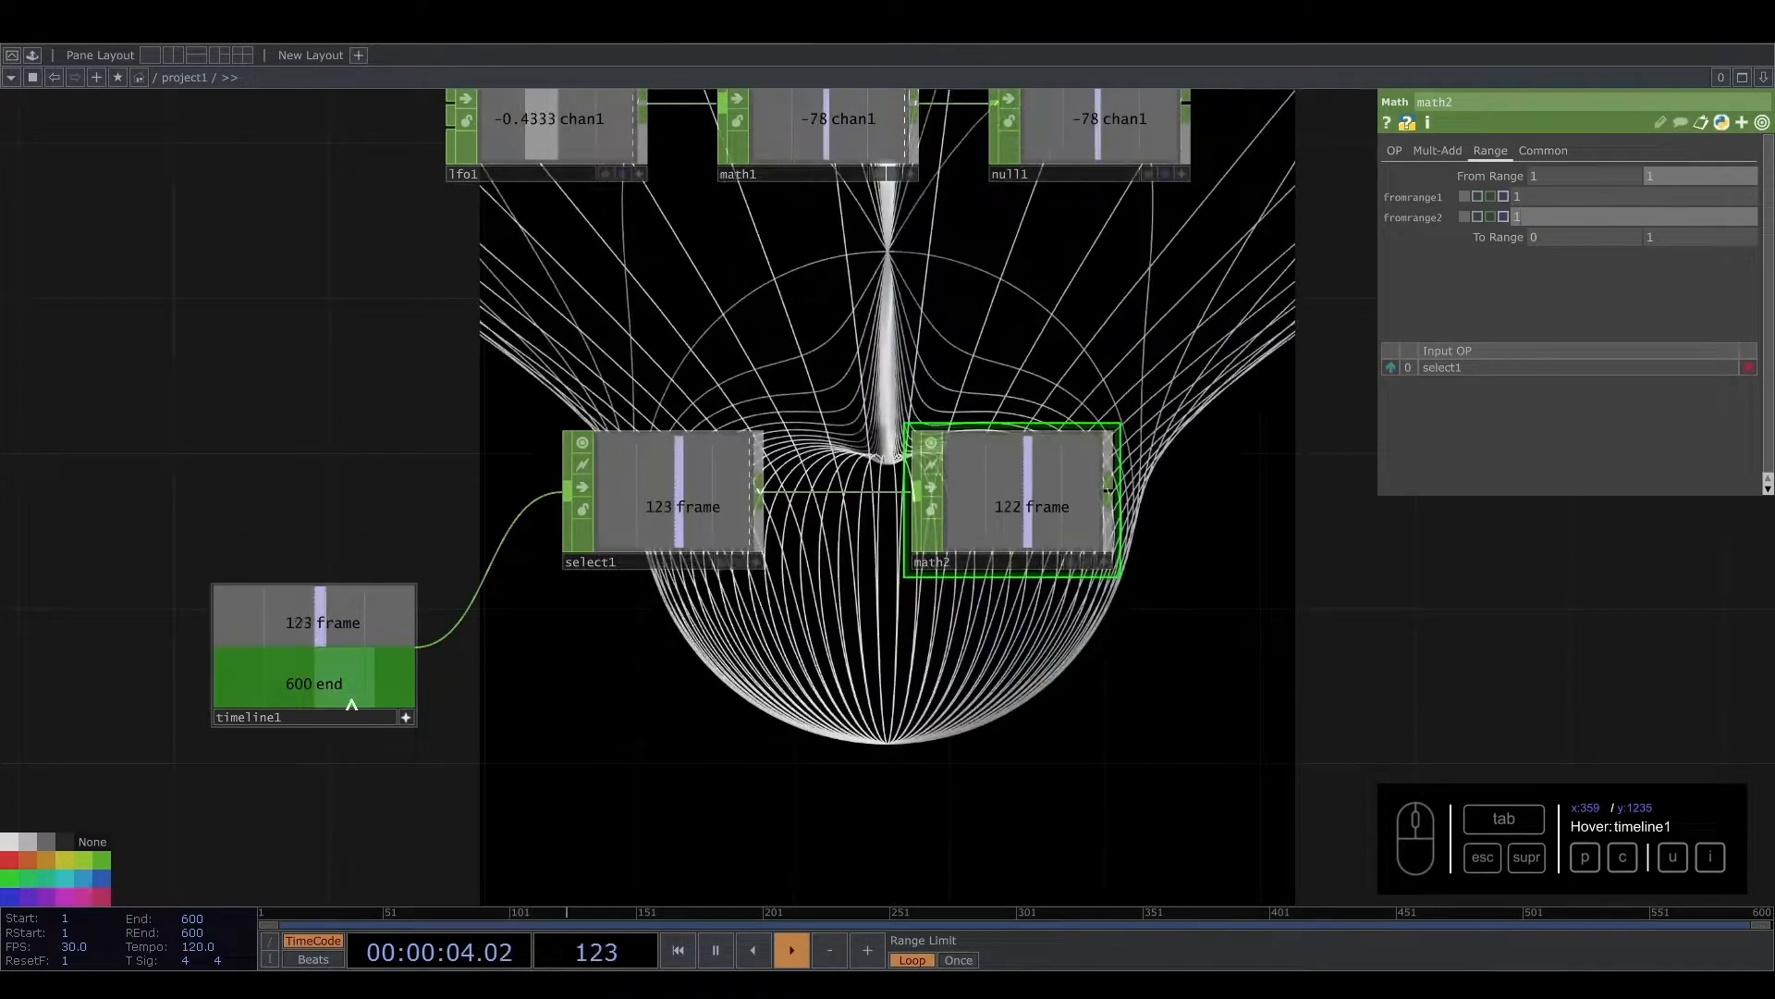
Restore the reference to timeline1's end channel in the upper From Range value of math2
drag(323, 683, 1694, 172)
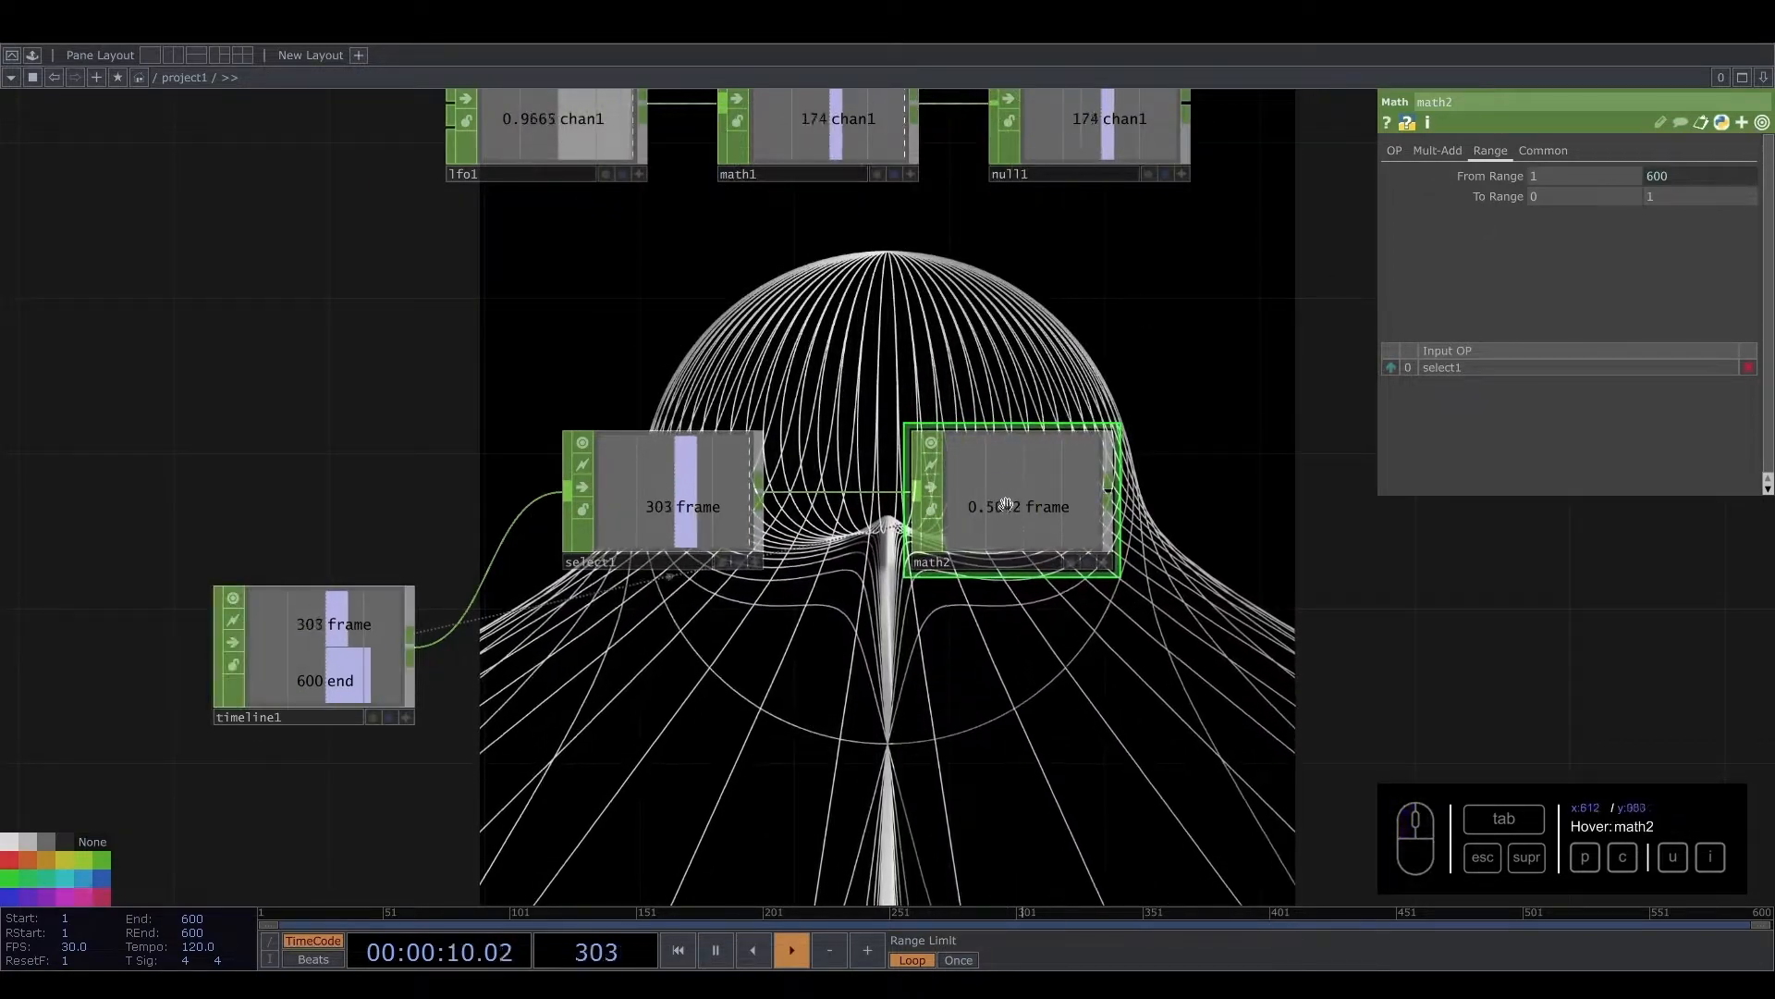
Add an unconnected Pattern CHOP in the empty space below math2
drag(1002, 652, 958, 599)
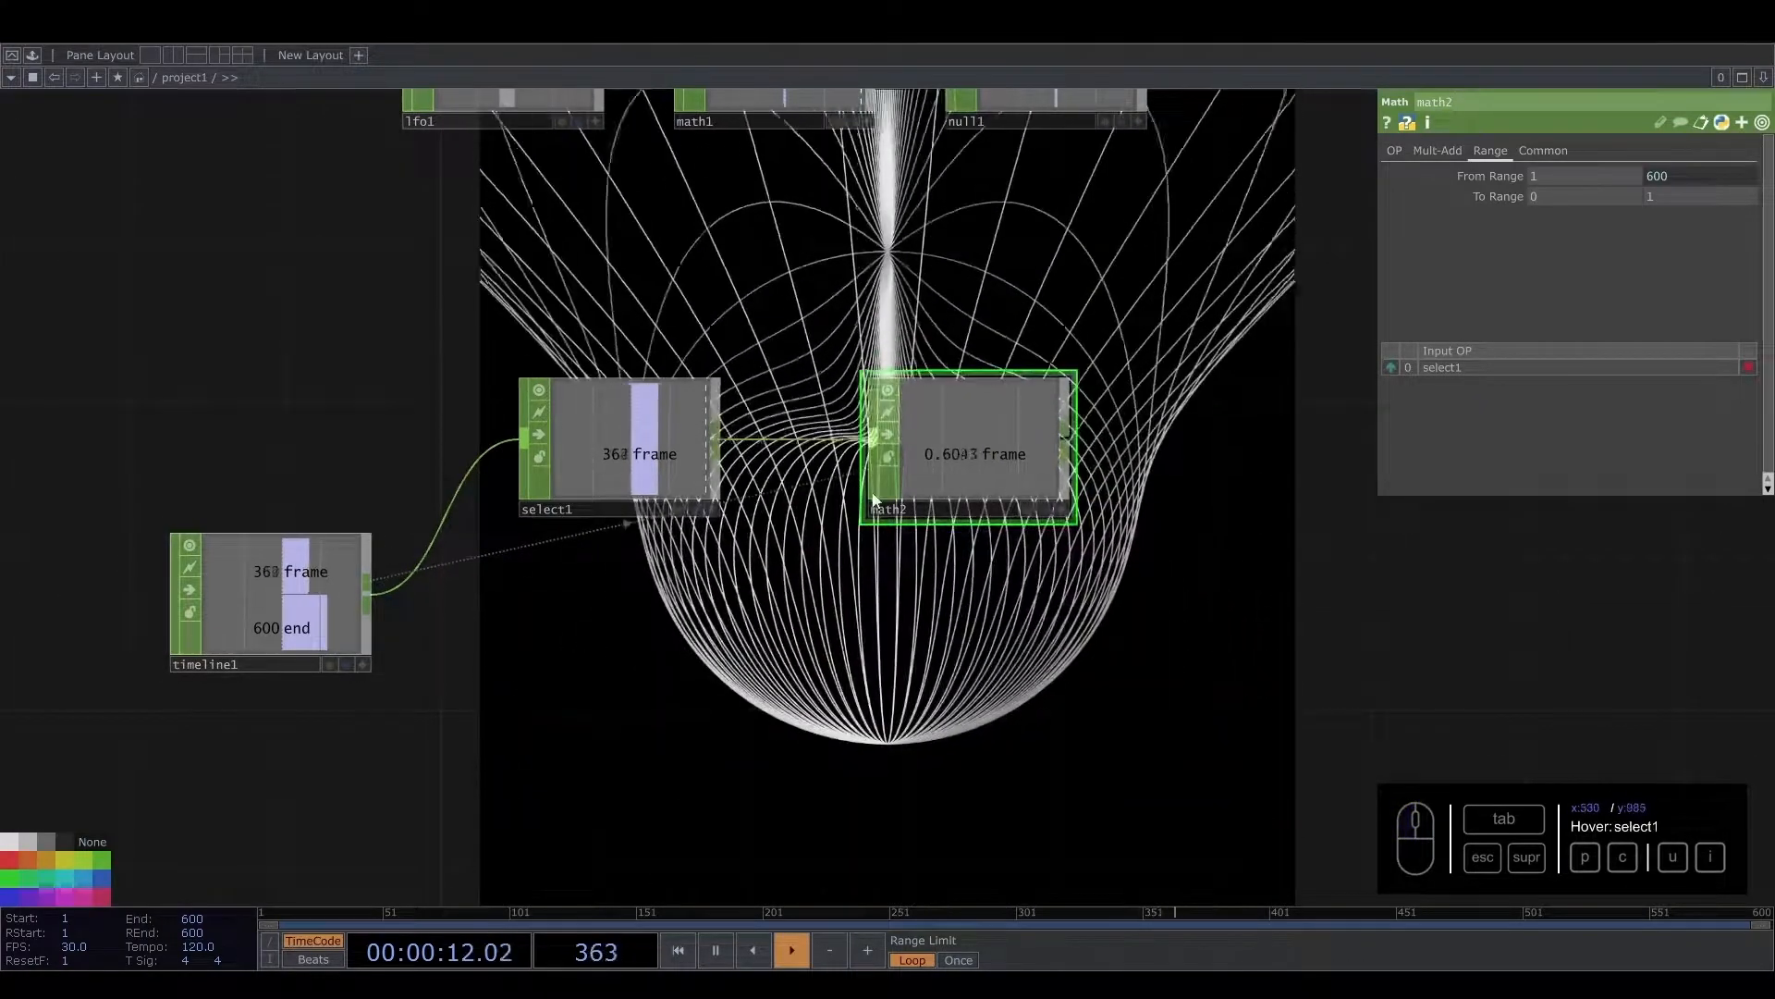
scroll(611, 583, down, 4)
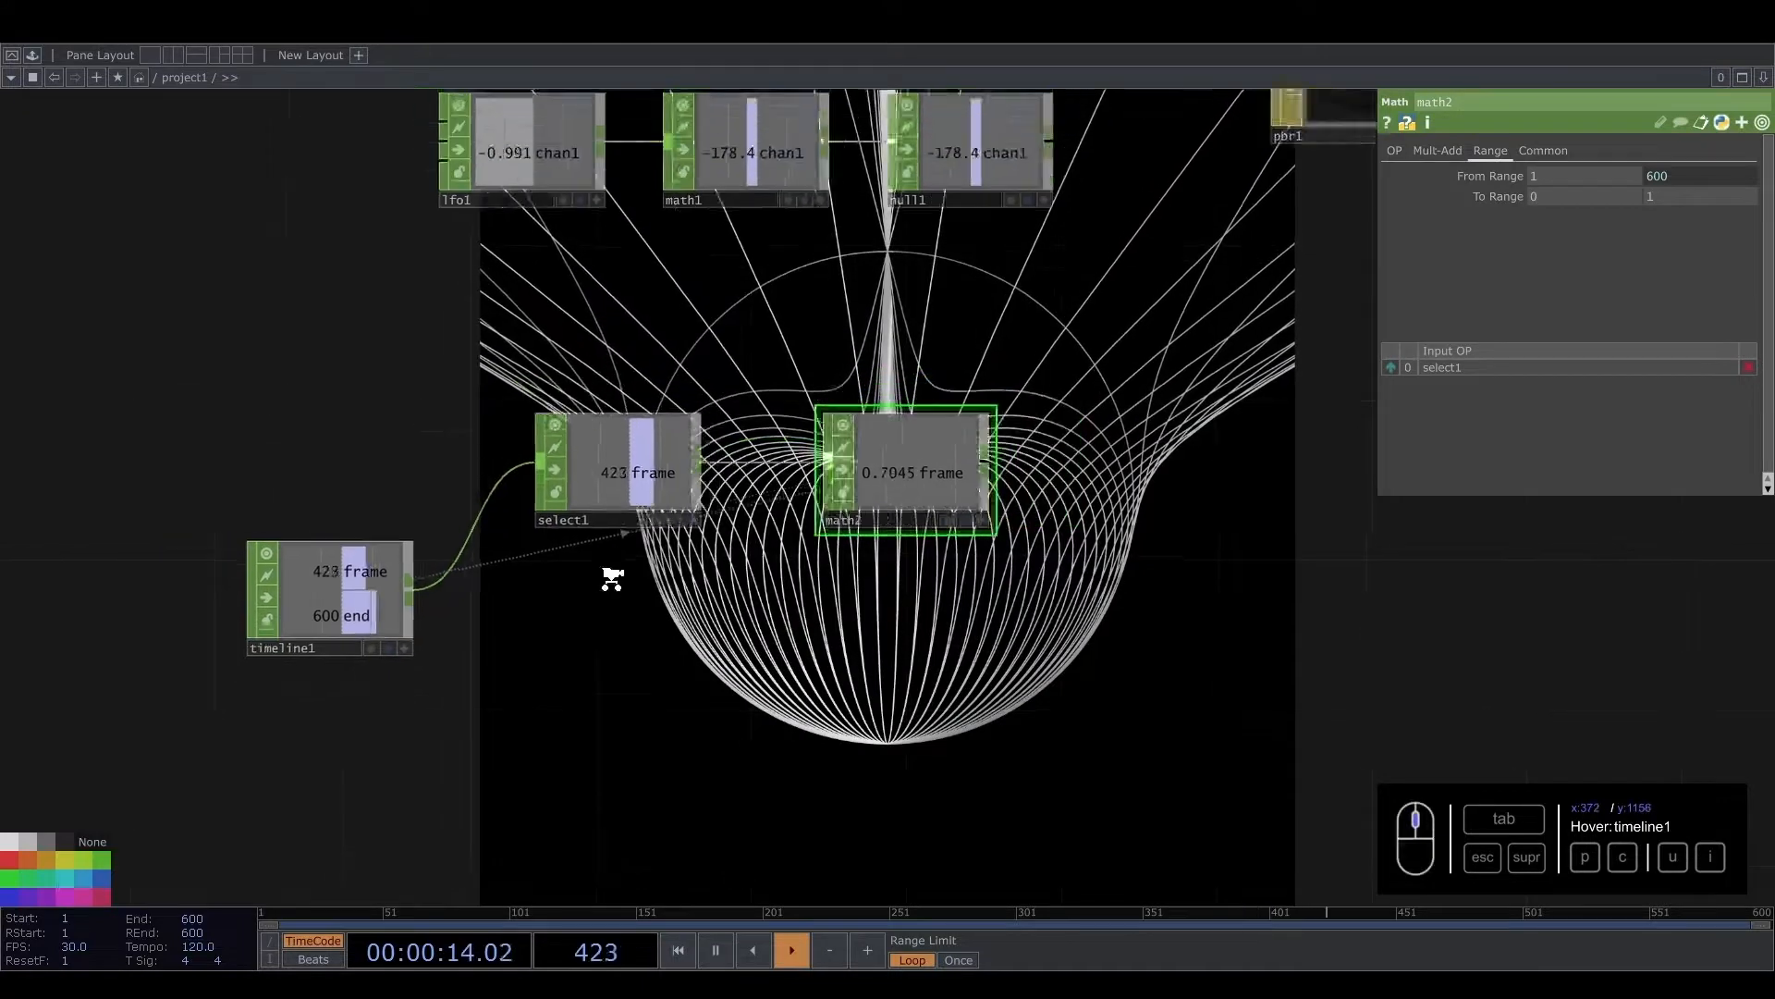
drag(773, 635, 755, 576)
key(Tab)
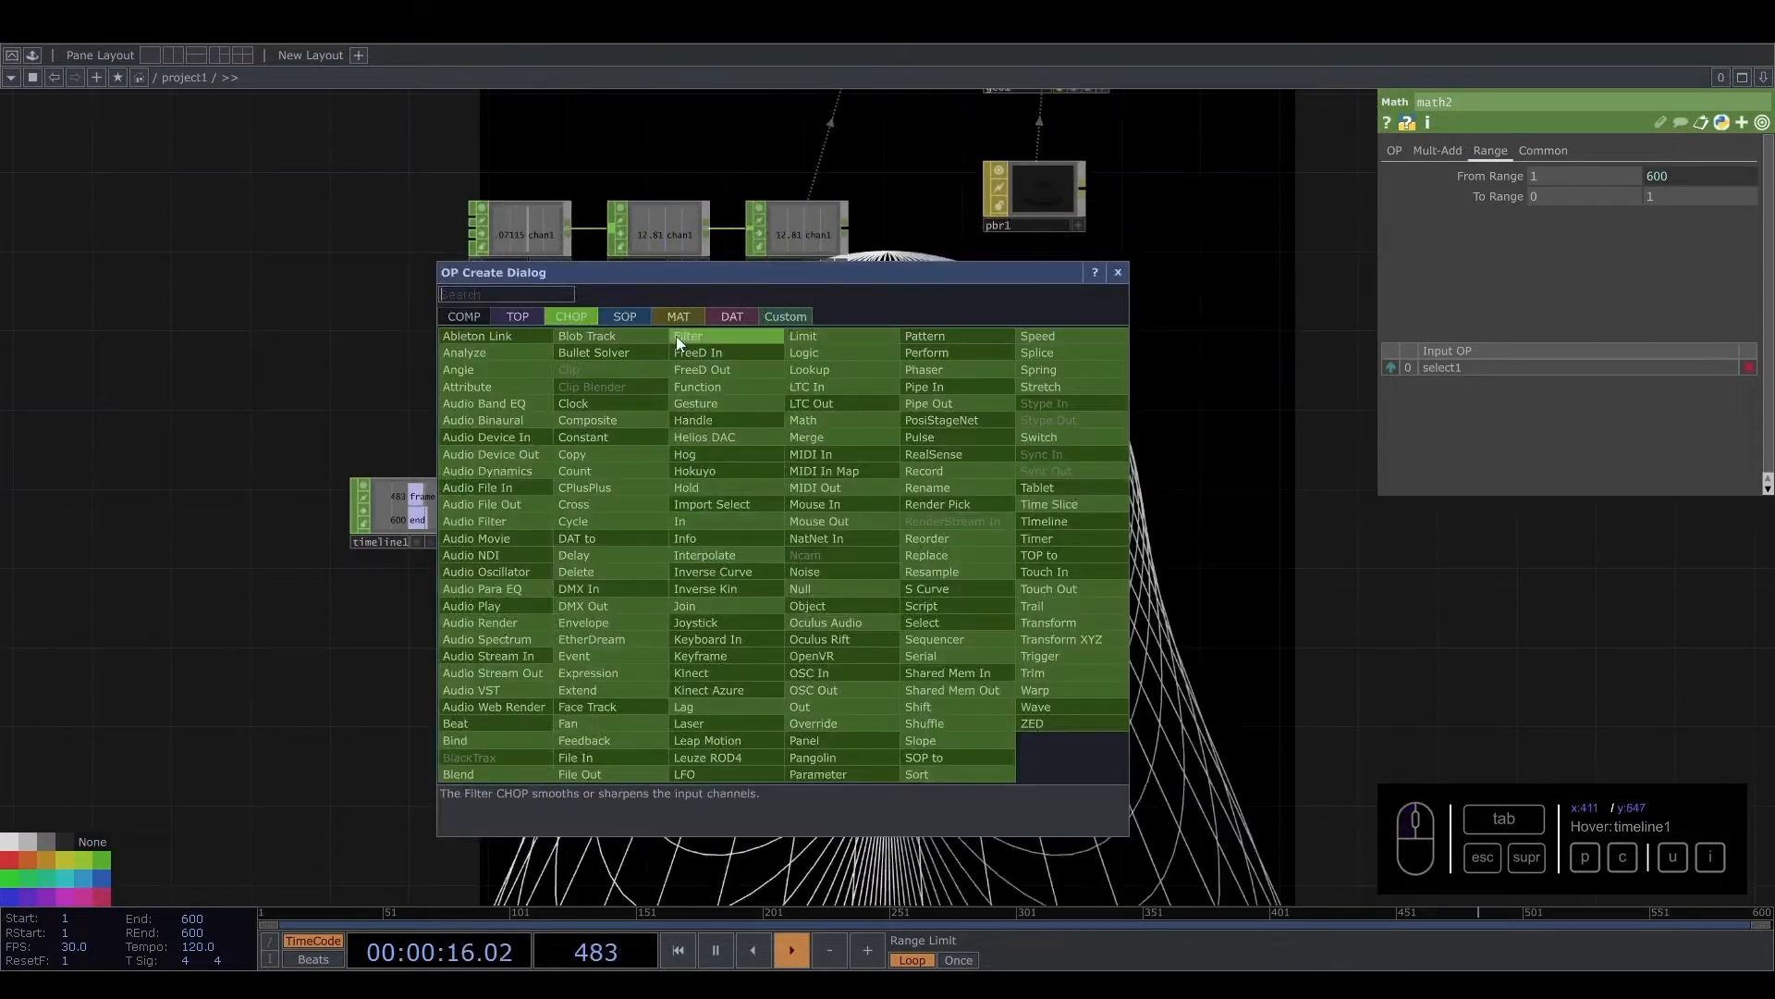
click(924, 336)
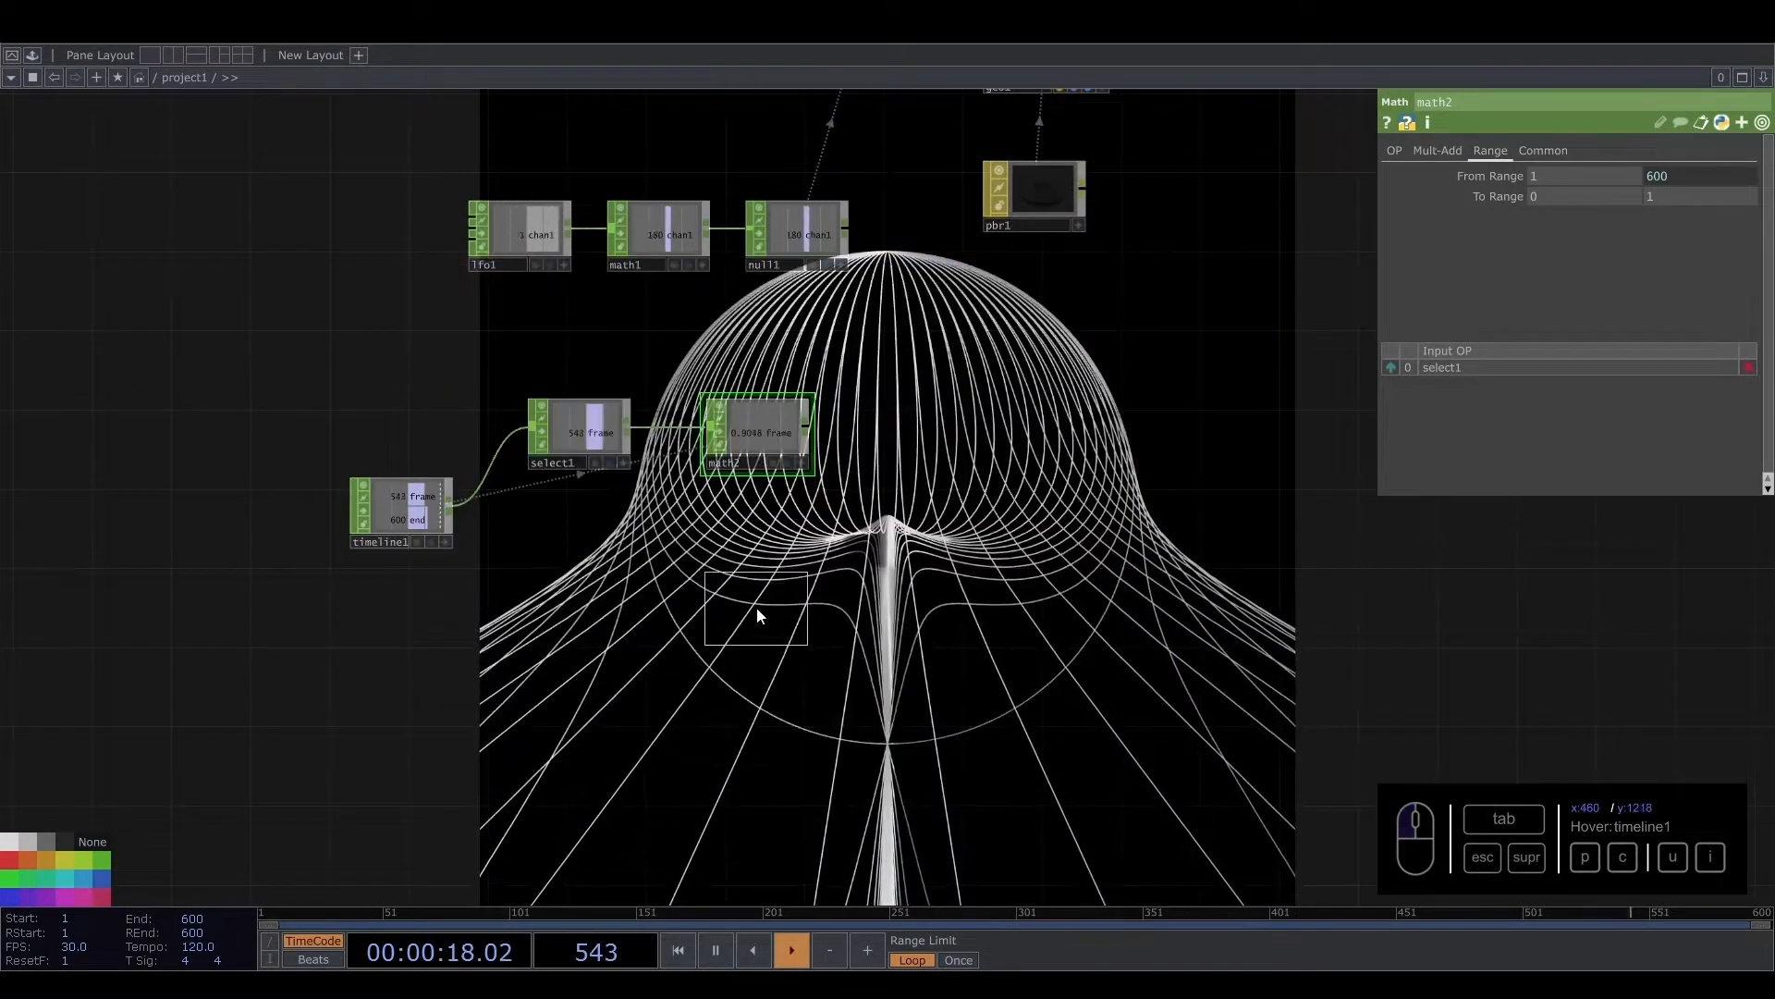
click(756, 606)
Name the channel of pattern1 twist
click(1473, 146)
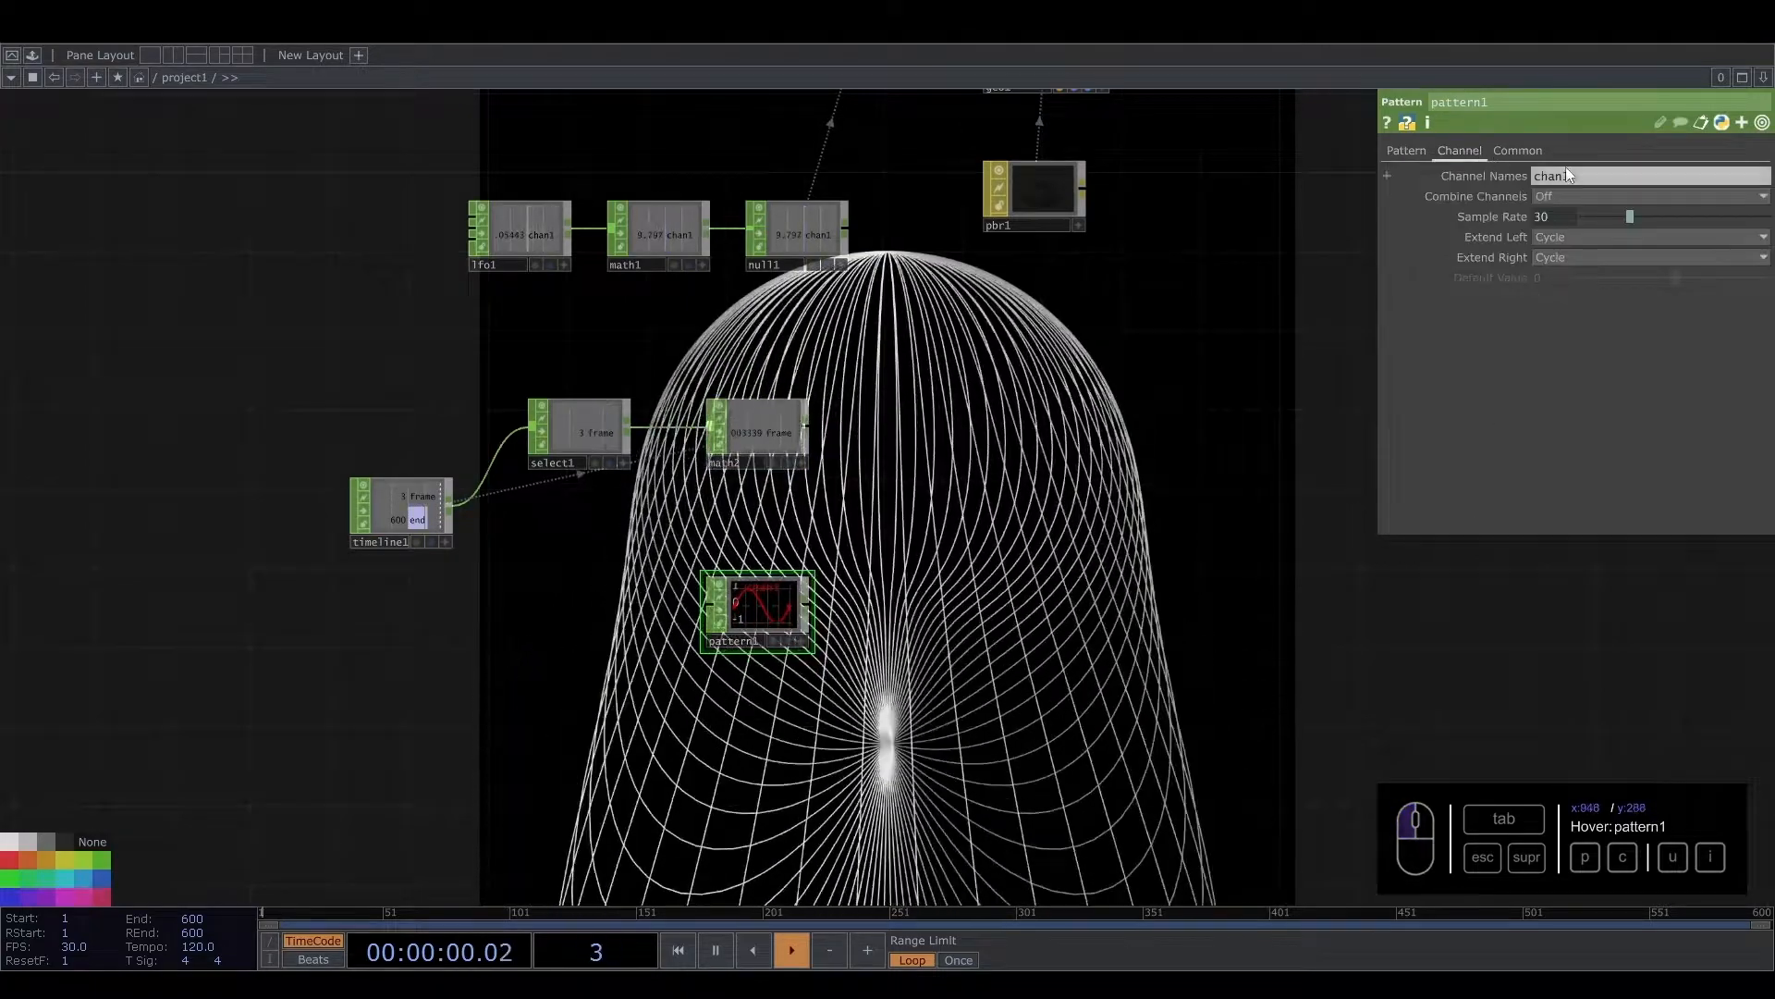
click(1566, 170)
text(twist)
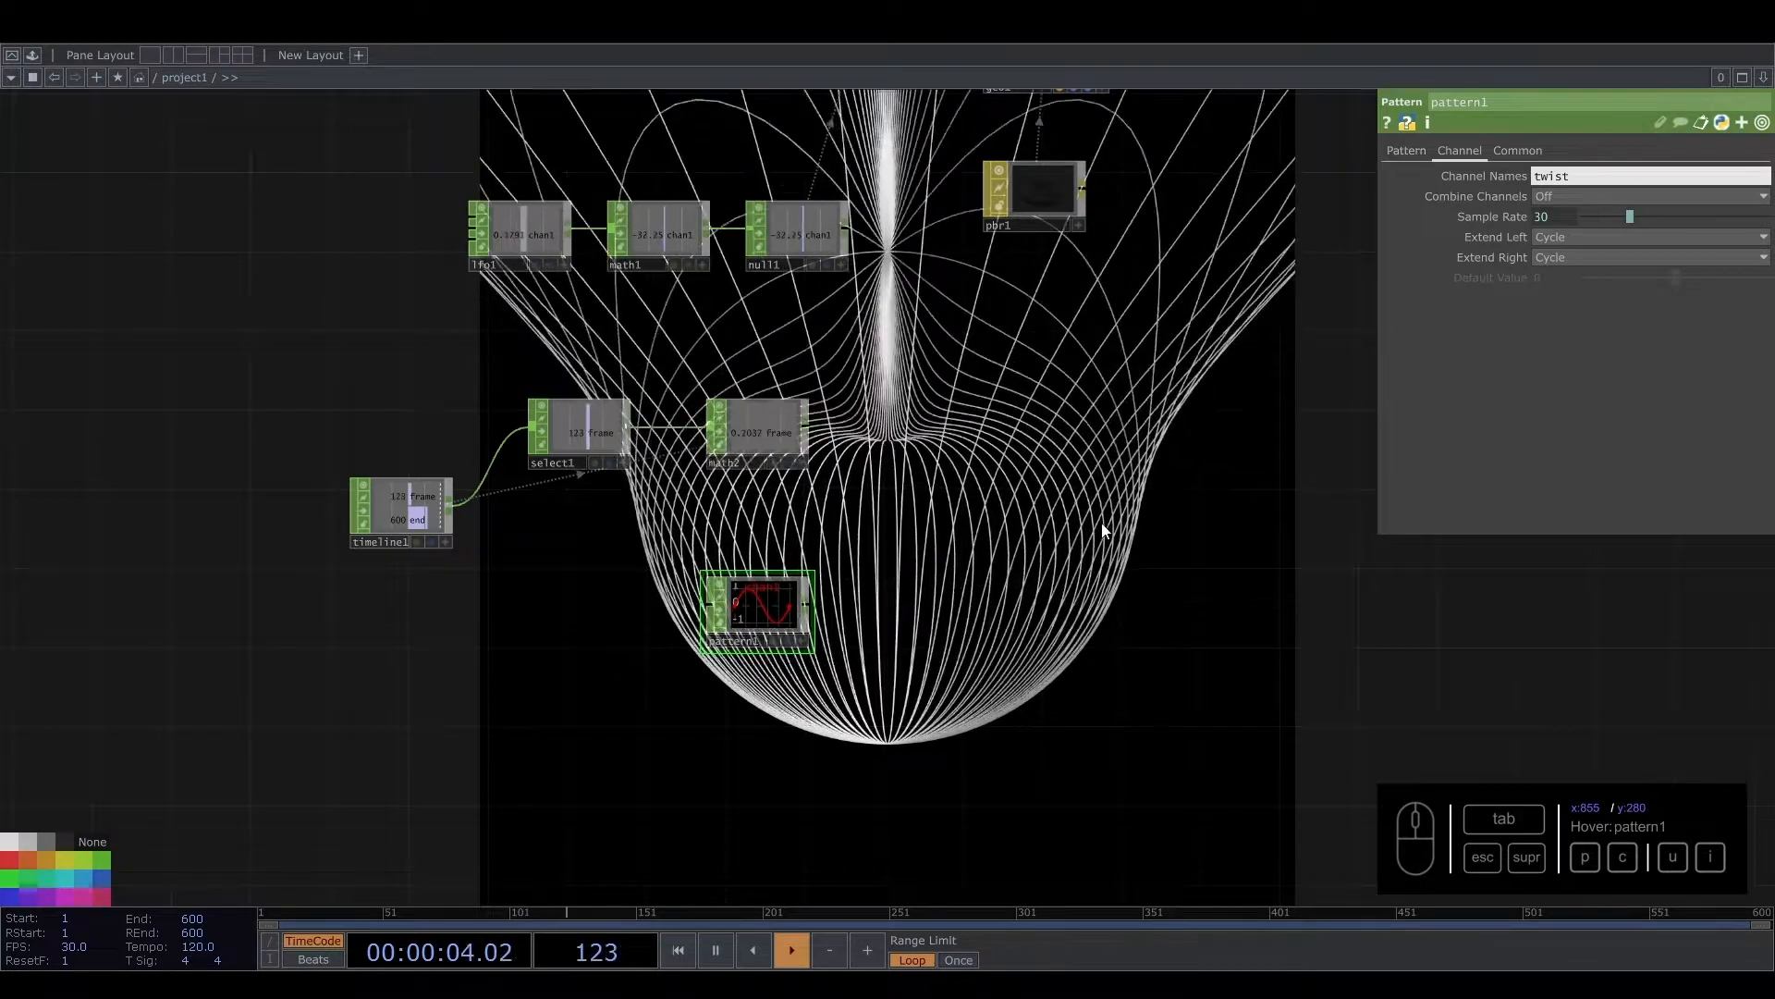
Set the length of pattern1 to 1 sample
click(1407, 151)
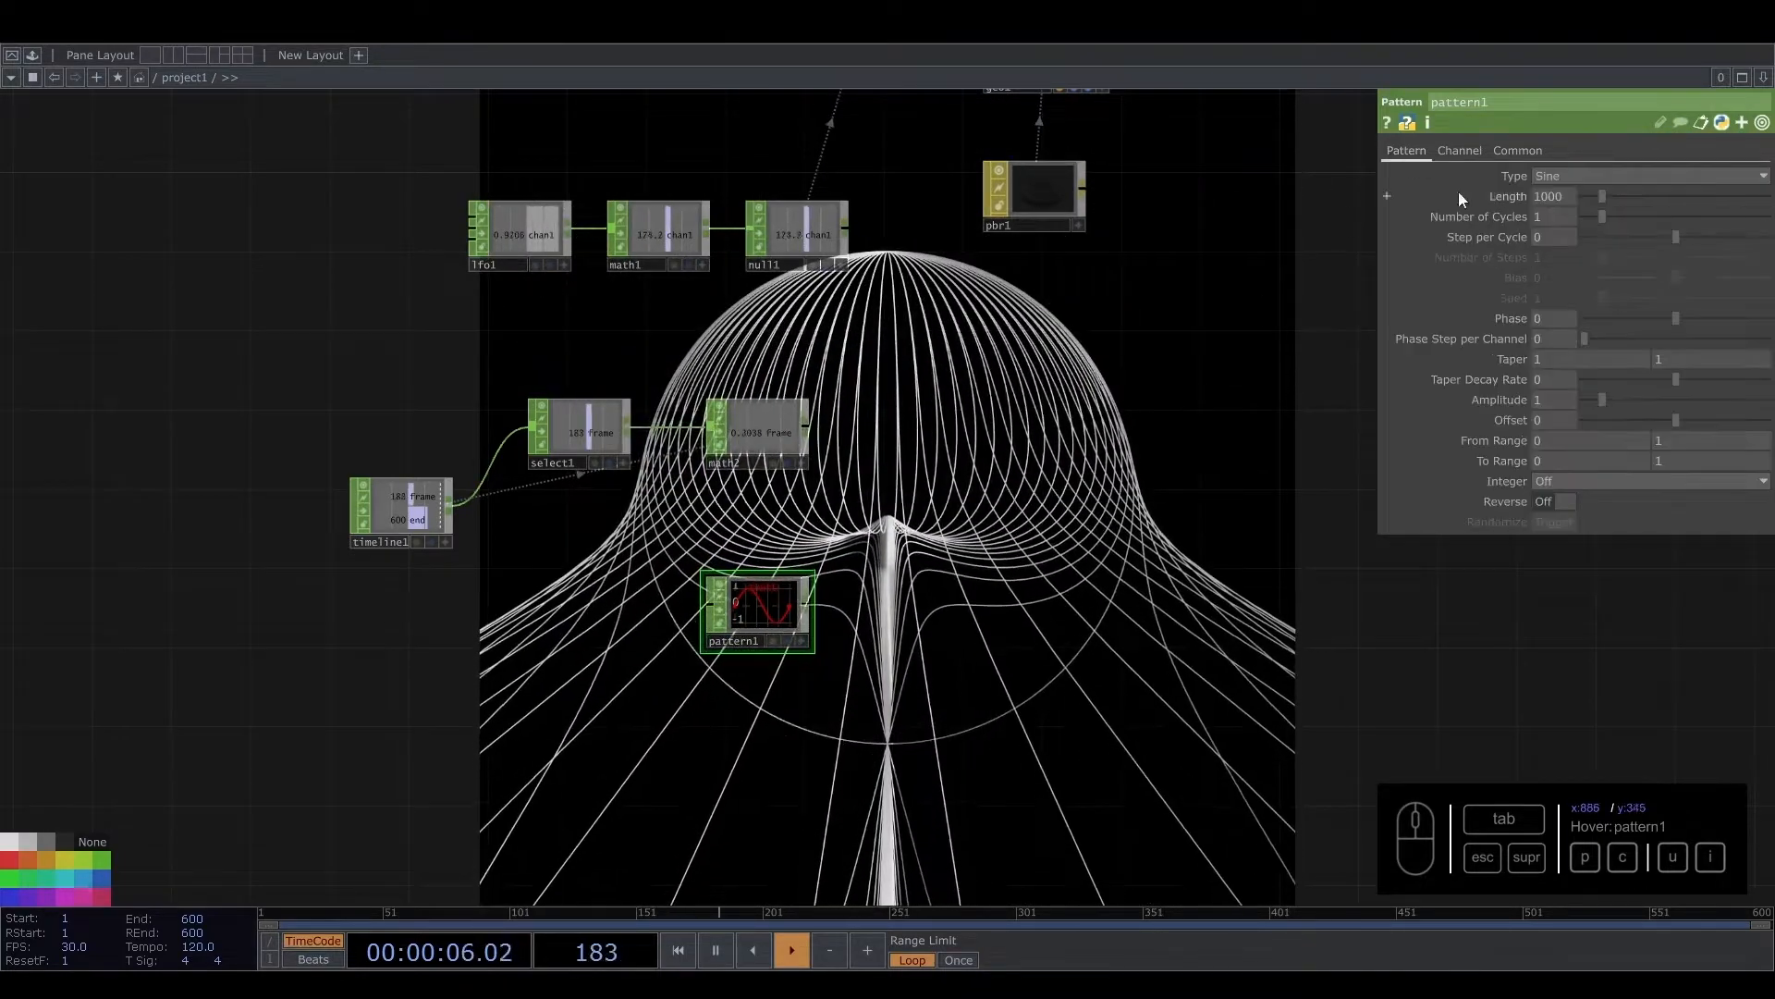
drag(1563, 196, 1413, 231)
text(1)
key(Return)
scroll(635, 666, up, 3)
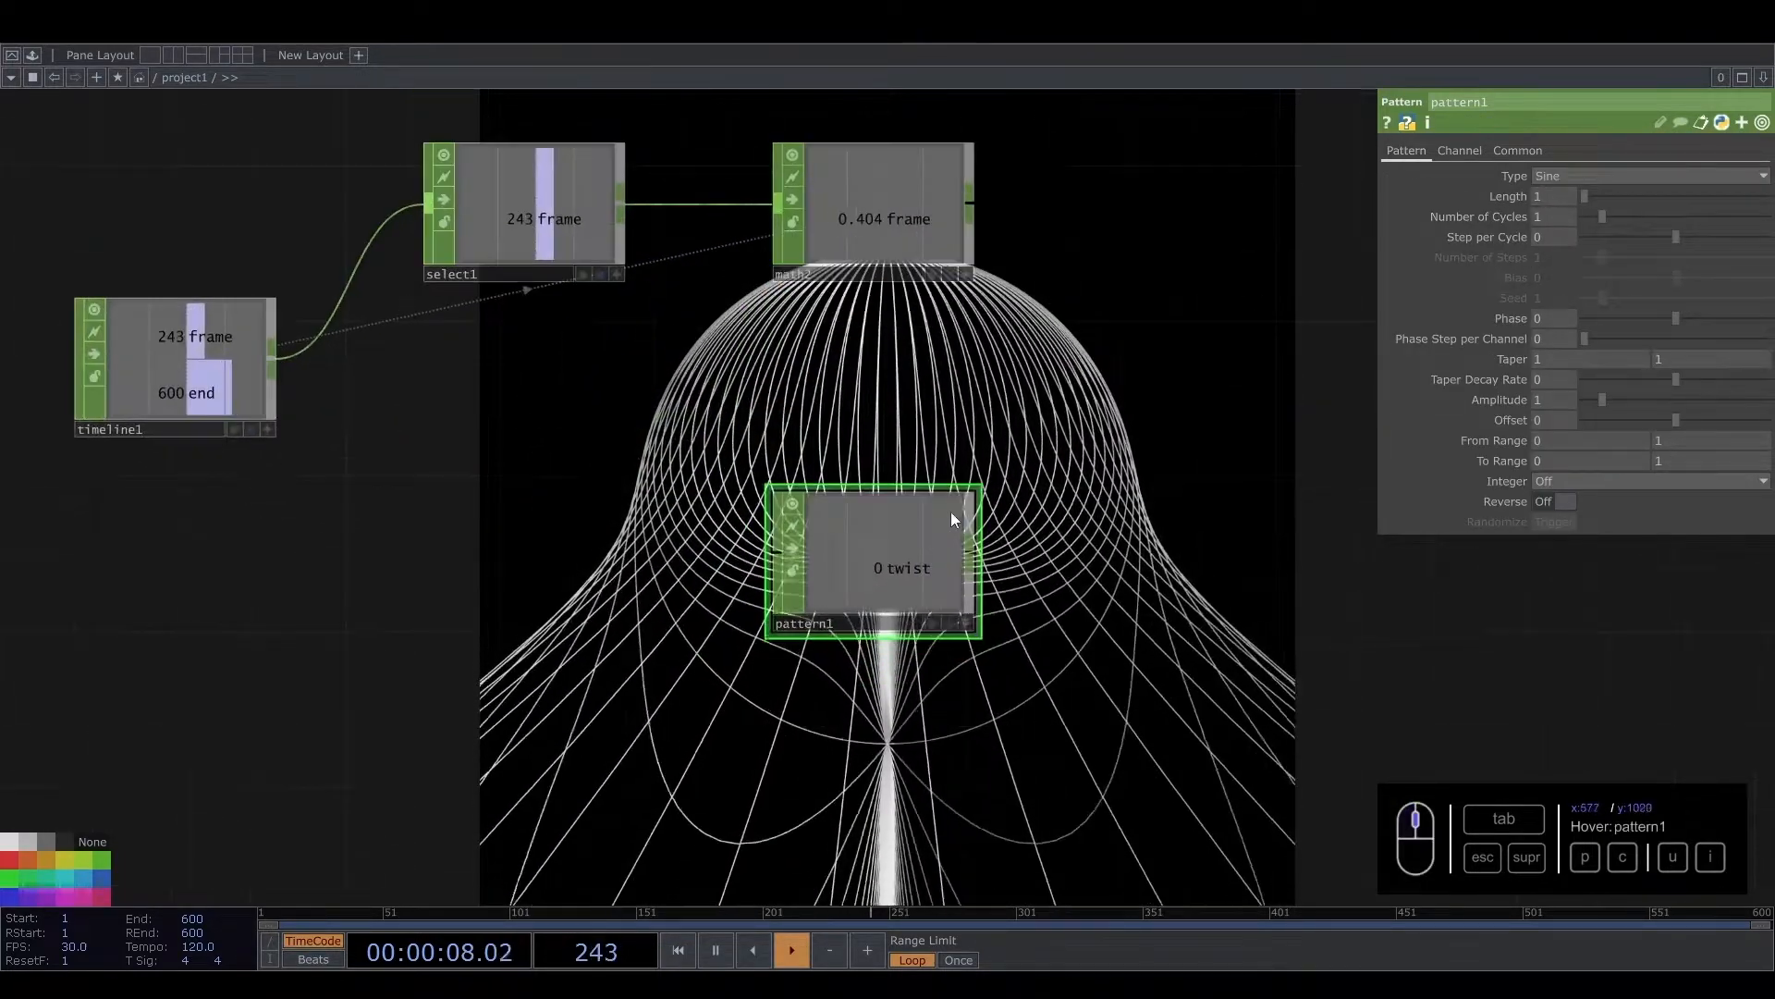
Try different Phase values on pattern1, resetting it to 0 and raising it to 0.47
mouse_move(1678, 319)
mouse_down()
mouse_move(1607, 324)
mouse_move(1703, 329)
mouse_move(1663, 331)
mouse_up()
double_click(1572, 317)
text(0)
key(Return)
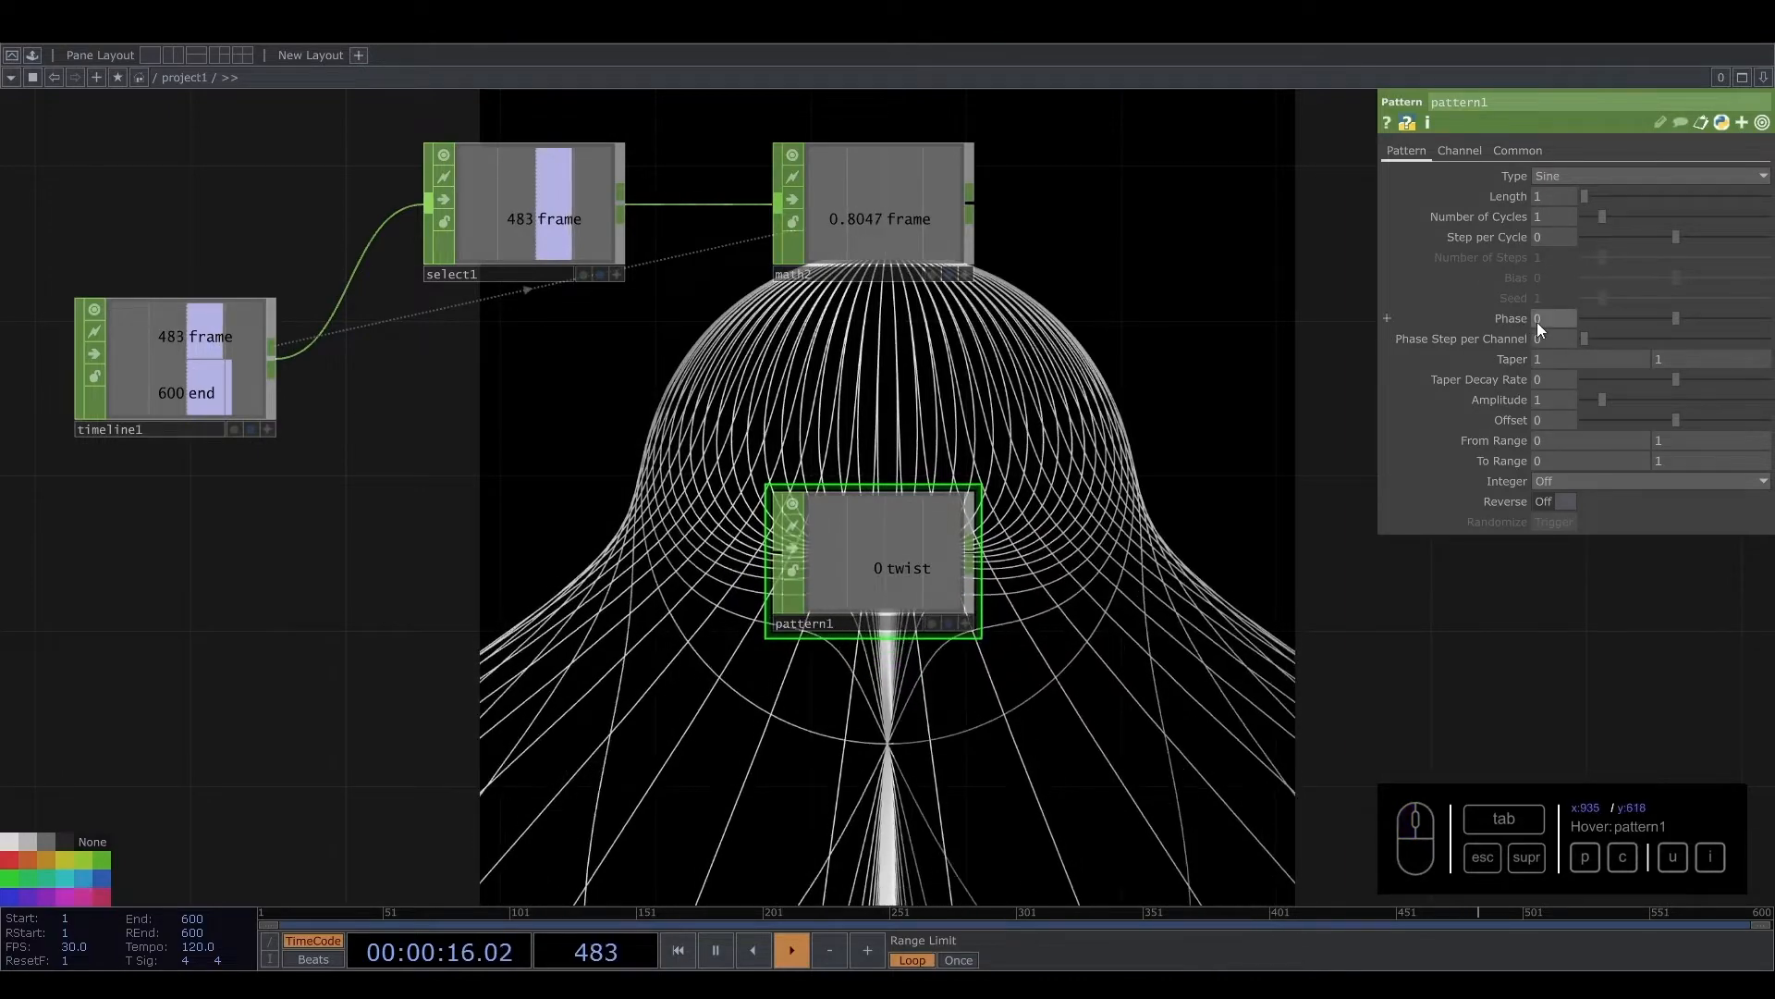
drag(1676, 318, 1719, 326)
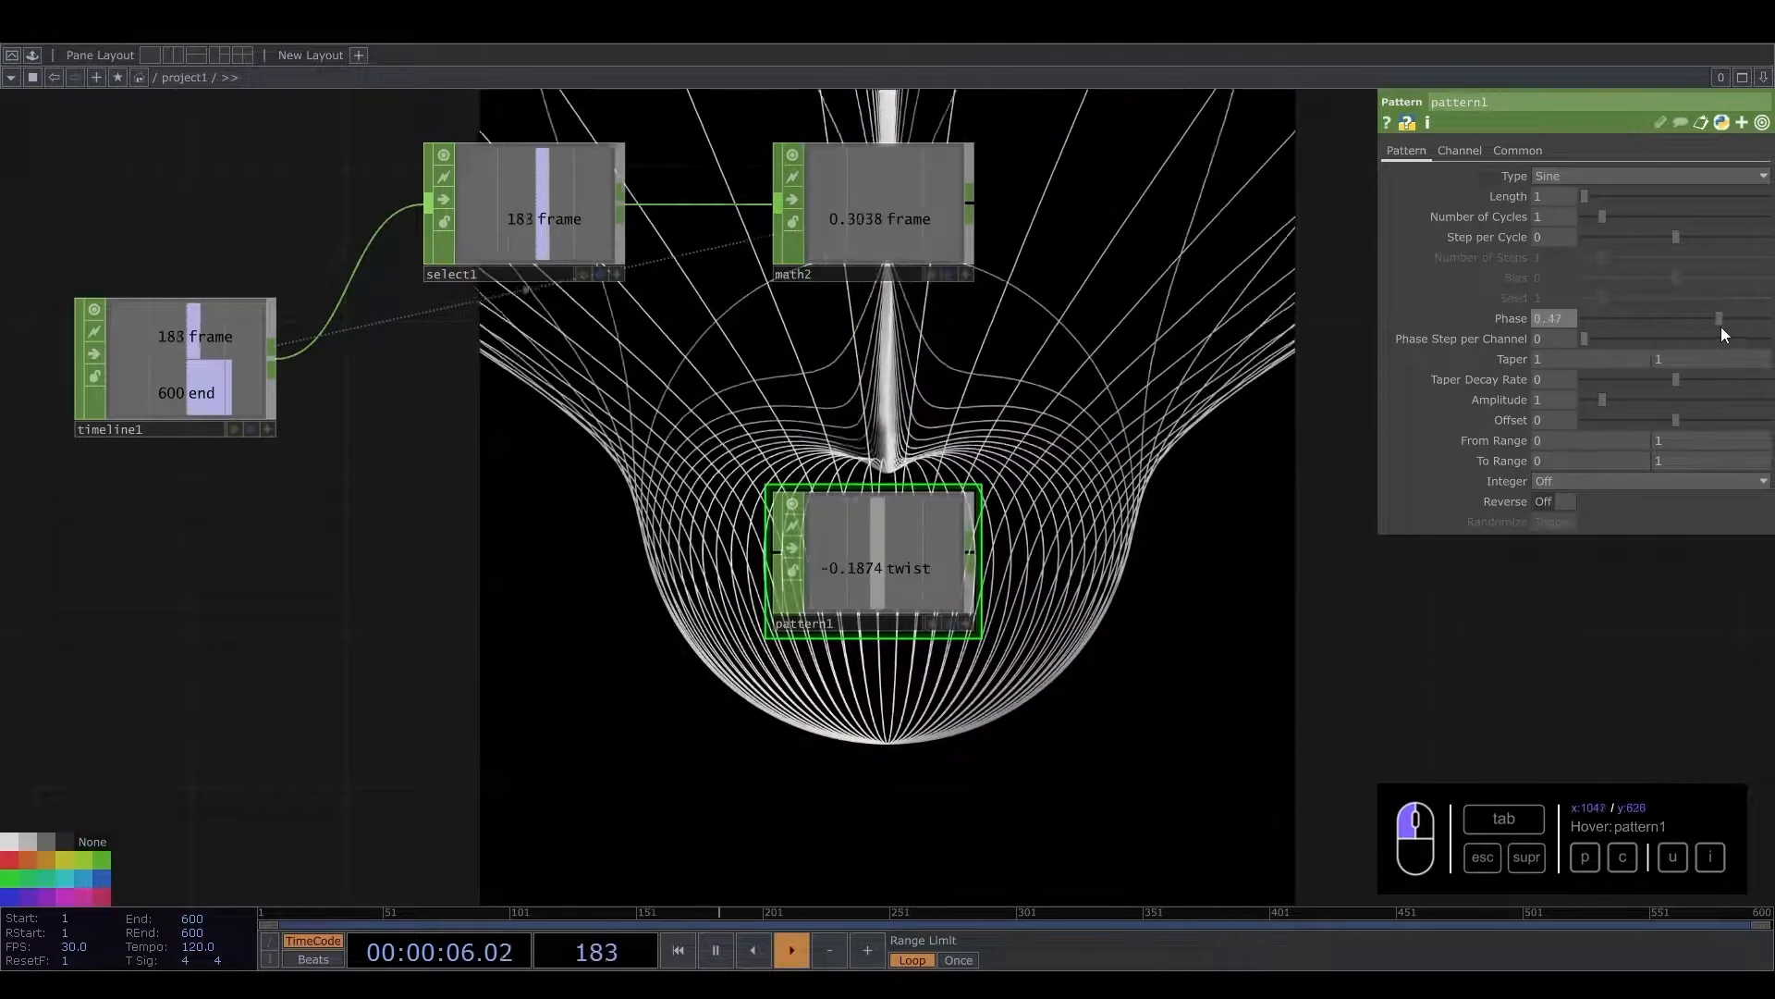
drag(937, 326, 942, 373)
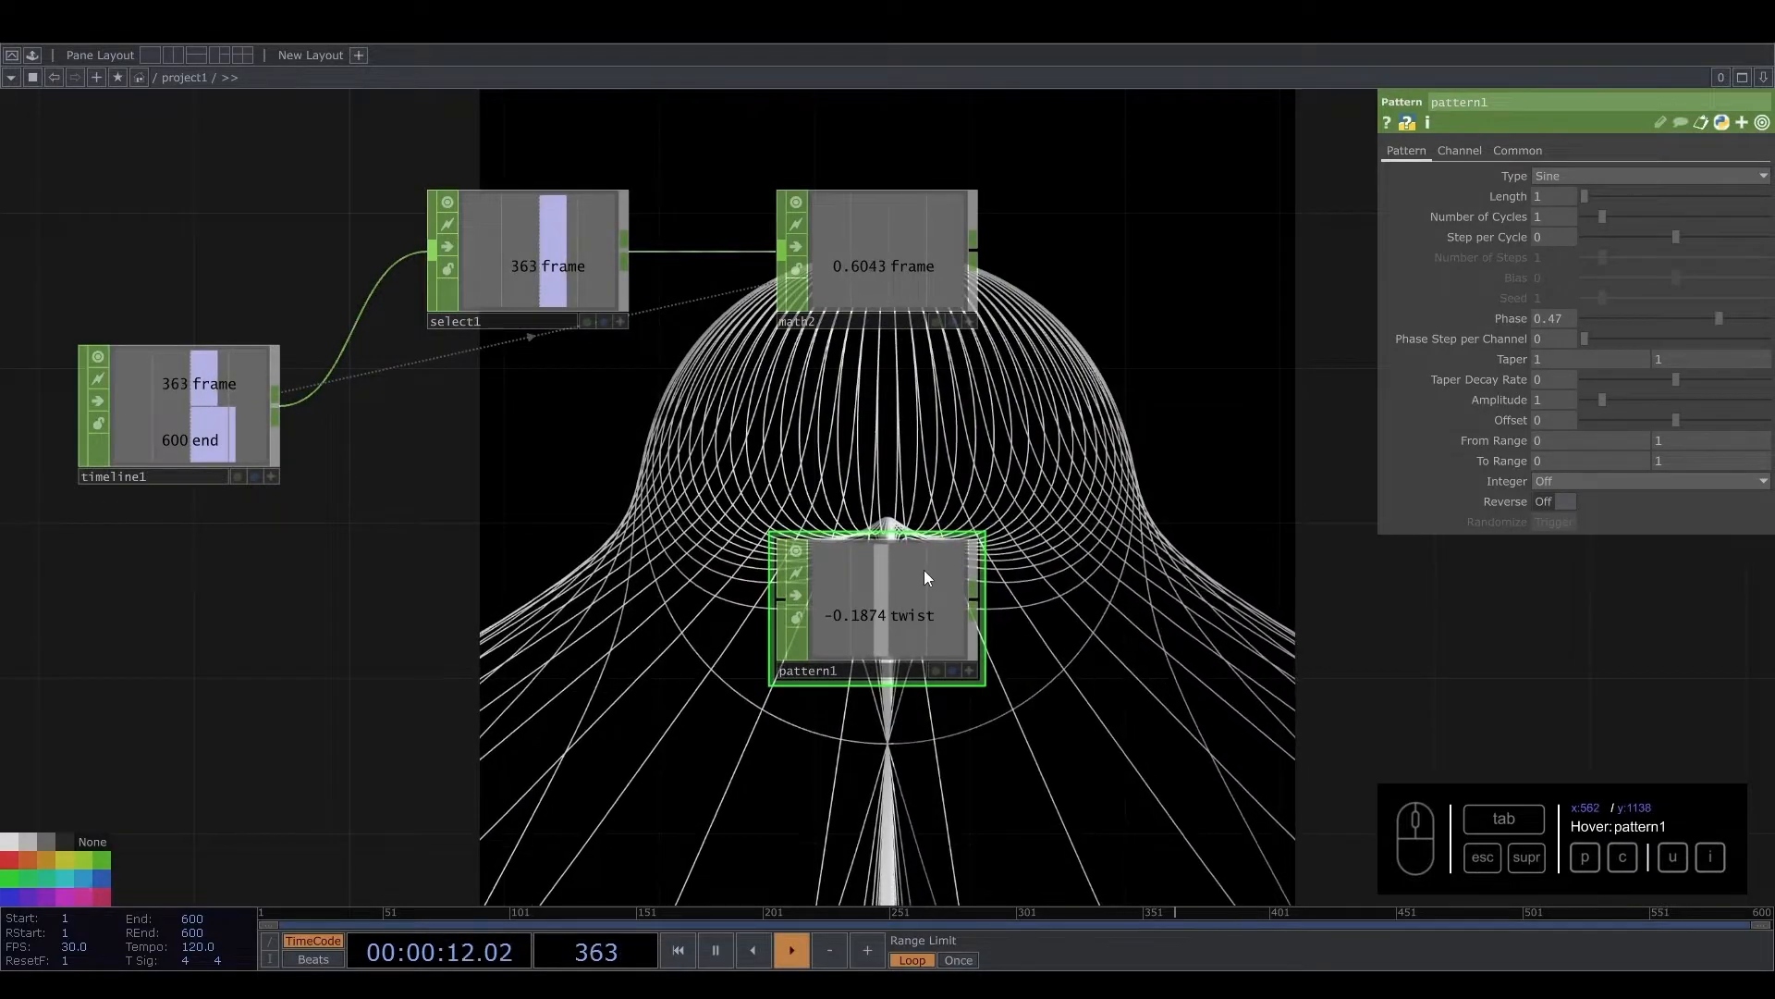
Drive the Phase of pattern1 with a CHOP reference to math2's frame channel
click(912, 268)
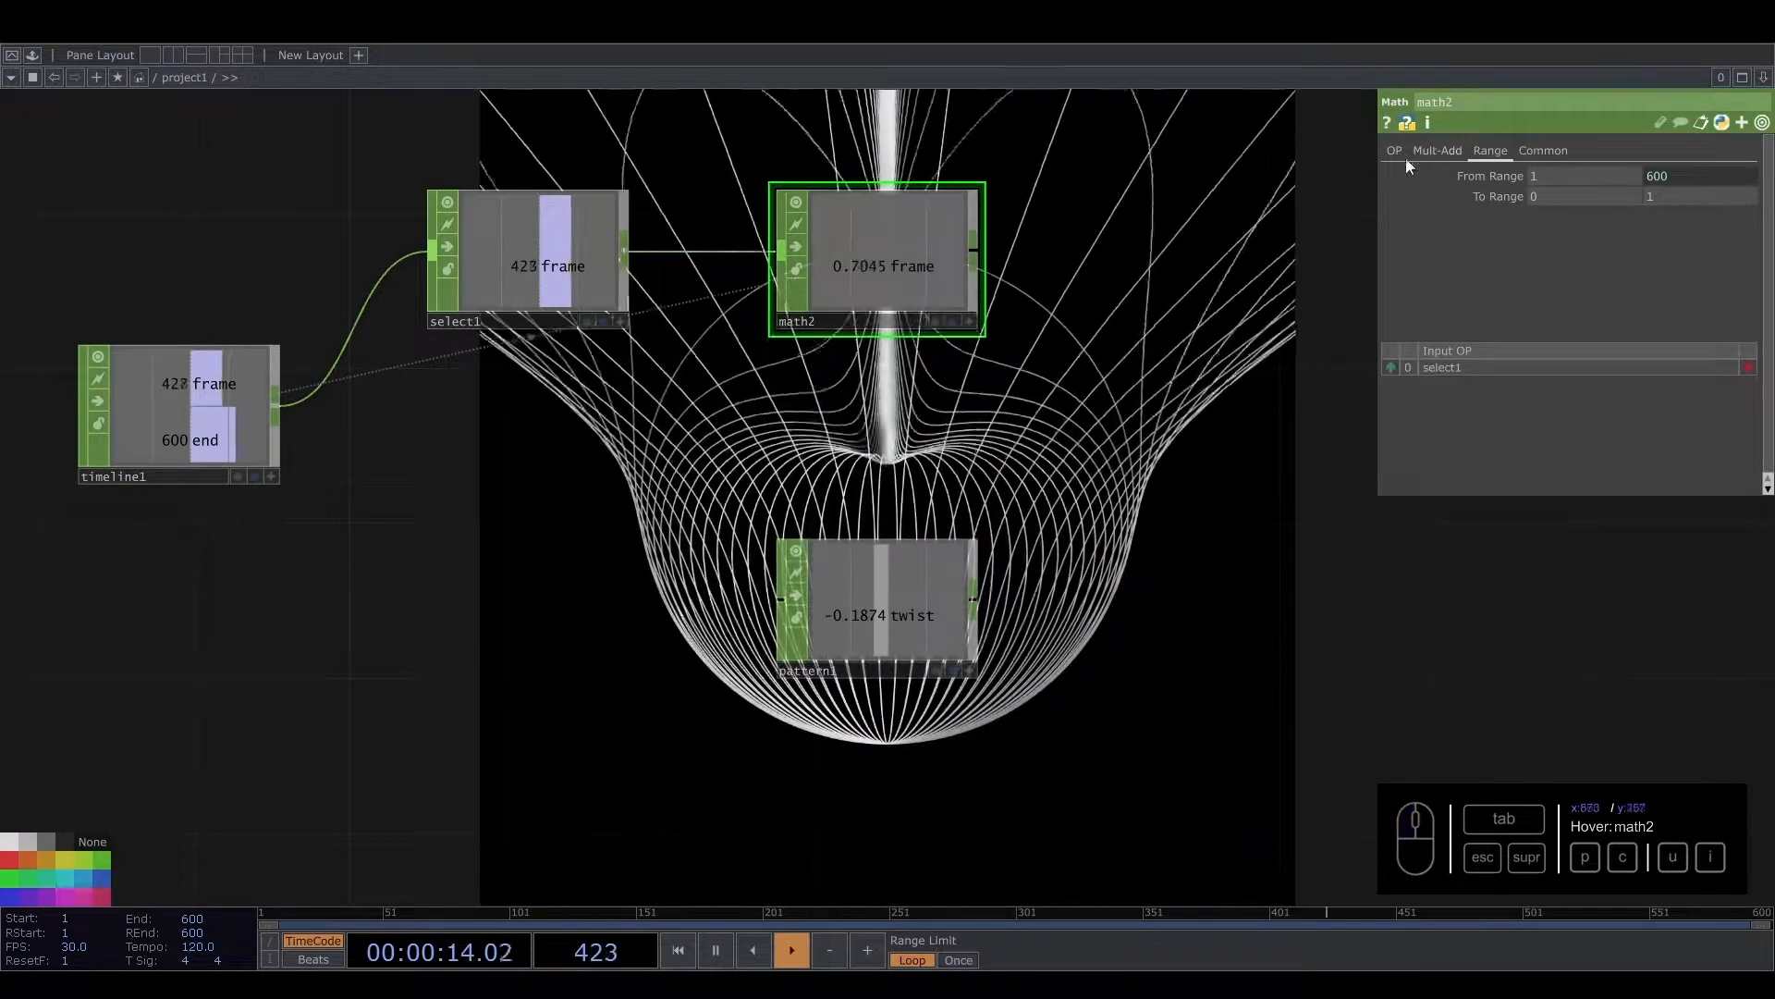
drag(701, 507, 774, 500)
click(932, 580)
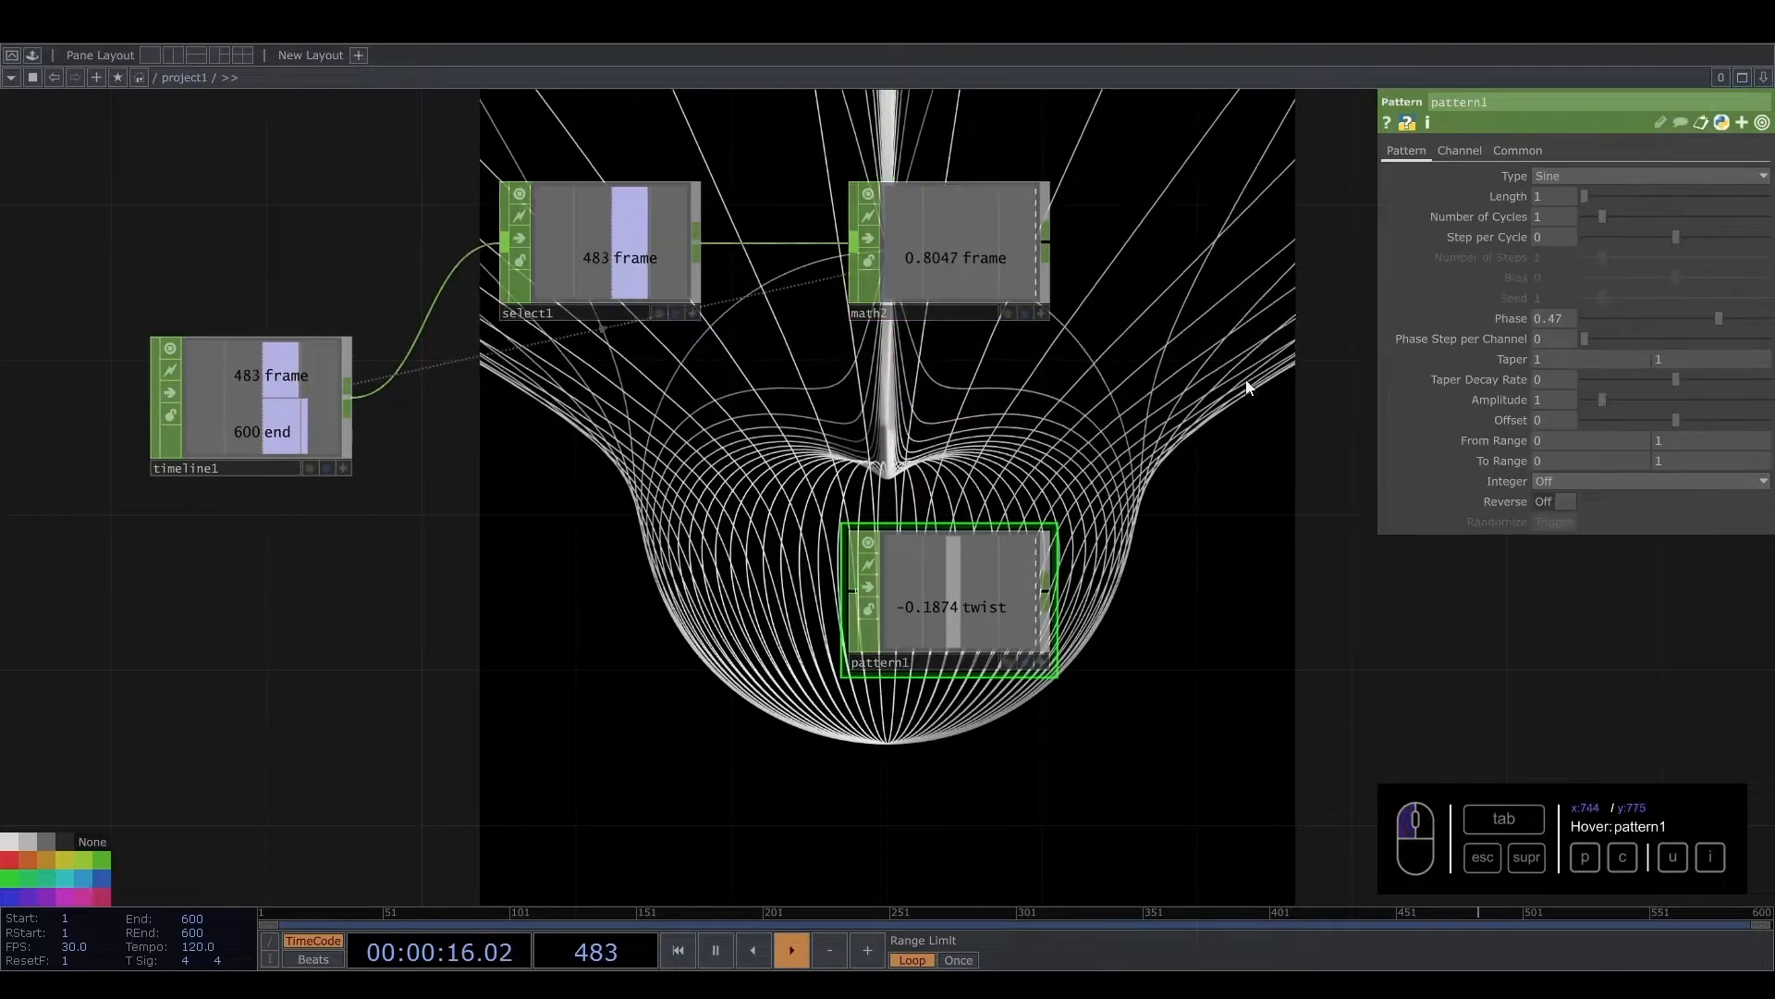
click(1041, 314)
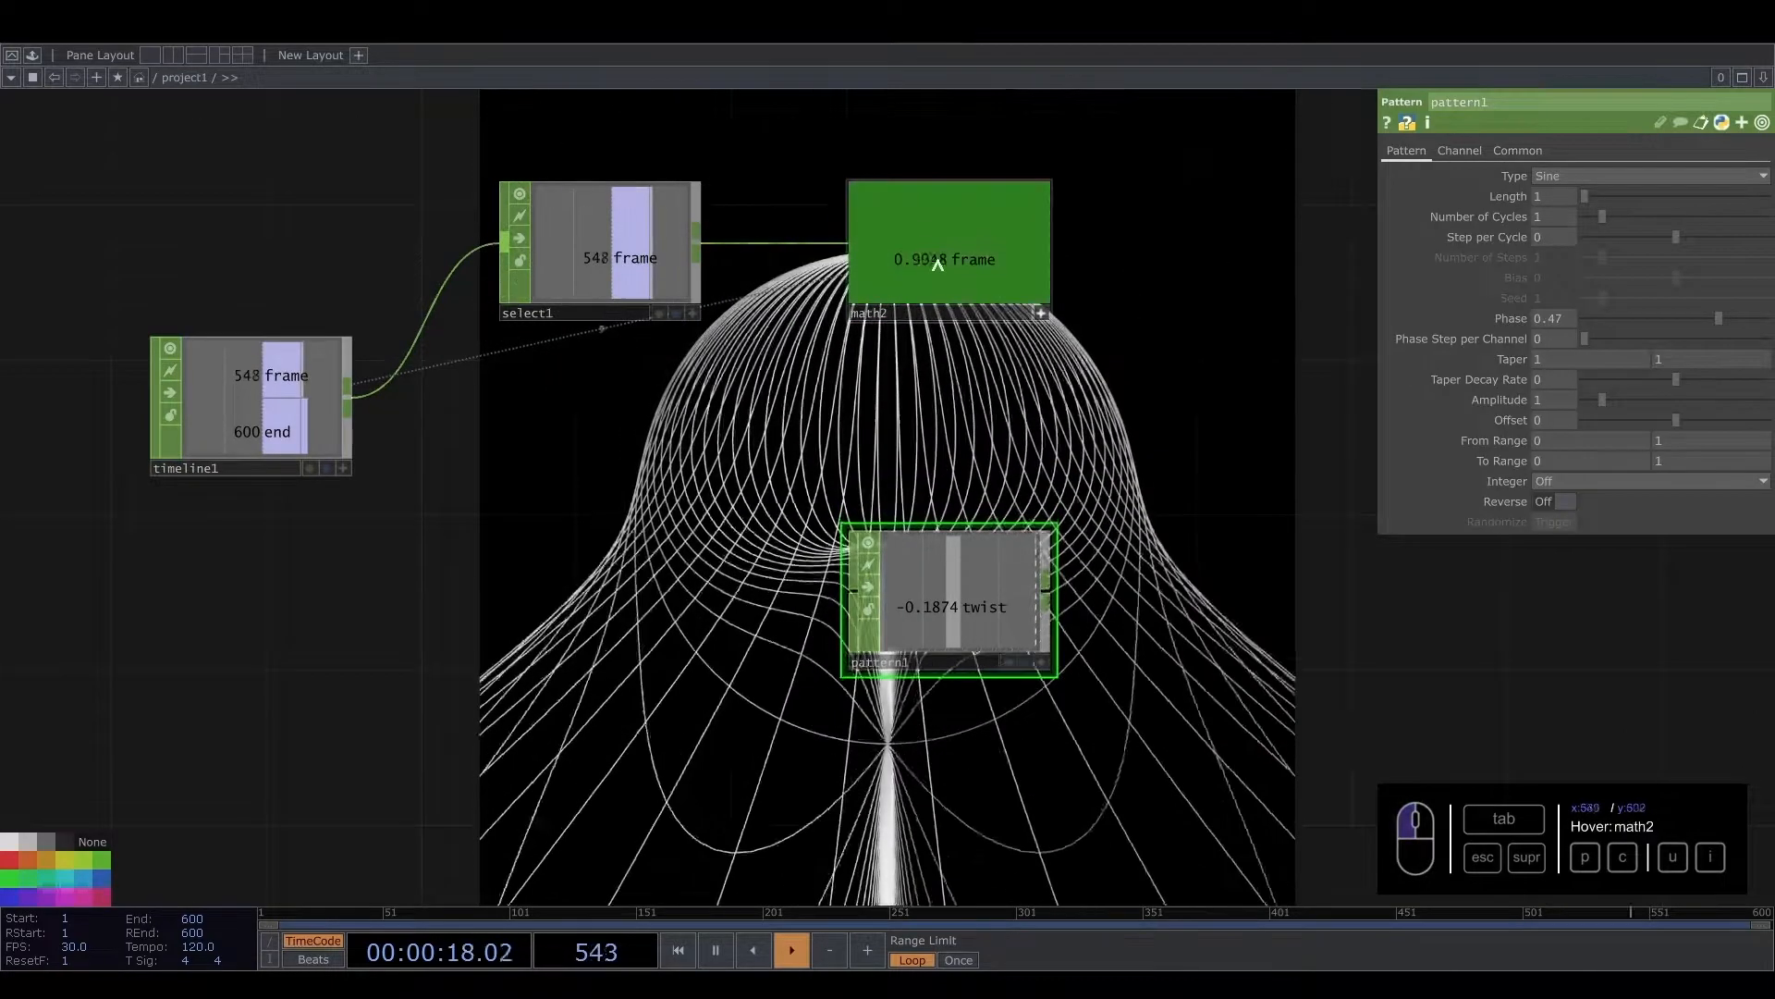
drag(952, 266, 1556, 321)
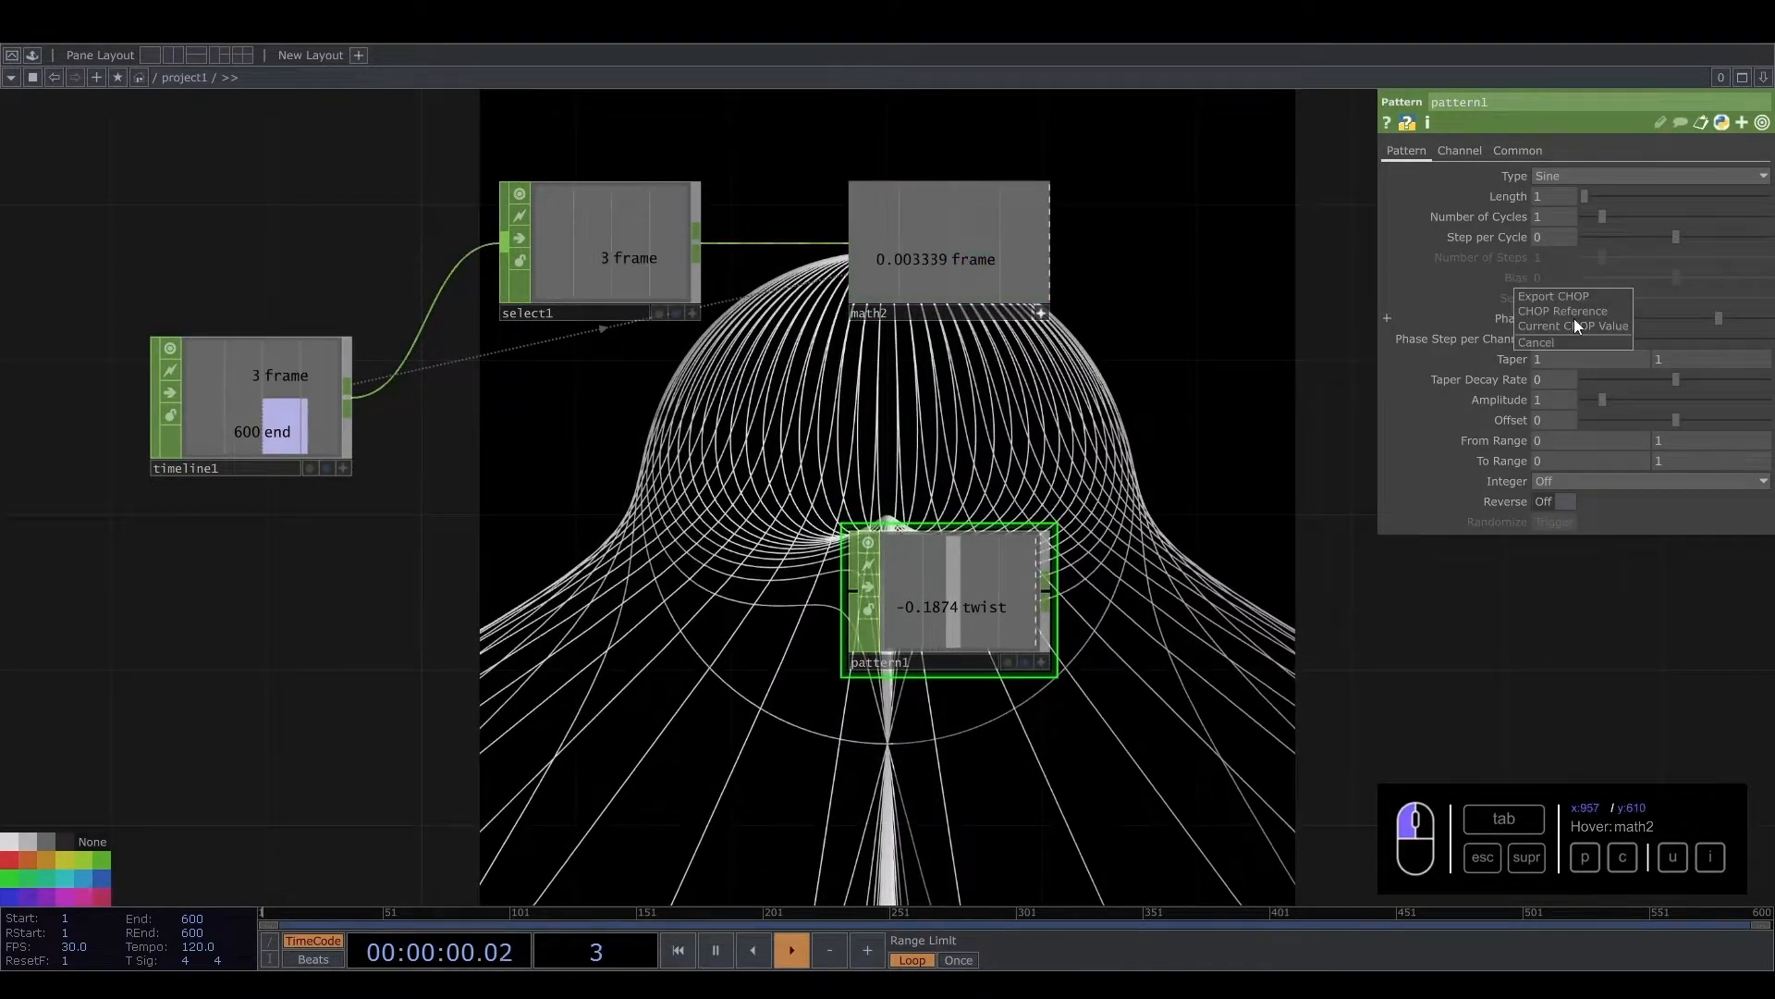
click(1576, 317)
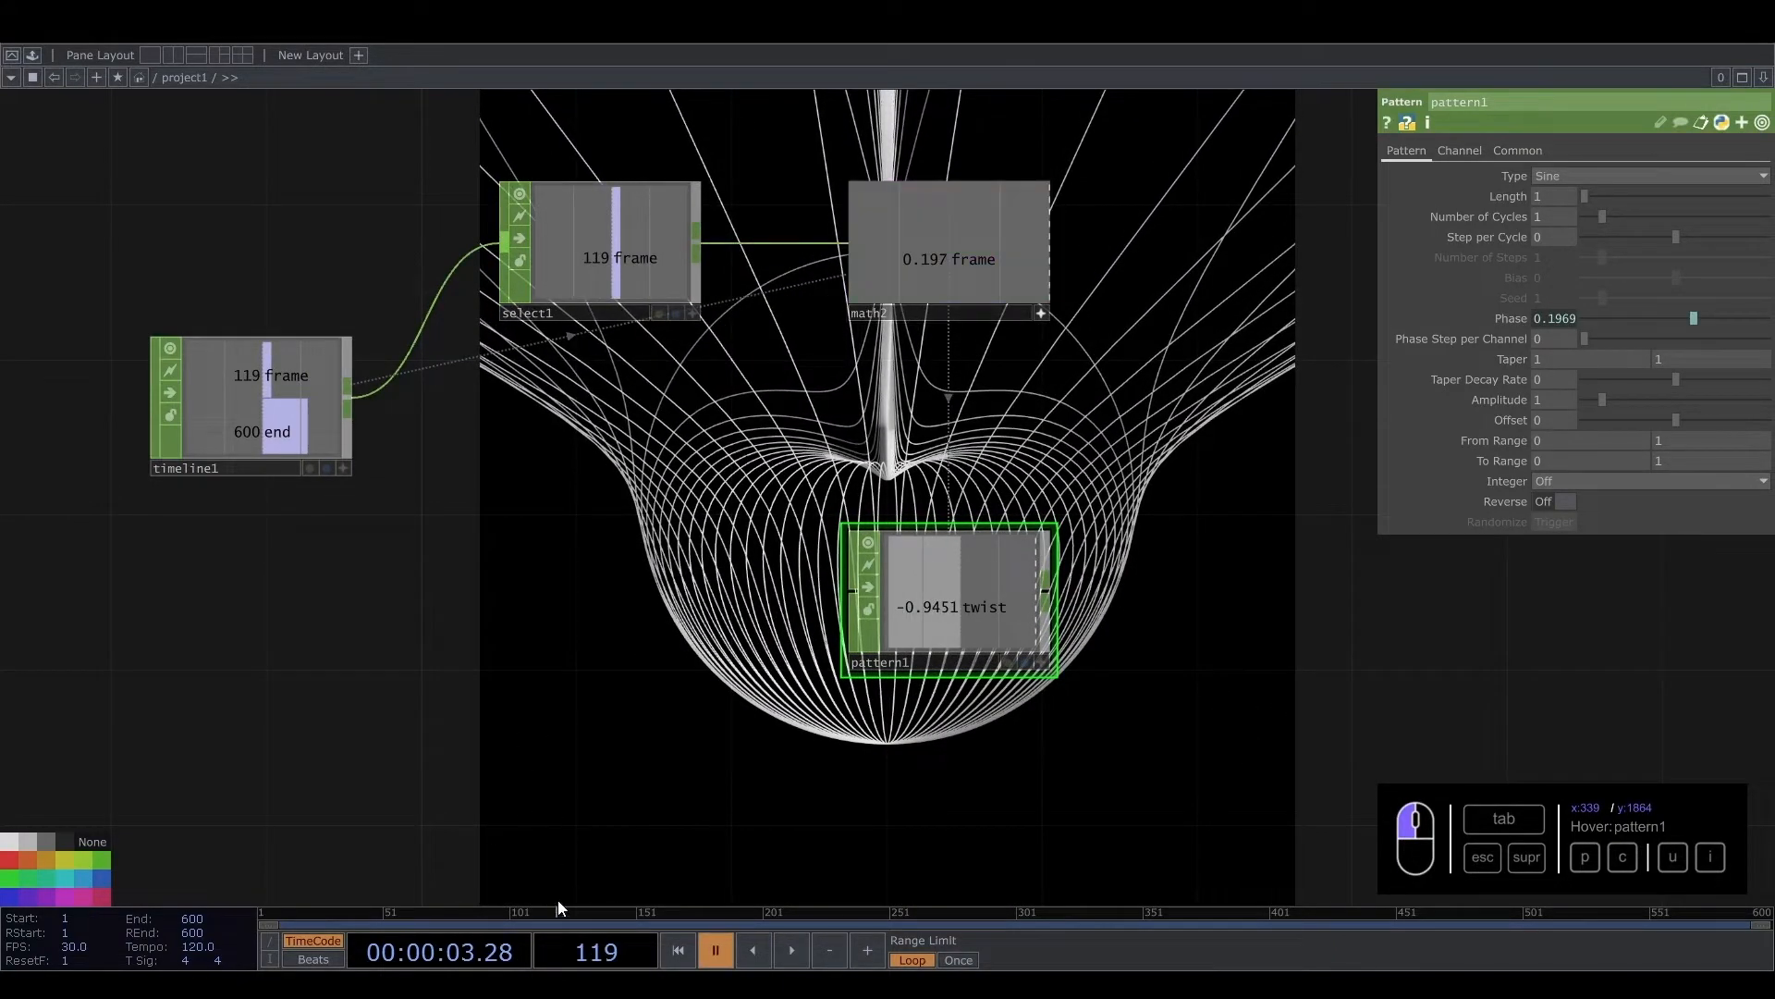
Scrub the timeline between its first and last frames to check how pattern1's twist value cycles
drag(491, 906, 241, 939)
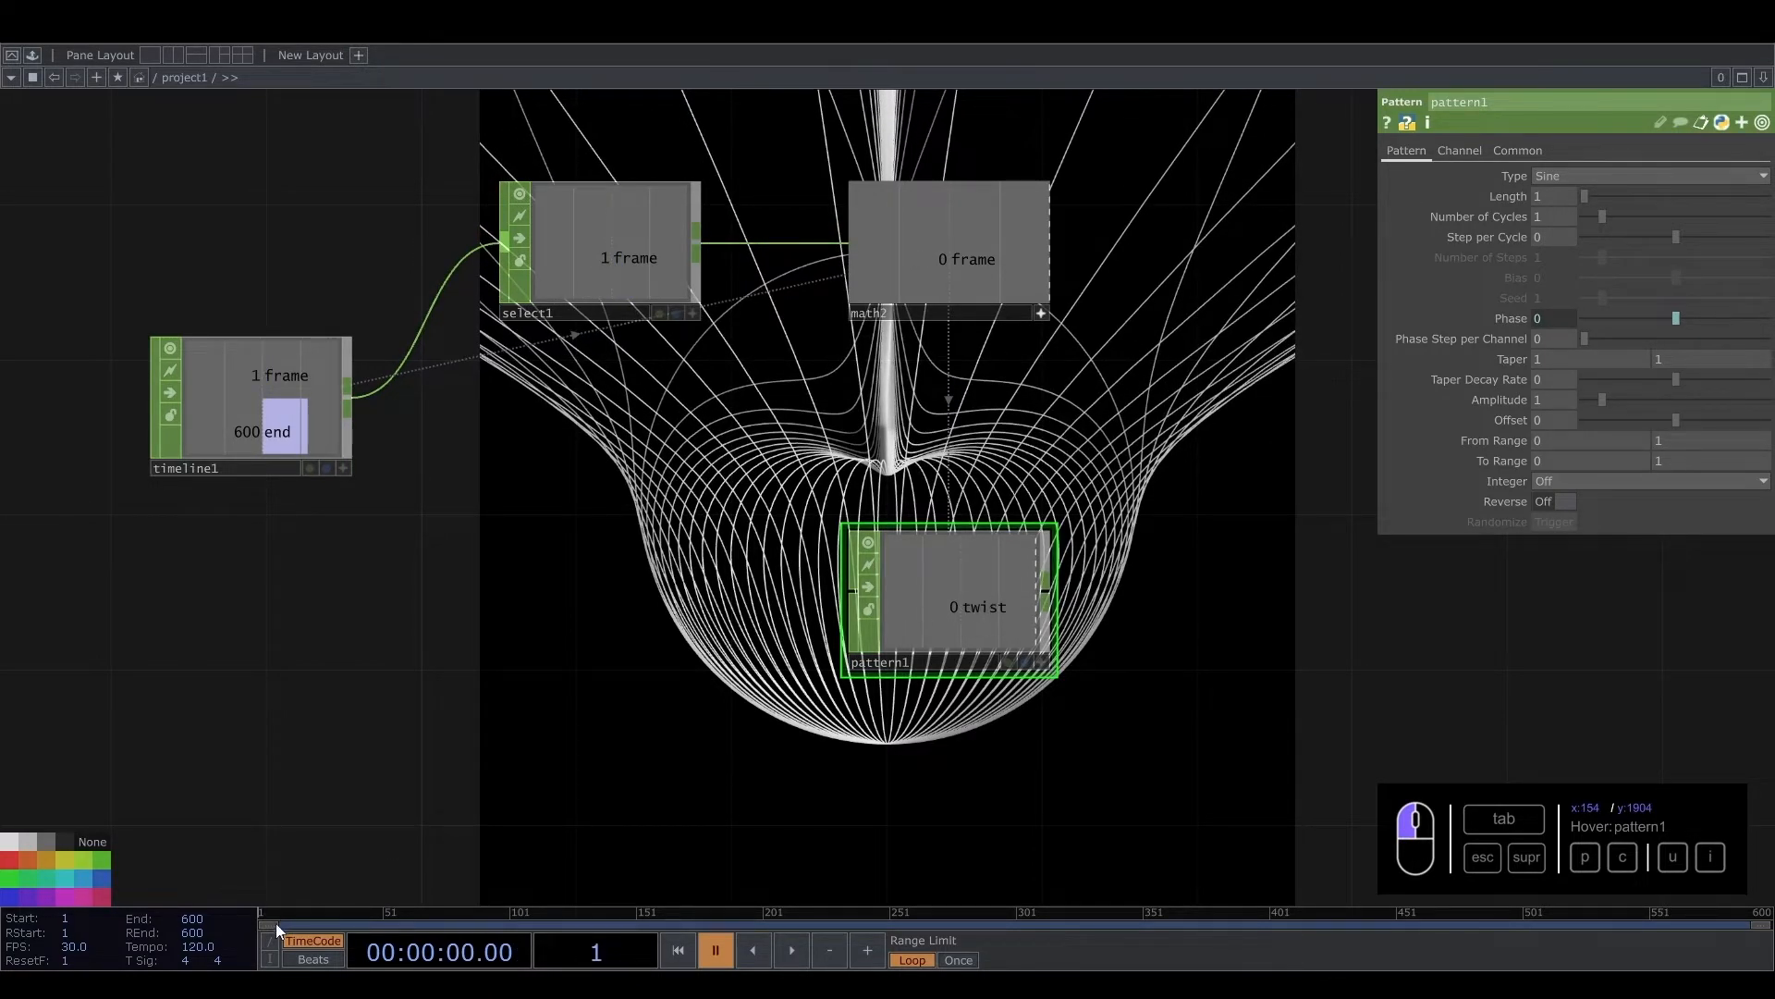
drag(263, 913, 1753, 923)
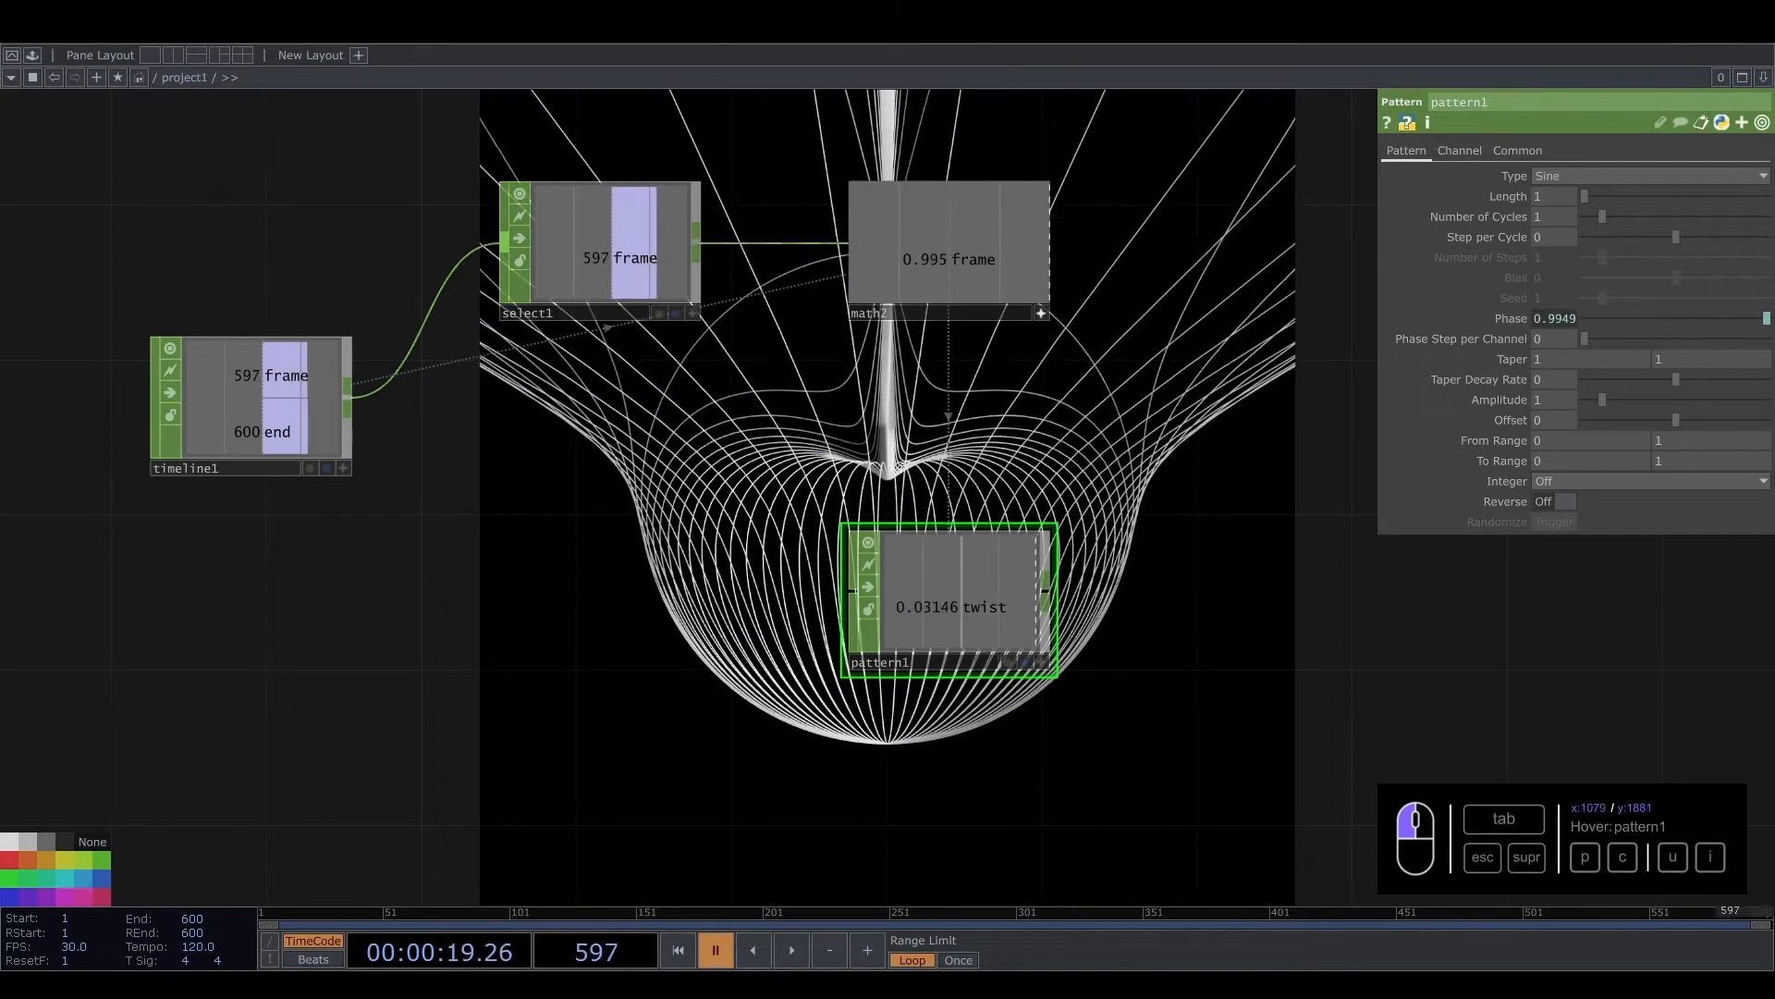
drag(851, 926, 663, 925)
Add a Math CHOP connected to the output of pattern1
scroll(680, 735, down, 3)
drag(984, 716, 726, 751)
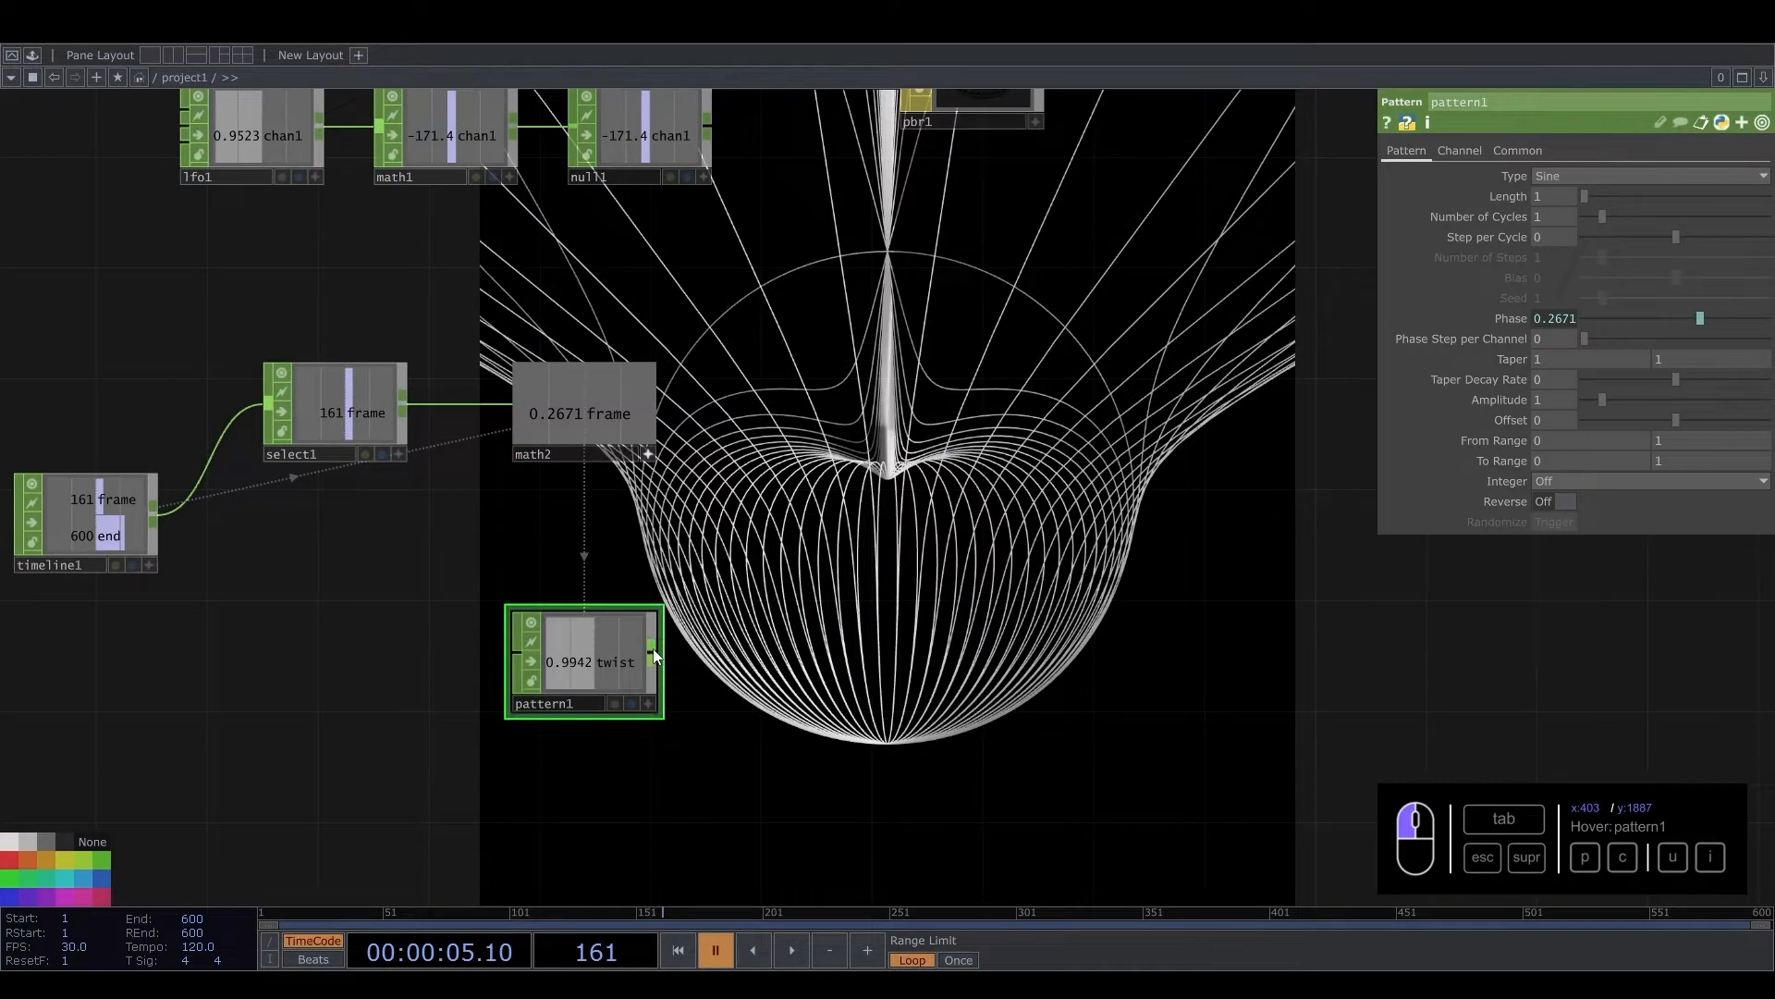
click(653, 652)
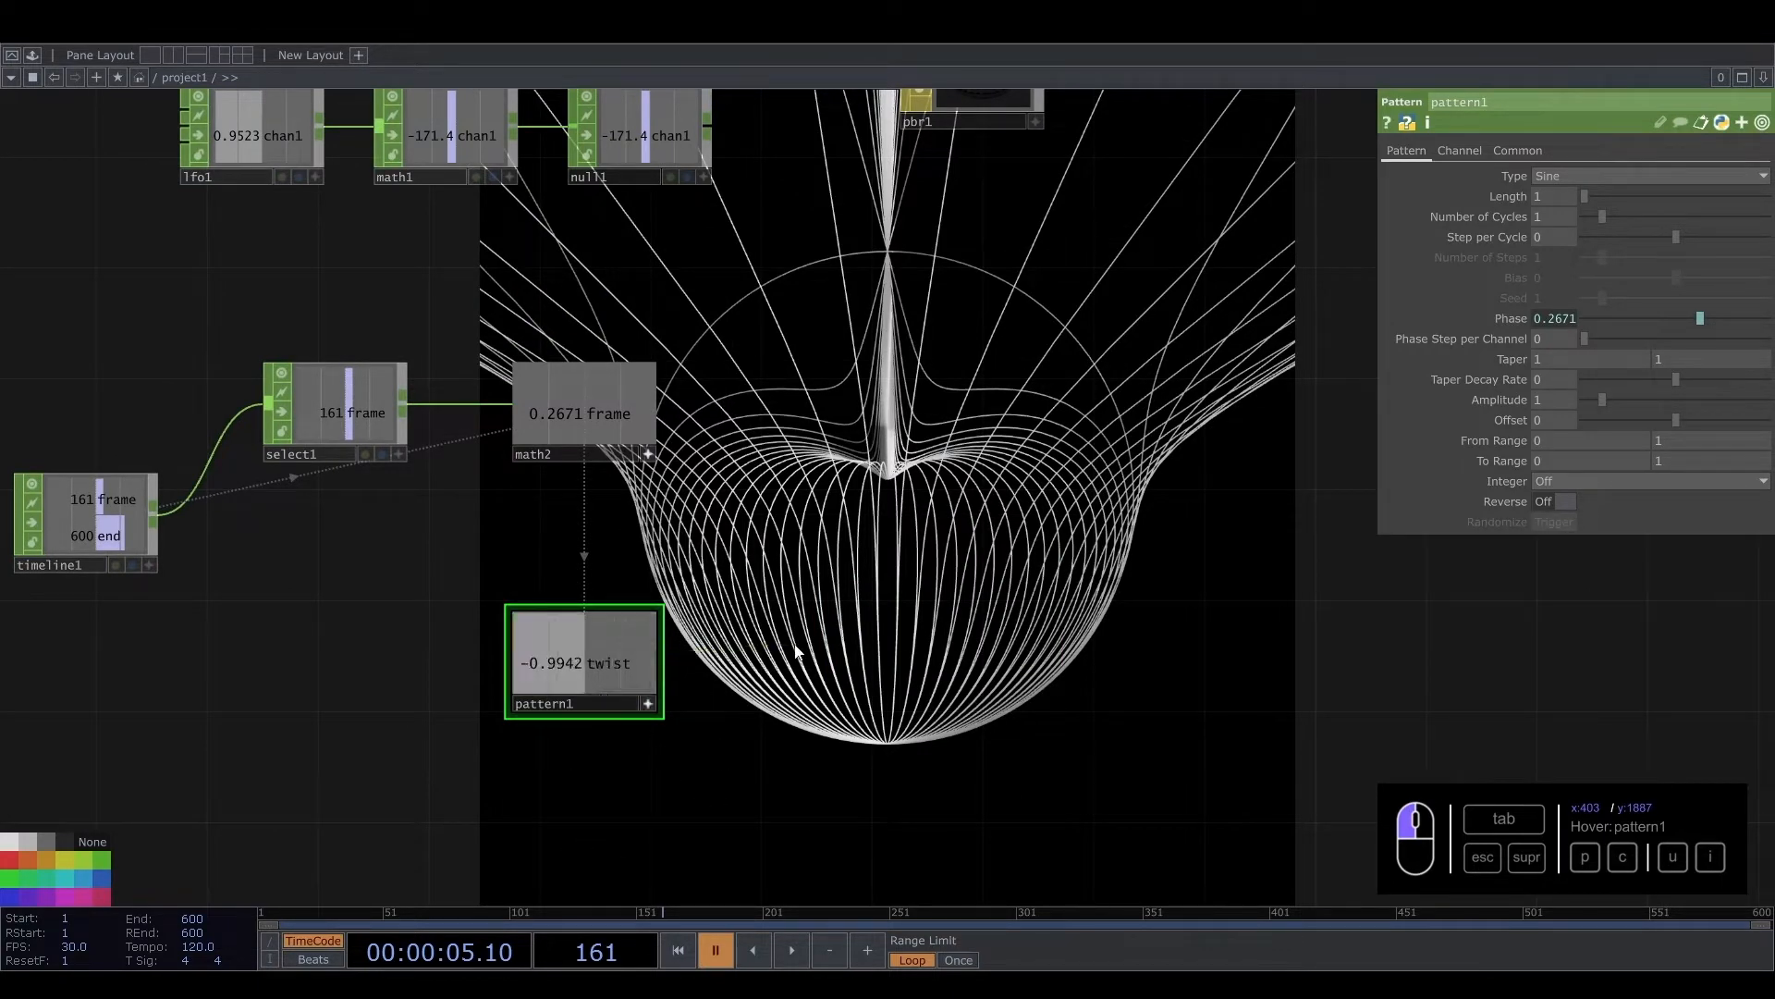
key(h)
drag(567, 788, 823, 584)
scroll(670, 636, up, 3)
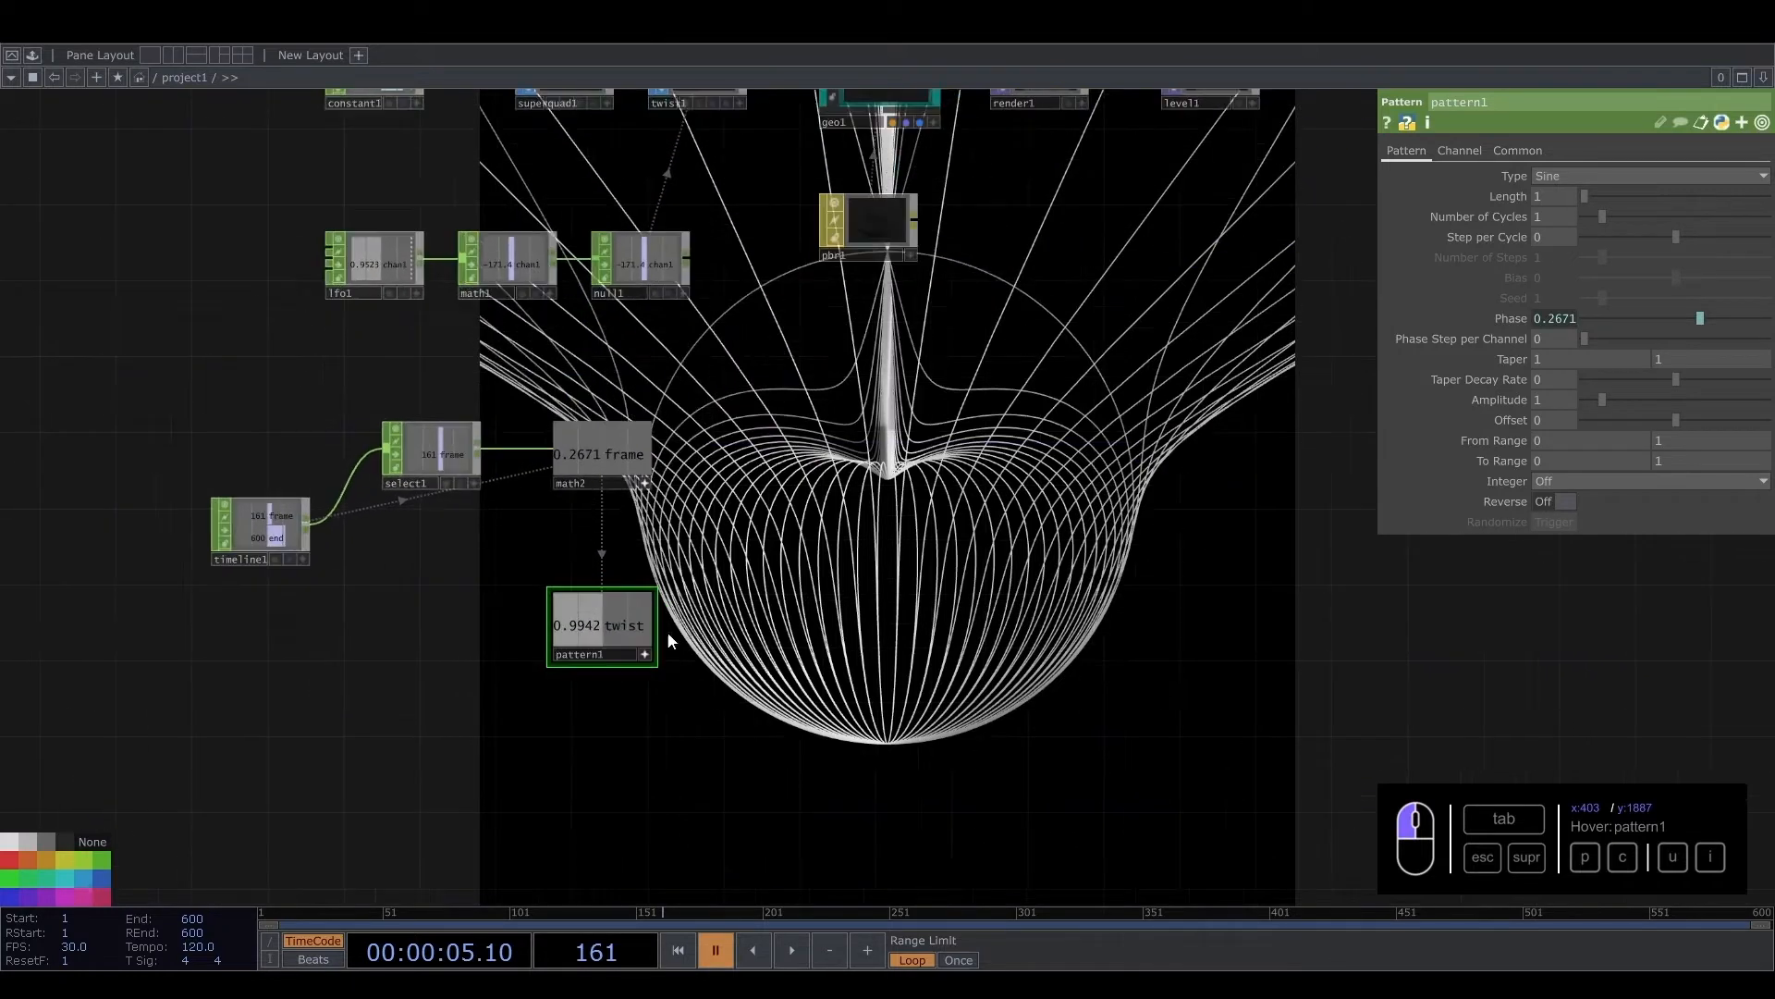
key(Tab)
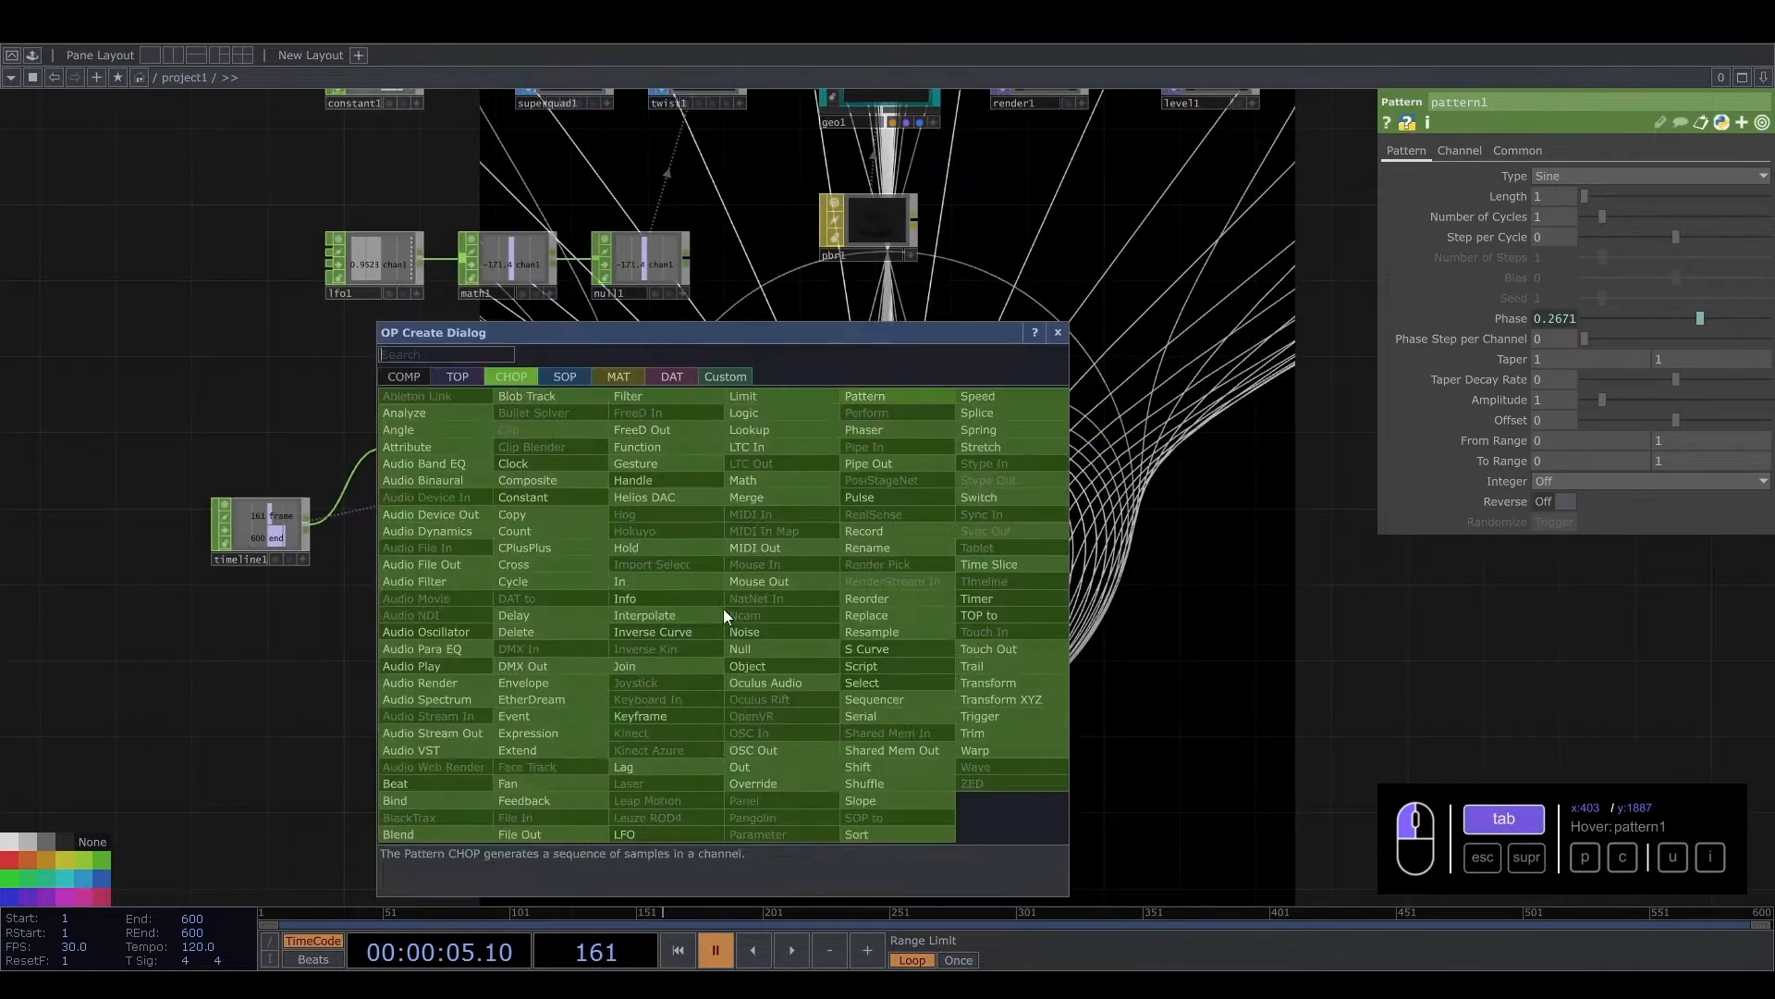
text(math)
click(775, 482)
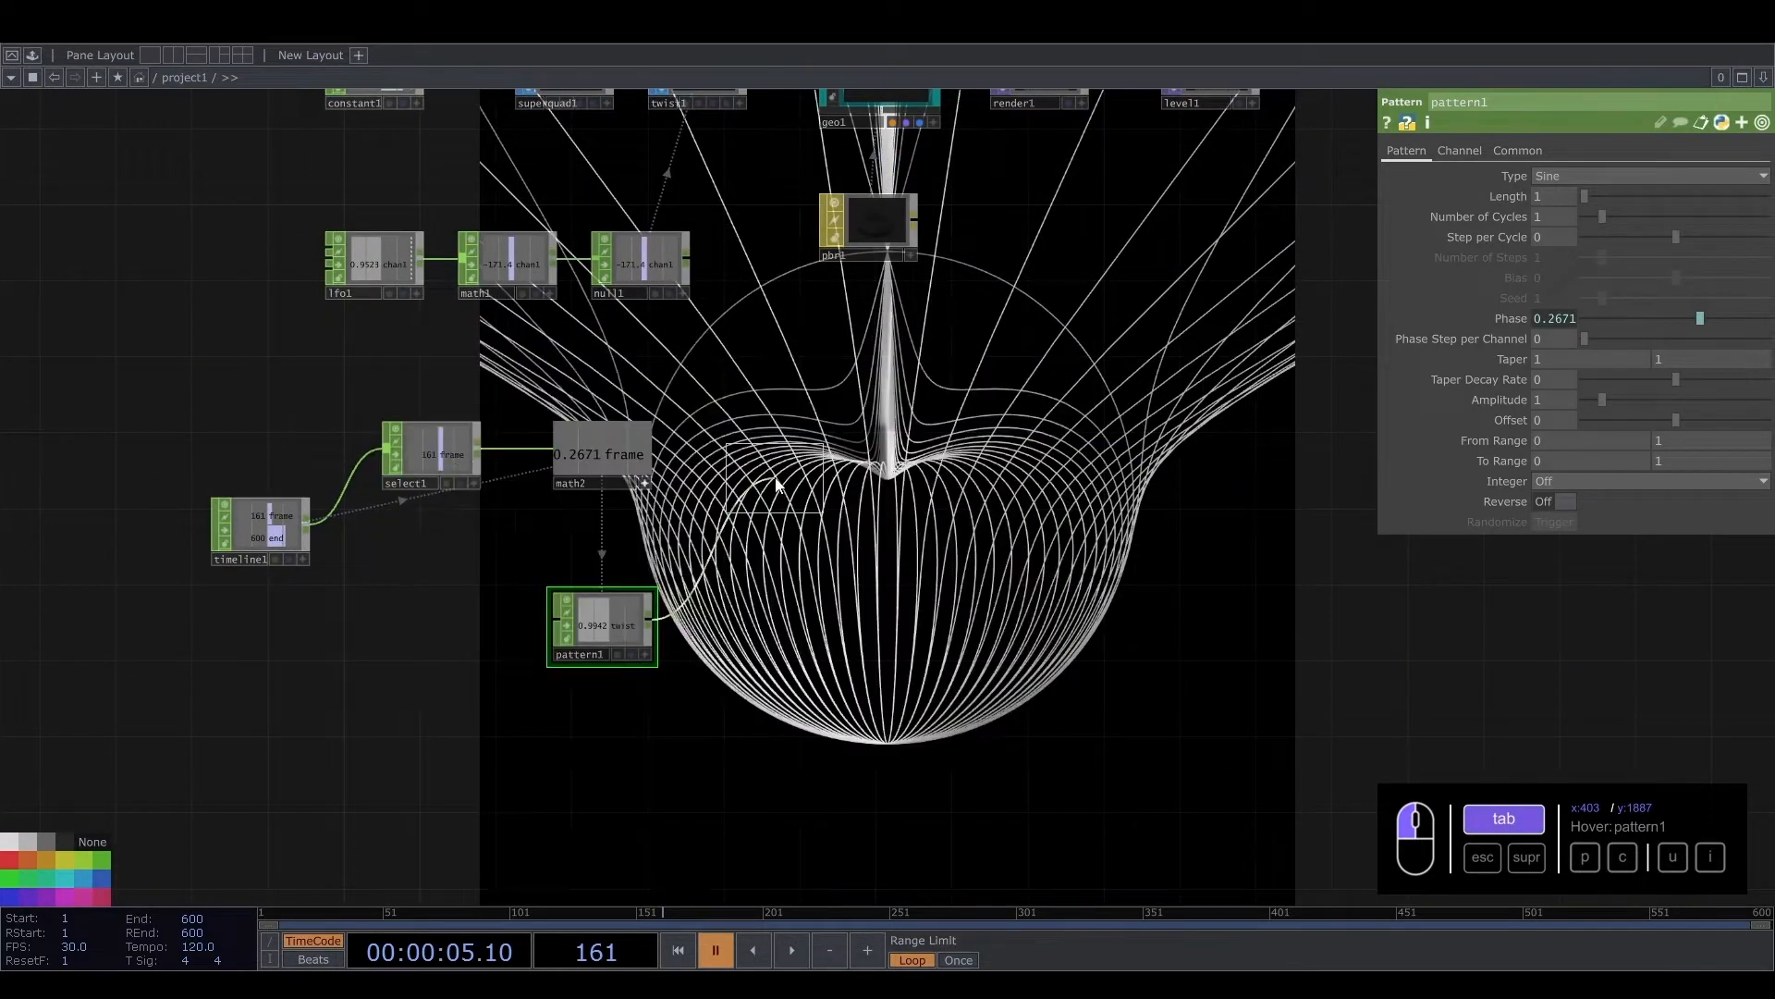
click(752, 627)
Add a Merge CHOP connected to the output of math3
click(894, 620)
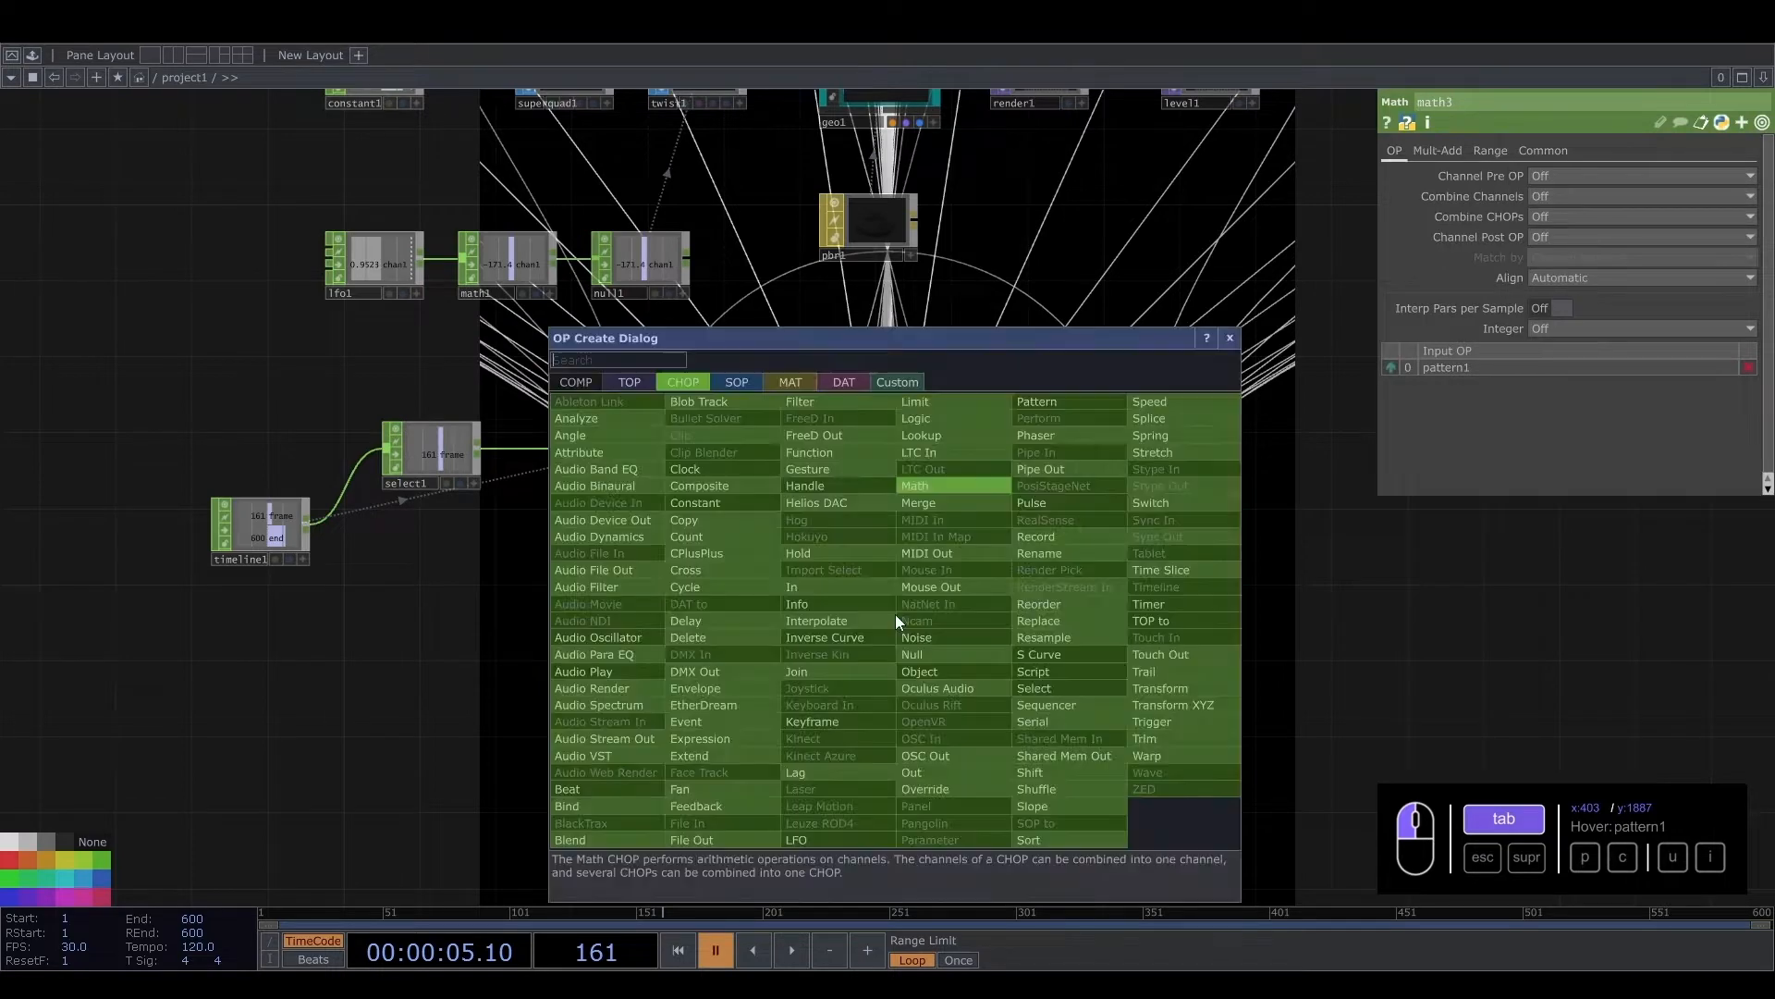
text(mer)
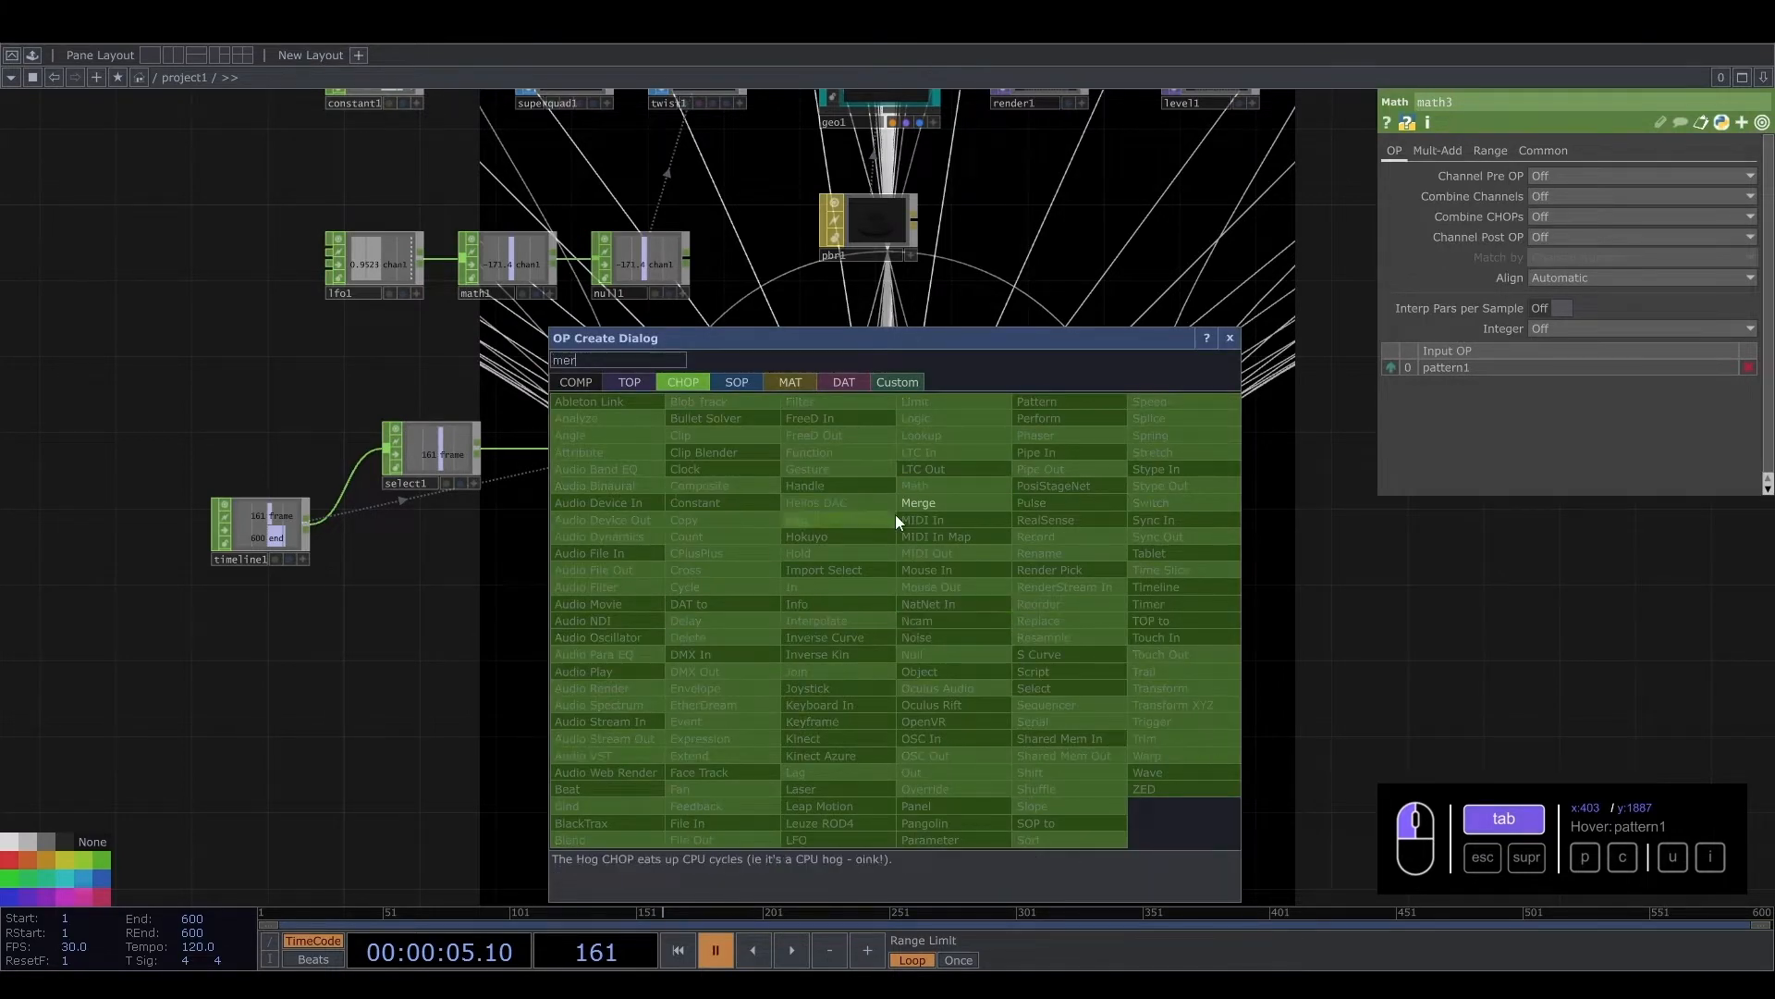
click(949, 503)
click(925, 615)
Remap math3 from a range of -1 to 1 to a range of -180 to 180
scroll(796, 601, up, 3)
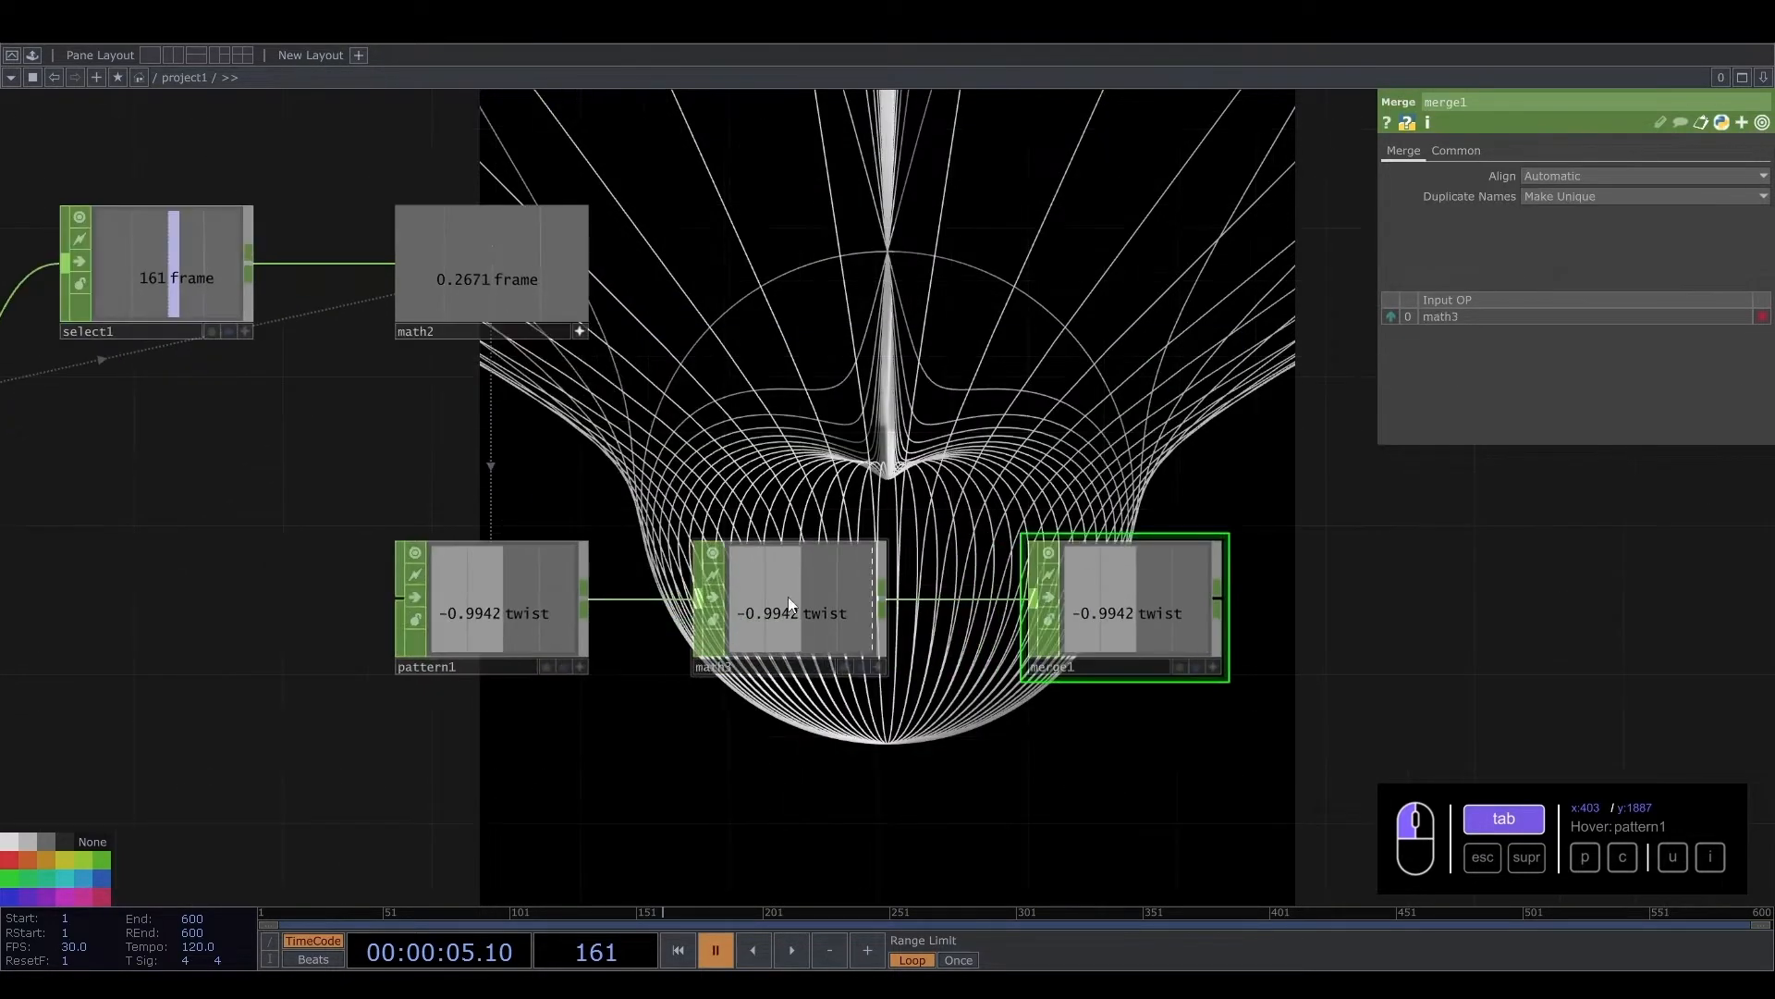
click(859, 573)
click(1488, 152)
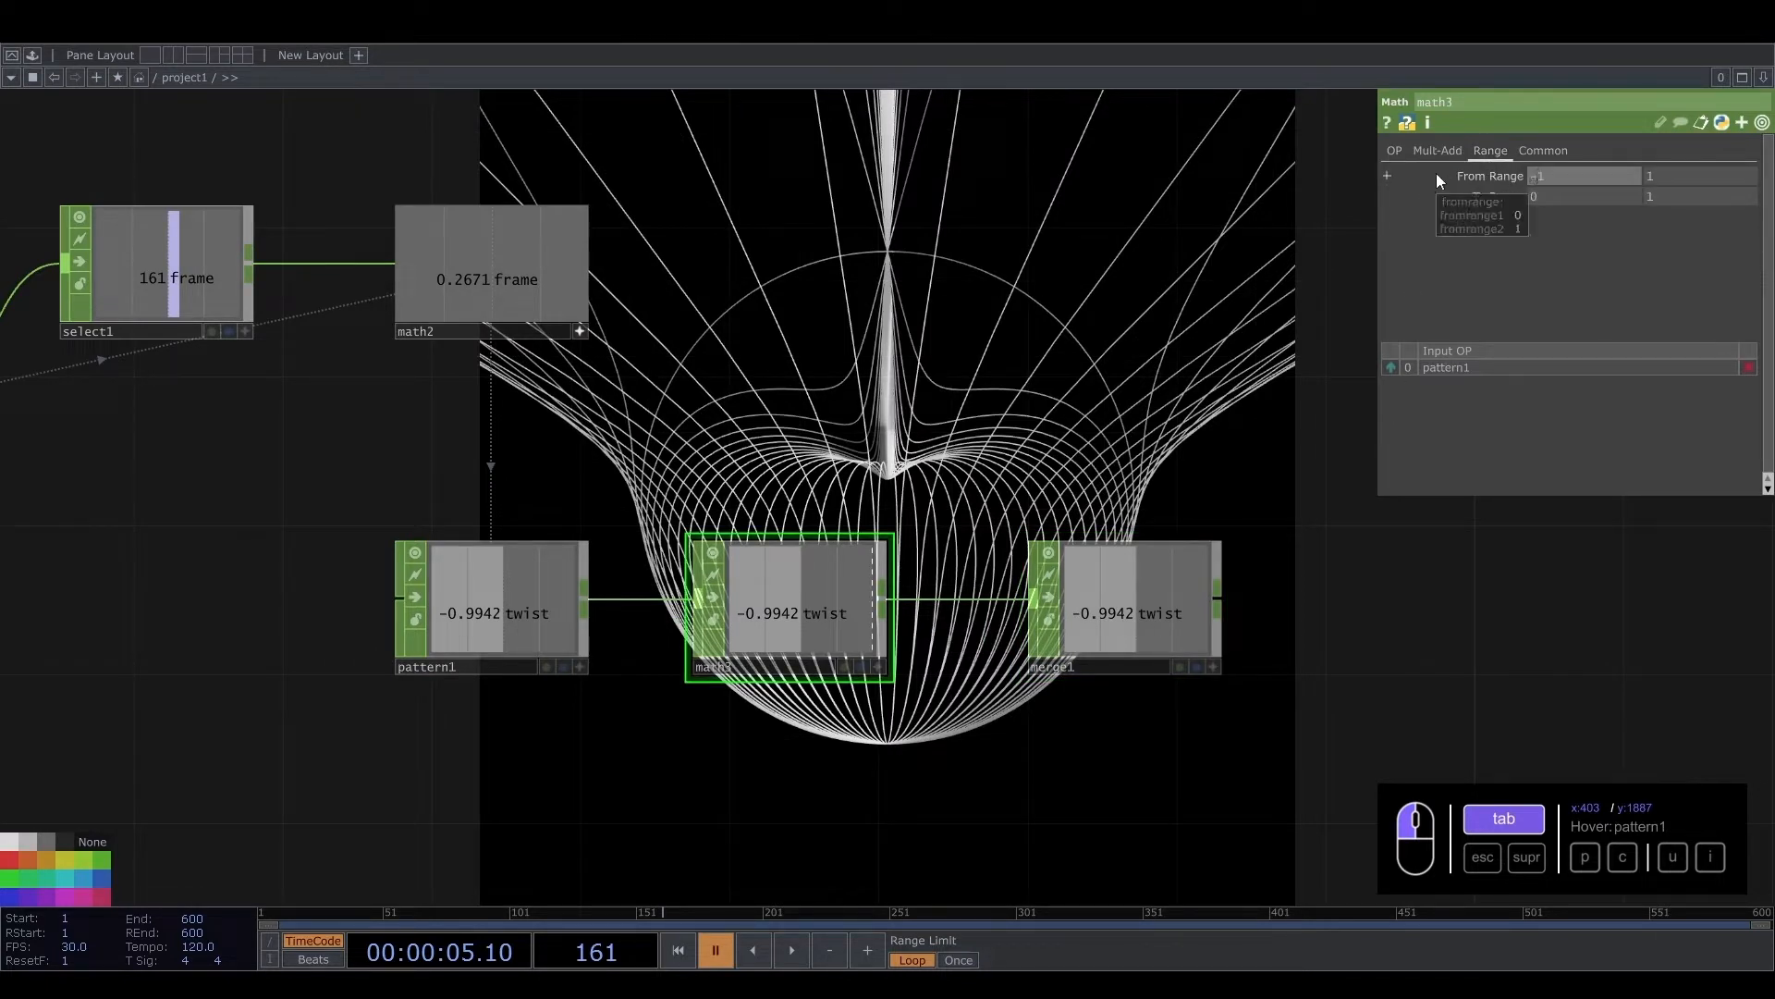
text(-1)
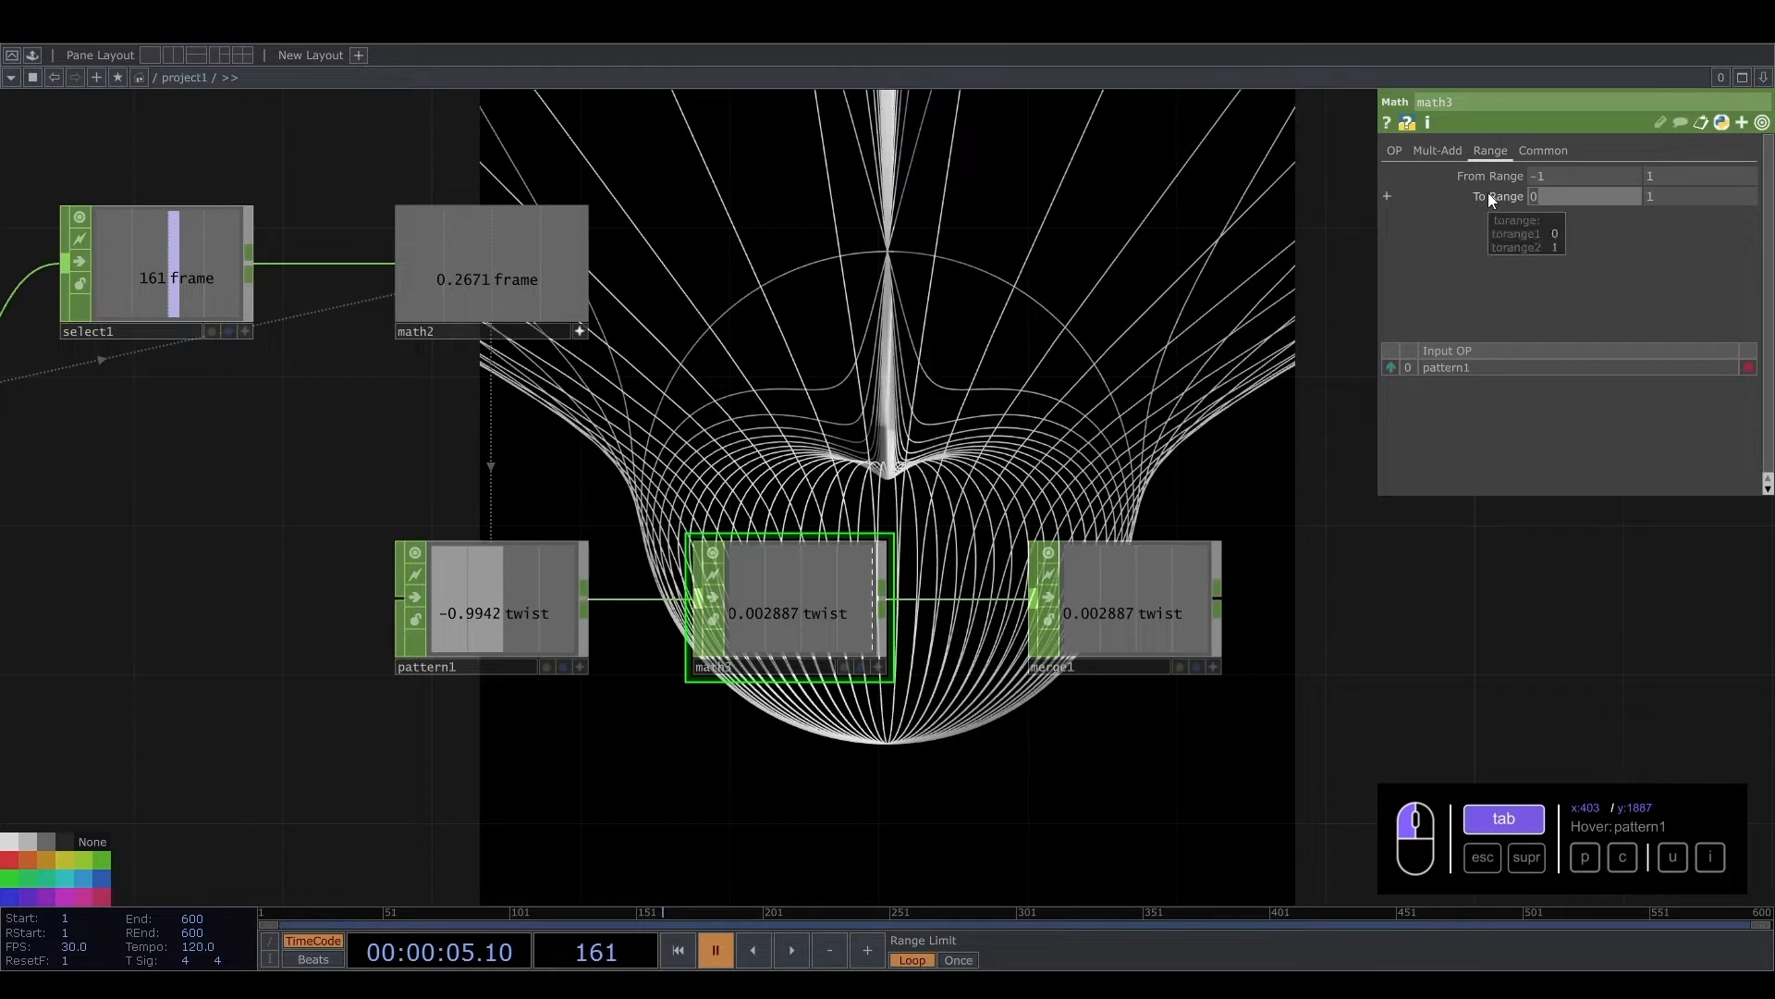
text(-180)
key(Tab)
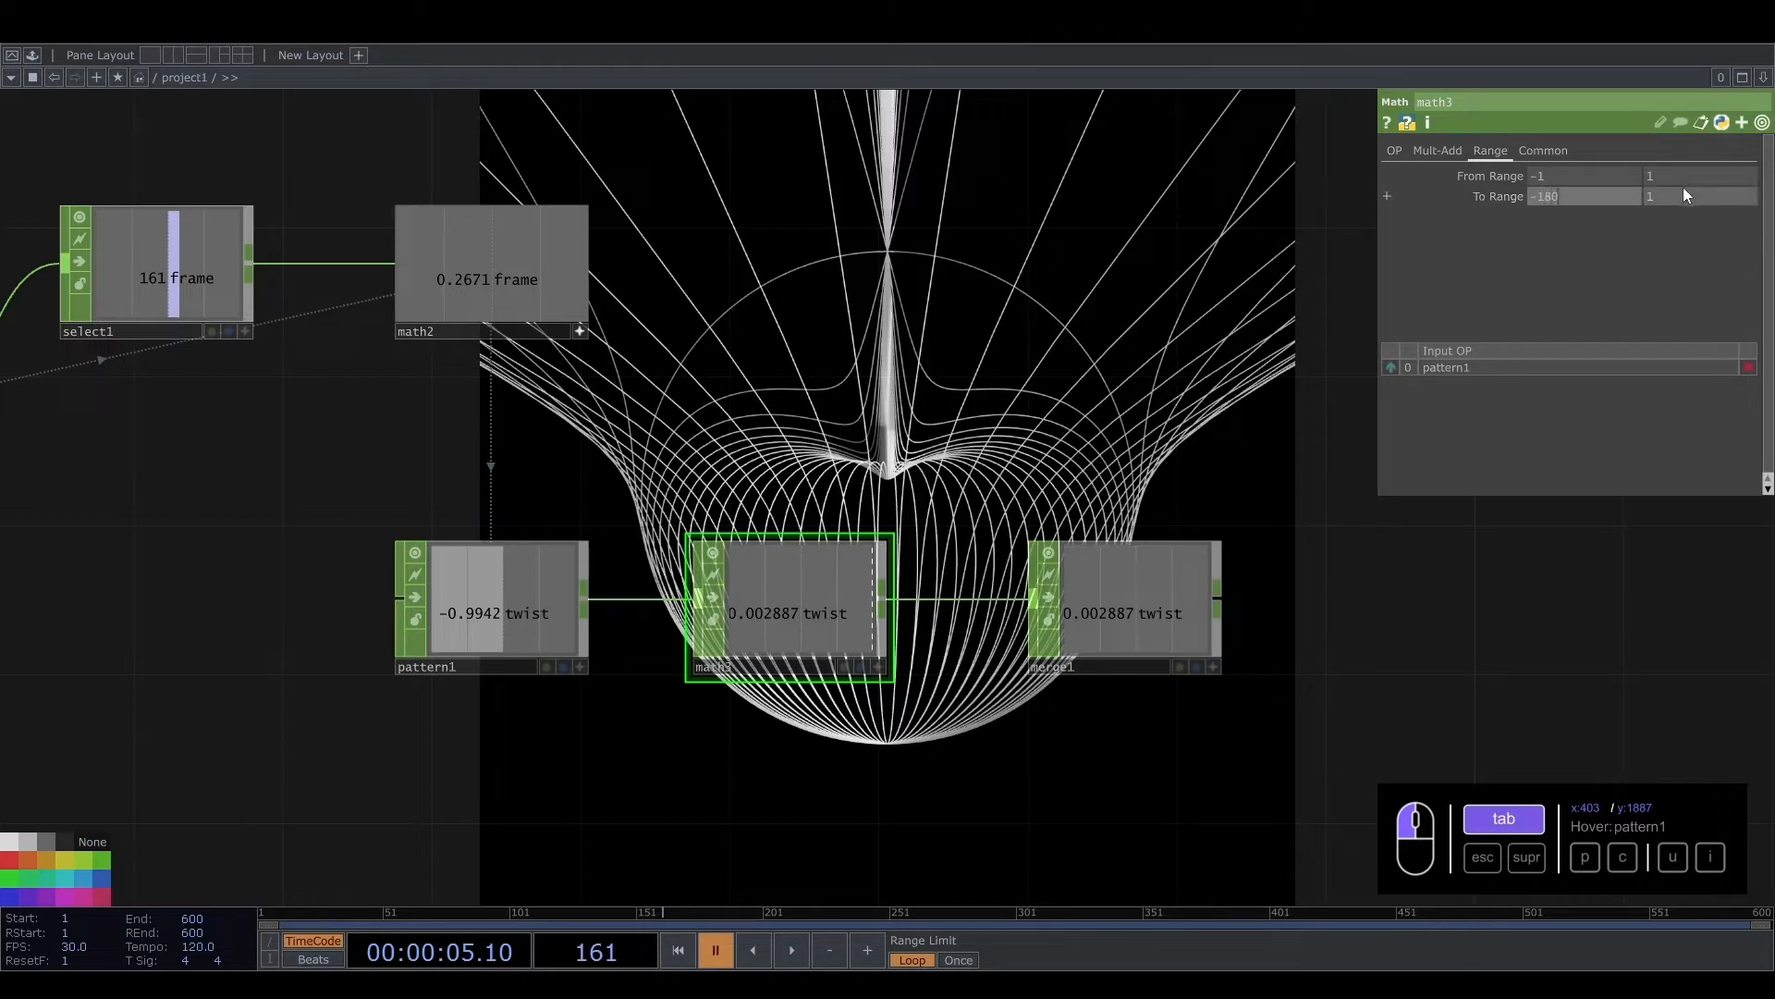
text(180)
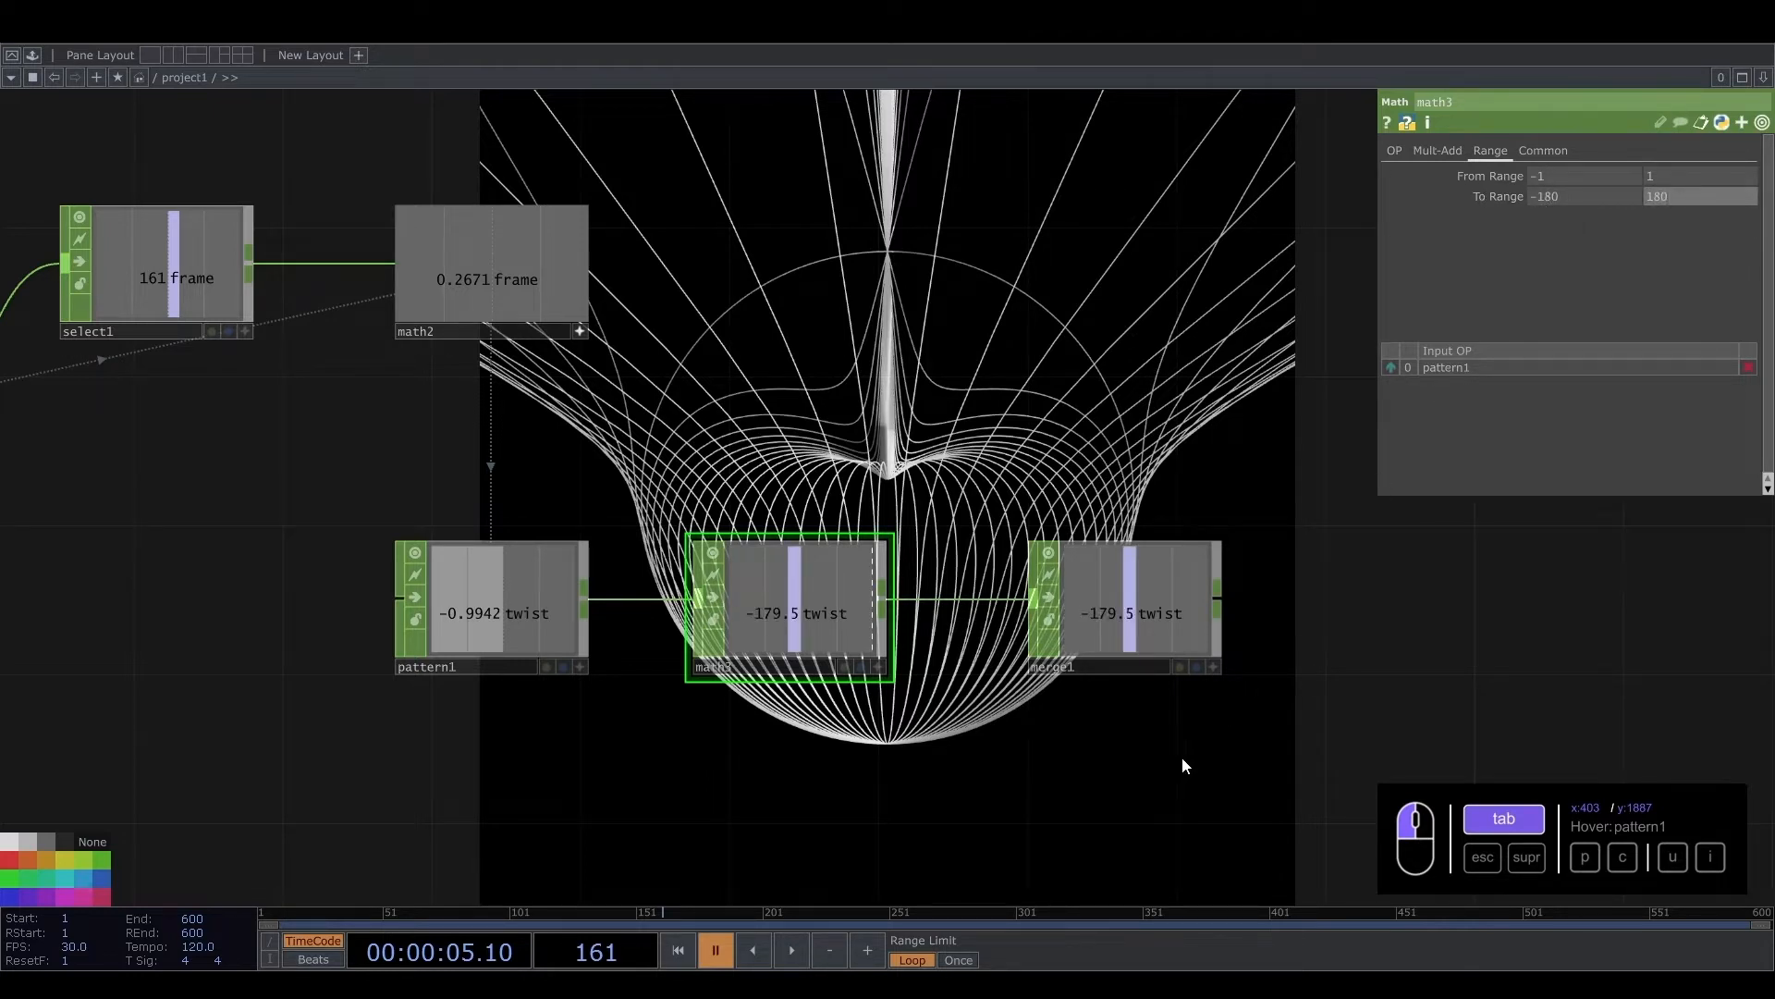
Link twist1's Strength to merge1's twist channel with a CHOP reference
key(Return)
scroll(1110, 699, down, 4)
scroll(1084, 621, down, 3)
drag(1116, 330, 1066, 356)
click(867, 268)
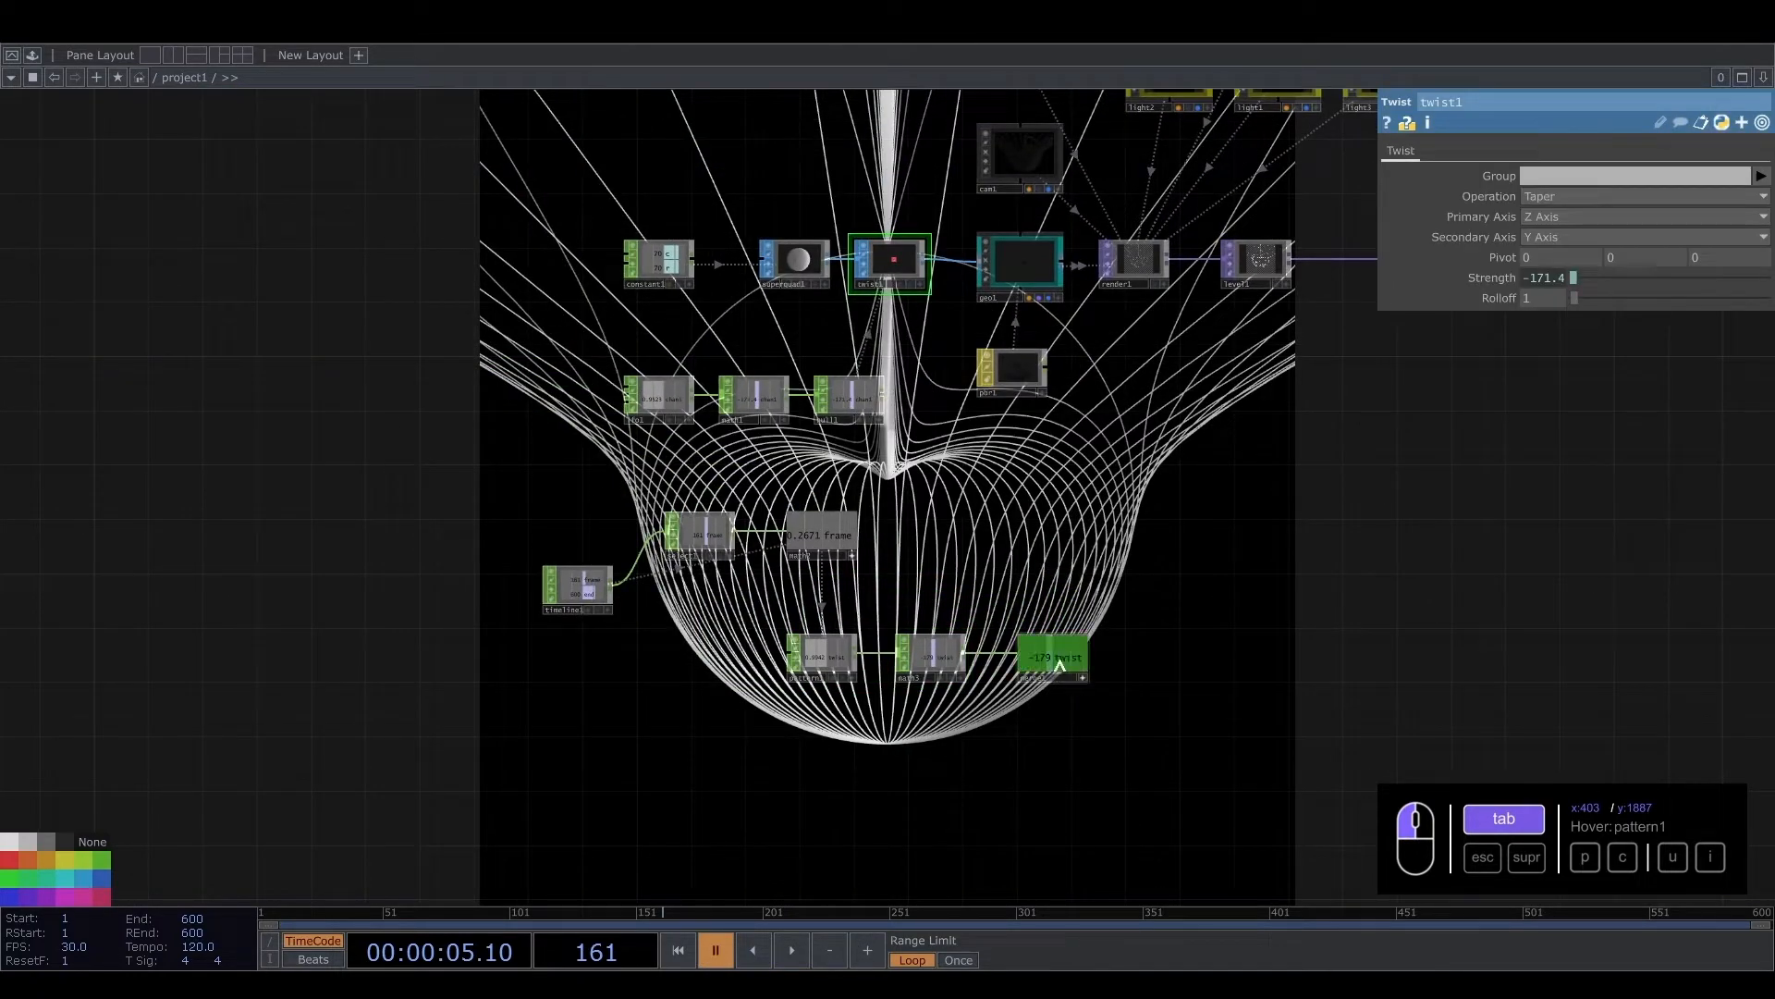
click(1557, 274)
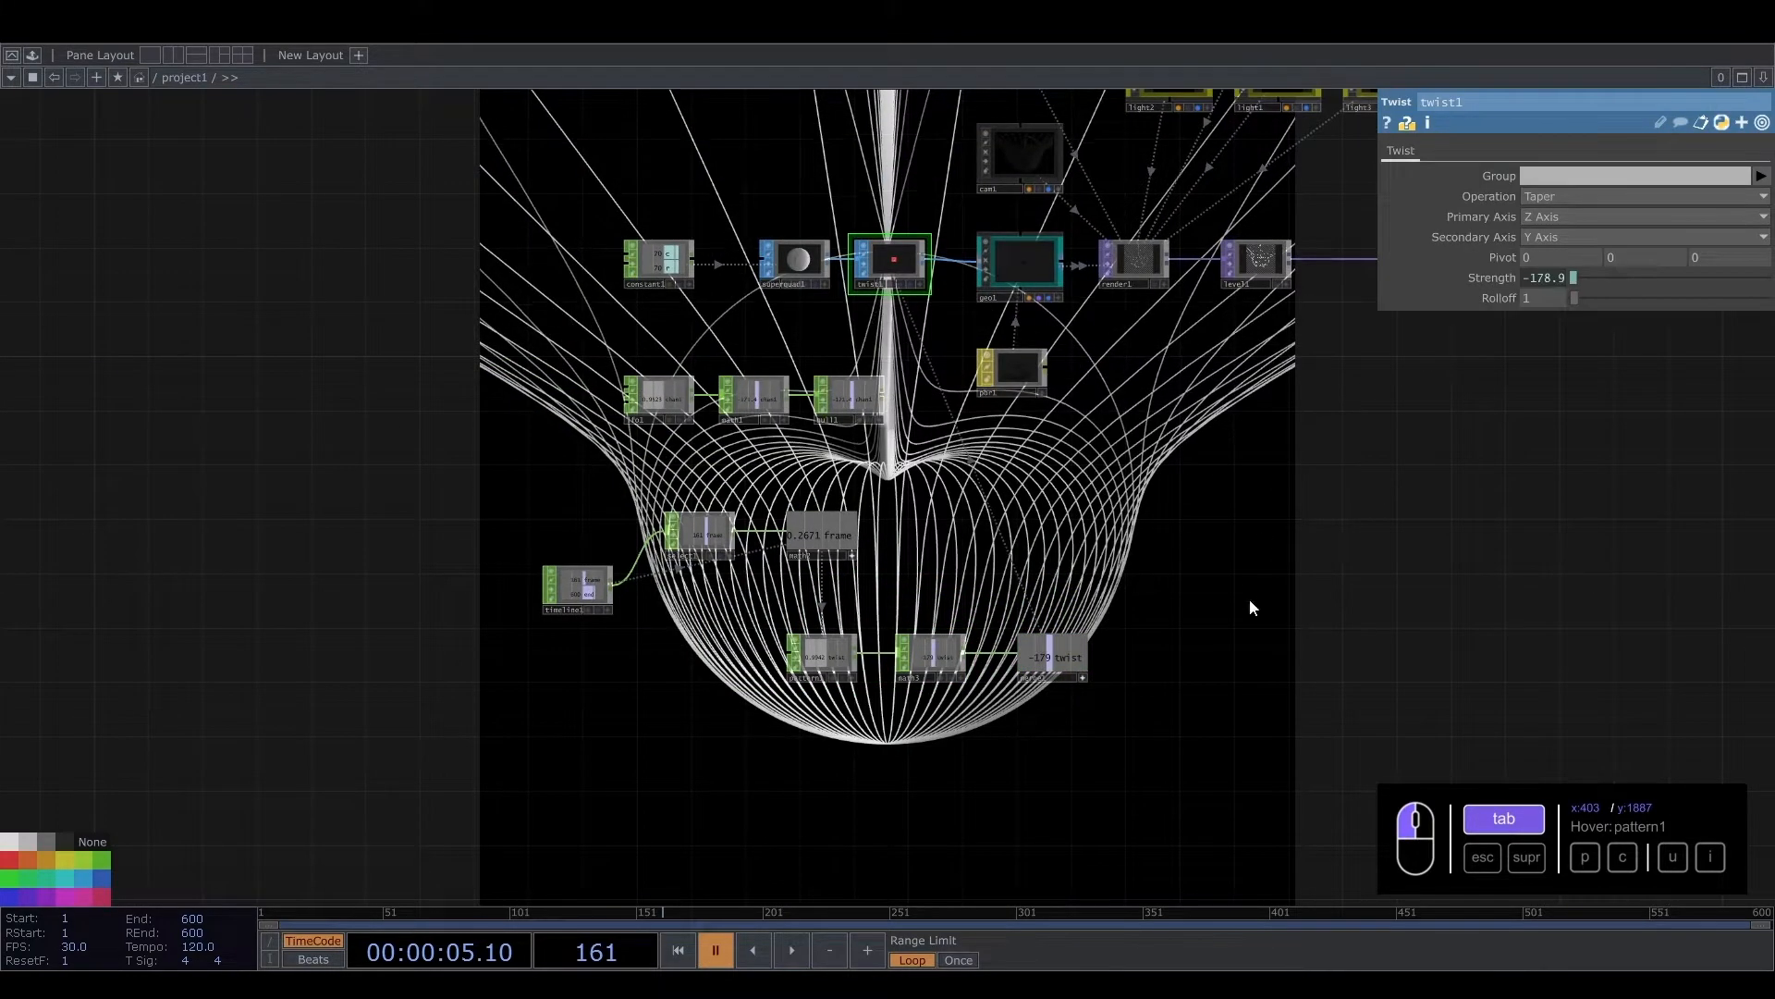
Scrub the timeline and play it to check how twist1's deformation loops
drag(278, 914, 398, 915)
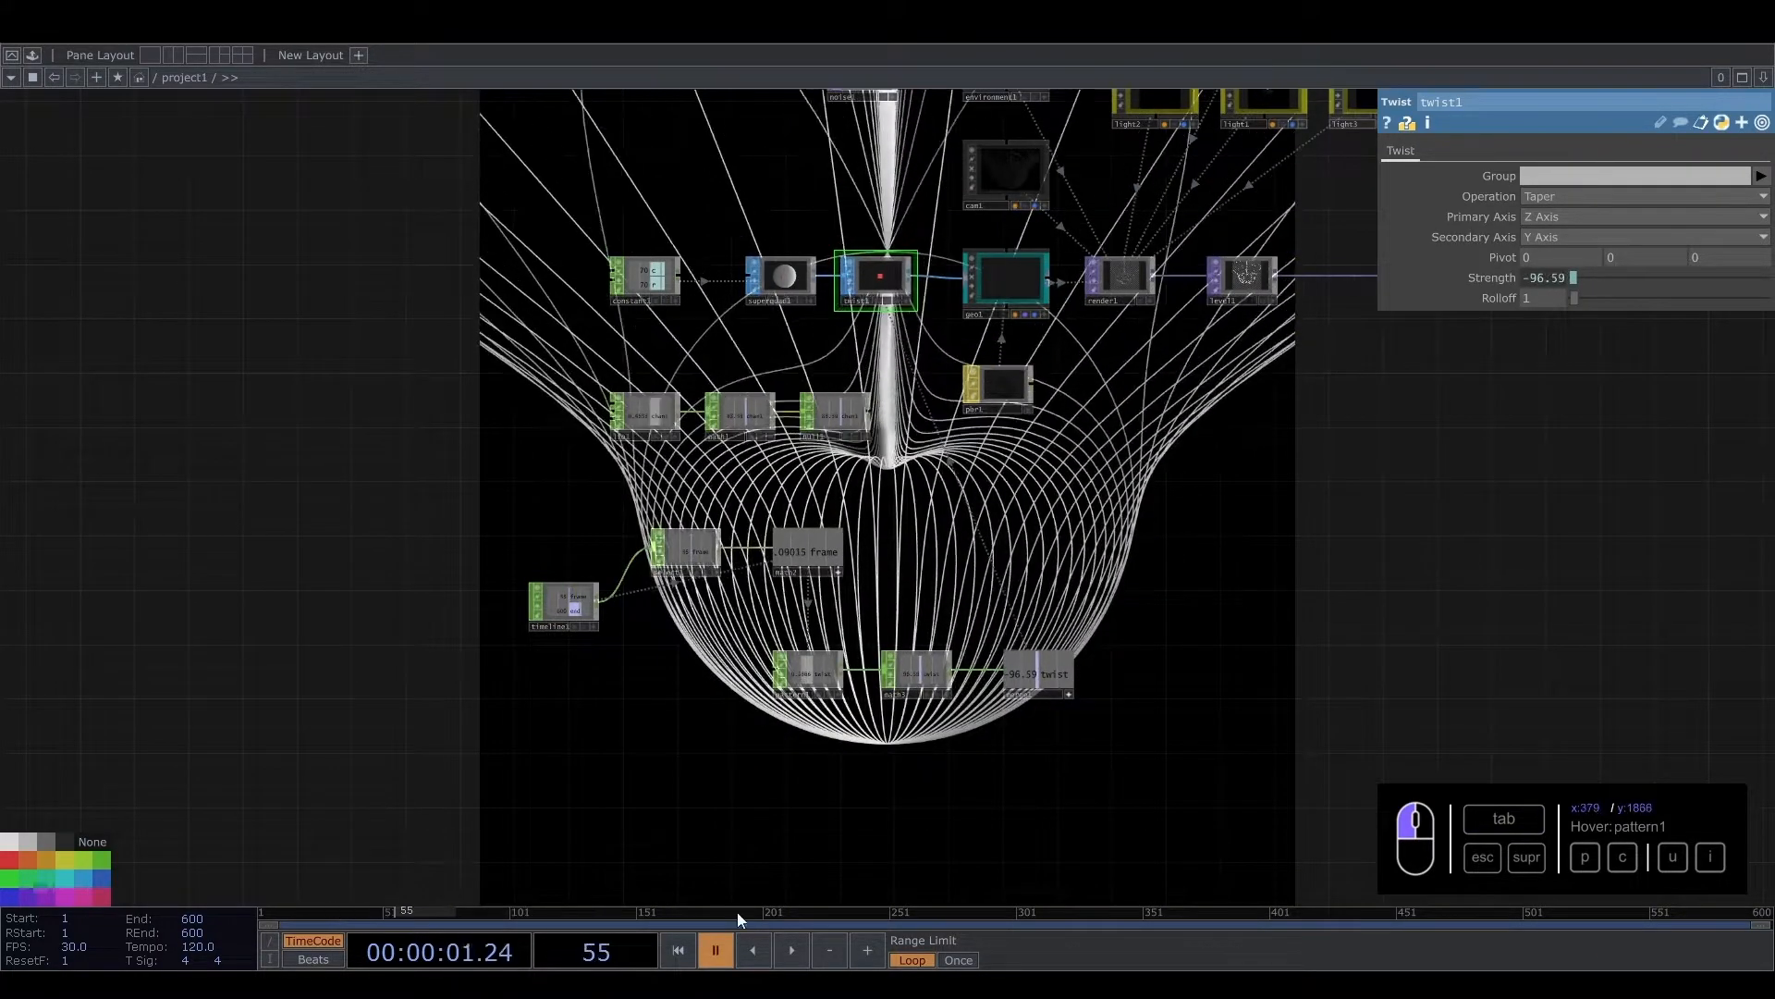
drag(739, 918, 453, 897)
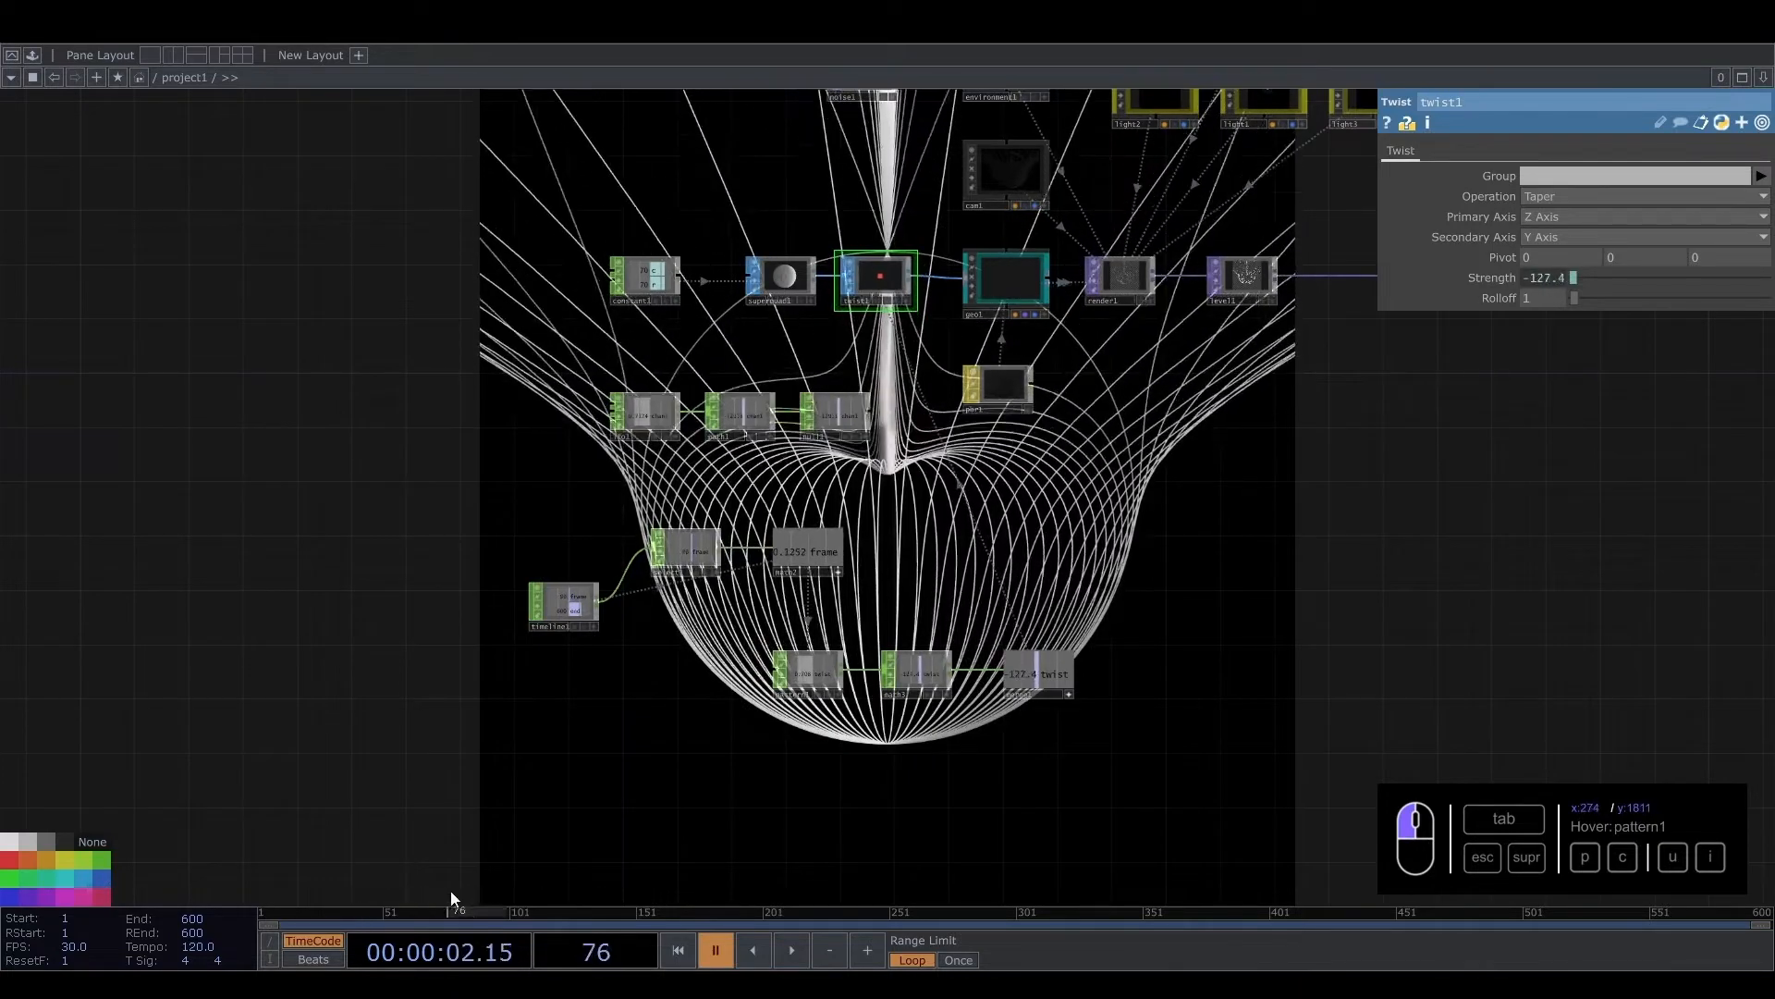
drag(744, 751, 658, 716)
key(space)
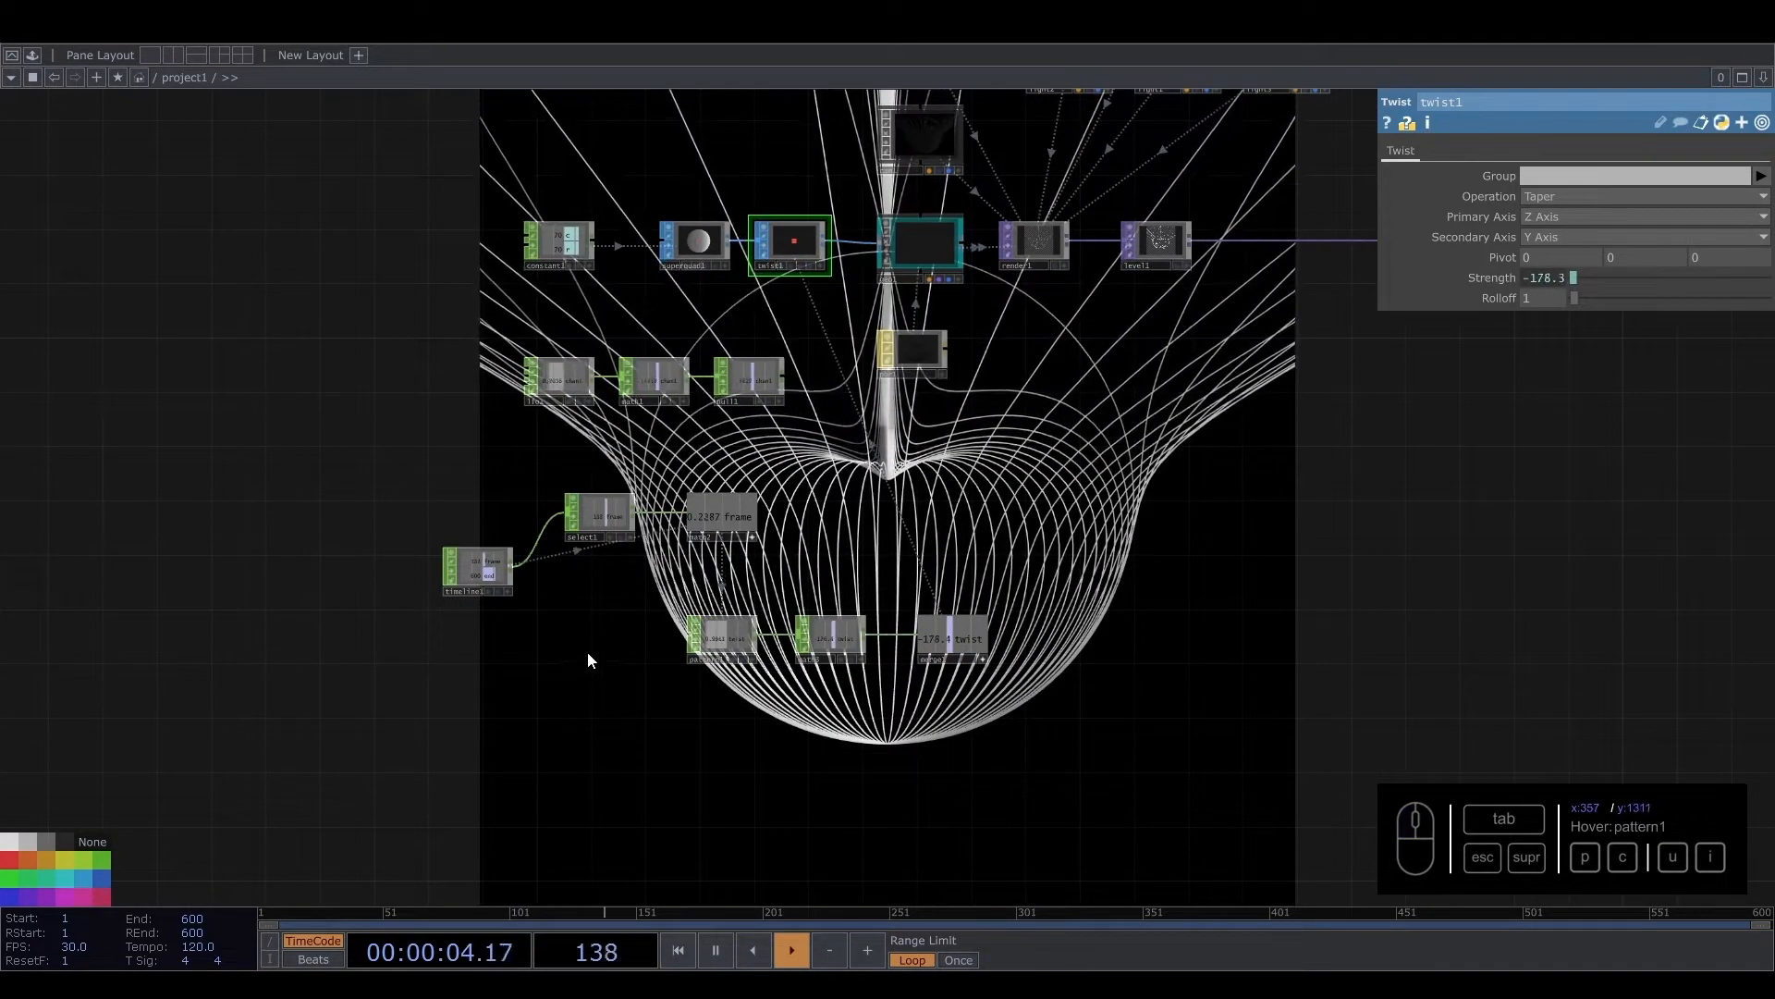
drag(677, 565, 649, 590)
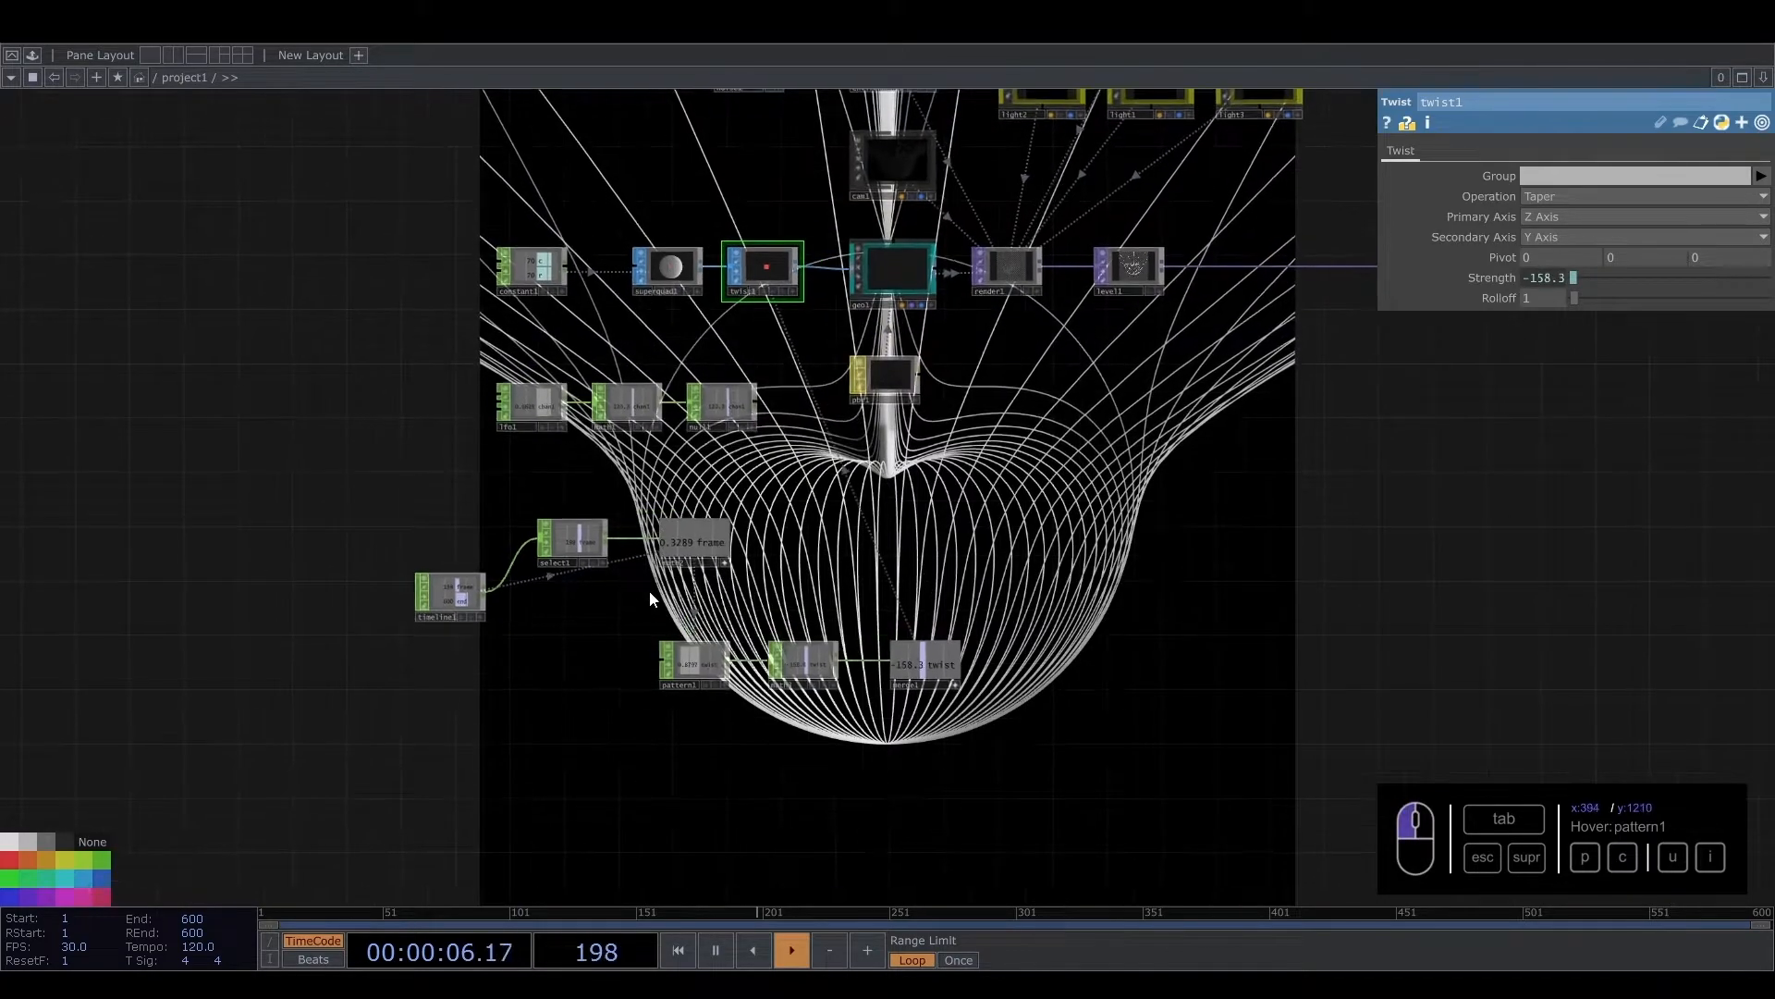
click(725, 563)
drag(756, 586, 722, 493)
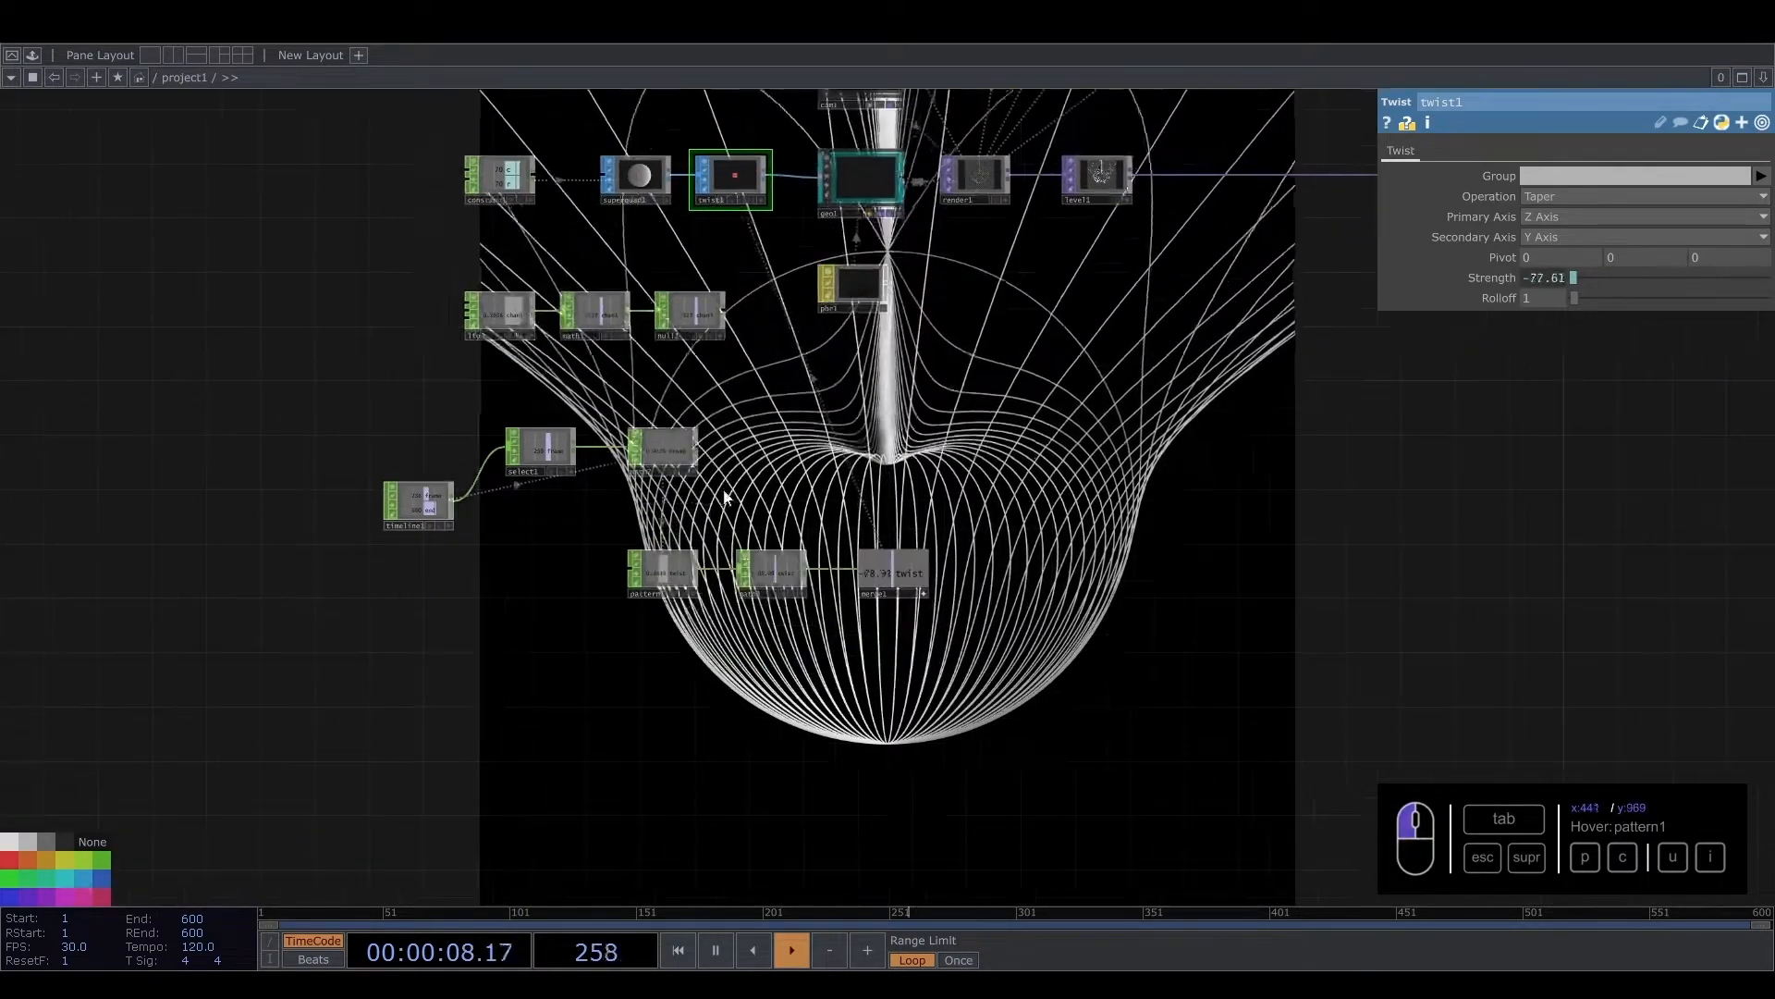
Delete the unused lfo1 chain, including math1 and the node after it, below the superquad row
drag(576, 431, 666, 429)
right_drag(380, 380, 1084, 688)
drag(737, 460, 588, 454)
right_drag(471, 269, 915, 341)
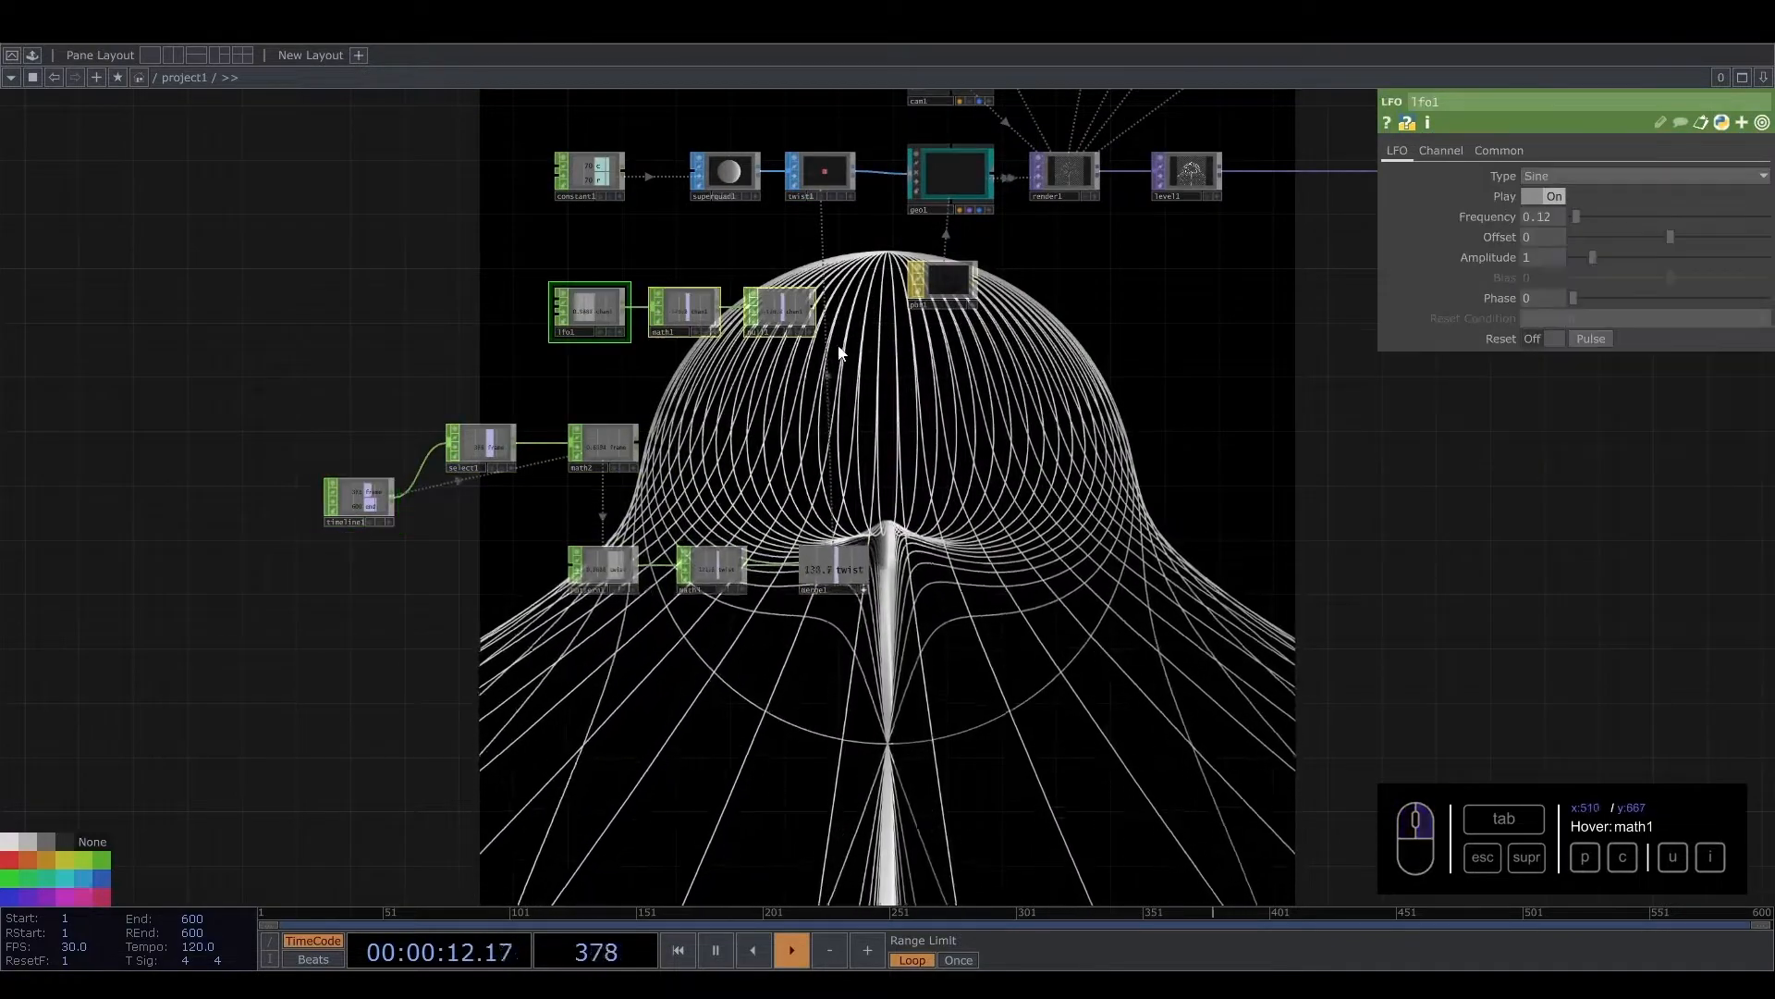
key(Delete)
drag(454, 321, 525, 312)
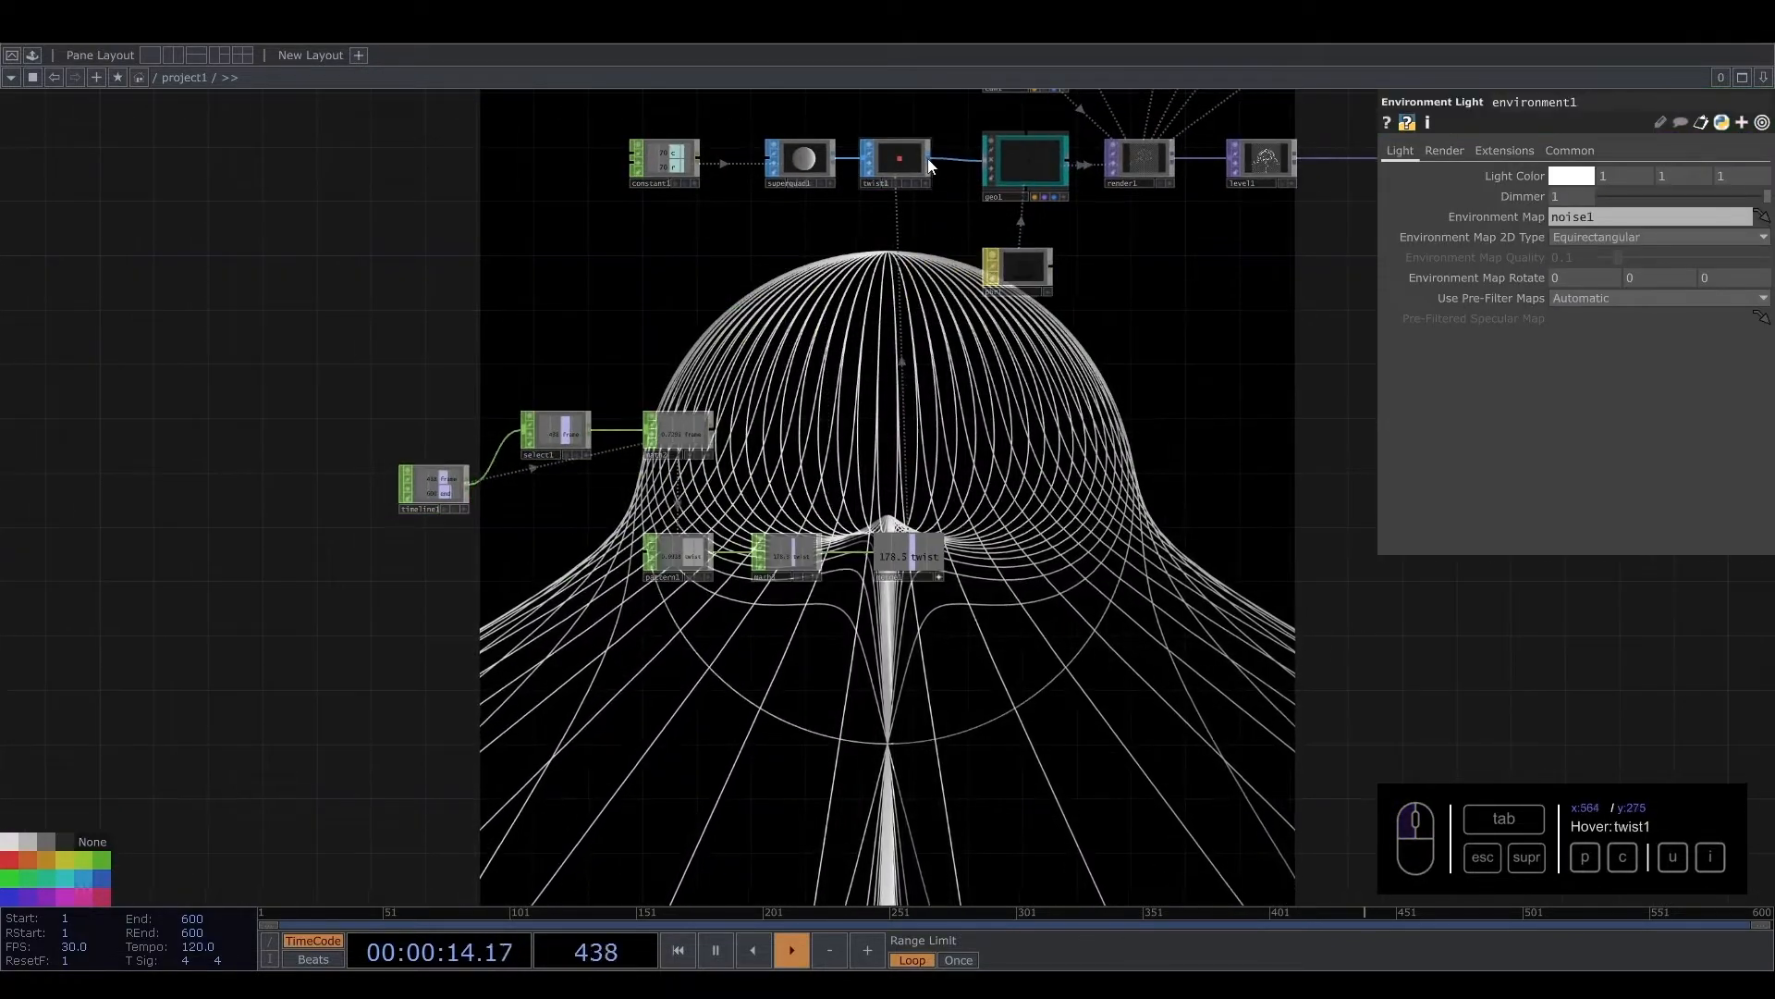
Try out different X rotation values on geo1 and reset the rotation to 0
click(1030, 152)
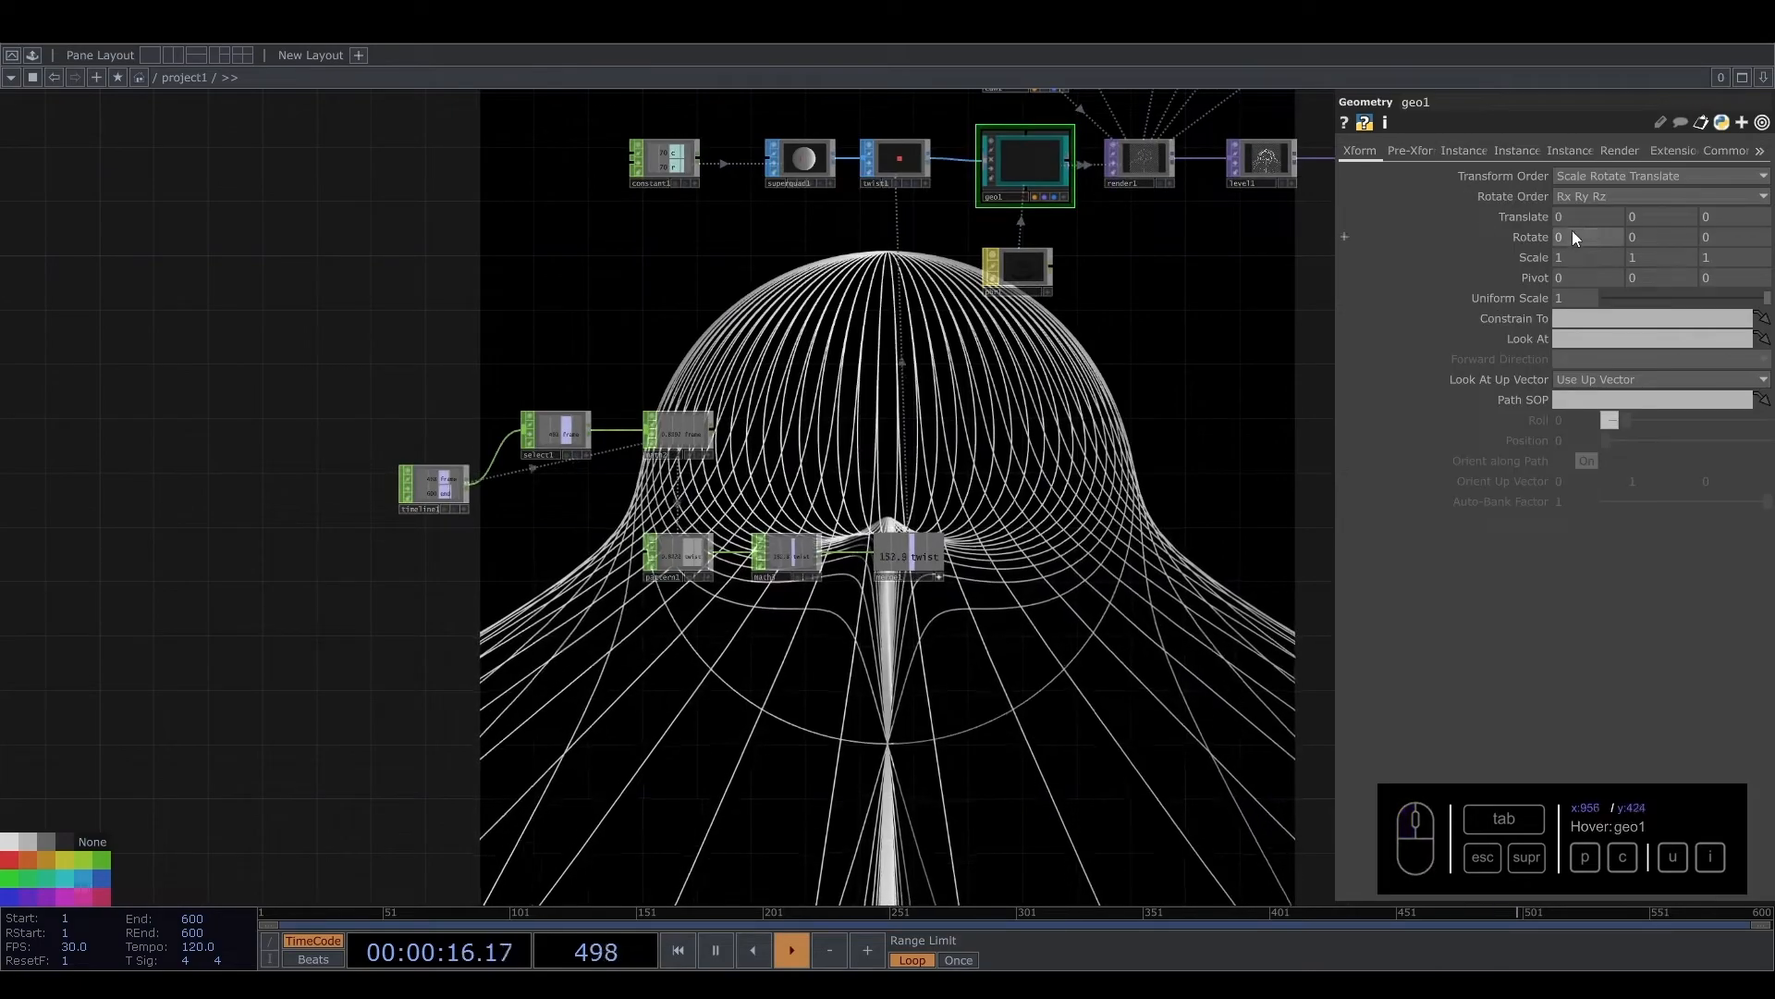
middle_drag(1572, 218, 1572, 209)
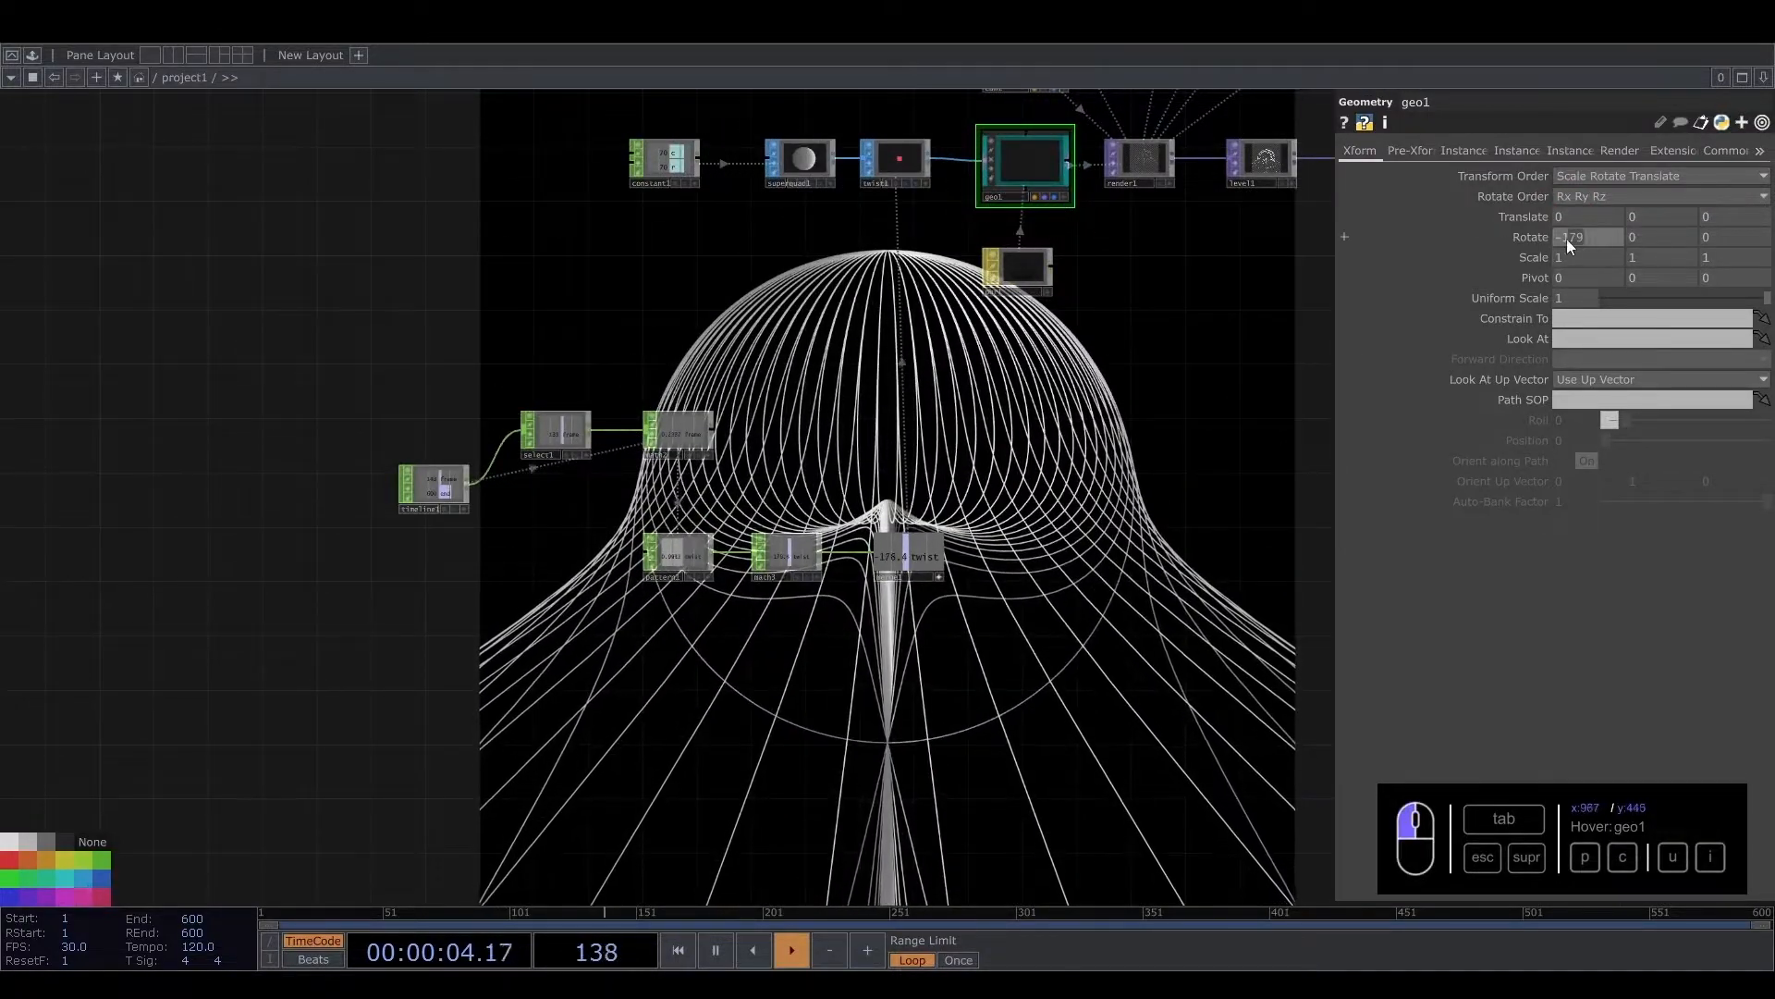
text(0)
Duplicate the pattern1 and math3 pair and place the copies directly below the originals
drag(821, 611, 844, 613)
scroll(869, 625, up, 3)
click(638, 535)
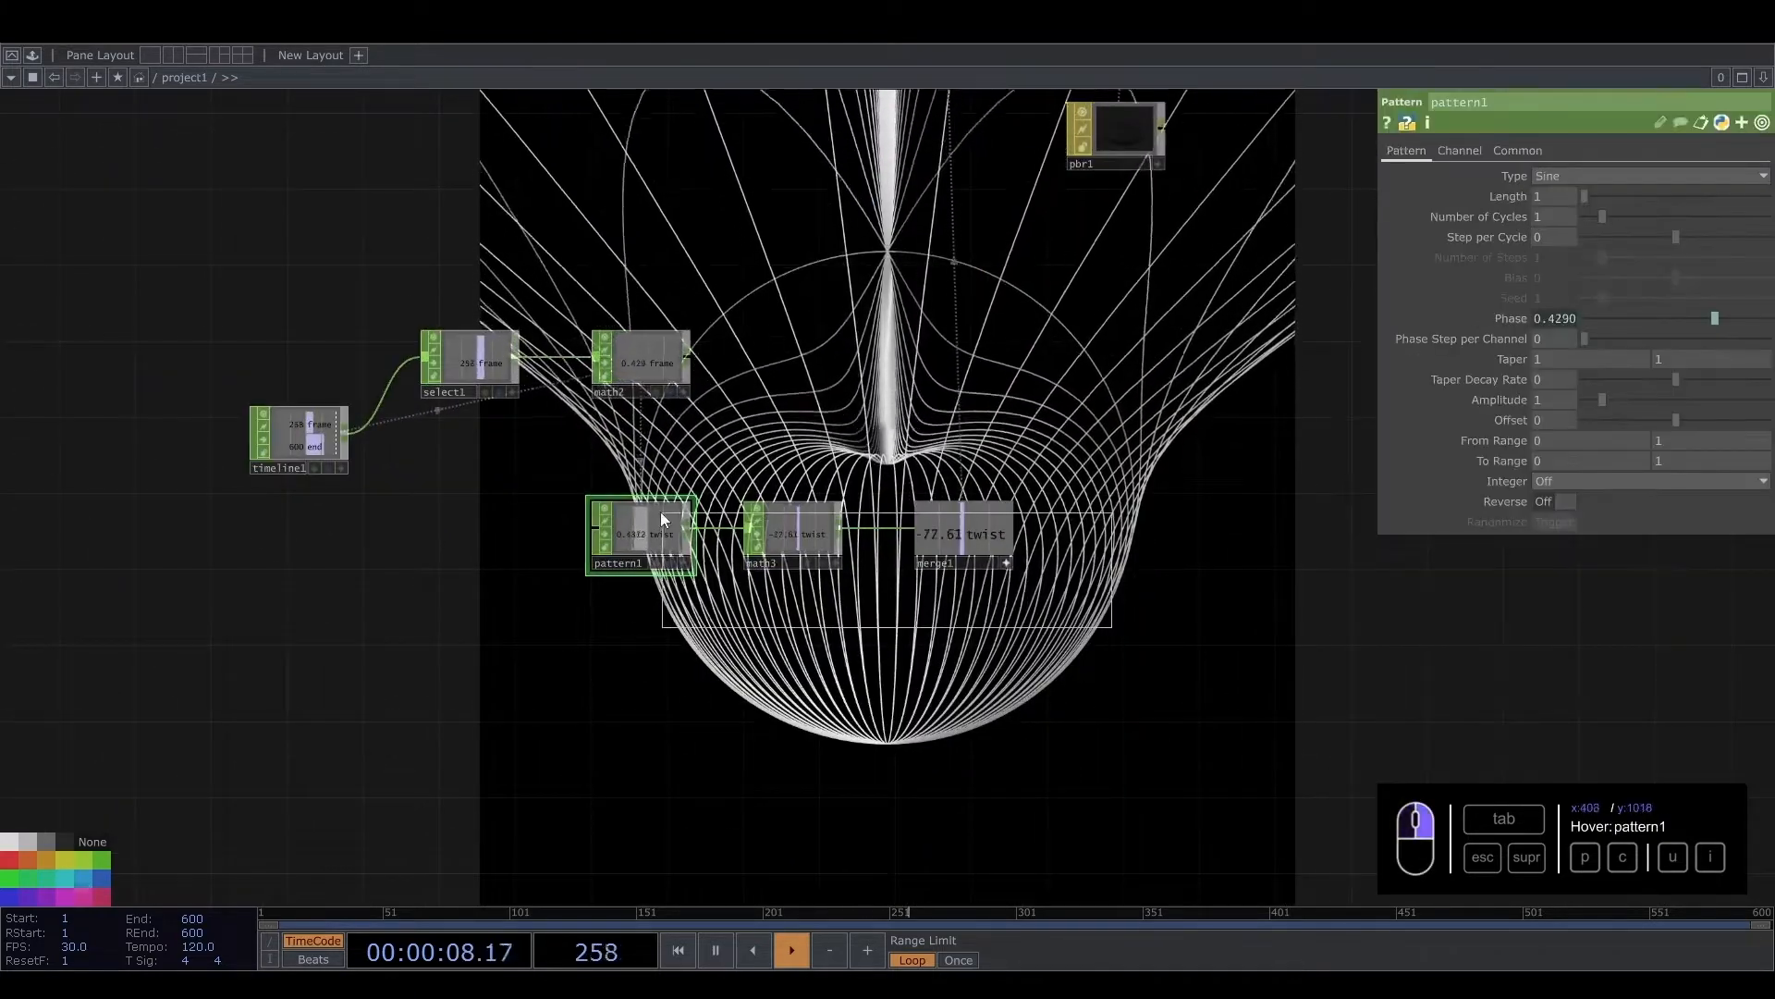
drag(1111, 628, 647, 662)
right_drag(646, 663, 644, 662)
right_drag(842, 627, 622, 481)
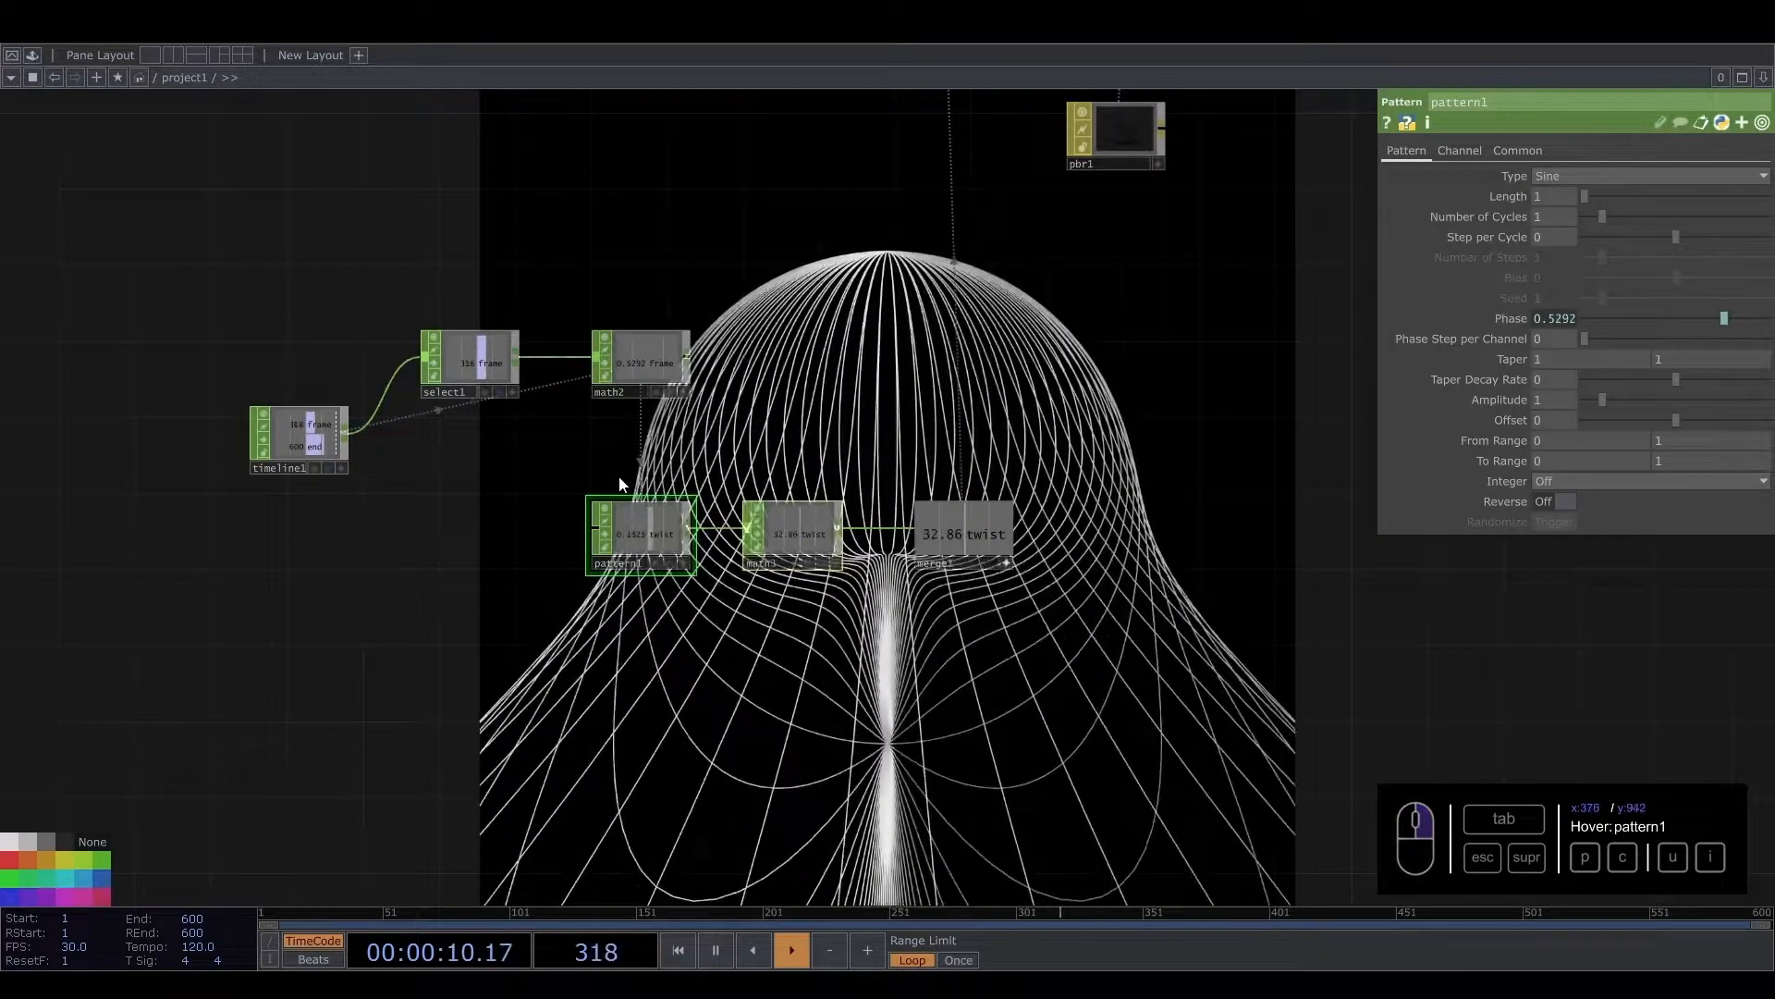
key(ctrl+c)
key(ctrl+v)
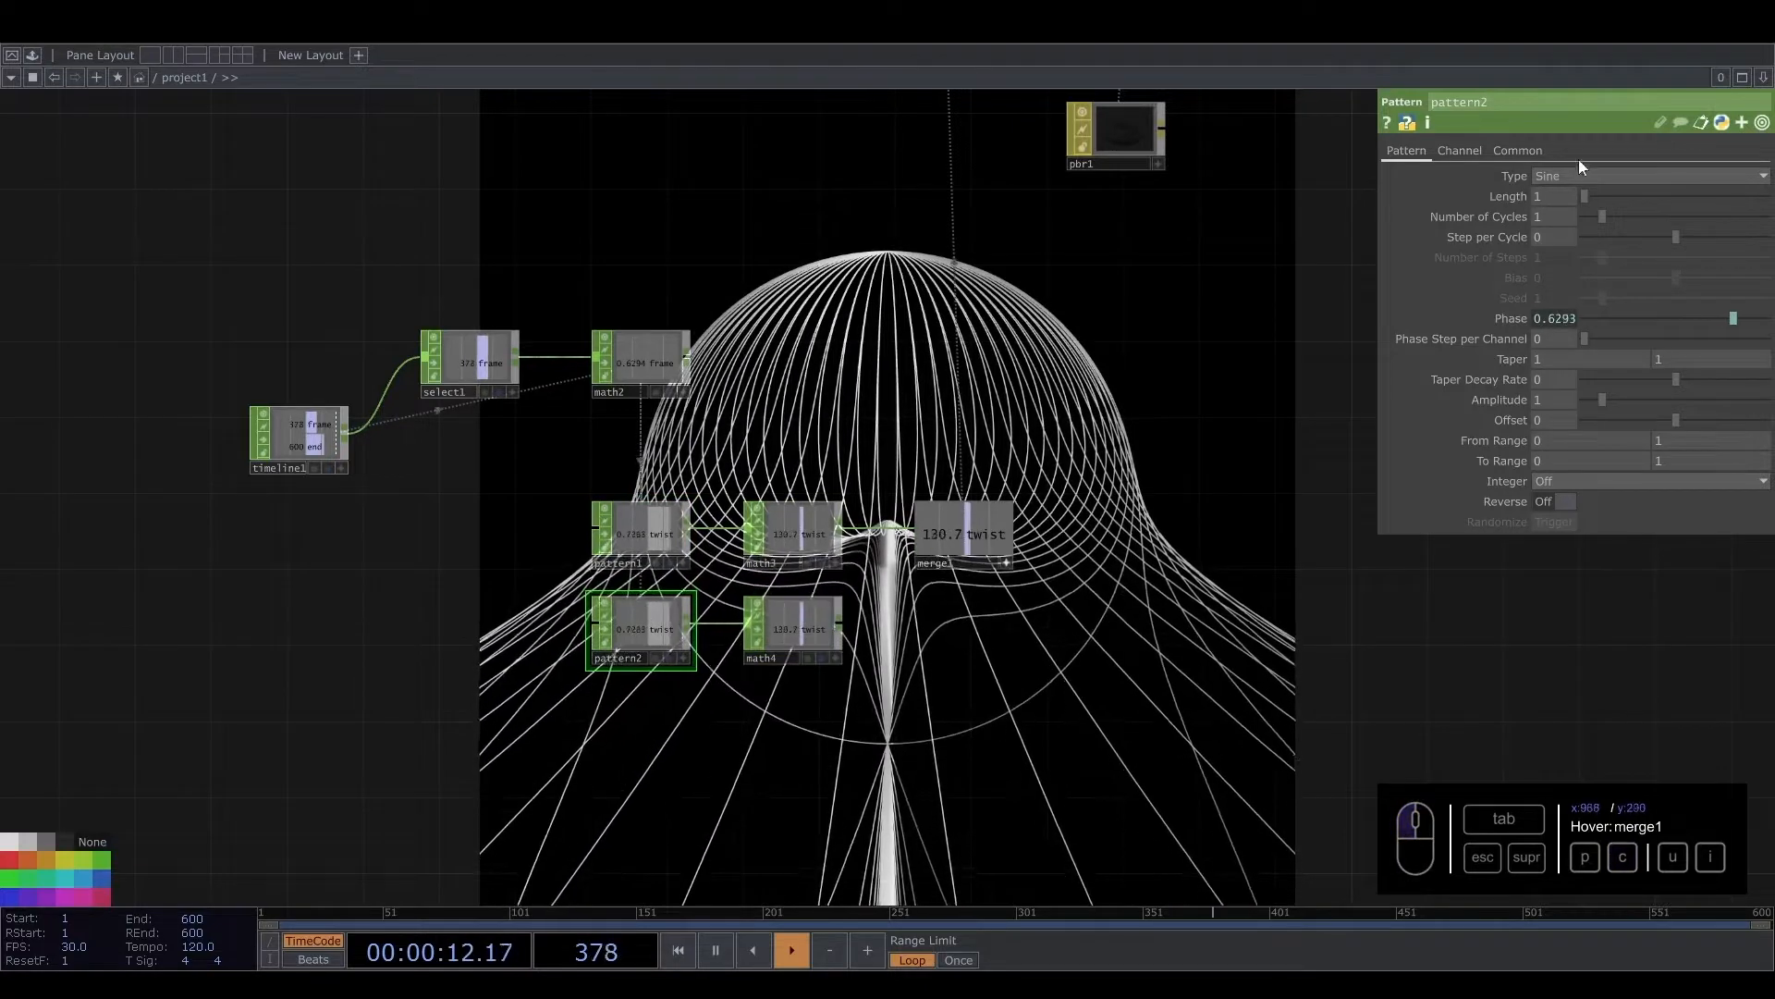
Rename pattern2's channel to rotation
click(1459, 151)
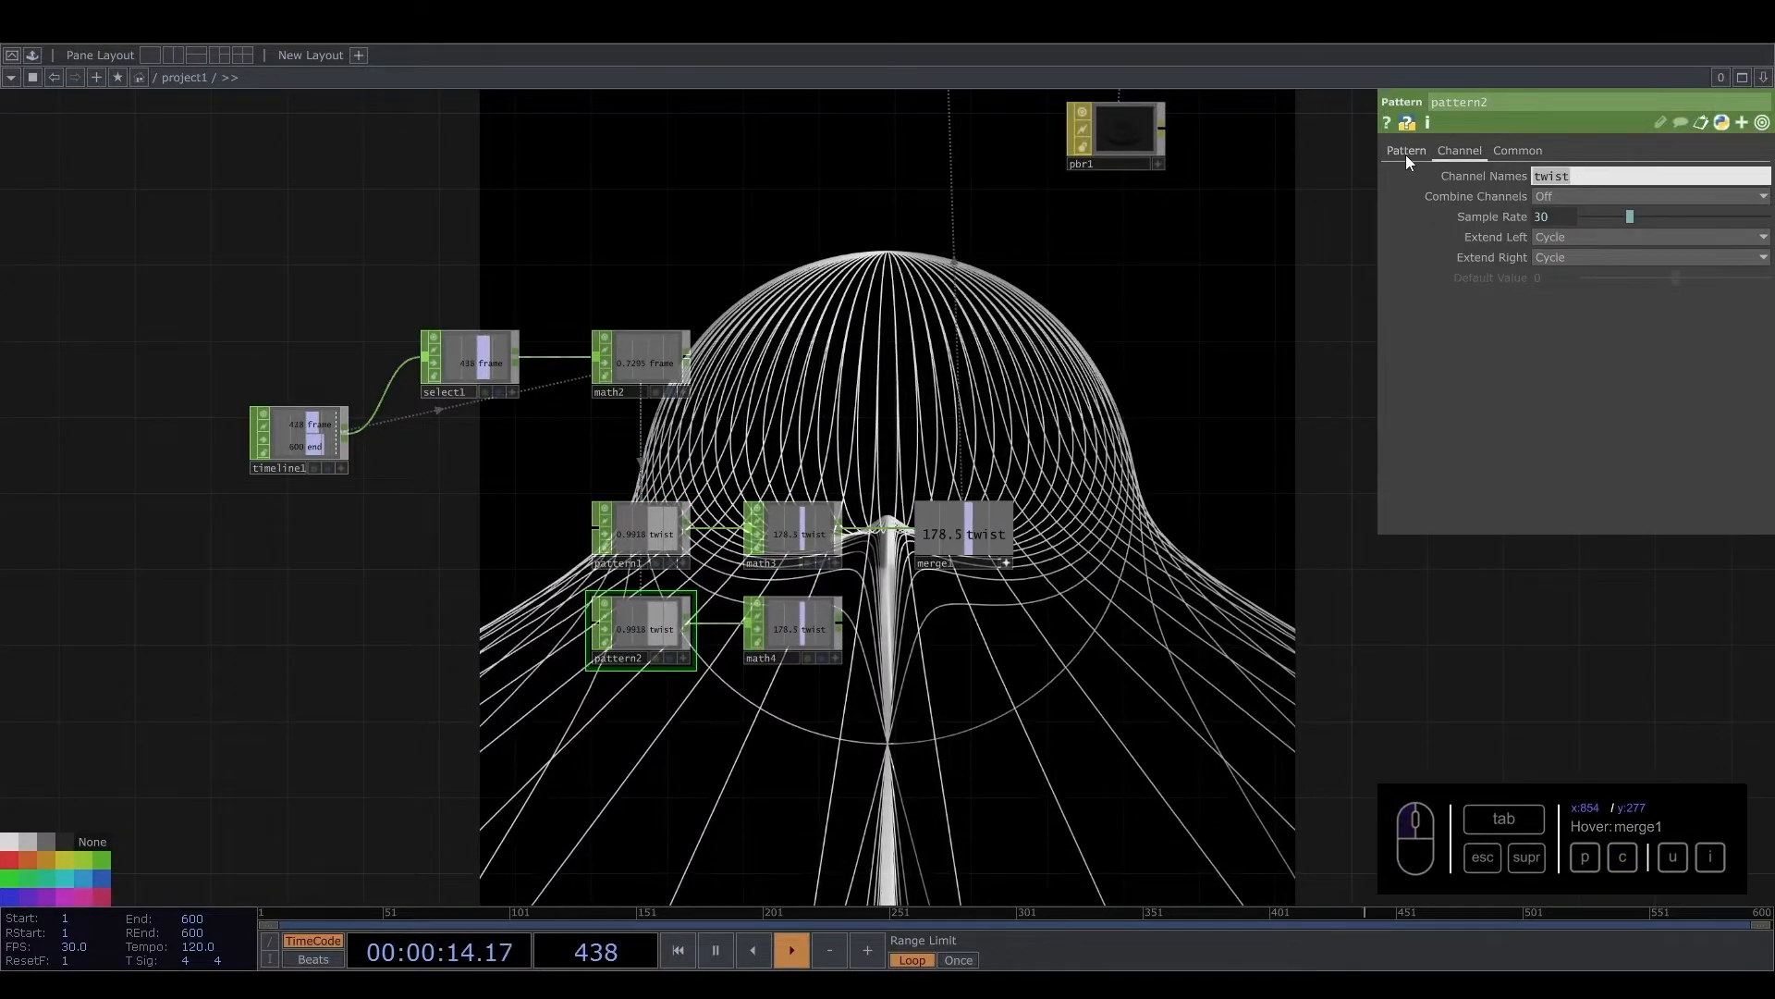
text(rota)
text(tt)
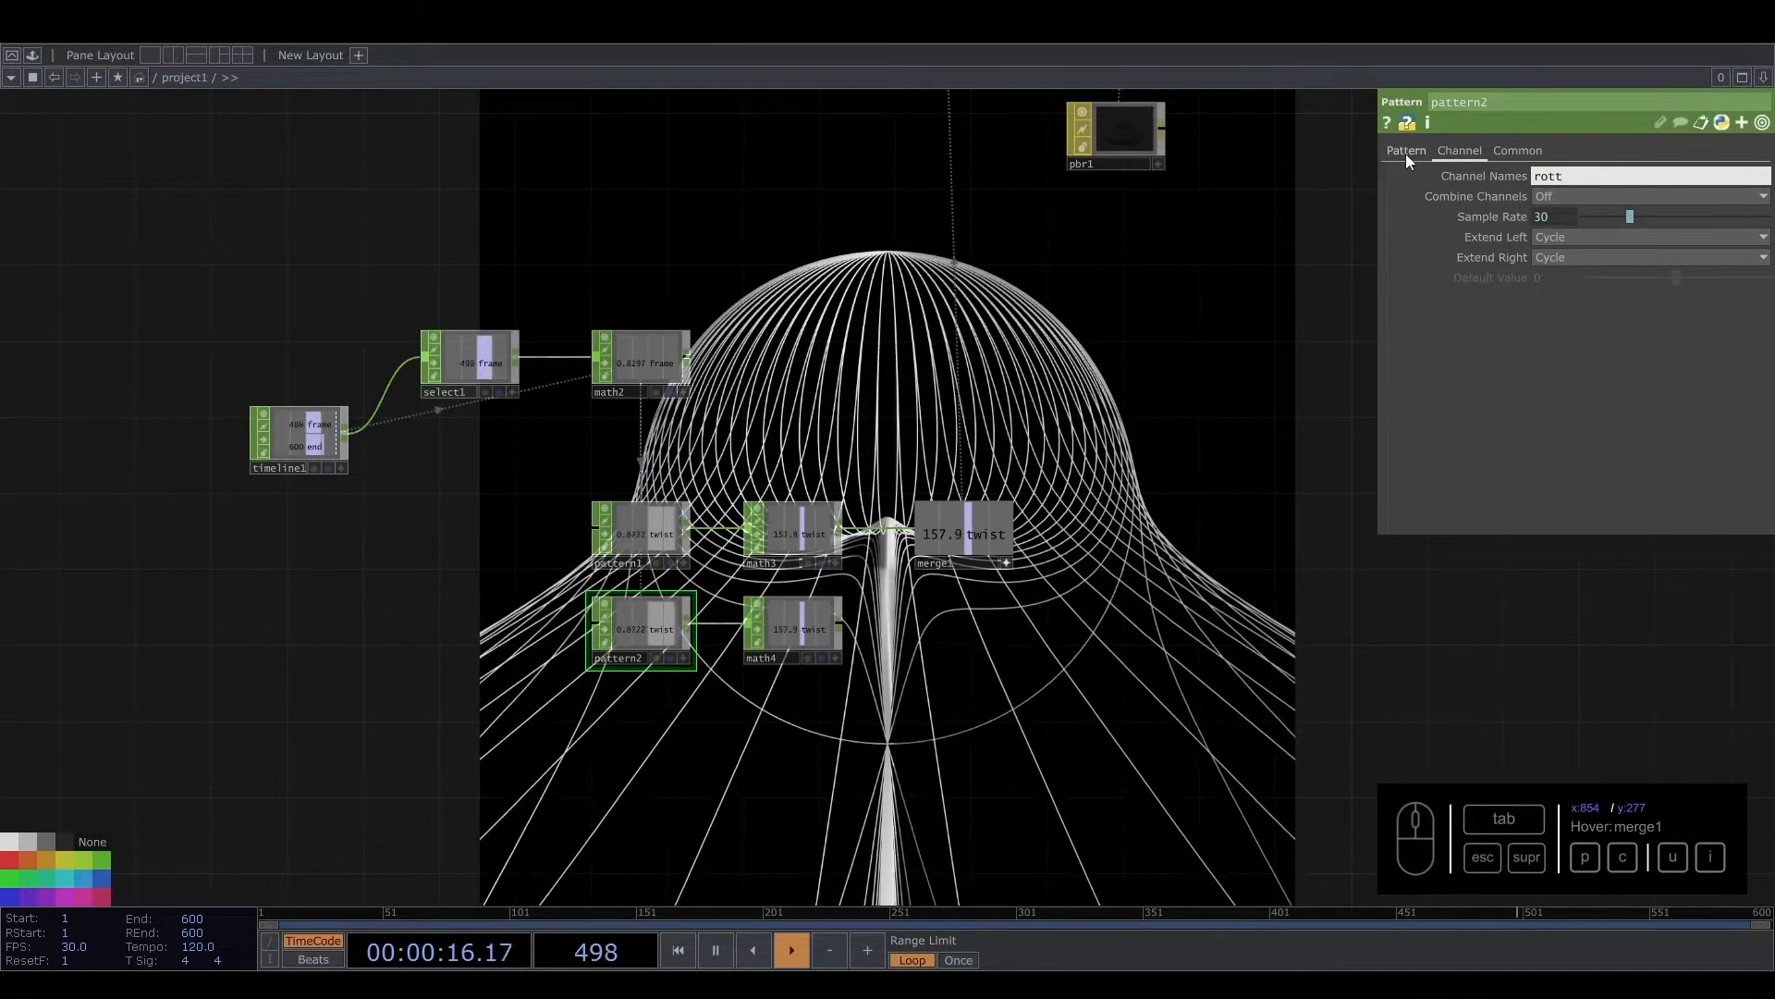
key(BackSpace)
text(ation)
key(Return)
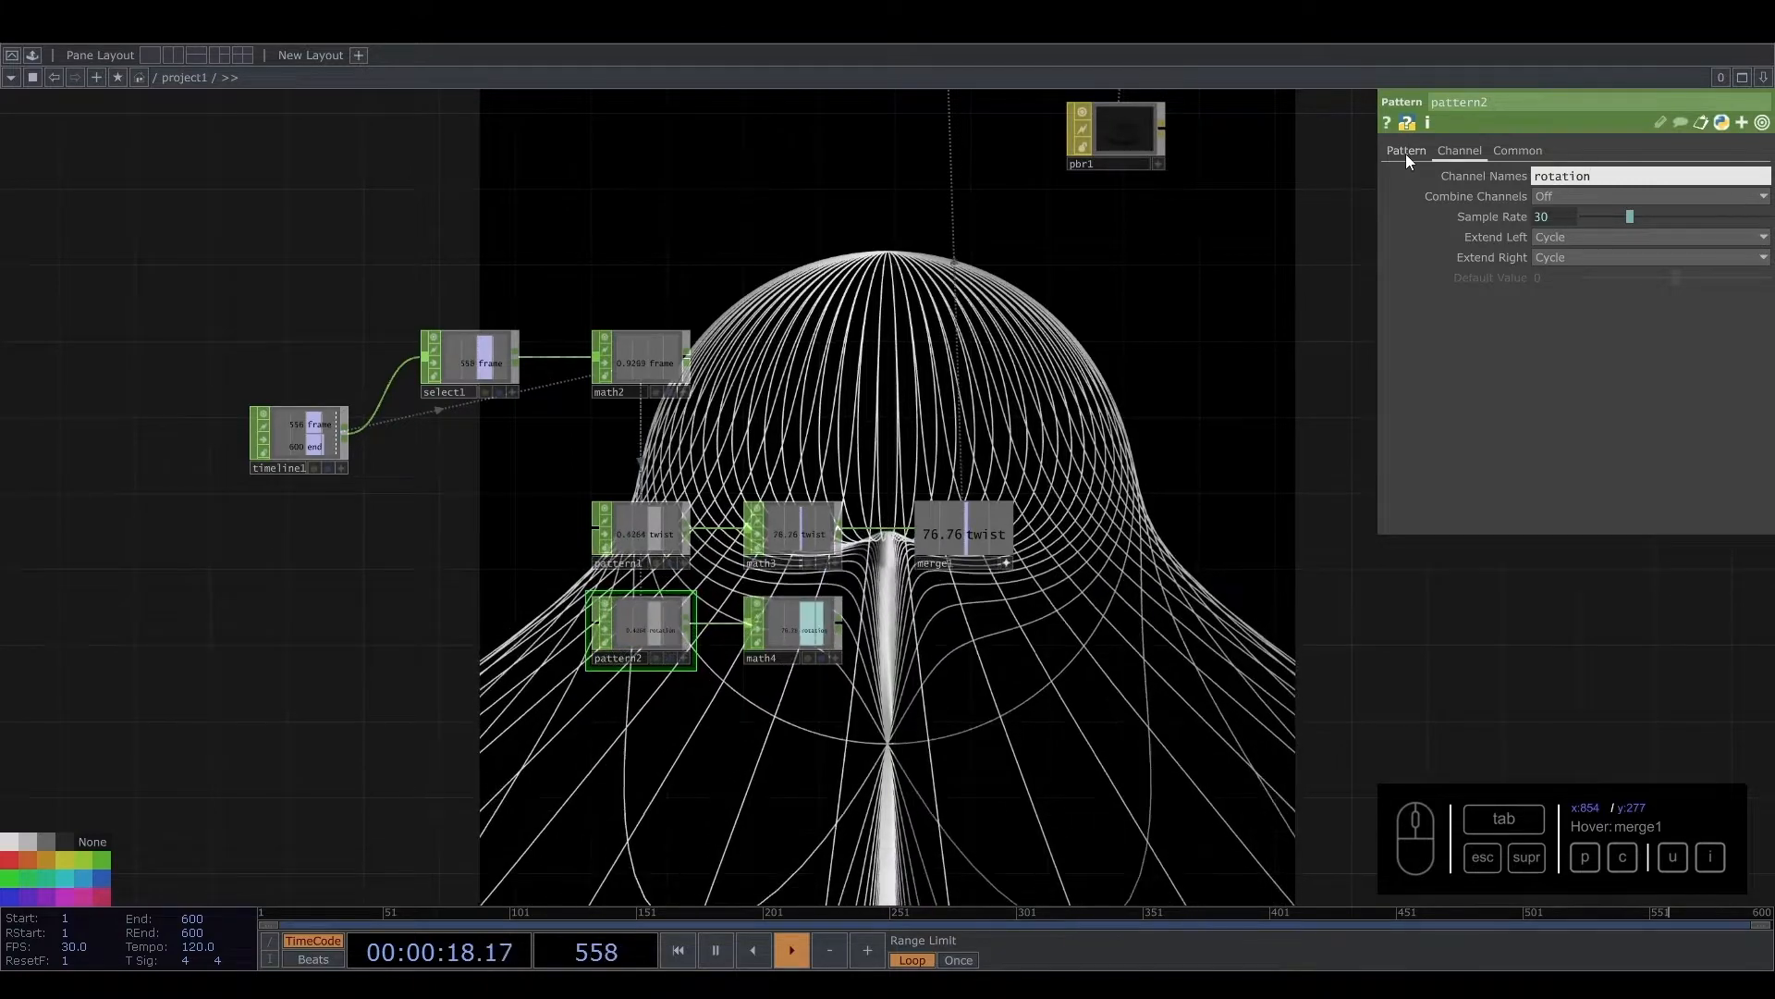
Connect math4 to merge1 and set math4's To Range to -45 and 45
drag(841, 626, 906, 561)
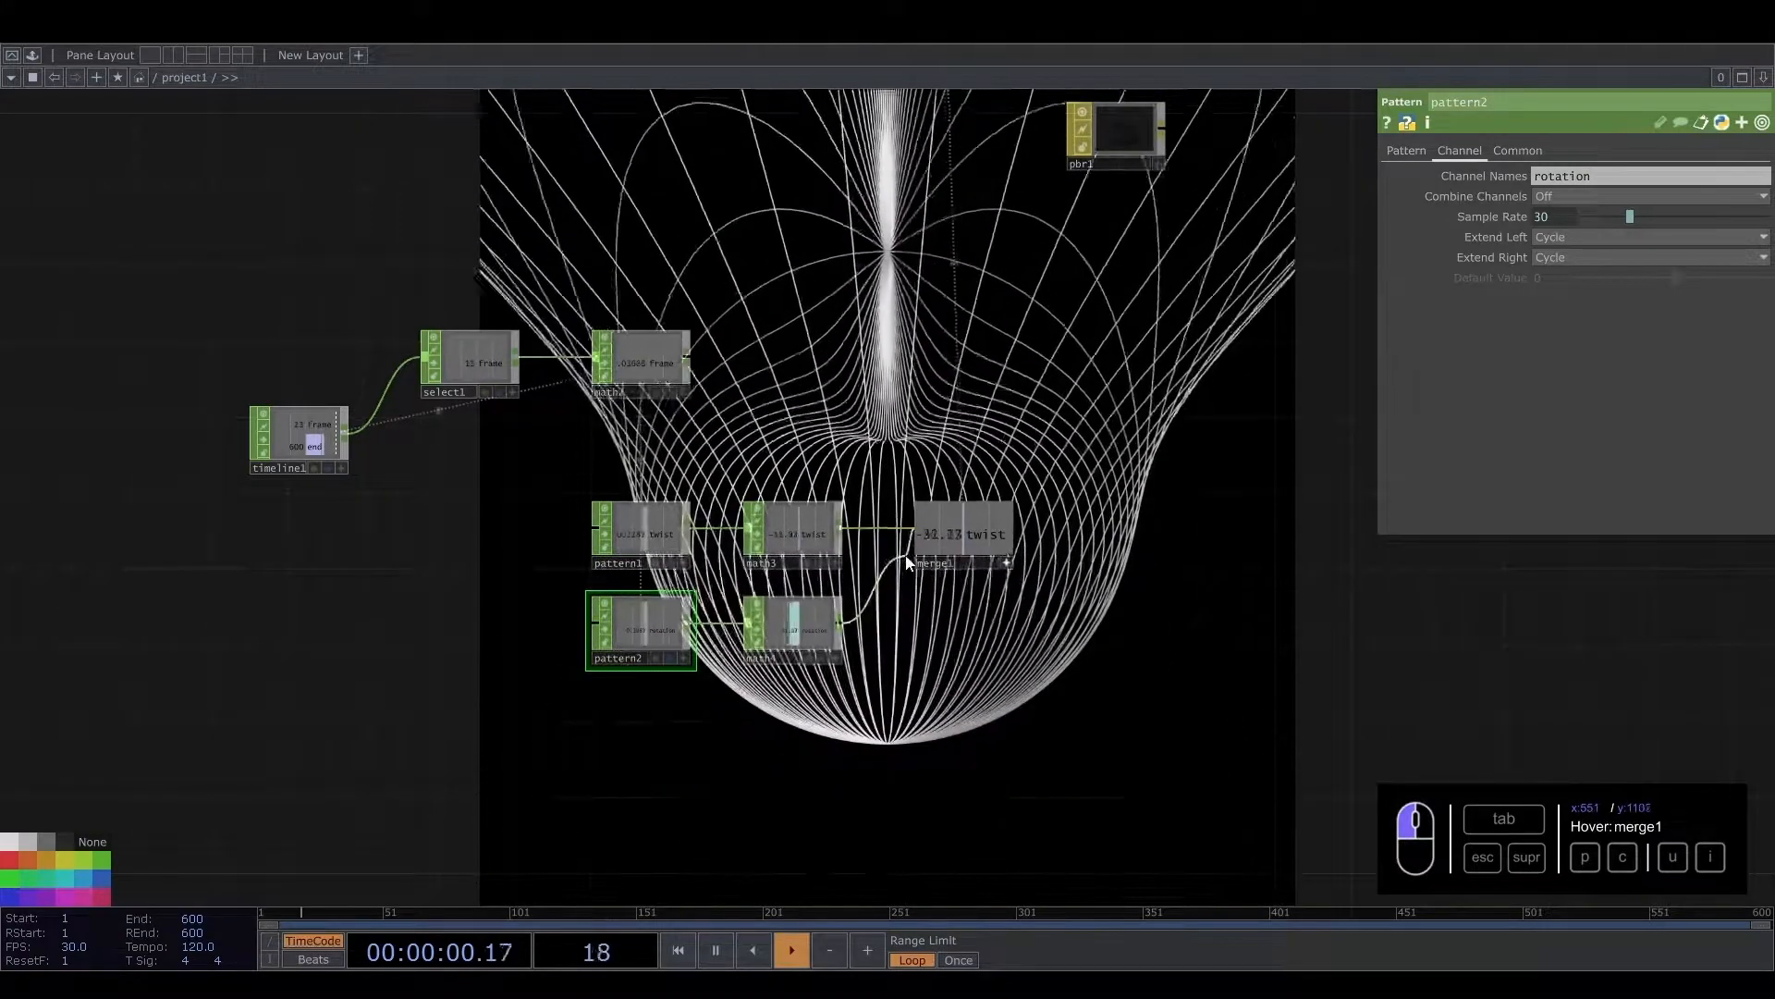
click(795, 625)
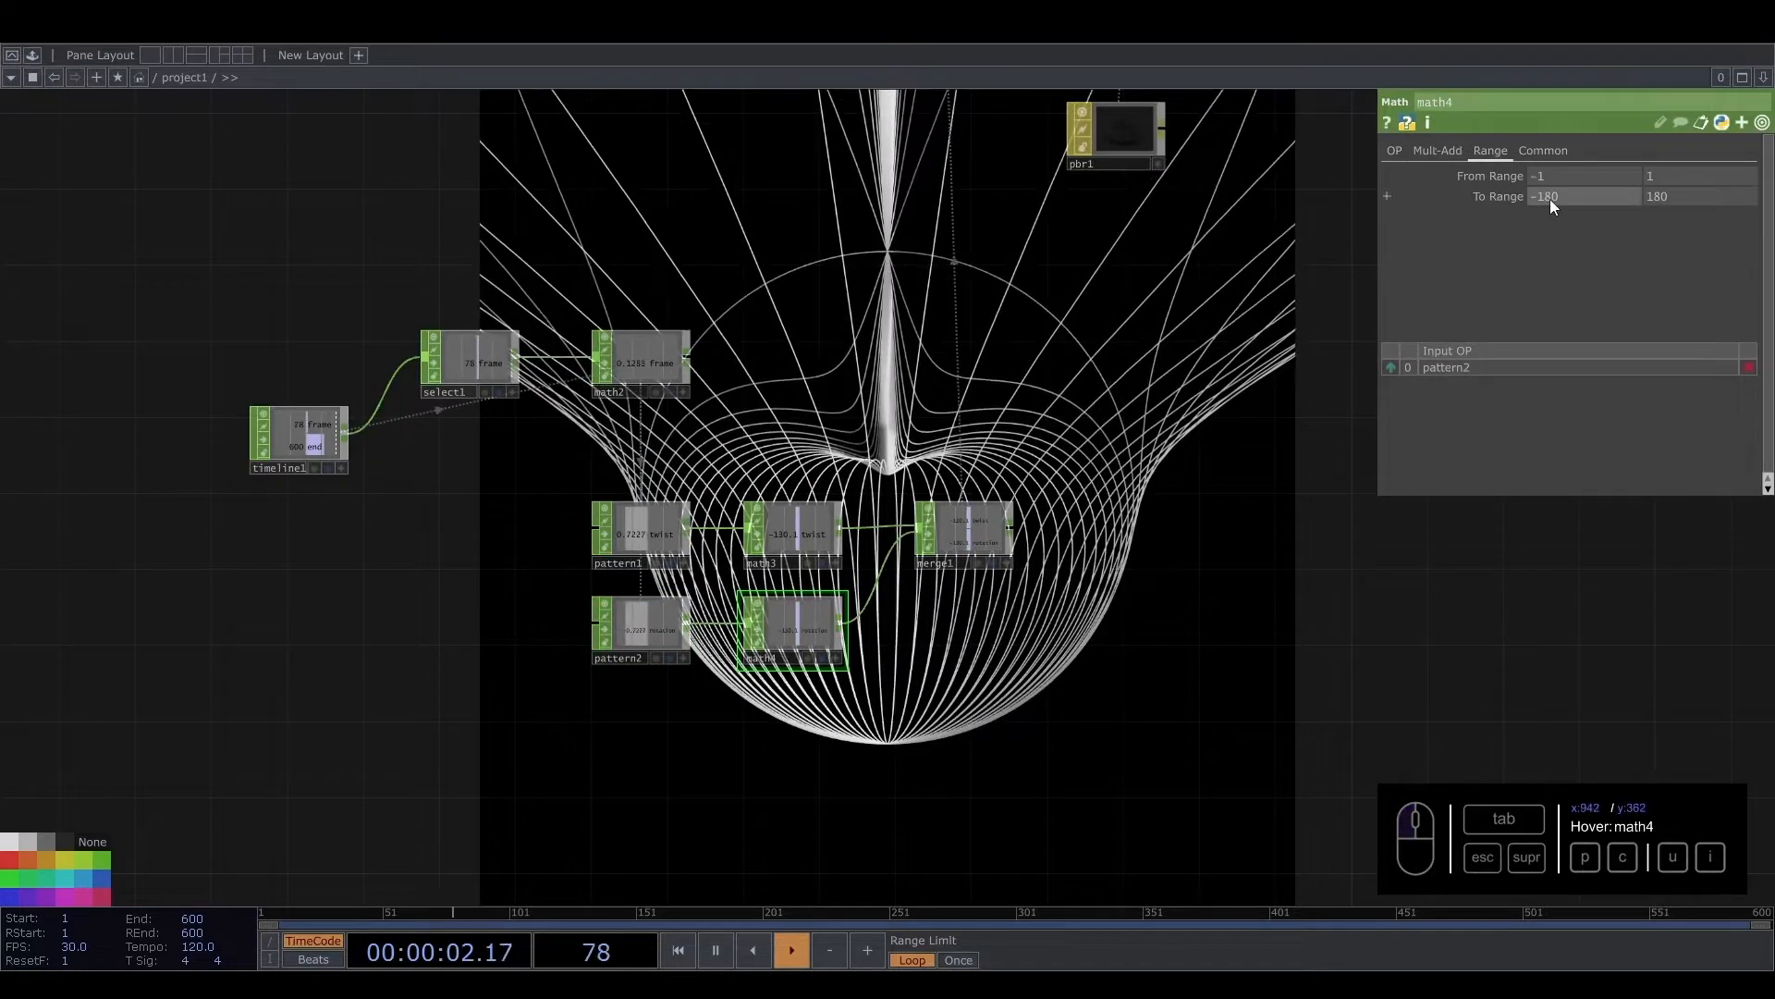
drag(1568, 191, 1570, 193)
text(45)
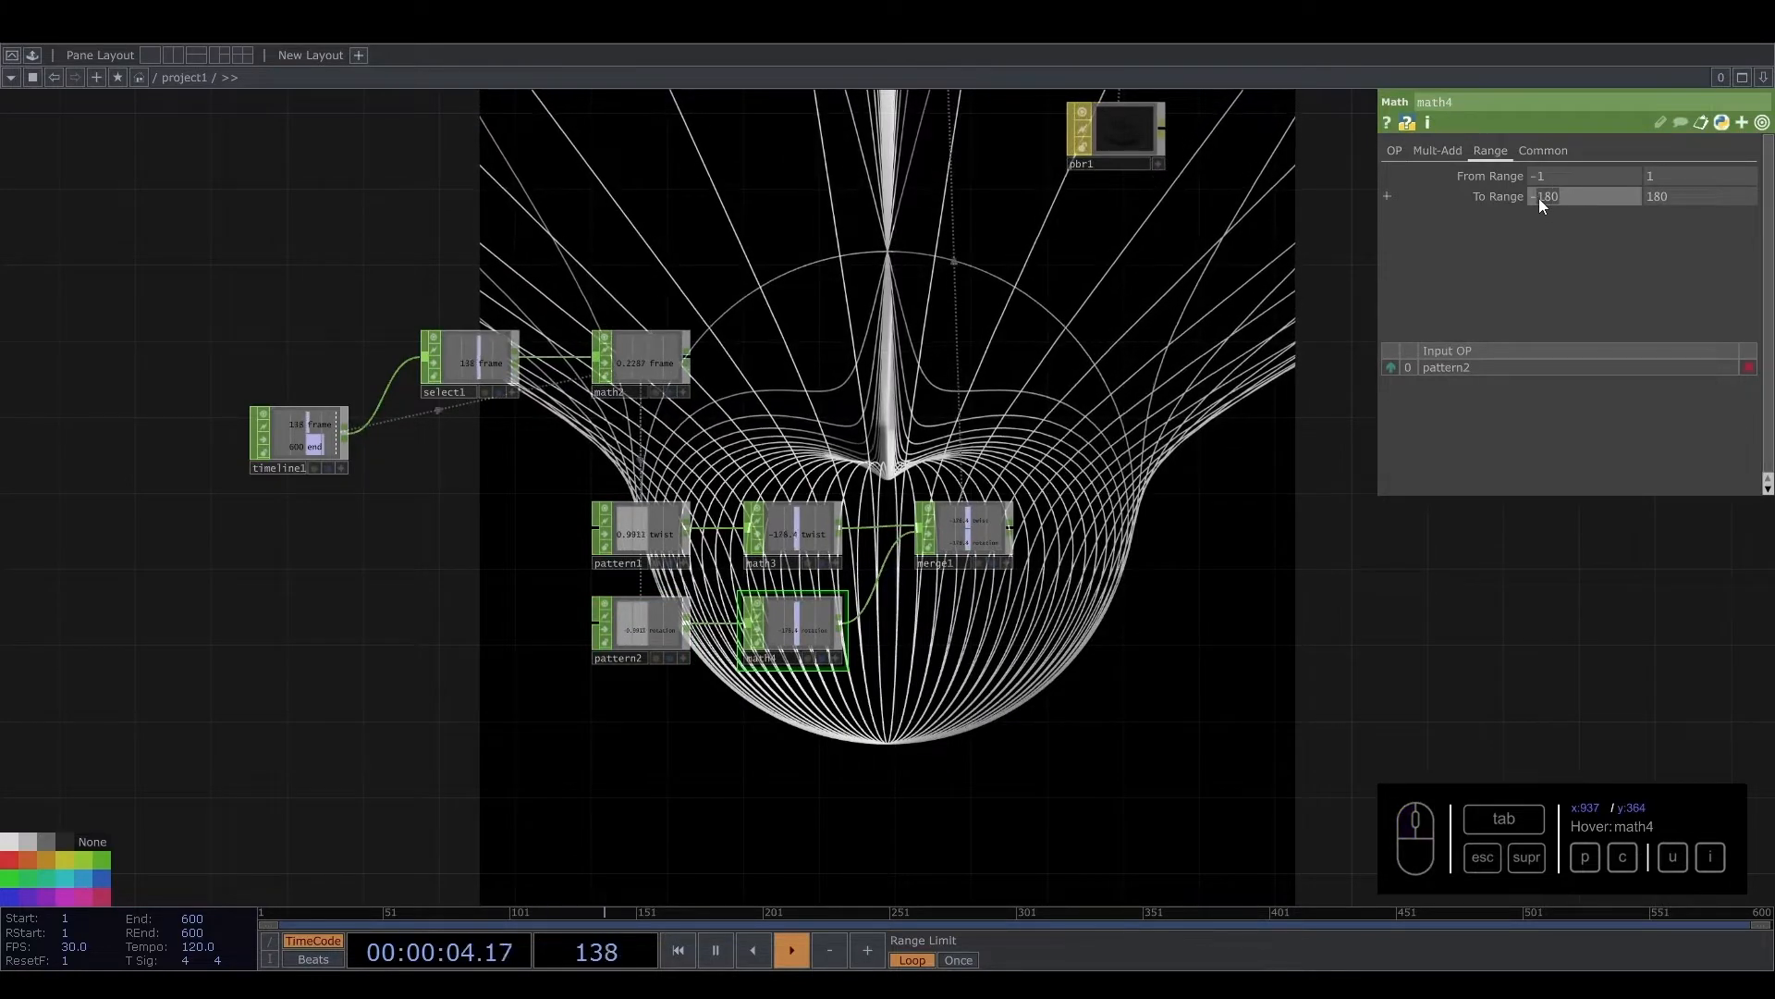
click(1666, 196)
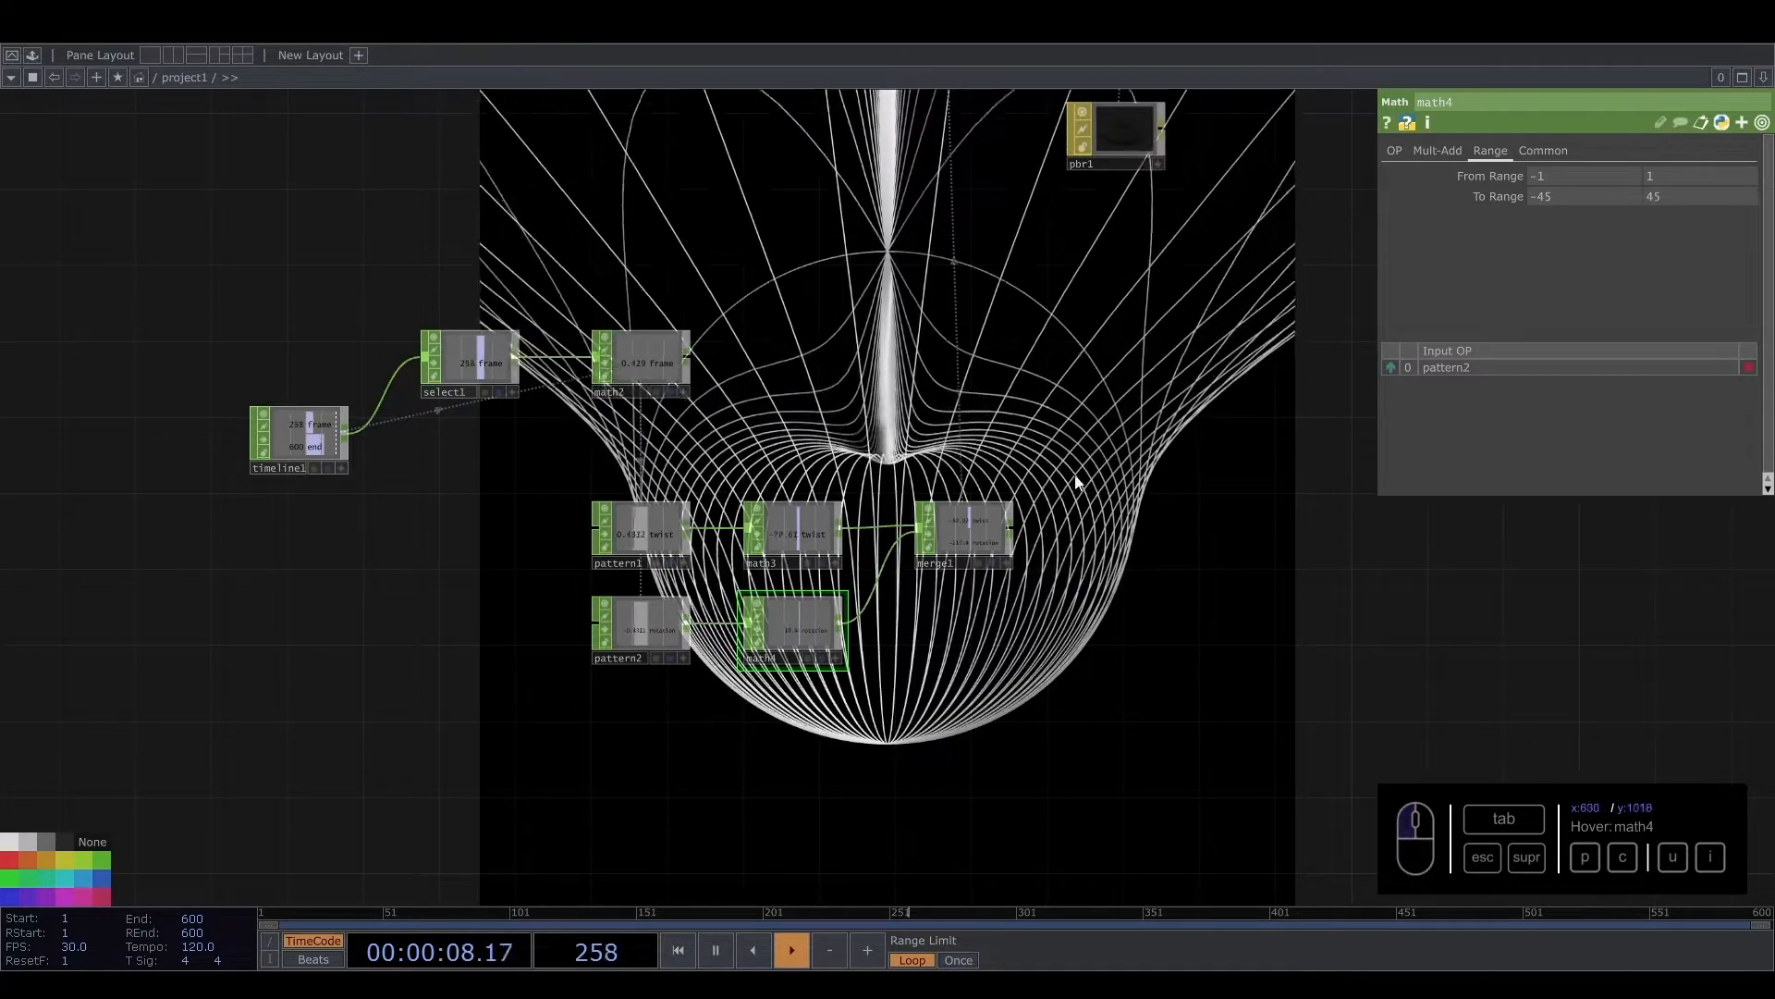
Reference merge1's rotation channel in geo1's X, Y and Z Rotate values and scrub the timeline to check the loop
drag(1162, 441, 1071, 616)
click(1051, 183)
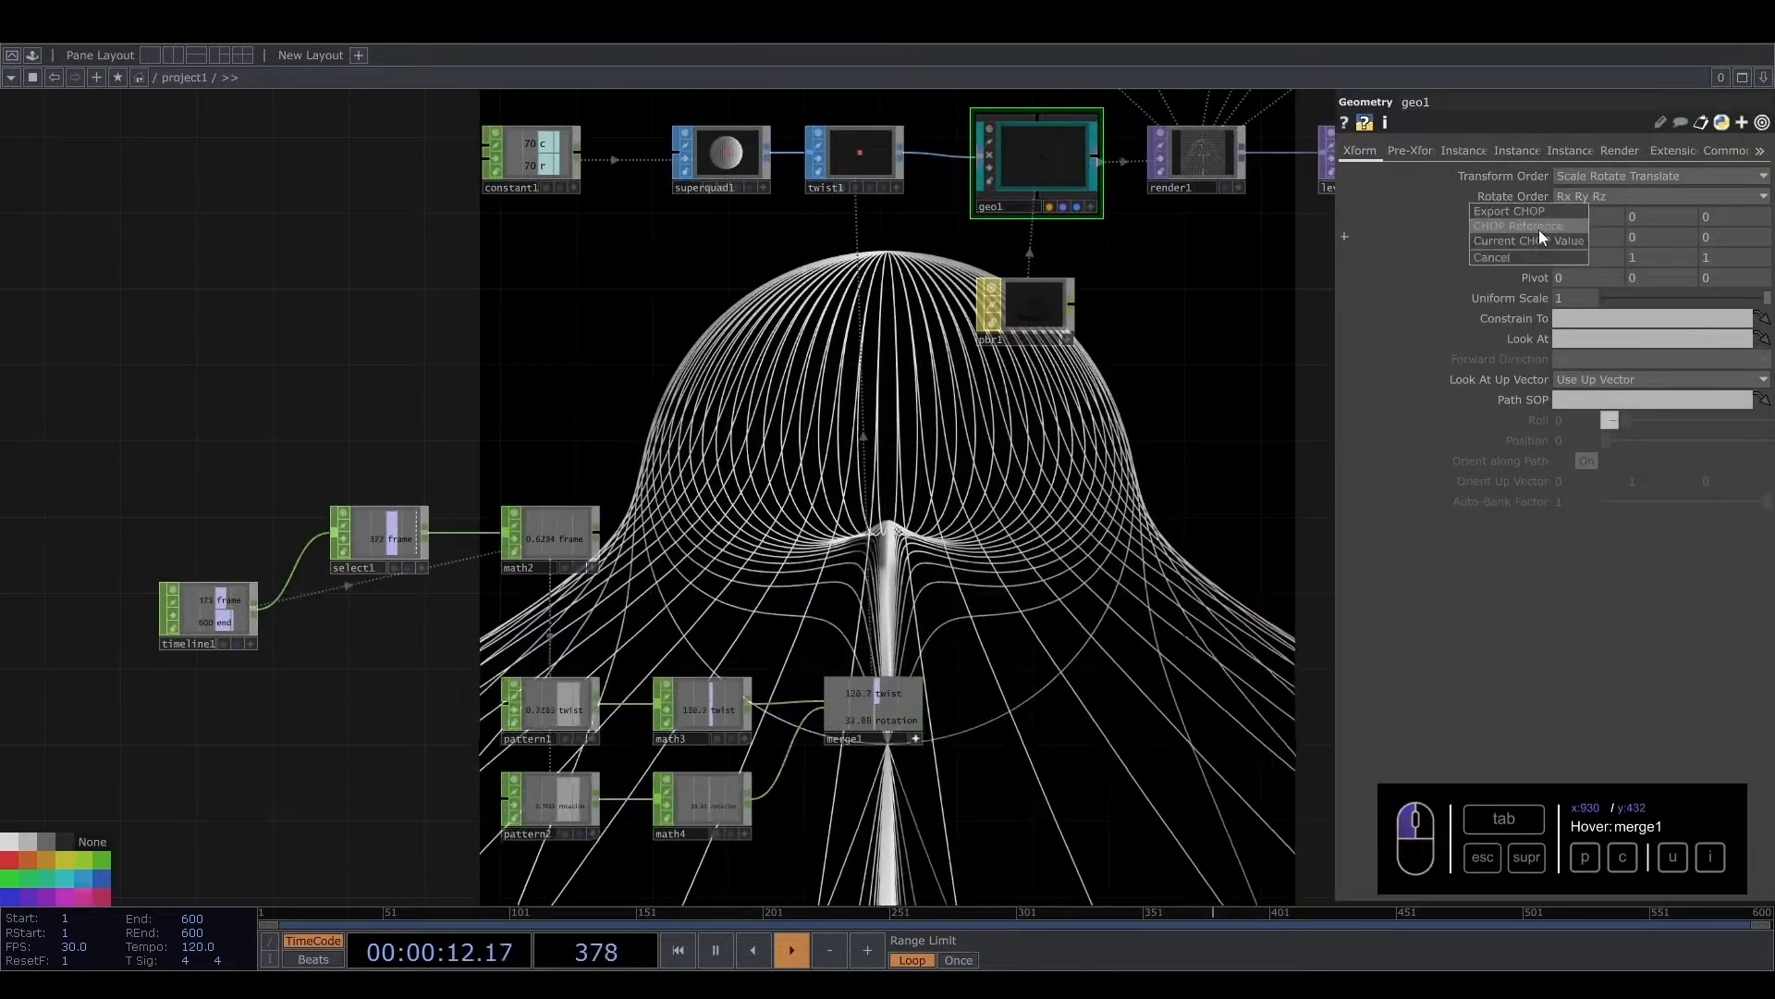
click(1539, 230)
scroll(1085, 580, down, 2)
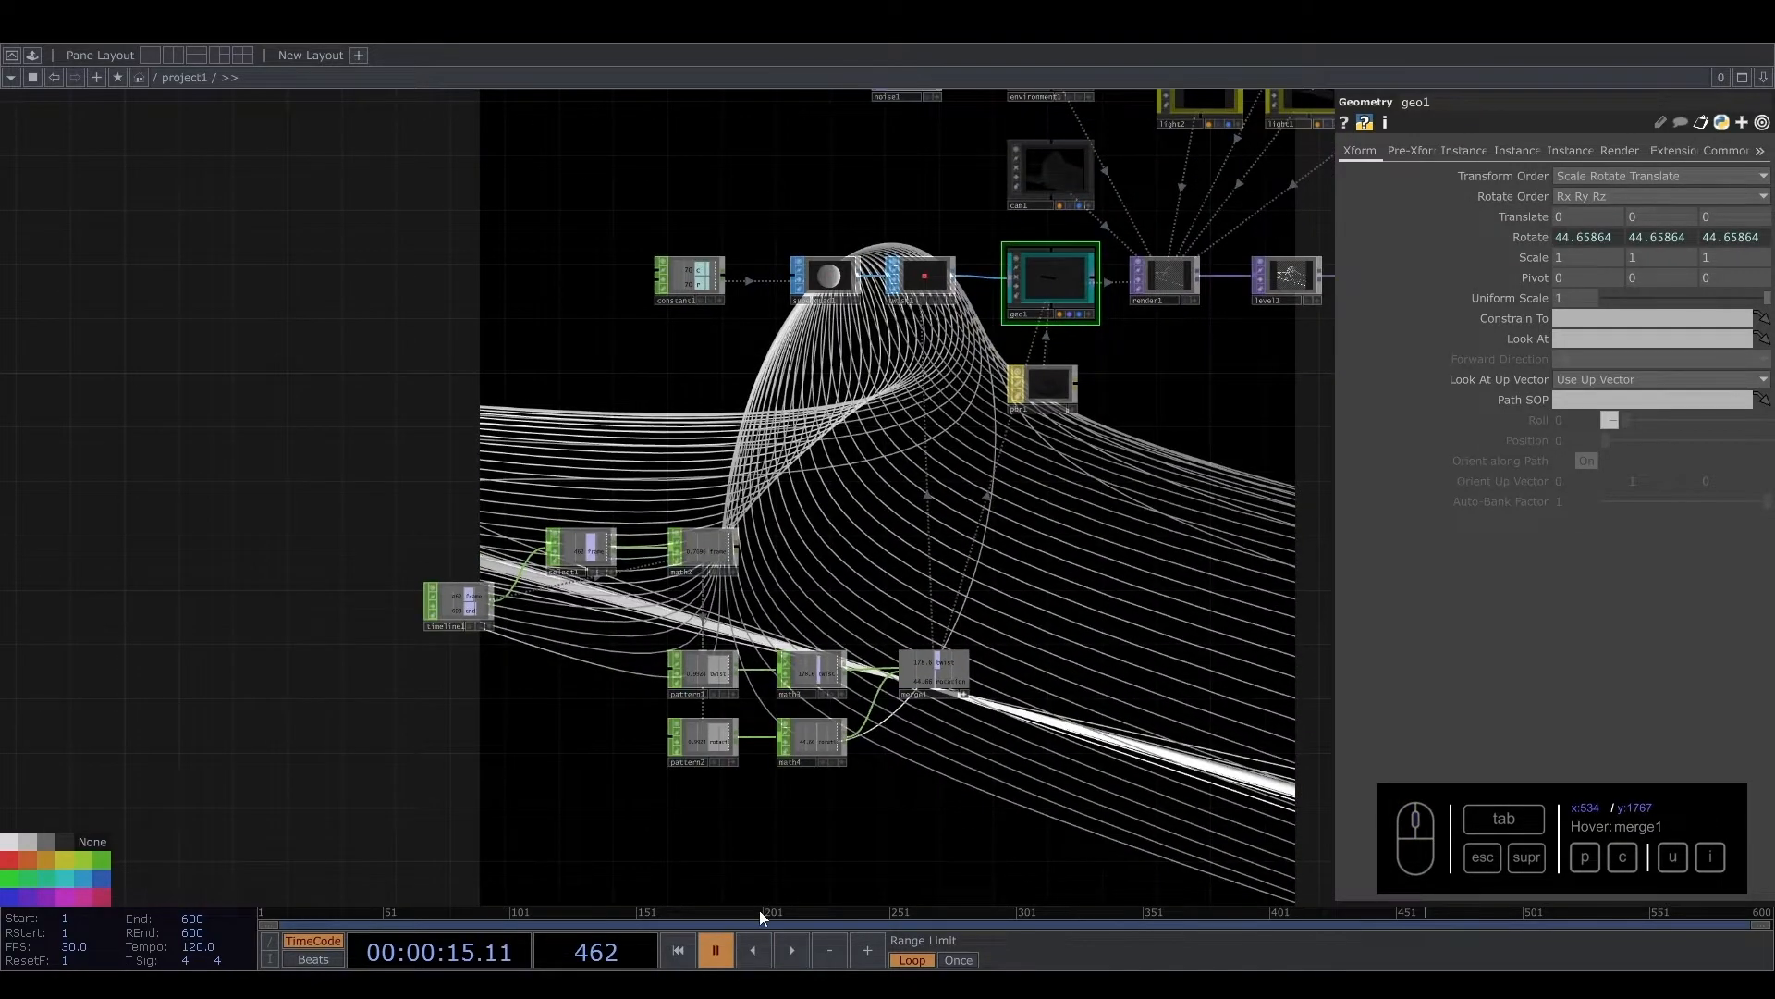
drag(1123, 915, 1771, 936)
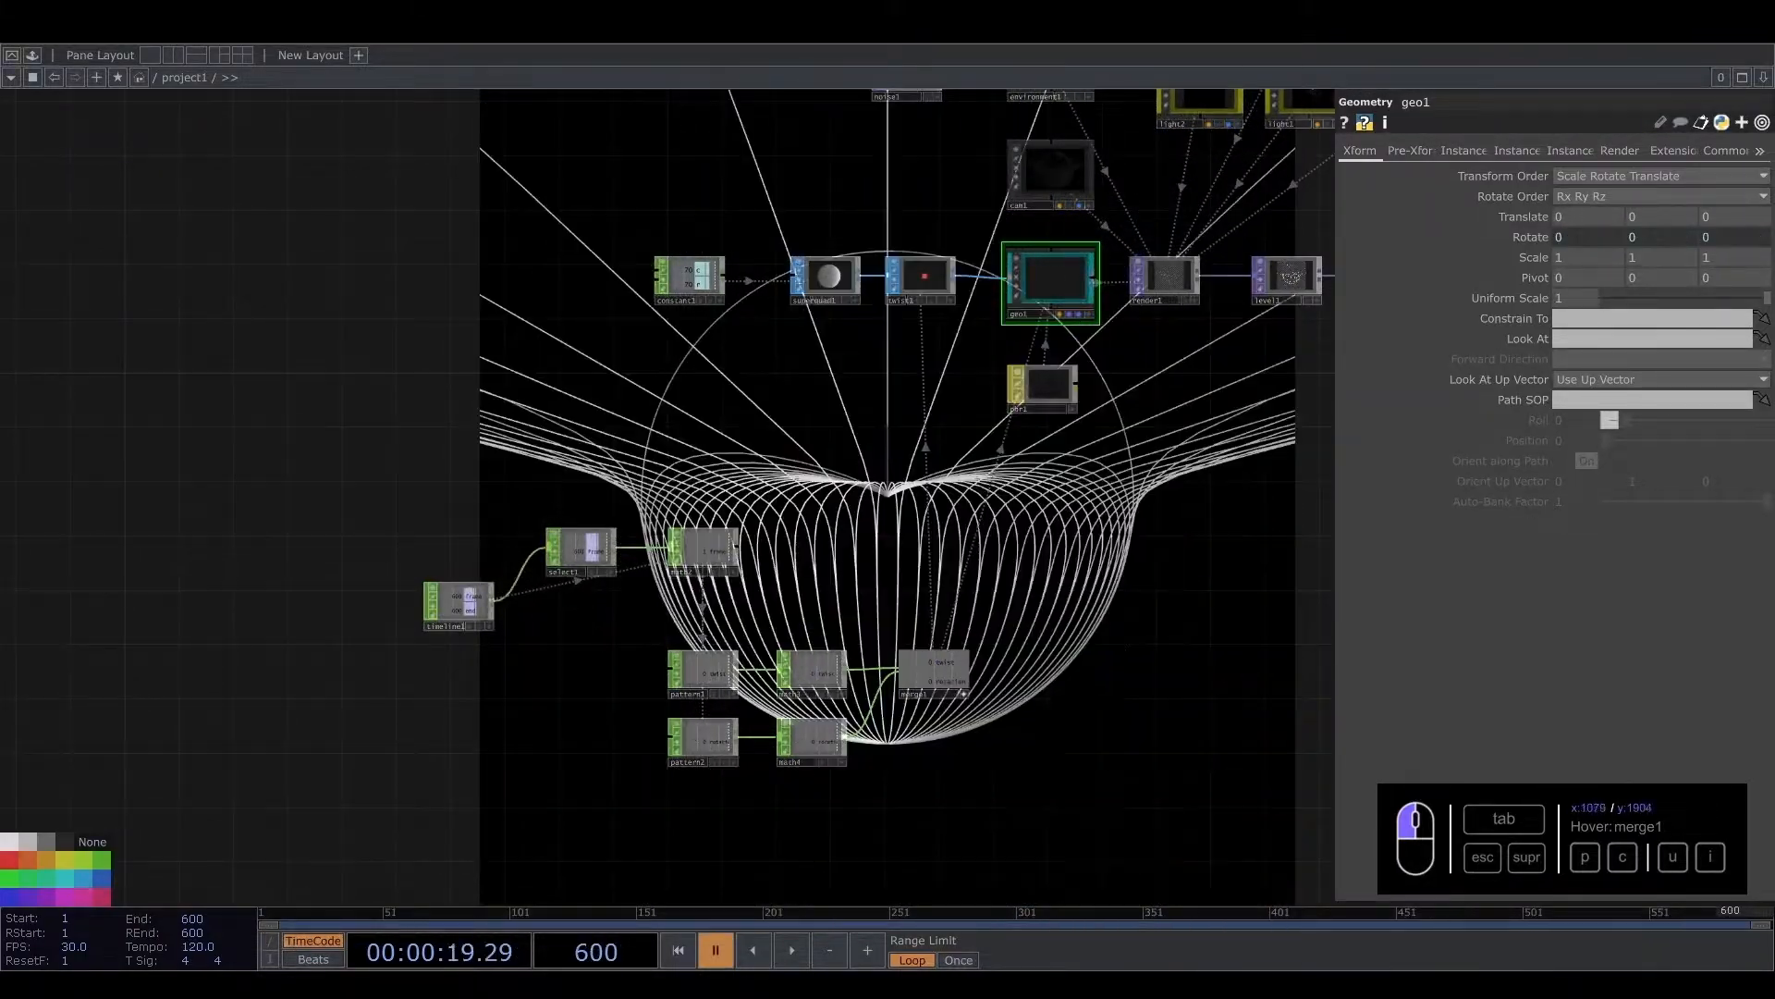
drag(1176, 910, 1688, 920)
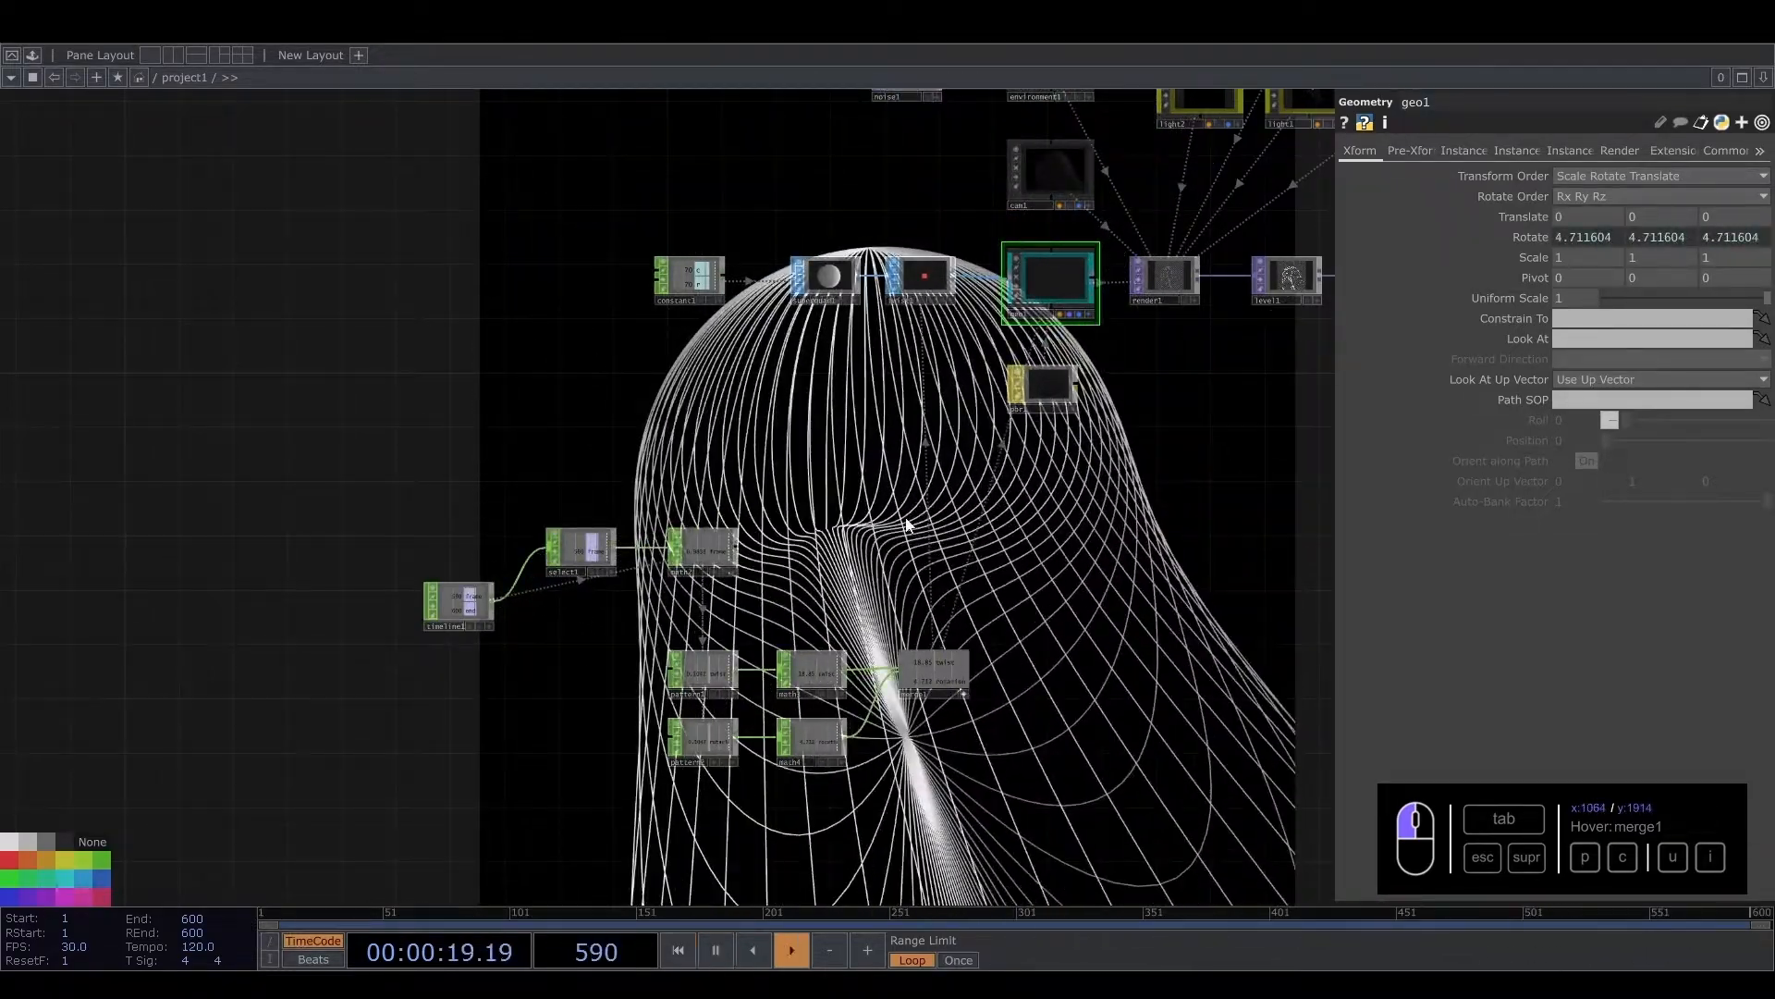
Extend the timeline's end to frame 4000 and scrub through the full range to check the loop
drag(1090, 566, 944, 514)
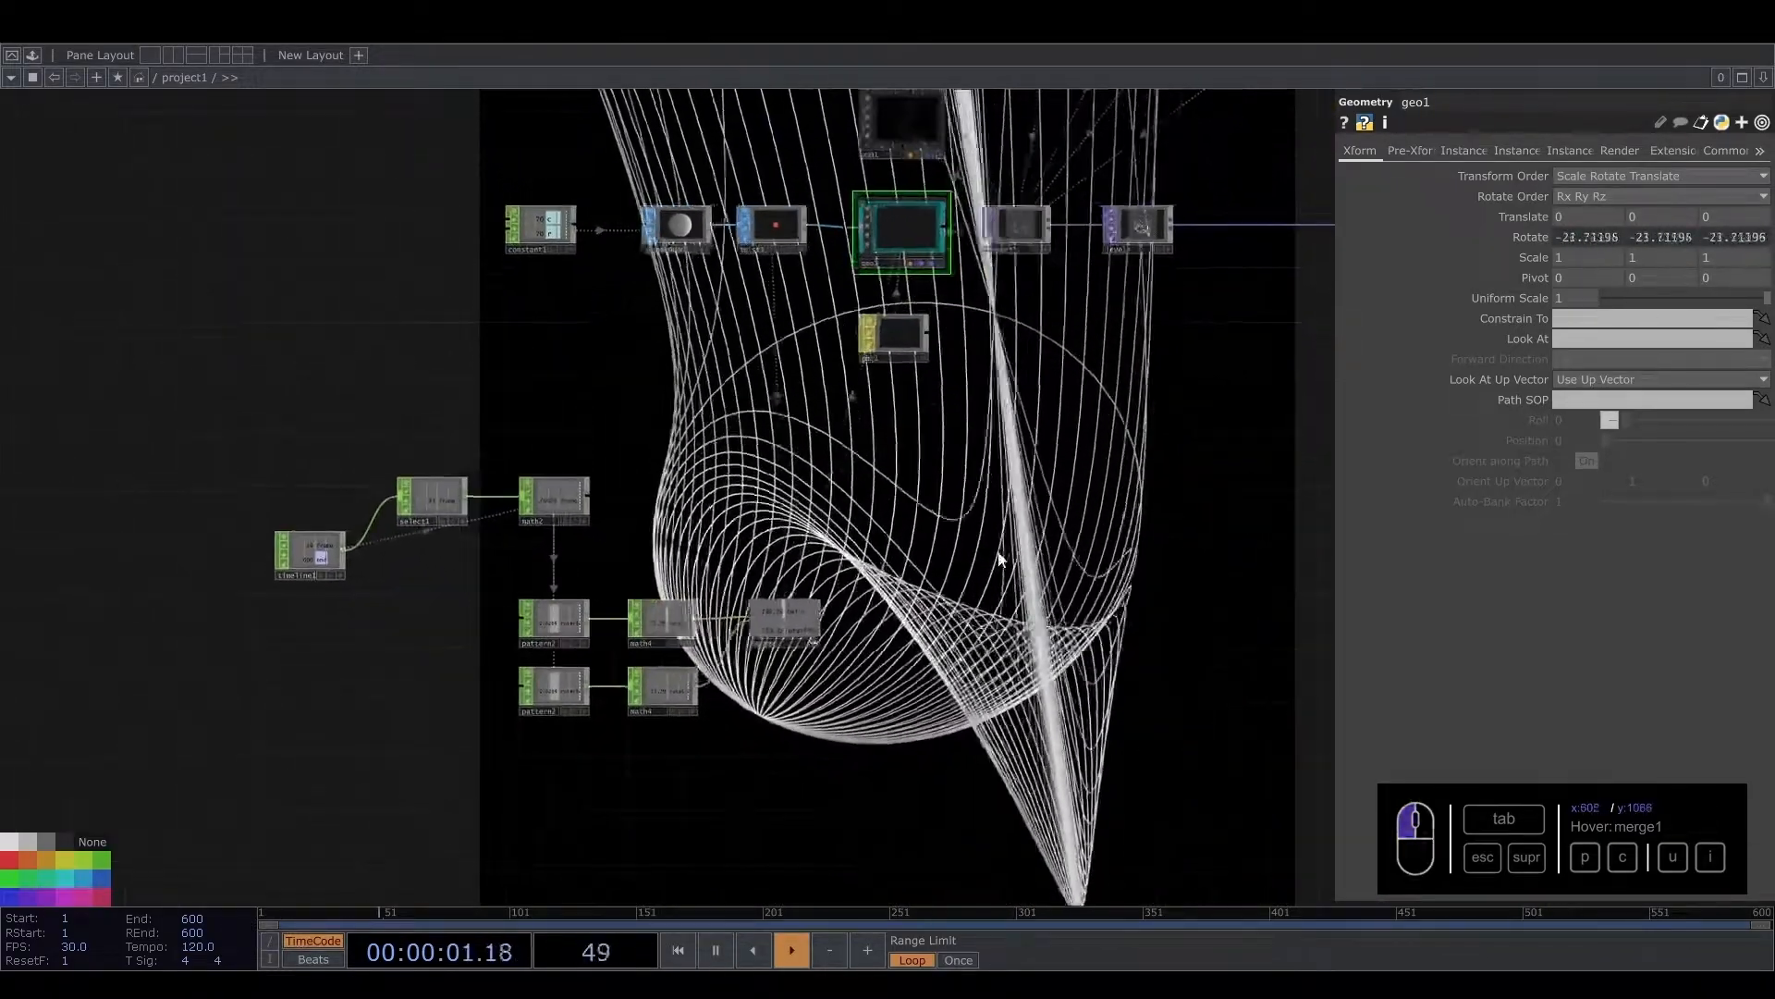
scroll(989, 560, down, 3)
drag(1018, 564, 875, 521)
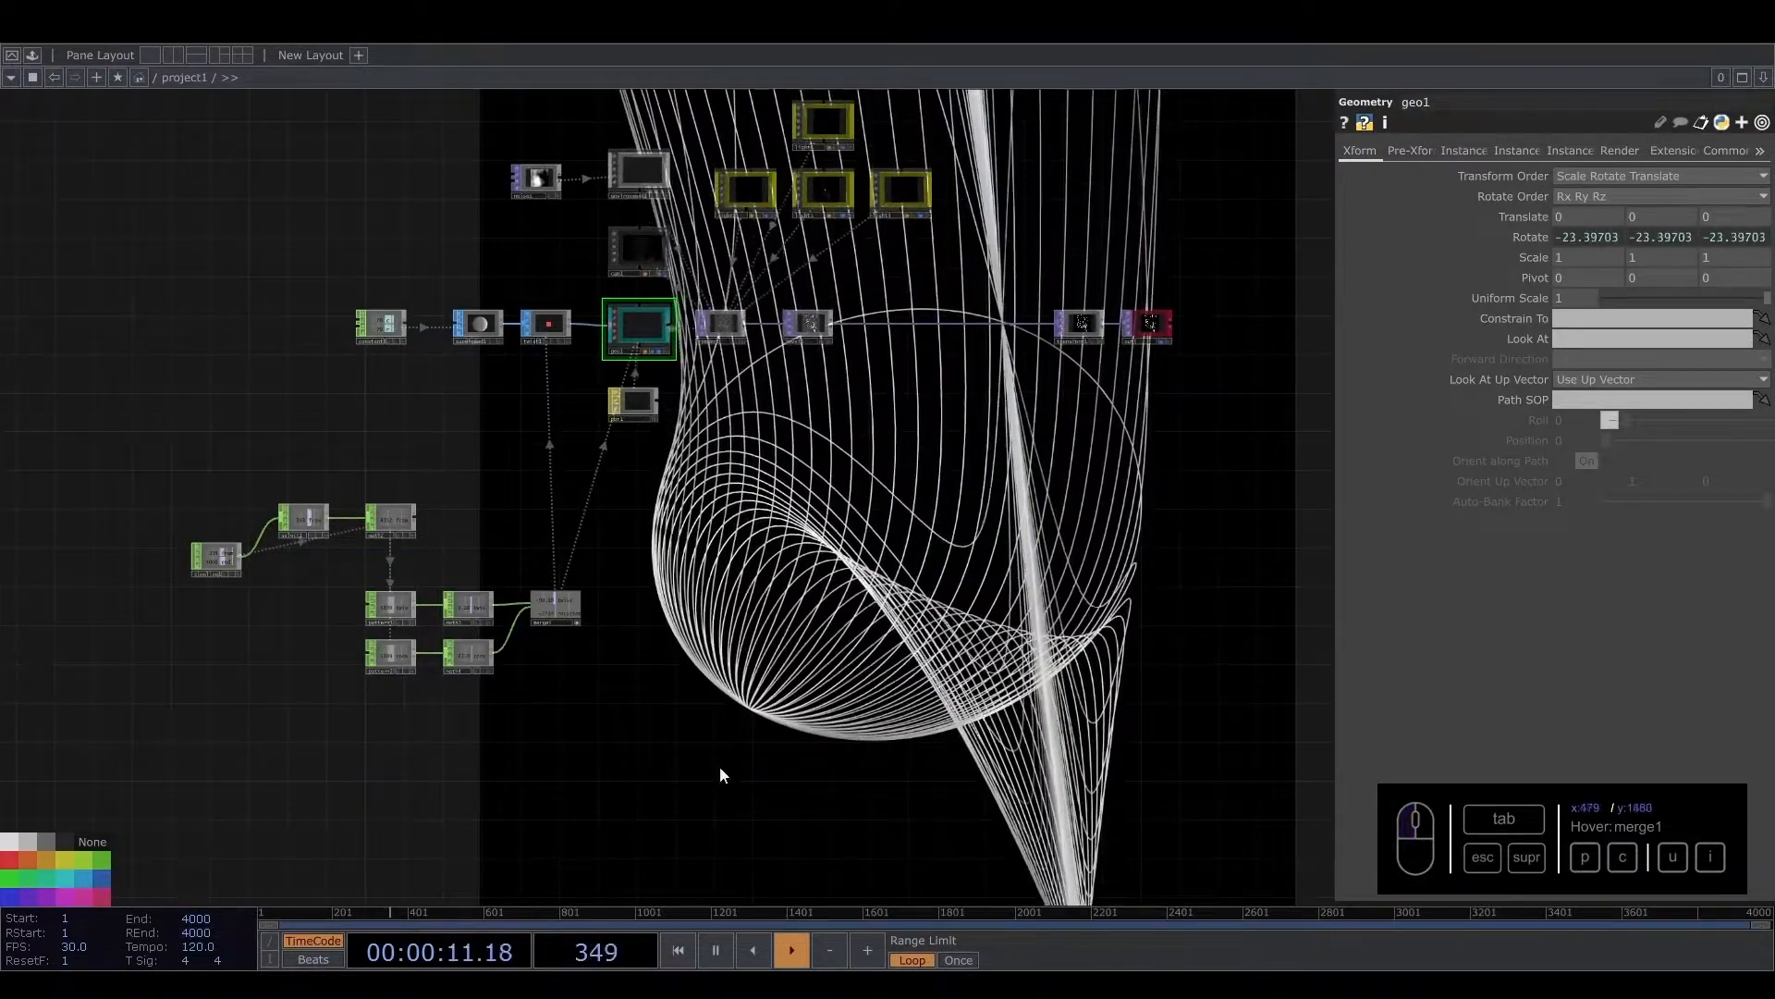
drag(264, 910, 1763, 913)
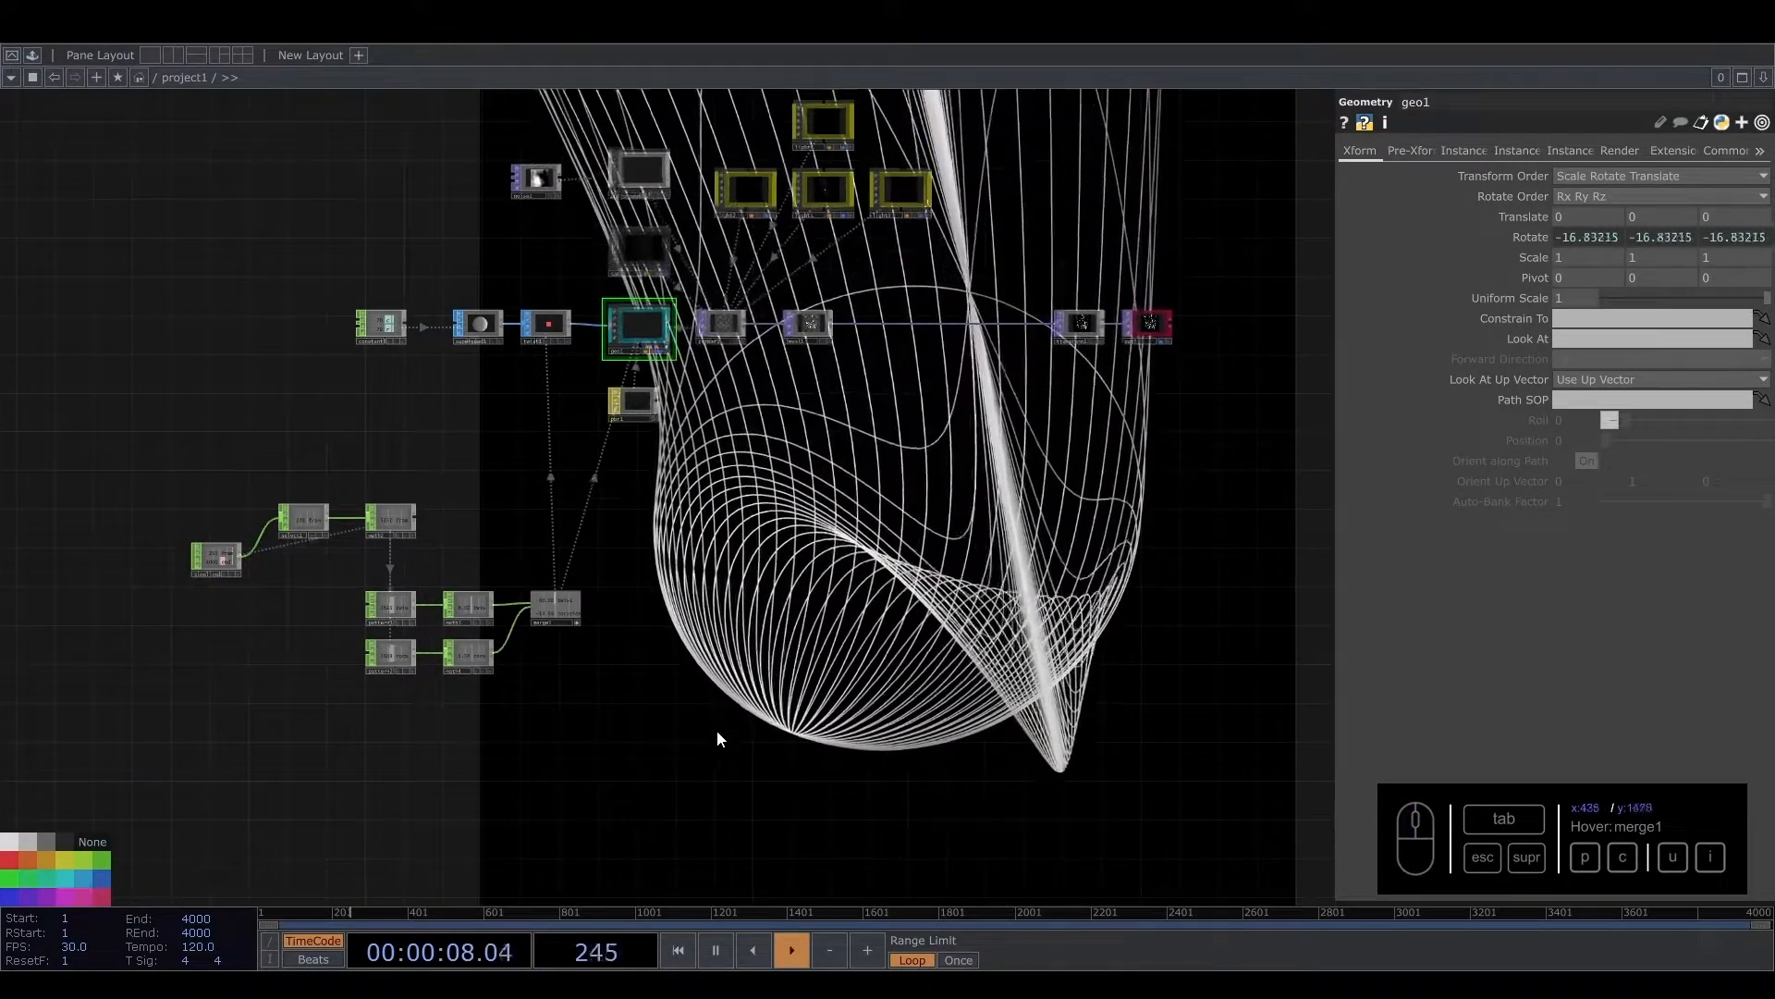
Review select1 and math2, and rearrange the network so both pattern chains and merge1 sit beside math2
scroll(392, 584, up, 5)
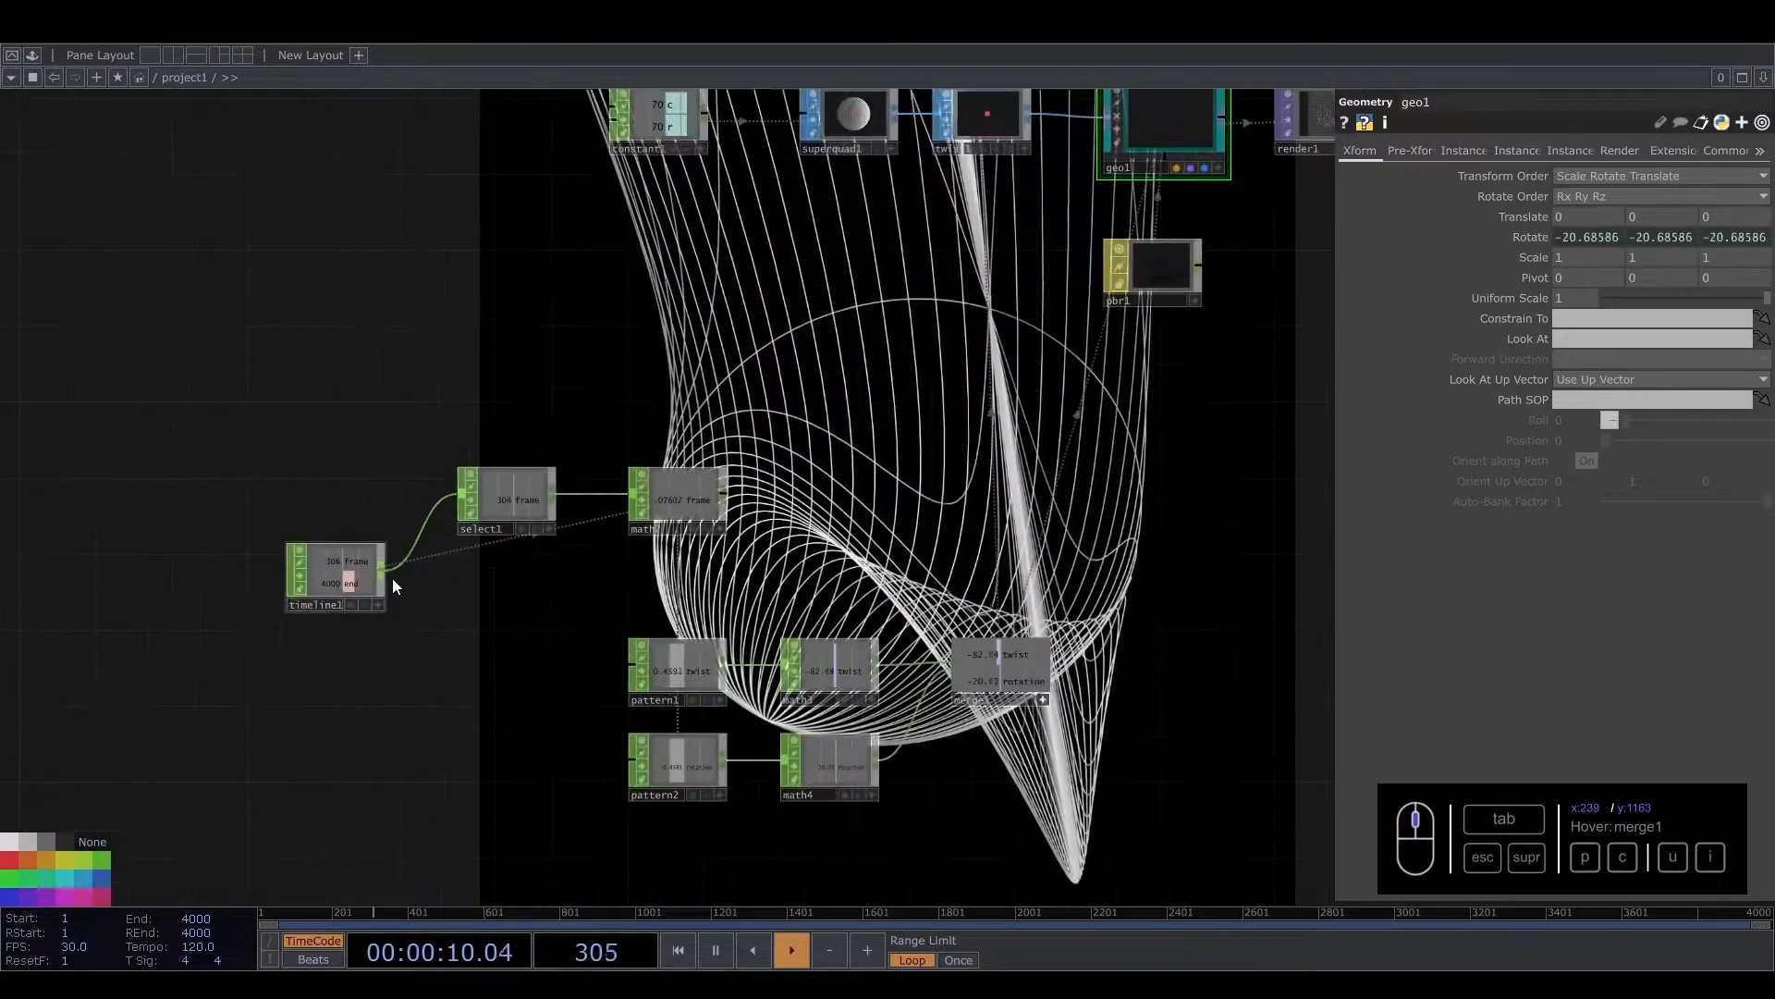
click(508, 498)
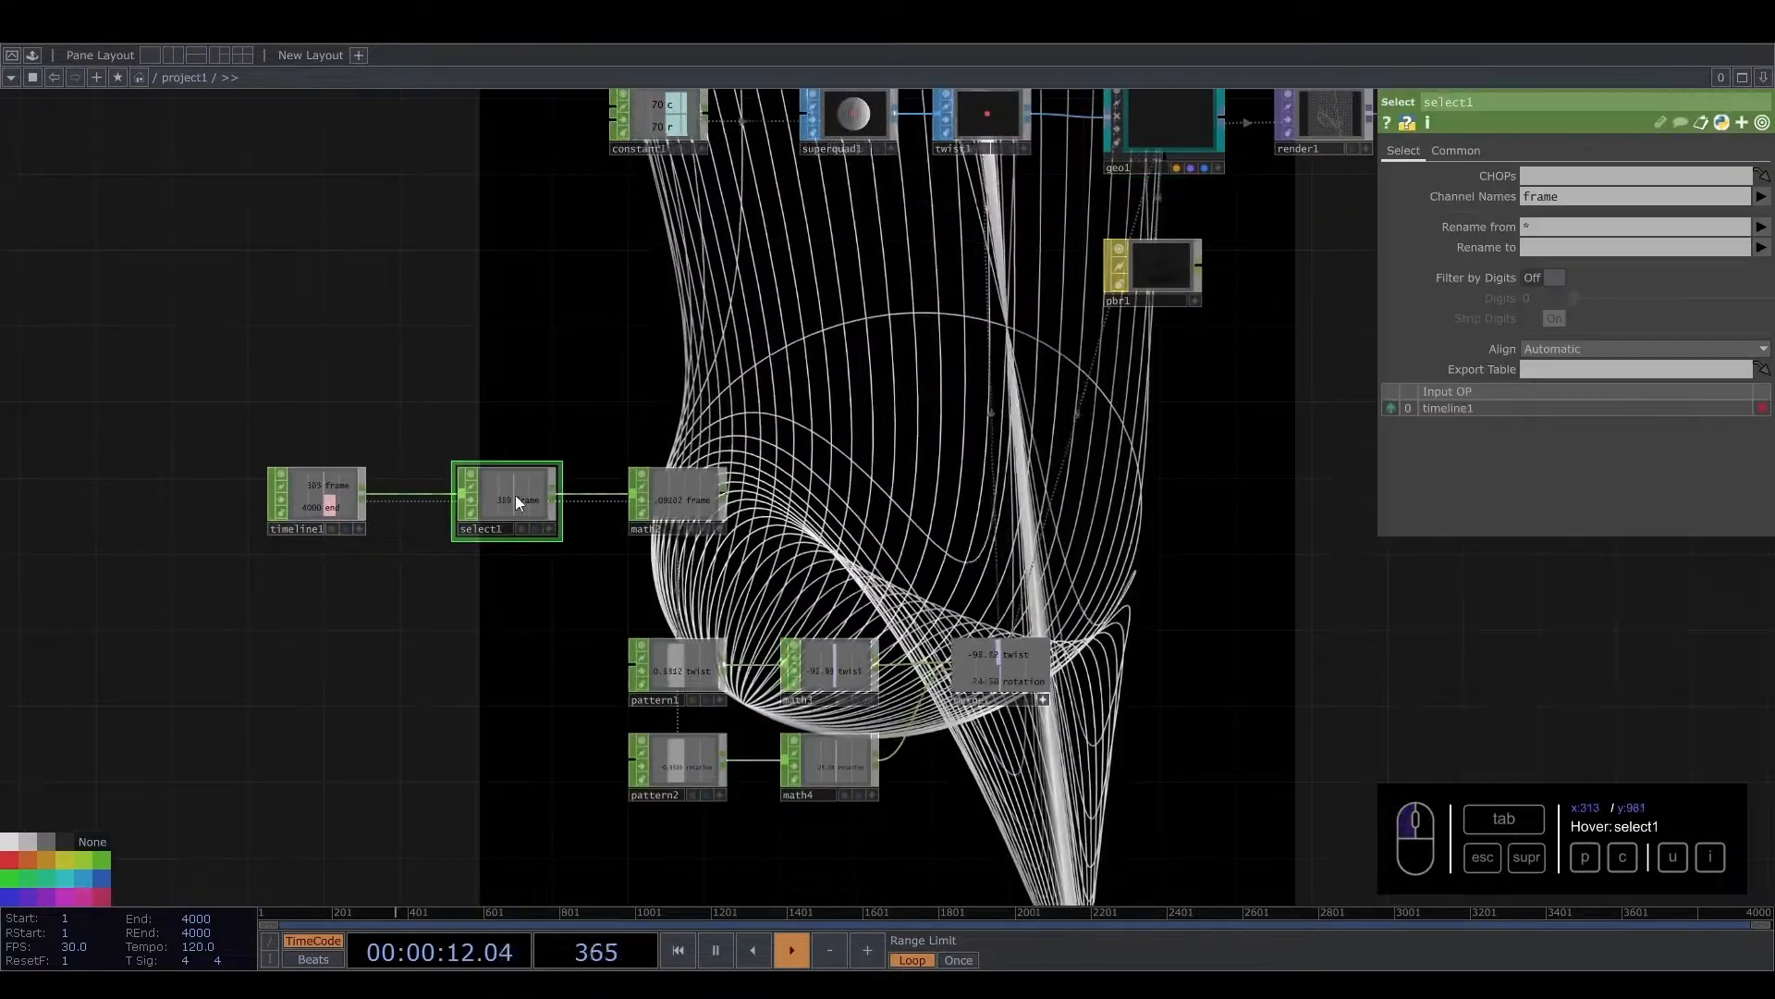
click(674, 501)
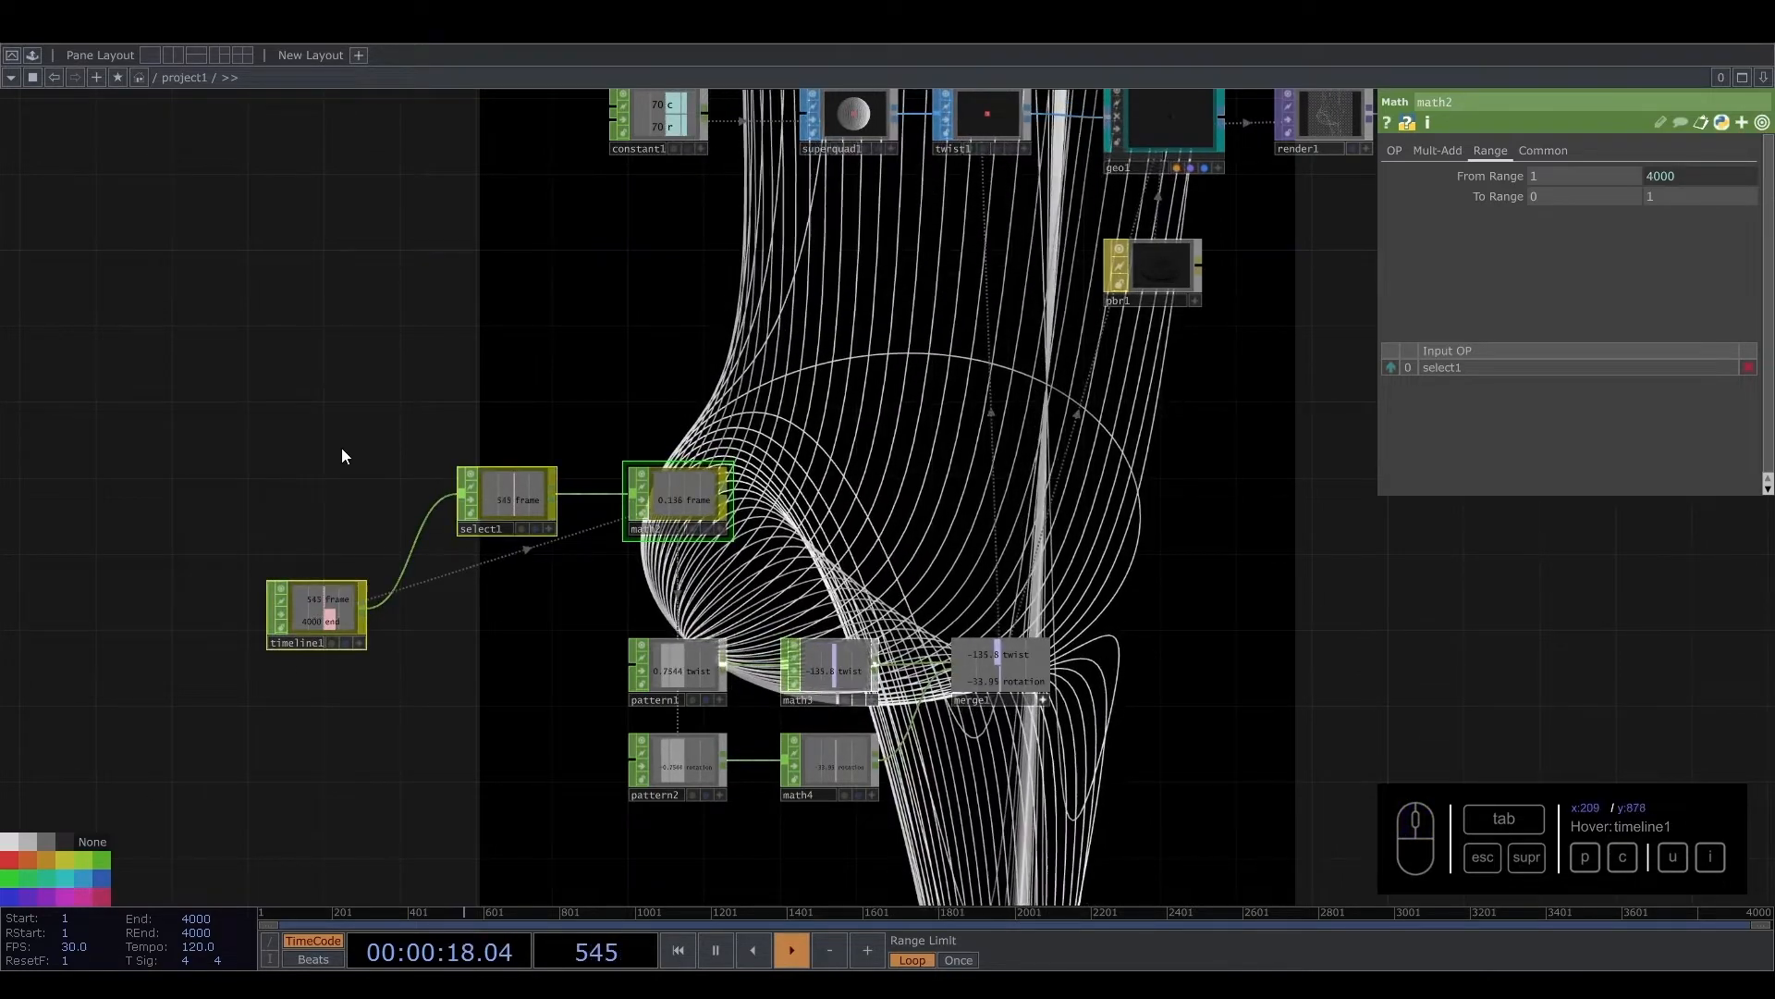
drag(421, 625, 653, 527)
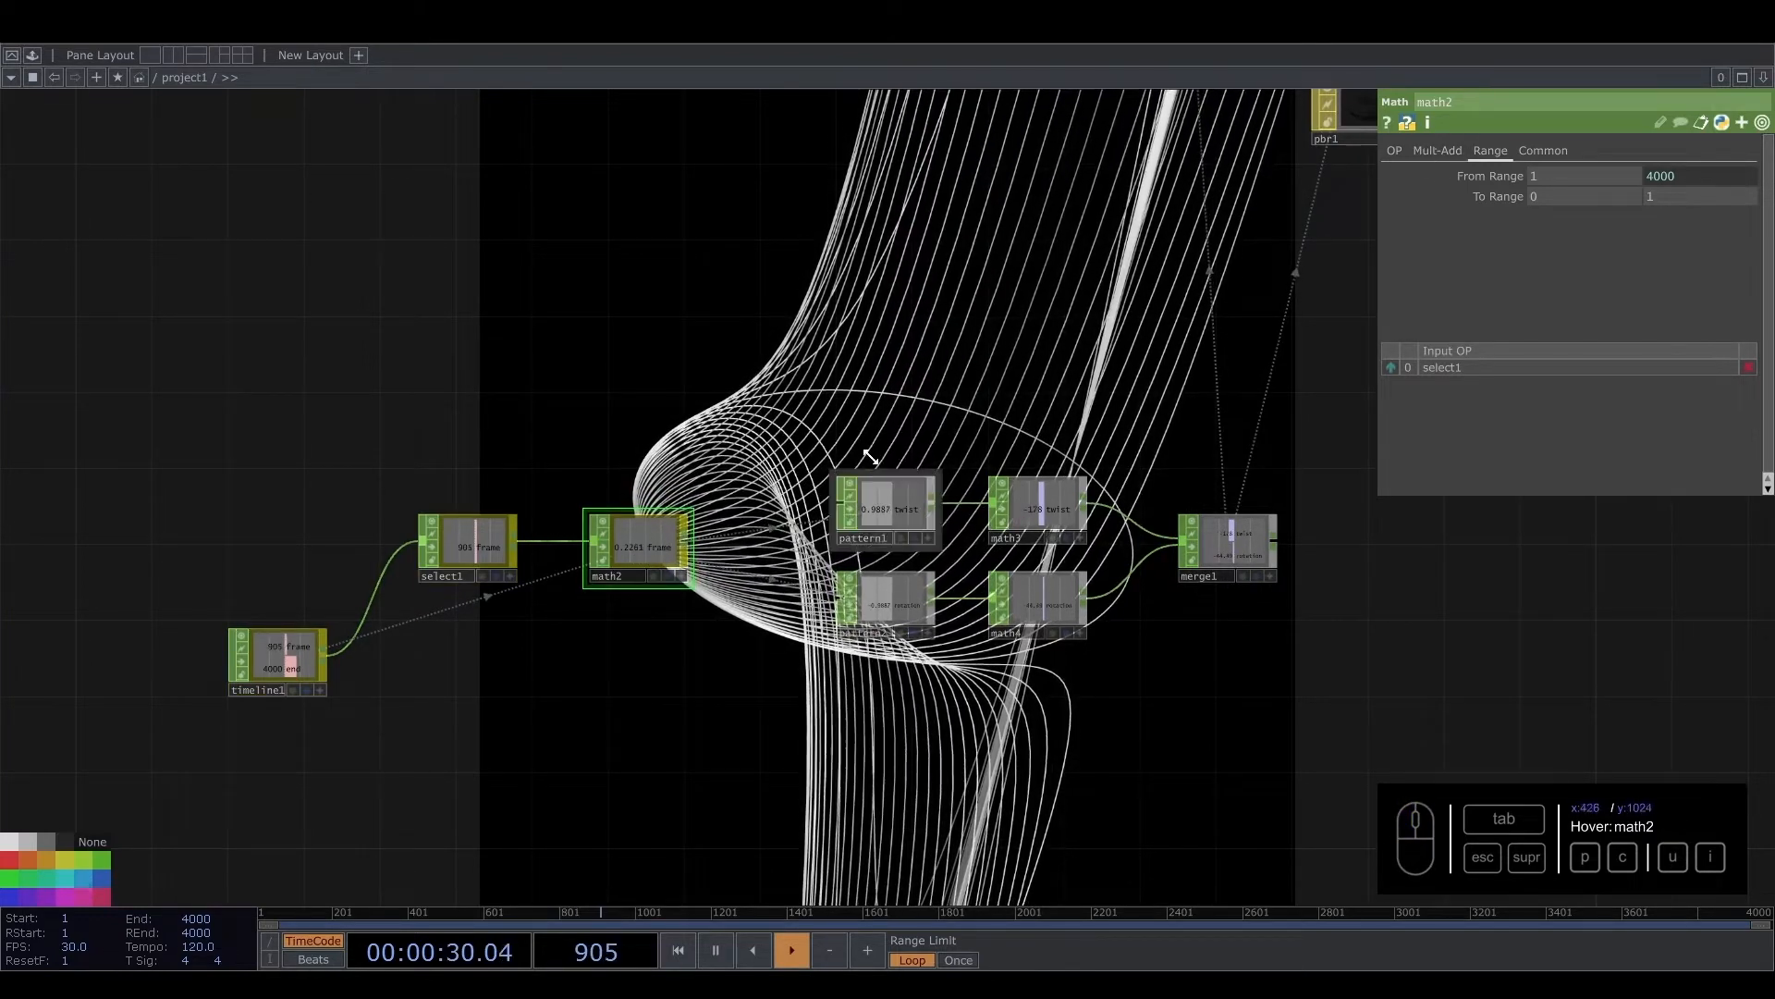
Speed up the looping animation by setting math2's Multiply to 2, 4 and finally 10
click(1439, 150)
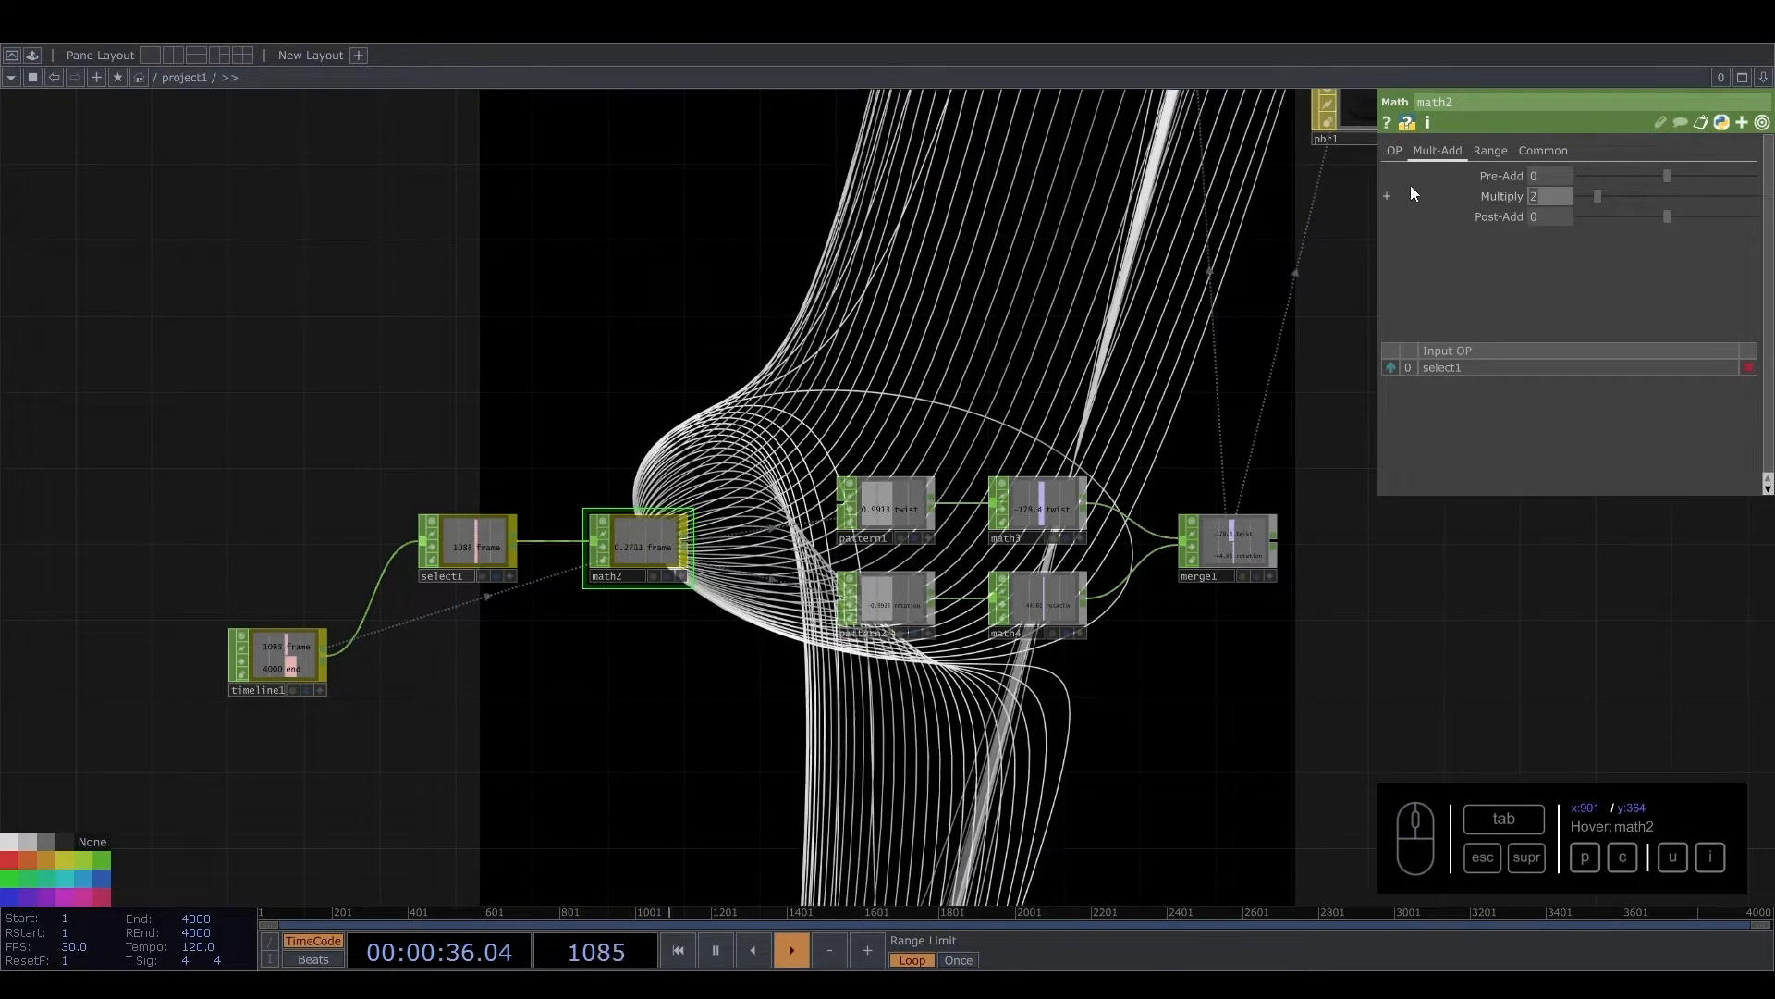
click(1351, 233)
click(1537, 196)
text(4)
click(982, 300)
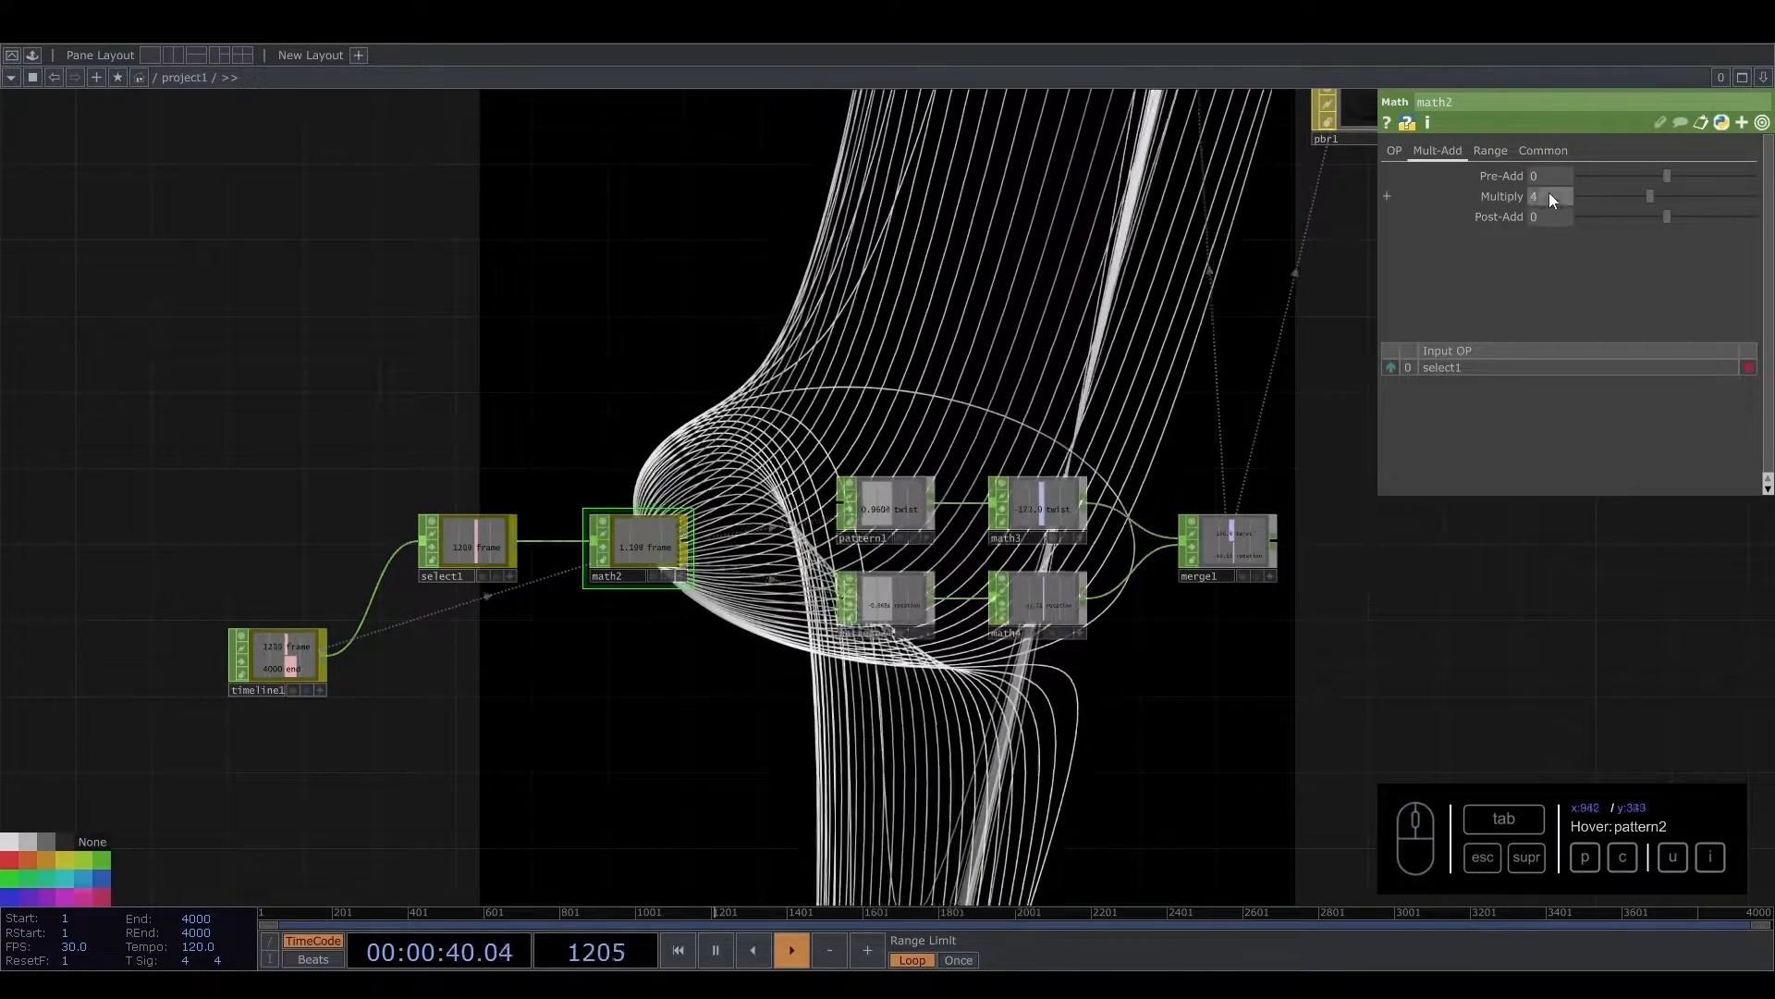
click(1549, 196)
text(10)
click(823, 361)
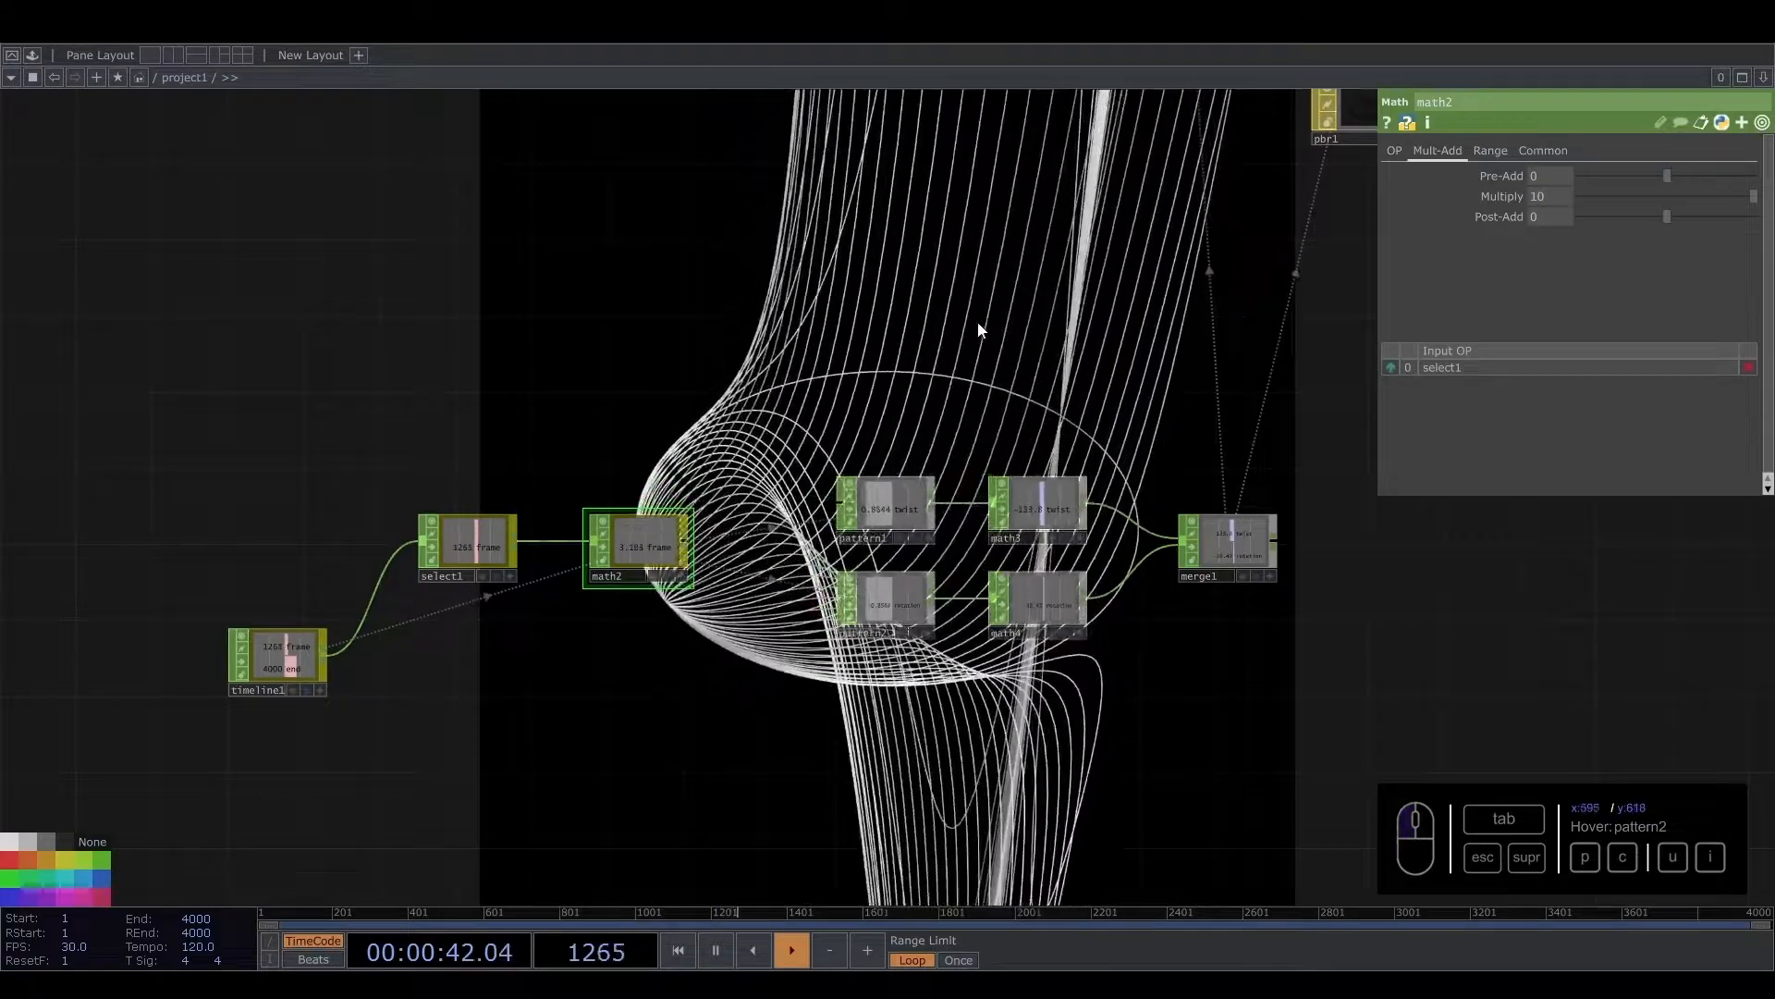
Try math2's Multiply at 9.5 and 9, scrubbing and playing the full timeline to check the loop with each value
drag(973, 315, 1006, 398)
drag(281, 916, 519, 924)
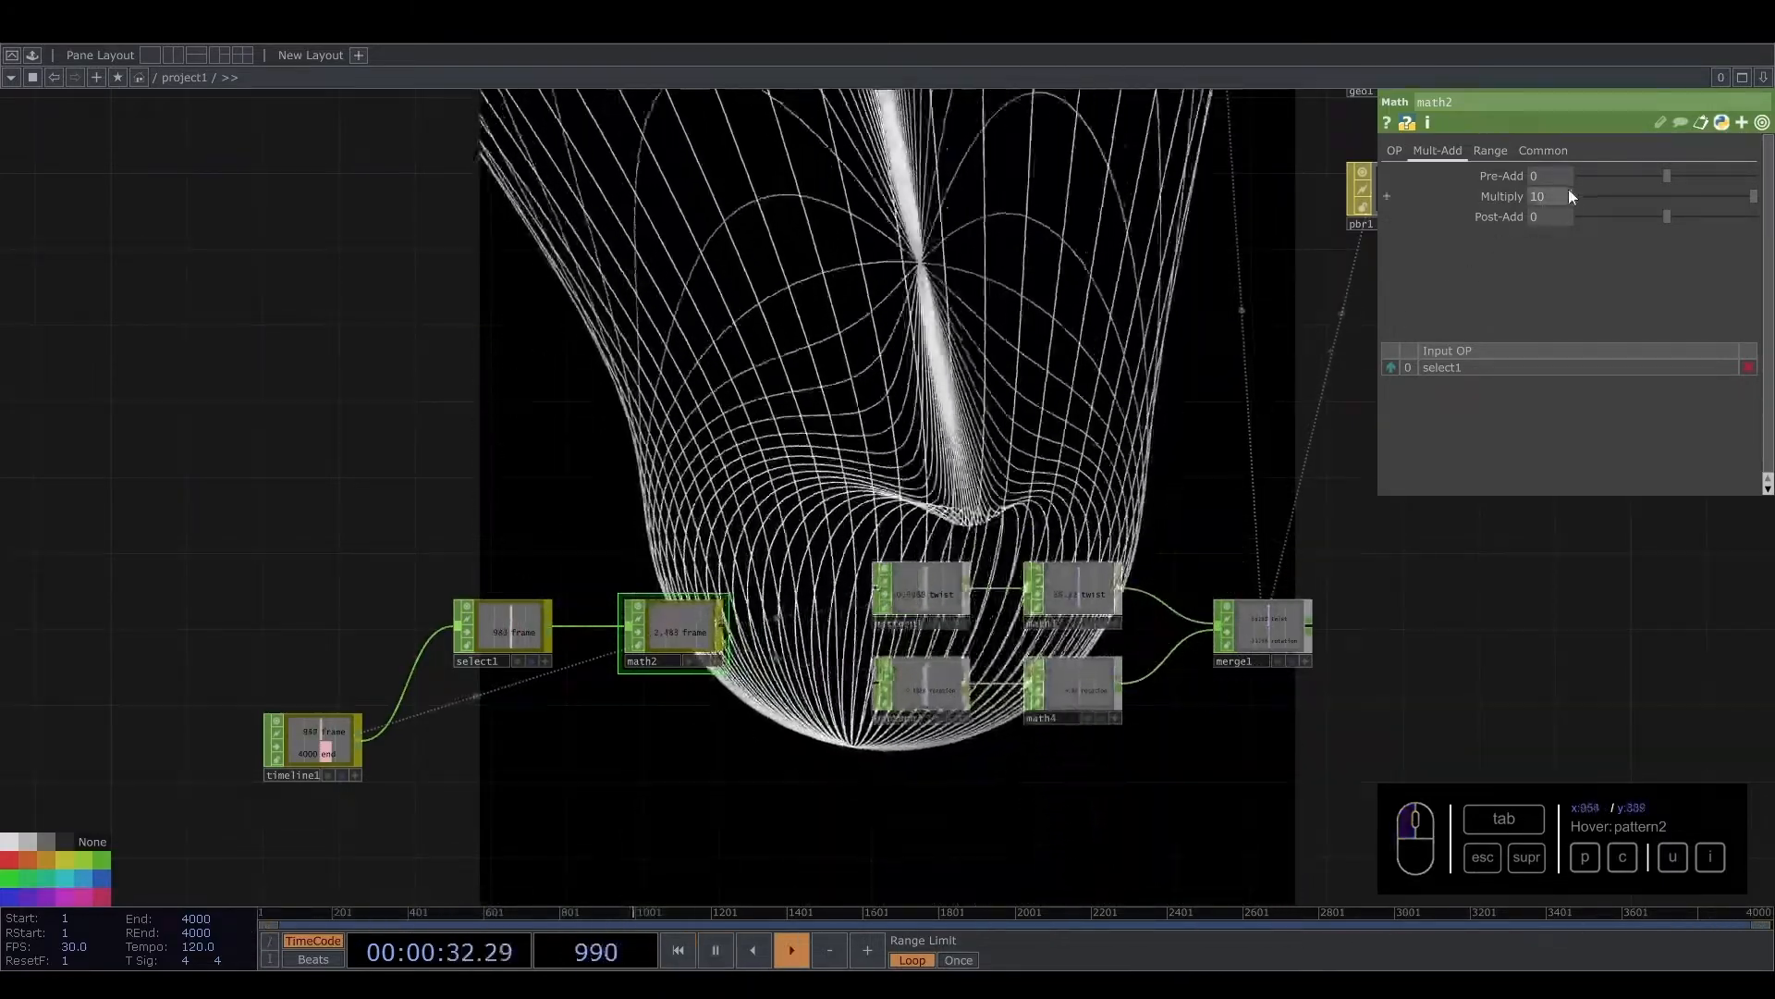
drag(1566, 195, 1520, 198)
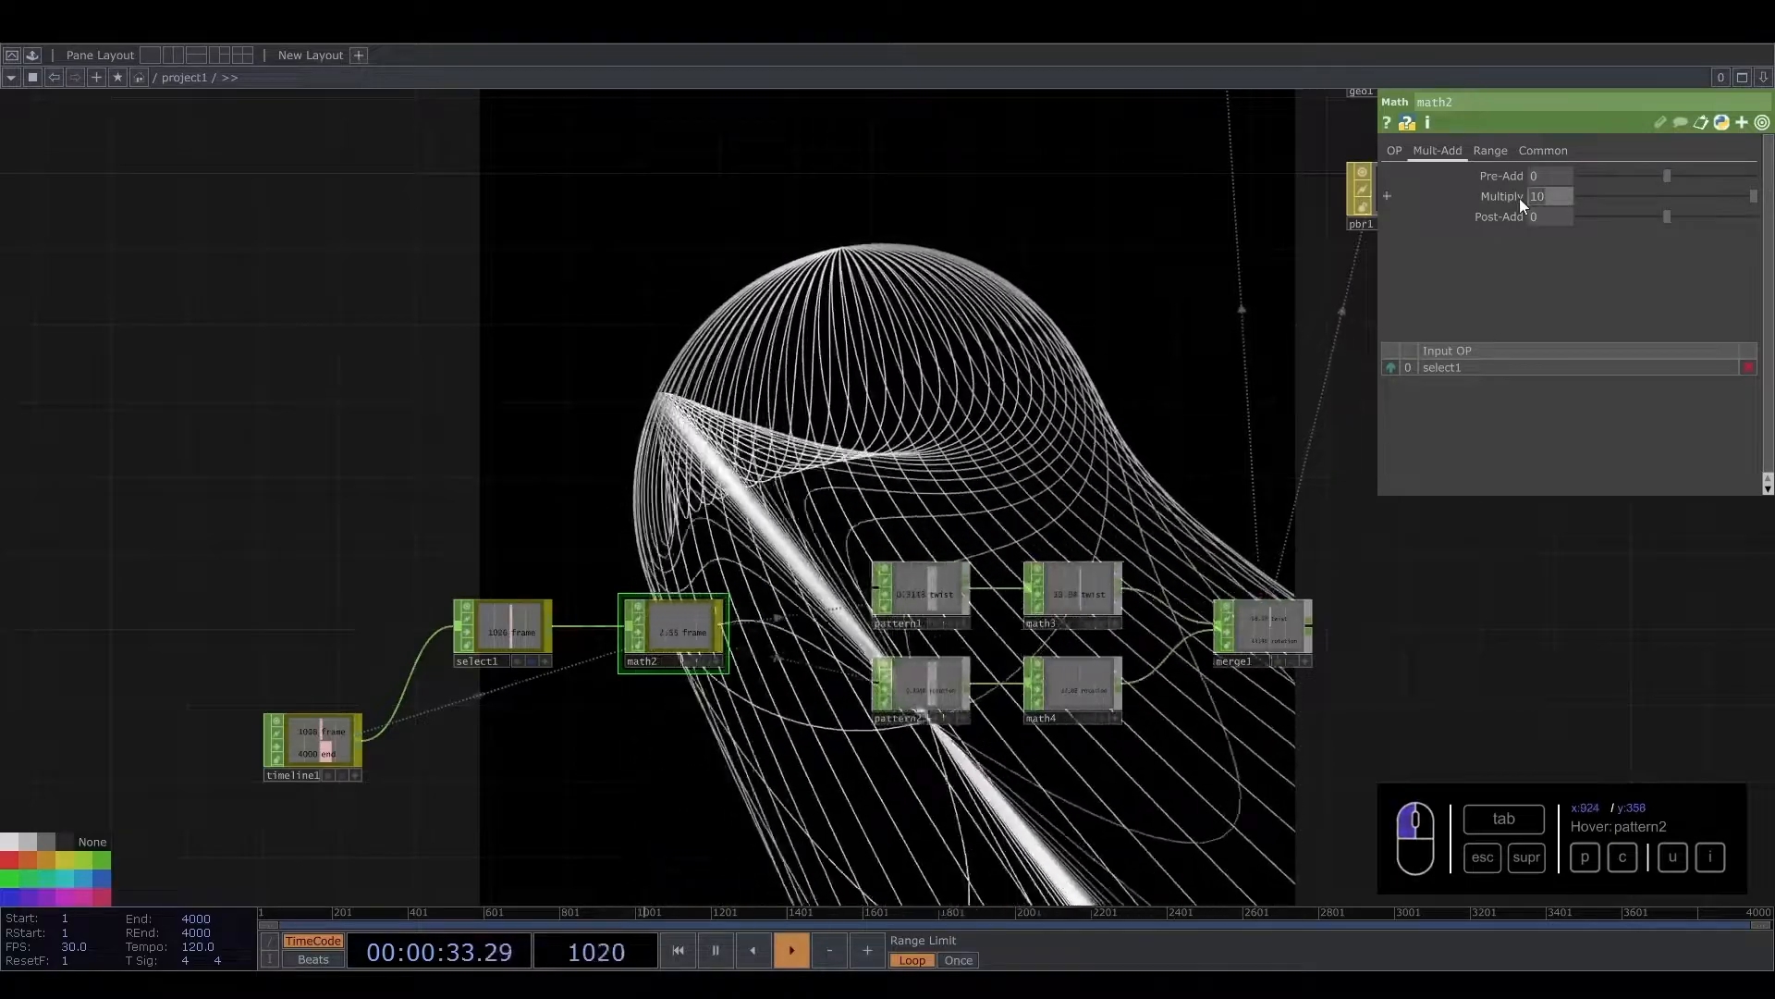
text(g)
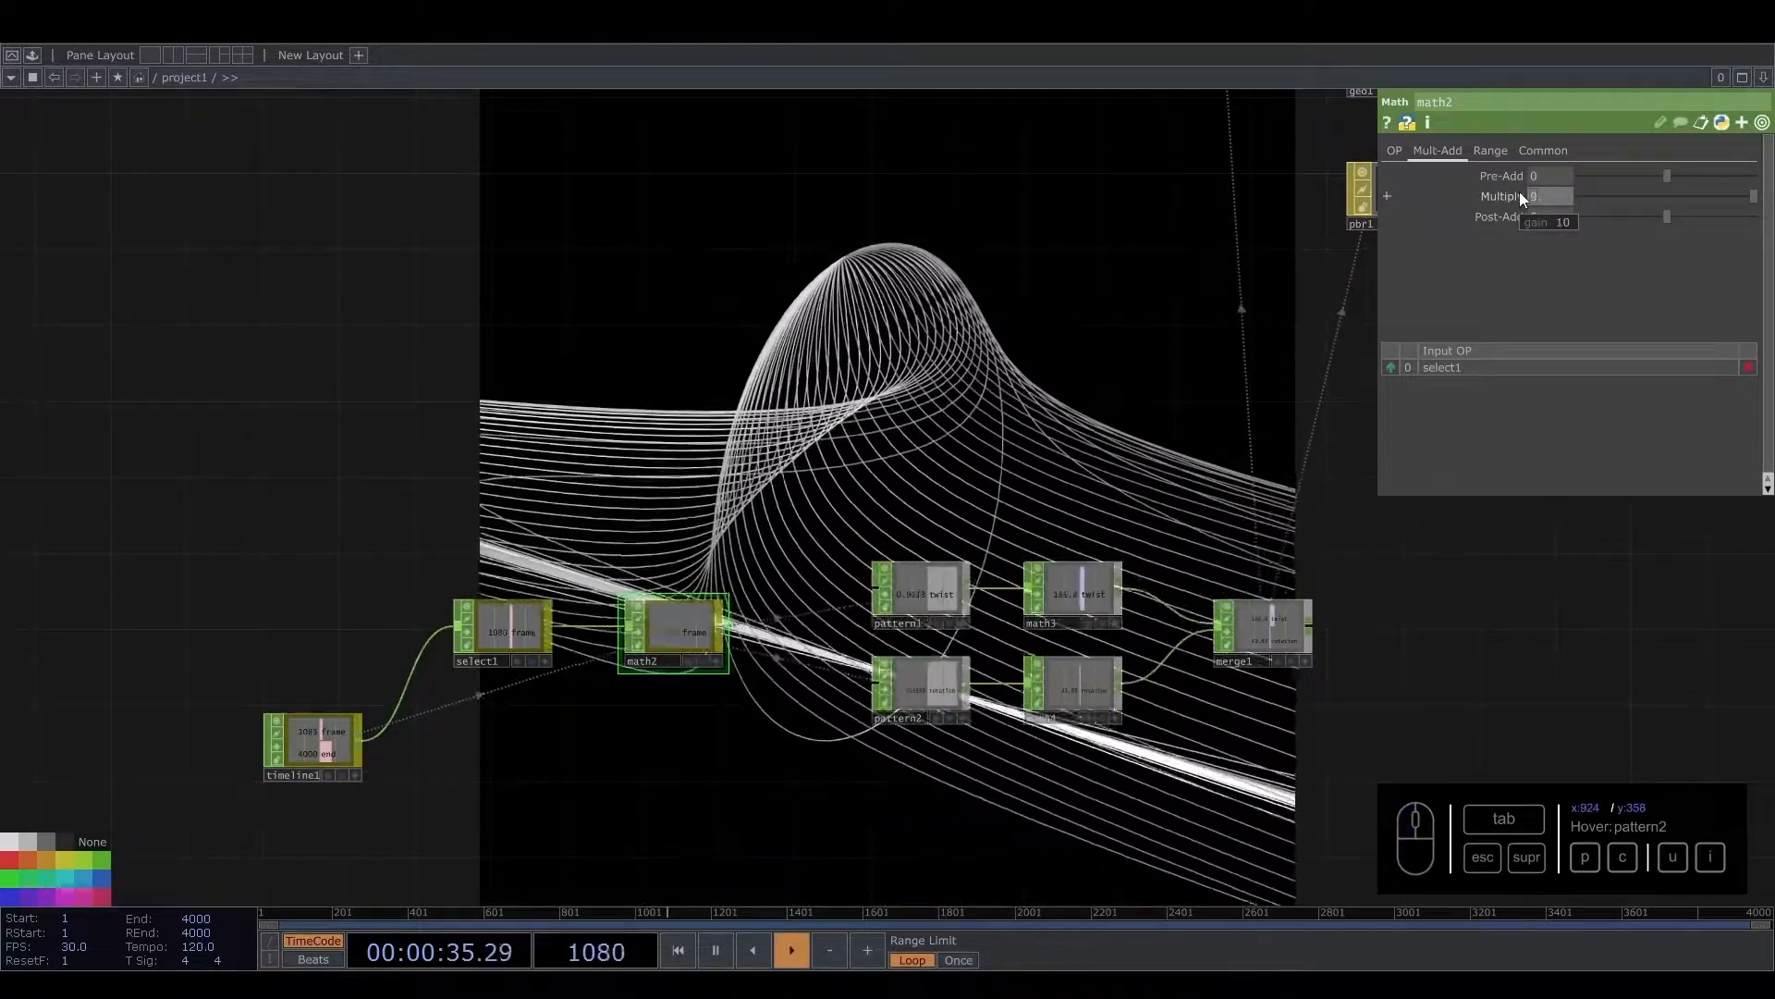
drag(316, 917, 1770, 921)
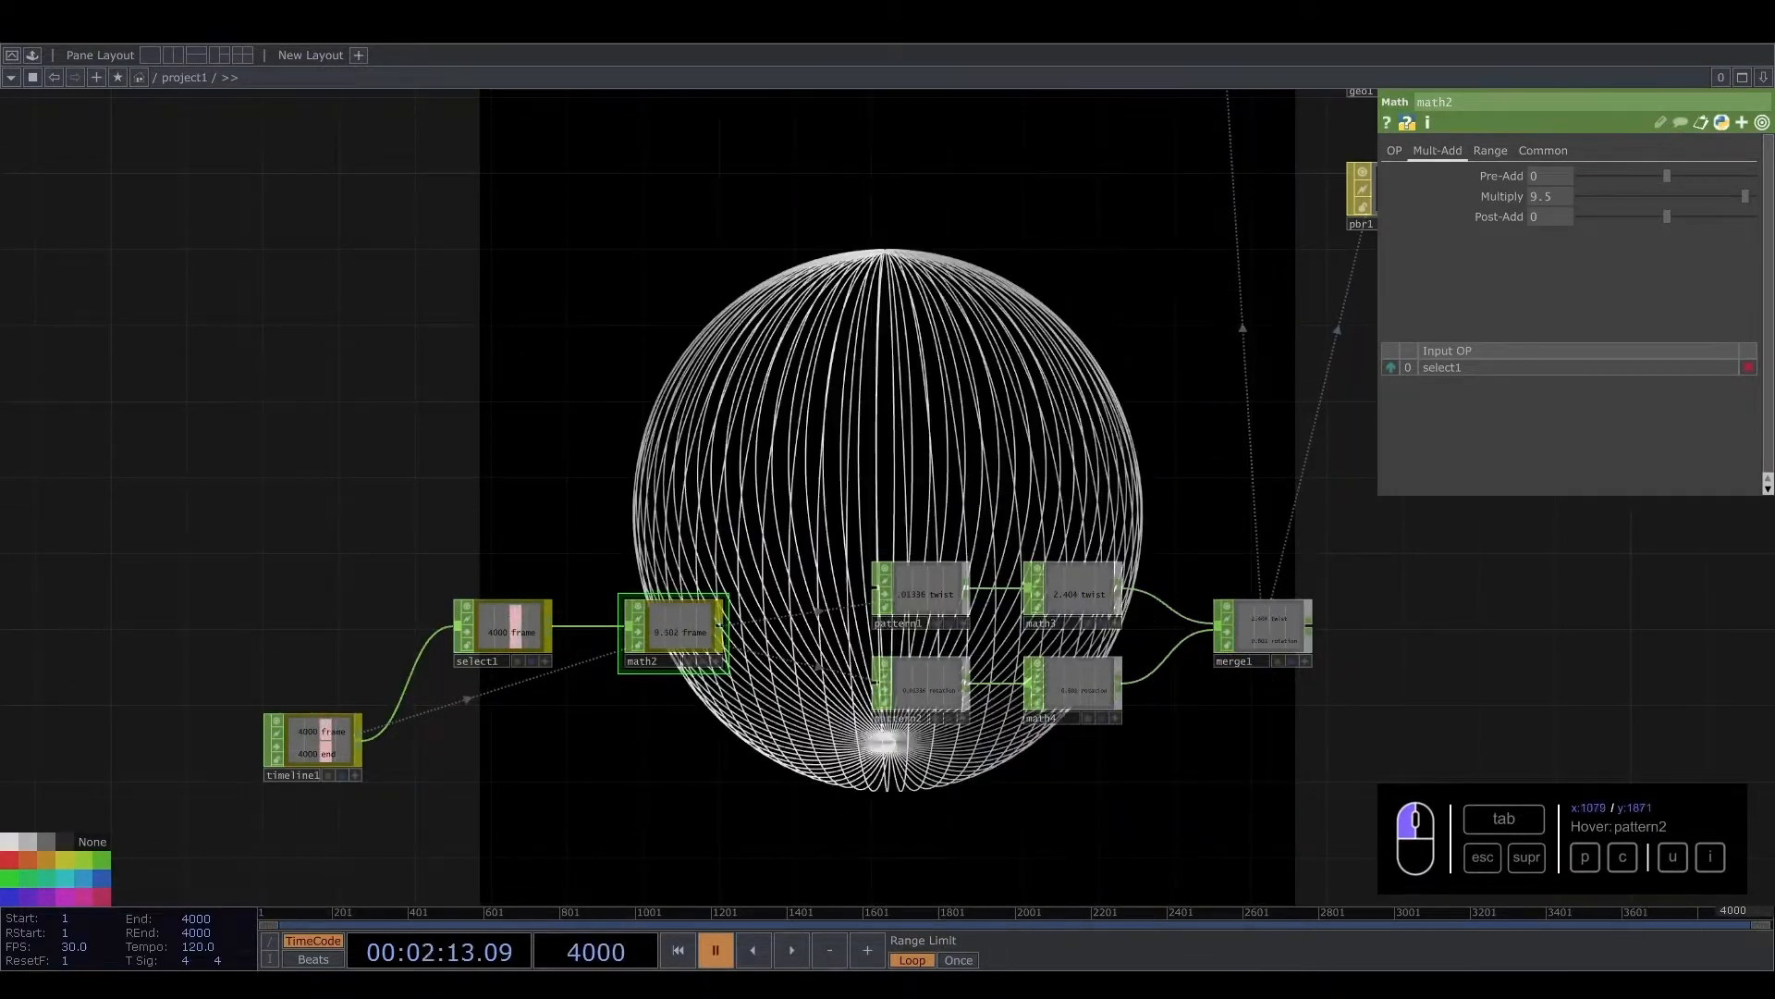
key(space)
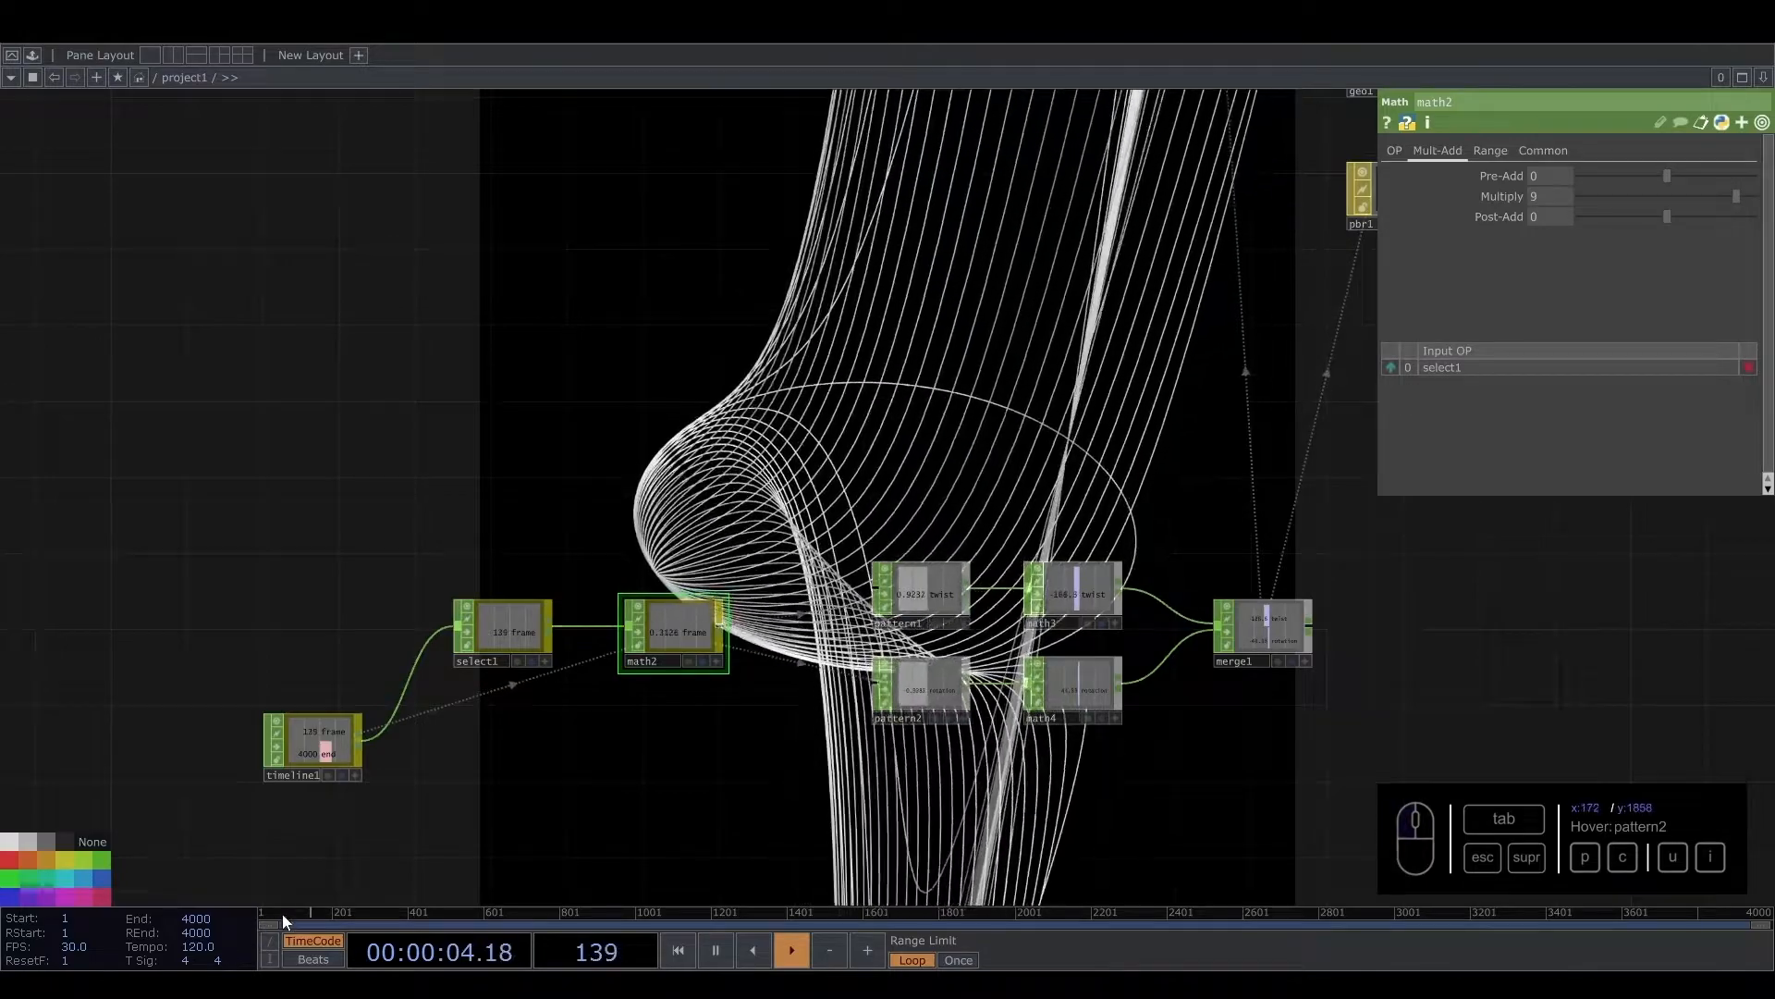
click(258, 914)
drag(252, 913, 124, 911)
key(space)
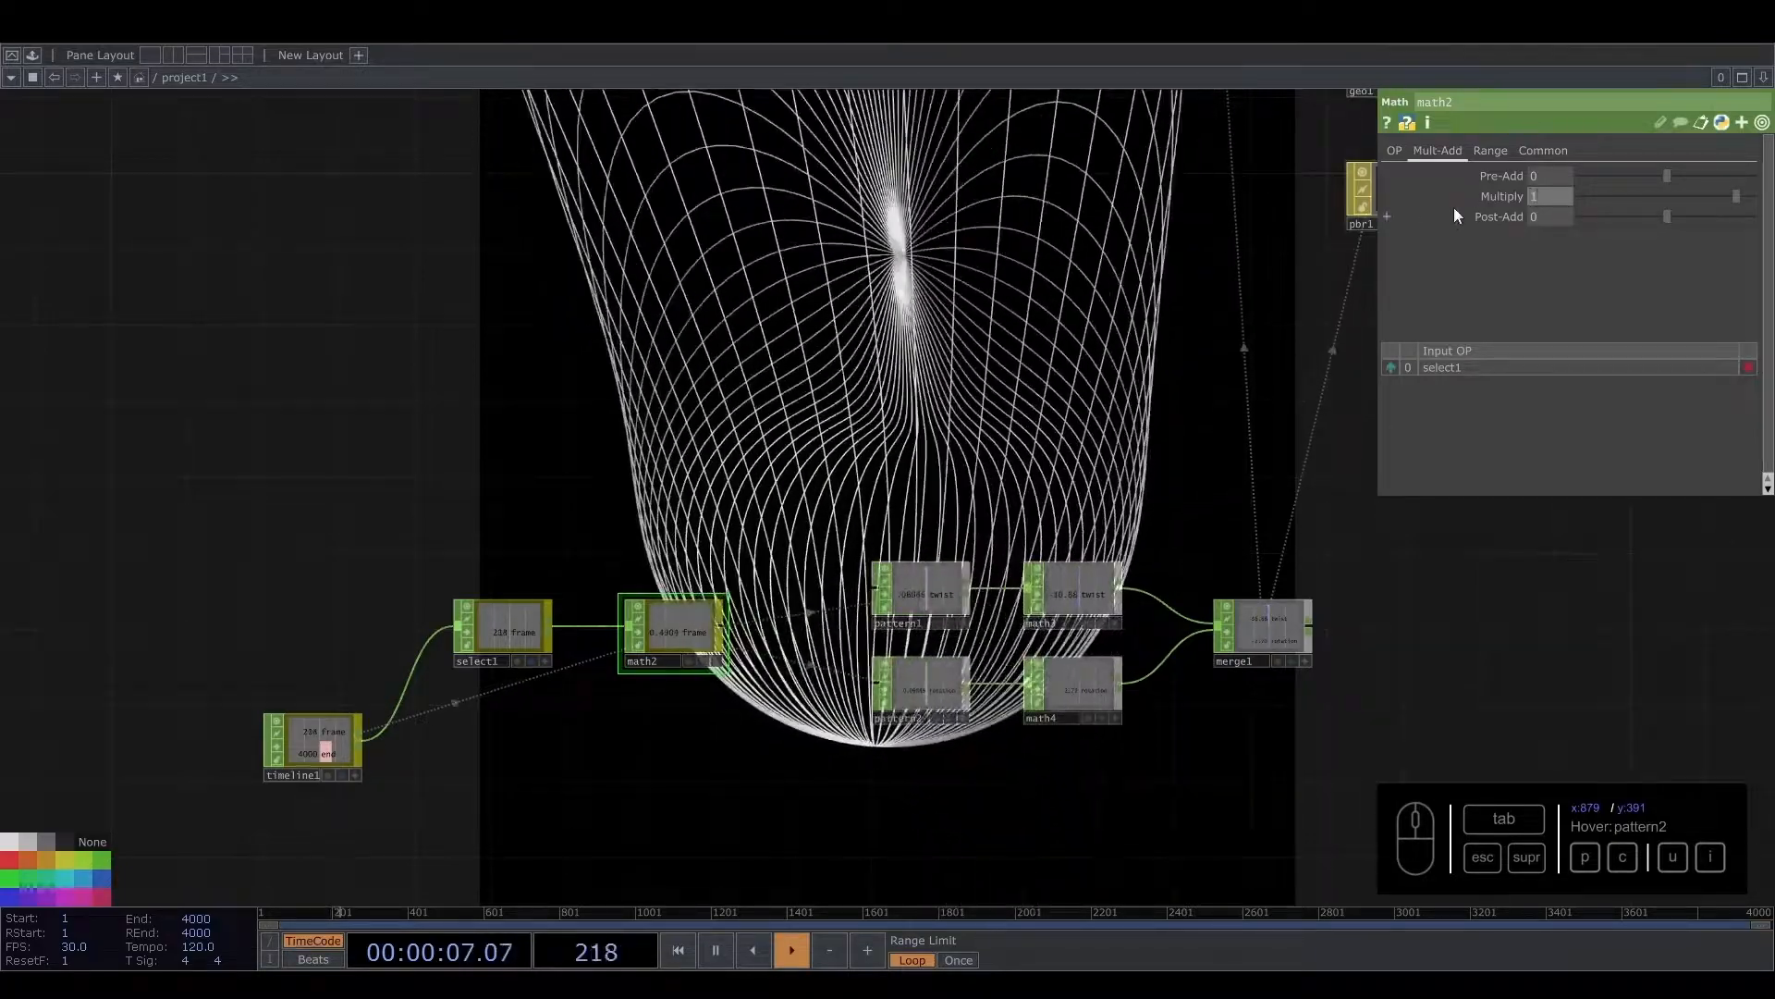
Set math2's Multiply to 2 and shorten the timeline's end to frame 1200
text(1)
text(.)
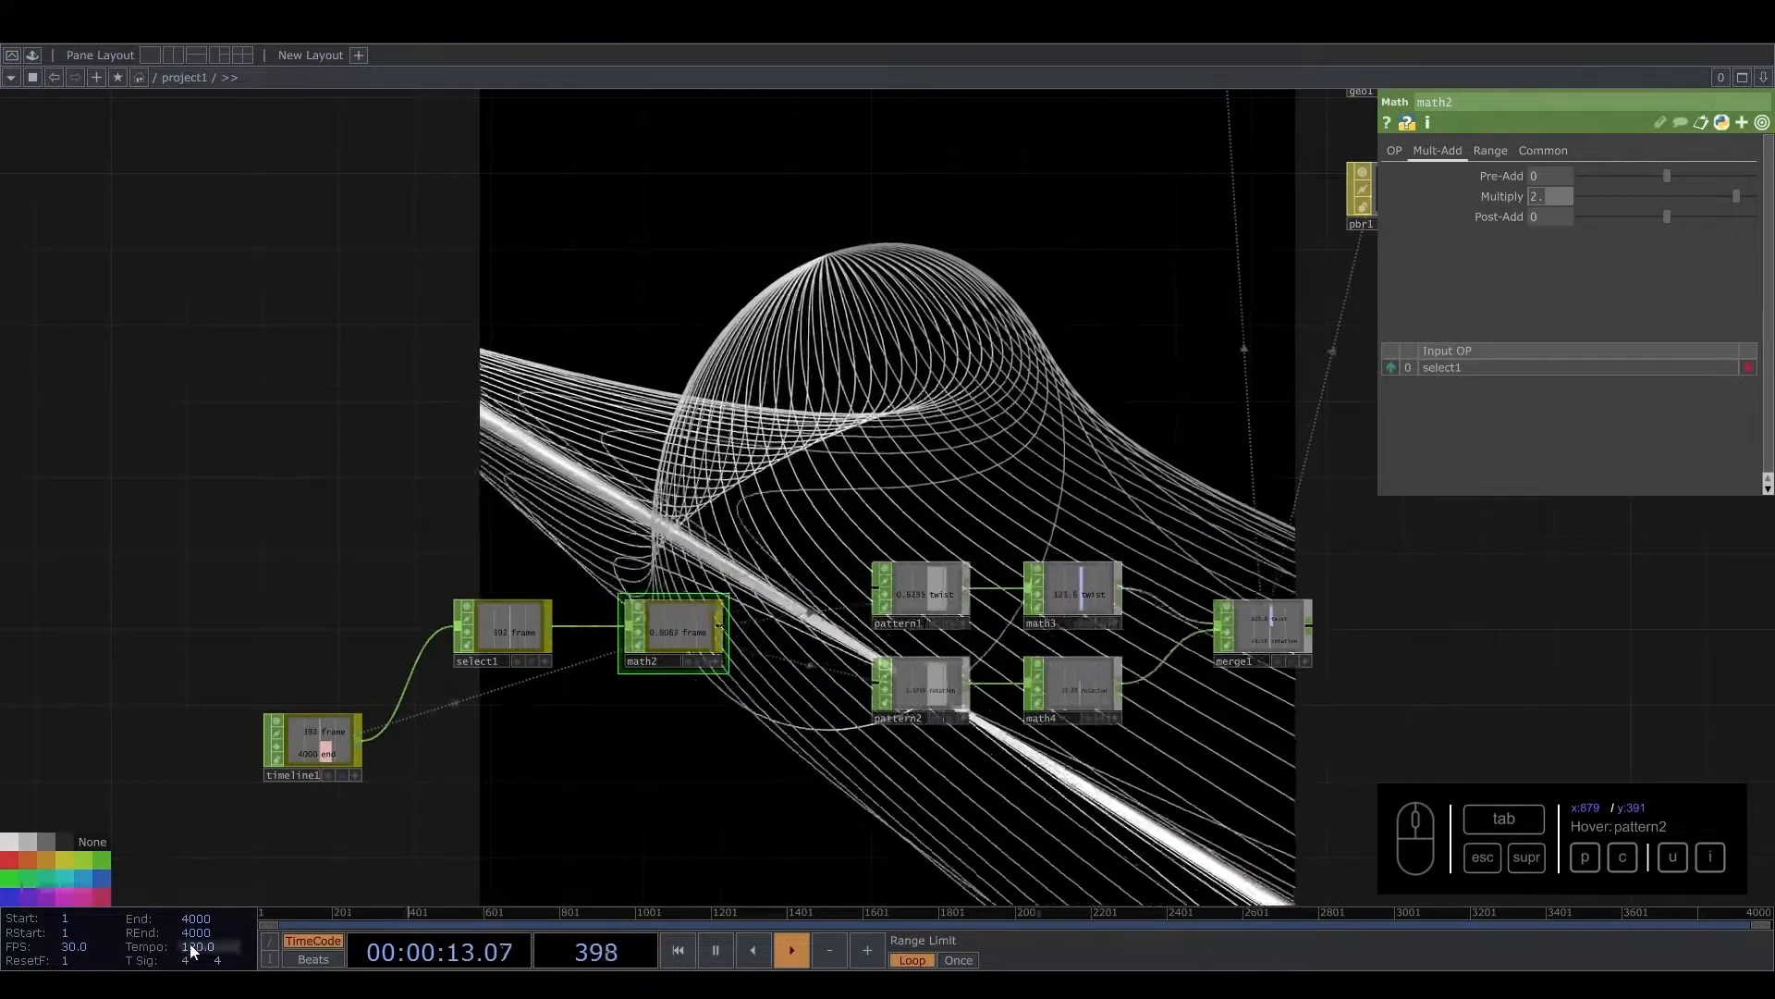
click(171, 918)
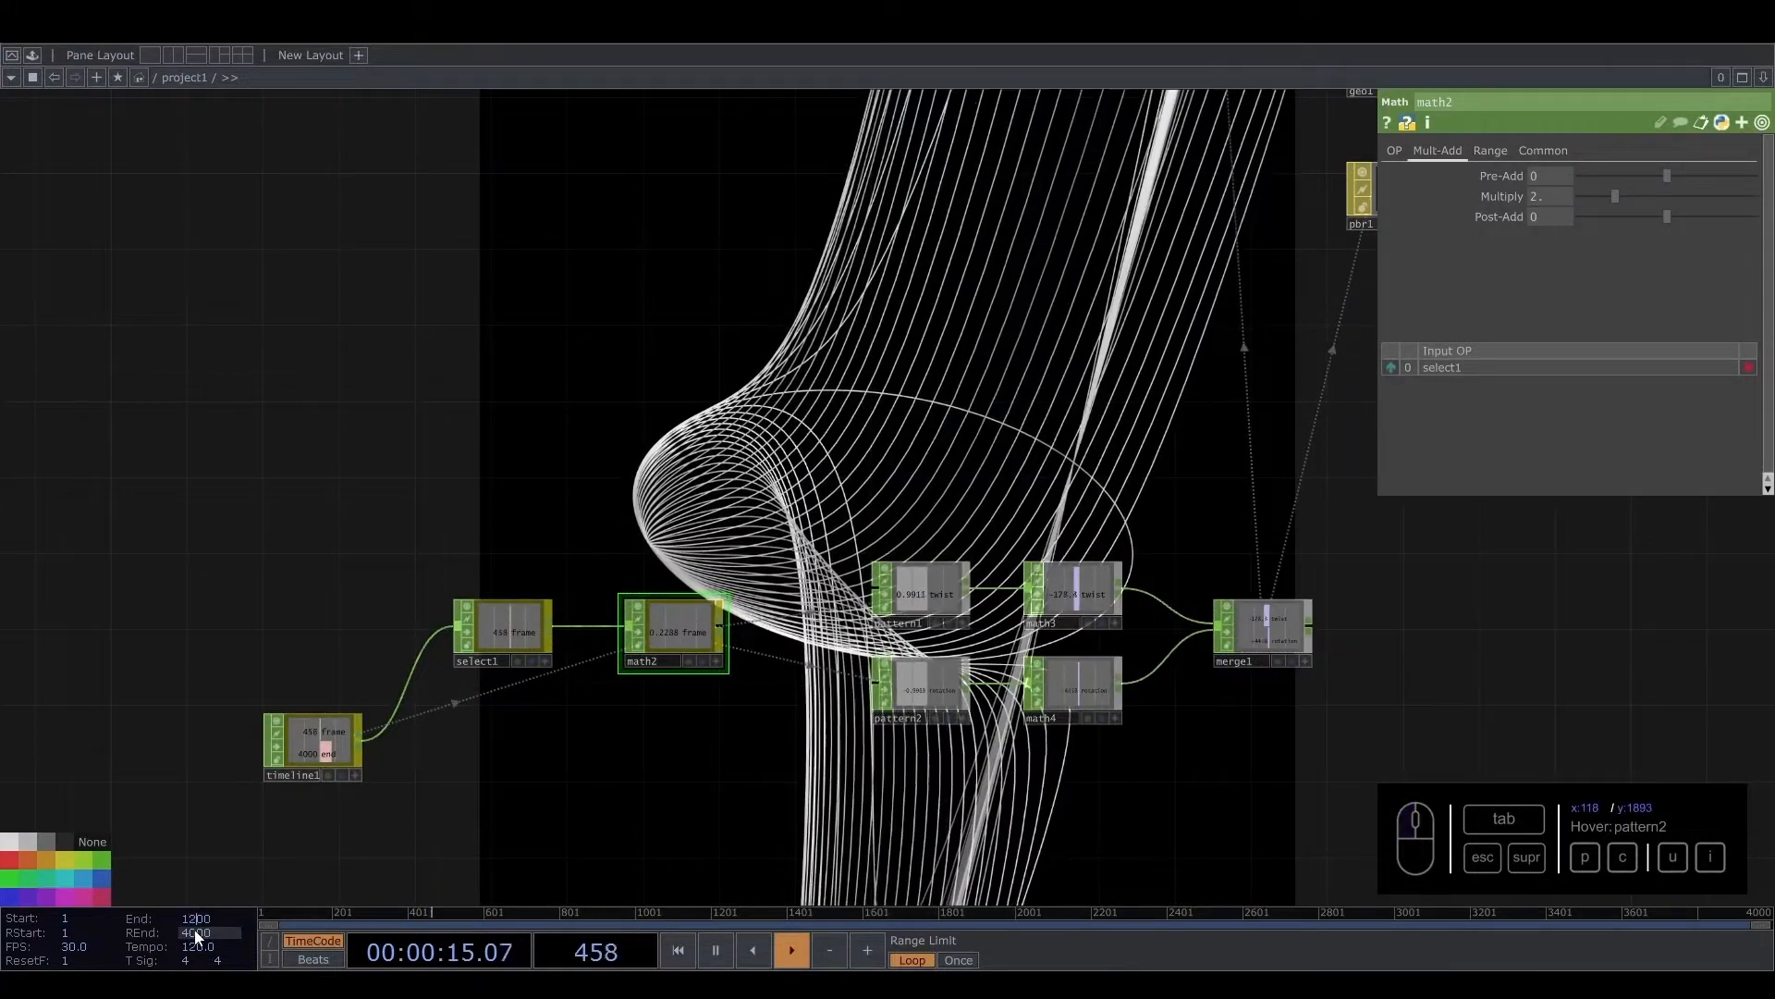
text(1200)
key(Return)
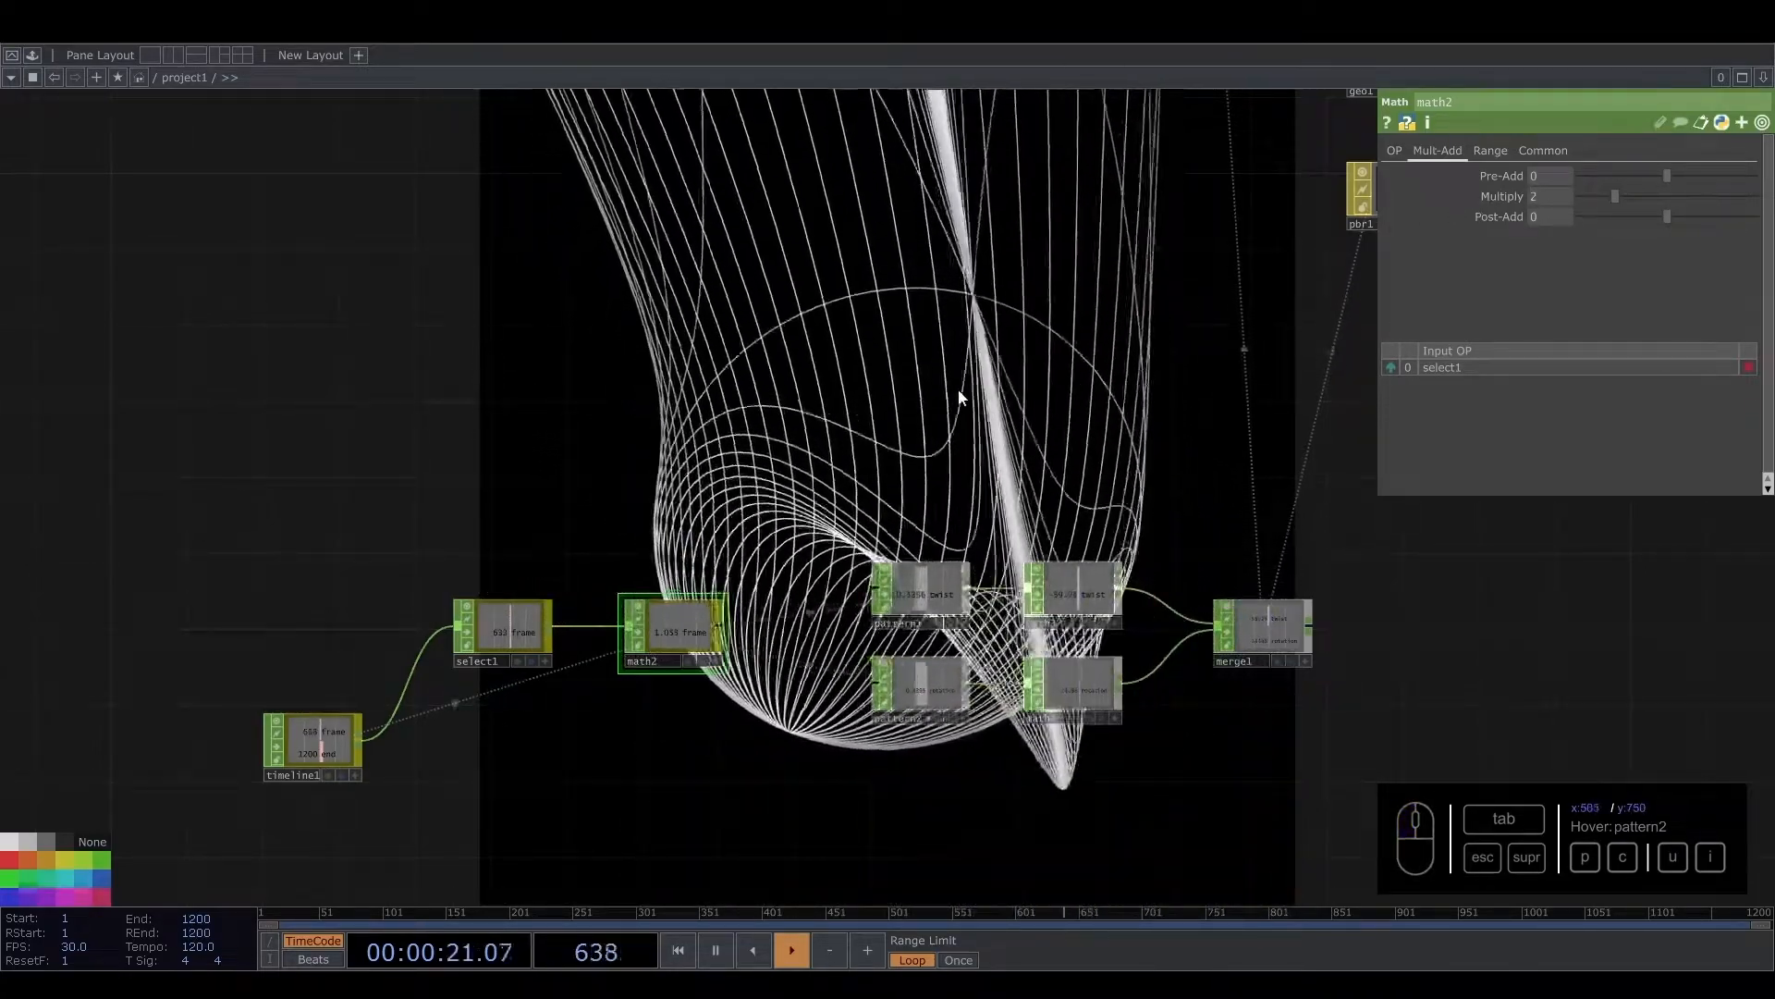
Review the settings of pattern2, geo1 and math4 while the shortened animation plays
scroll(958, 388, down, 6)
drag(537, 493, 1070, 611)
scroll(1069, 611, up, 6)
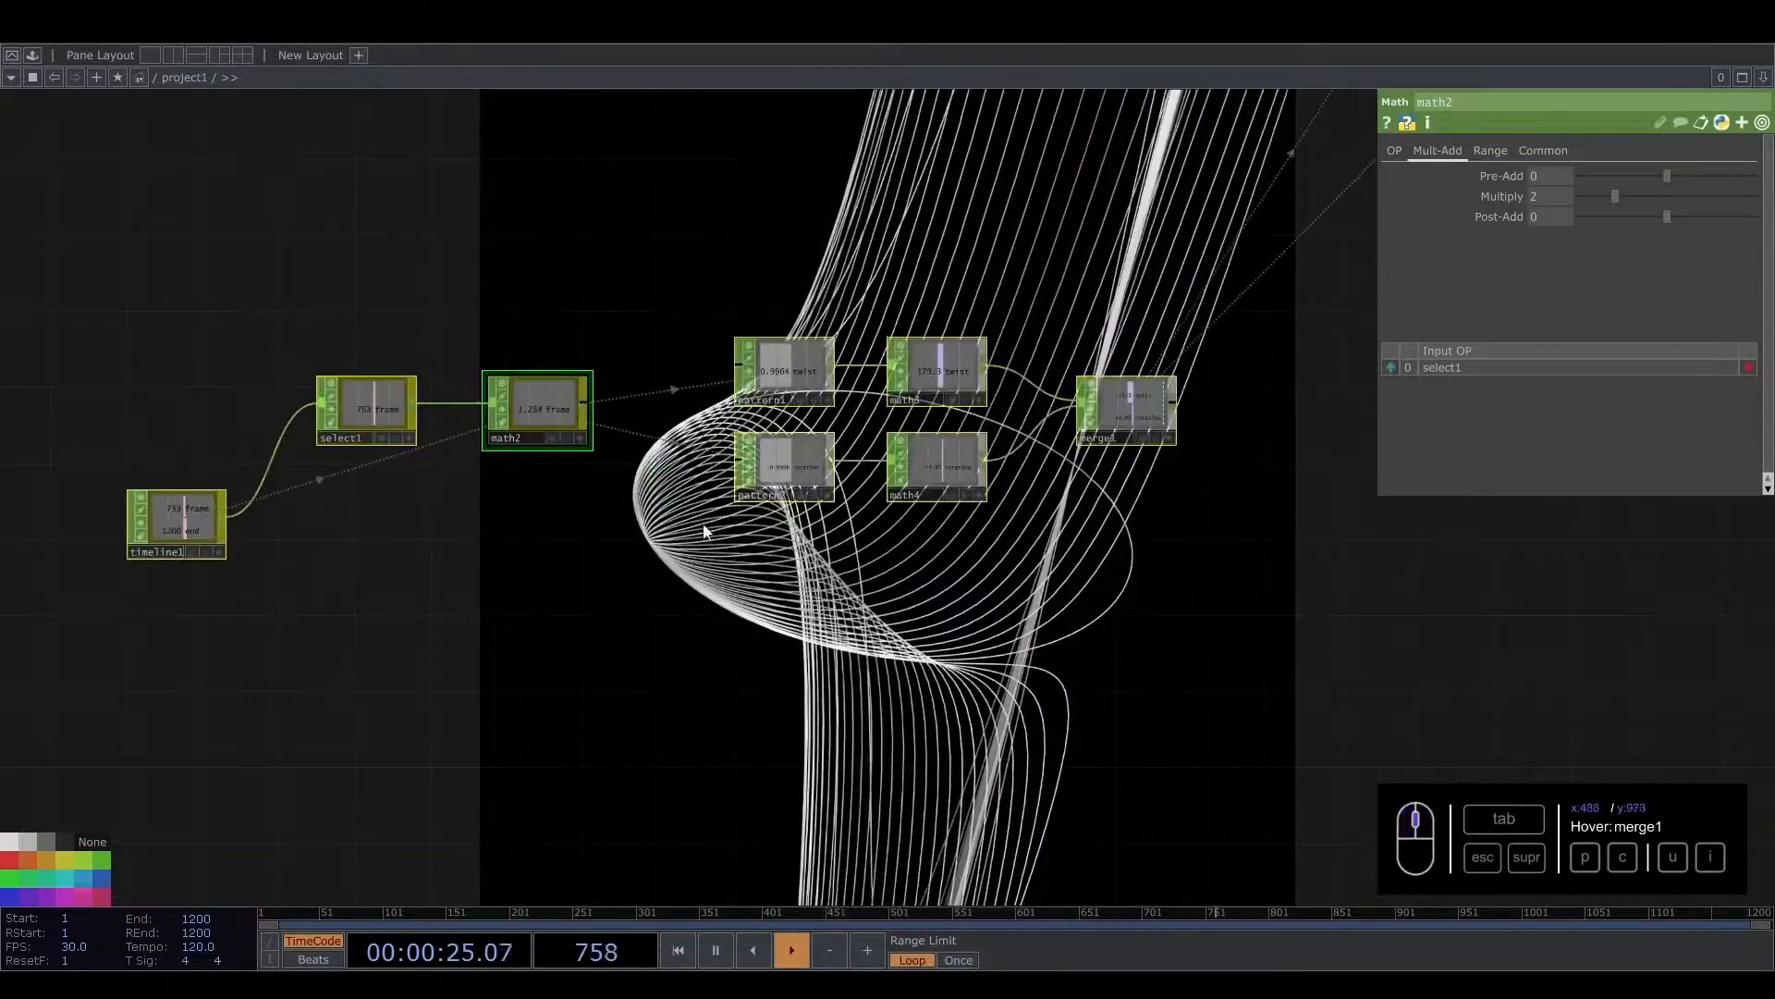
click(785, 467)
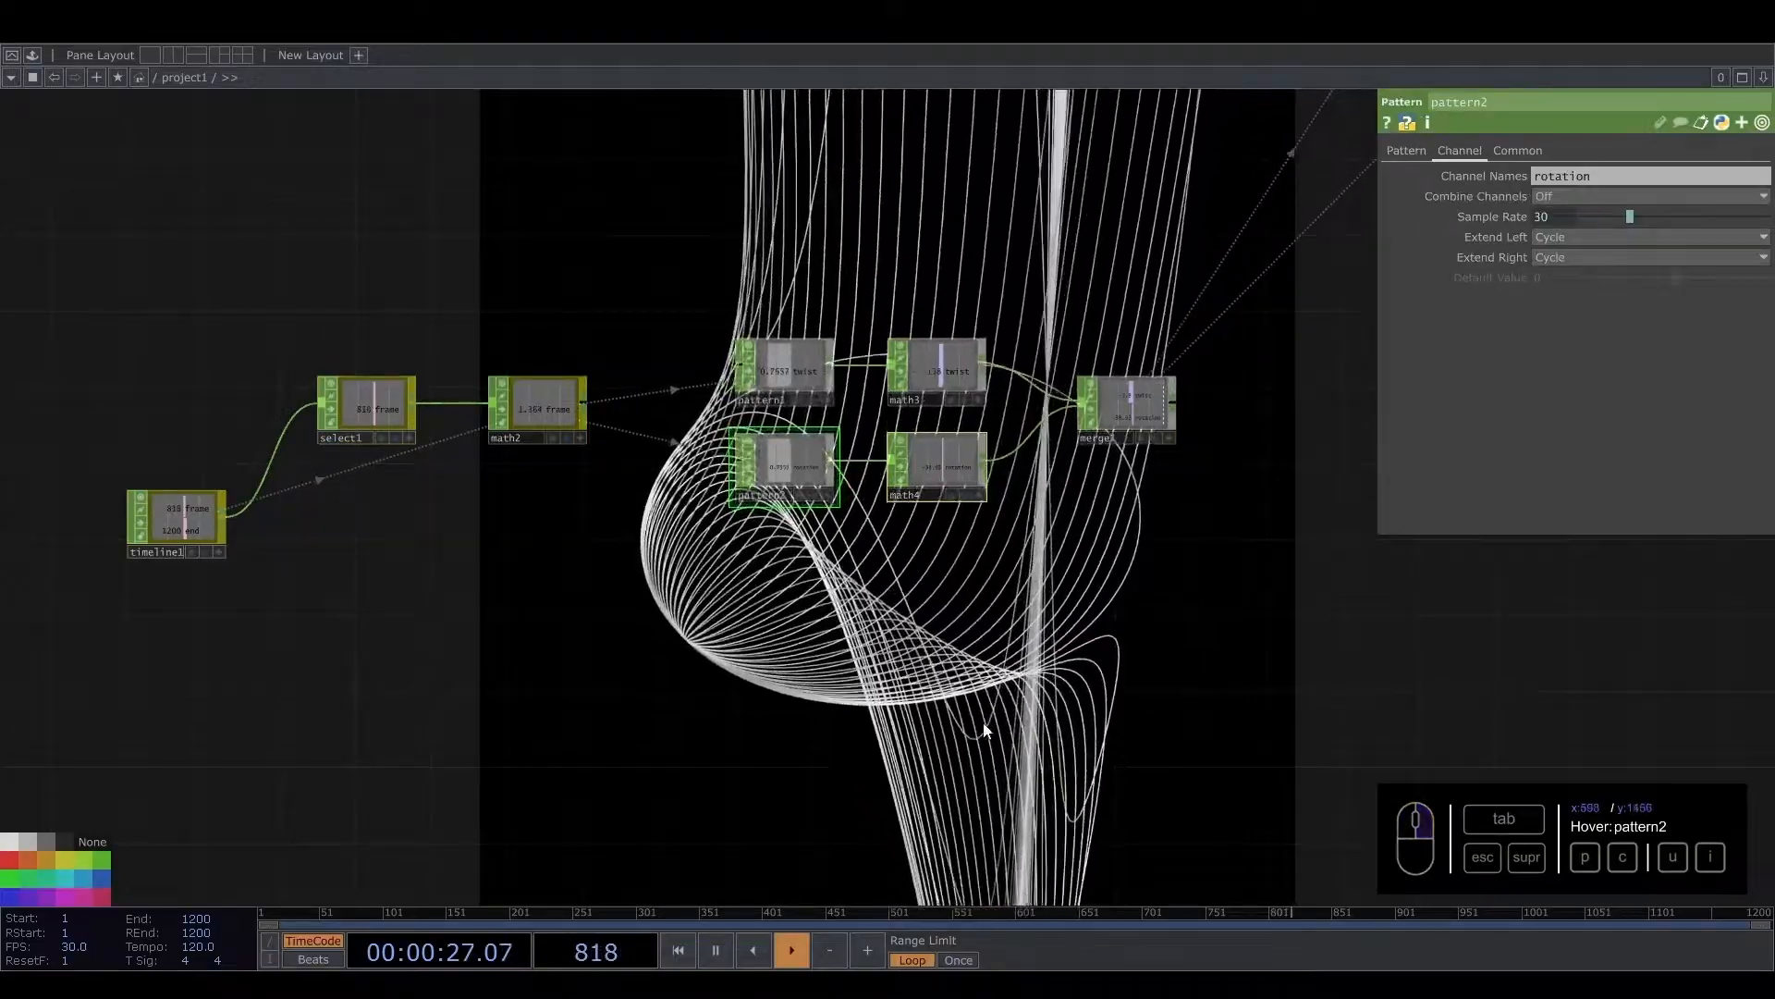
drag(977, 667, 892, 695)
scroll(959, 640, down, 5)
drag(1075, 529, 820, 663)
click(1021, 404)
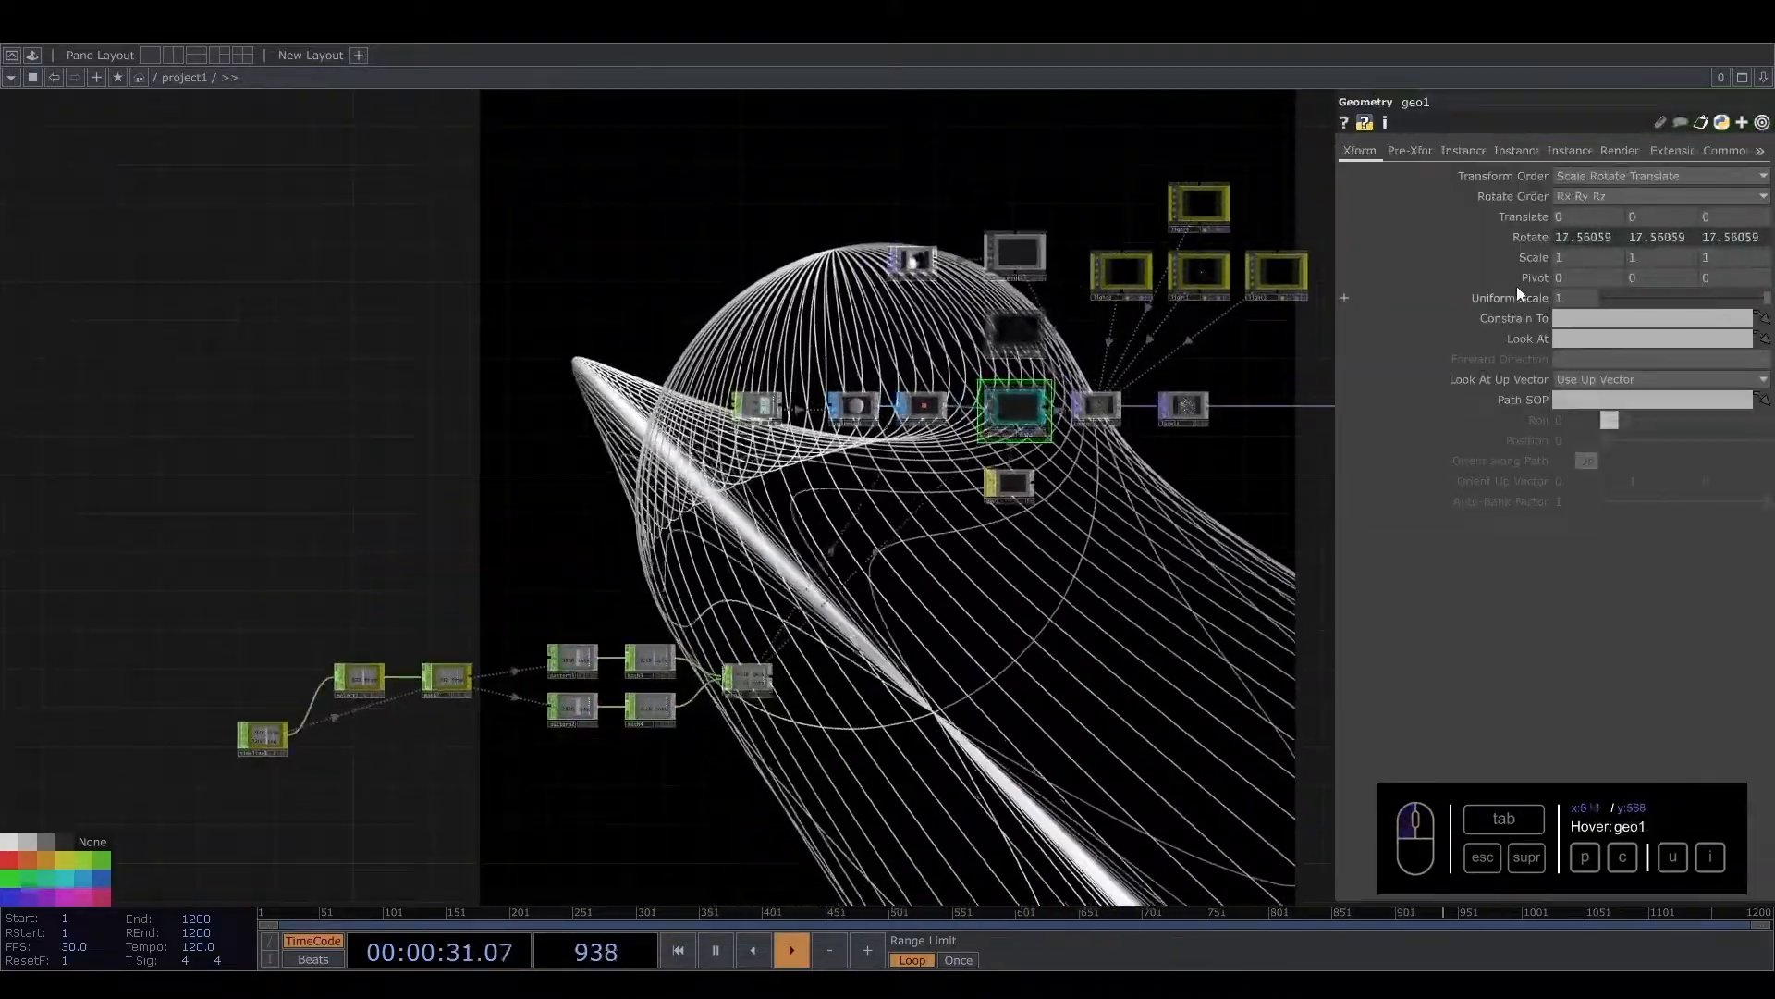
mouse_move(1767, 298)
mouse_down()
mouse_move(1634, 311)
mouse_move(1646, 294)
mouse_move(1766, 298)
mouse_up()
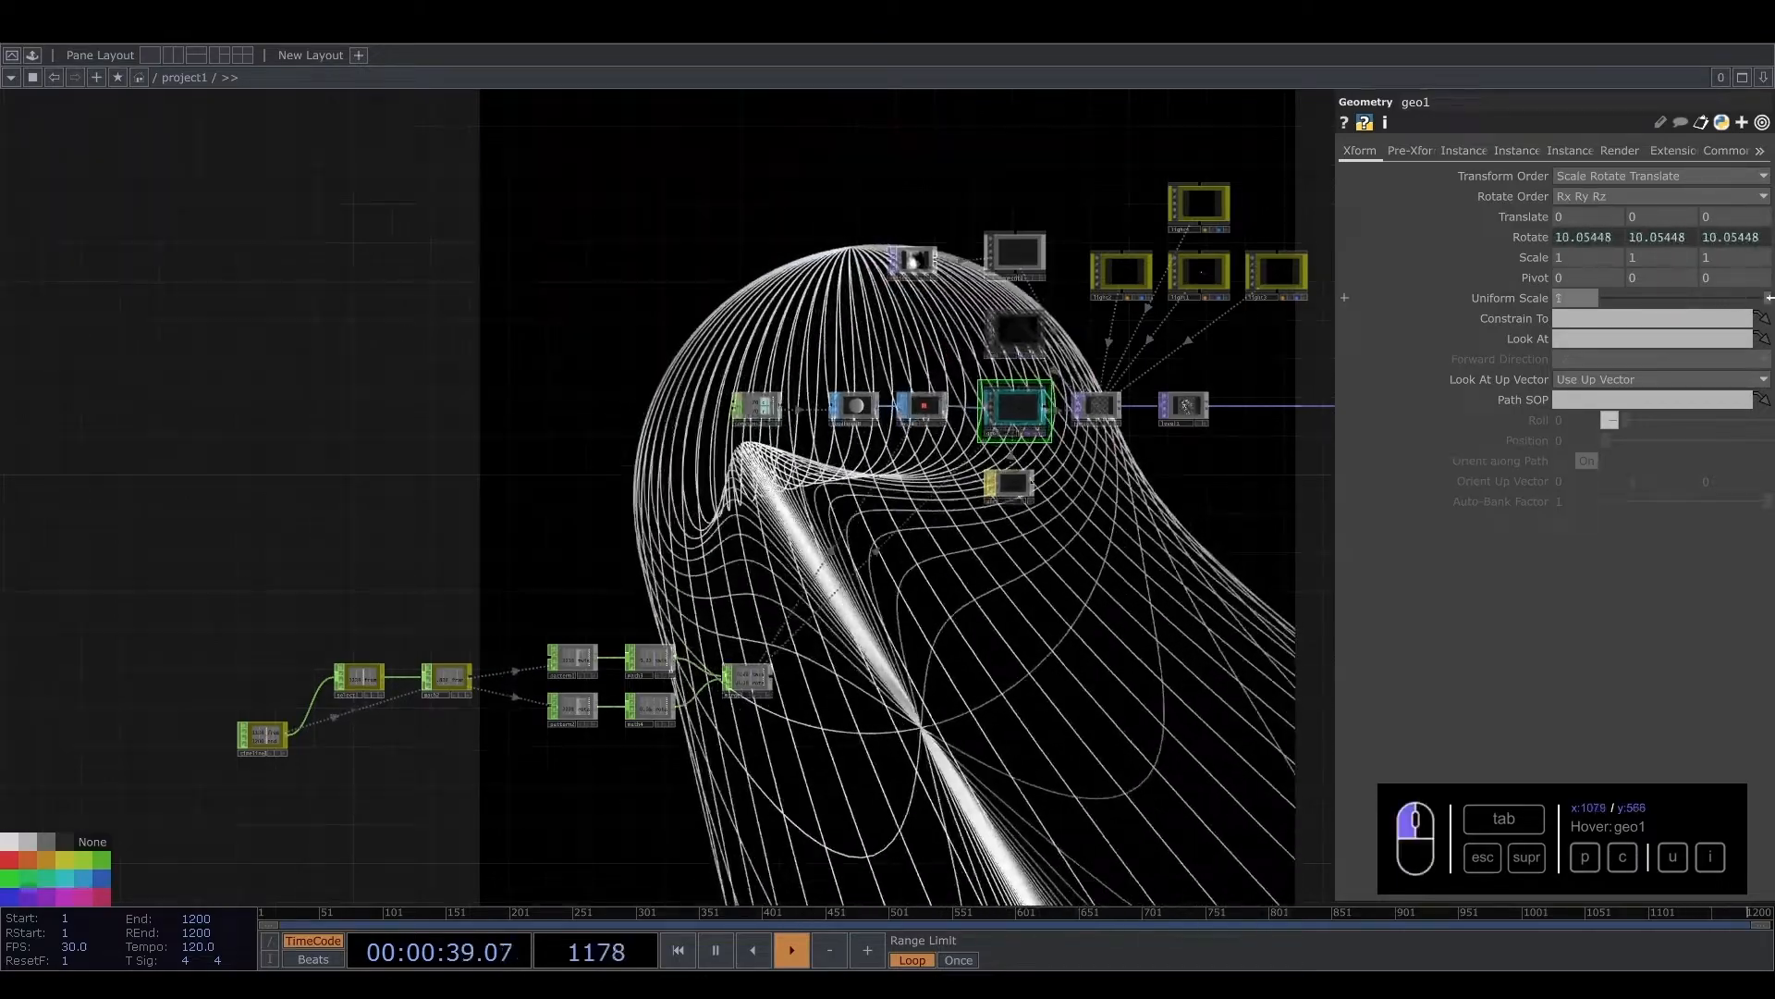
scroll(599, 727, up, 4)
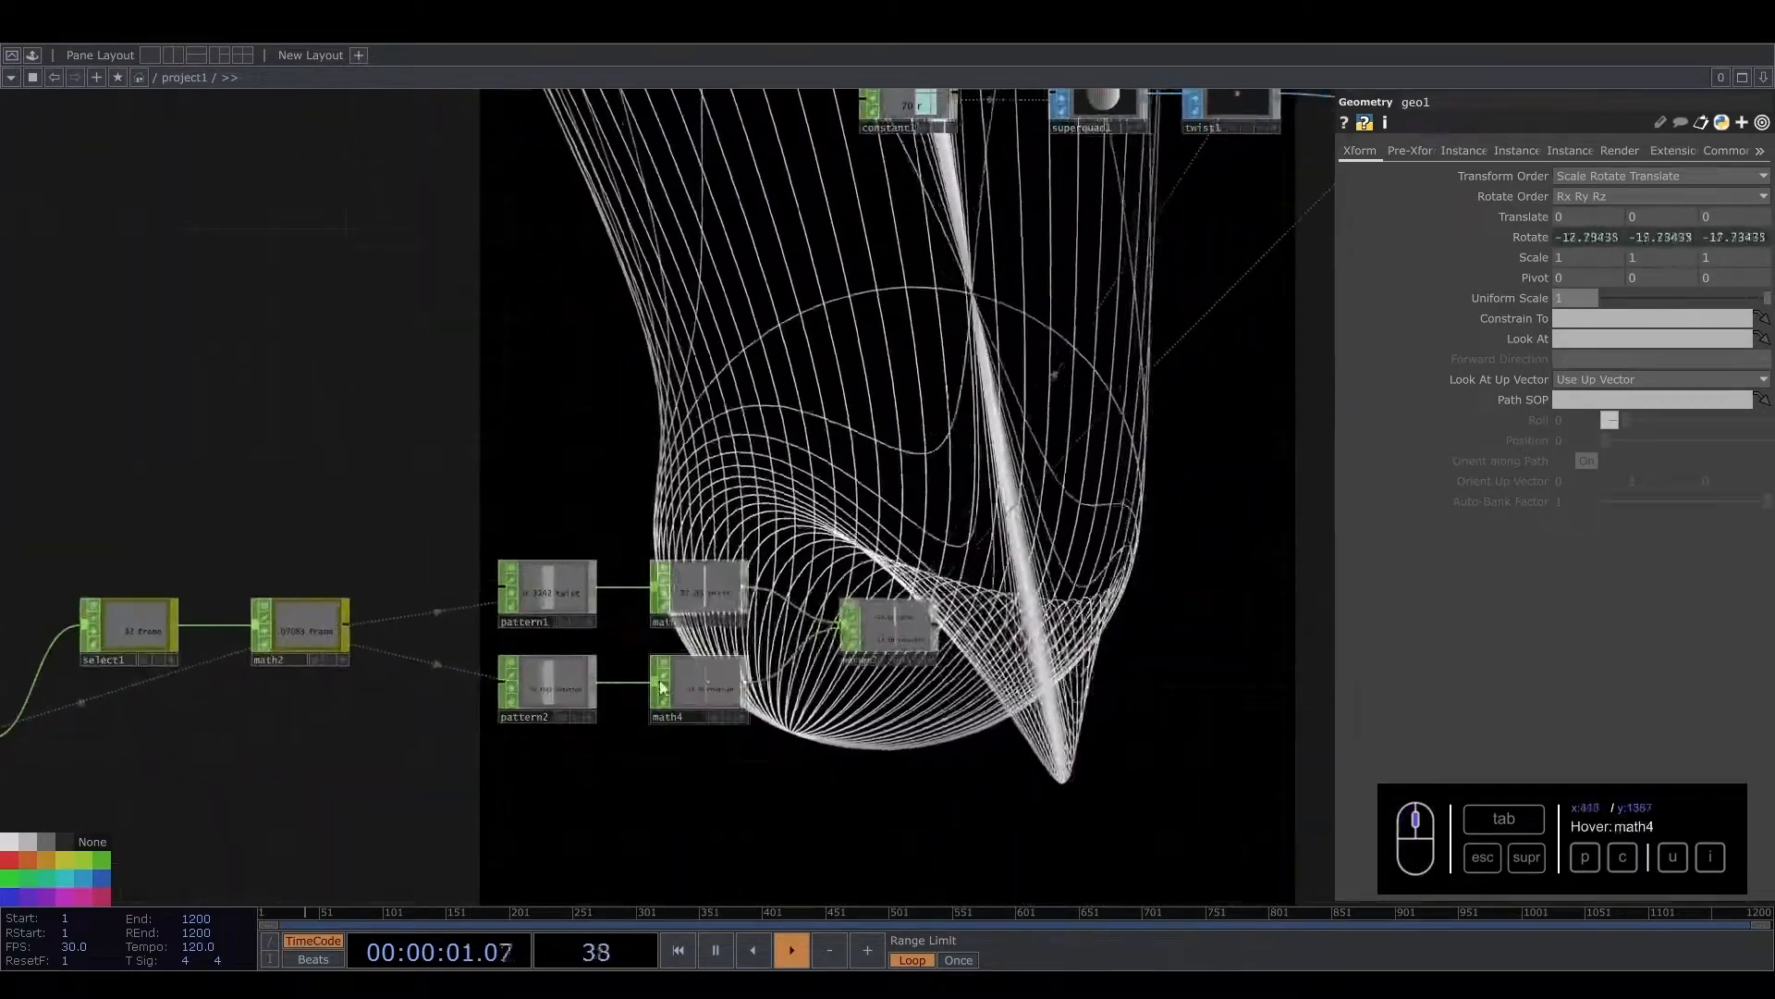
click(689, 678)
scroll(765, 584, down, 5)
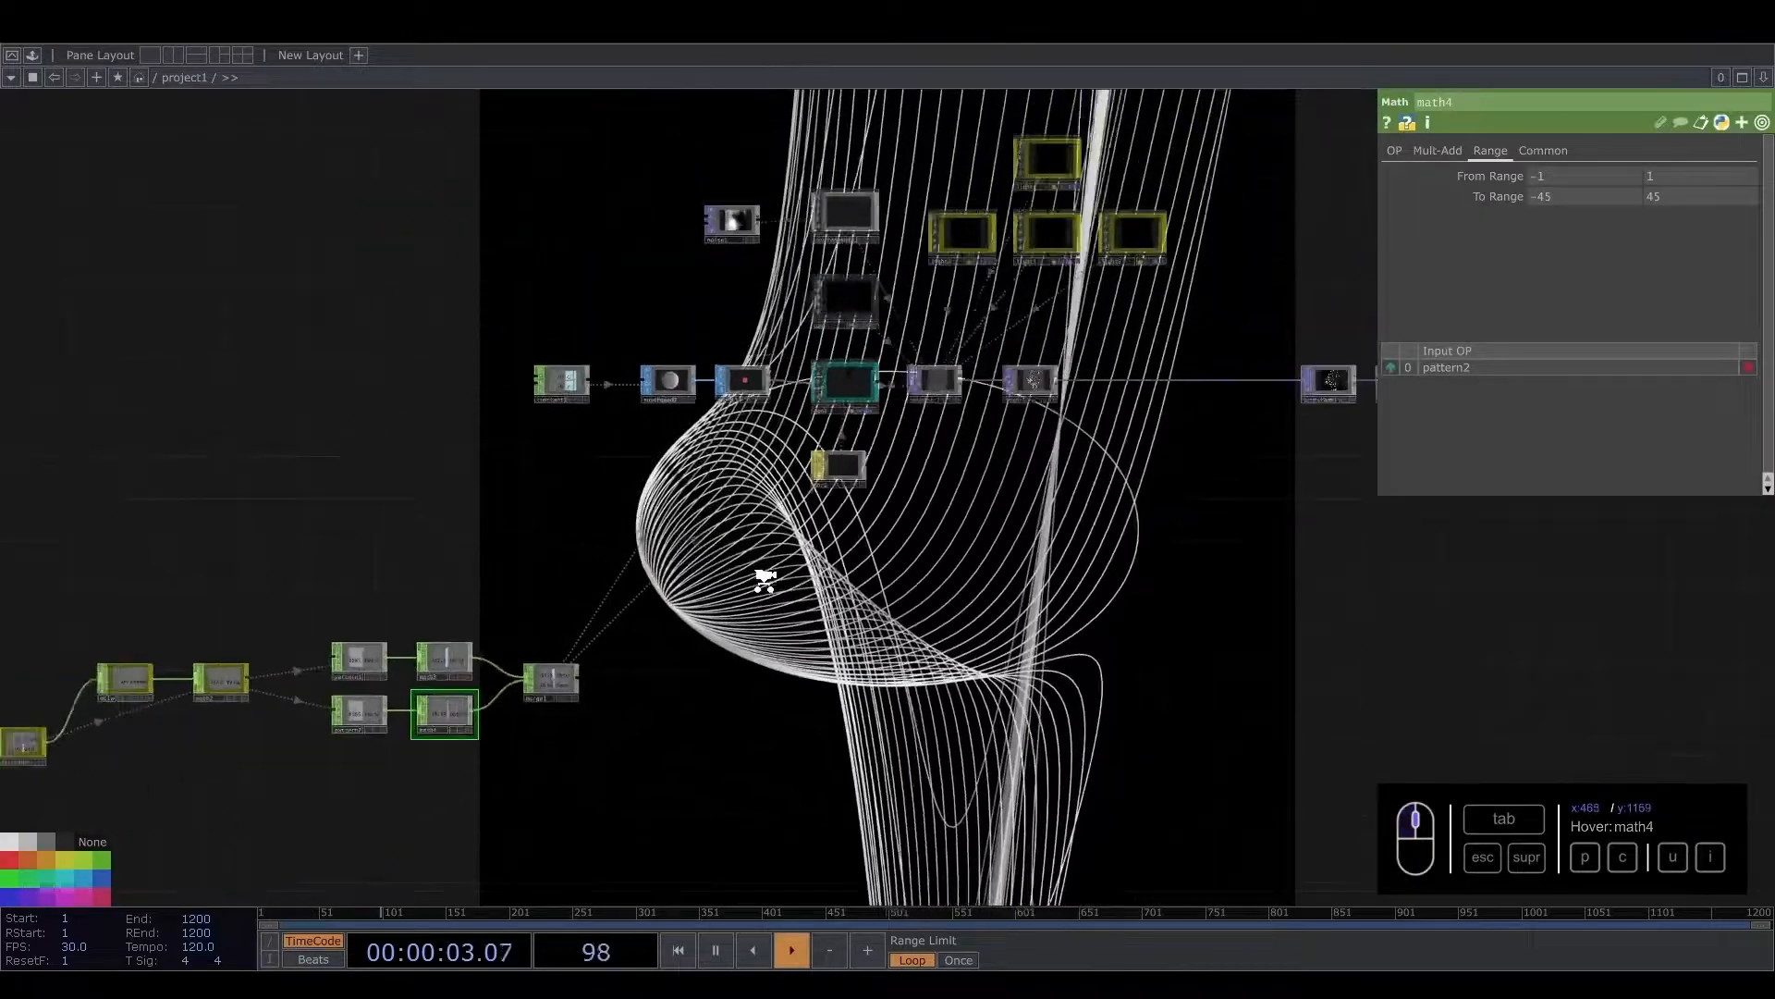
Select the whole timeline pattern chain through merge1 and move it farther left and up, clear of the geometry chain
drag(832, 617, 1066, 511)
right_drag(218, 503, 841, 659)
drag(784, 573, 634, 498)
scroll(944, 485, up, 2)
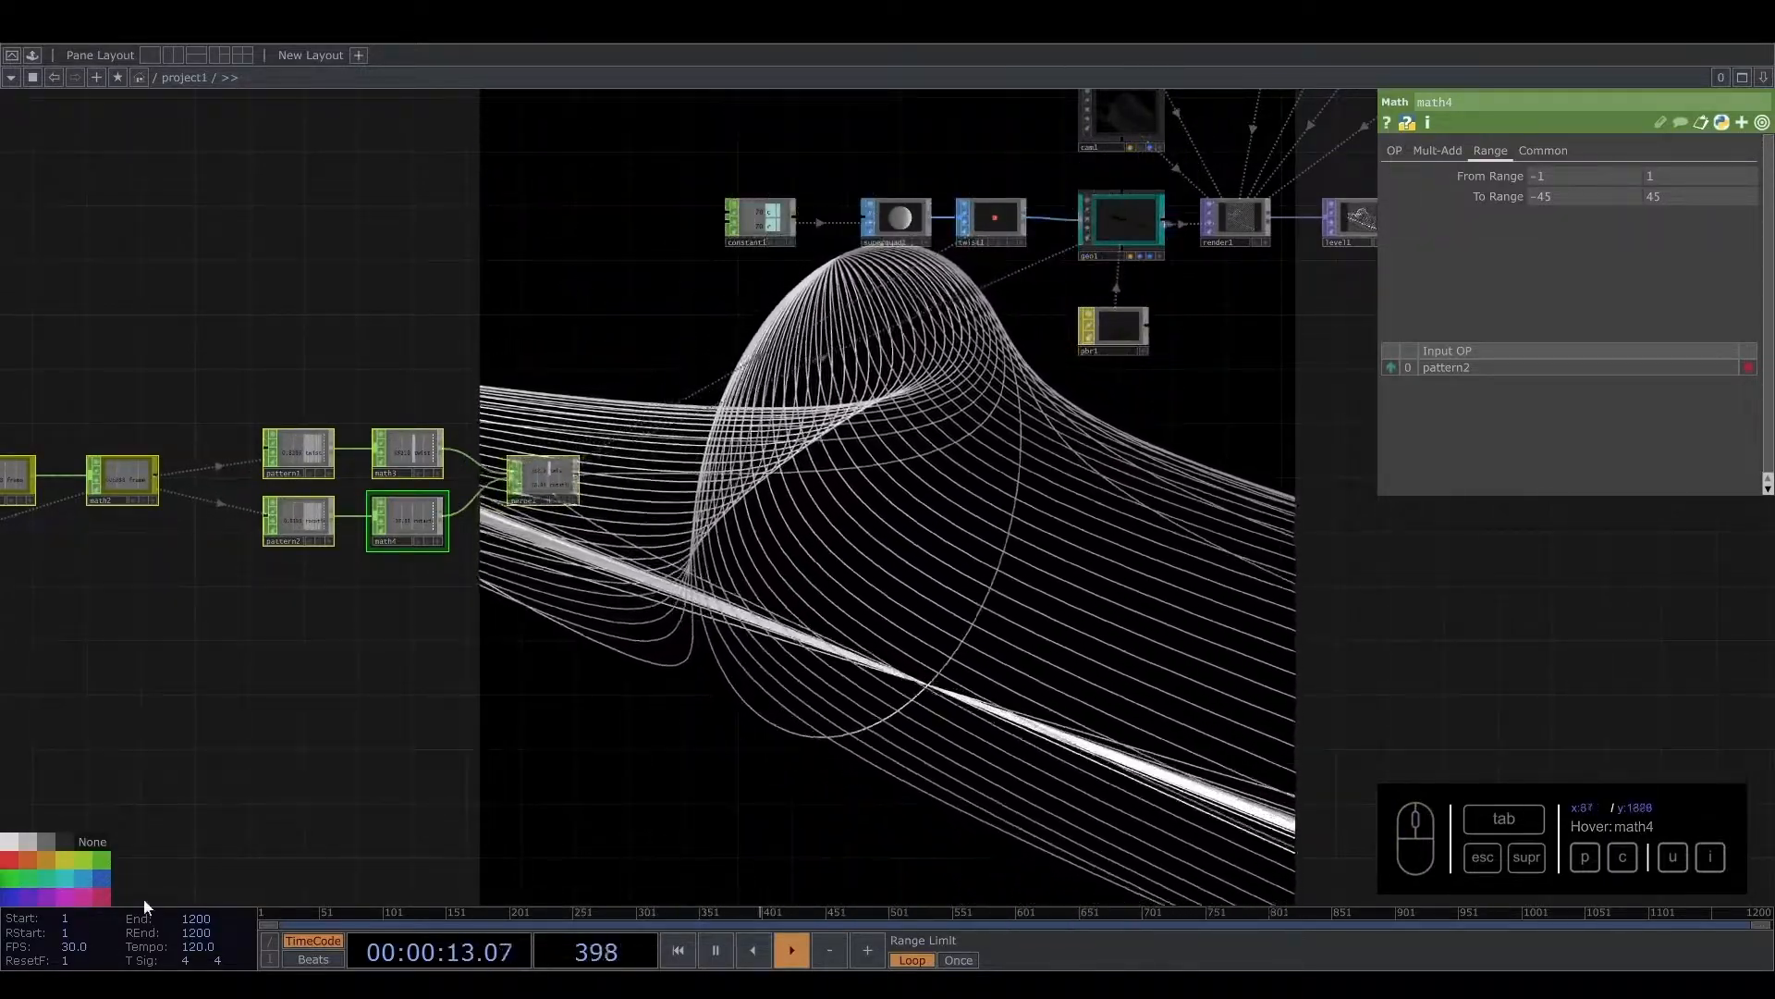
Add a Ramp TOP in the space between merge1 and pbr1 and expand its Phase parameter
click(858, 460)
drag(891, 373, 877, 442)
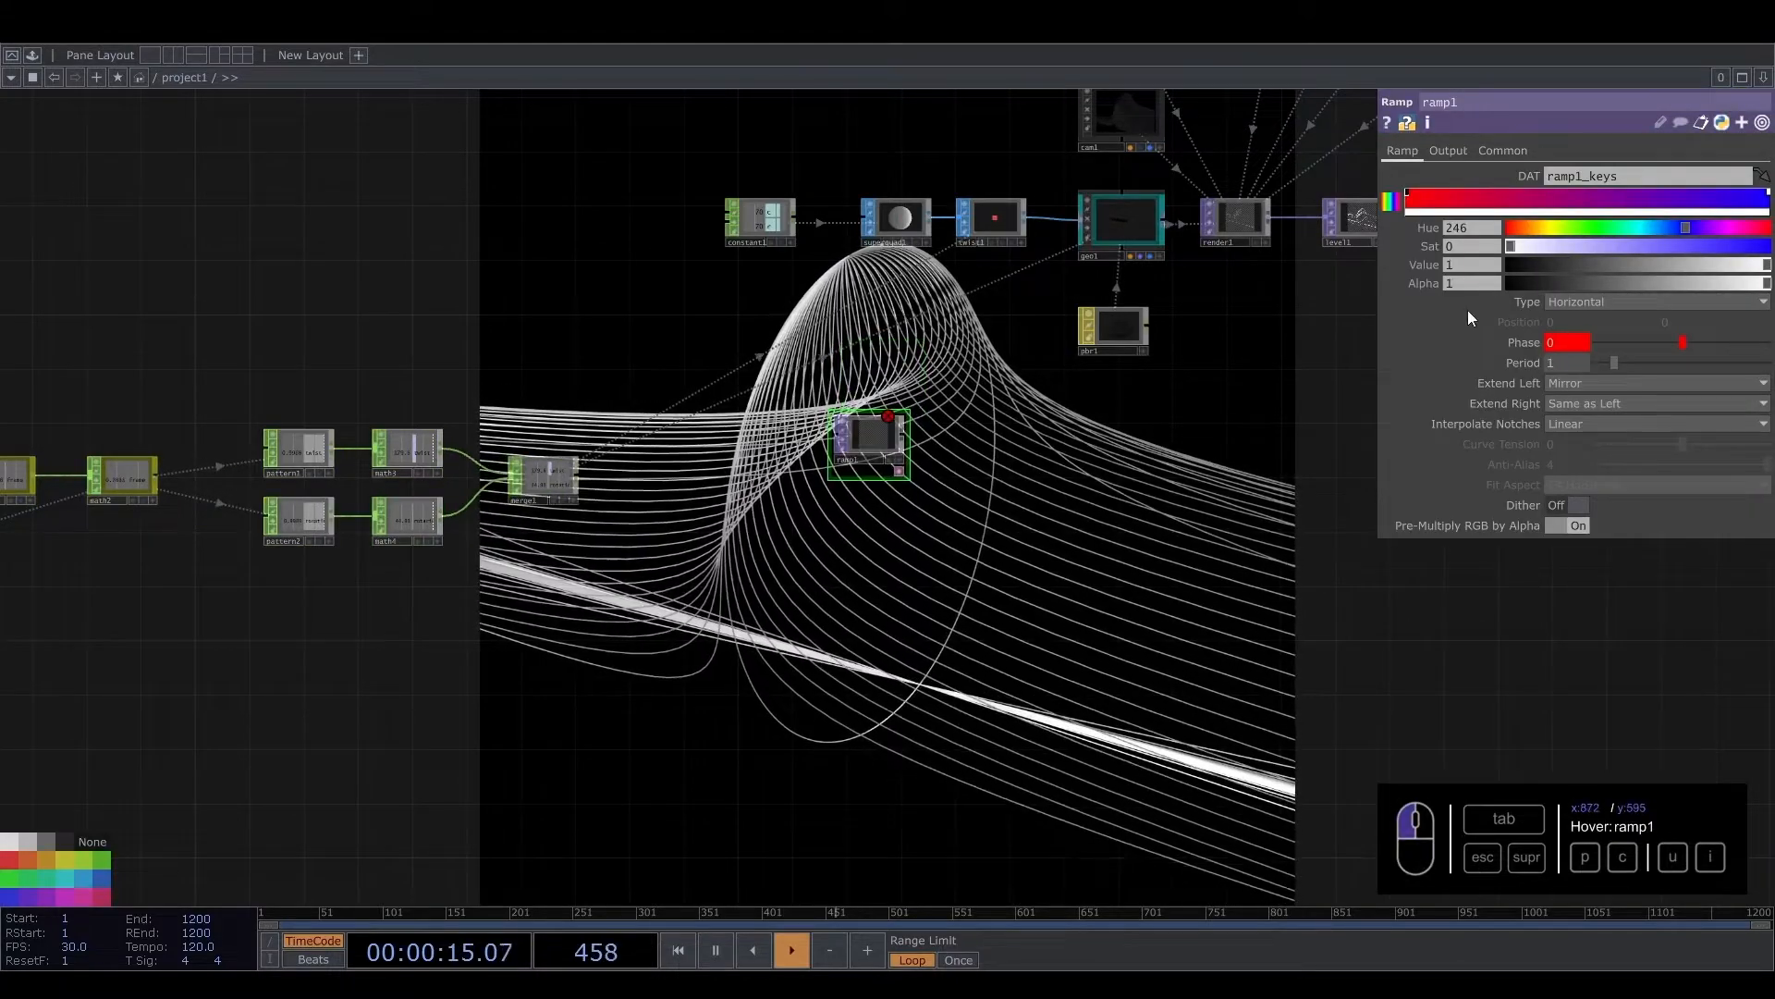
click(1535, 343)
click(1468, 360)
scroll(925, 435, up, 5)
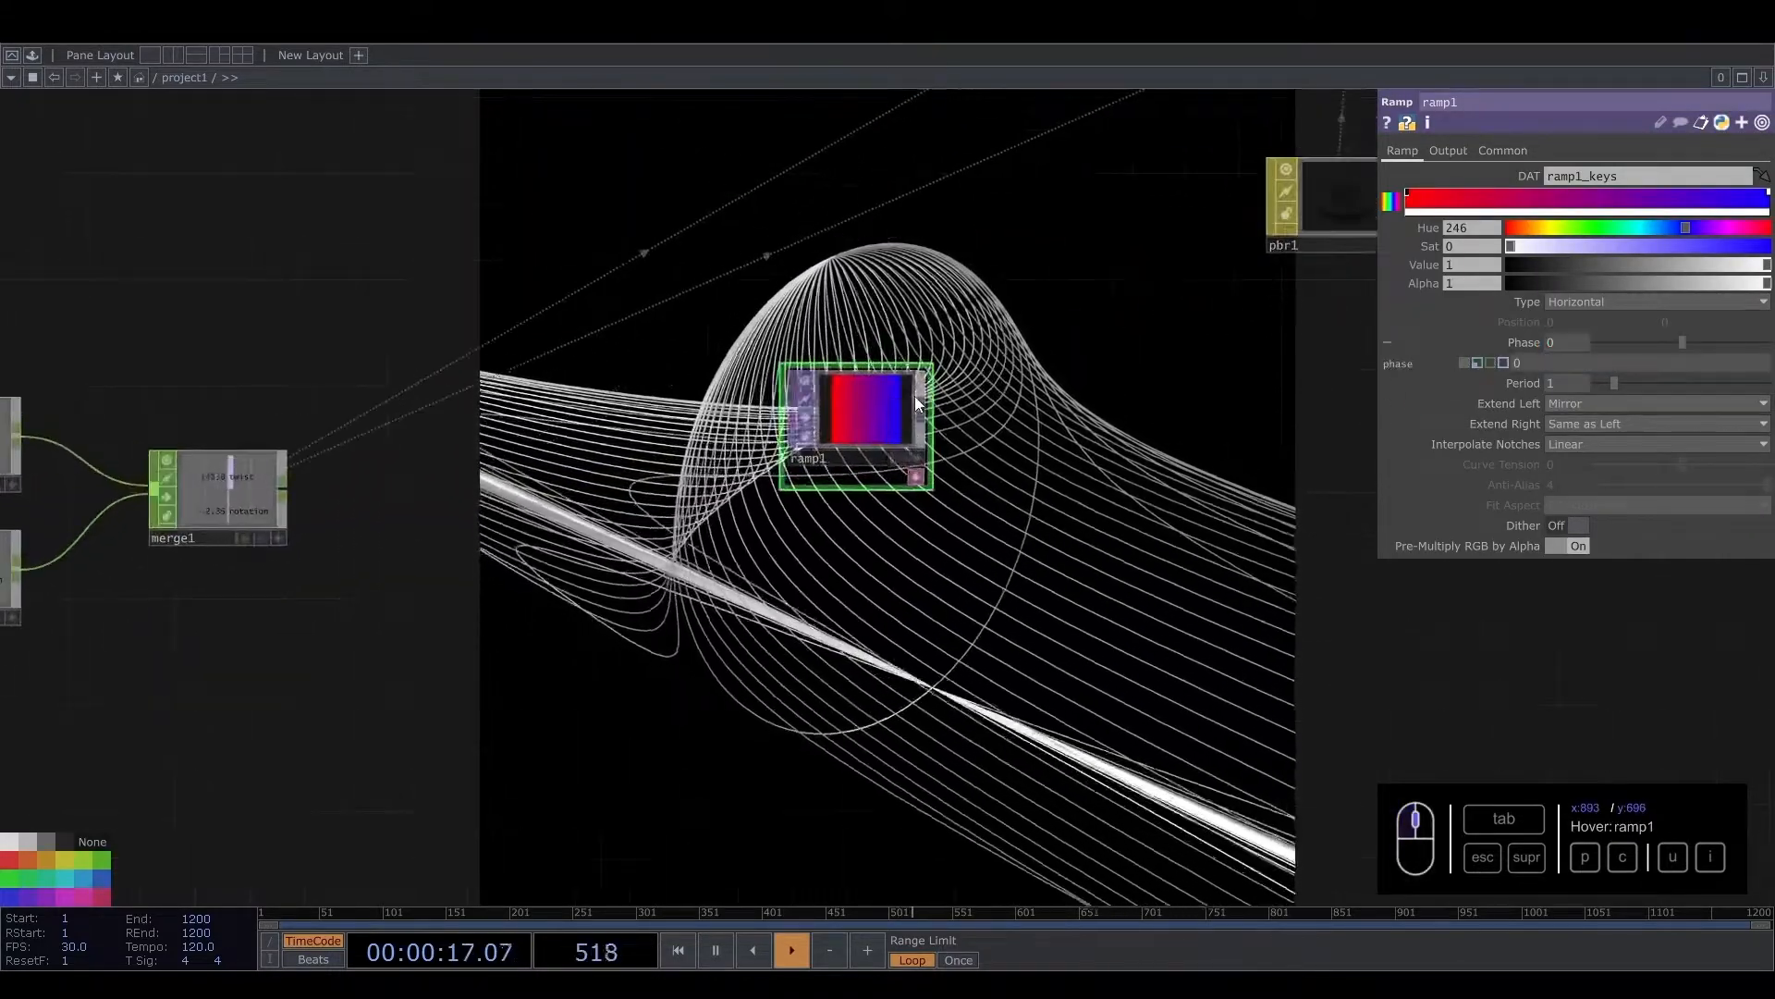
Add a Noise TOP directly below ramp1
key(Tab)
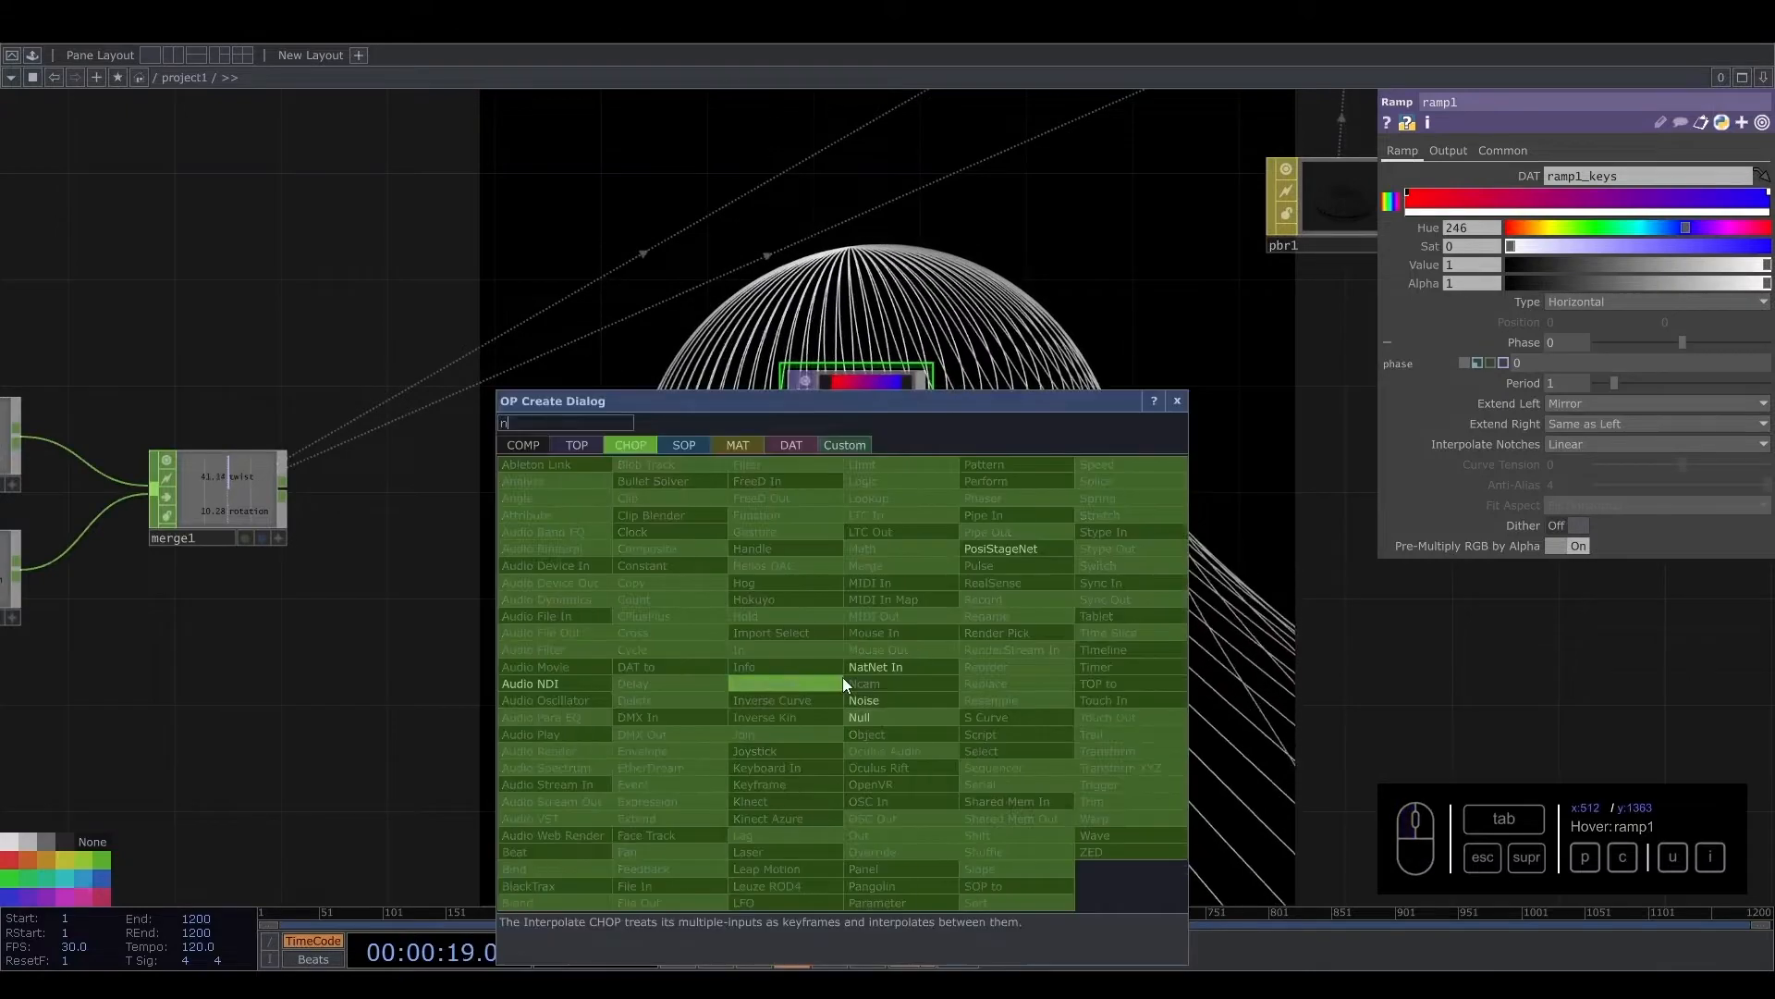
text(noi)
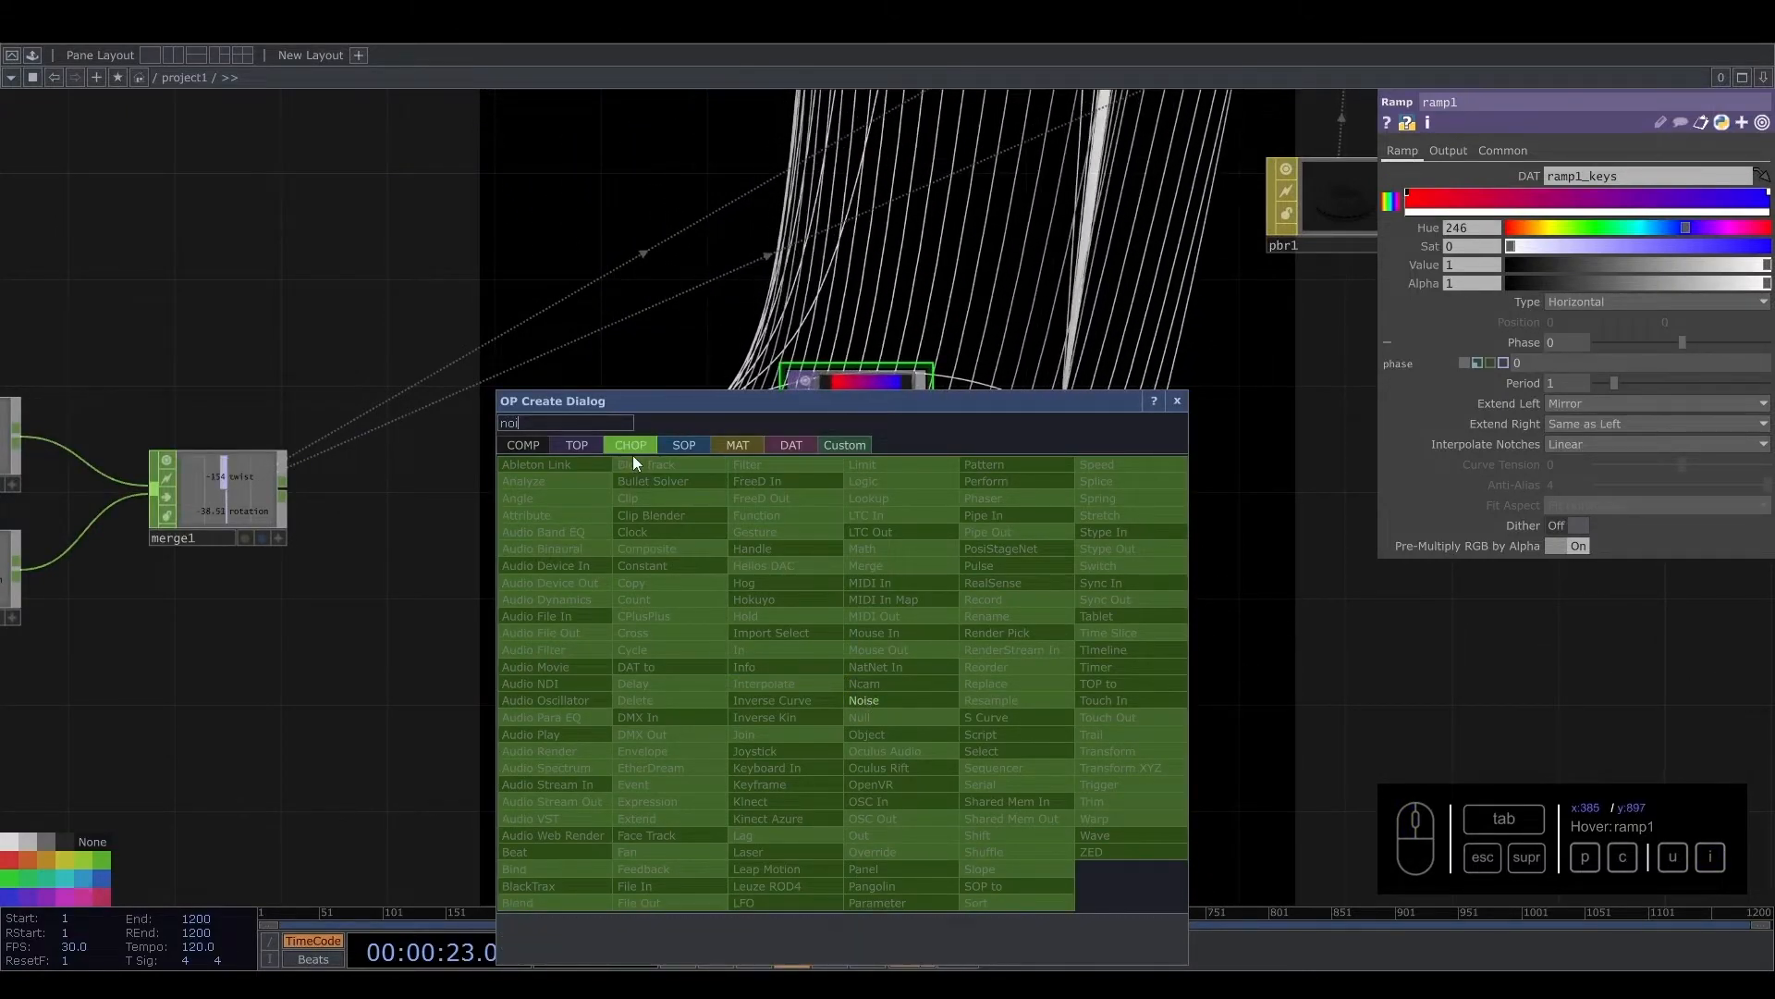
click(571, 447)
click(769, 529)
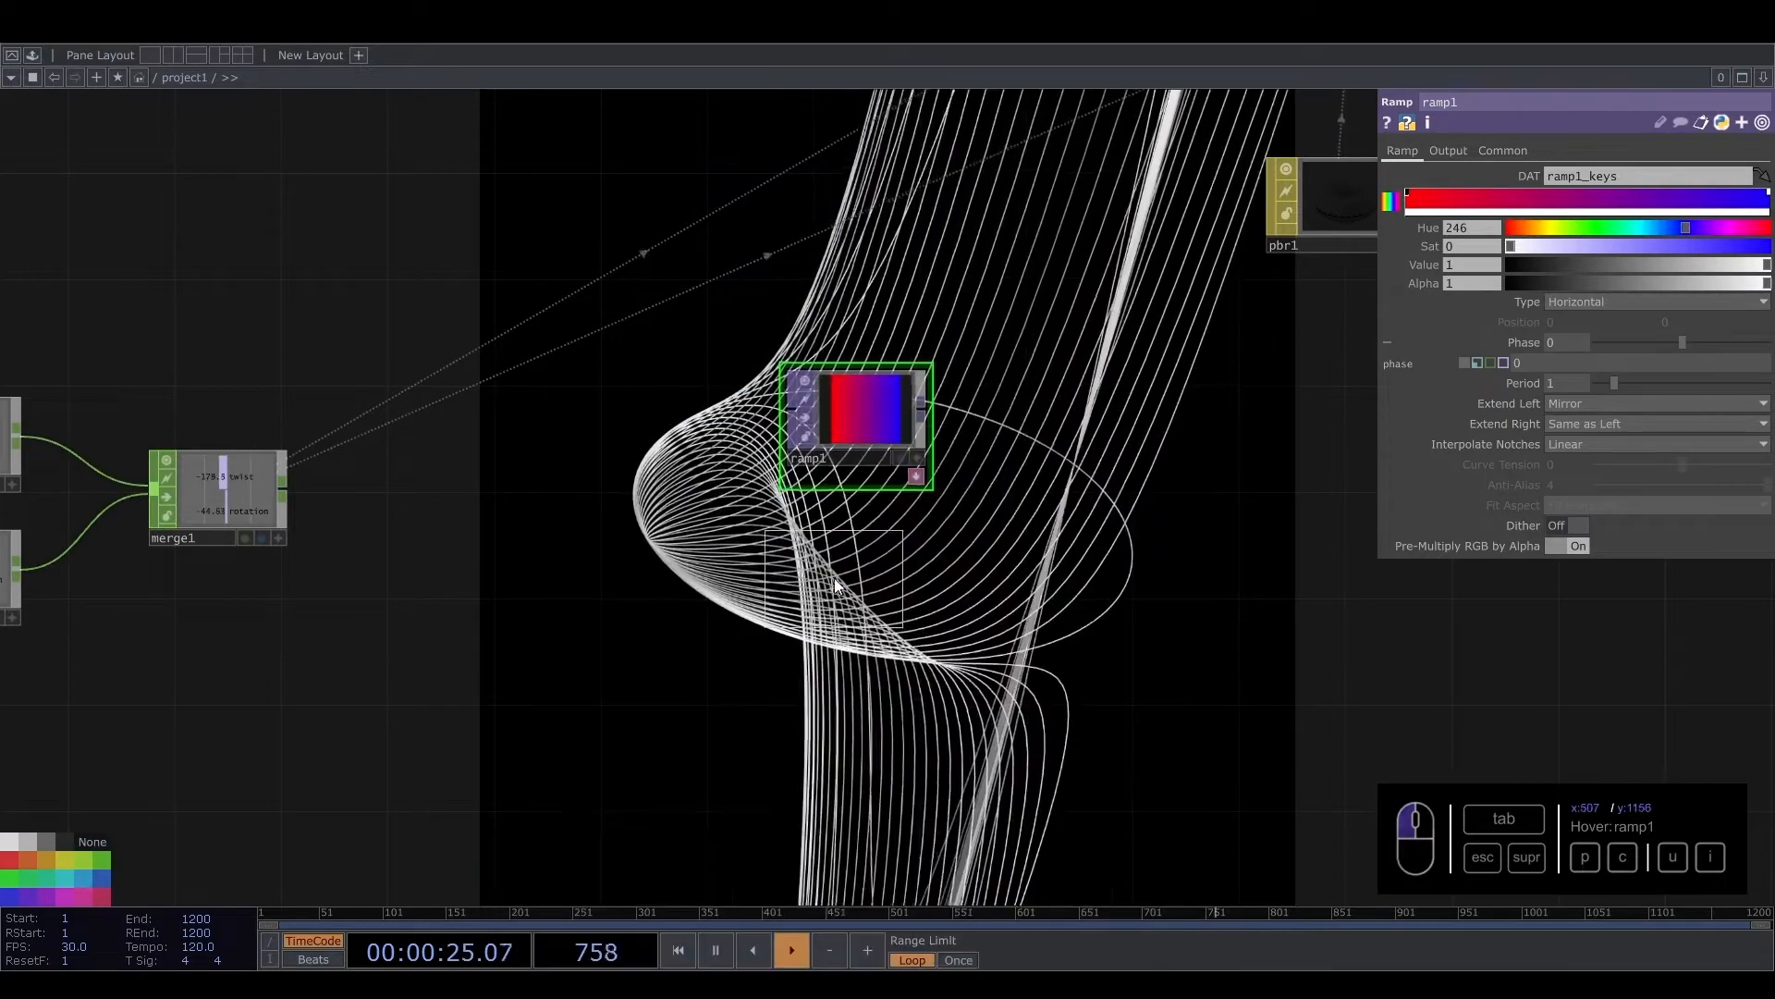
click(852, 580)
click(1569, 381)
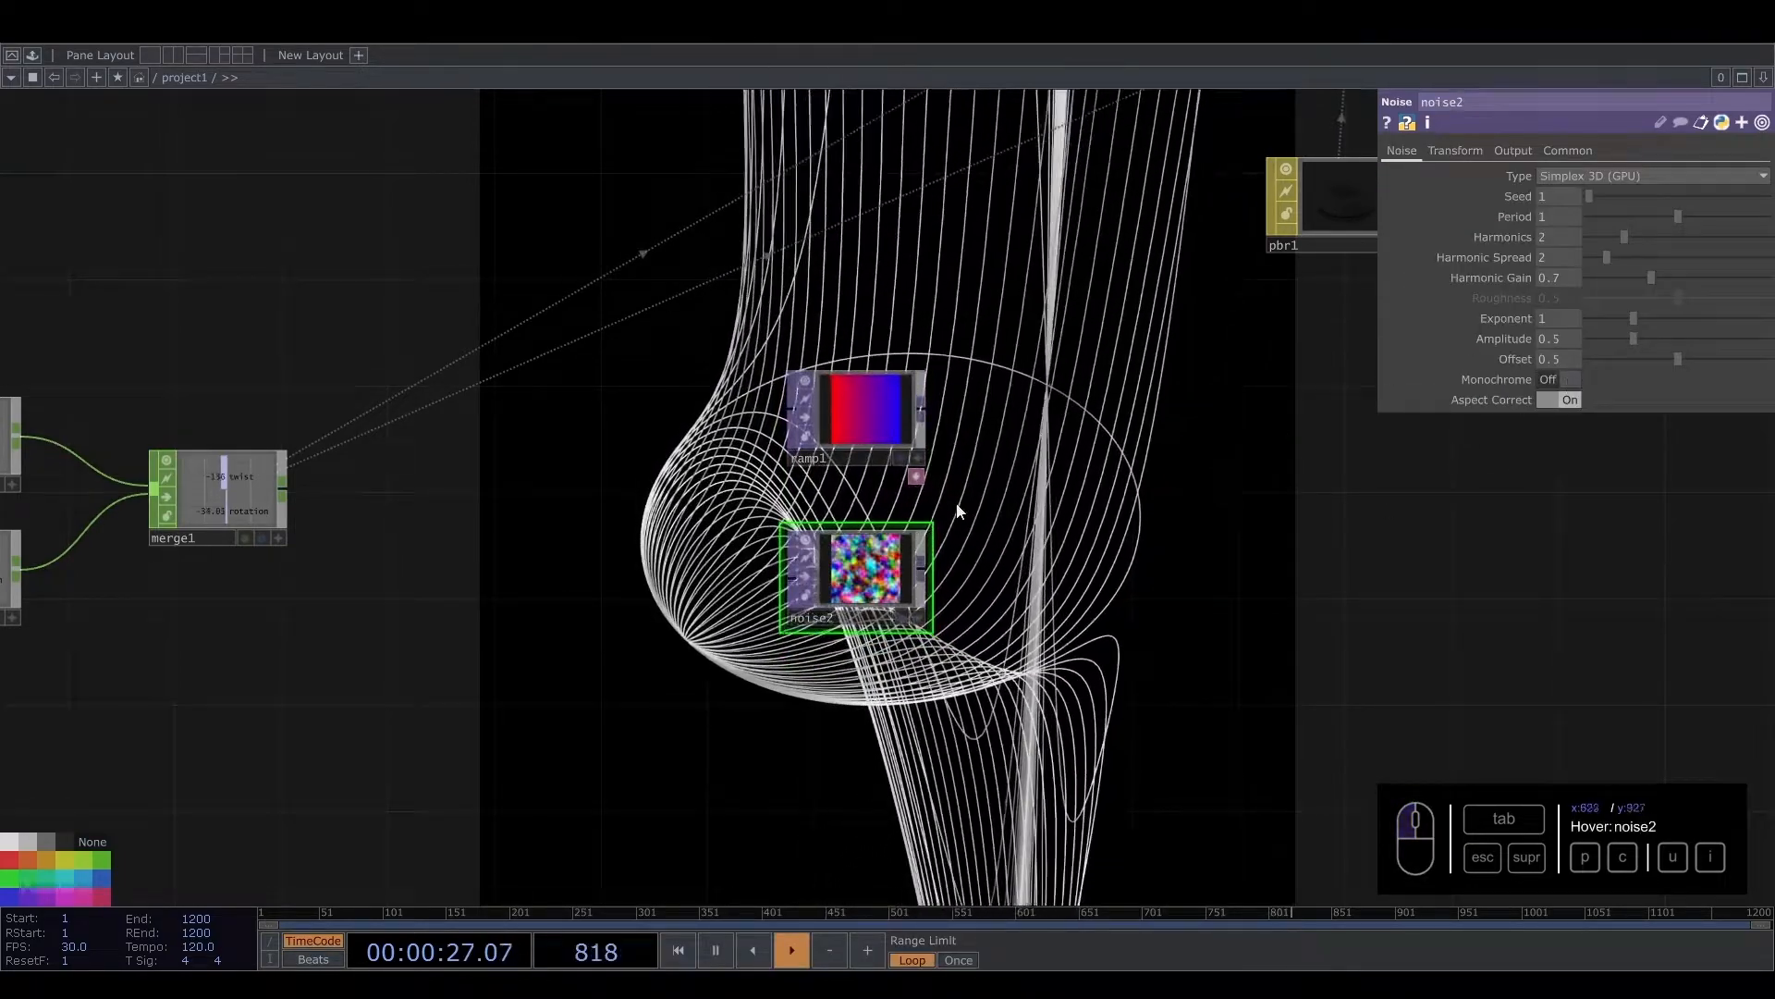
Set noise2's Period to 5 and its type to Simplex 4D (GPU), and test its Translate 4D value
scroll(915, 550, up, 4)
drag(867, 601, 868, 549)
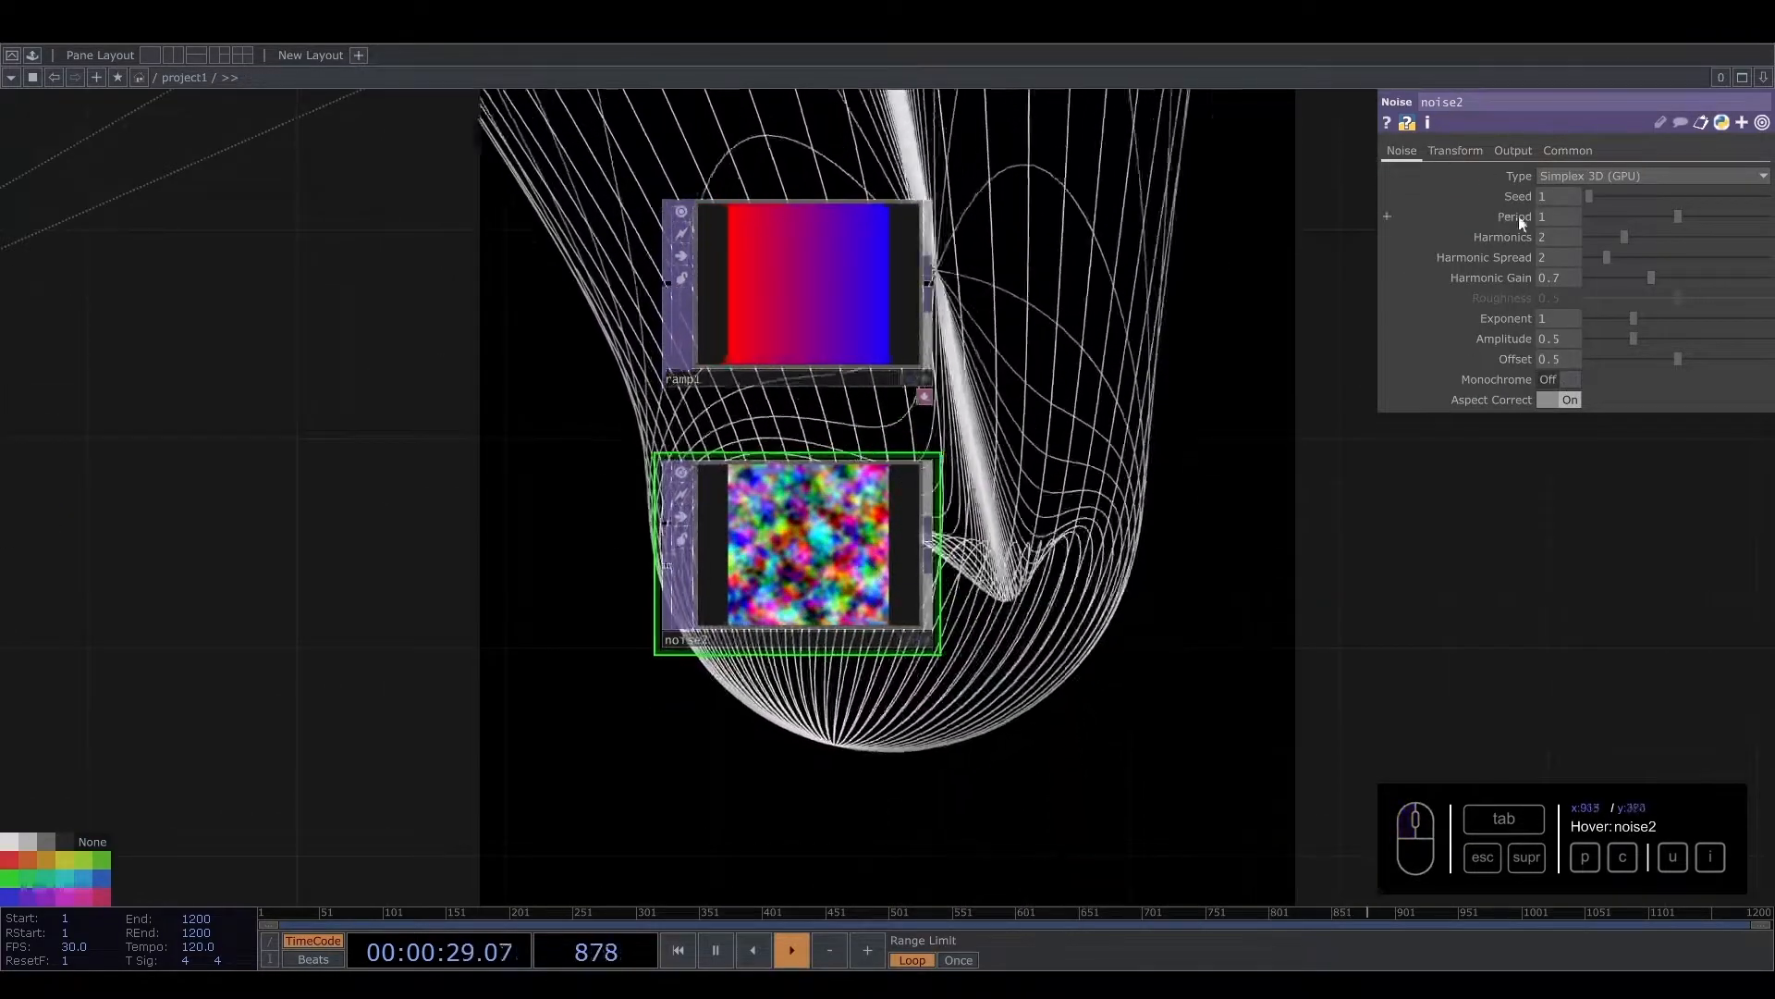
drag(1463, 224, 1146, 459)
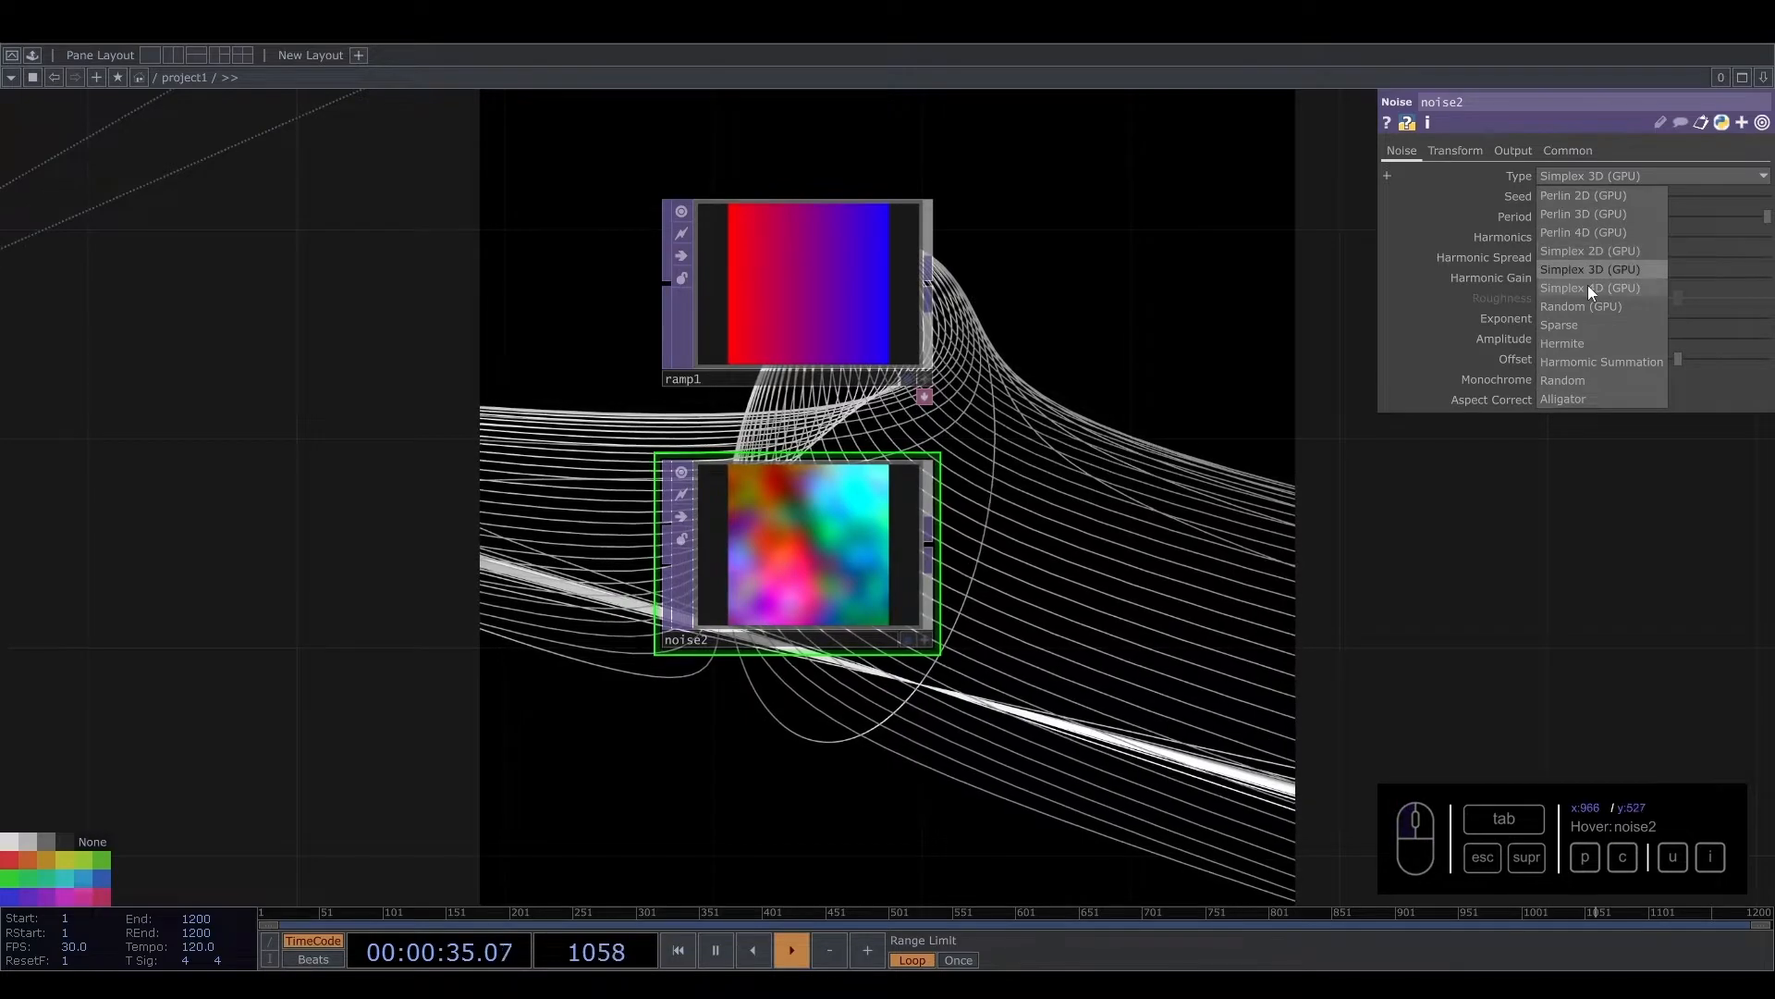
click(1439, 151)
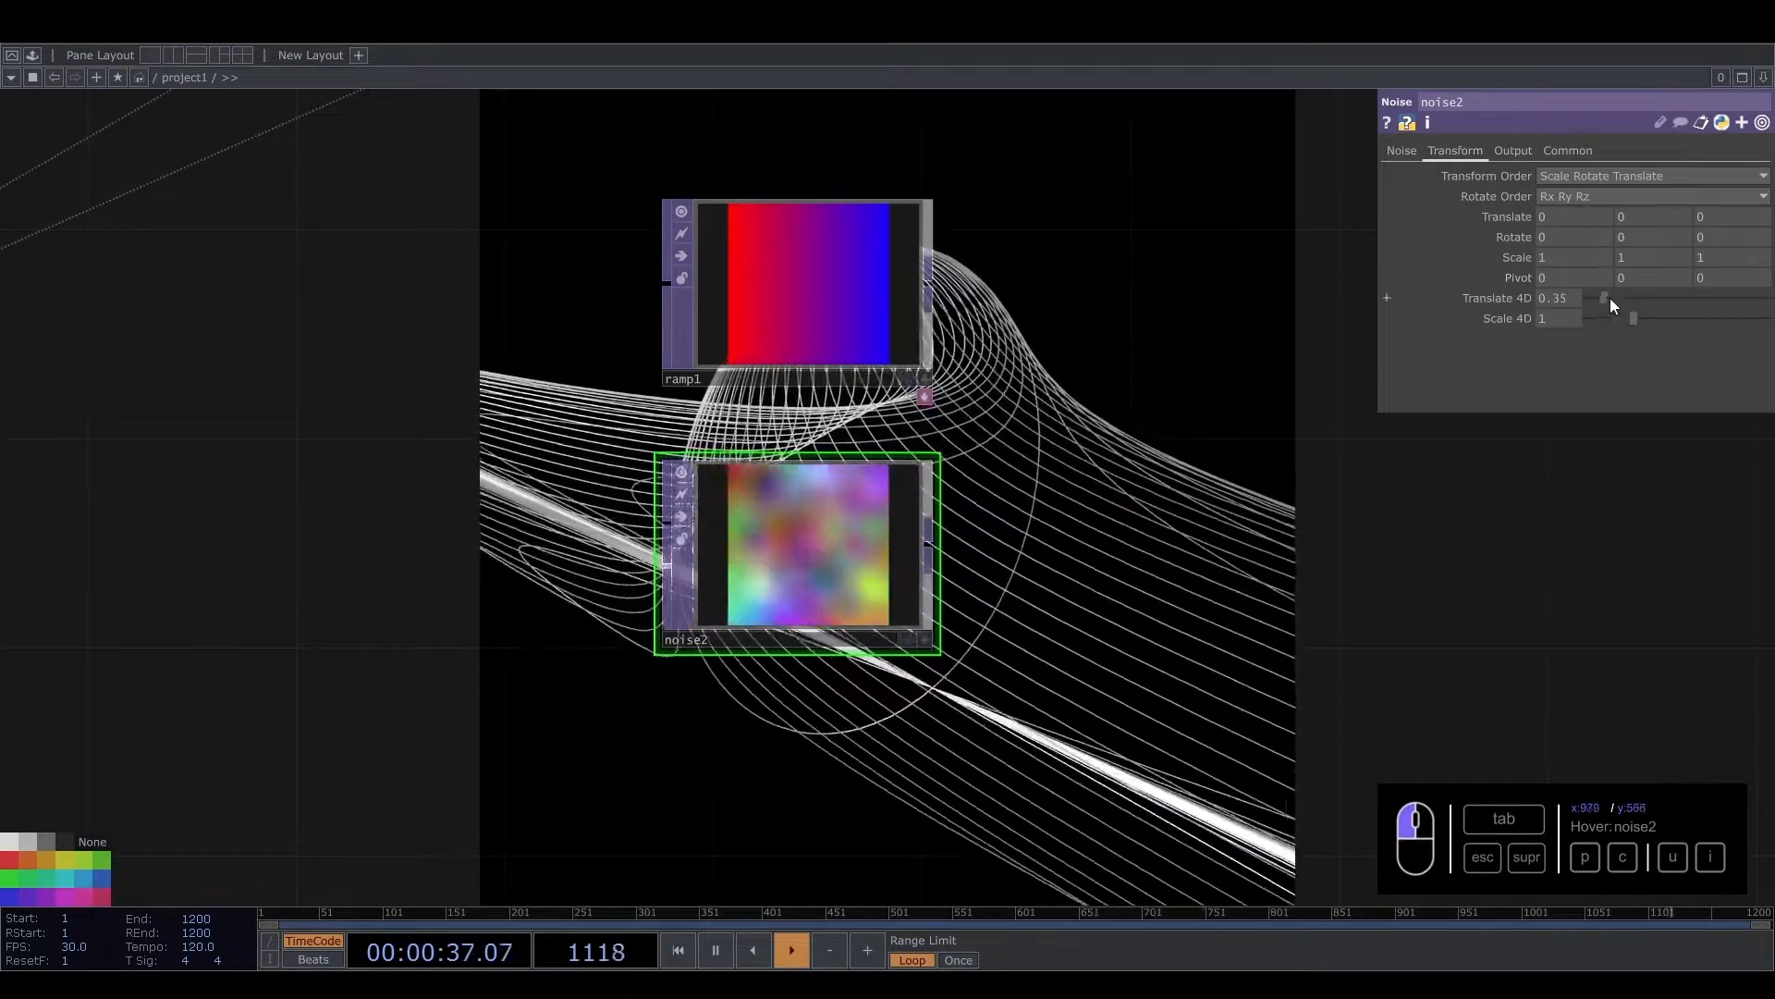
click(1402, 151)
Combine ramp1 and noise2 in a new Composite TOP with its Operation set to Average
drag(843, 277, 570, 272)
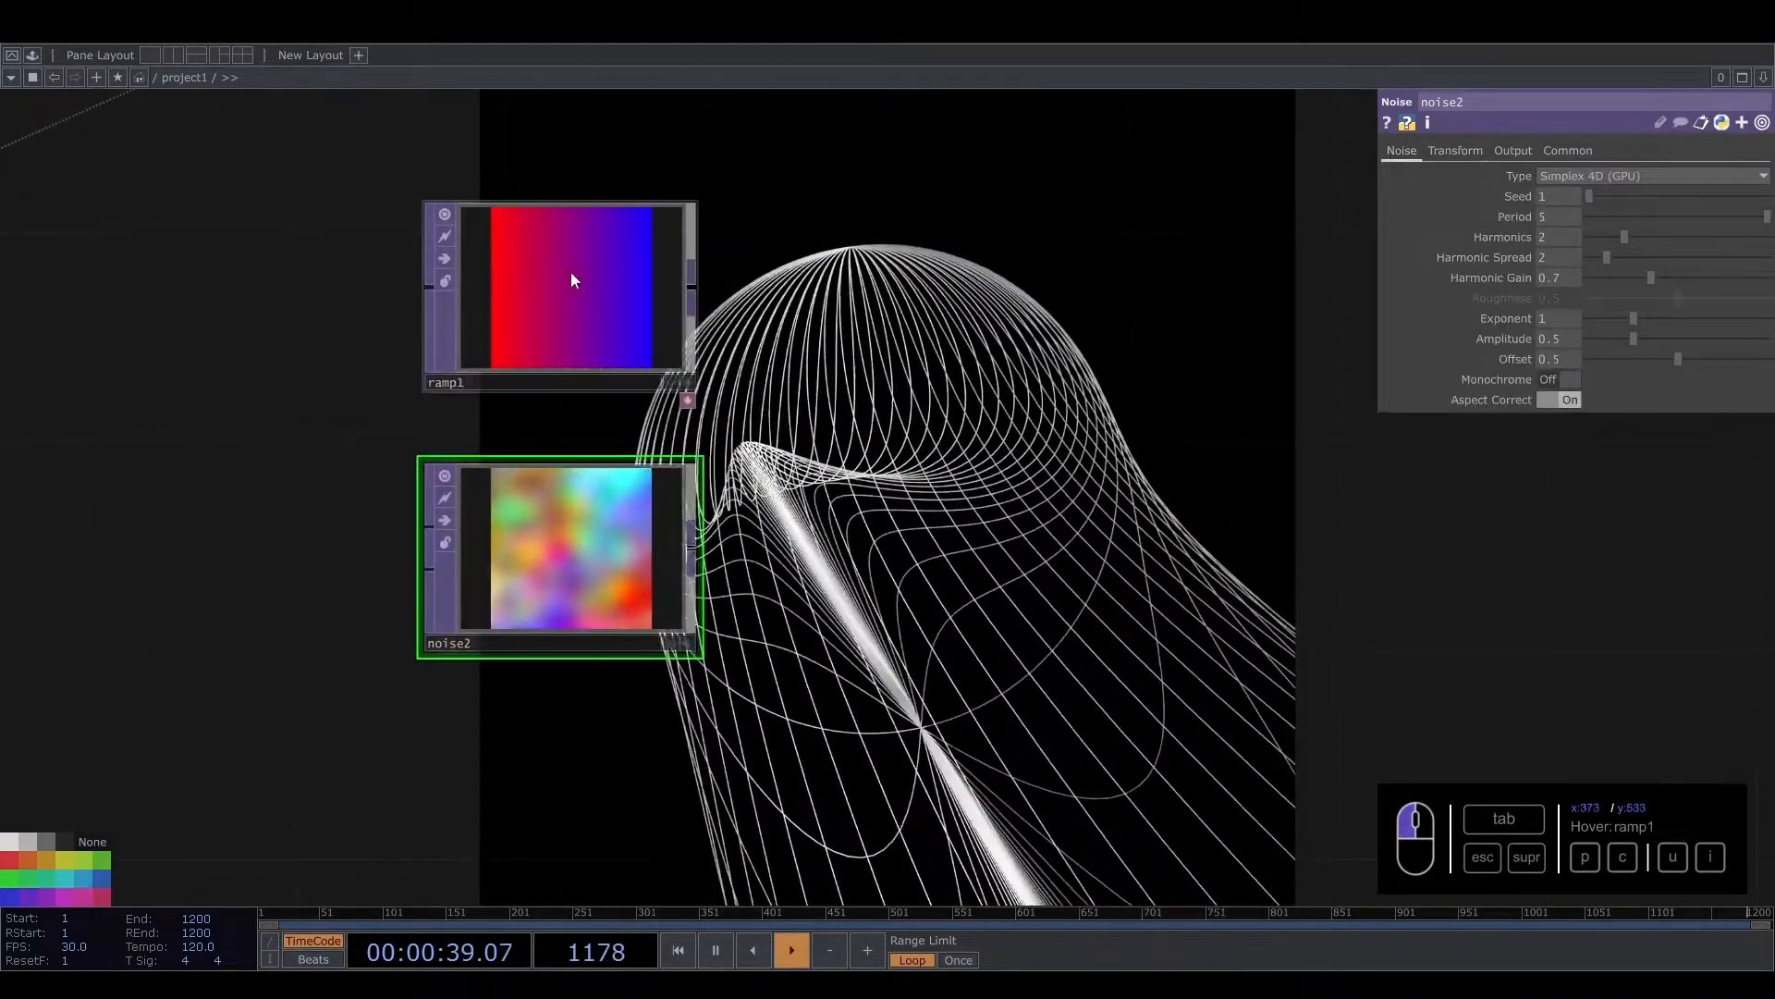
key(Tab)
text(c)
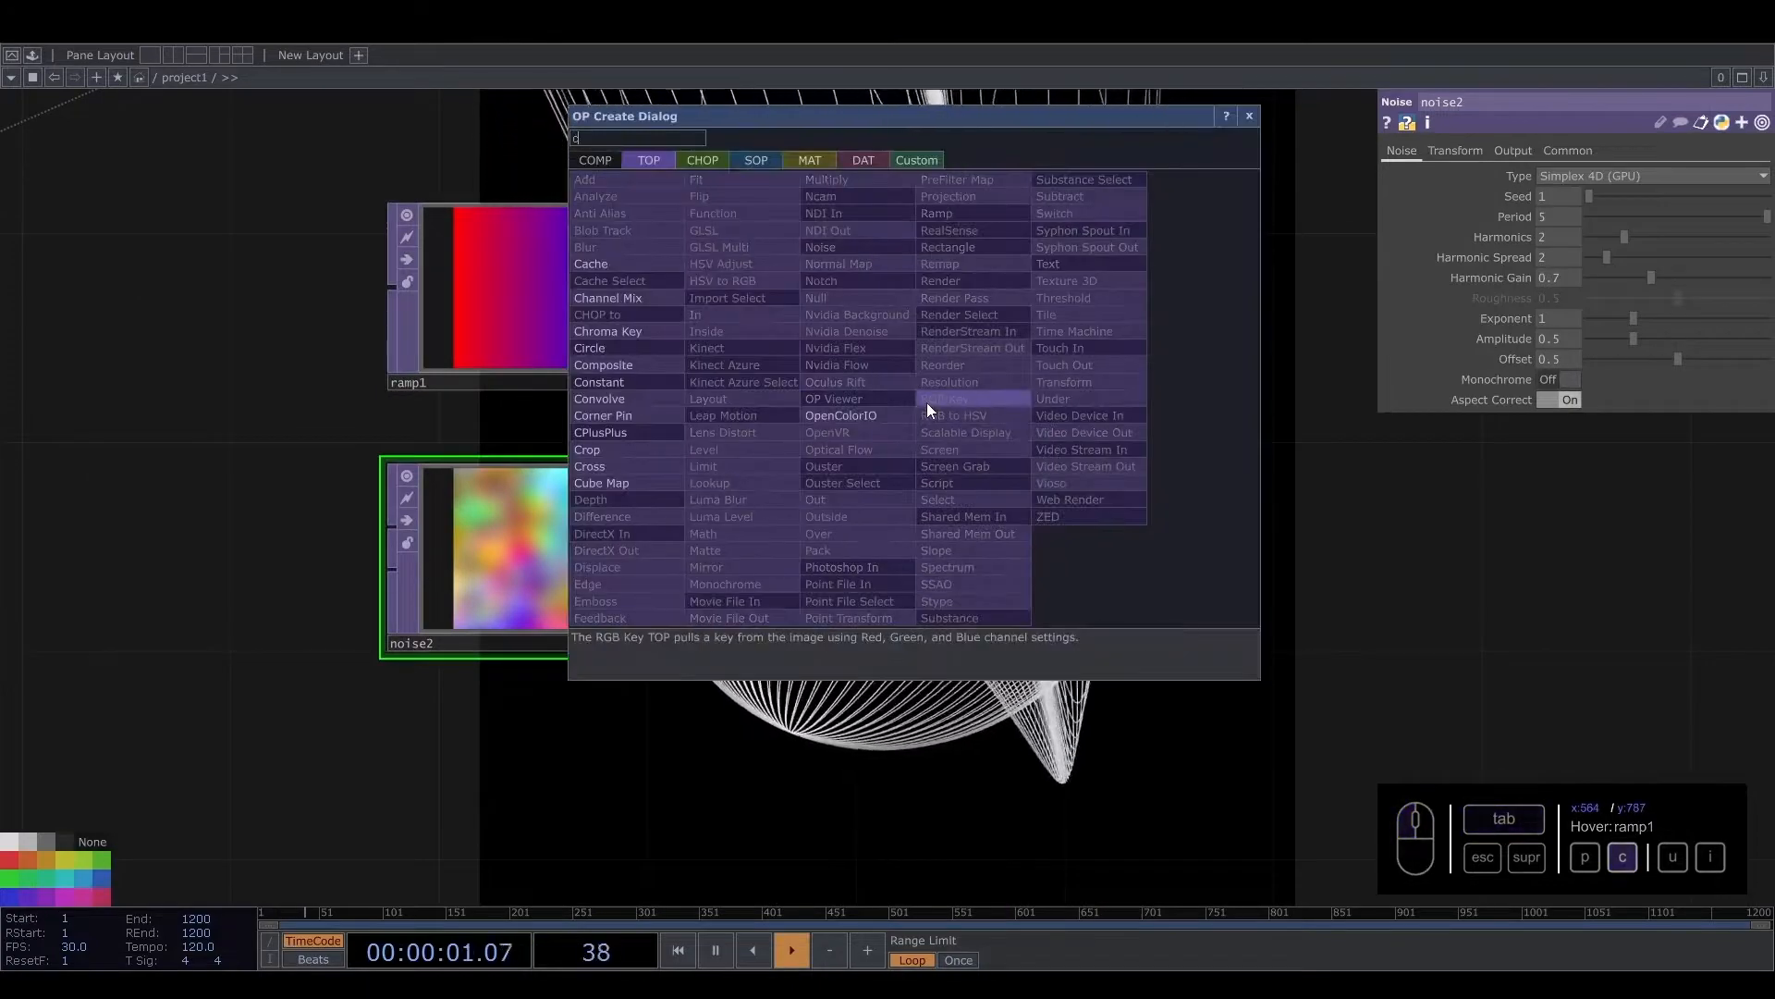
click(653, 381)
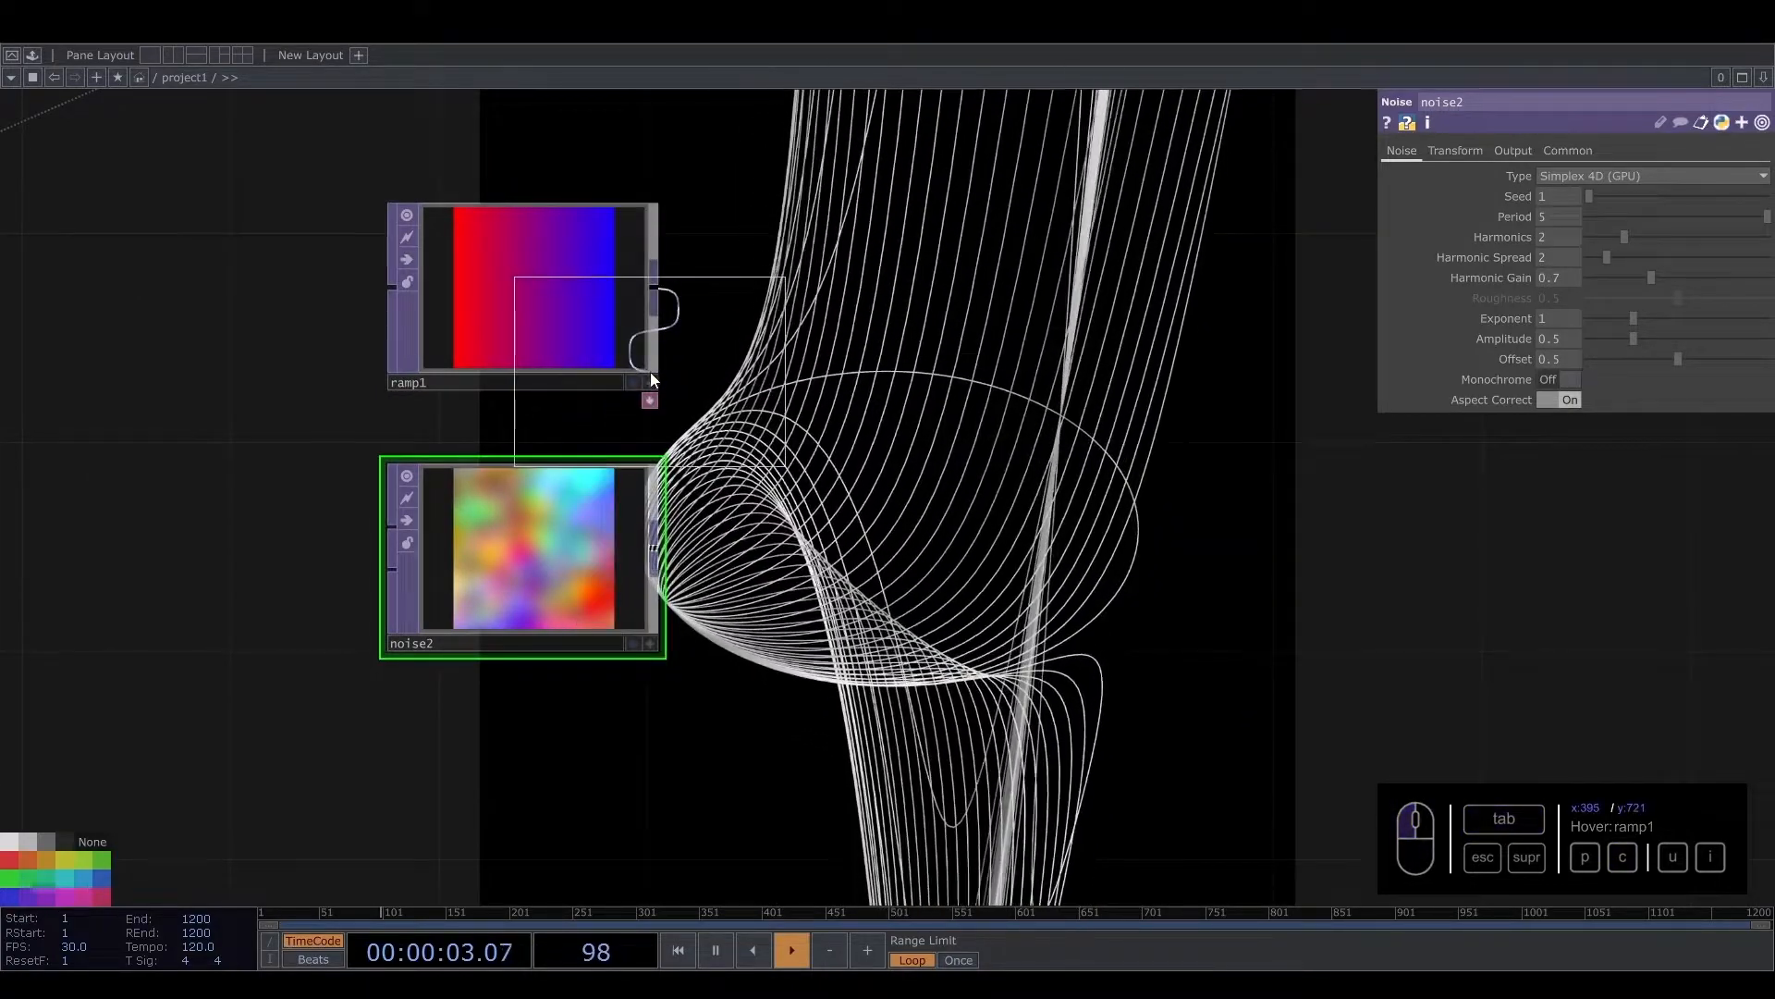
click(1097, 453)
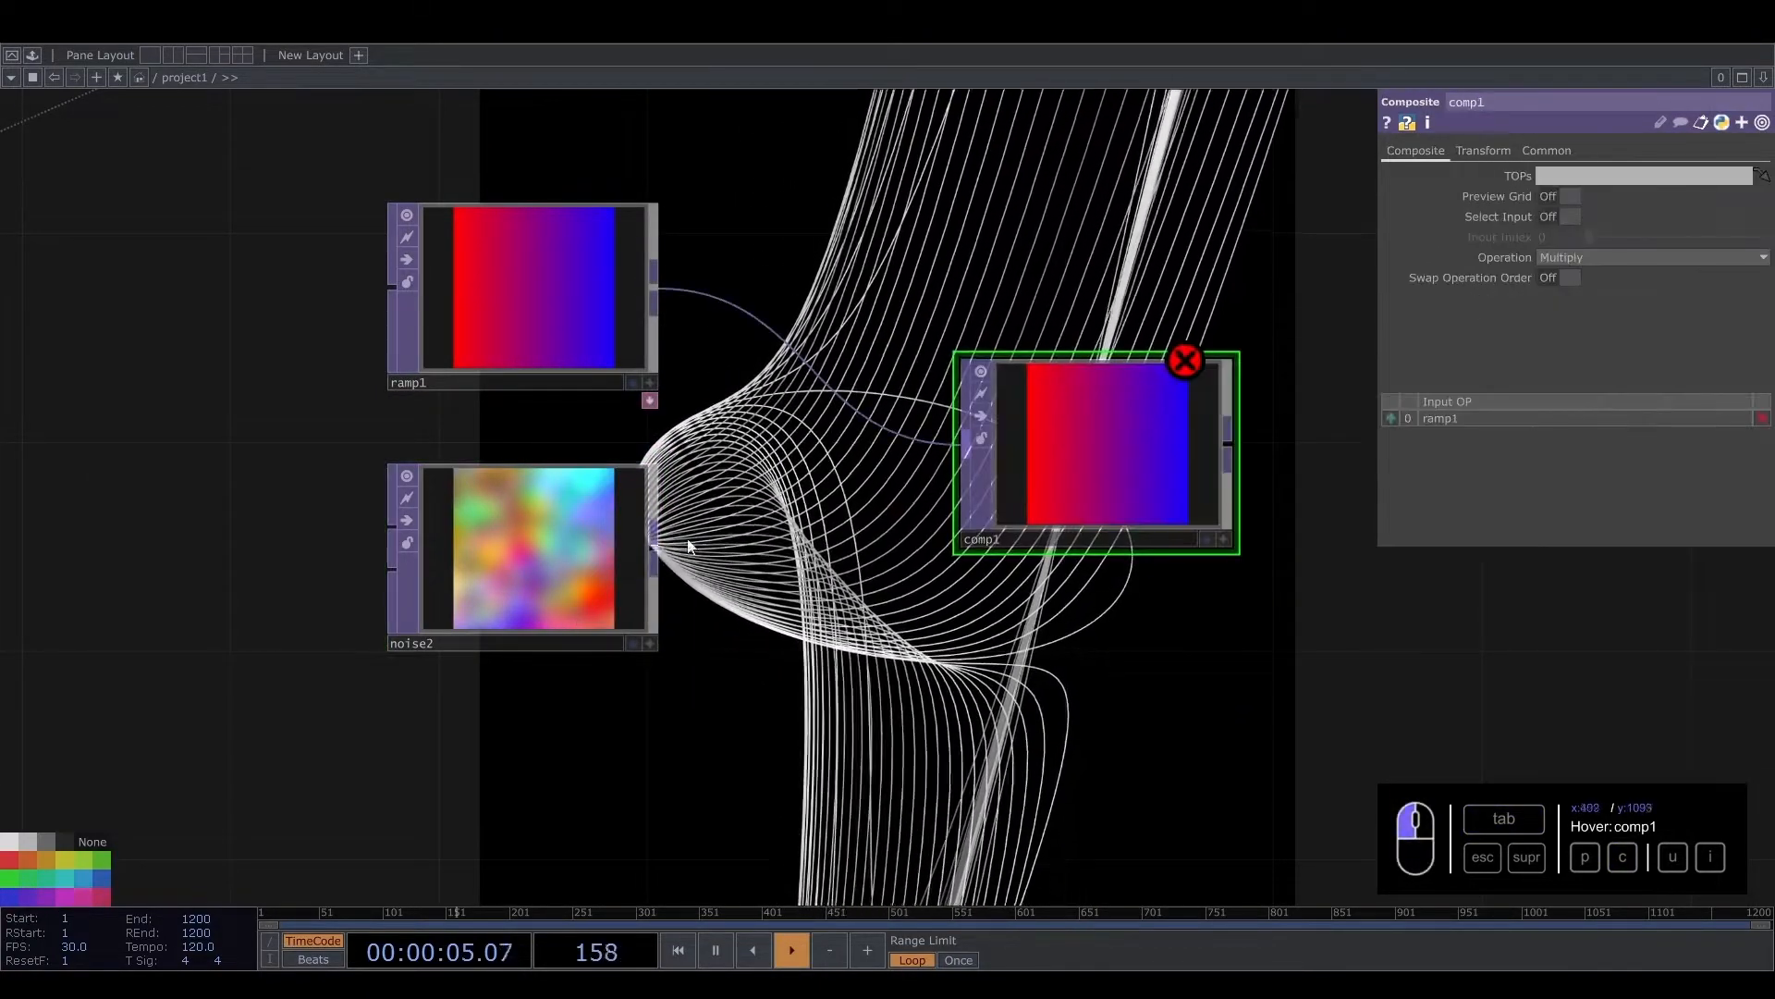
drag(689, 546, 970, 455)
click(1559, 258)
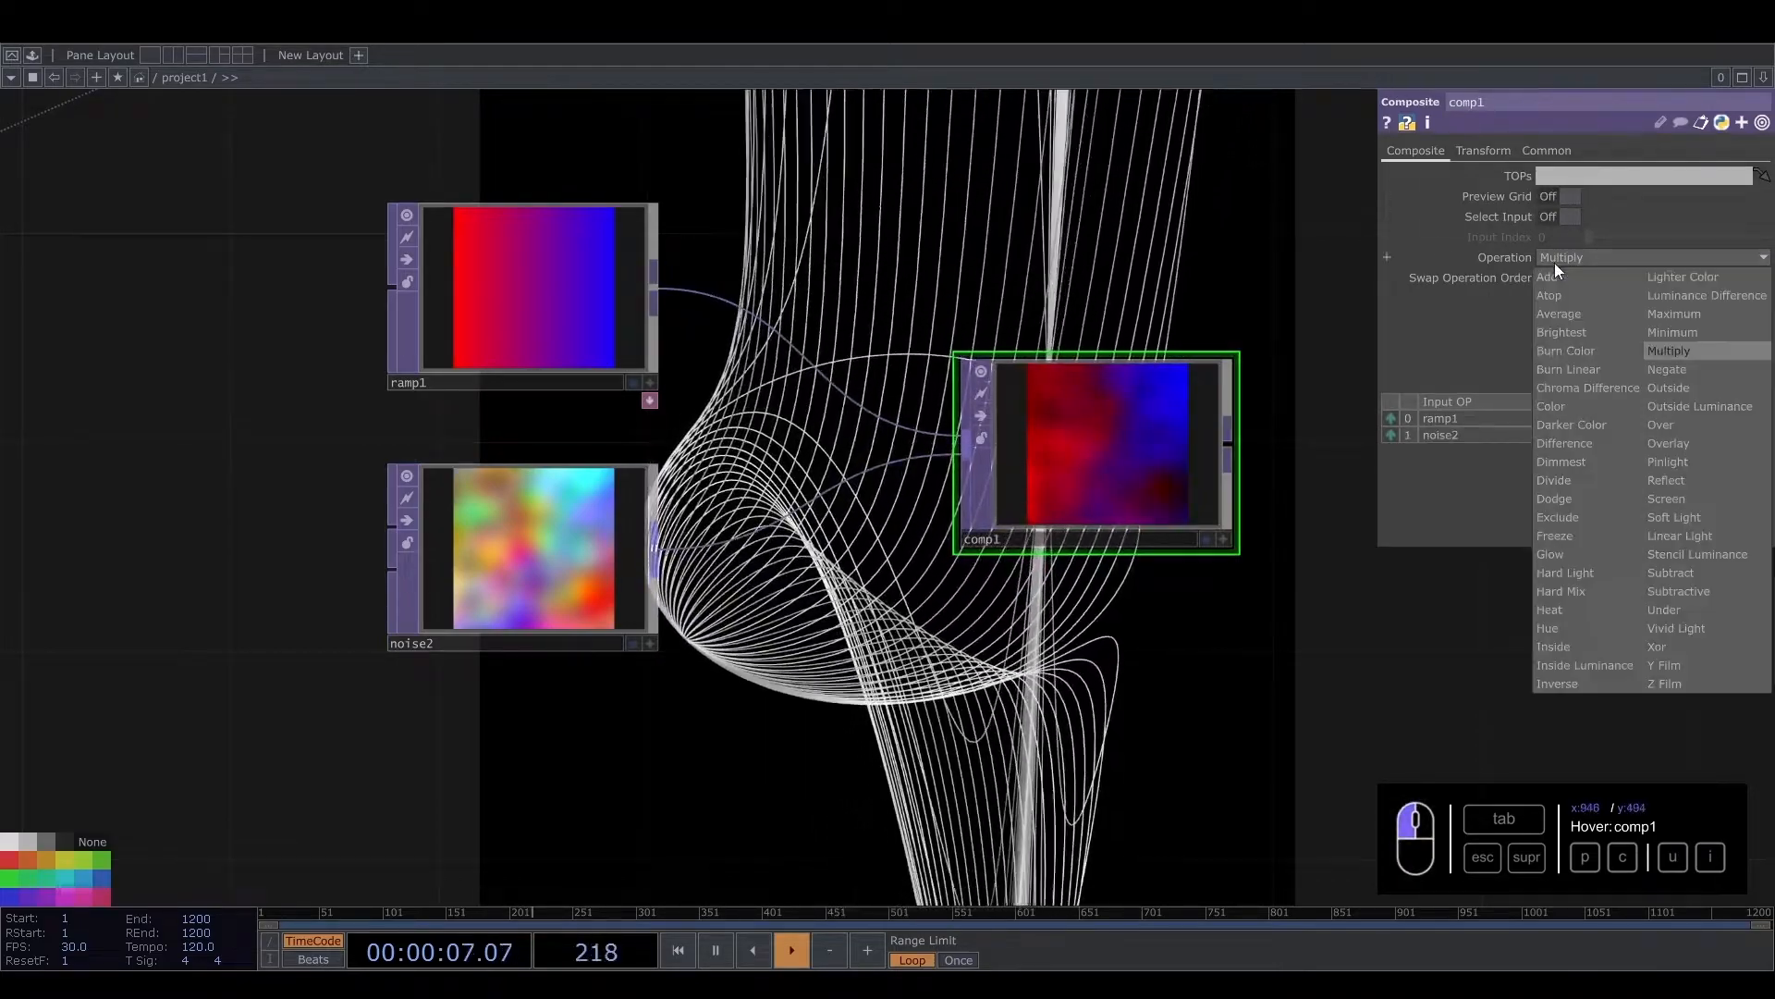
click(1561, 314)
Add a Level TOP fed by comp1's output
drag(1249, 527, 795, 448)
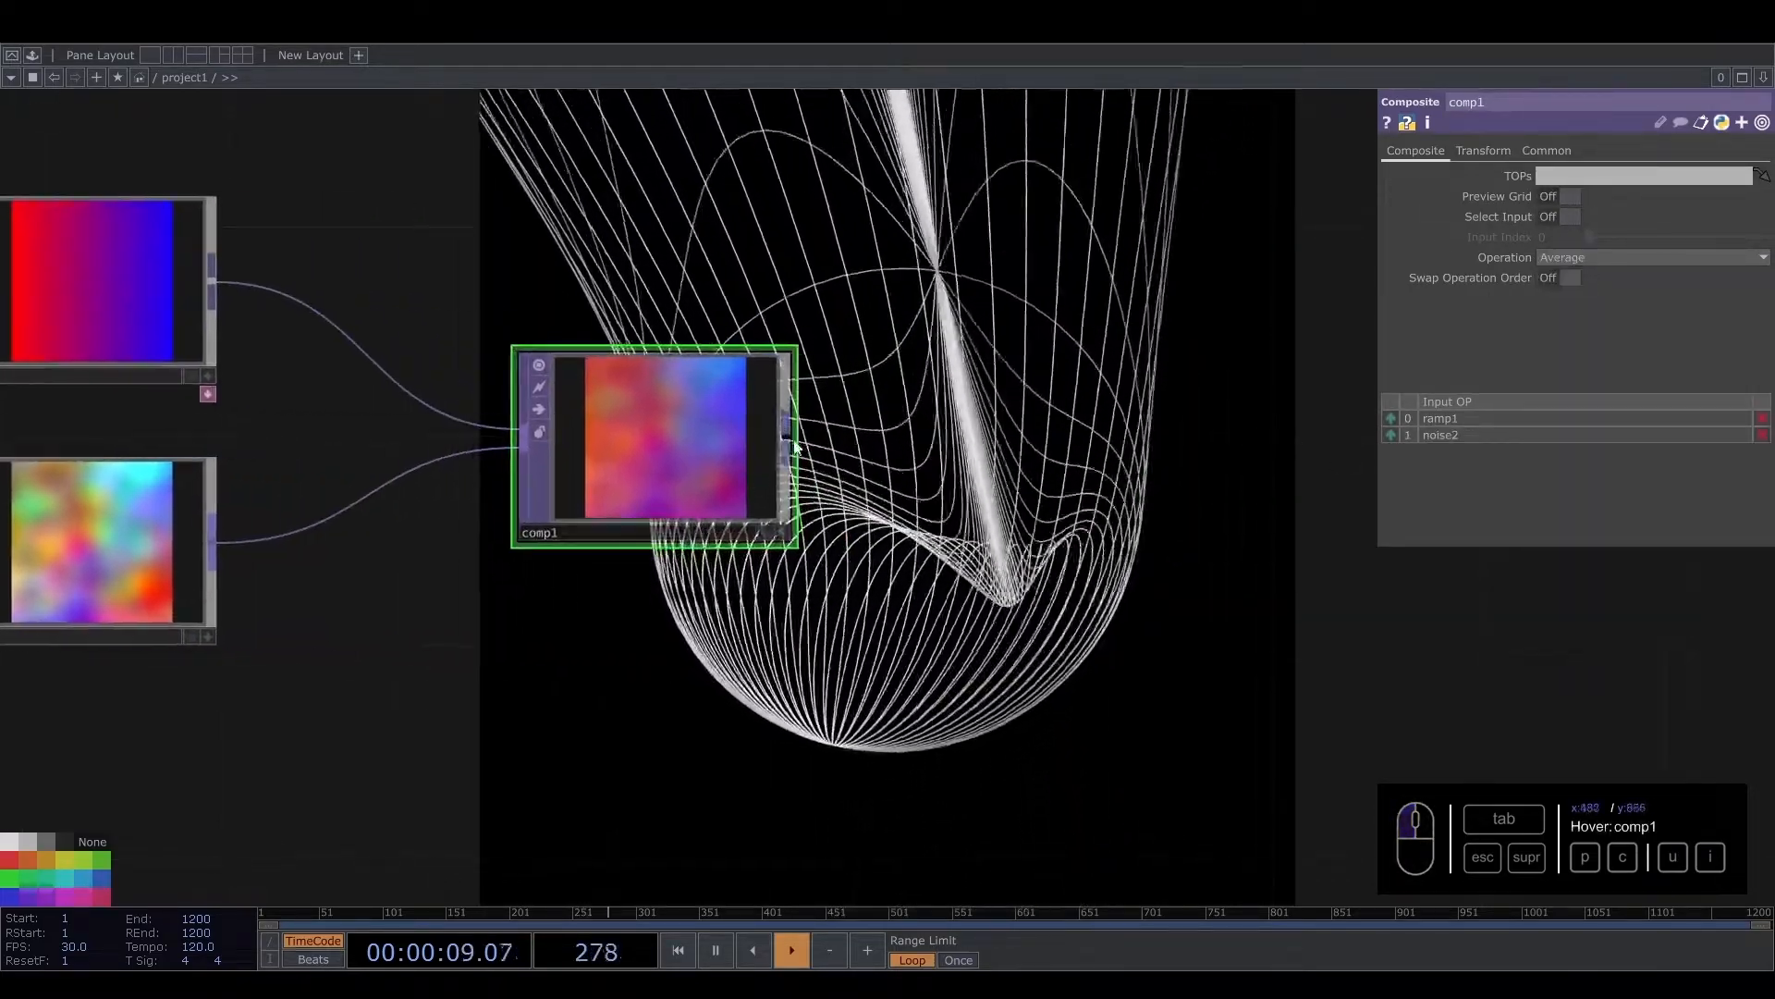
click(795, 447)
click(936, 434)
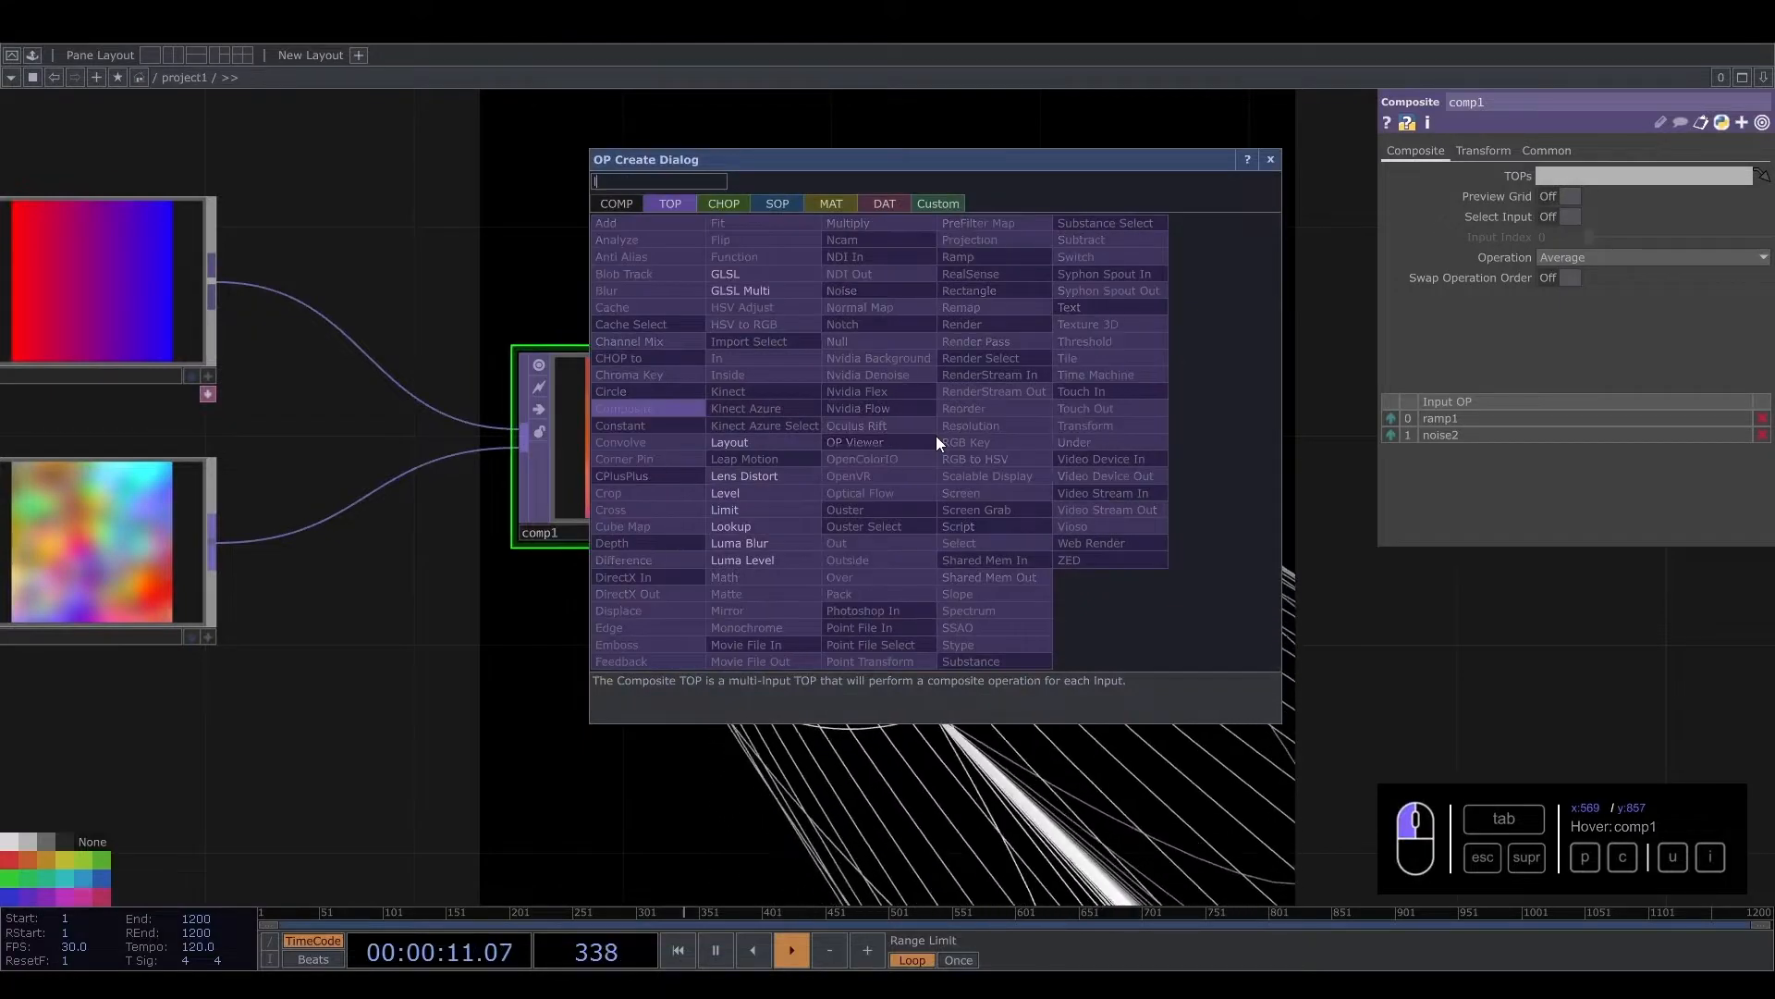
click(746, 493)
click(1020, 446)
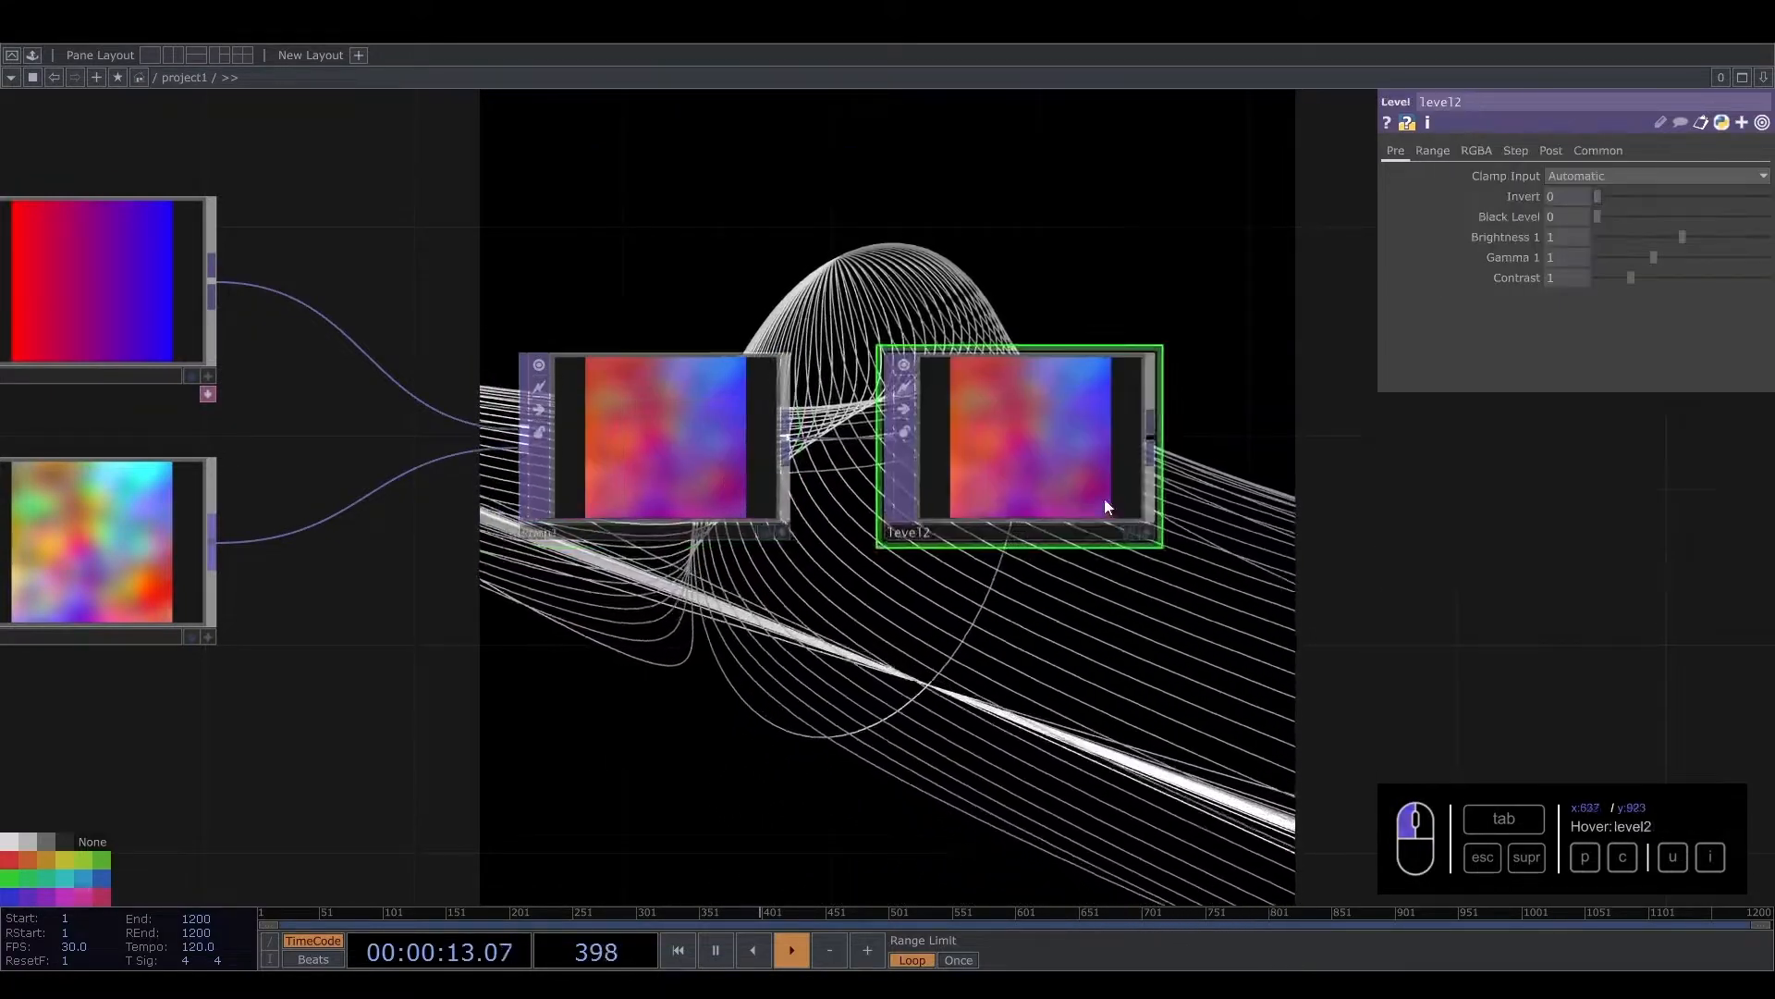
Add a Null TOP after level2 to end the ramp and noise chain
drag(1228, 439, 1134, 497)
key(Tab)
text(n)
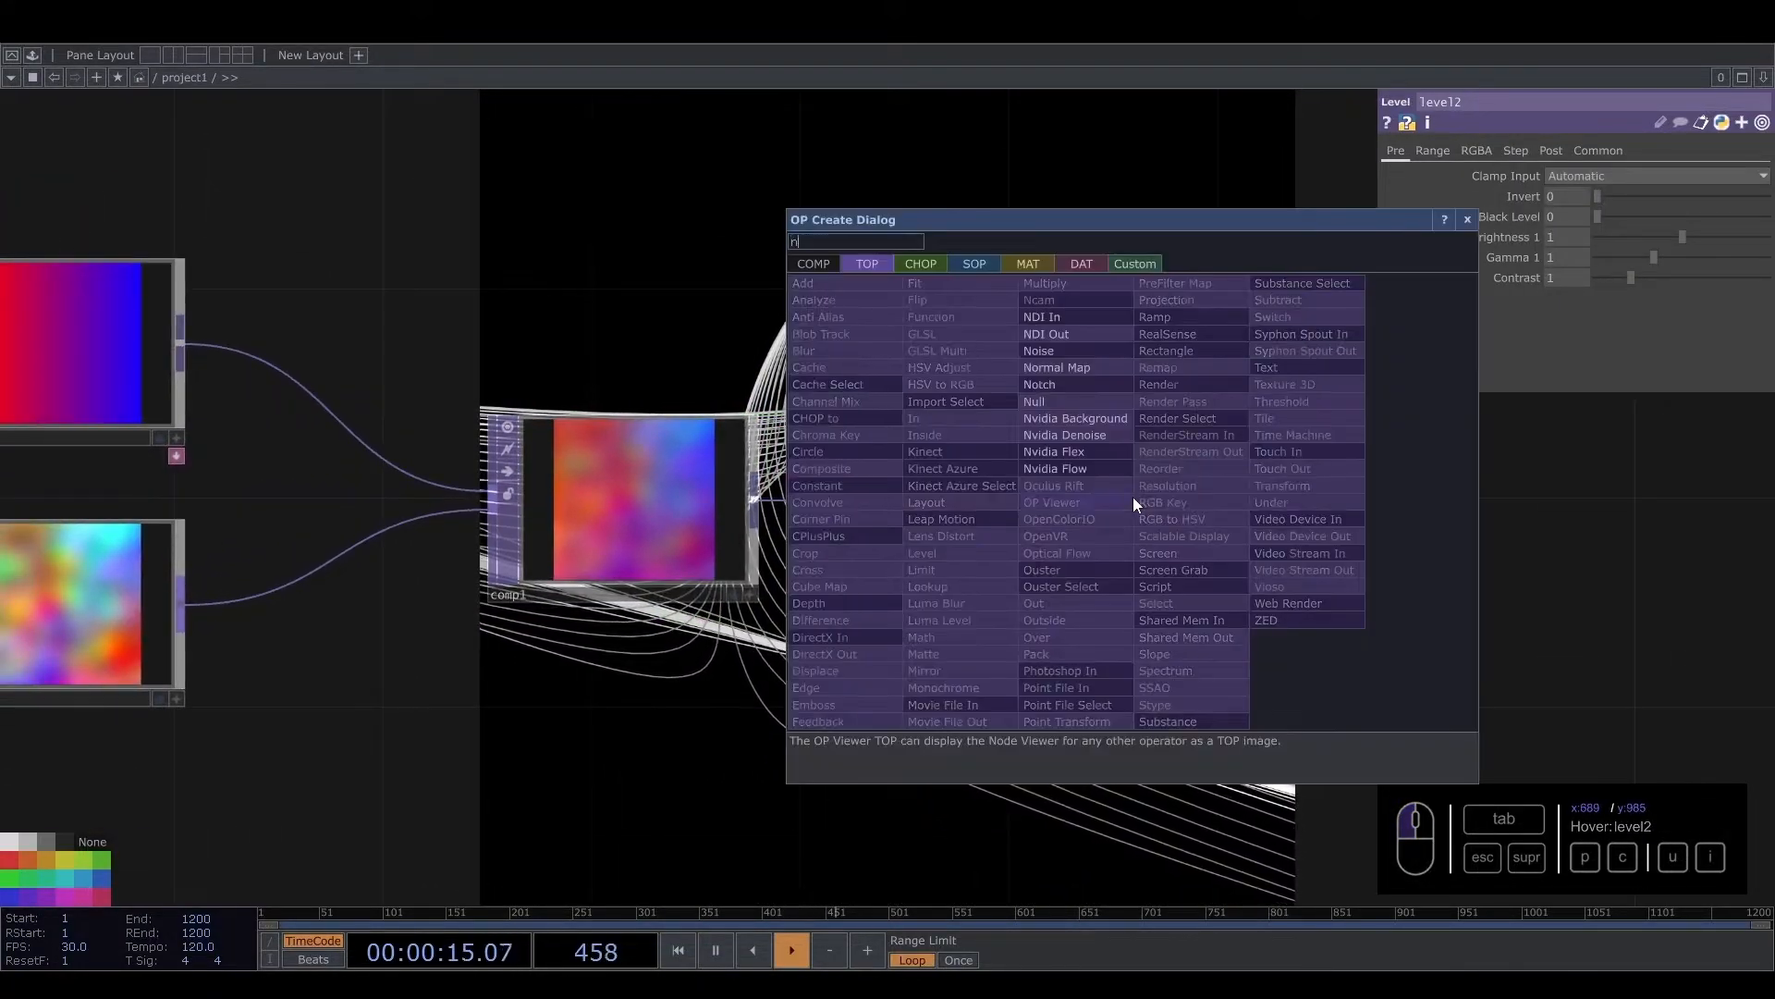
click(1034, 401)
click(1289, 503)
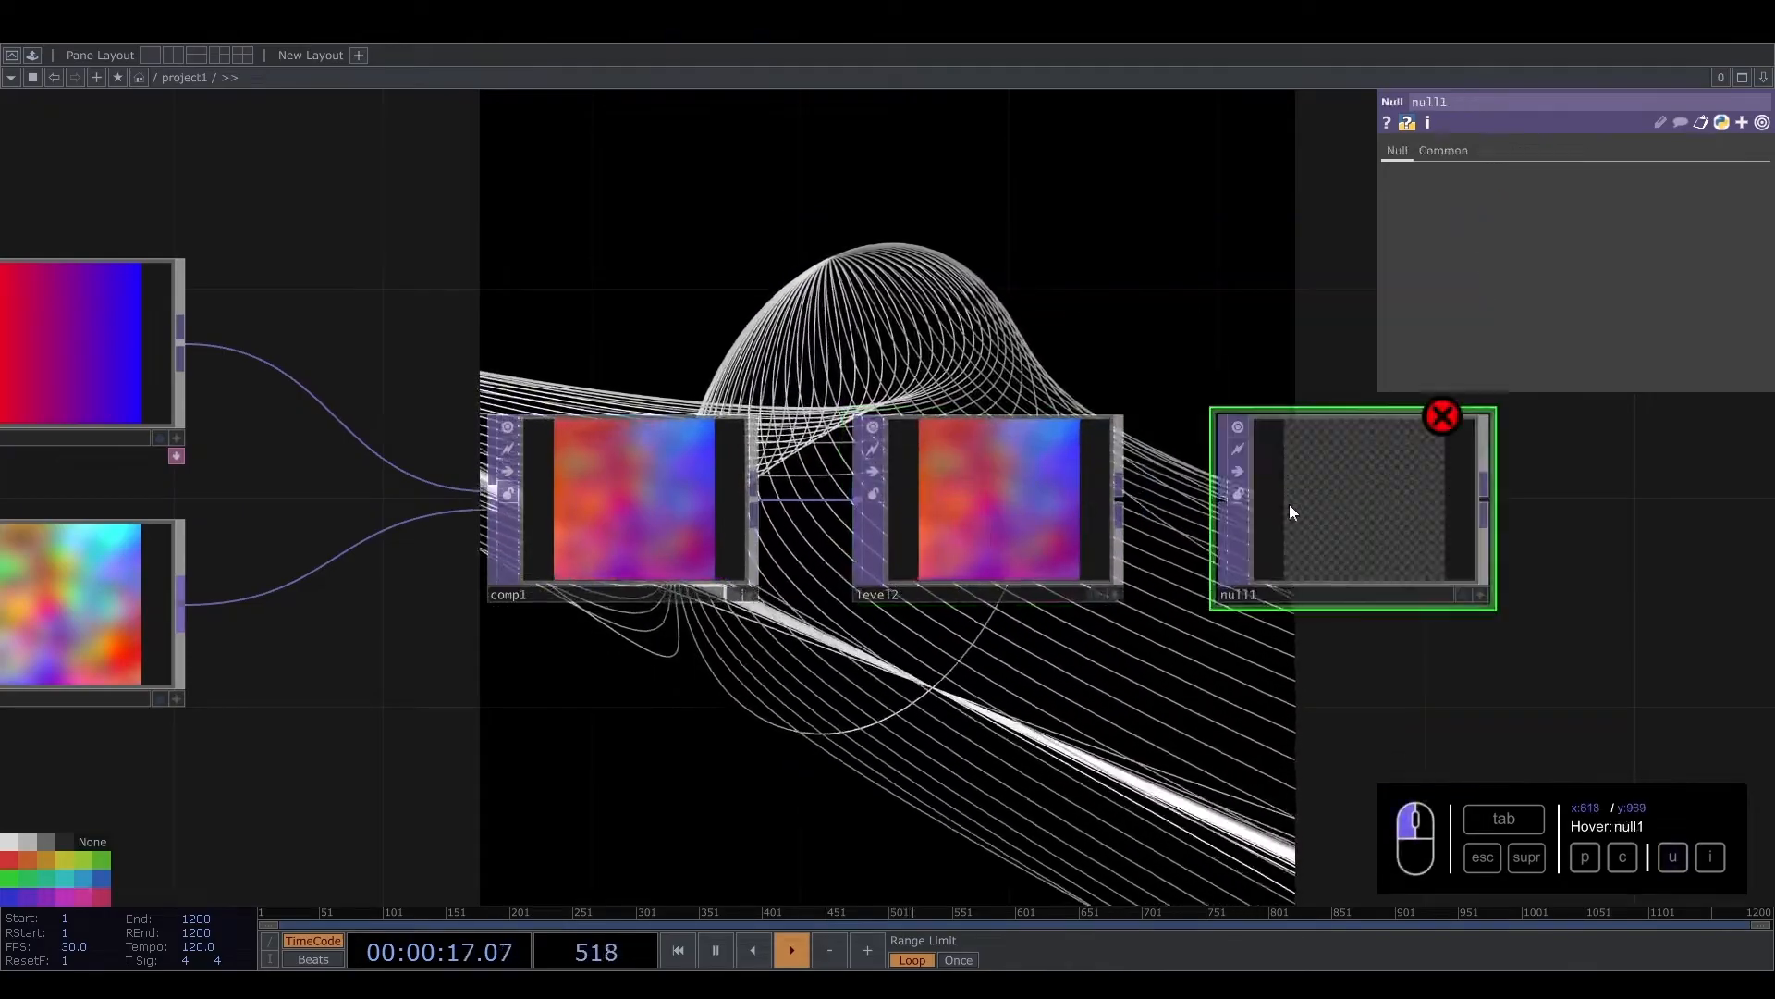
Connect level2's output to null1, and colour the null1 and merge1 nodes crimson
click(1120, 499)
click(1227, 500)
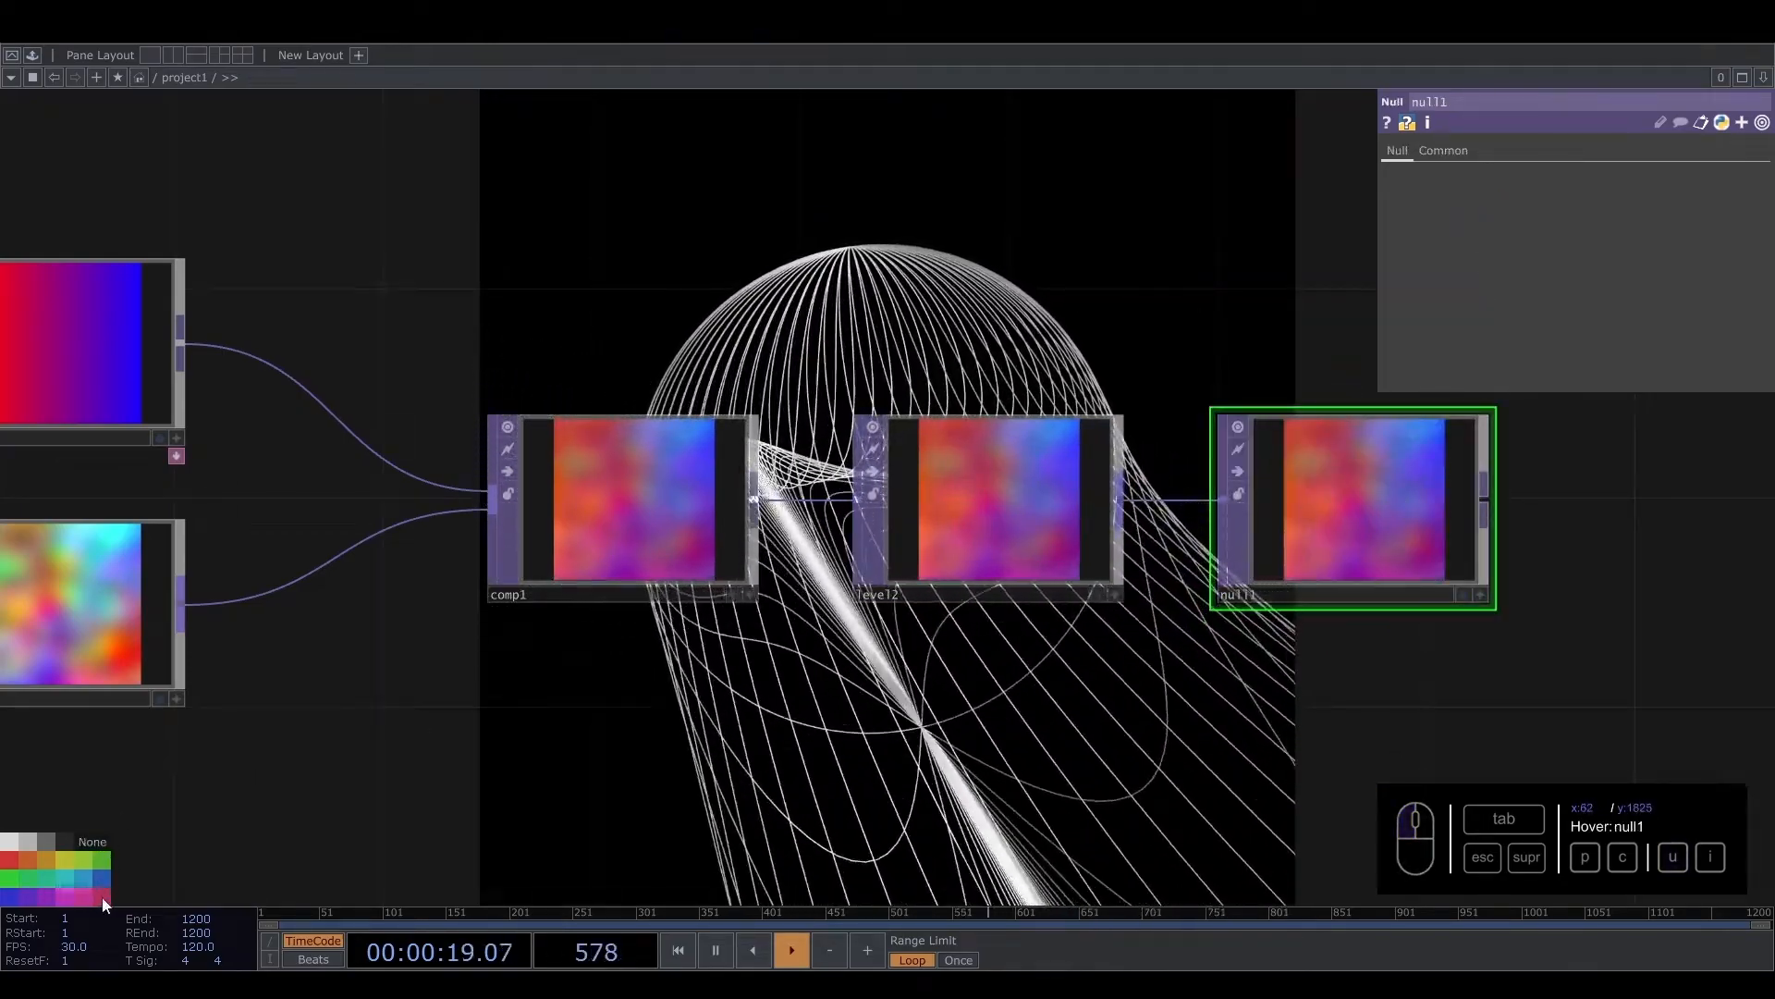
click(104, 895)
scroll(451, 695, down, 5)
drag(626, 491, 1057, 452)
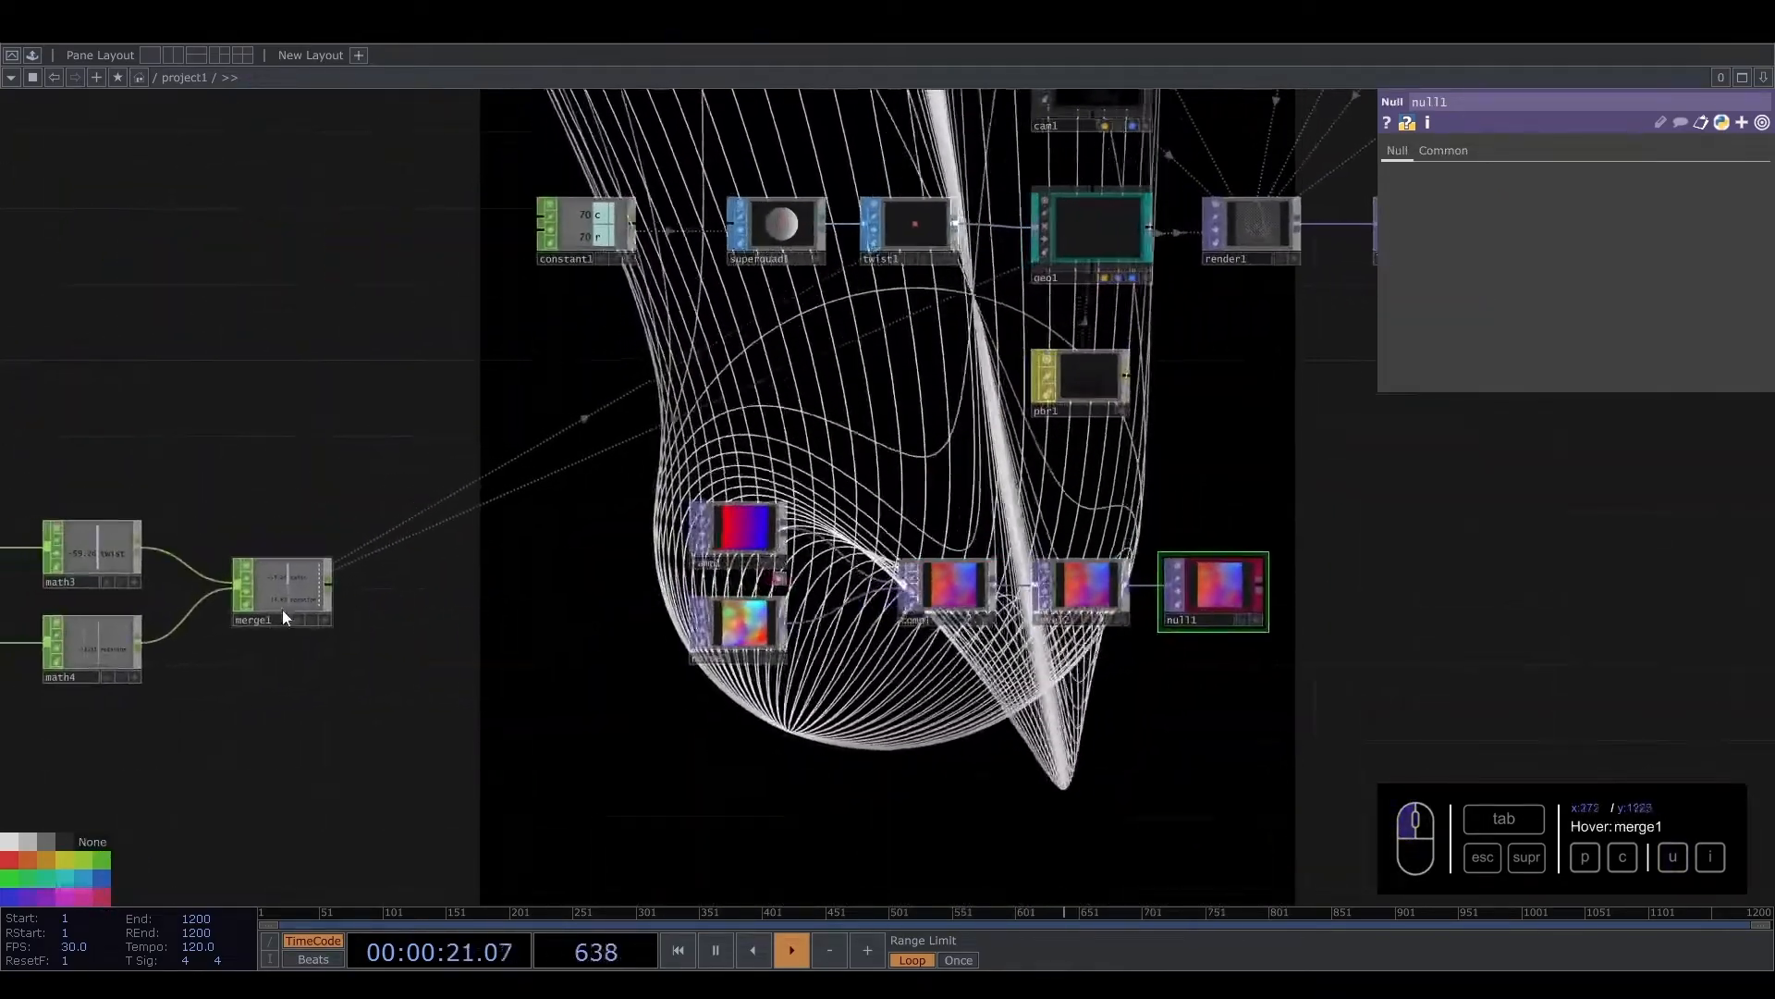
click(282, 612)
click(100, 893)
Assign null1 as pbr1's Base Color Map and line null1 up with level2
drag(480, 731, 139, 745)
click(751, 385)
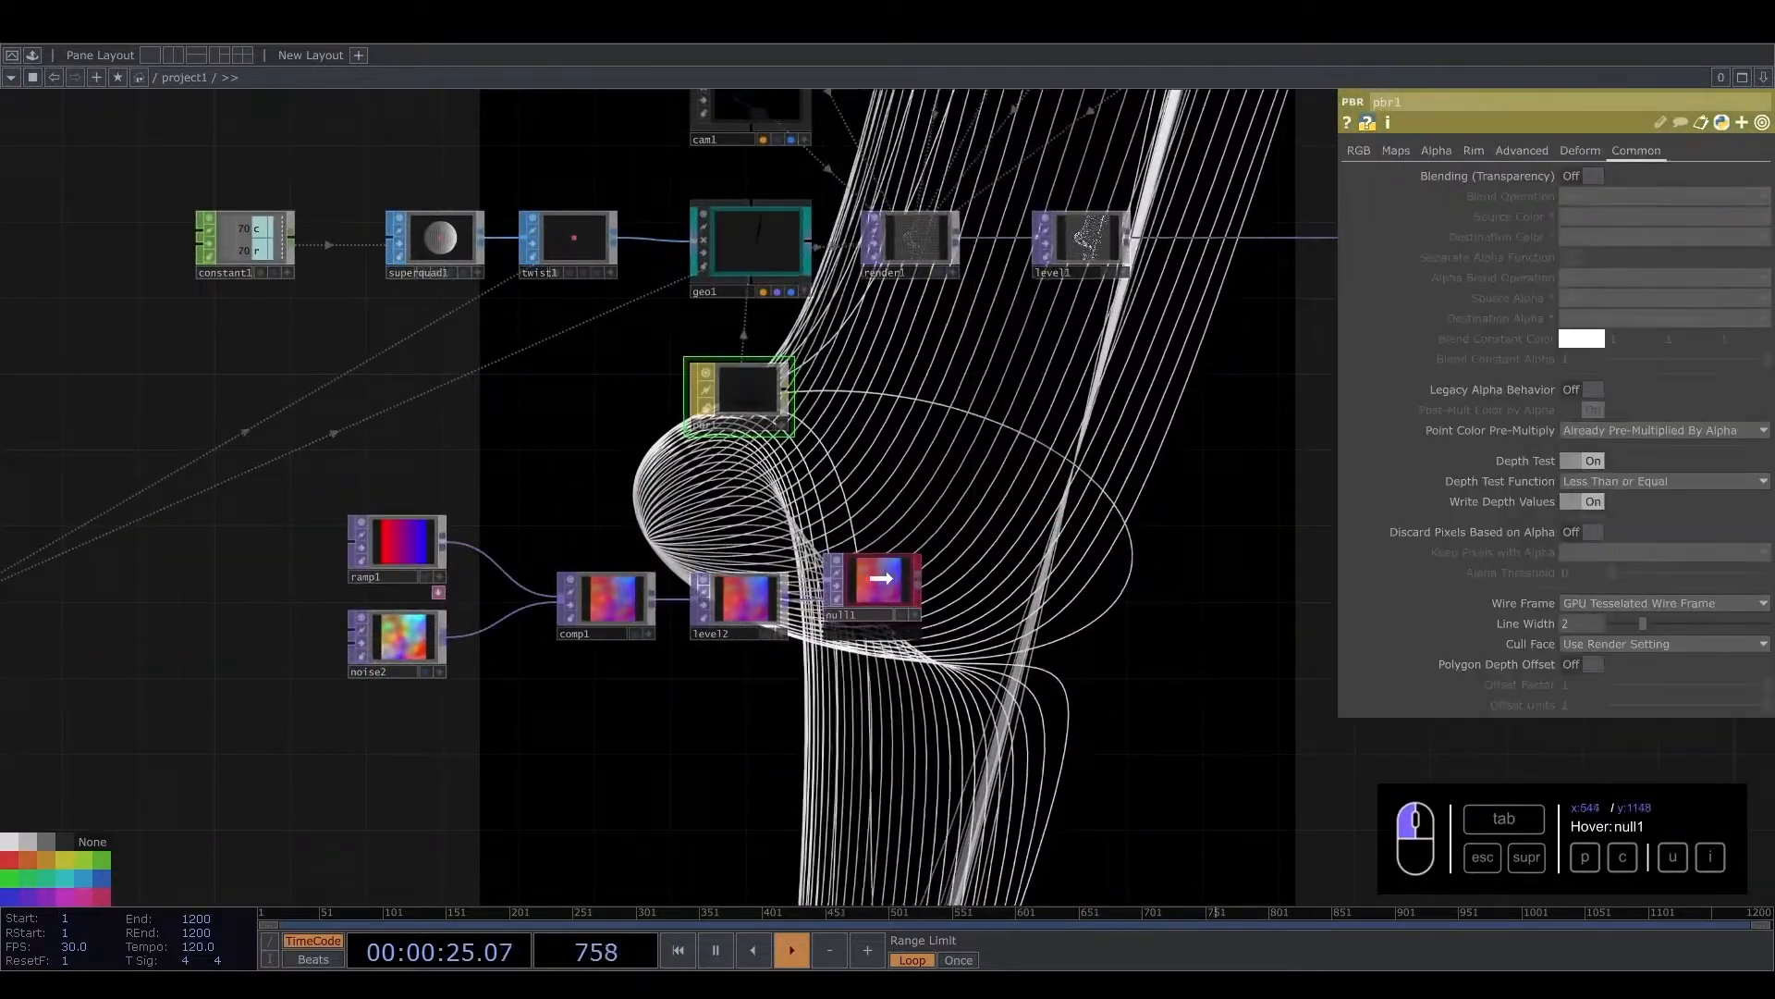
click(1395, 150)
drag(916, 588, 1528, 198)
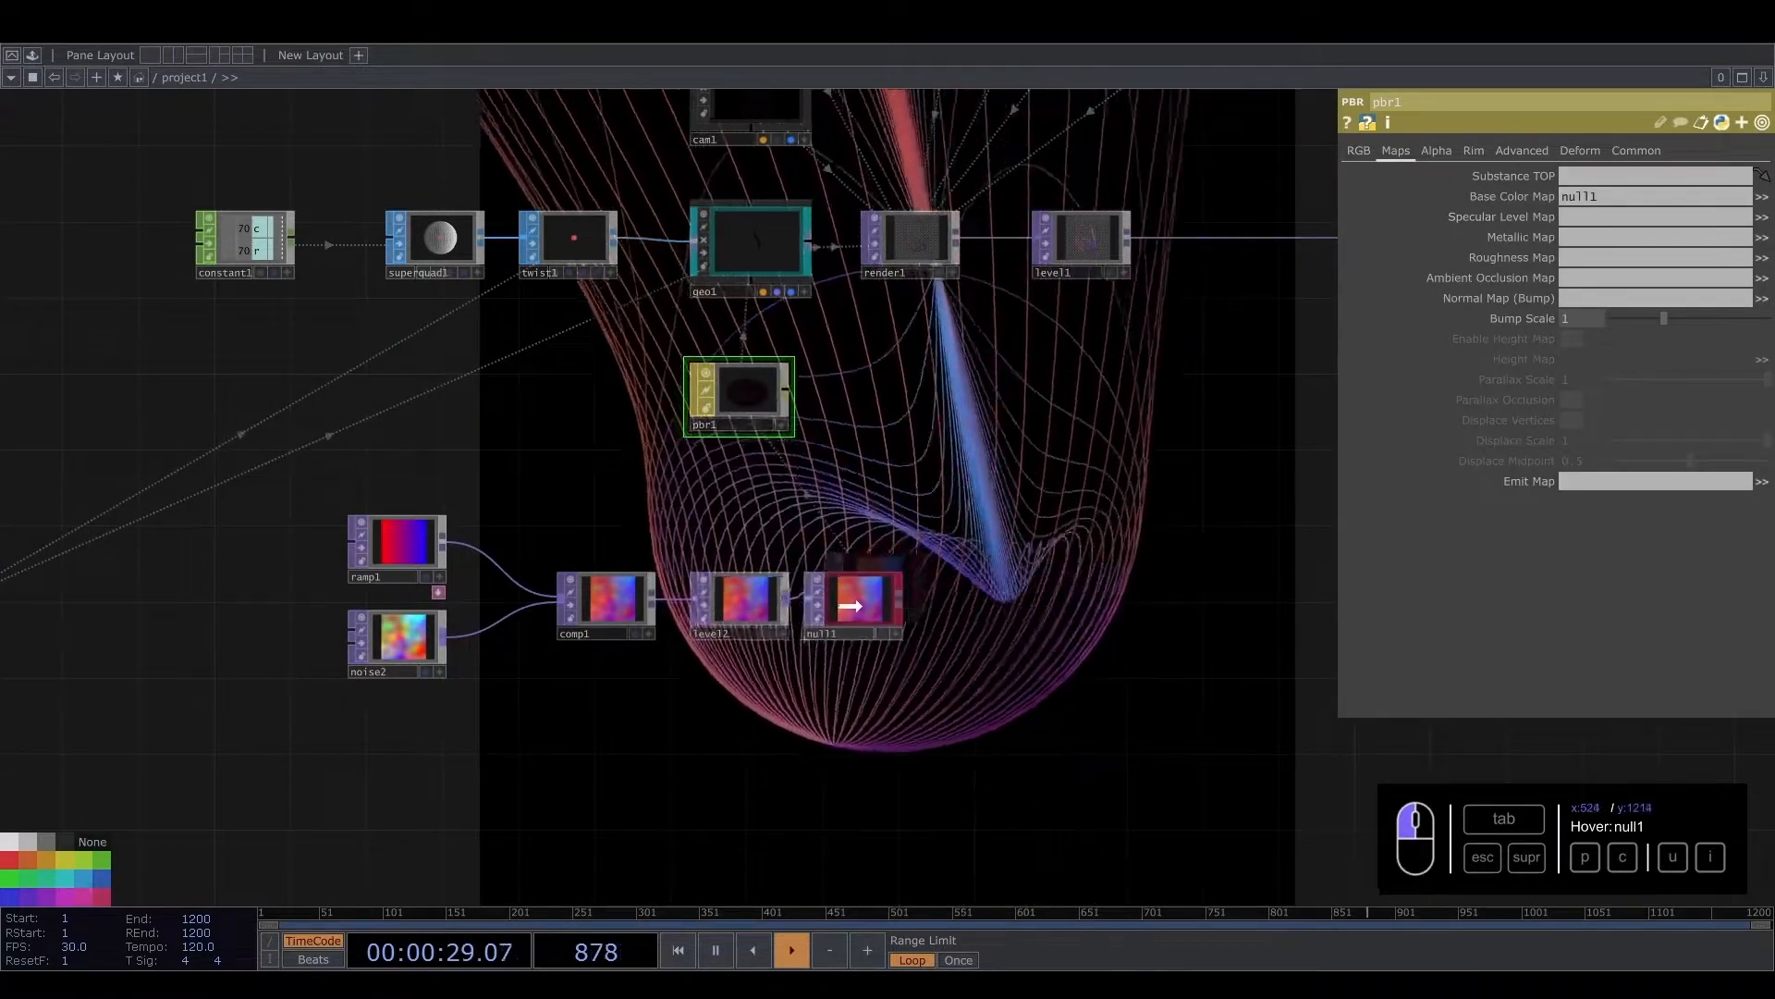
drag(850, 606, 867, 607)
Move transform1 and out1 together away from level1 to make room for effect nodes
drag(997, 474, 1164, 399)
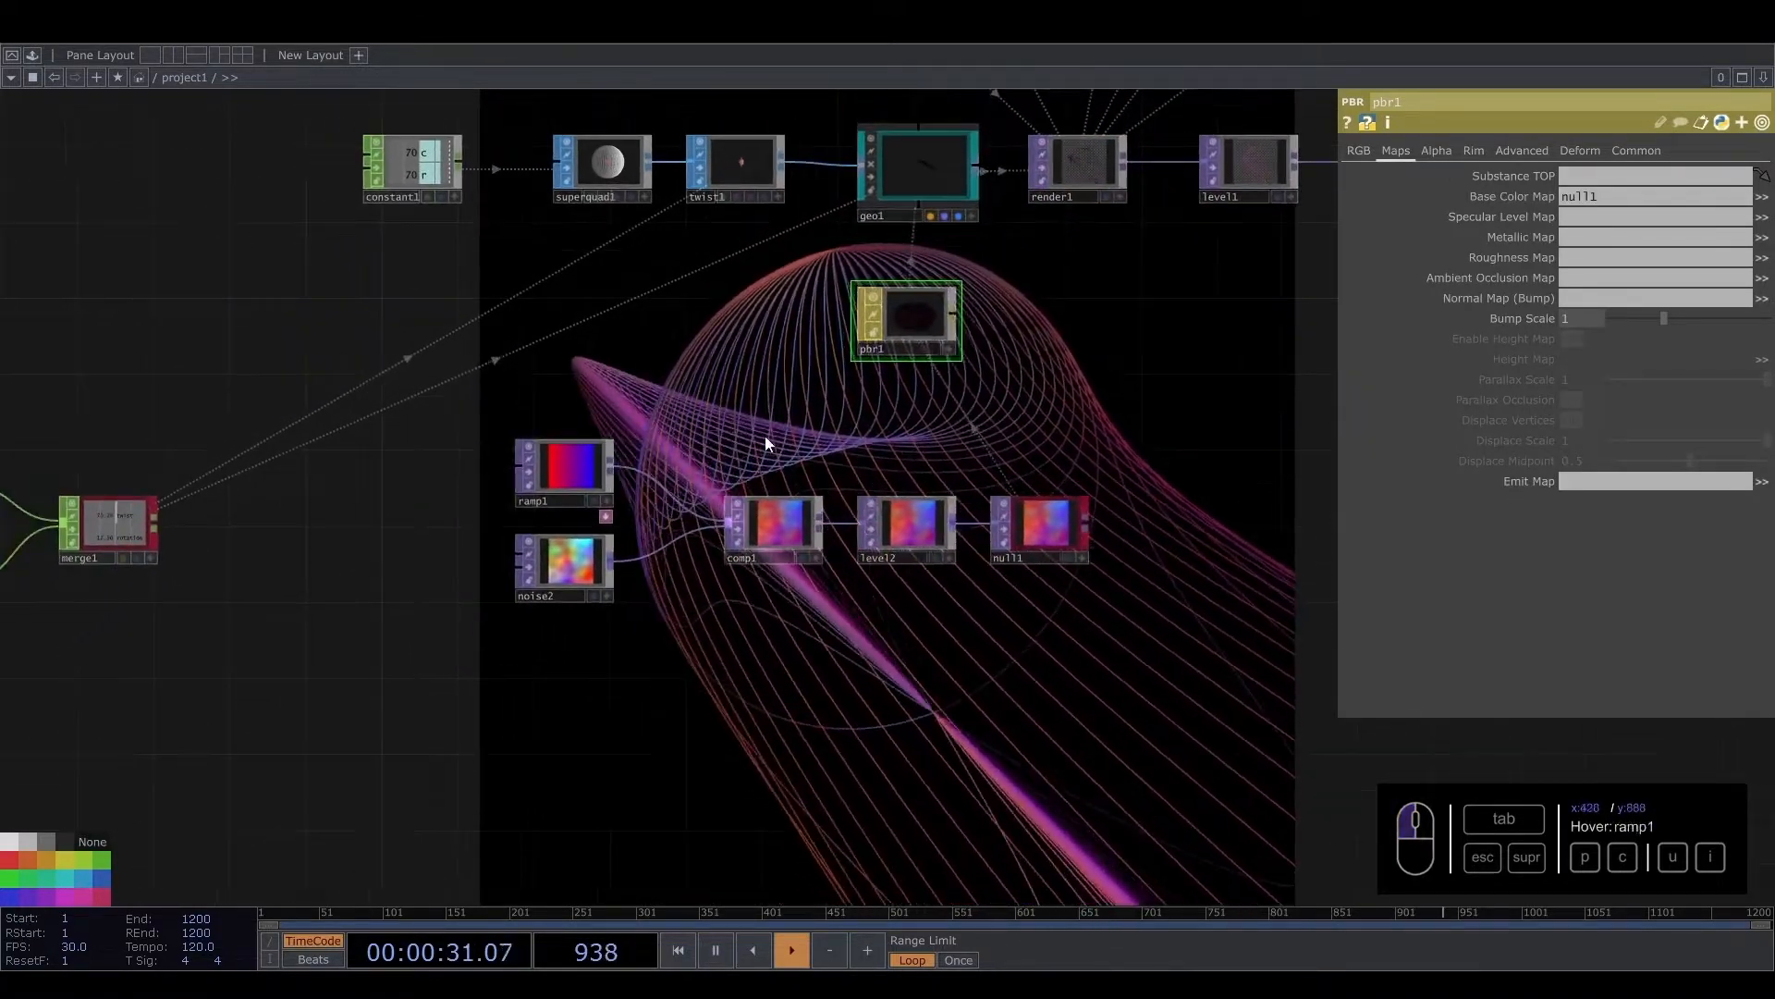
drag(1002, 445, 756, 474)
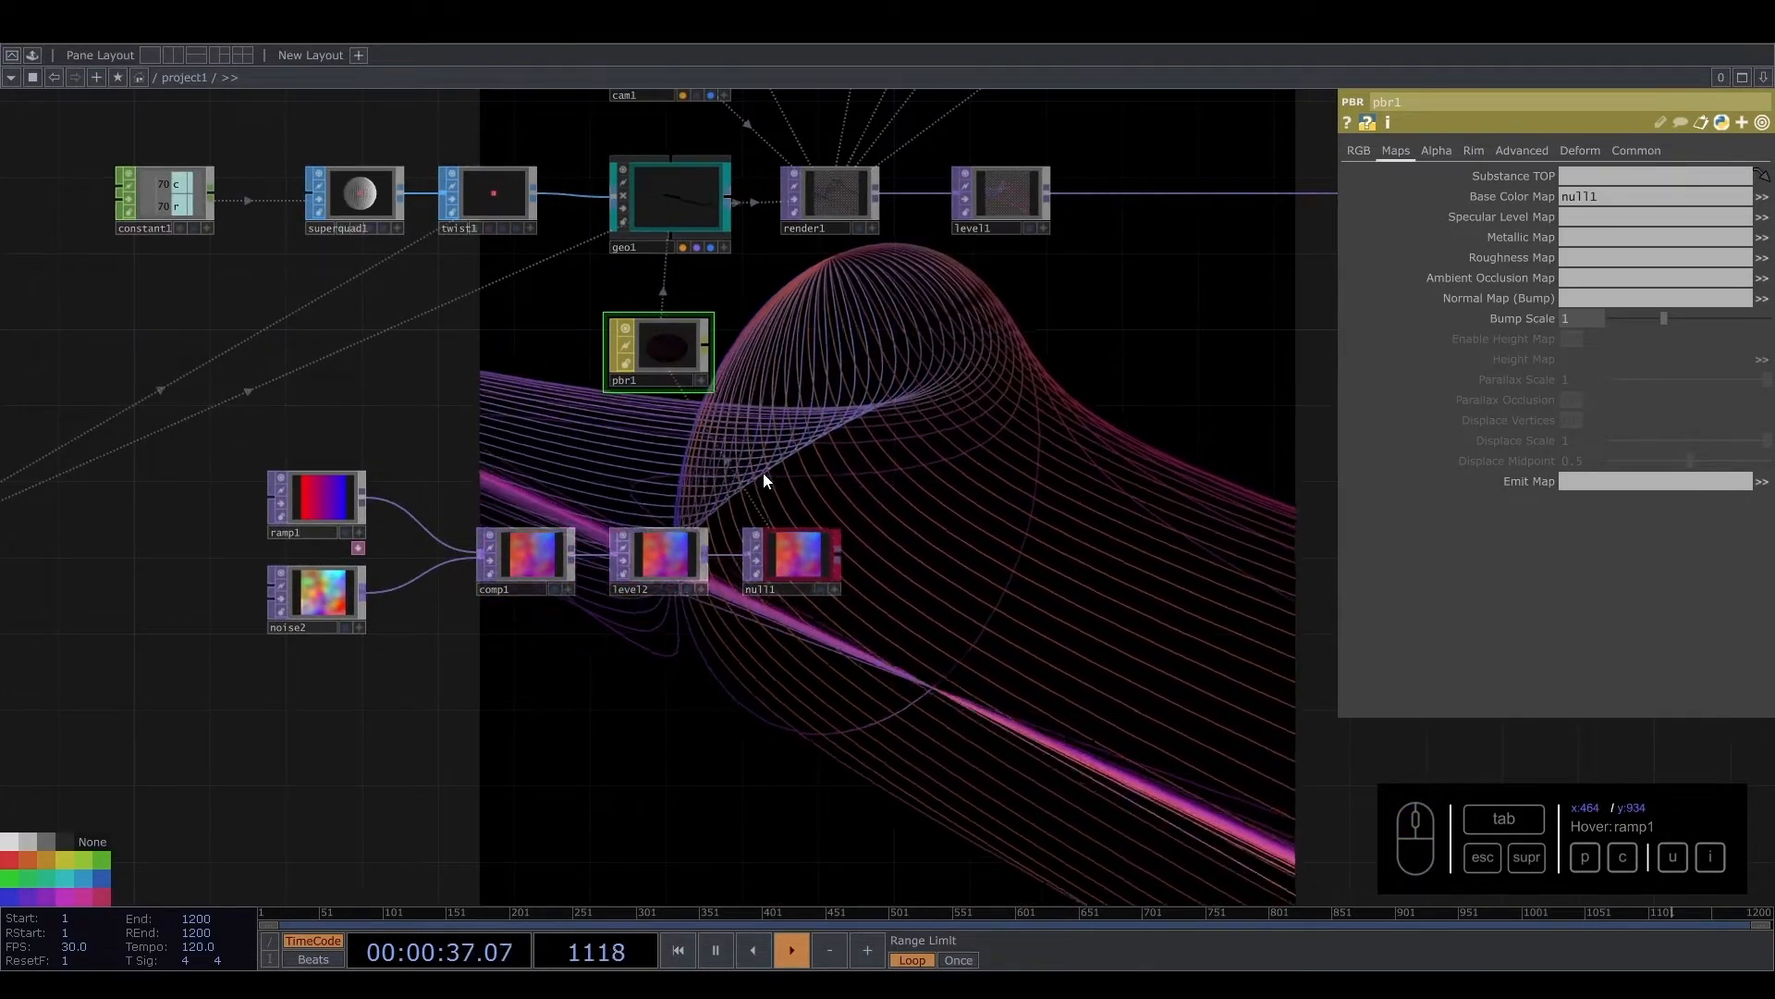
drag(1054, 366, 753, 471)
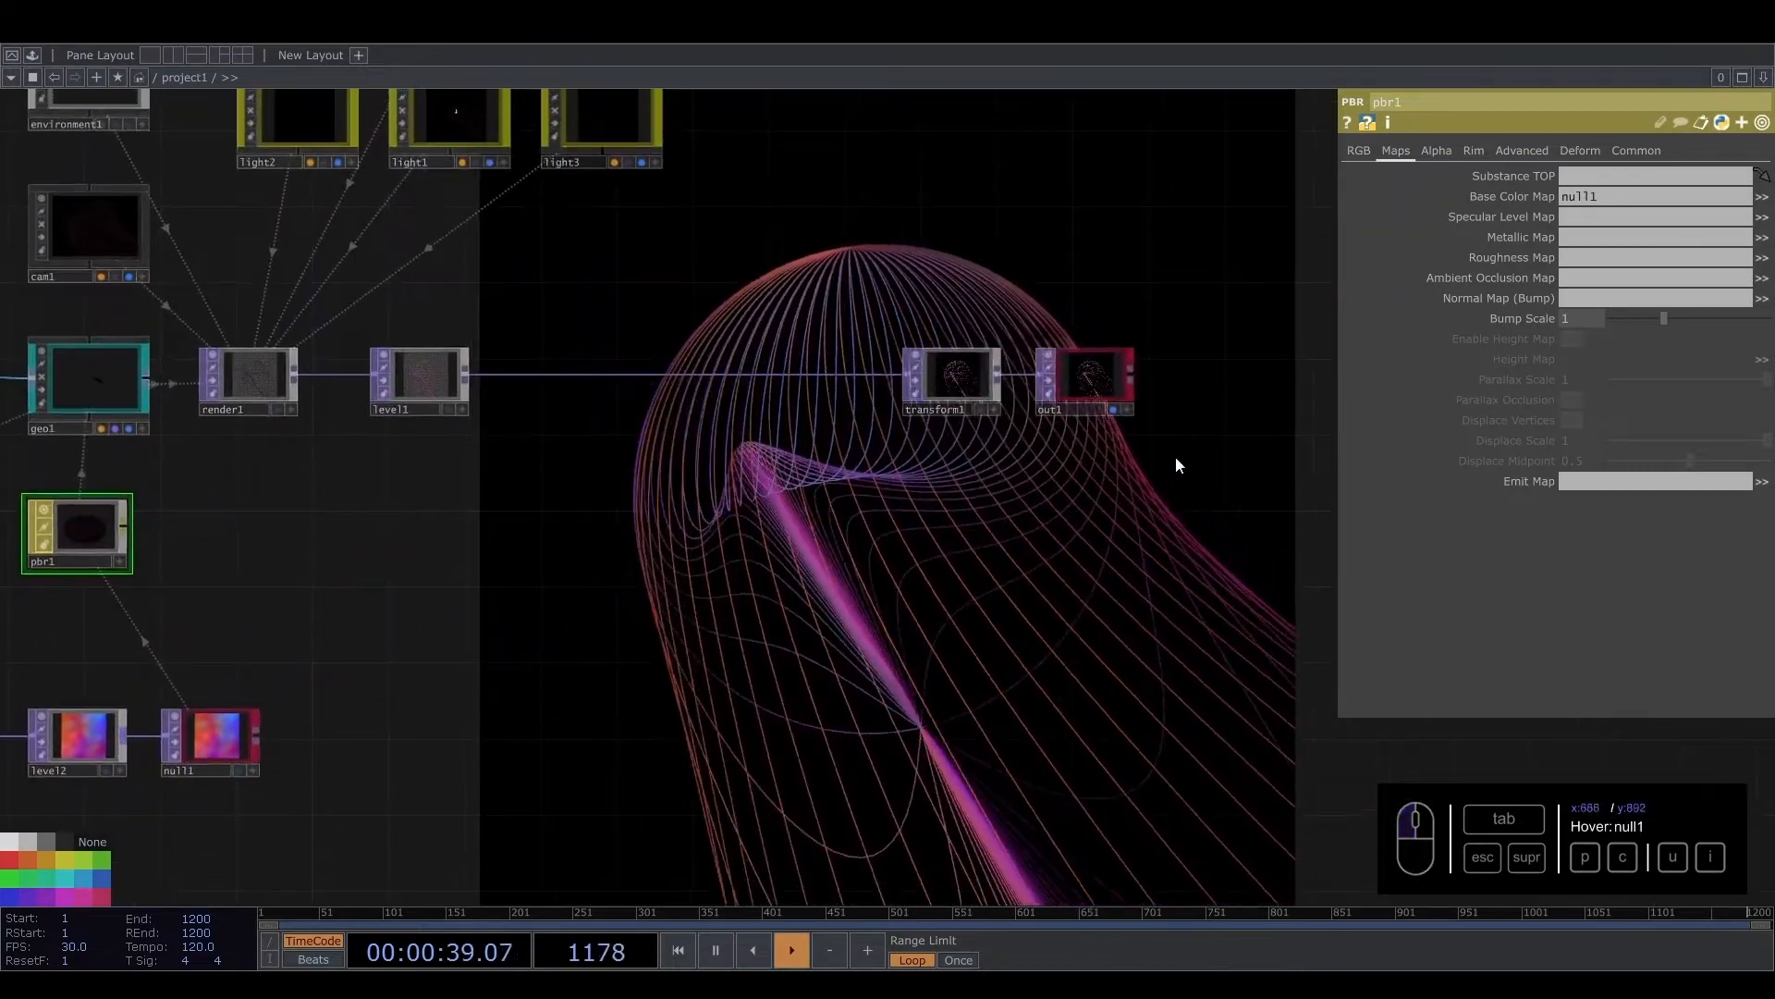
right_drag(1247, 451, 930, 342)
drag(932, 372, 1272, 373)
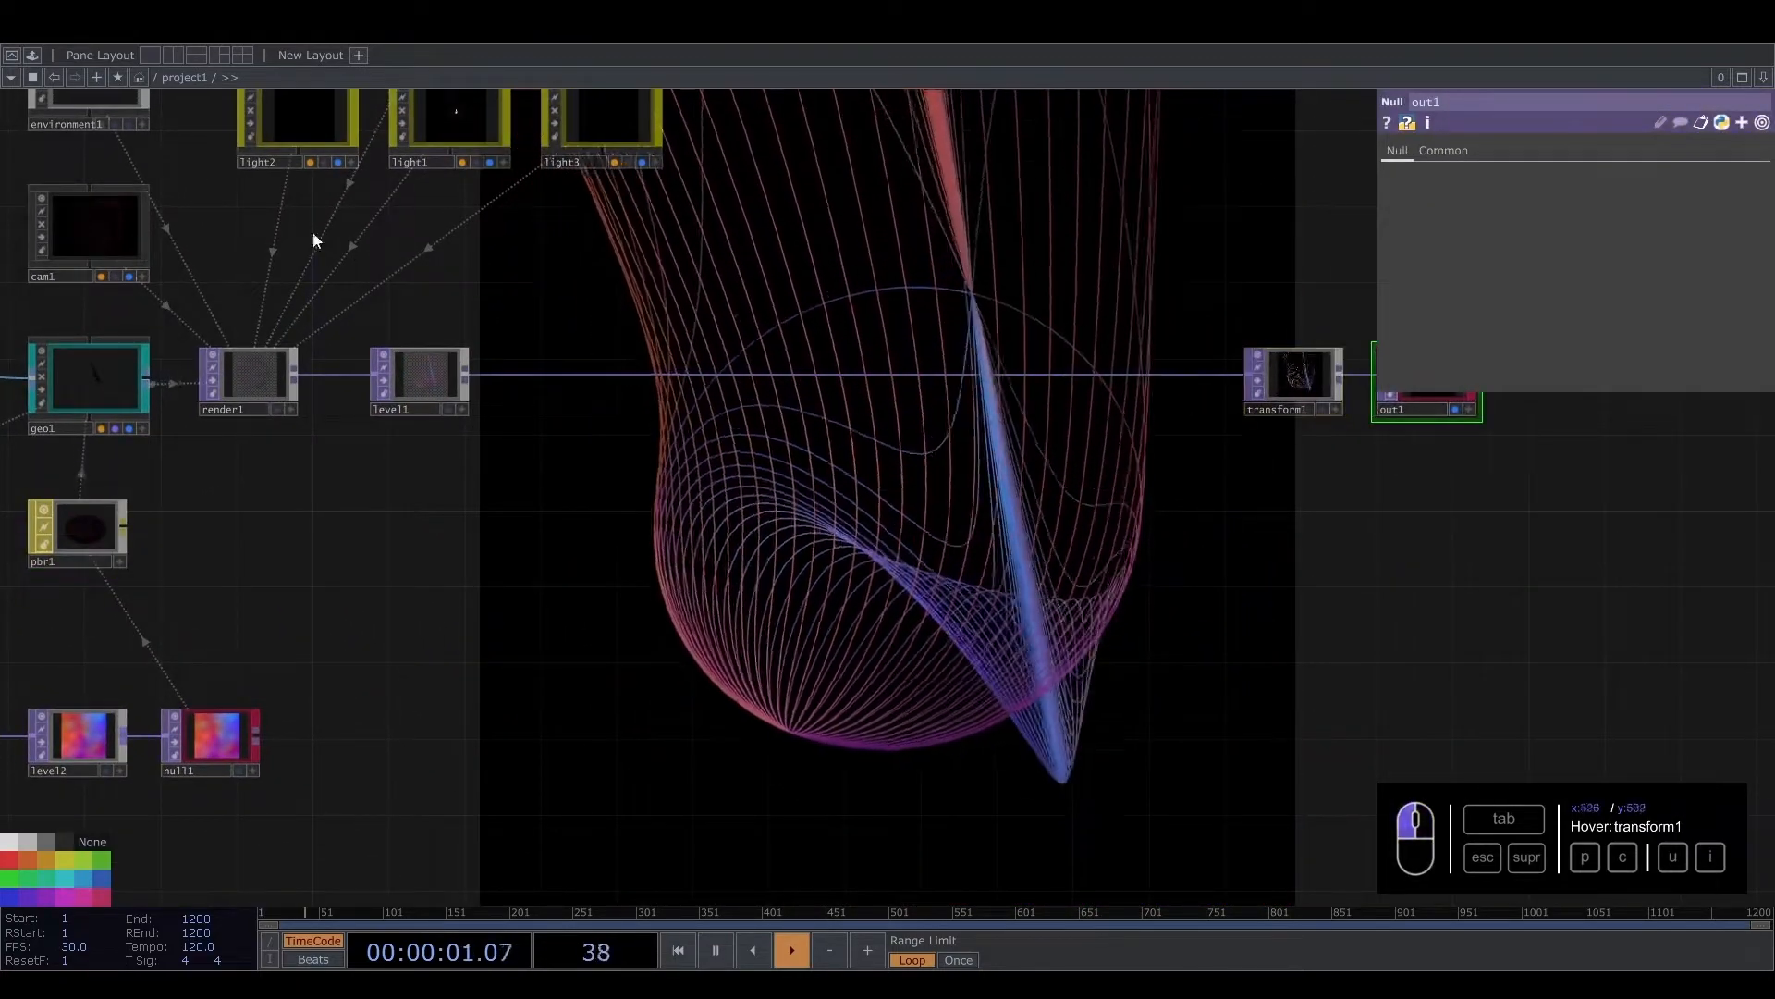
Add the 02_Glow_fix, 03_Grain and 04_Focus components from the Pao Olea Effects palette to the network
click(32, 78)
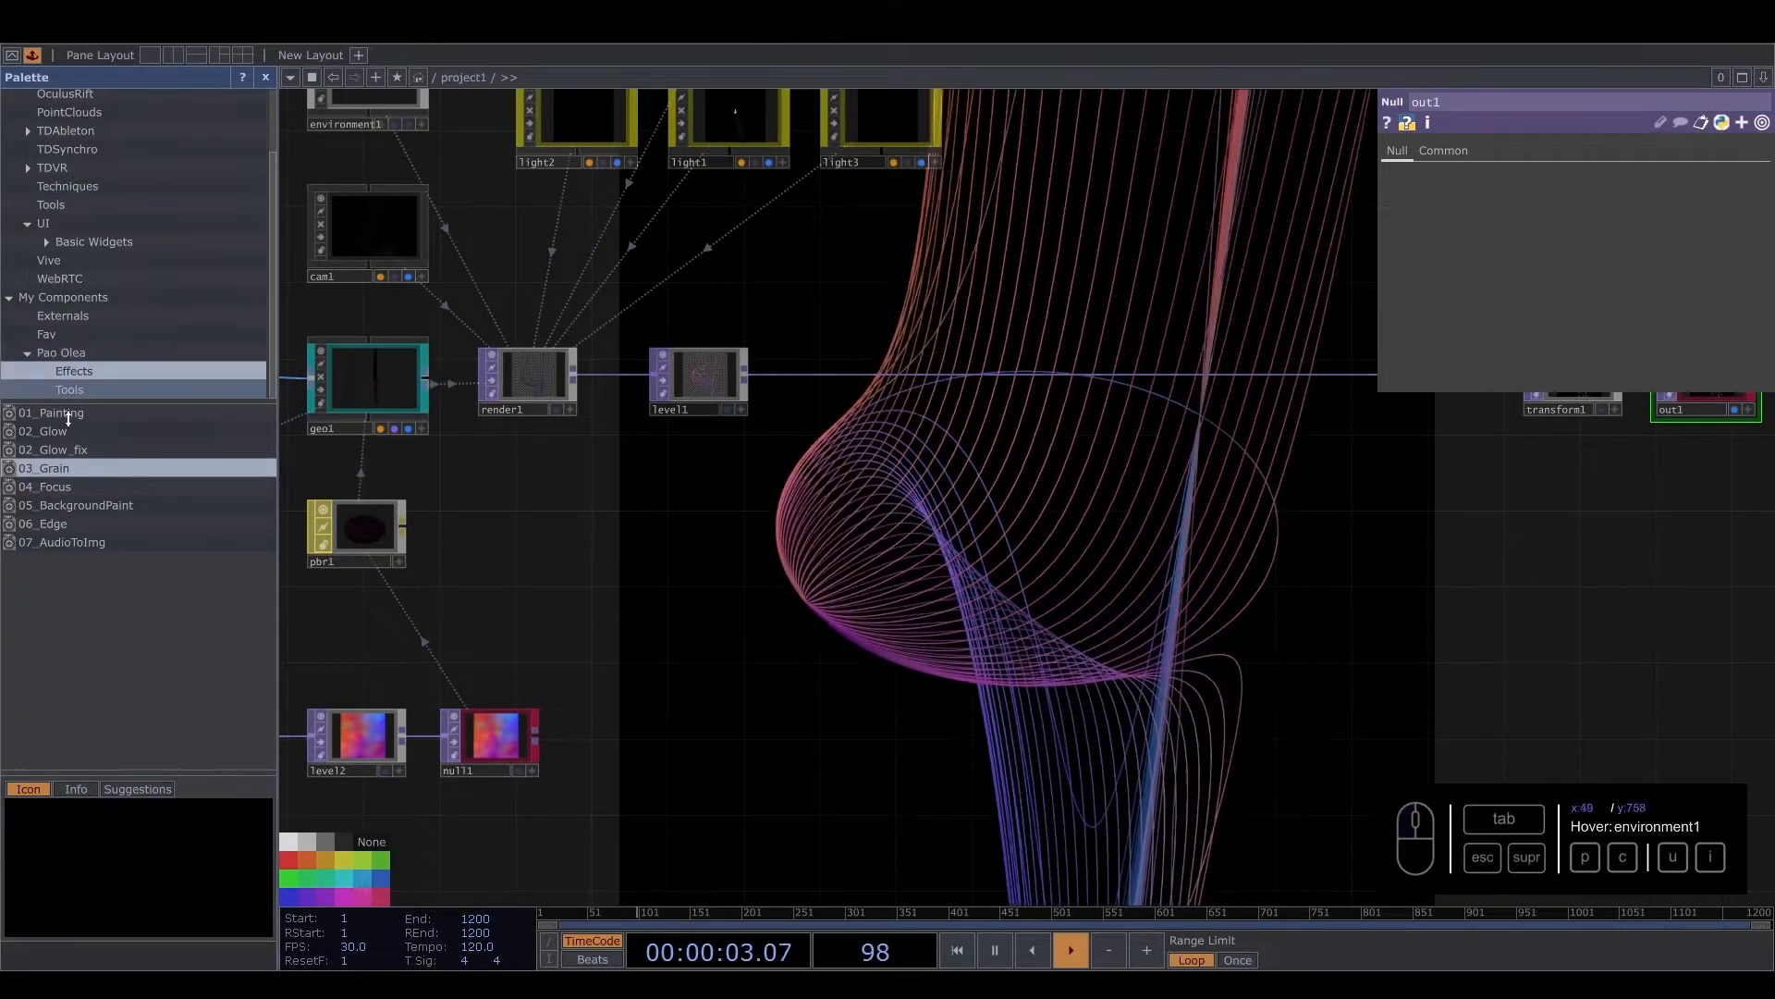
drag(54, 448, 779, 497)
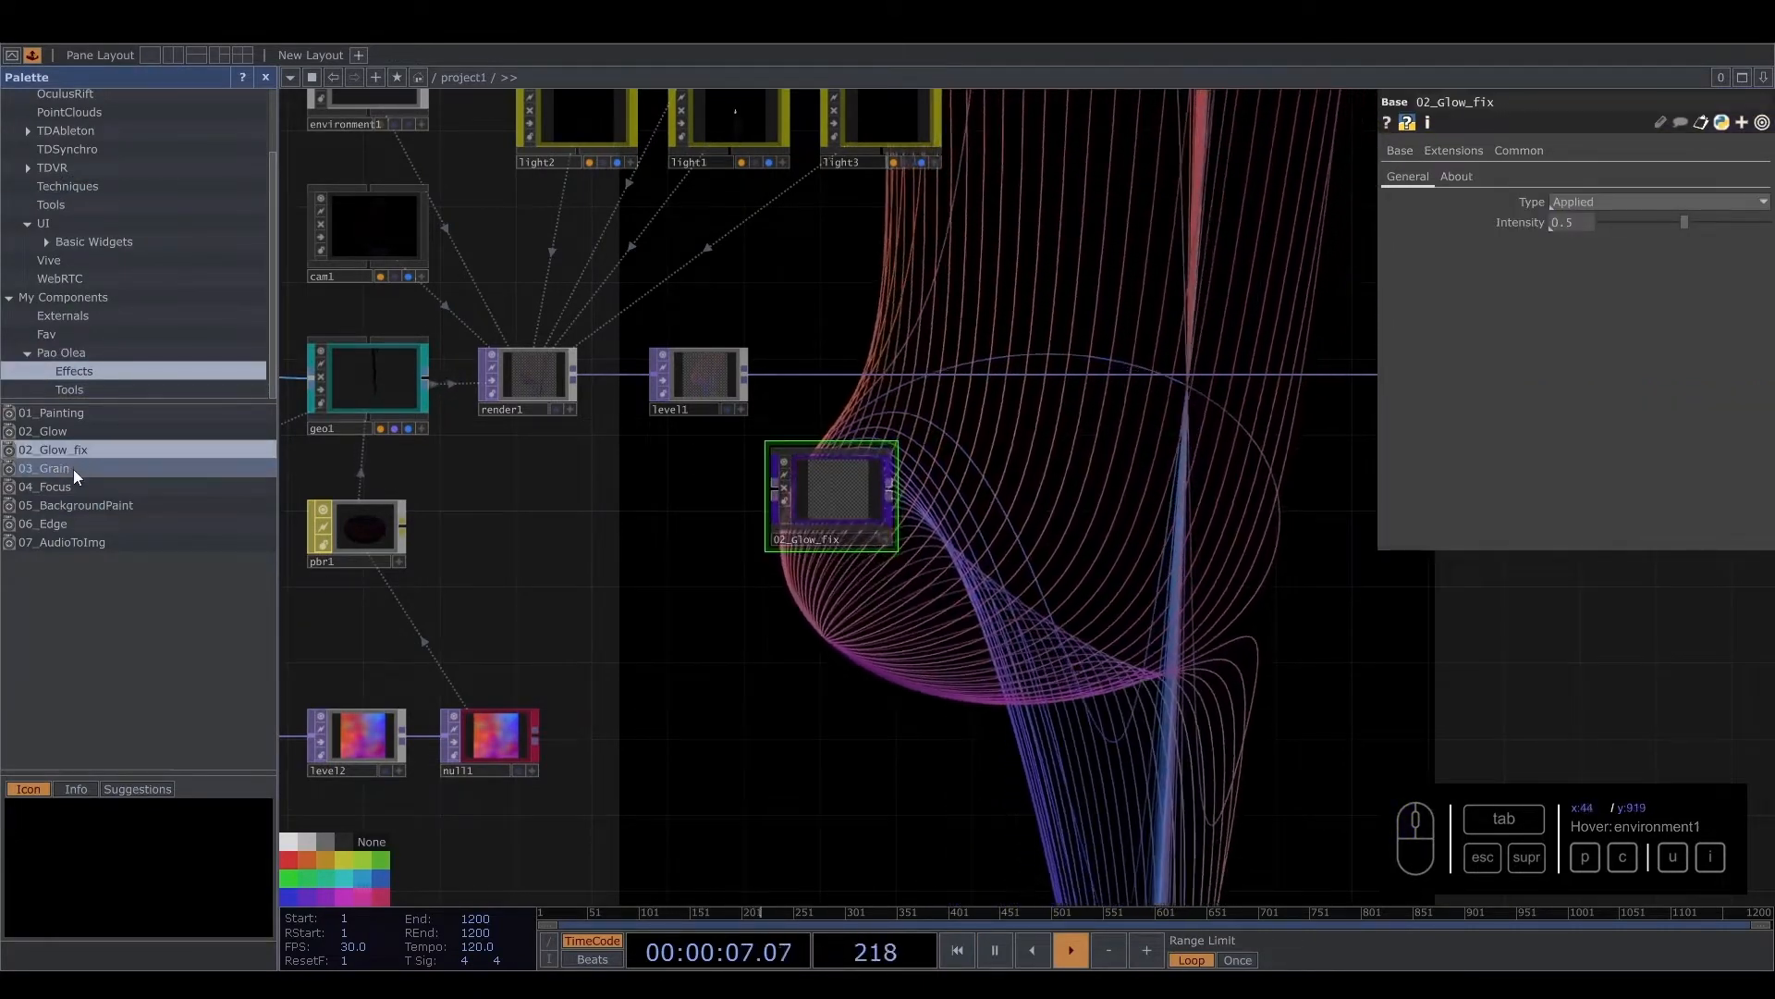
drag(975, 599, 1009, 549)
drag(46, 468, 944, 609)
click(270, 79)
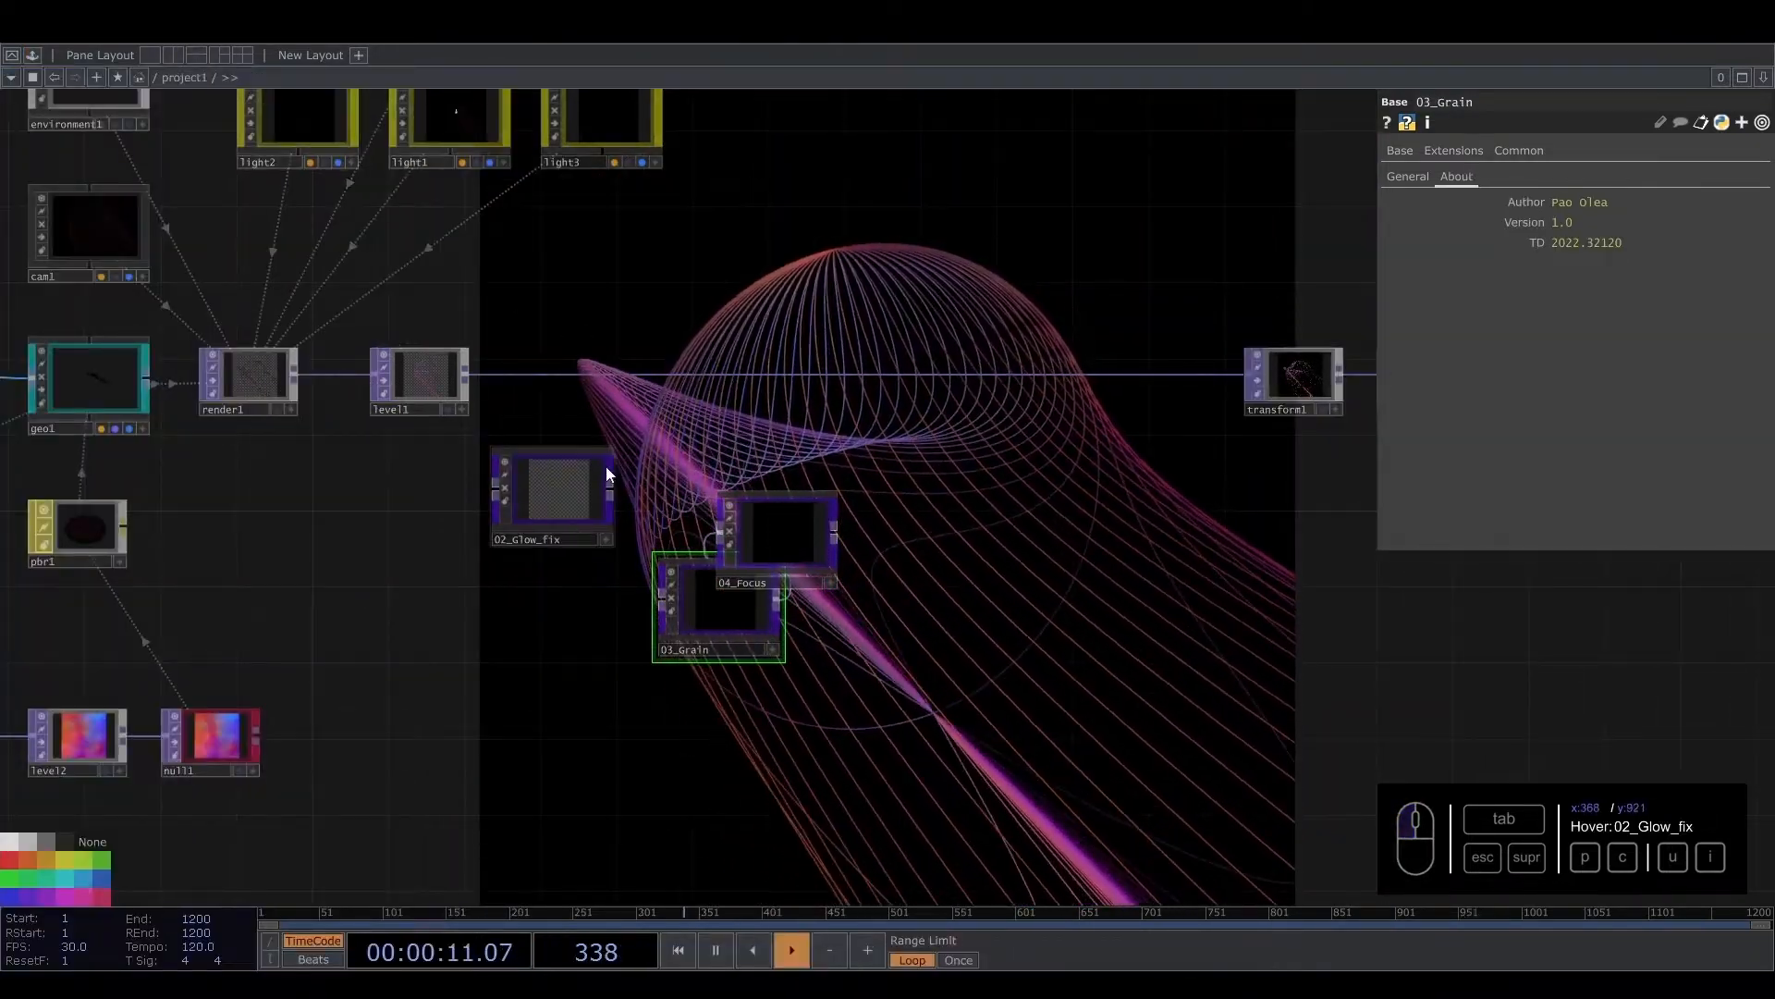
Wire 02_Glow_fix between level1 and transform1 and set its Intensity to 0.947
drag(468, 370, 636, 477)
drag(736, 376, 734, 377)
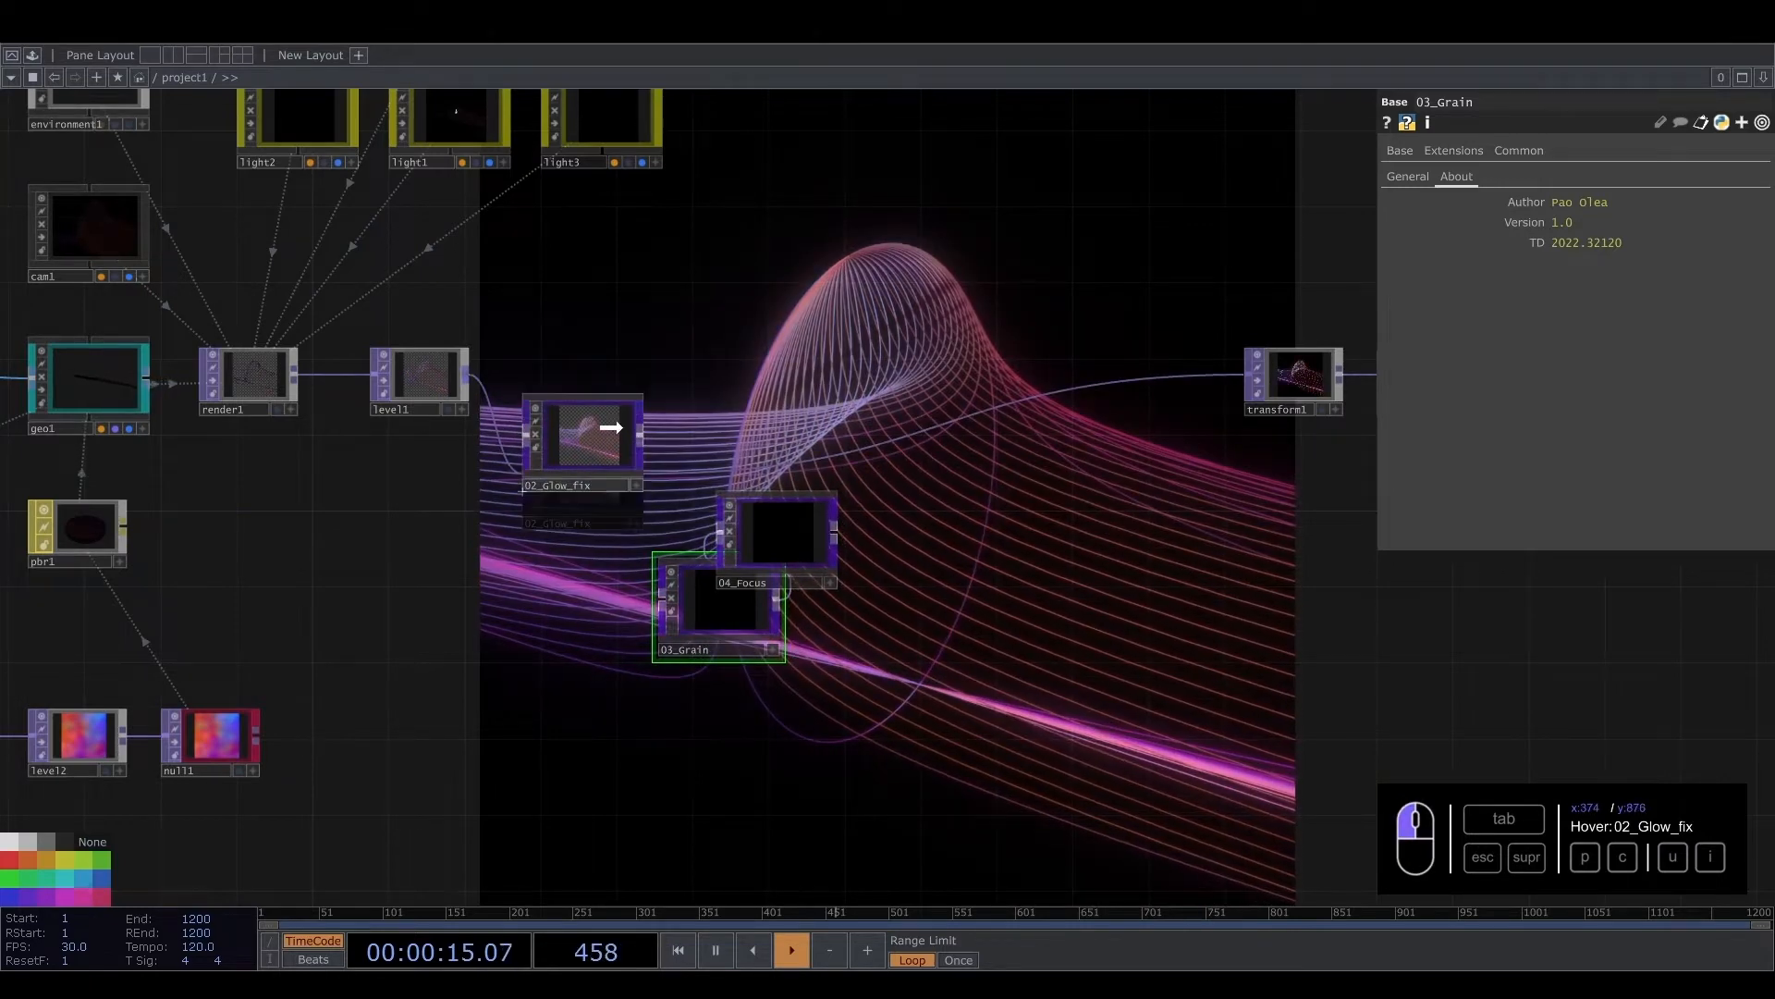
click(619, 377)
drag(1565, 226, 1766, 228)
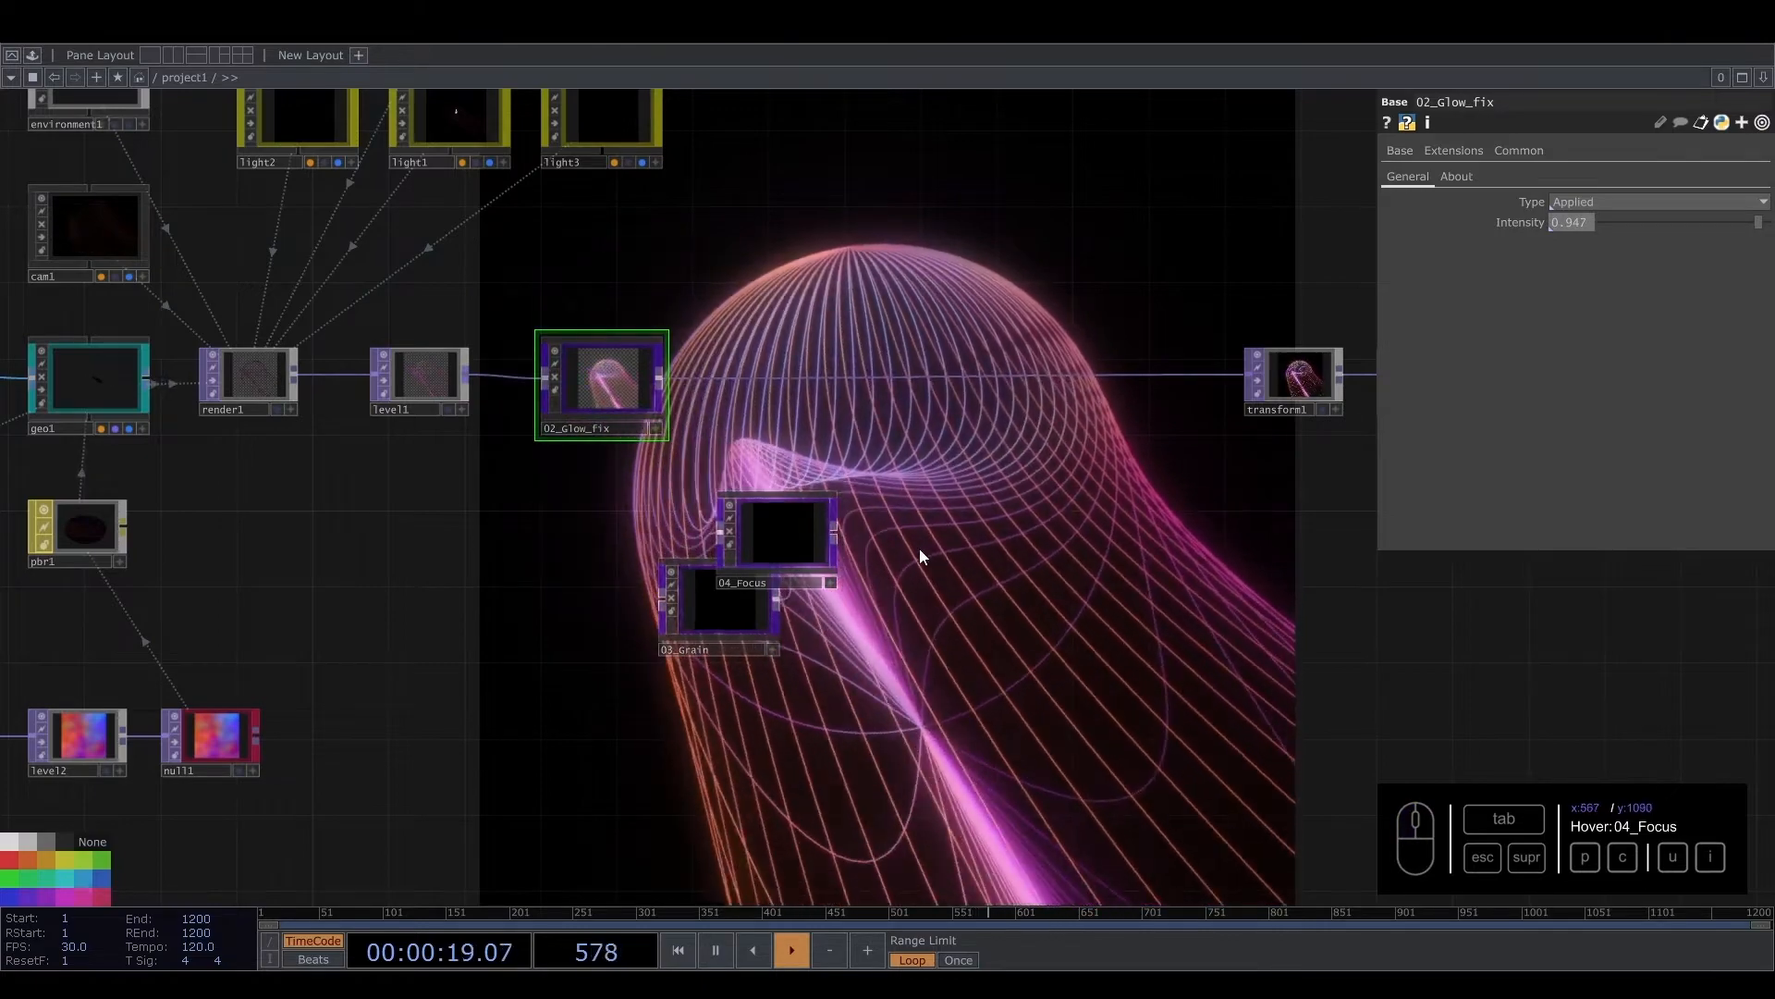
Move transform1 next to 02_Glow_fix, and place 04_Focus and 03_Grain after it in that order
drag(1293, 370, 760, 350)
scroll(848, 384, up, 3)
drag(768, 581, 998, 525)
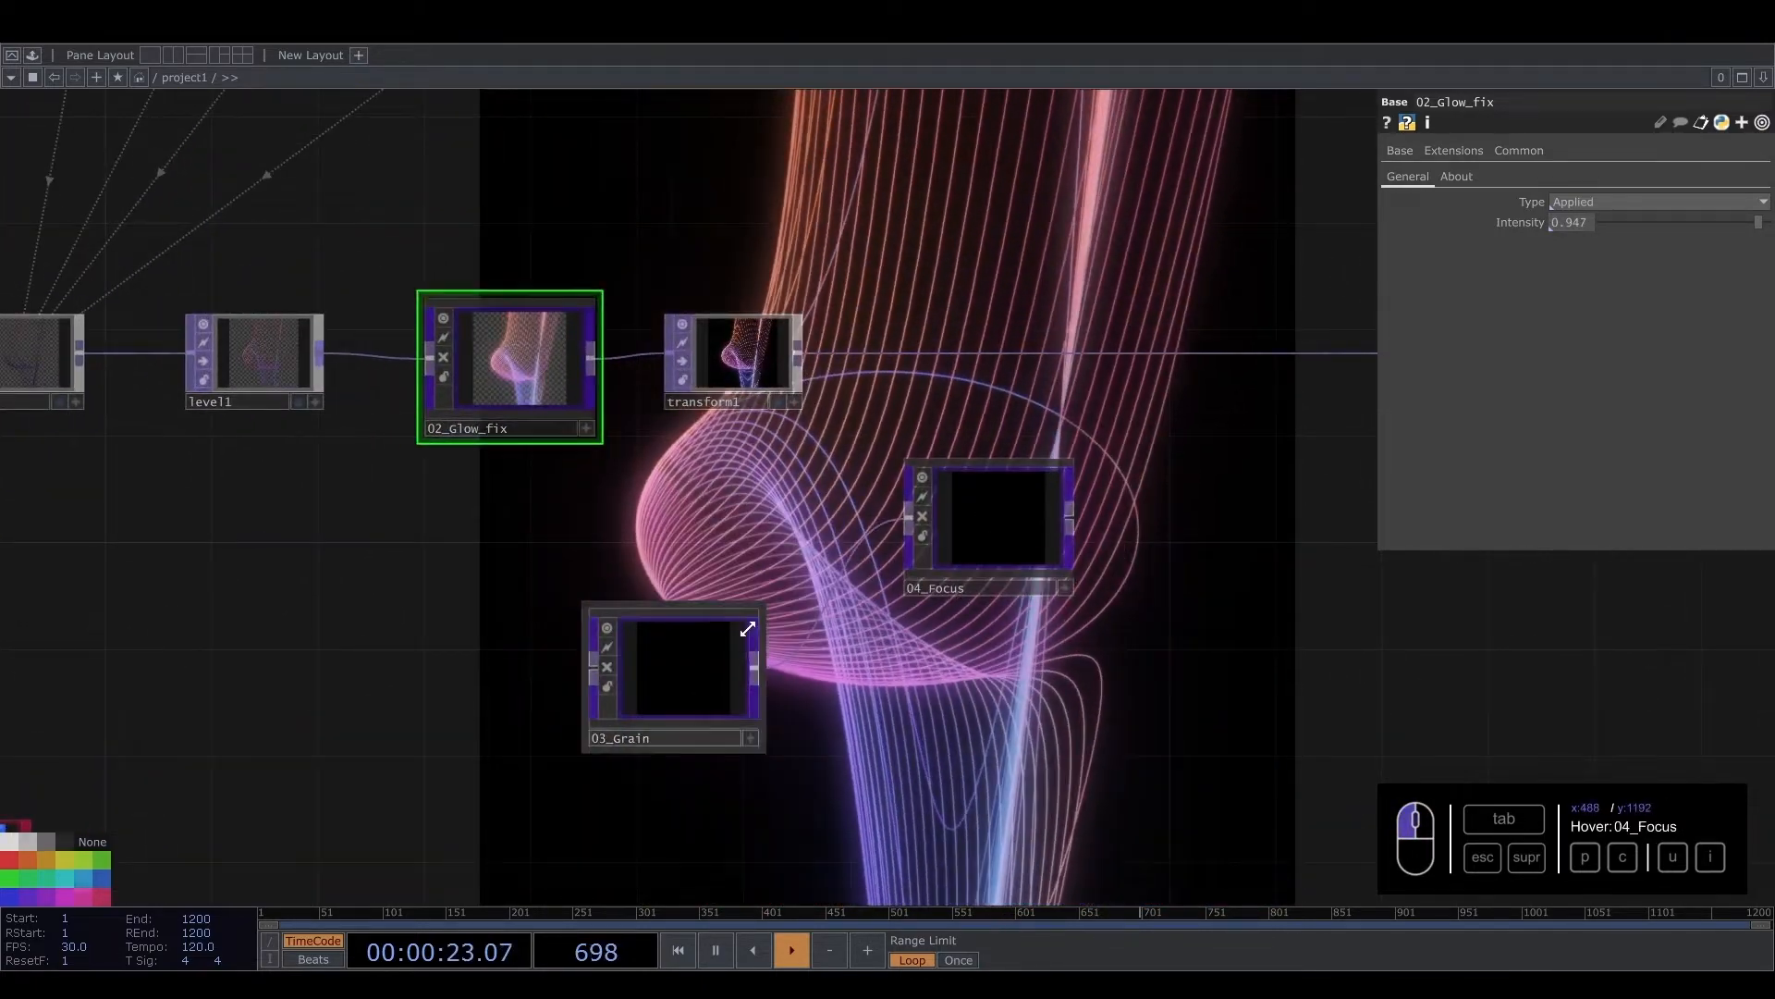
drag(674, 679, 1202, 635)
drag(1113, 536, 936, 601)
drag(814, 598, 1213, 600)
drag(1198, 584, 774, 510)
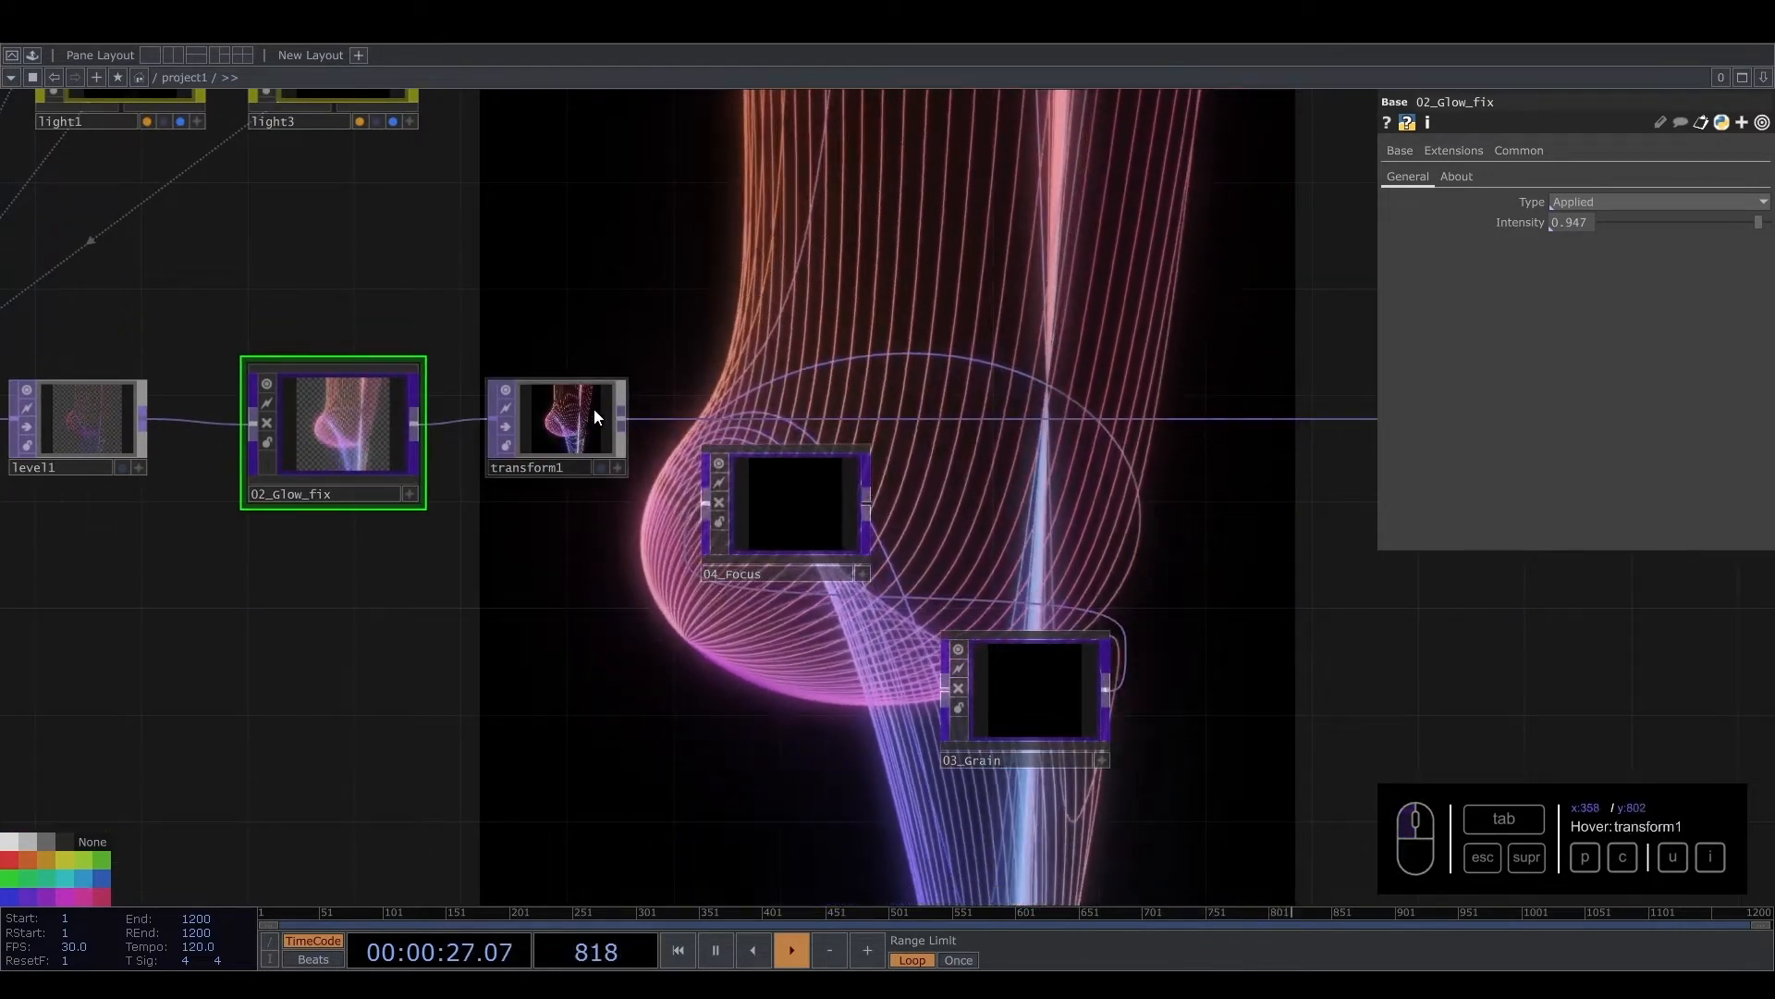
Wire transform1 through 04_Focus and 03_Grain into out1, placing 03_Grain in line with the chain
drag(621, 419, 704, 503)
drag(867, 502, 940, 685)
drag(1106, 684, 1270, 418)
drag(1023, 674, 1099, 436)
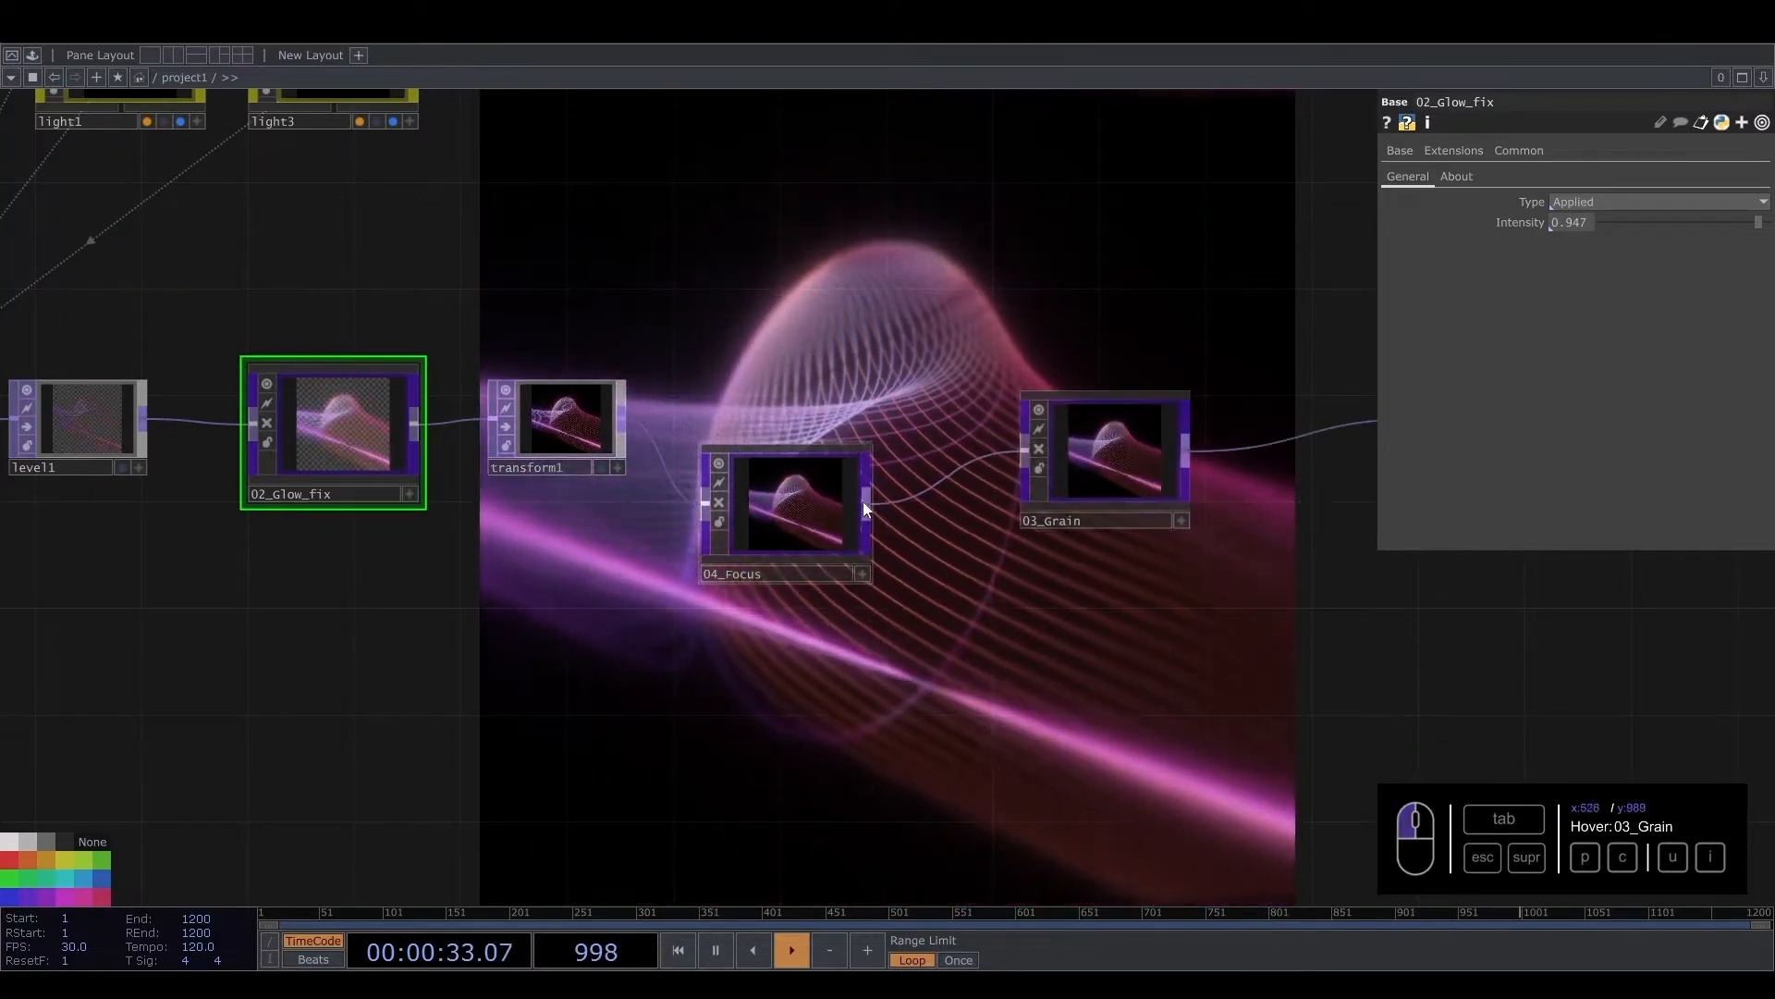
Set 04_Focus's Type to Vertical and its Intensity to 29.3, and align the node with transform1
drag(821, 509, 820, 454)
drag(888, 395, 903, 653)
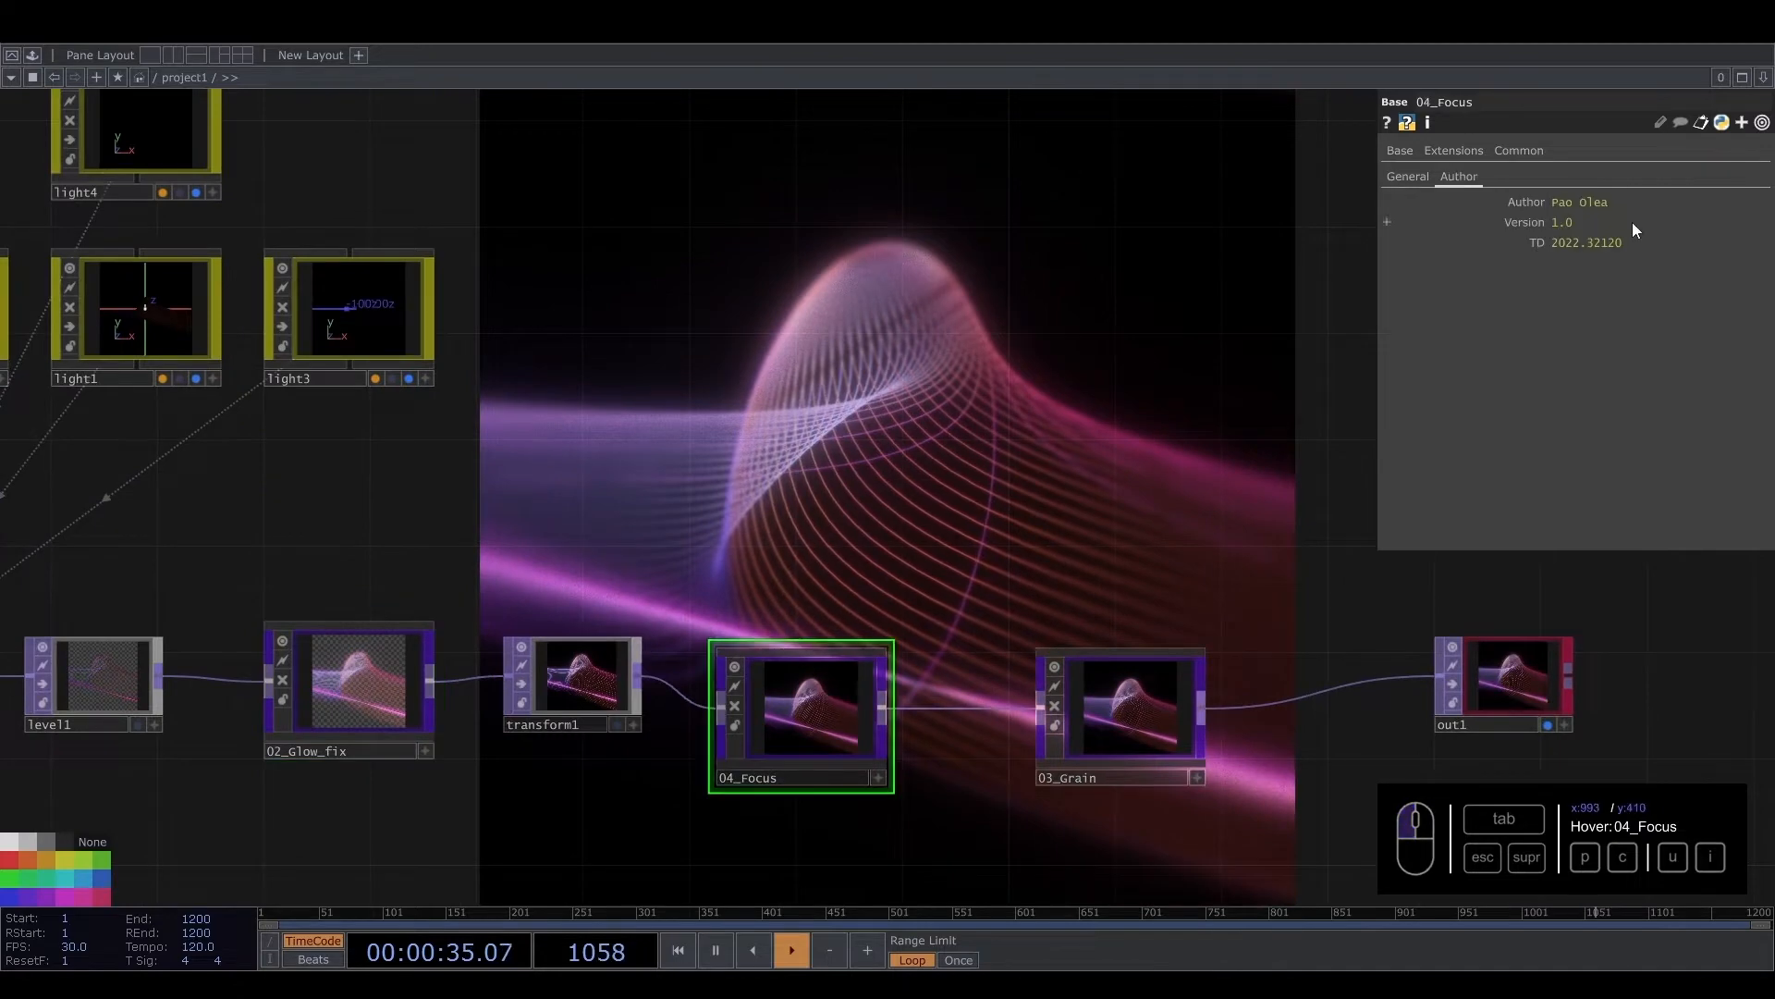
click(1585, 203)
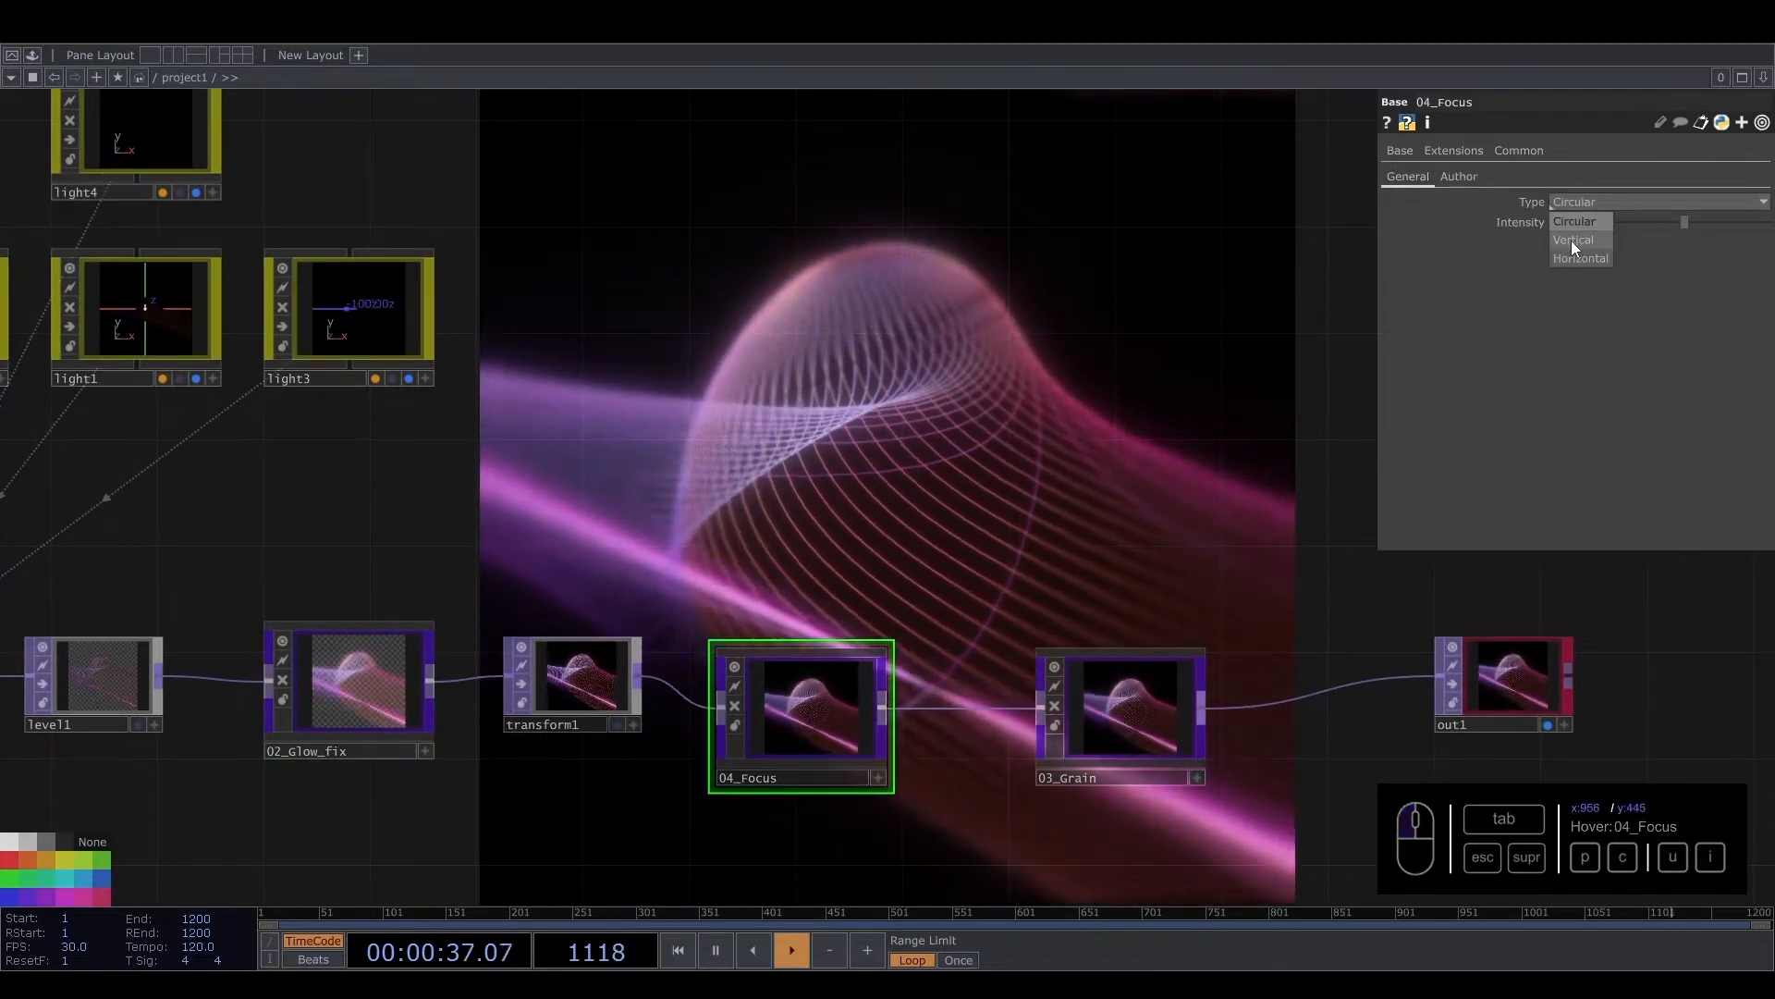
click(1572, 240)
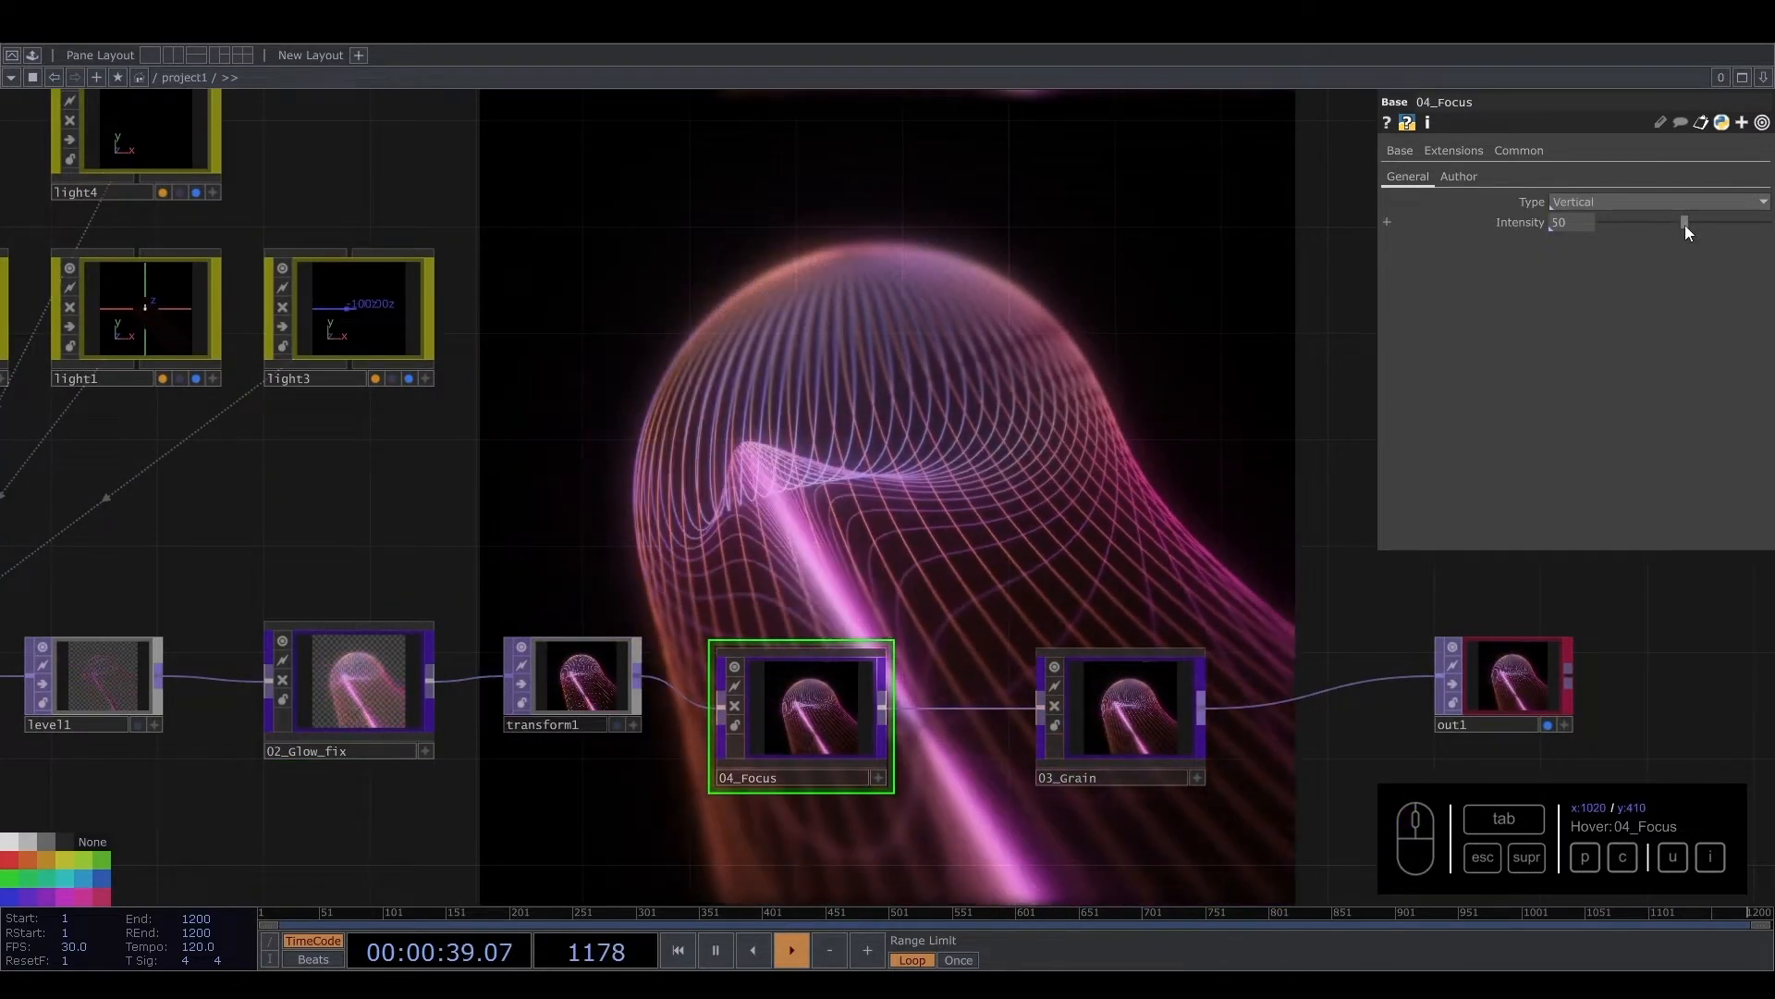
drag(1684, 224, 1648, 231)
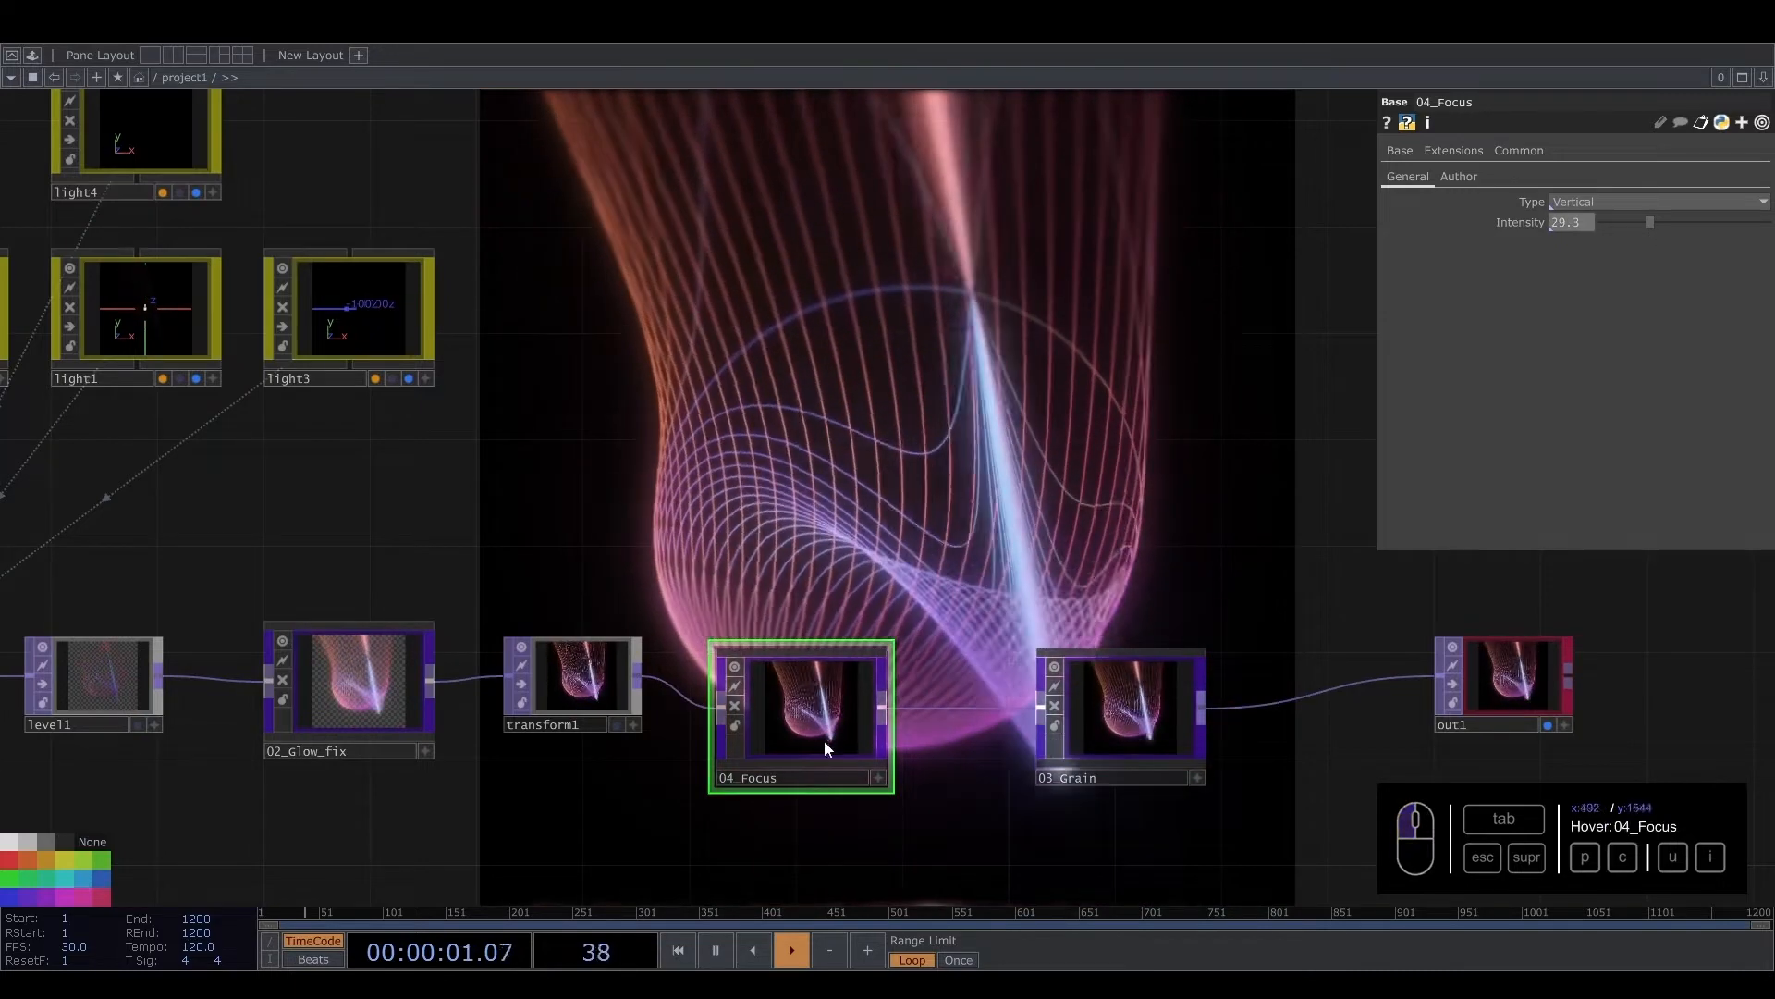
drag(823, 738, 825, 713)
Set 03_Grain's Opacity to 0.112 and align the node beside 04_Focus
mouse_move(1112, 720)
mouse_down()
mouse_move(1115, 698)
mouse_move(1087, 725)
mouse_up()
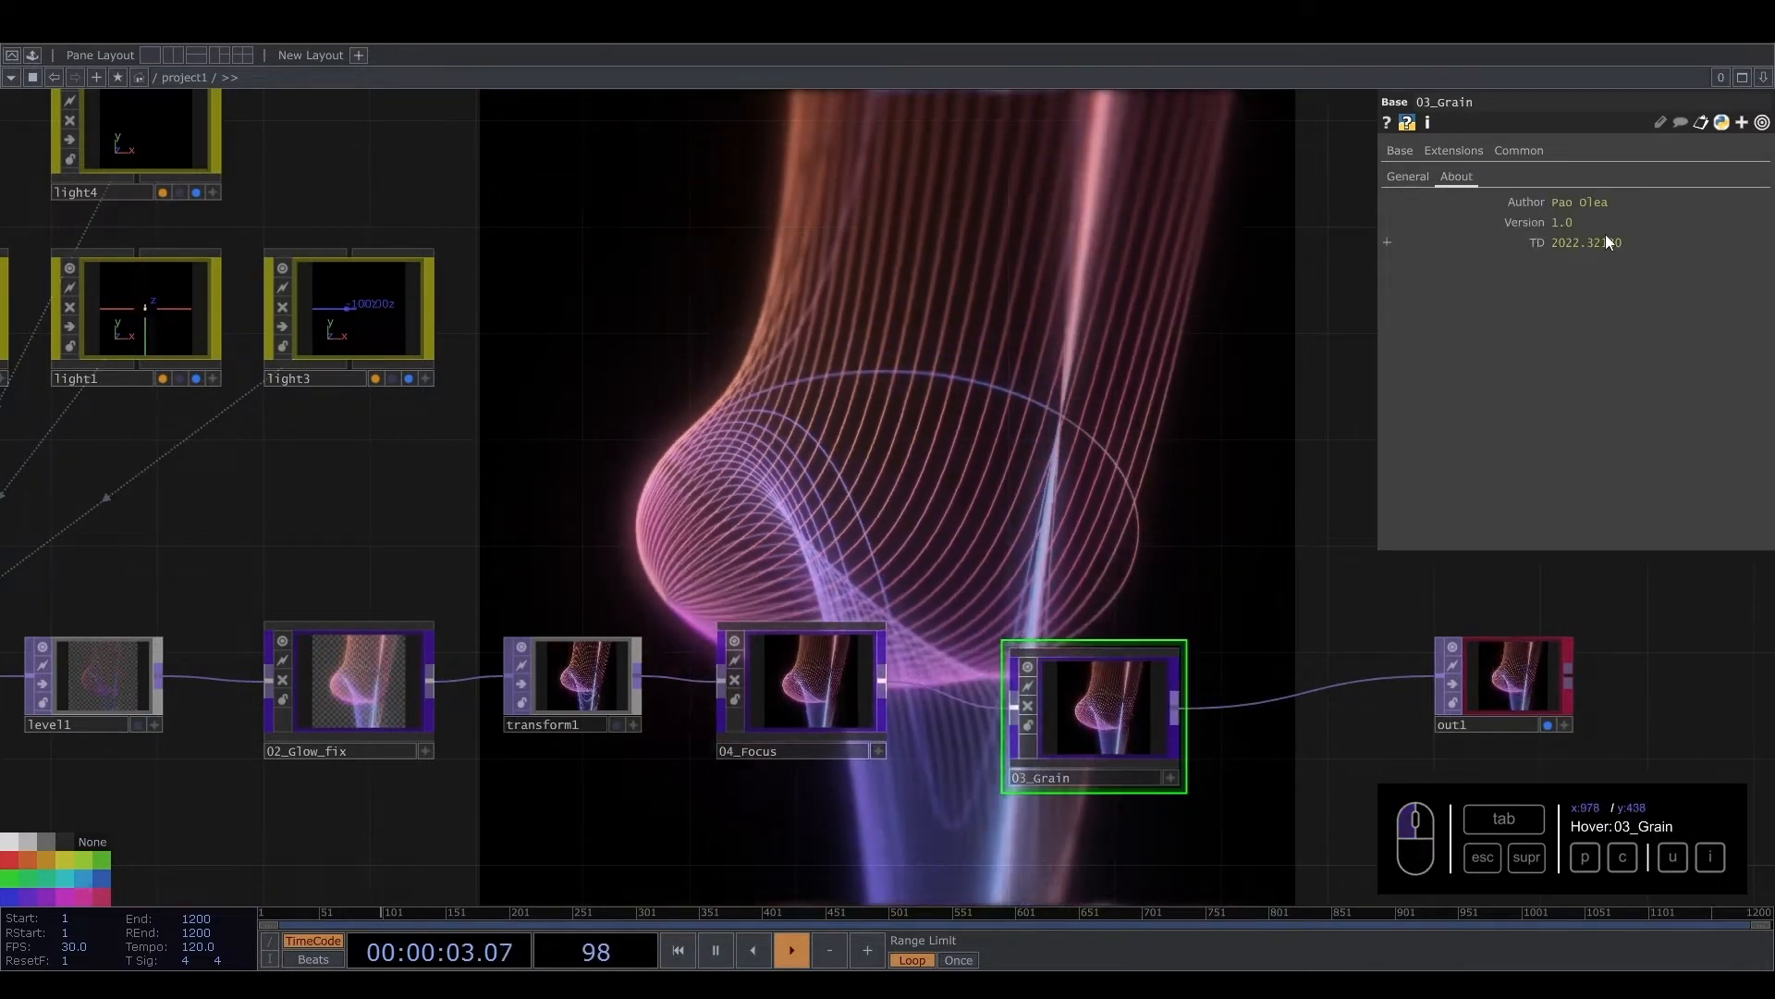
drag(1637, 223, 1622, 223)
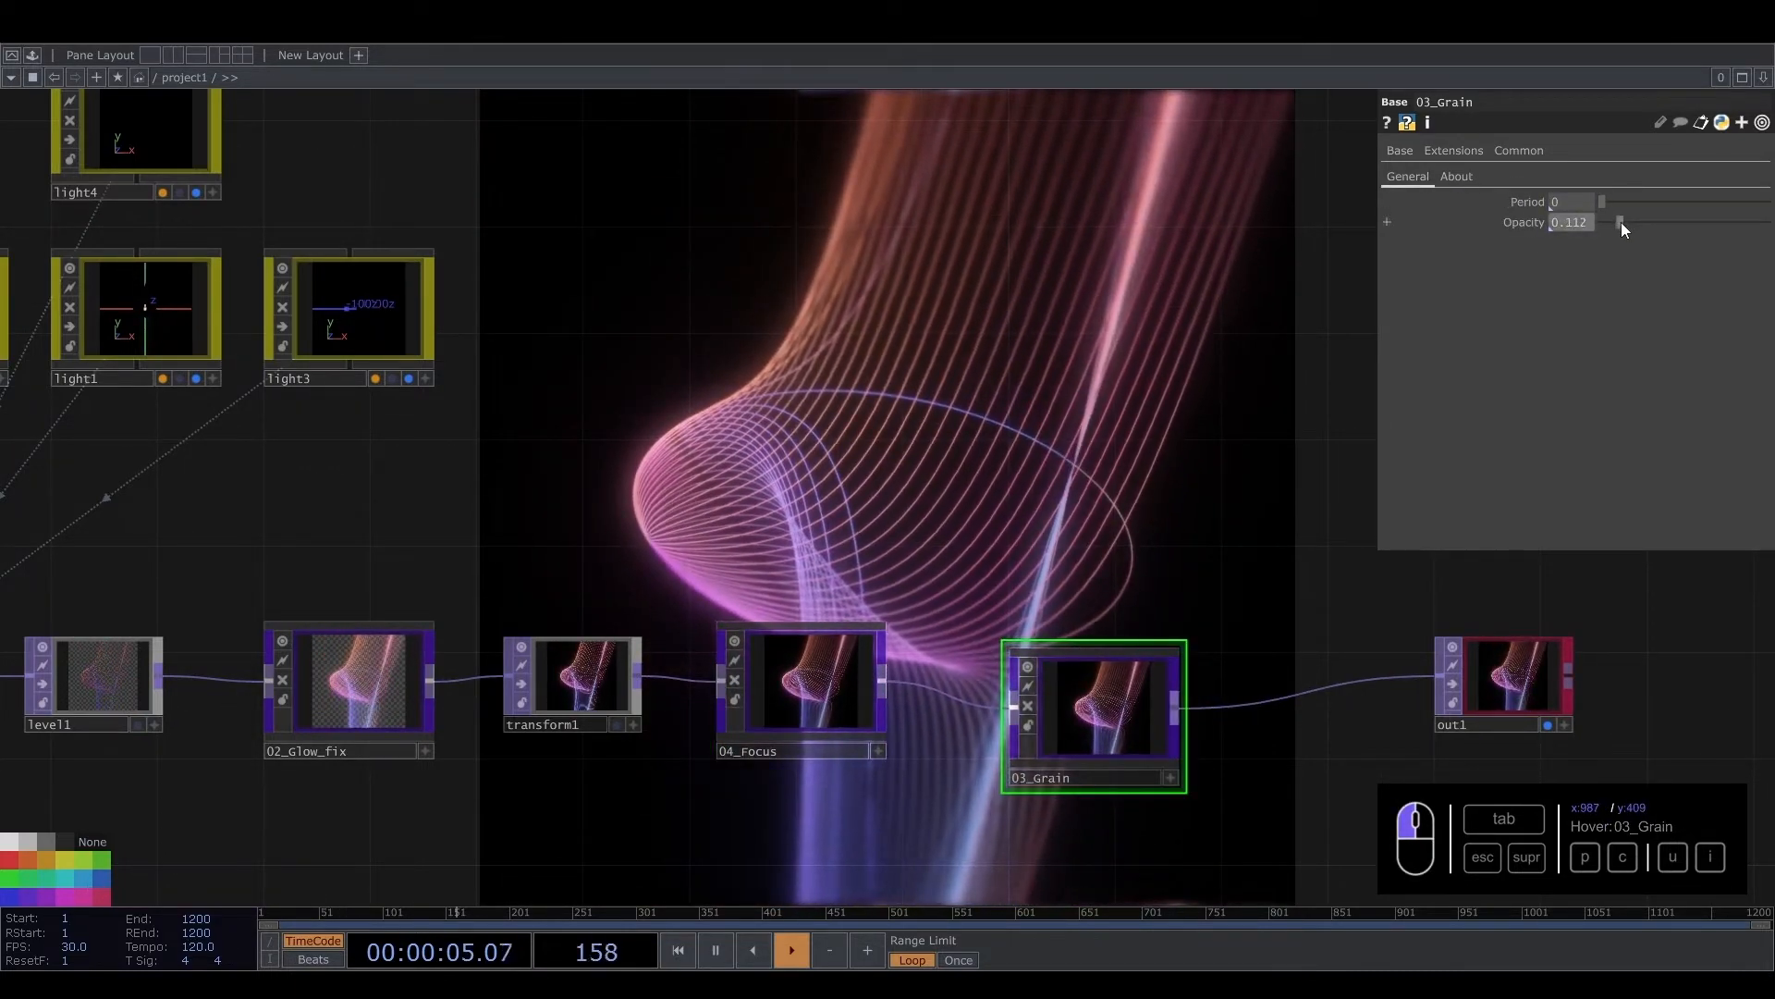
drag(913, 392, 1070, 323)
drag(1293, 642, 1239, 615)
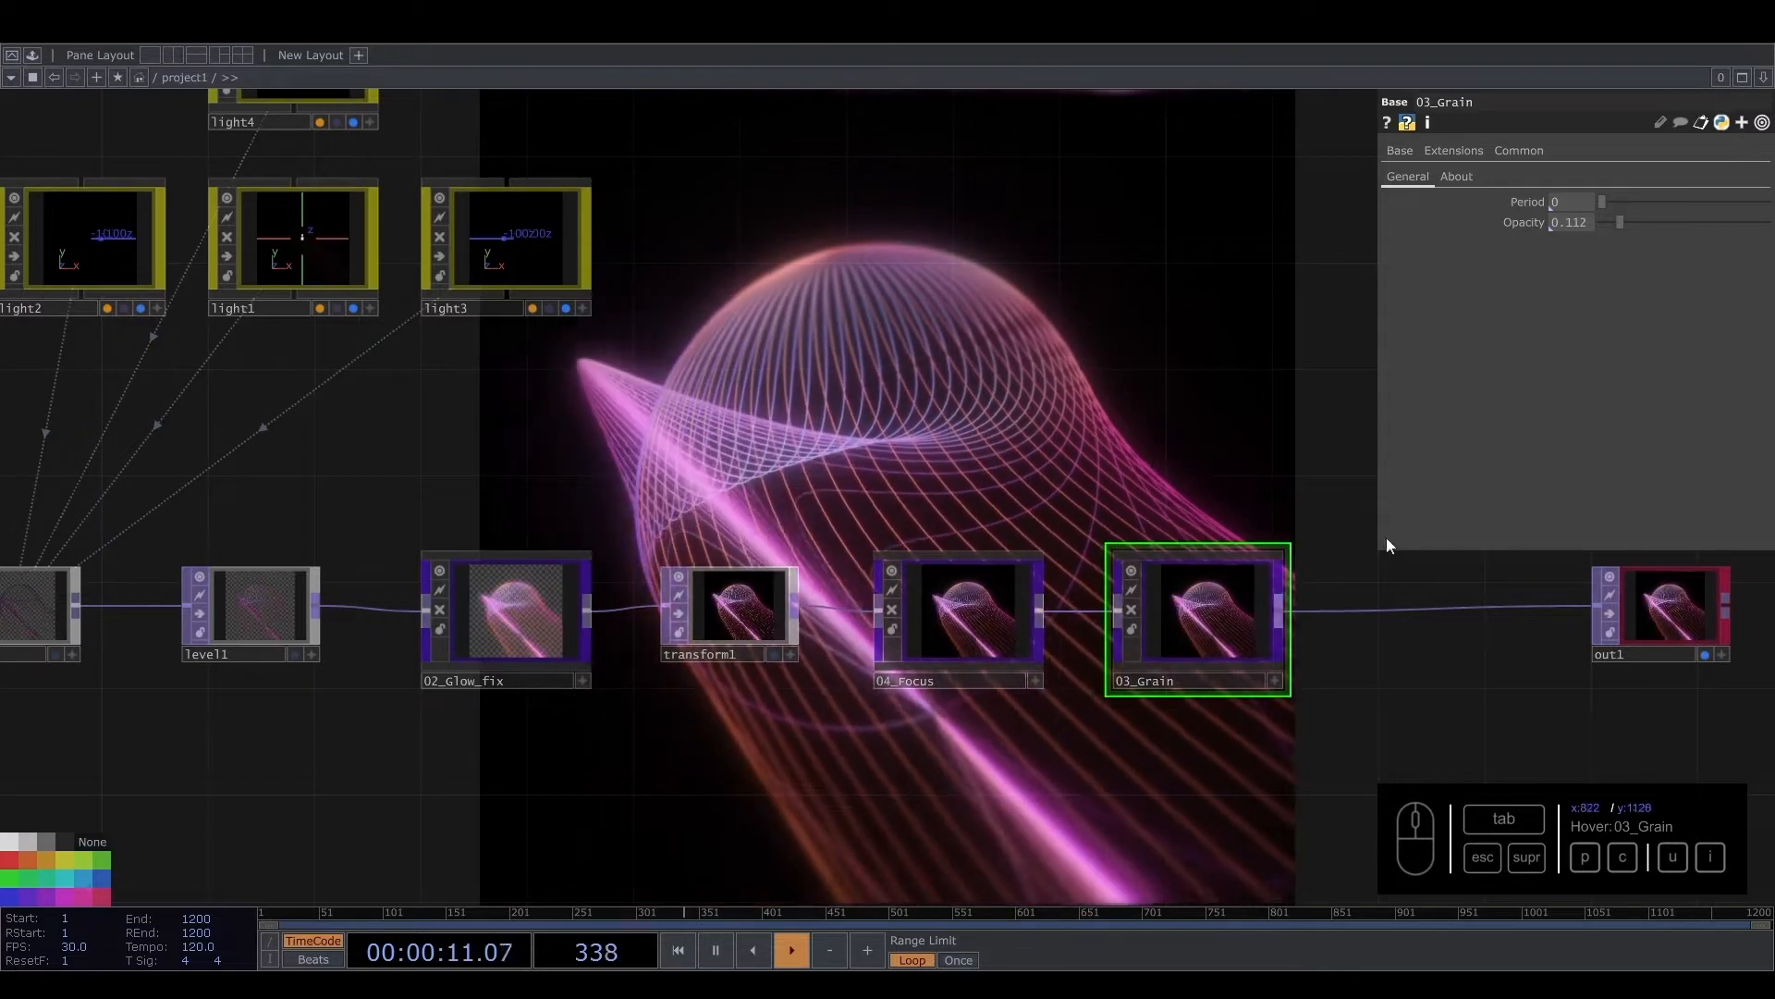
Insert an HSV Adjust TOP between 04_Focus and 03_Grain and set its Saturation Multiplier to 1.66
drag(1108, 709, 700, 646)
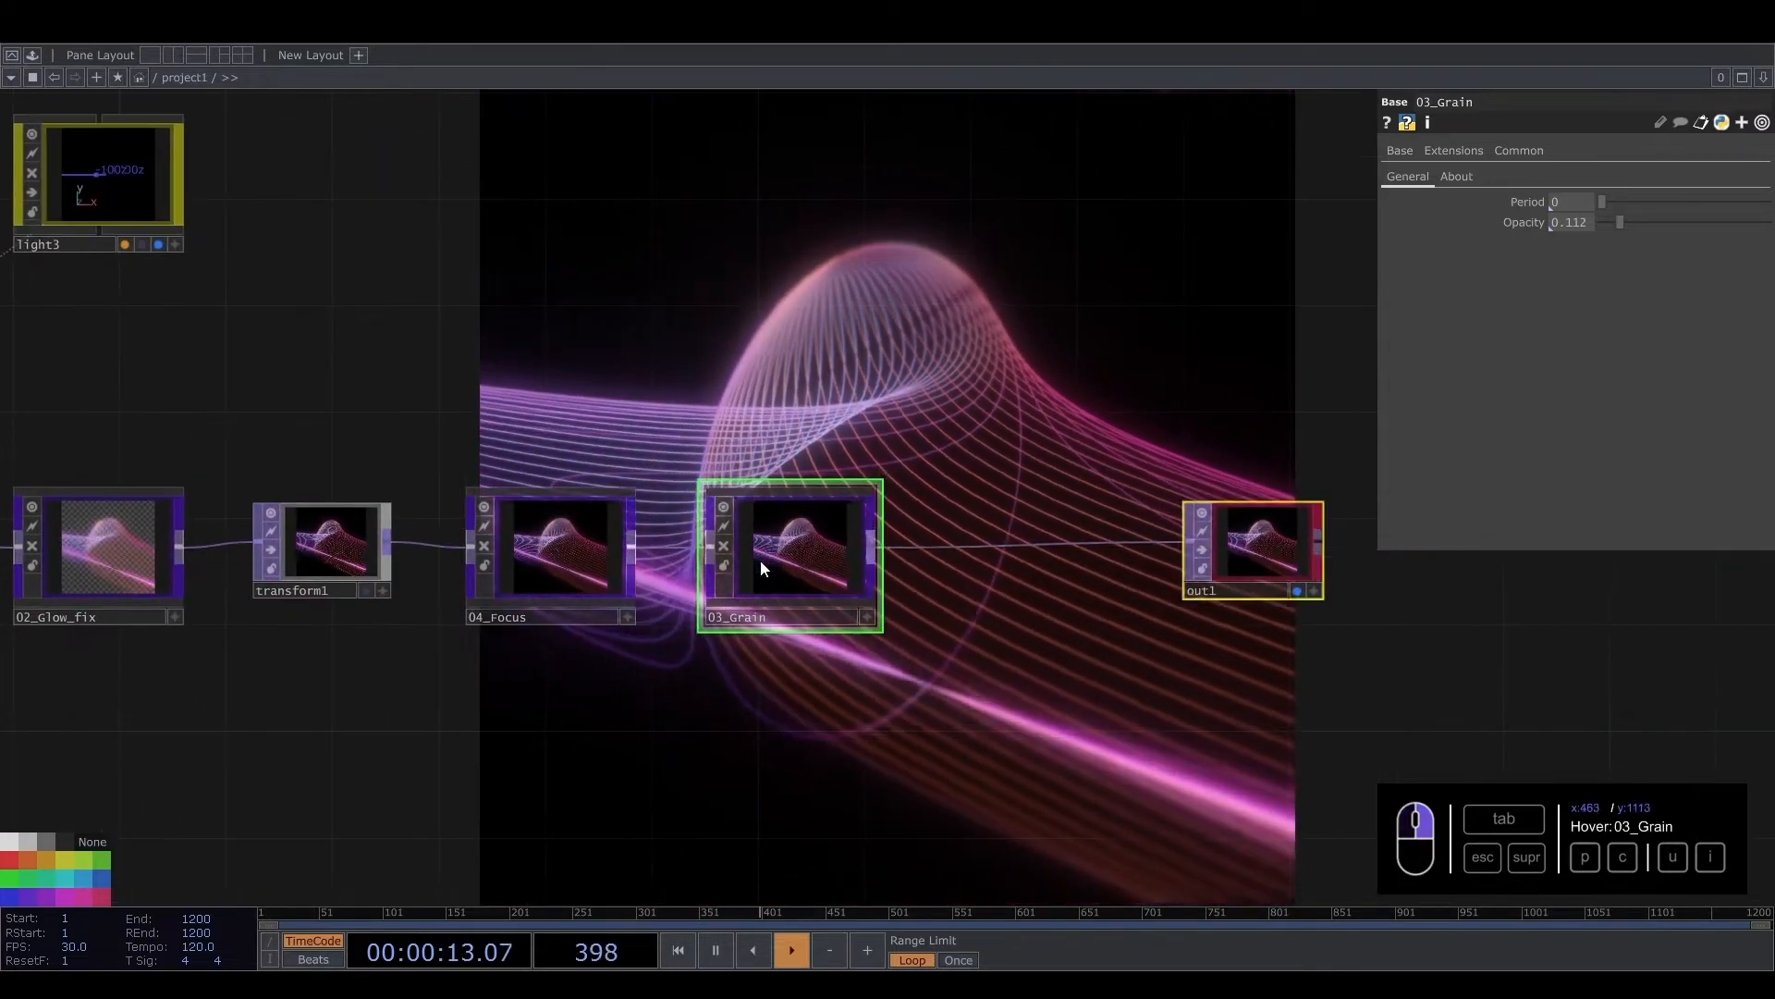
drag(761, 558, 1410, 562)
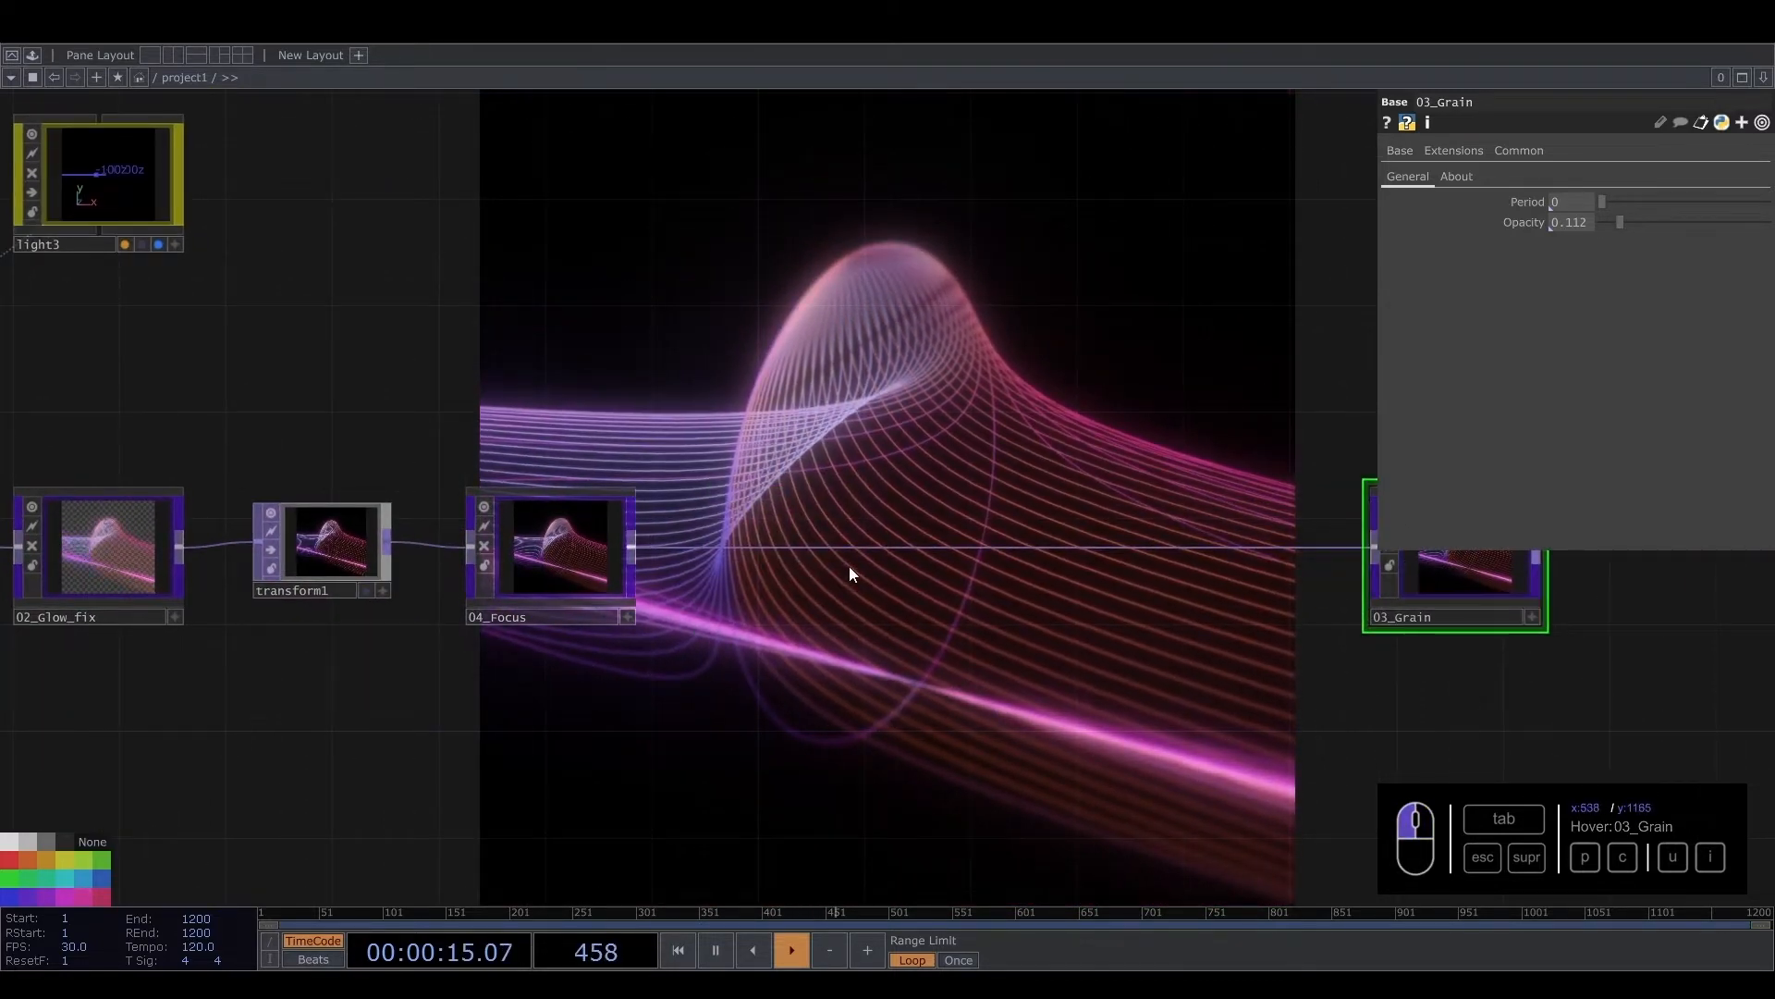
right_click(773, 548)
click(801, 533)
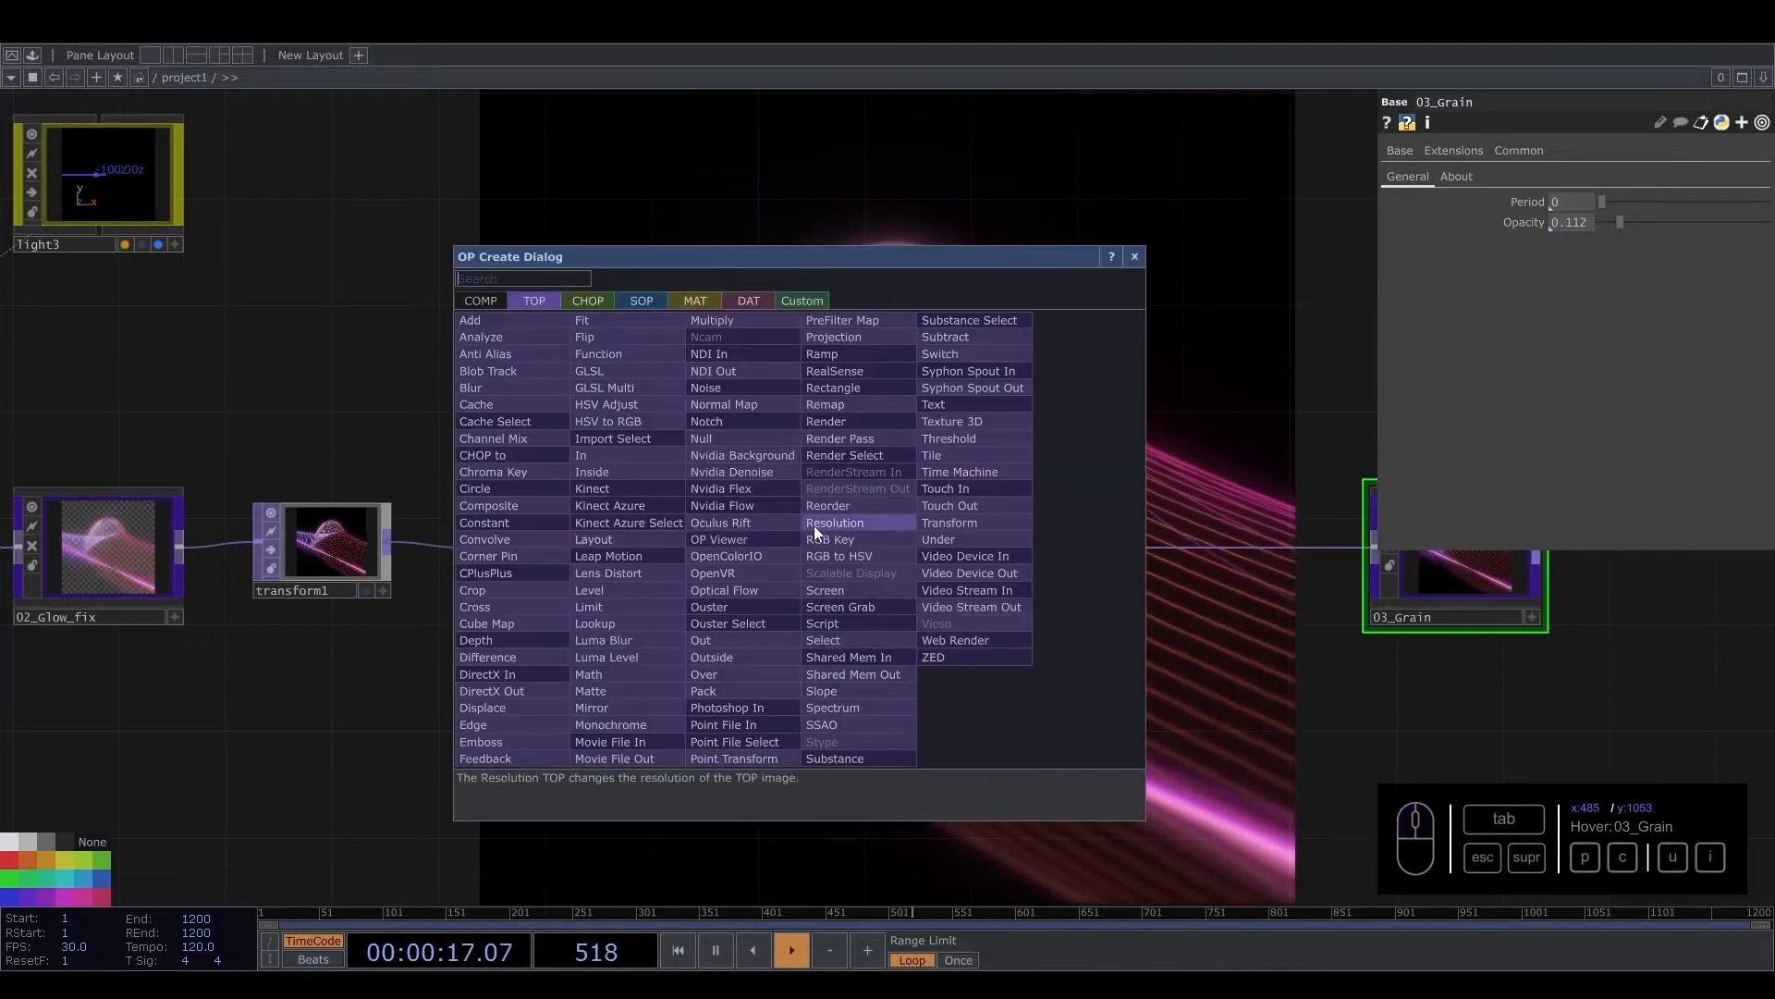
text(h)
click(609, 406)
click(812, 562)
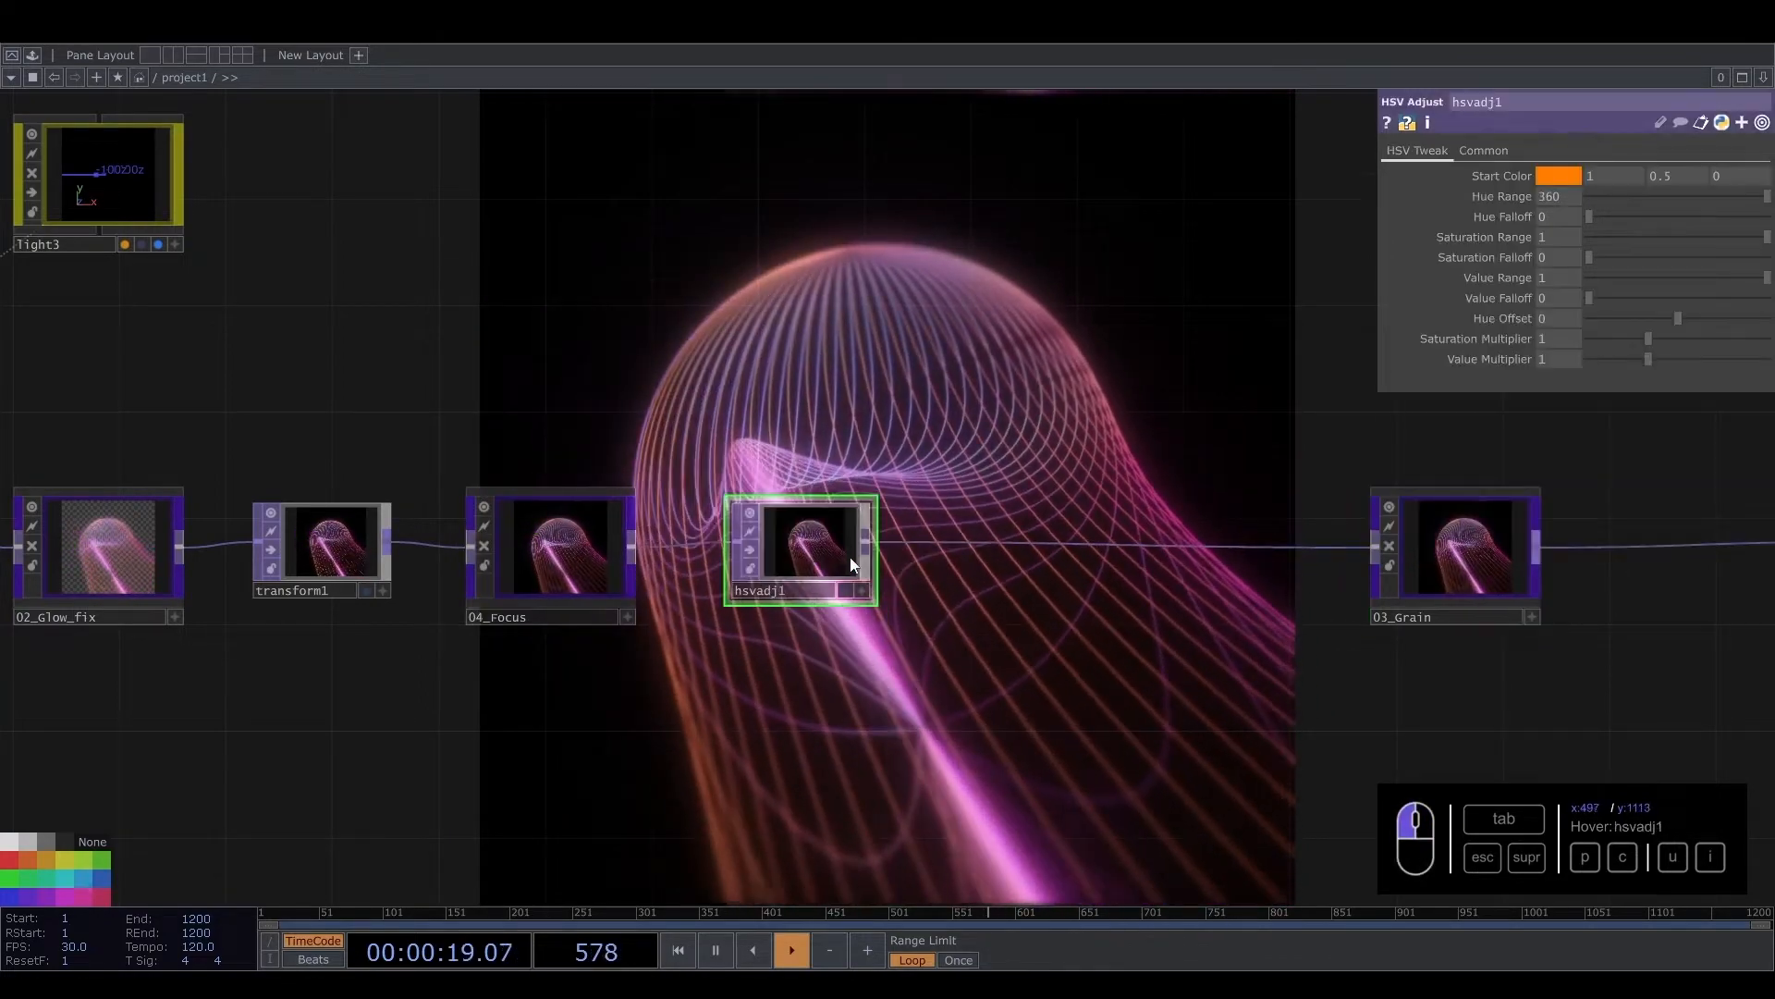
mouse_move(1657, 340)
mouse_down()
mouse_move(1712, 341)
mouse_move(1689, 344)
mouse_up()
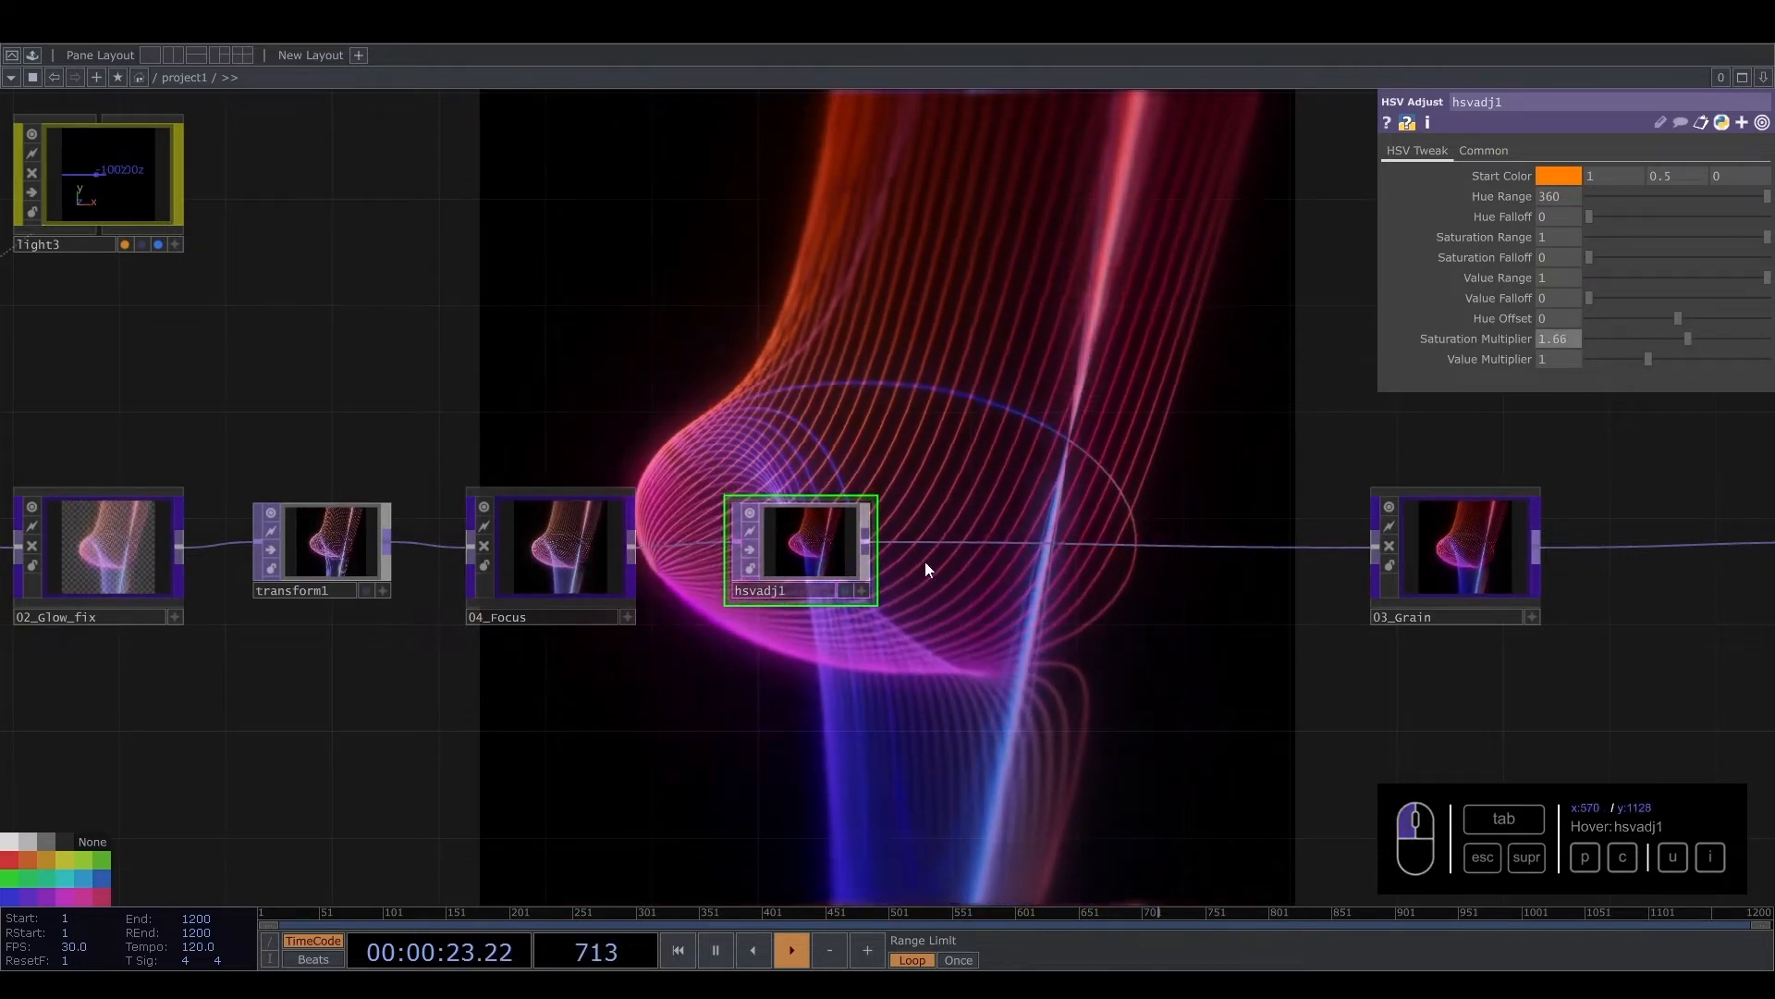
Insert a Level TOP between hsvadj1 and 03_Grain with Brightness 1 at 1.12, Gamma 1 at 1.07 and Contrast at 1.05
right_click(1019, 540)
click(1051, 519)
text(leve)
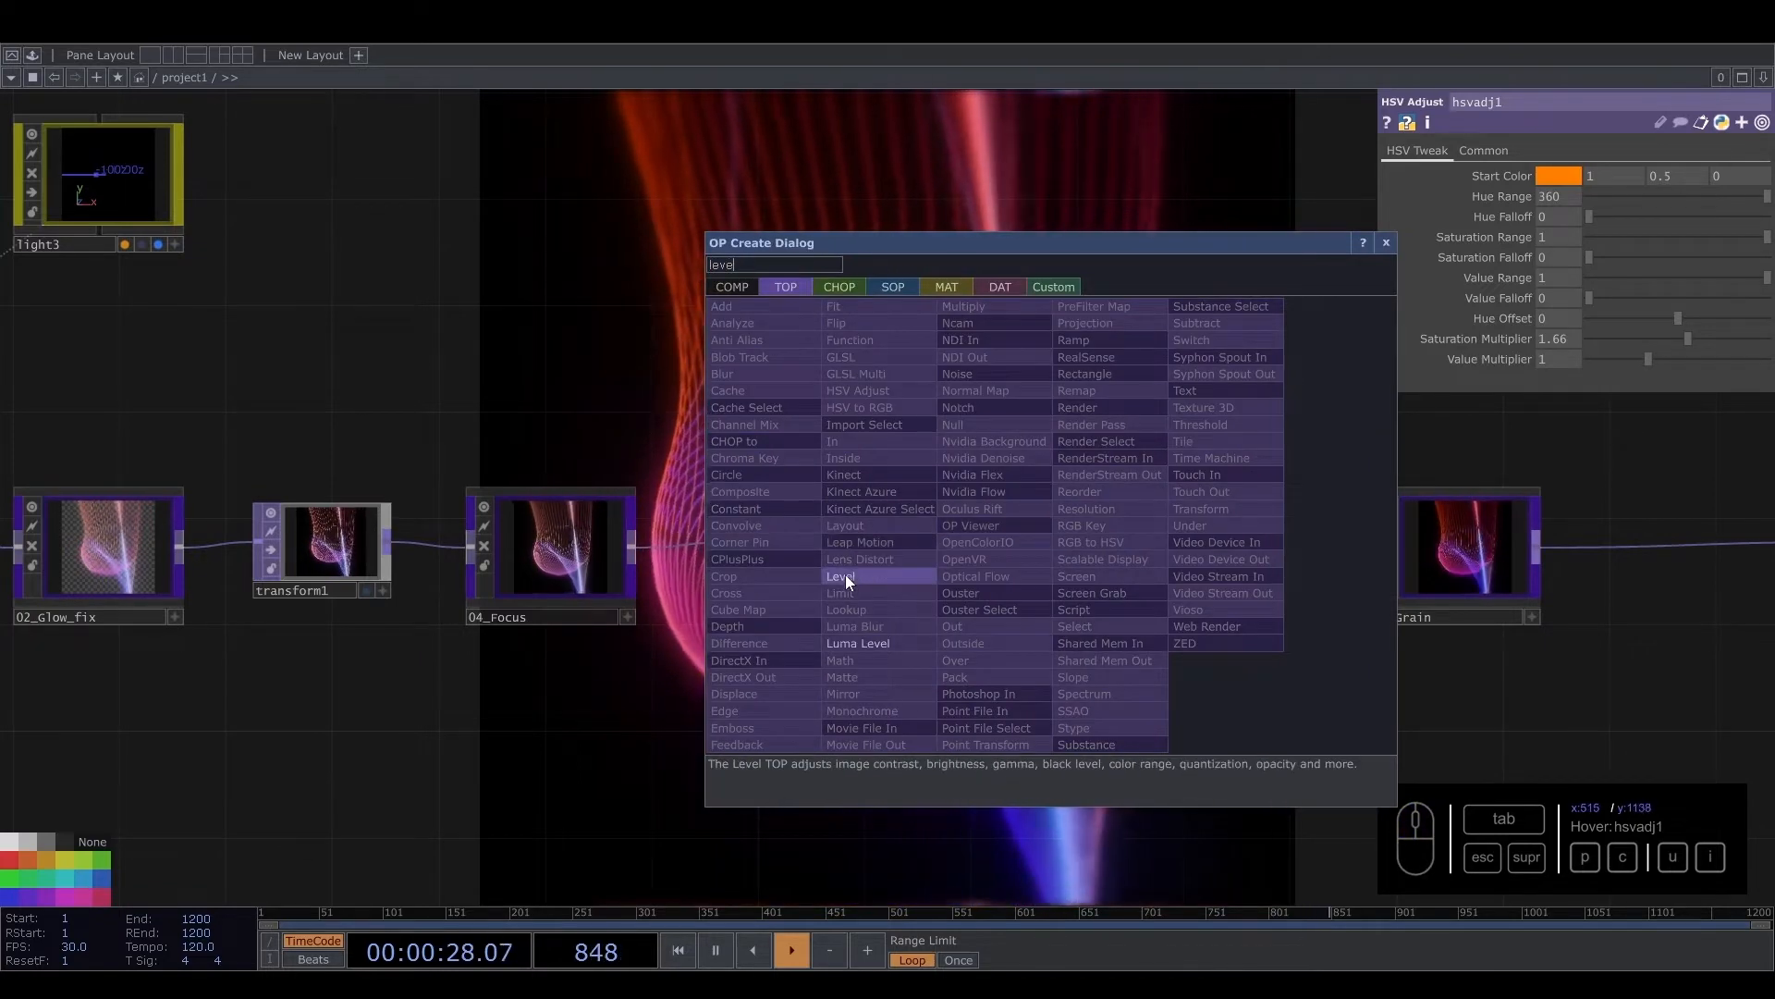
click(845, 575)
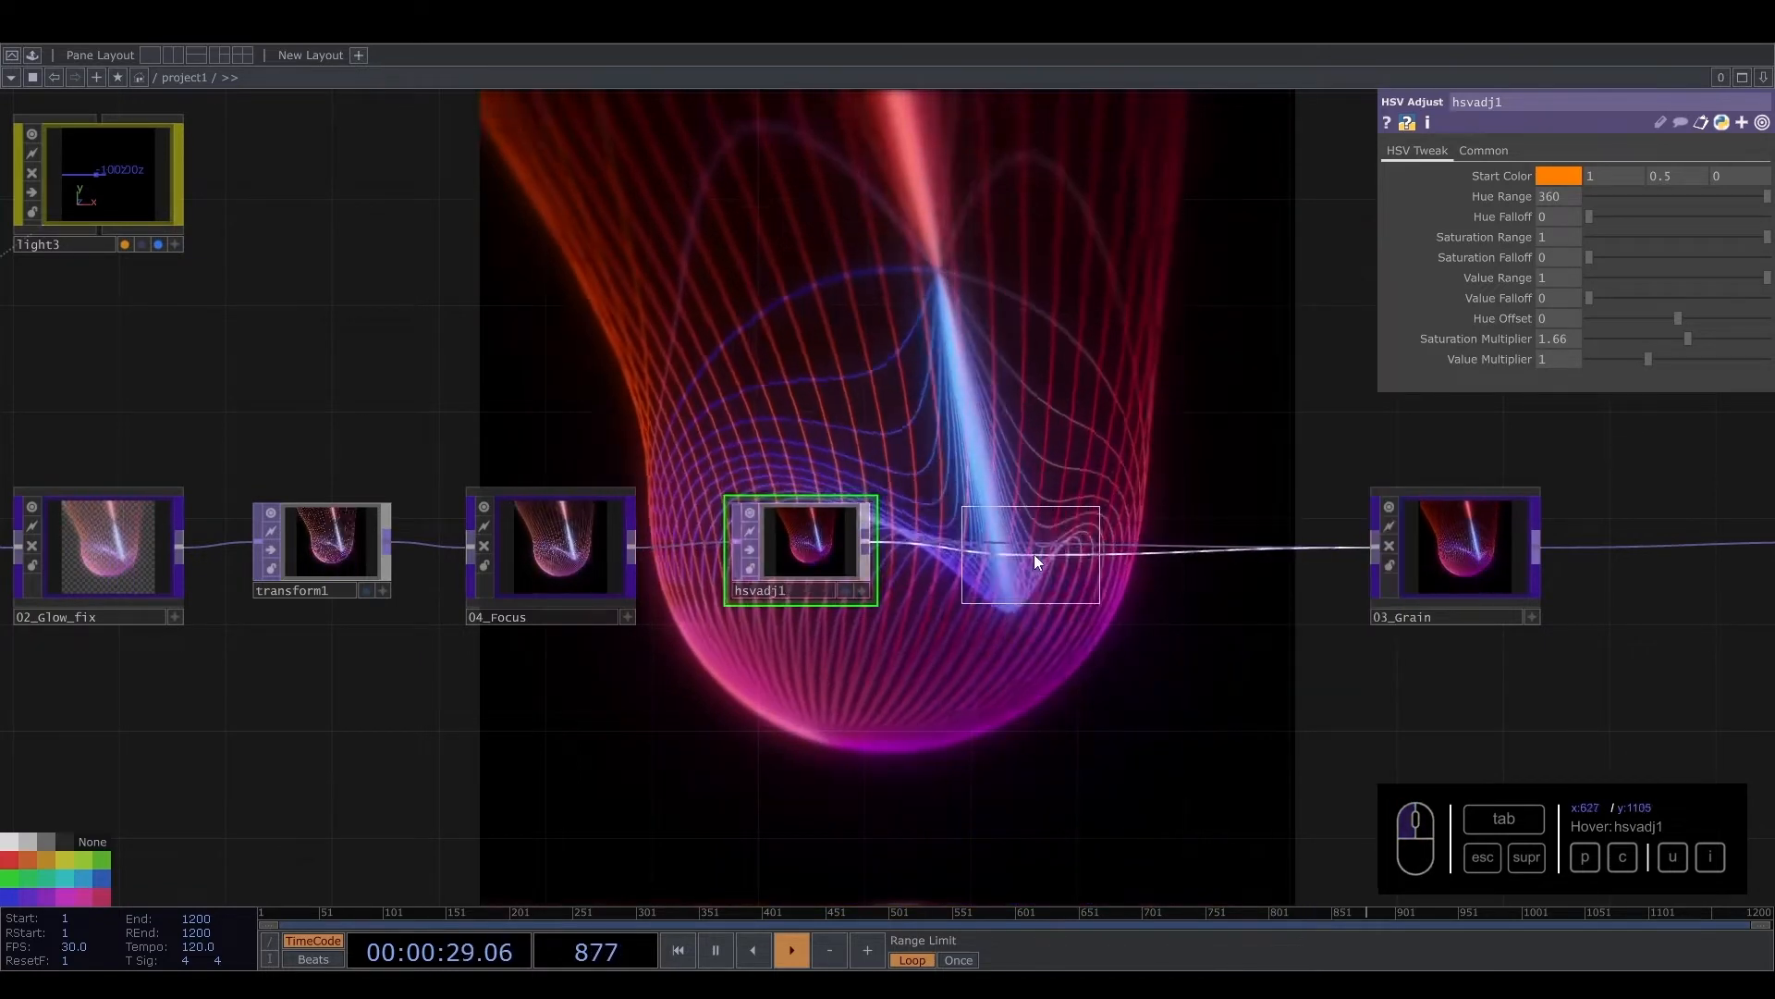
click(1063, 558)
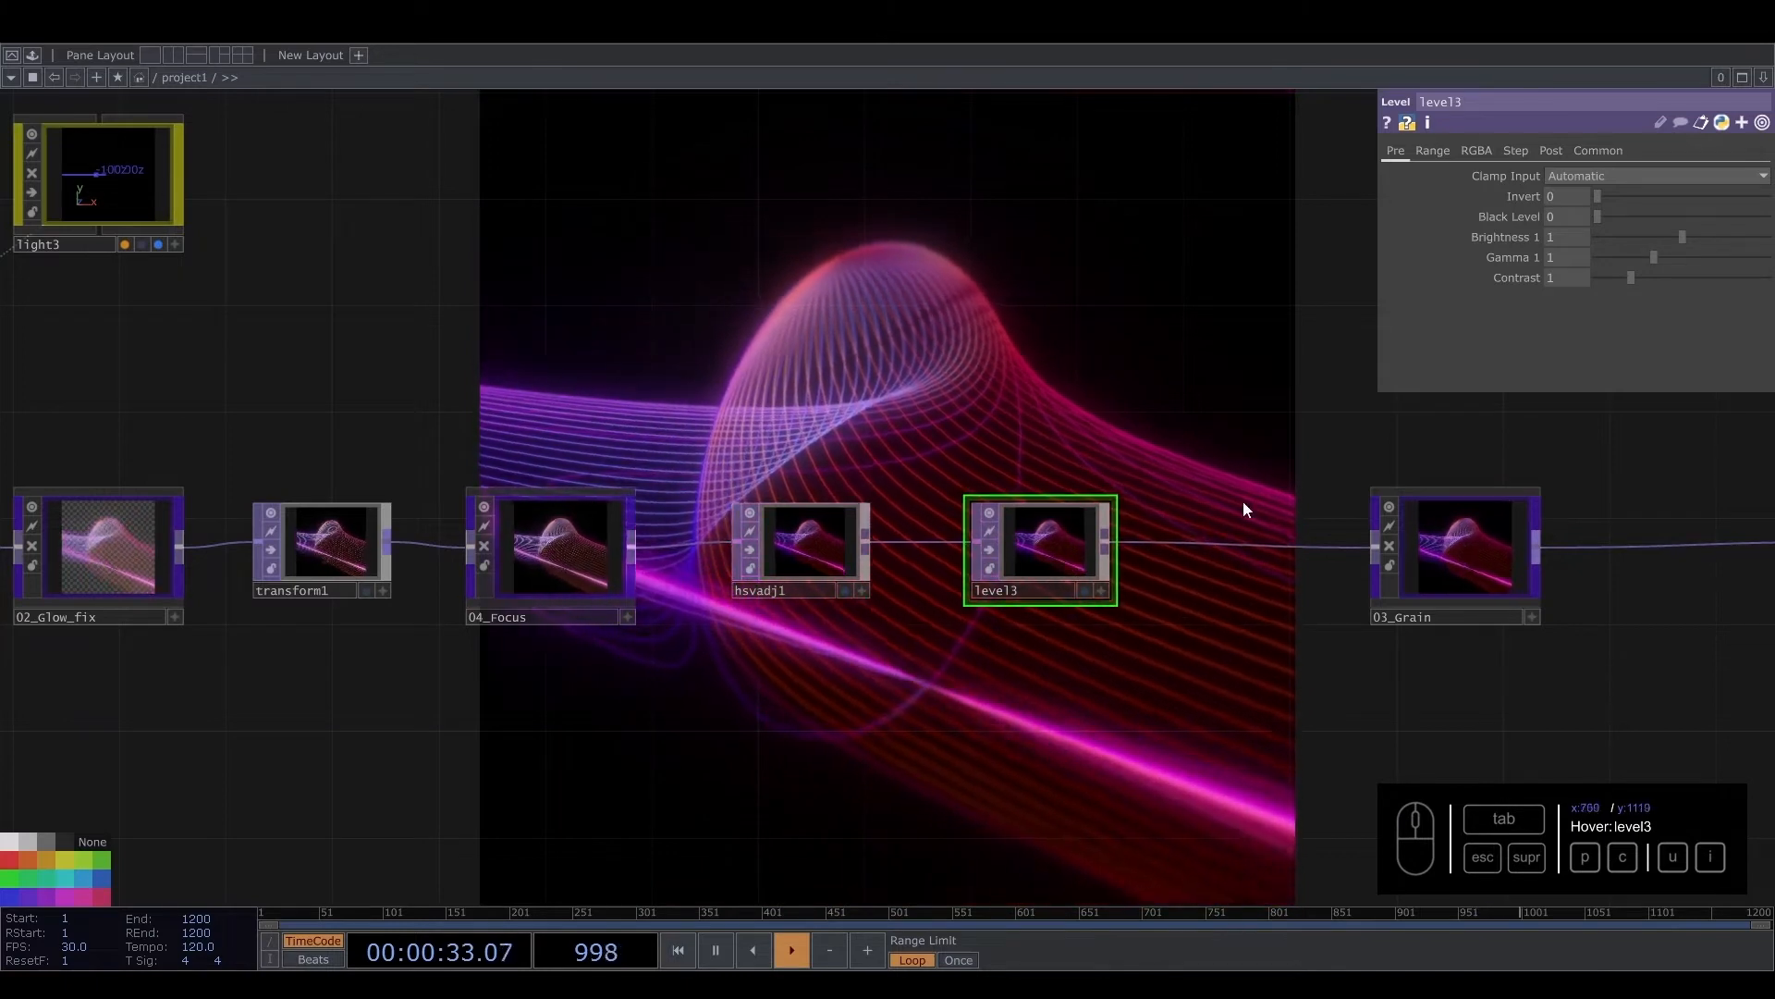
drag(1656, 249, 1634, 287)
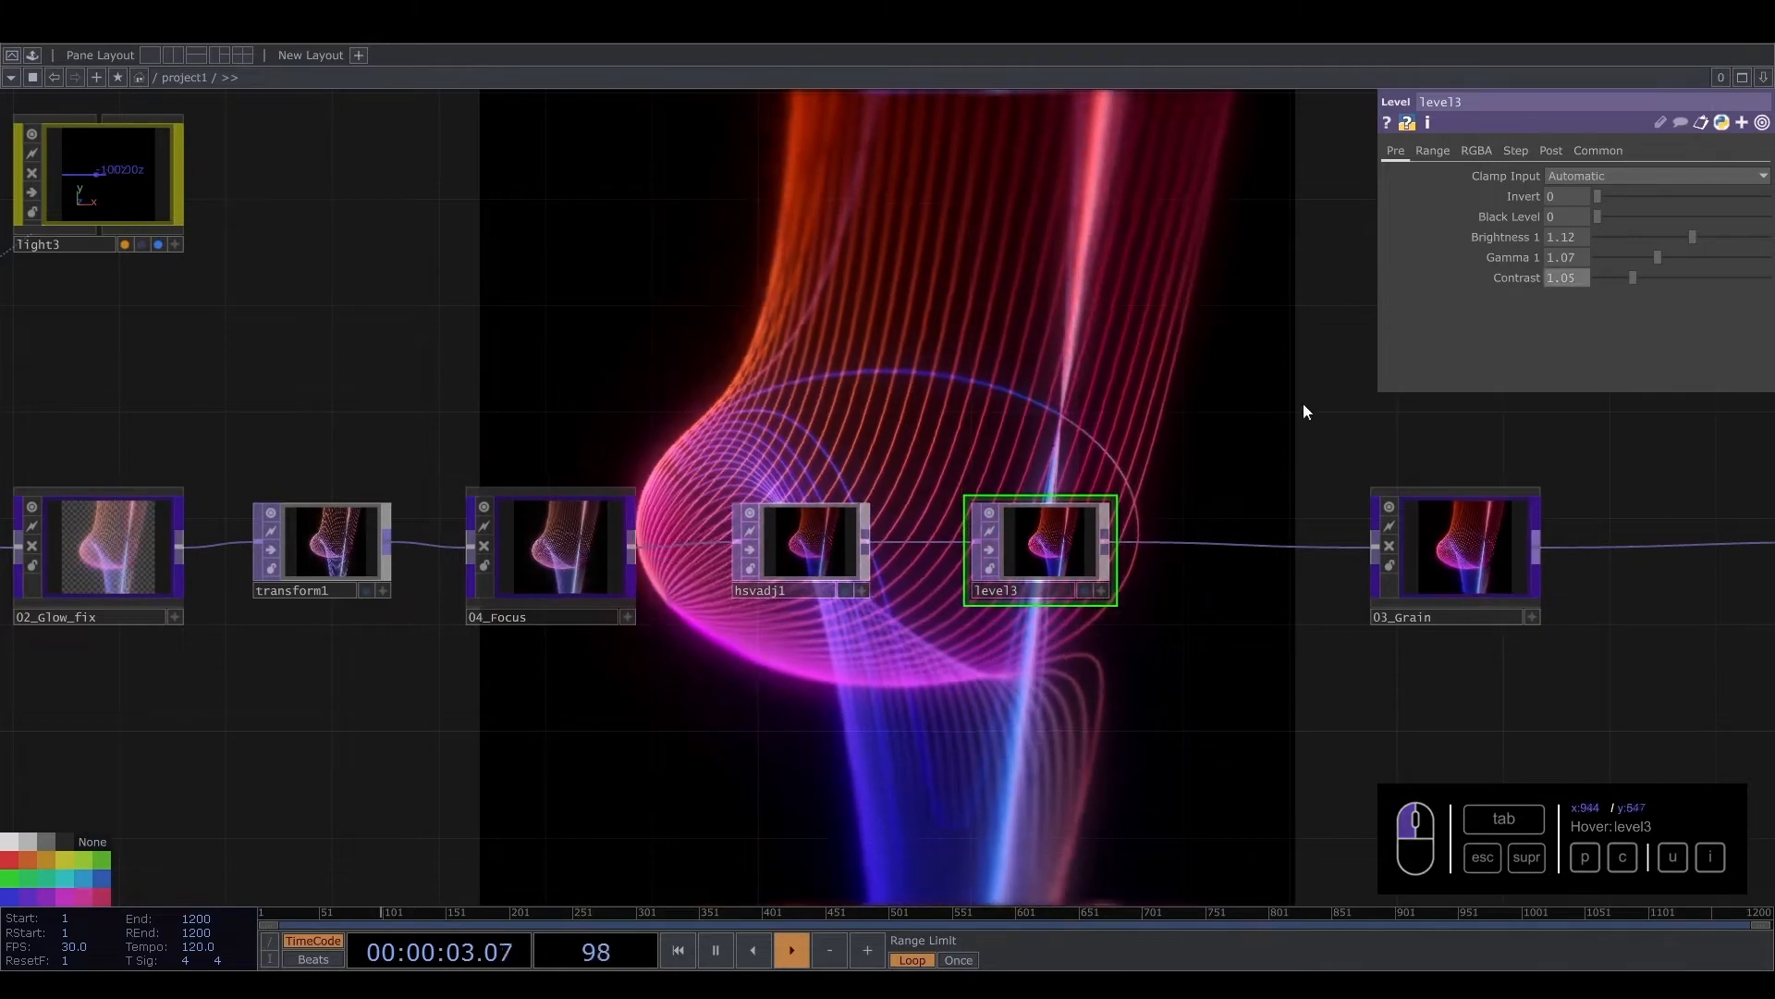
scroll(713, 626, down, 10)
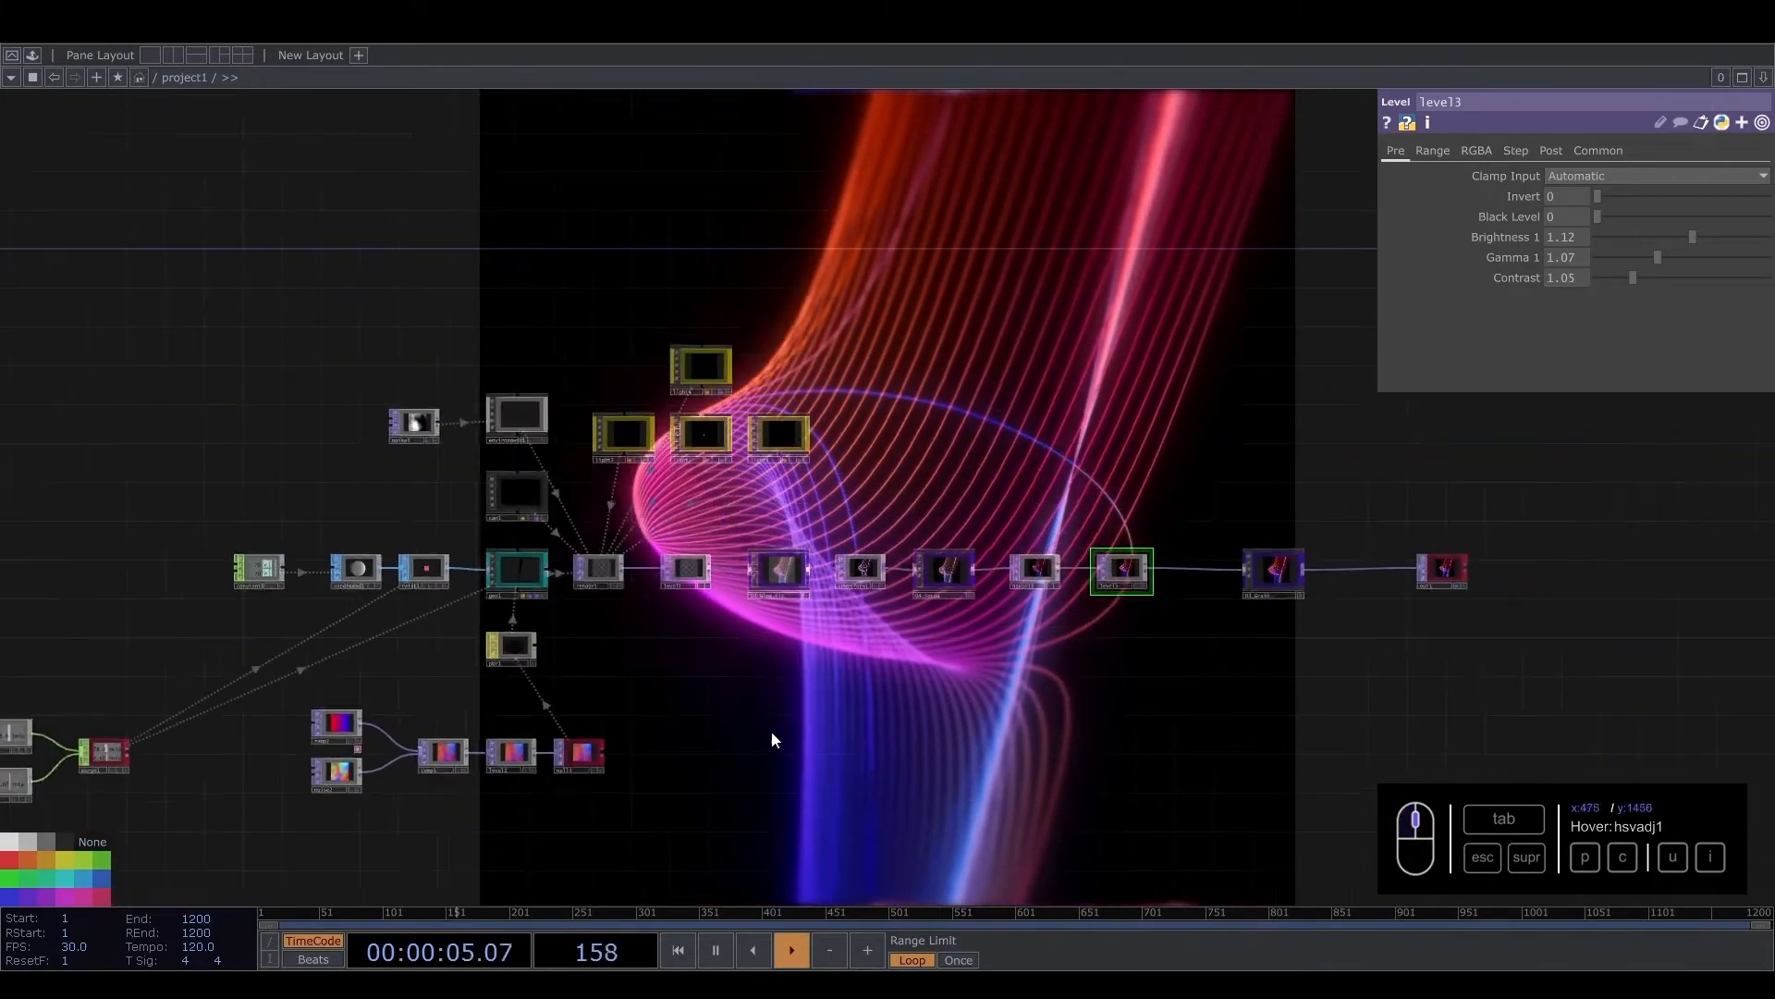
drag(448, 781, 819, 659)
scroll(823, 642, up, 6)
drag(924, 523, 1261, 473)
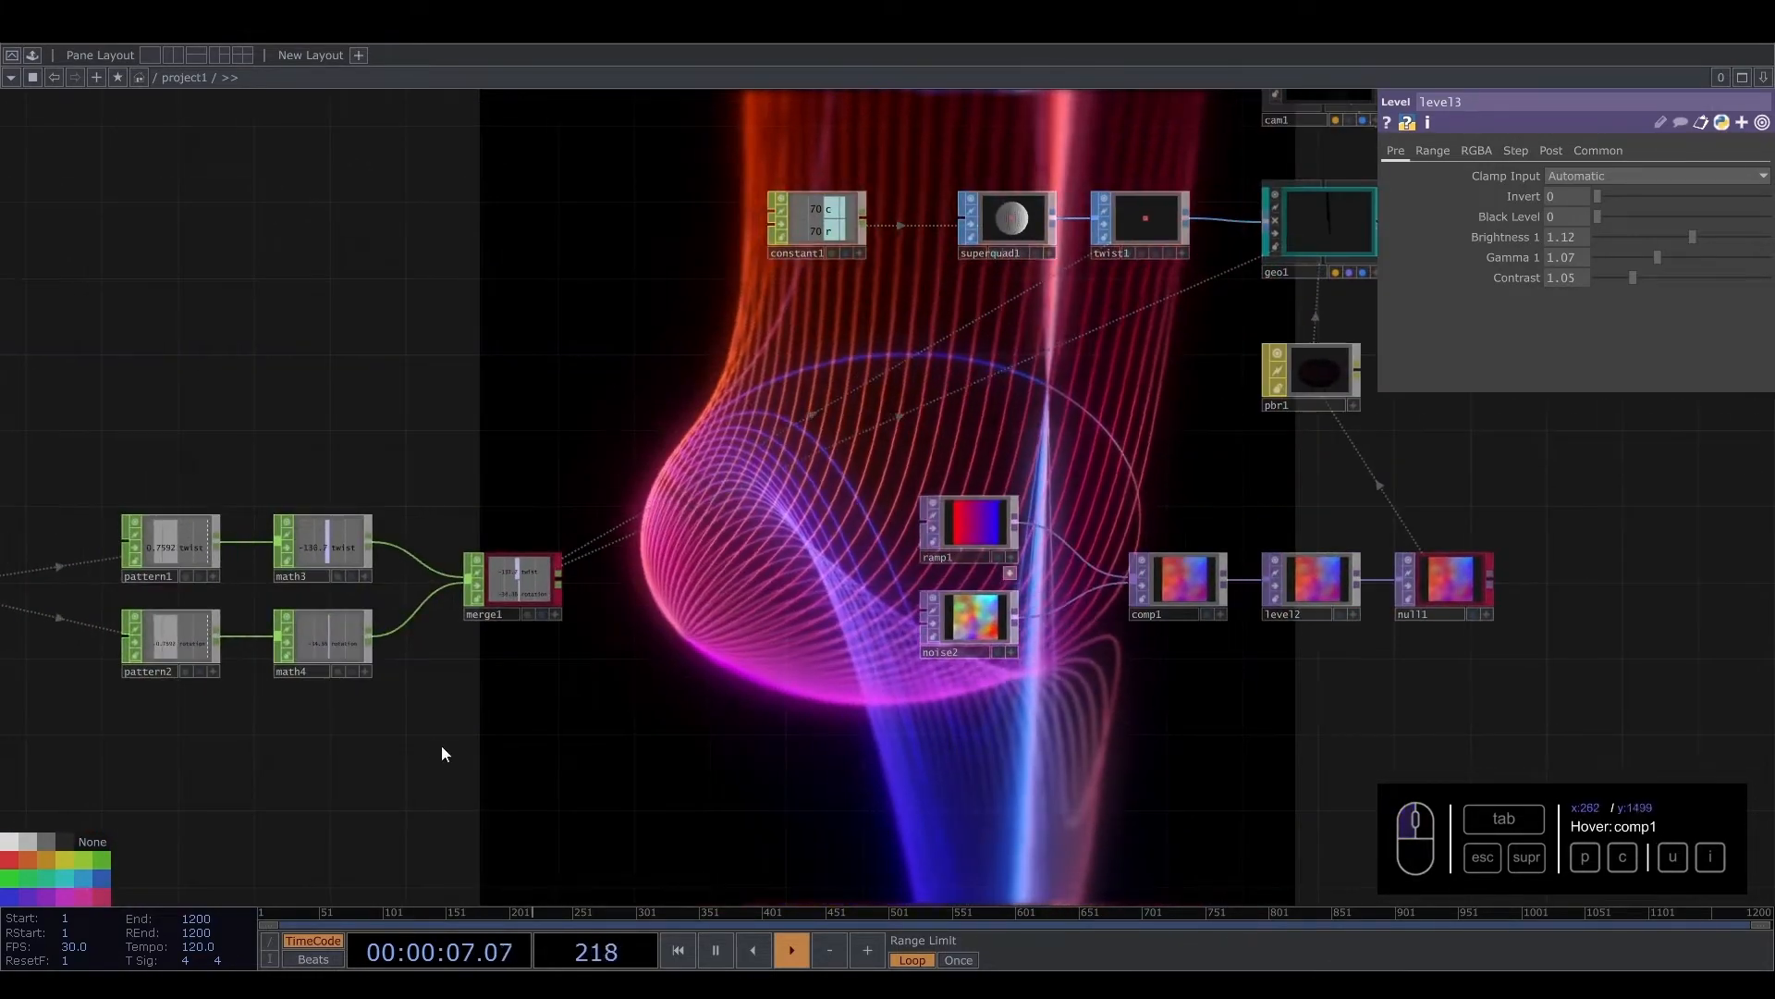
drag(442, 746, 713, 620)
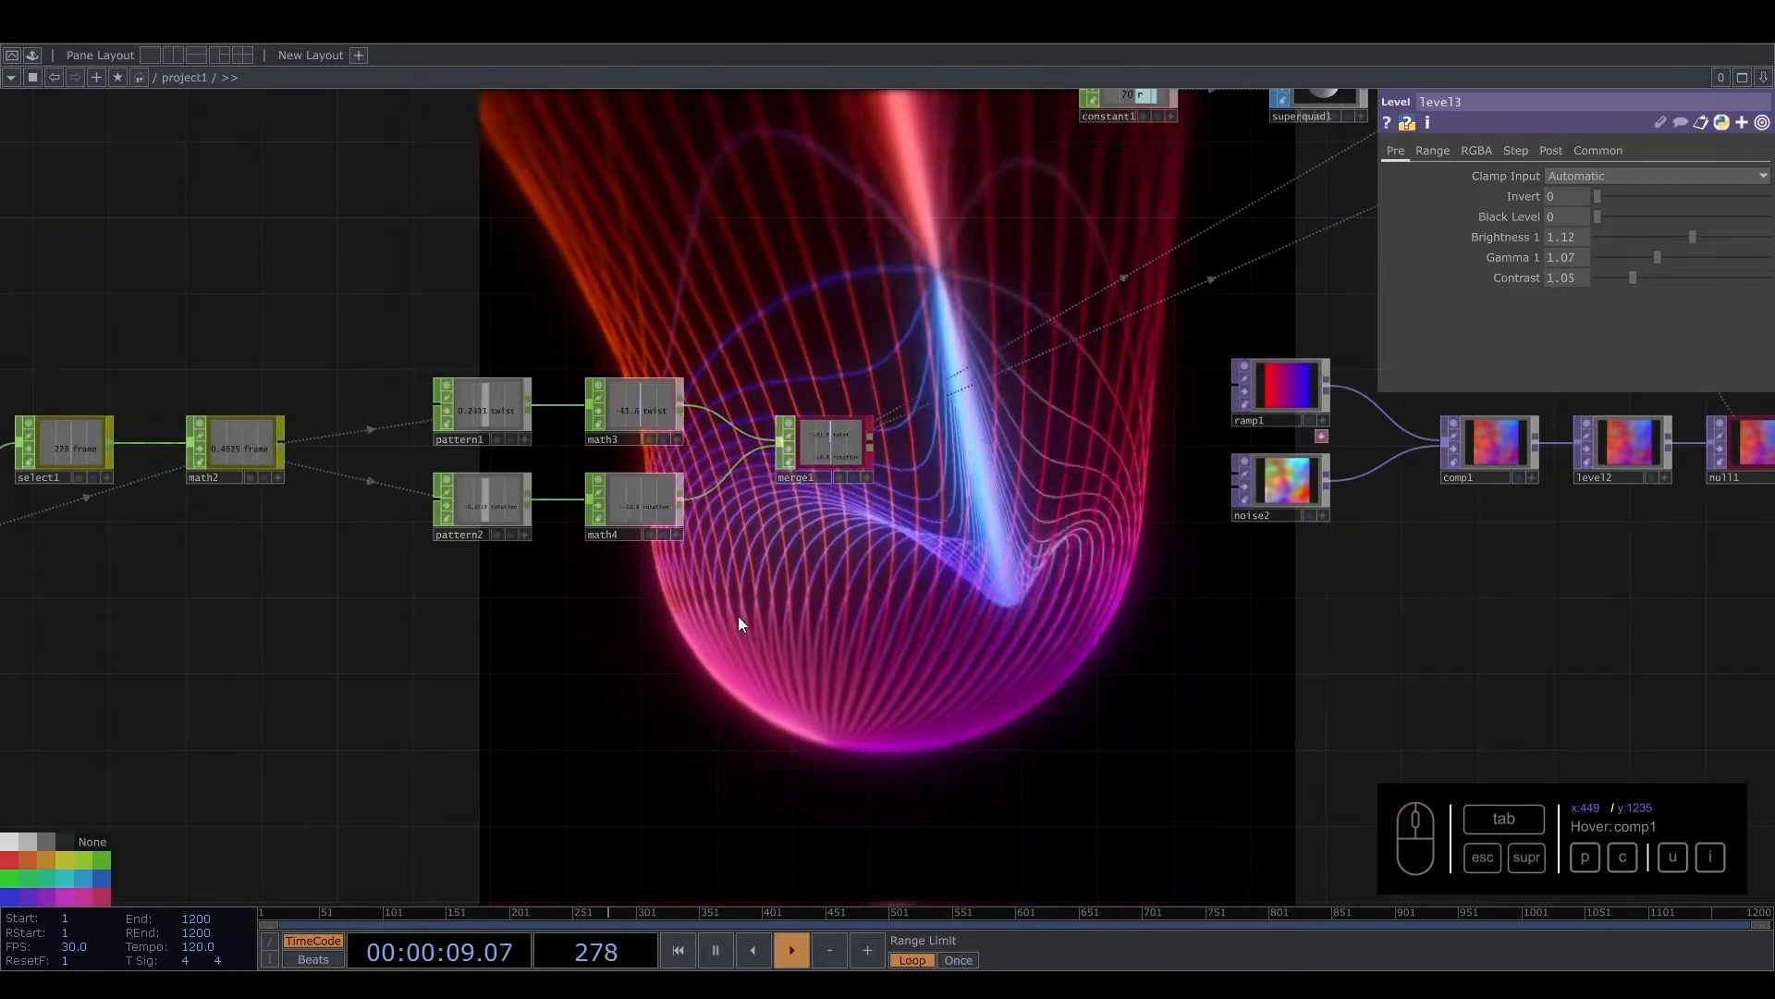
Duplicate pattern2 and math4 as a third row below and name the copied pattern's channel ramp
click(448, 508)
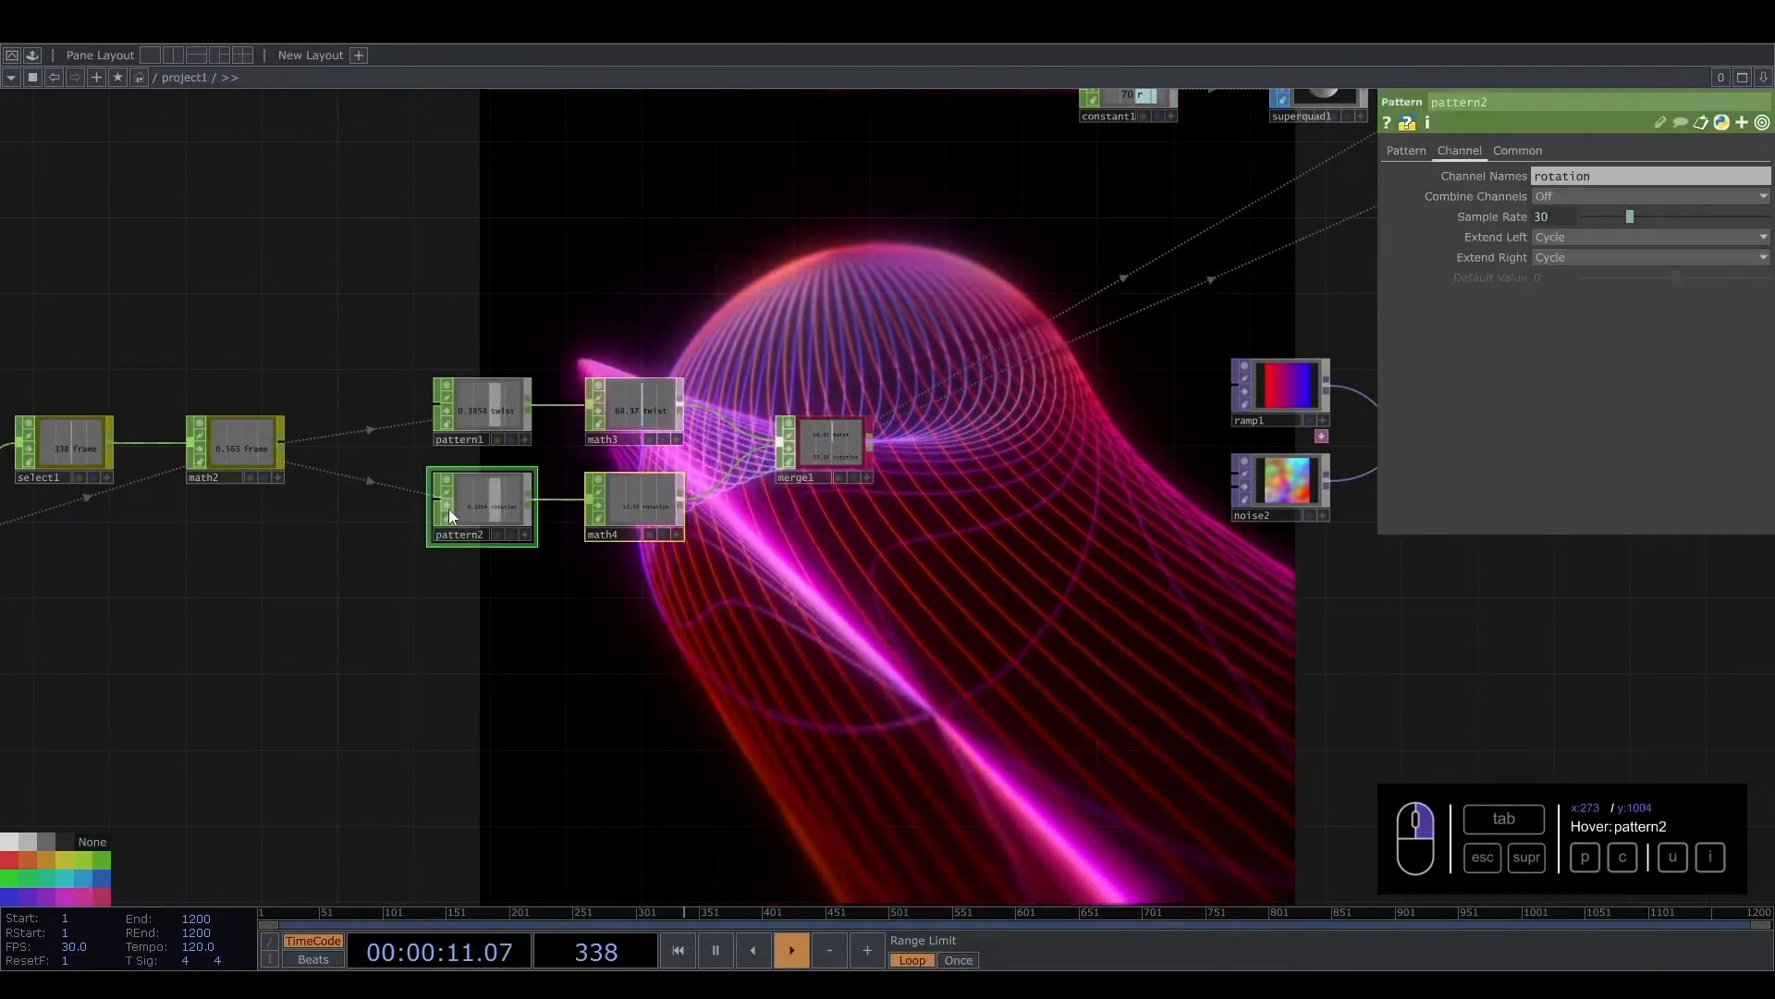
key(ctrl+c)
key(ctrl+v)
drag(582, 709, 582, 701)
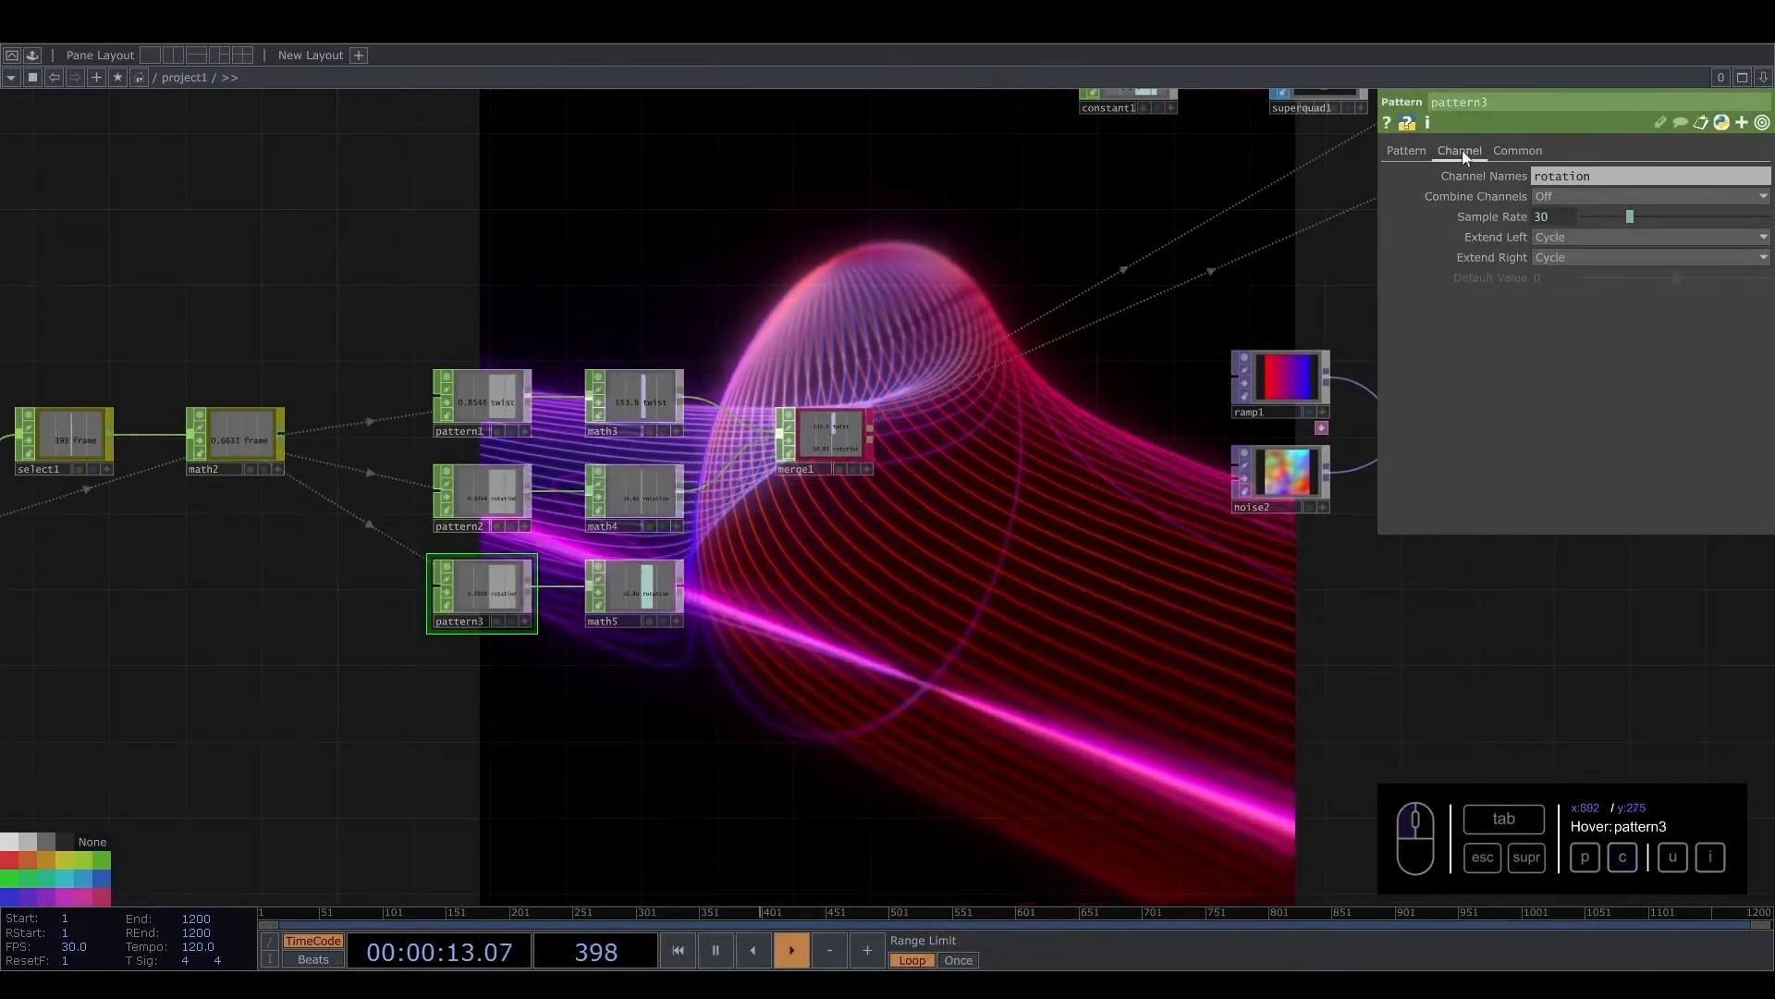
click(1415, 152)
click(1466, 153)
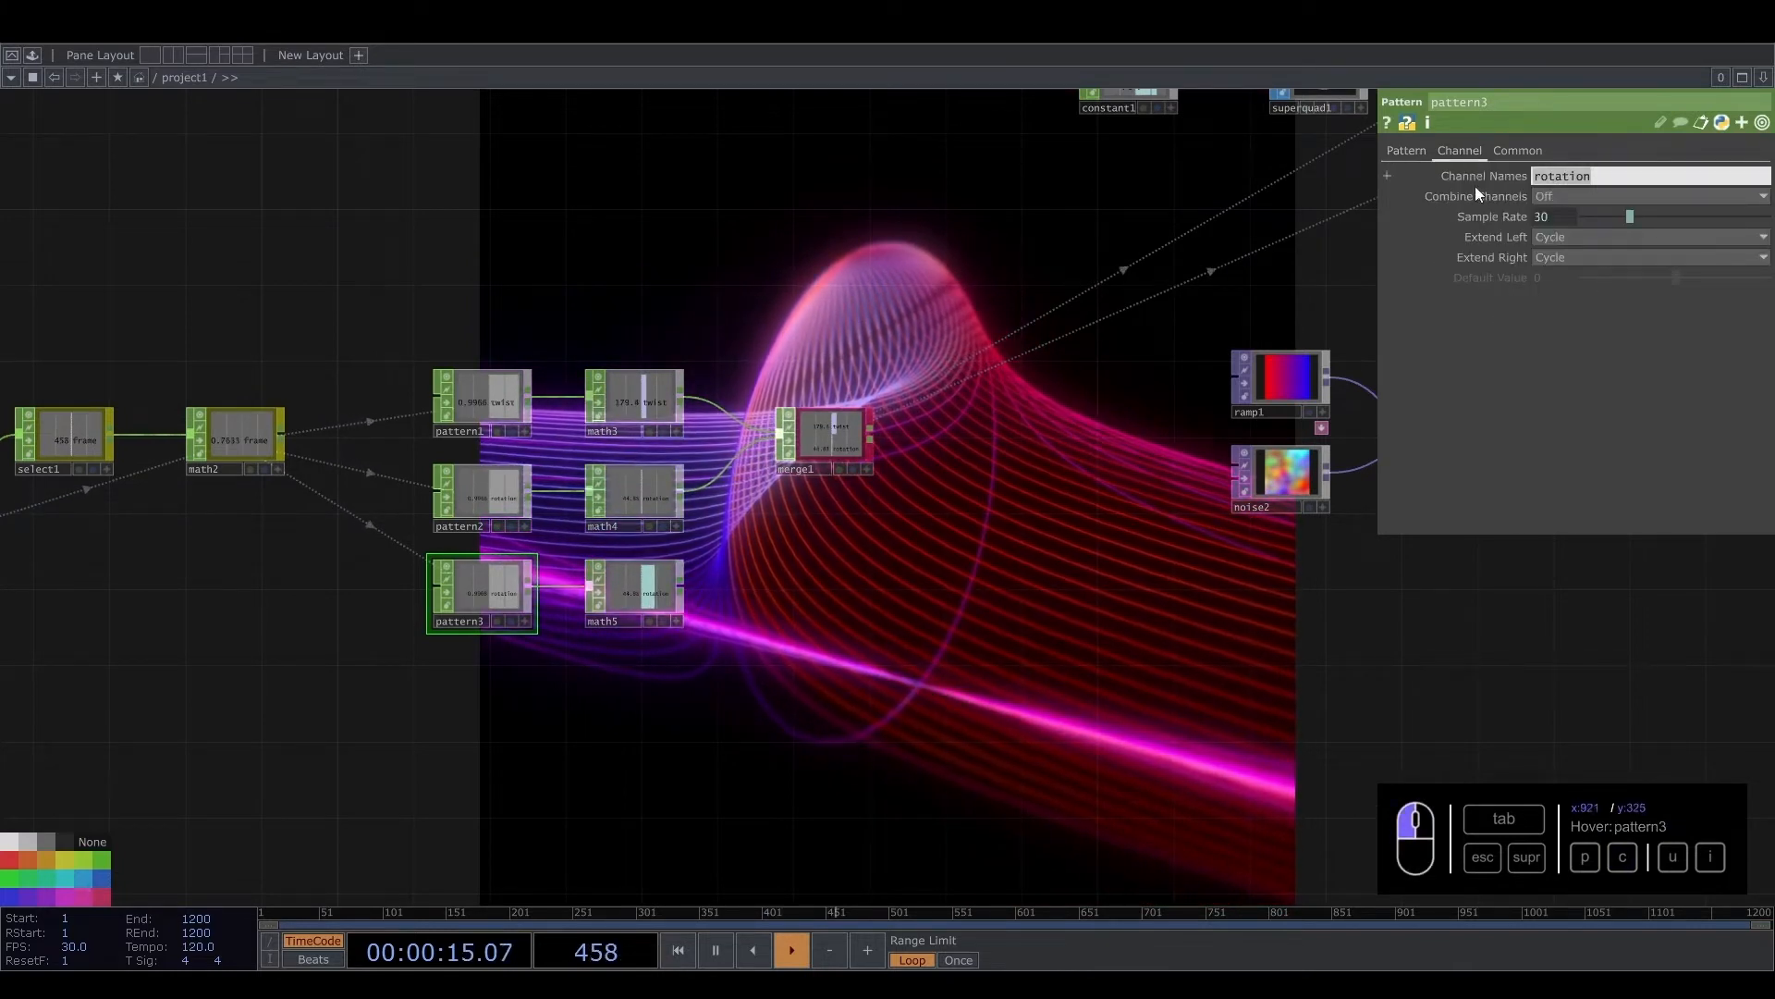
text(ramp)
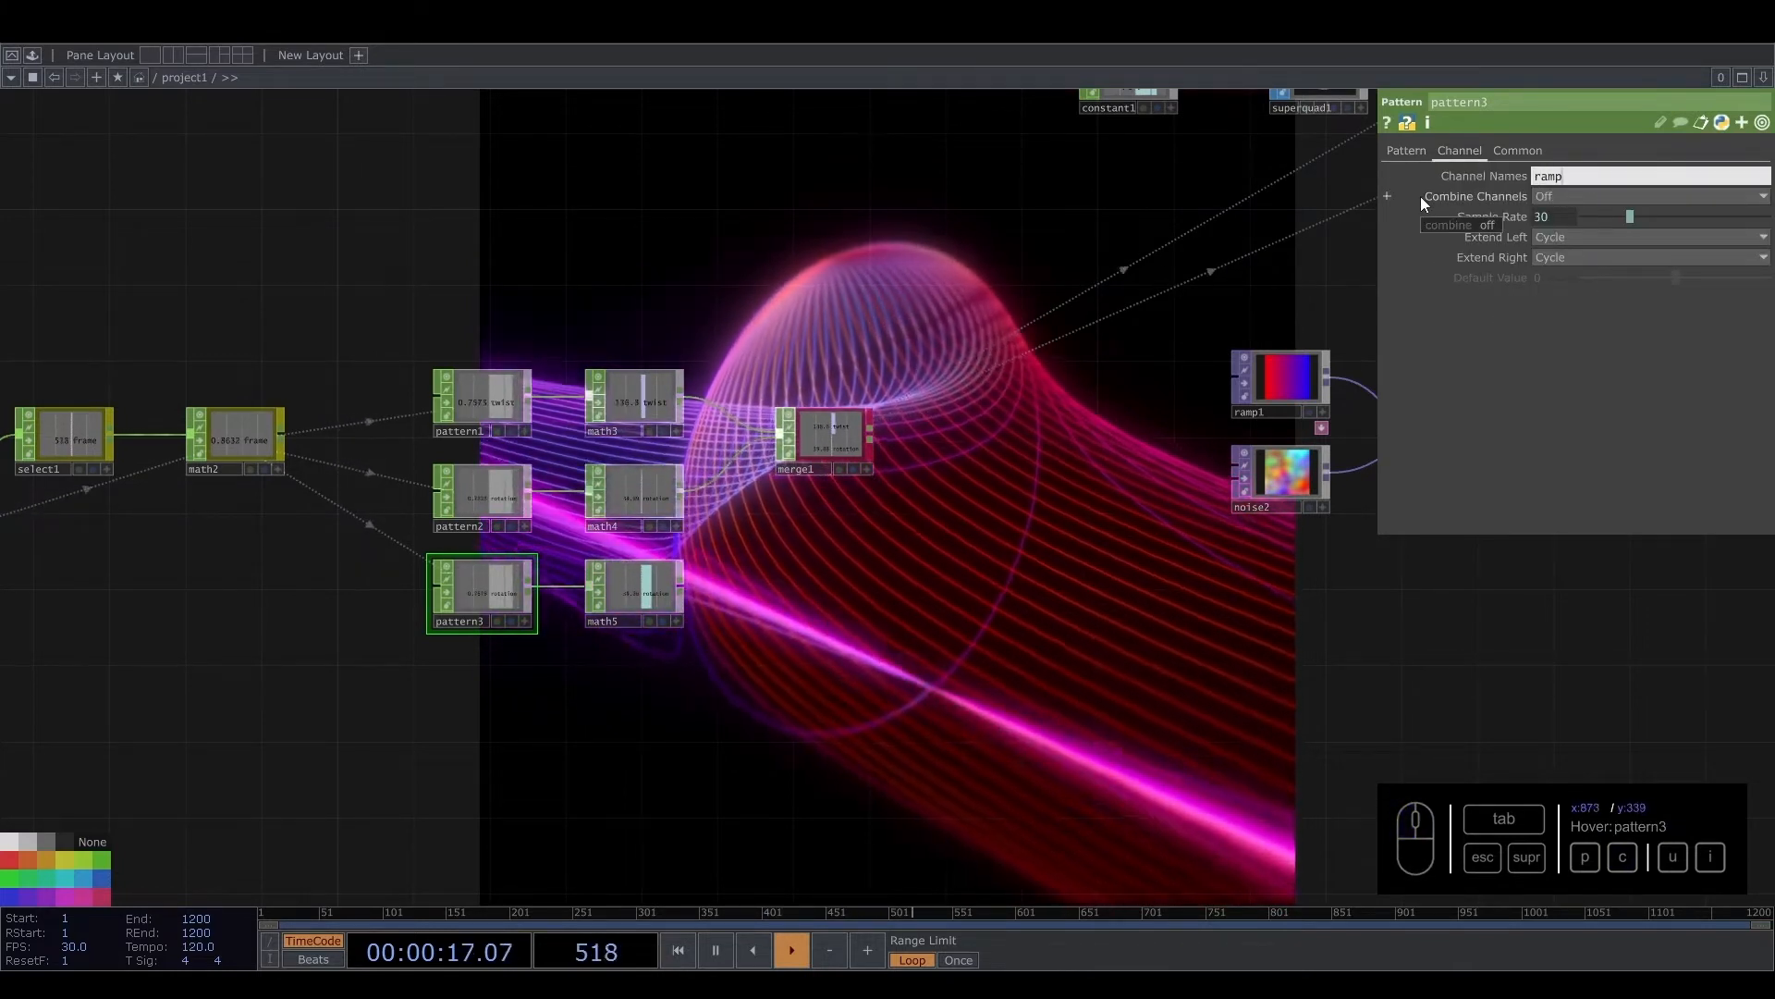
Try Phase values of 2 and 1 on ramp1 to test how its gradient shifts
click(1283, 380)
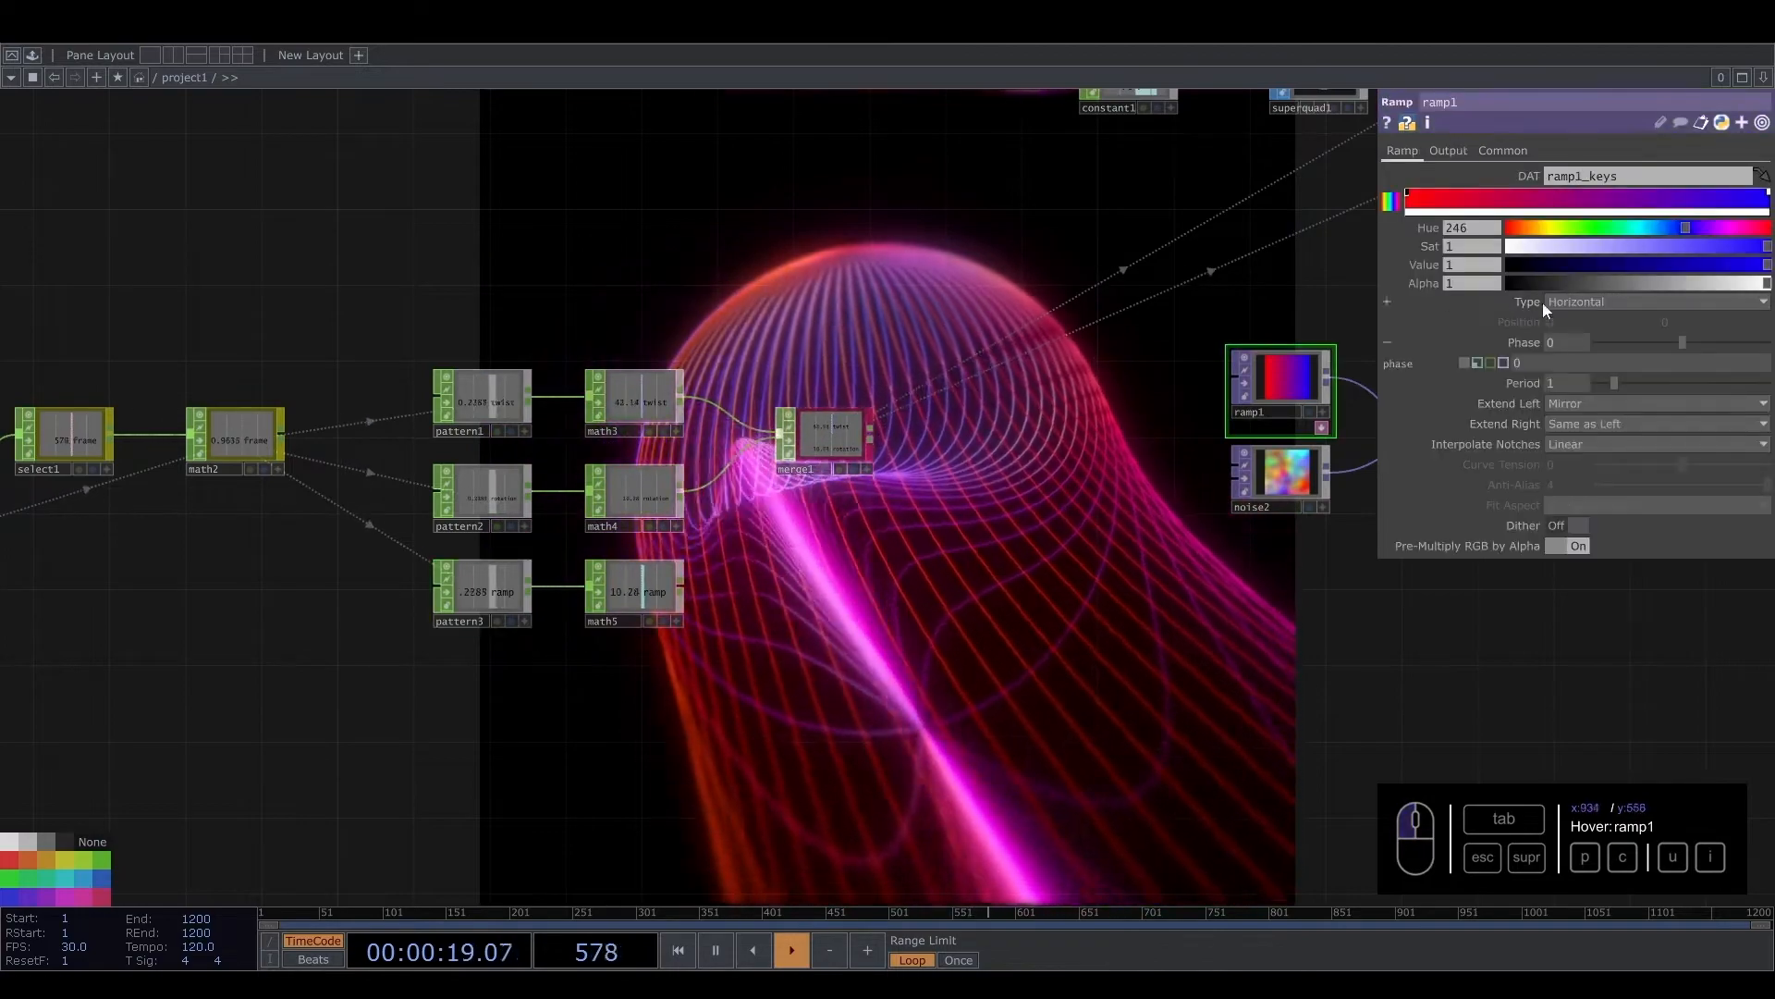
click(1513, 341)
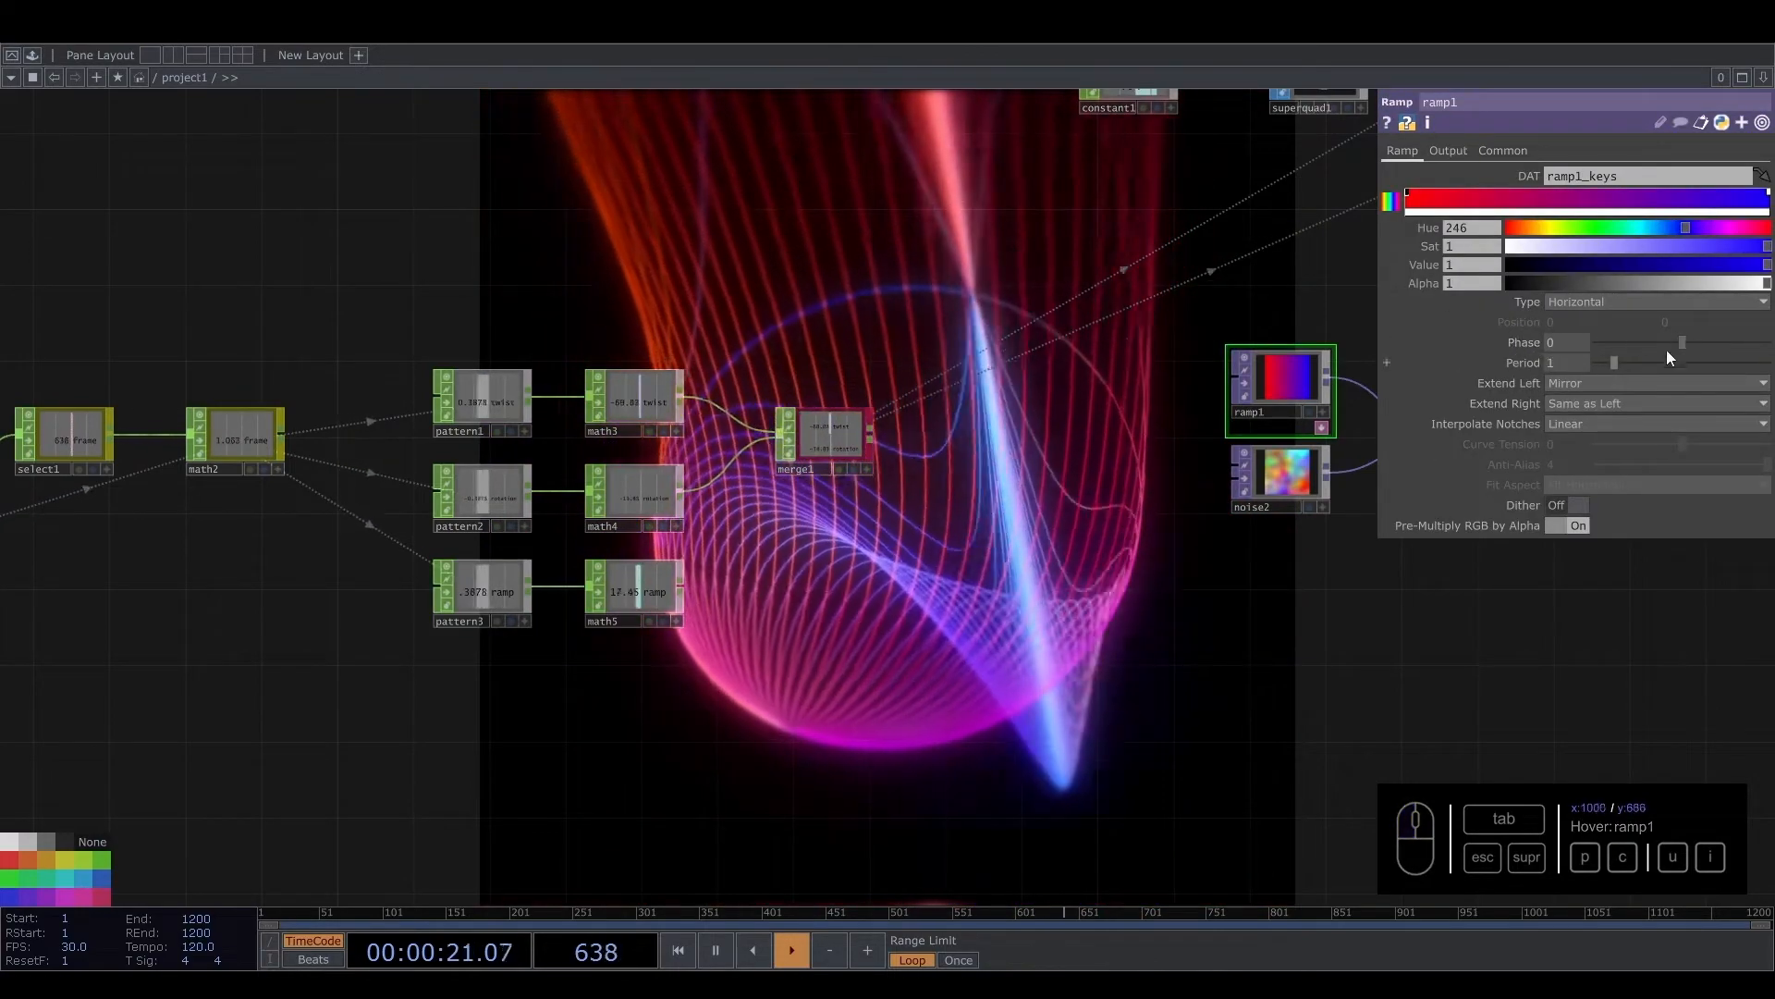
drag(1024, 655, 690, 699)
scroll(1003, 459, up, 5)
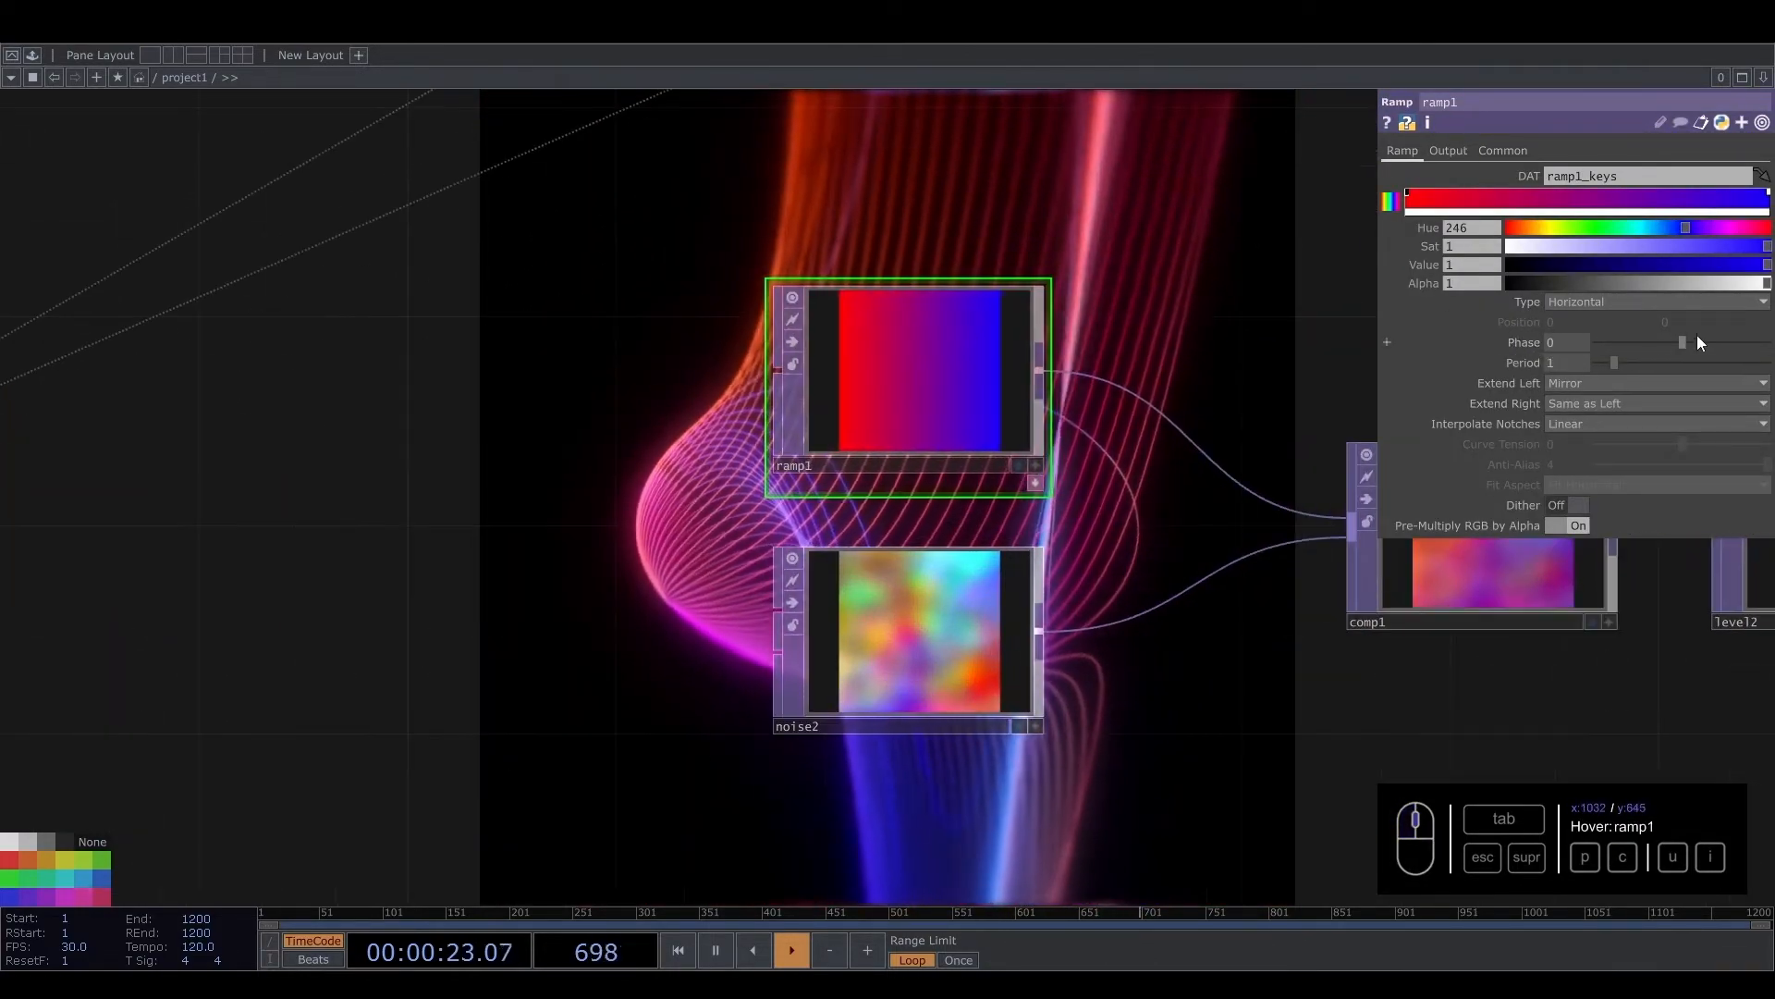
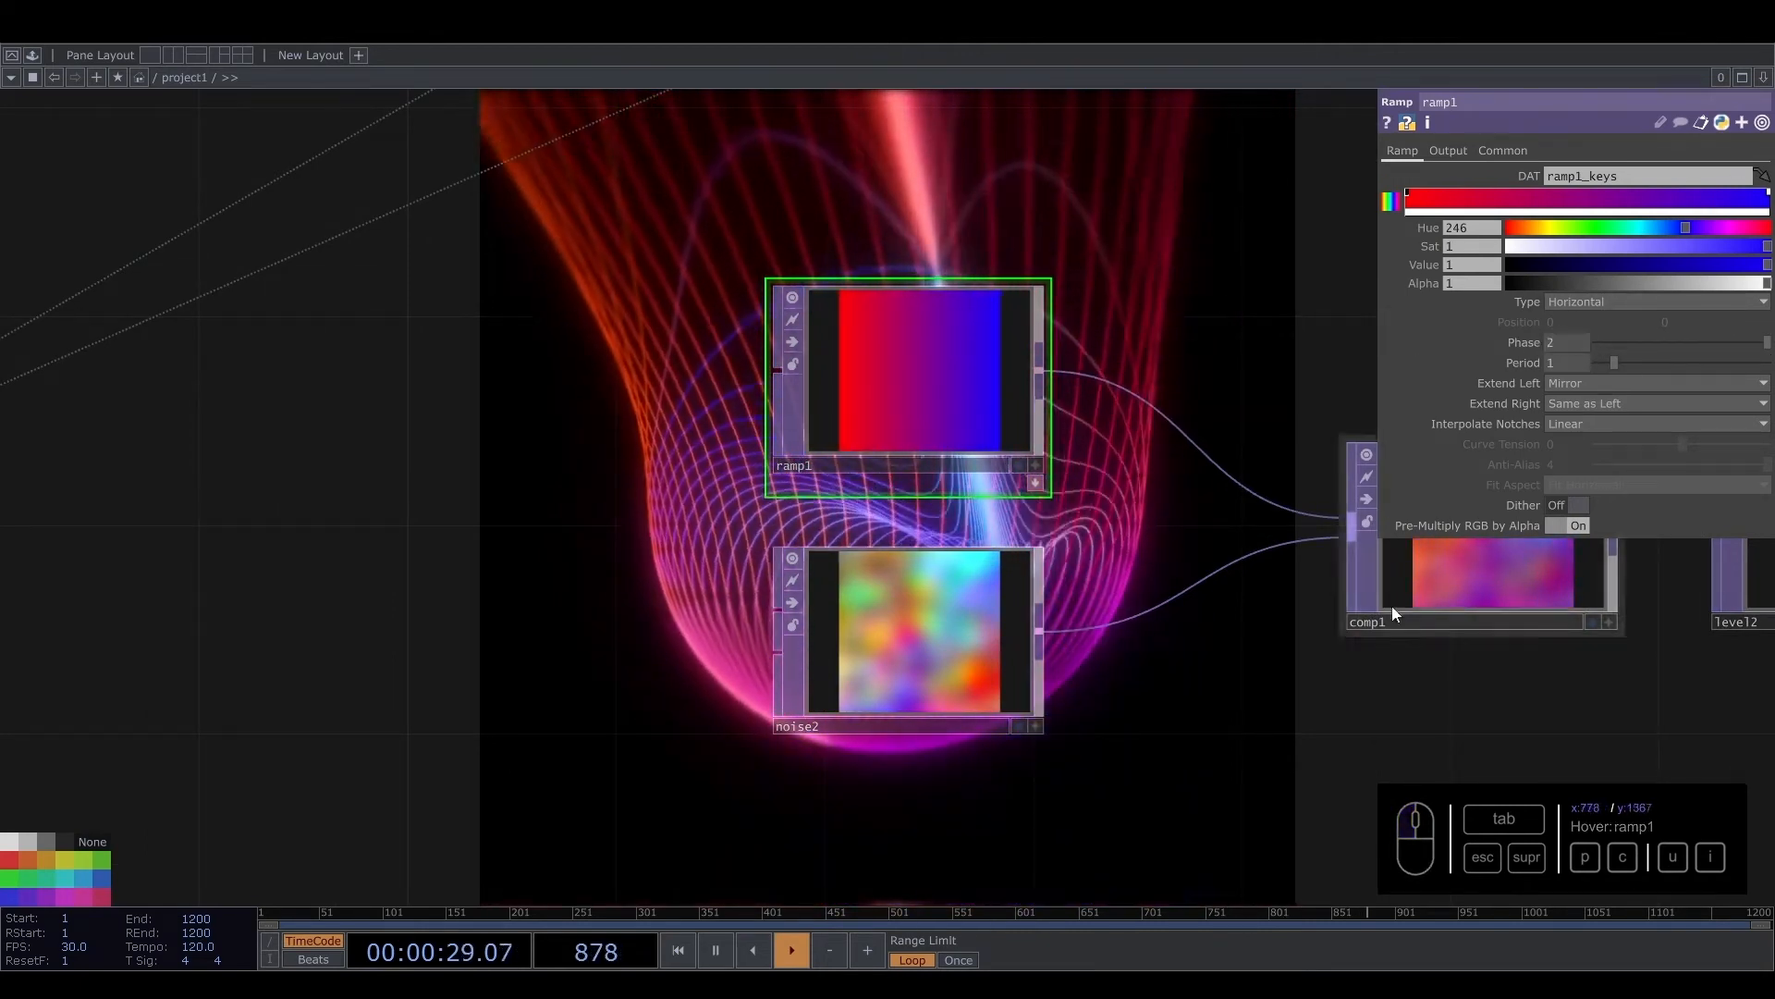
drag(1586, 345, 1757, 338)
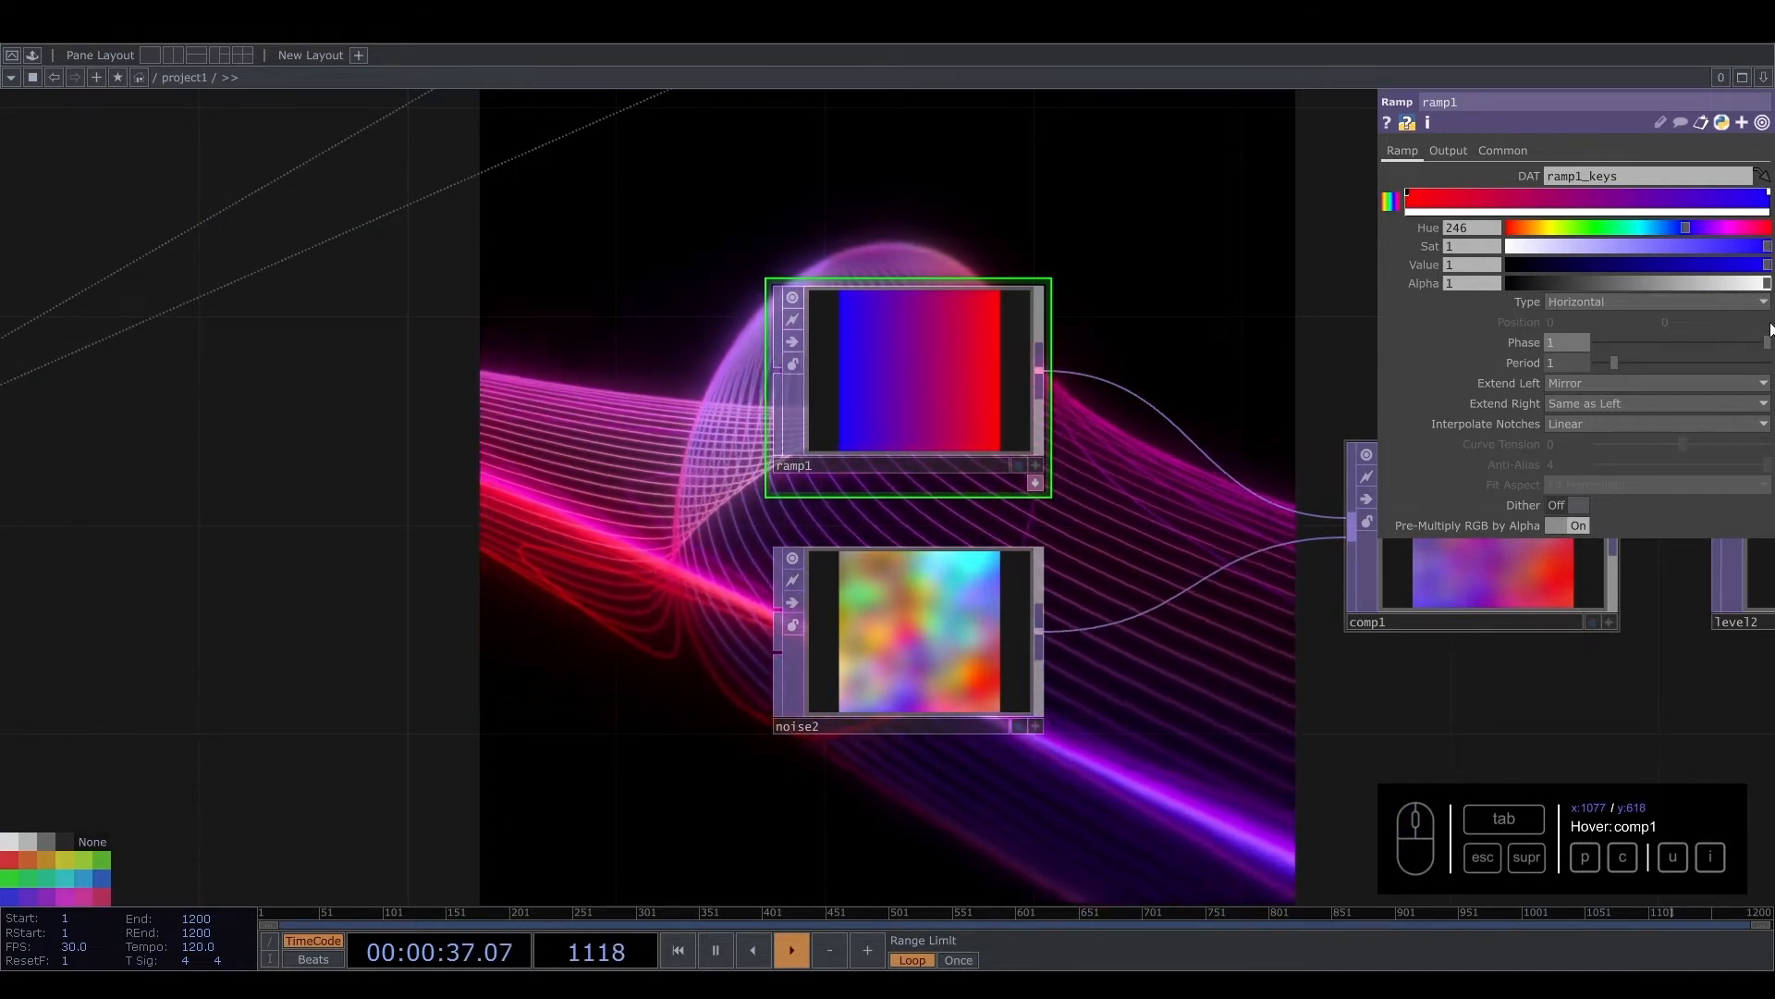
Test noise2's Translate 4D with different amounts and set it to 1
click(897, 628)
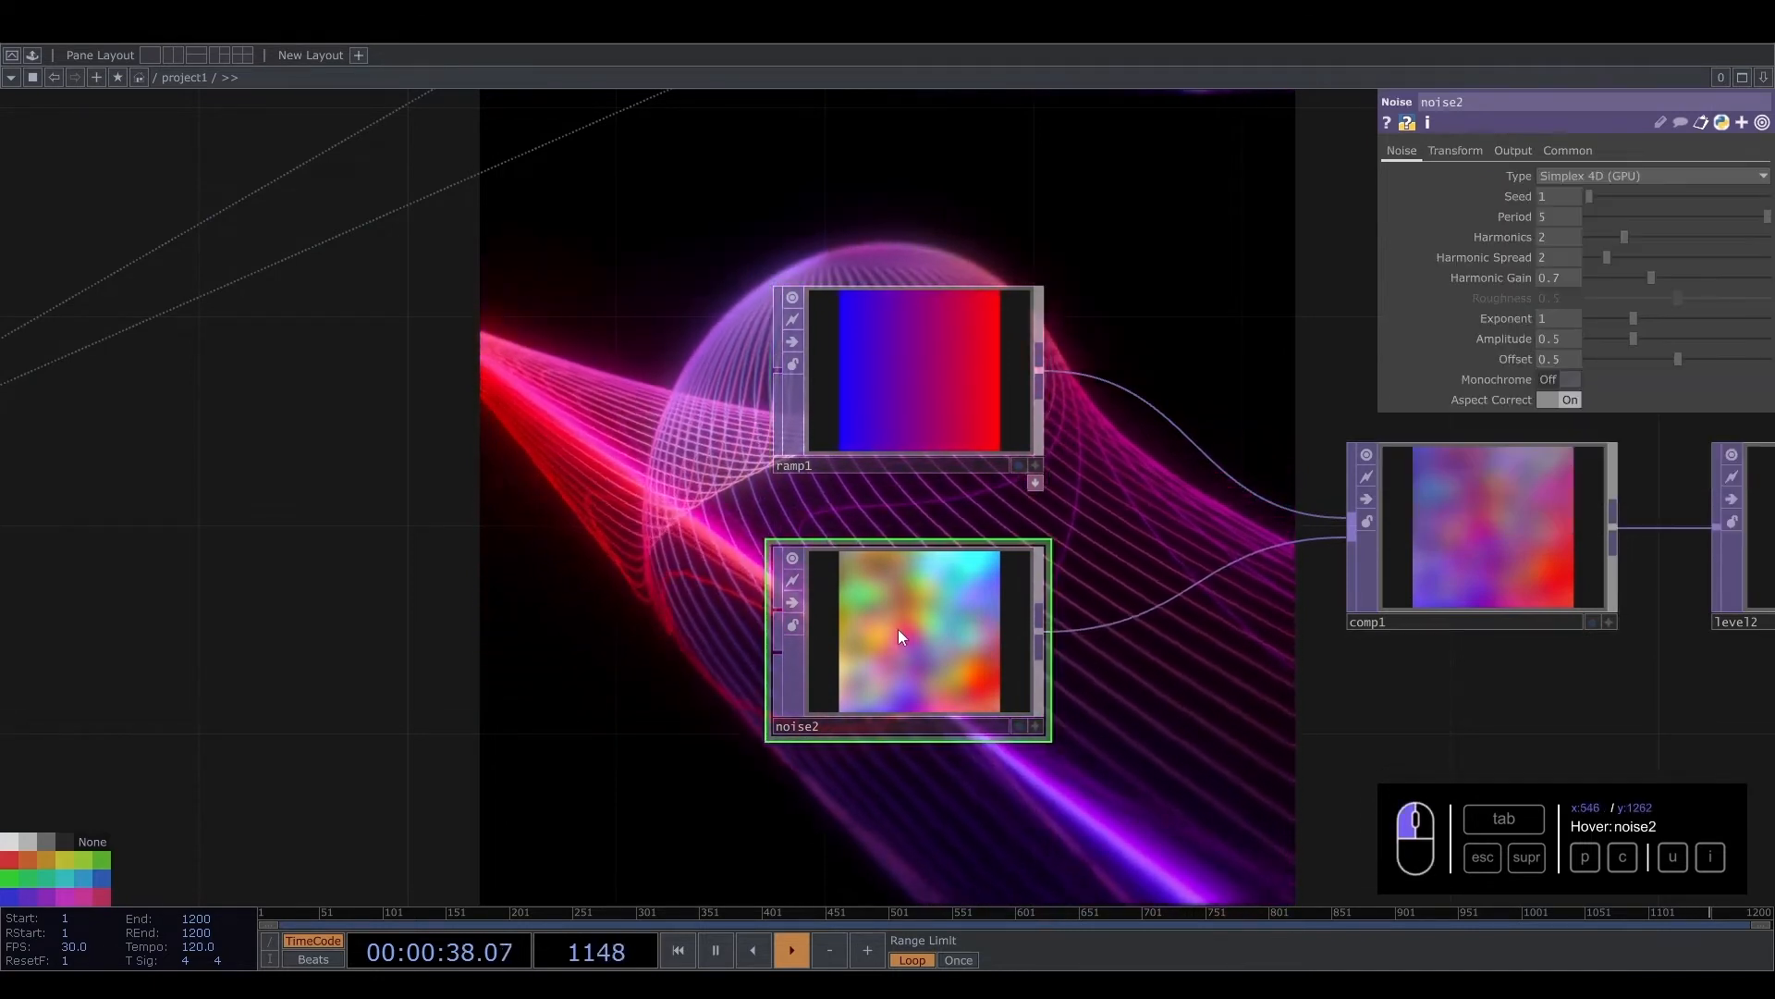
click(1453, 150)
drag(1590, 297, 1703, 299)
text(1)
key(Return)
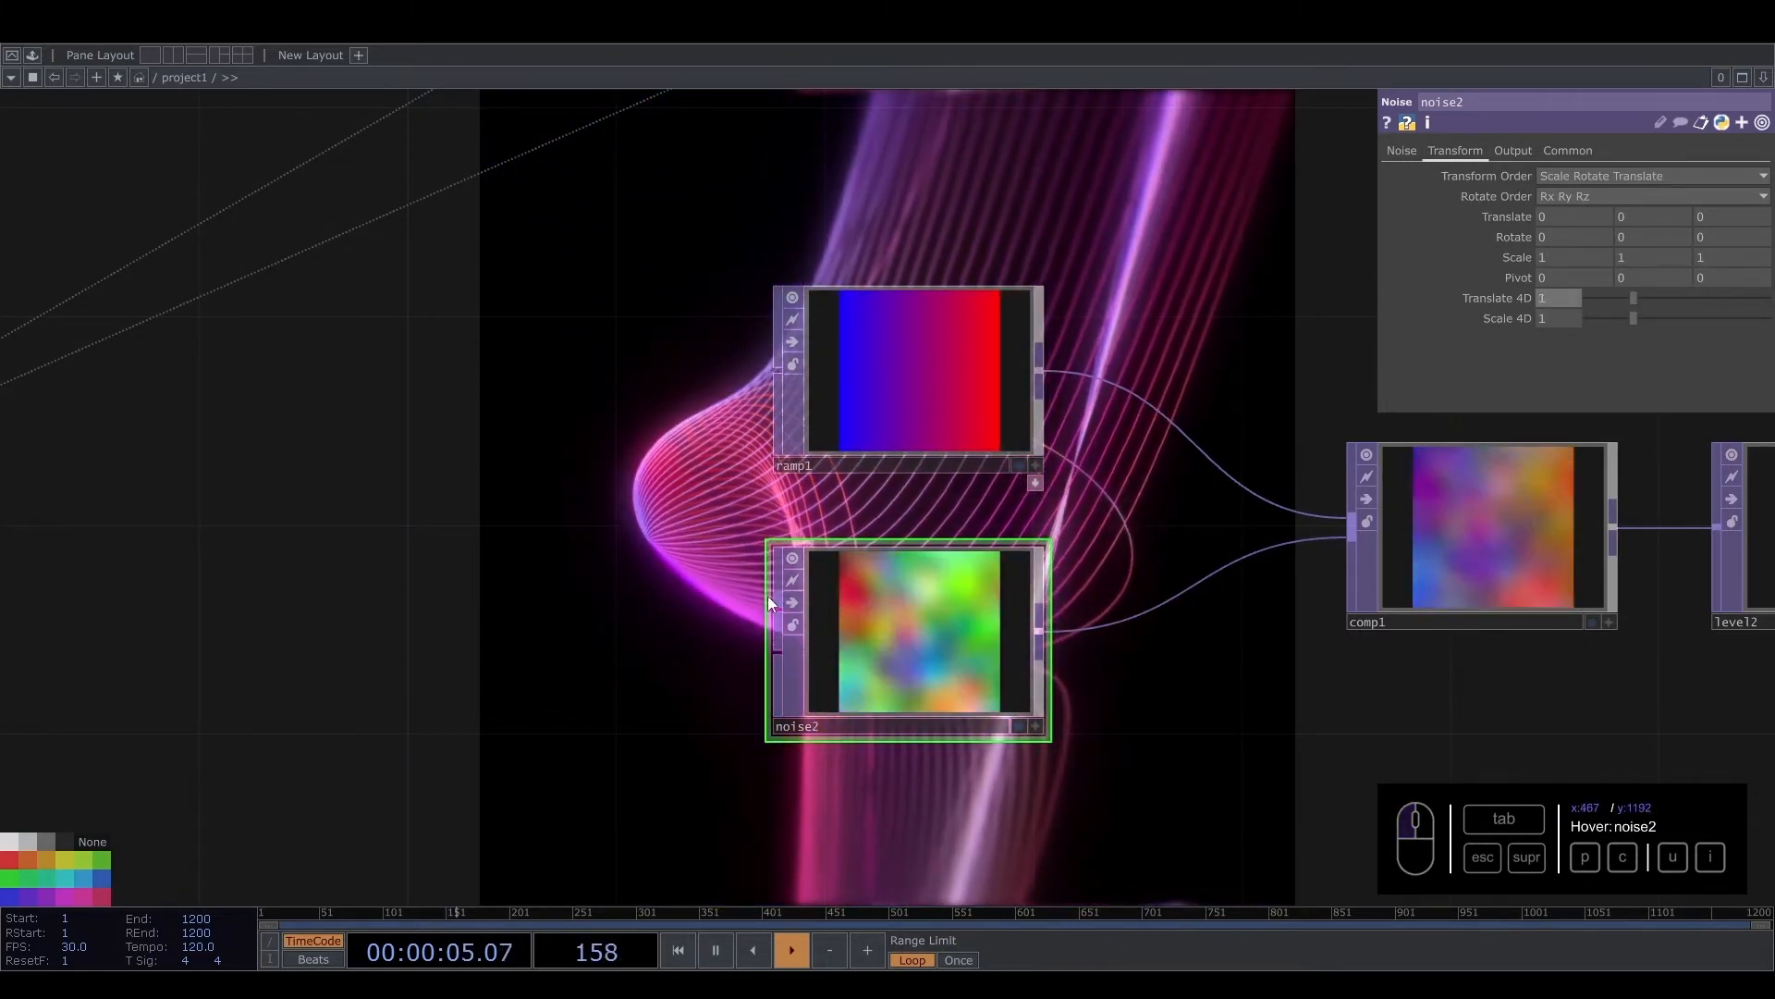
Connect math5 to merge1 and link the ramp channel to ramp1's Phase as a CHOP reference
scroll(767, 595, down, 5)
click(937, 502)
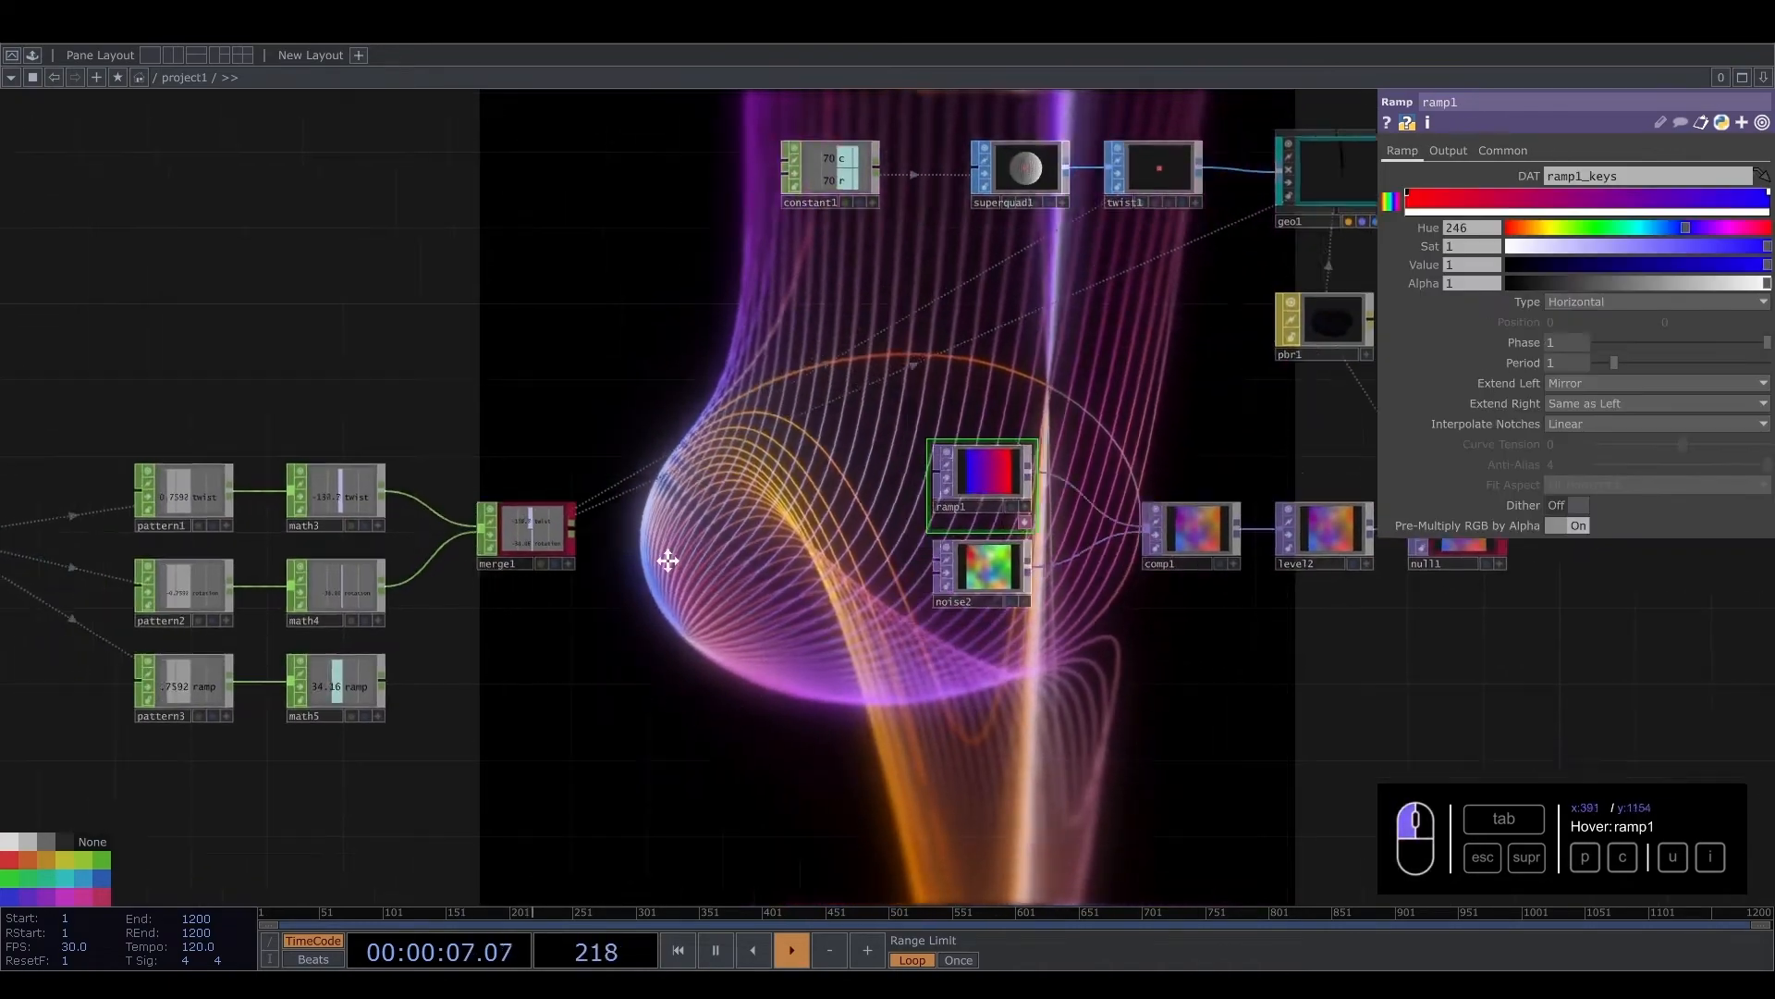
scroll(1084, 399, up, 3)
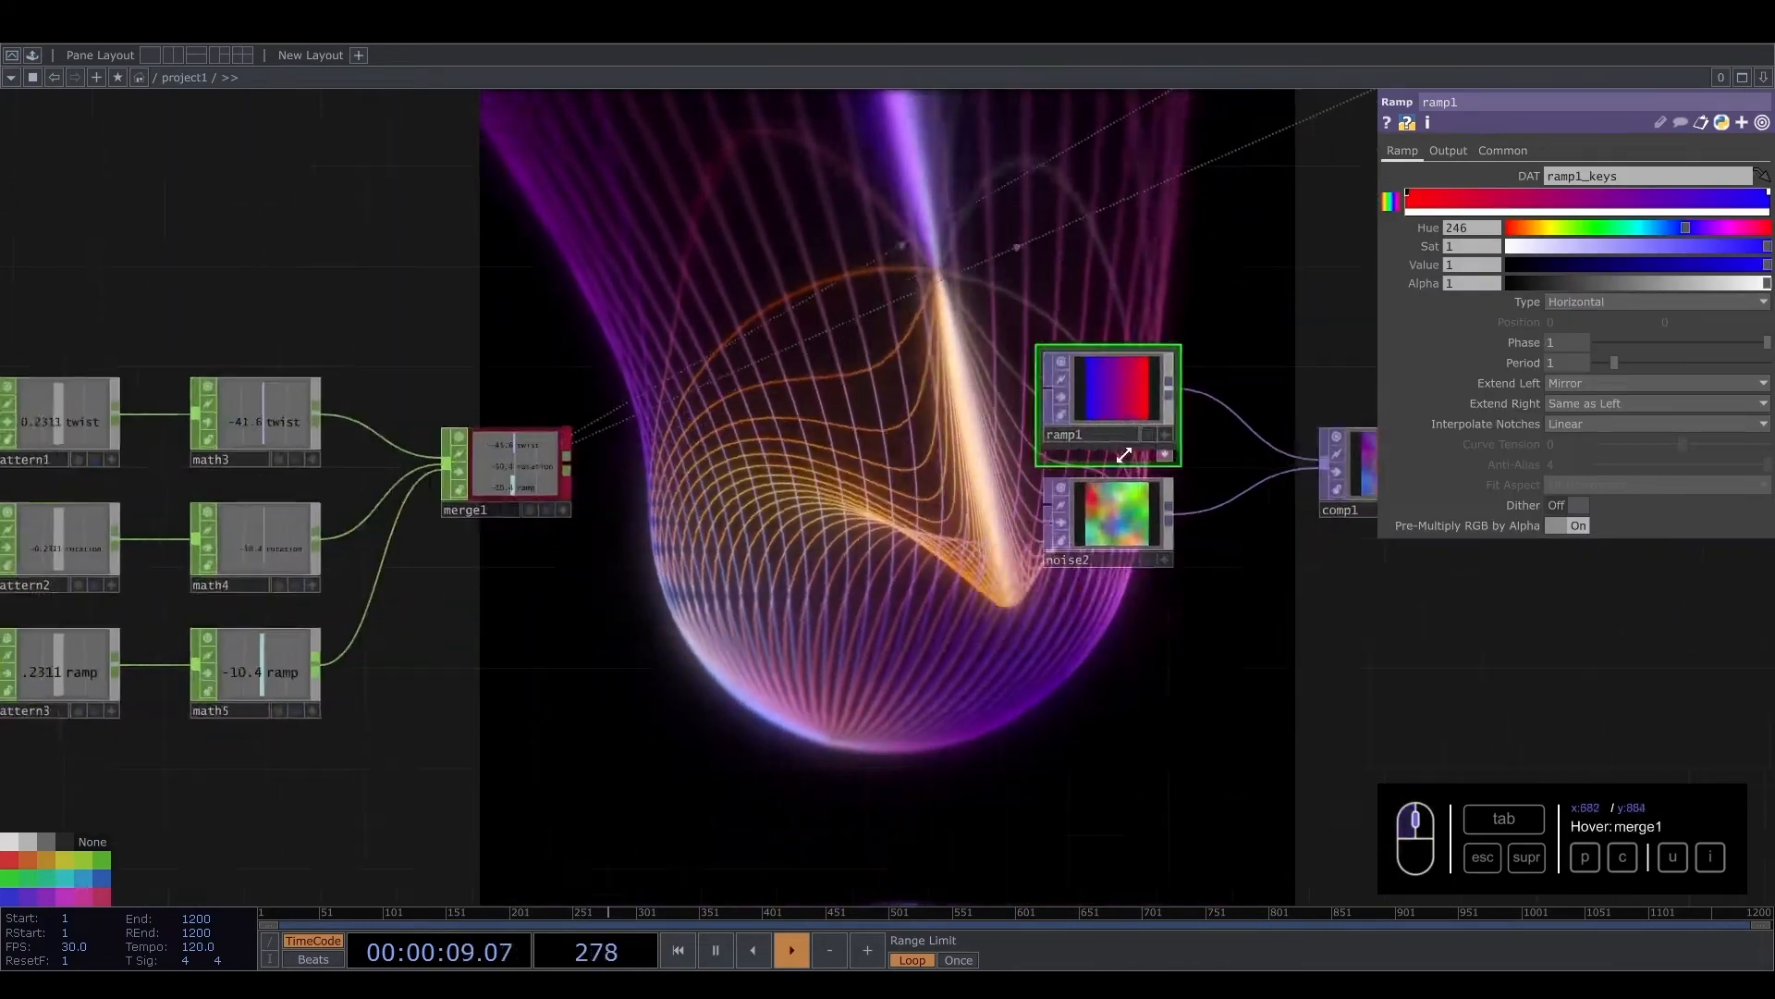
click(529, 515)
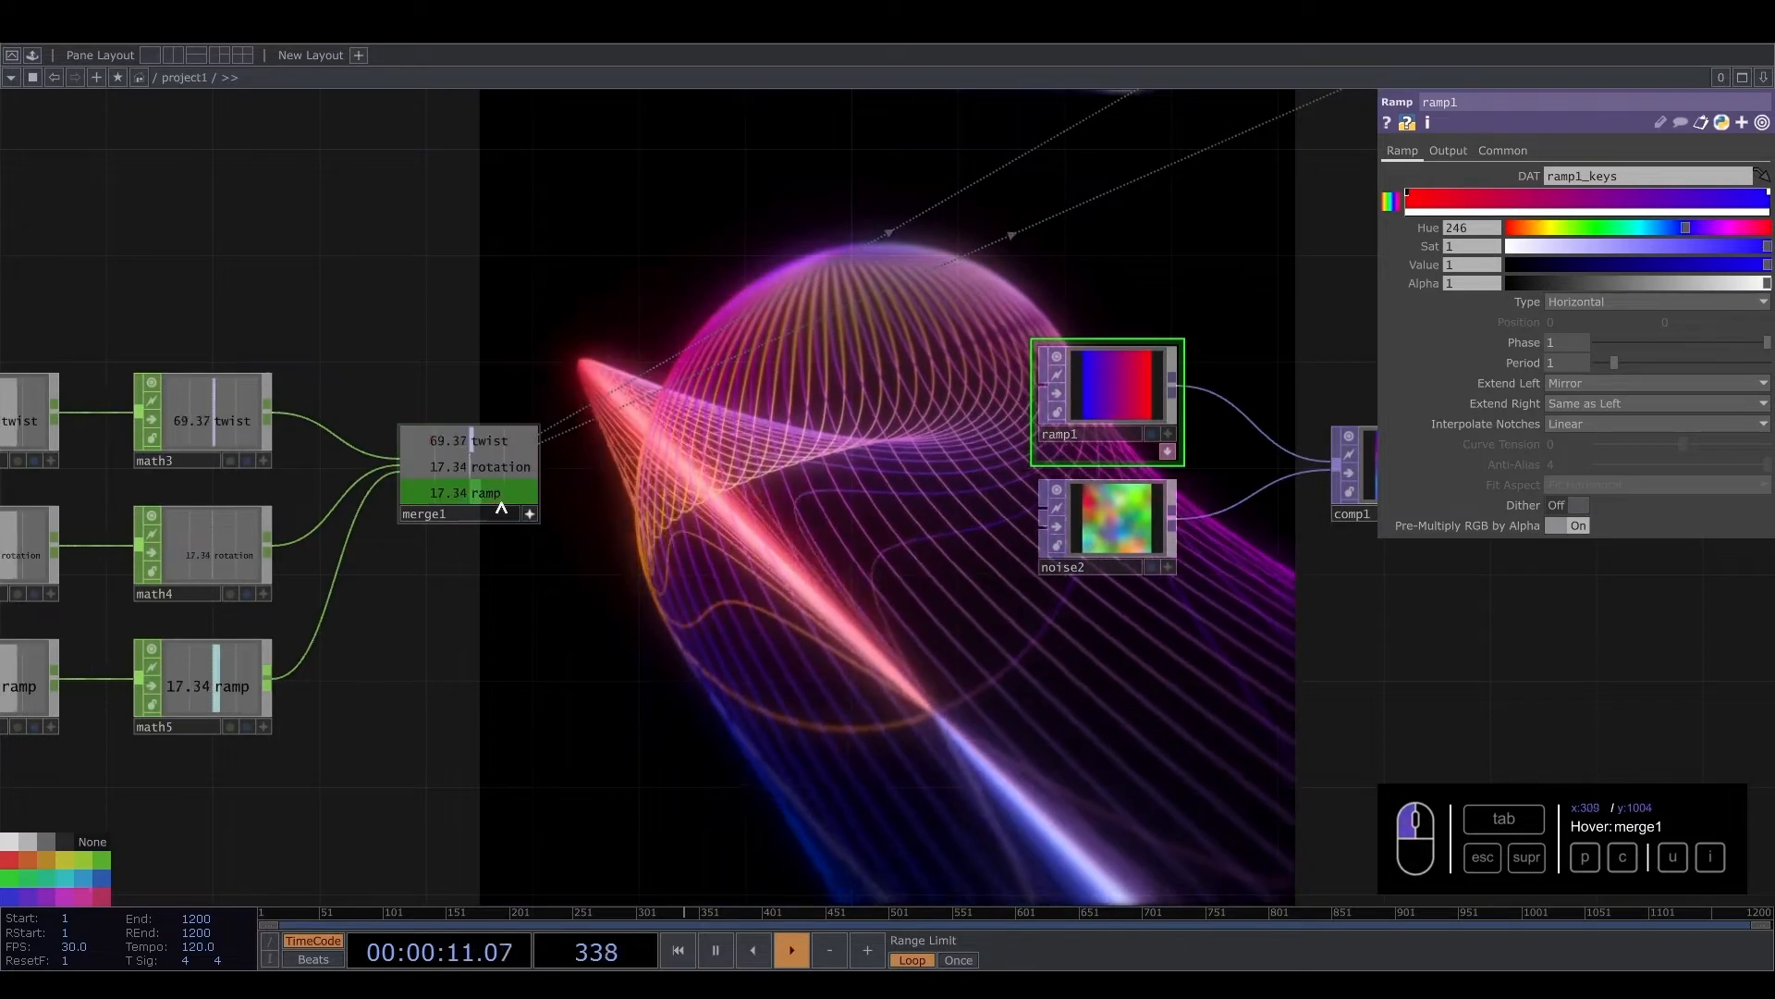
drag(500, 496, 1570, 341)
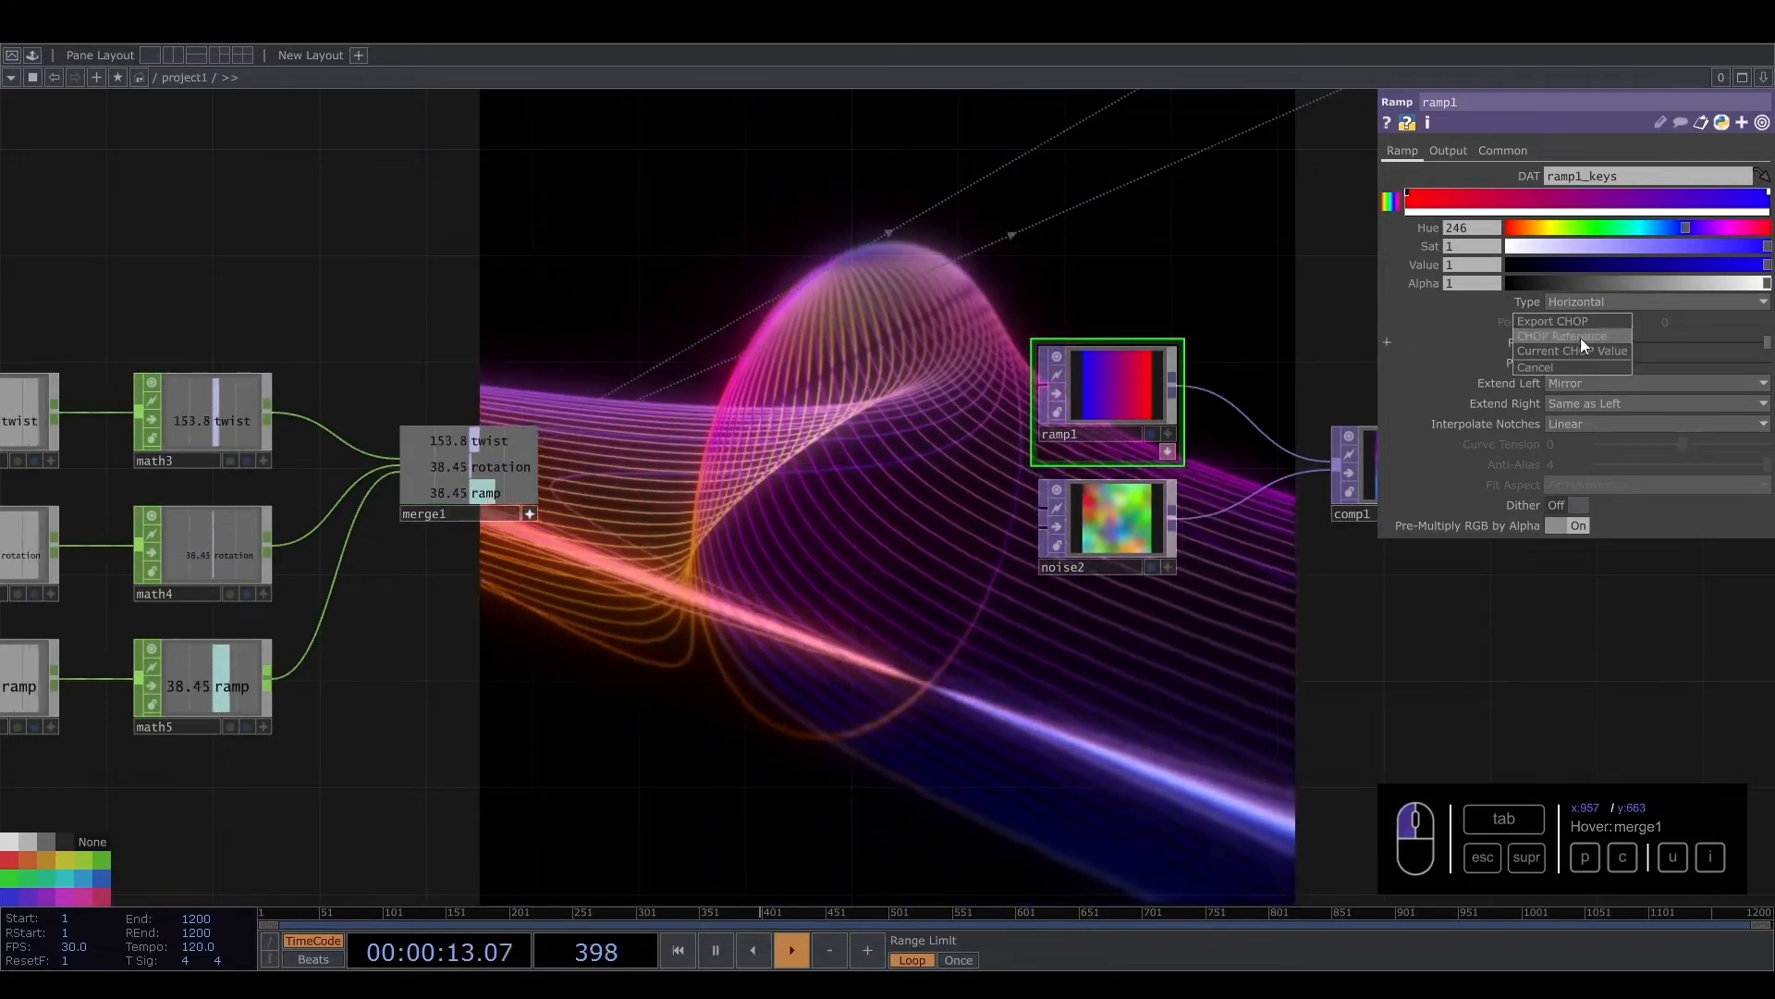
click(1581, 340)
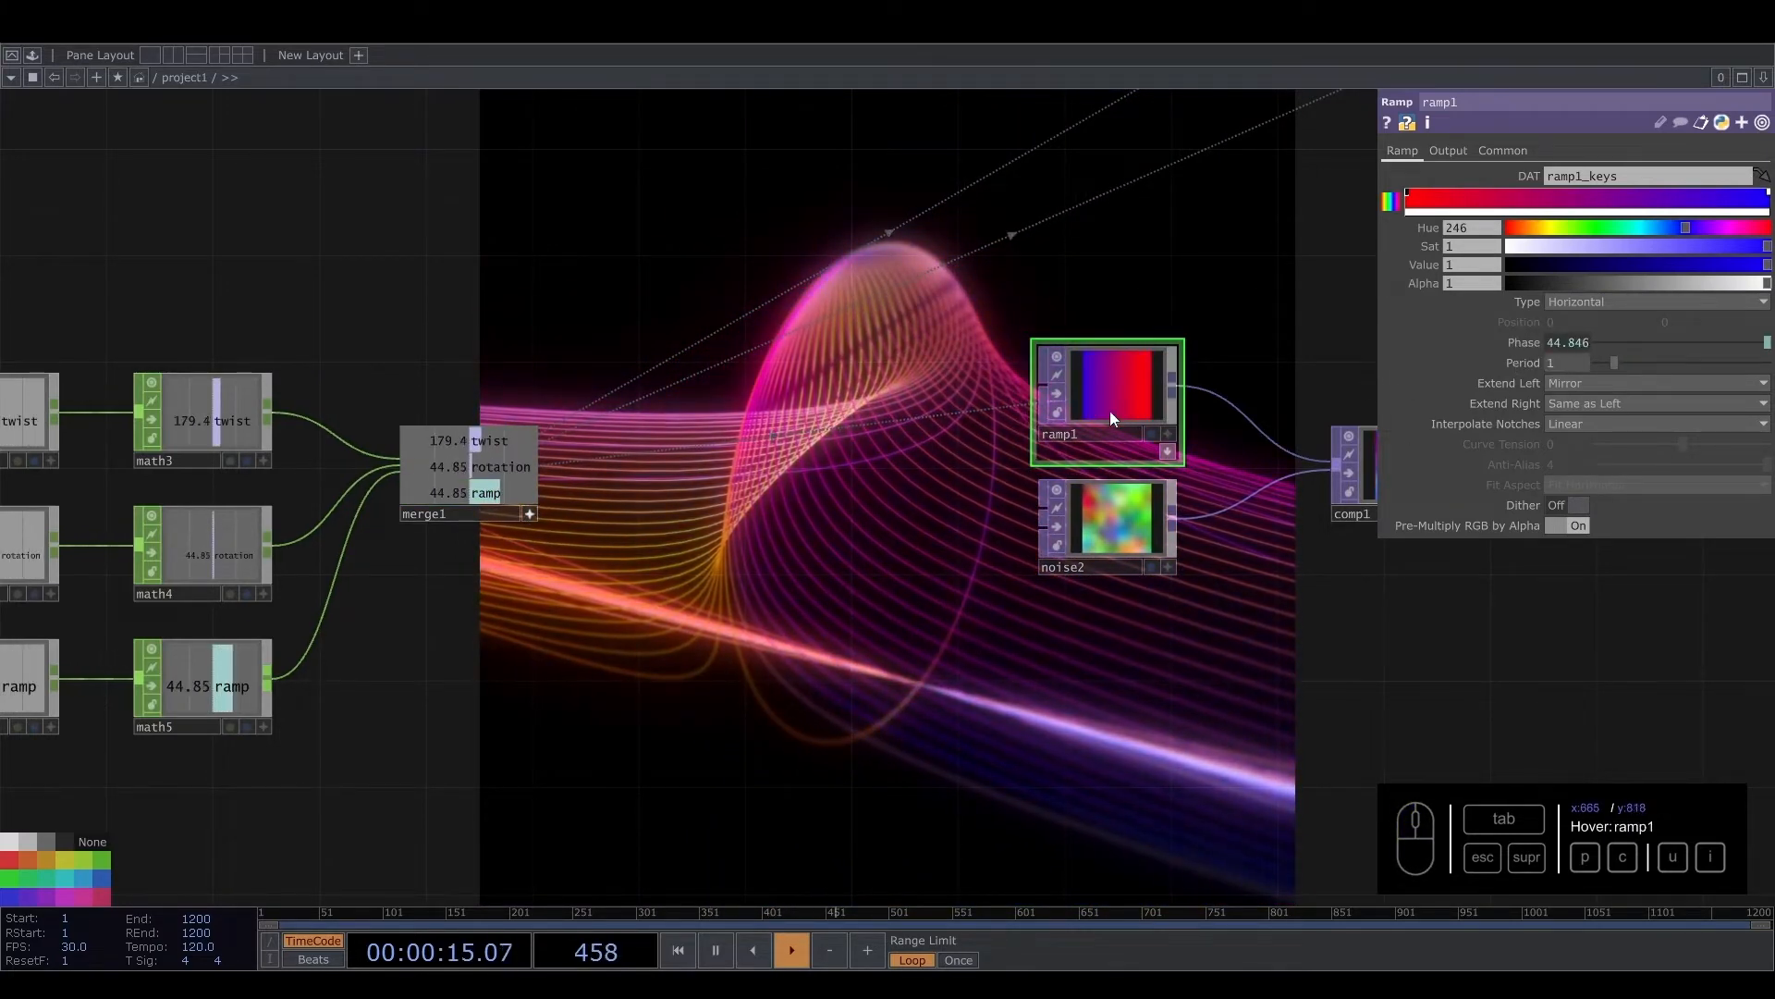
Set math5's To Range to -1 and 1
drag(748, 635, 1052, 591)
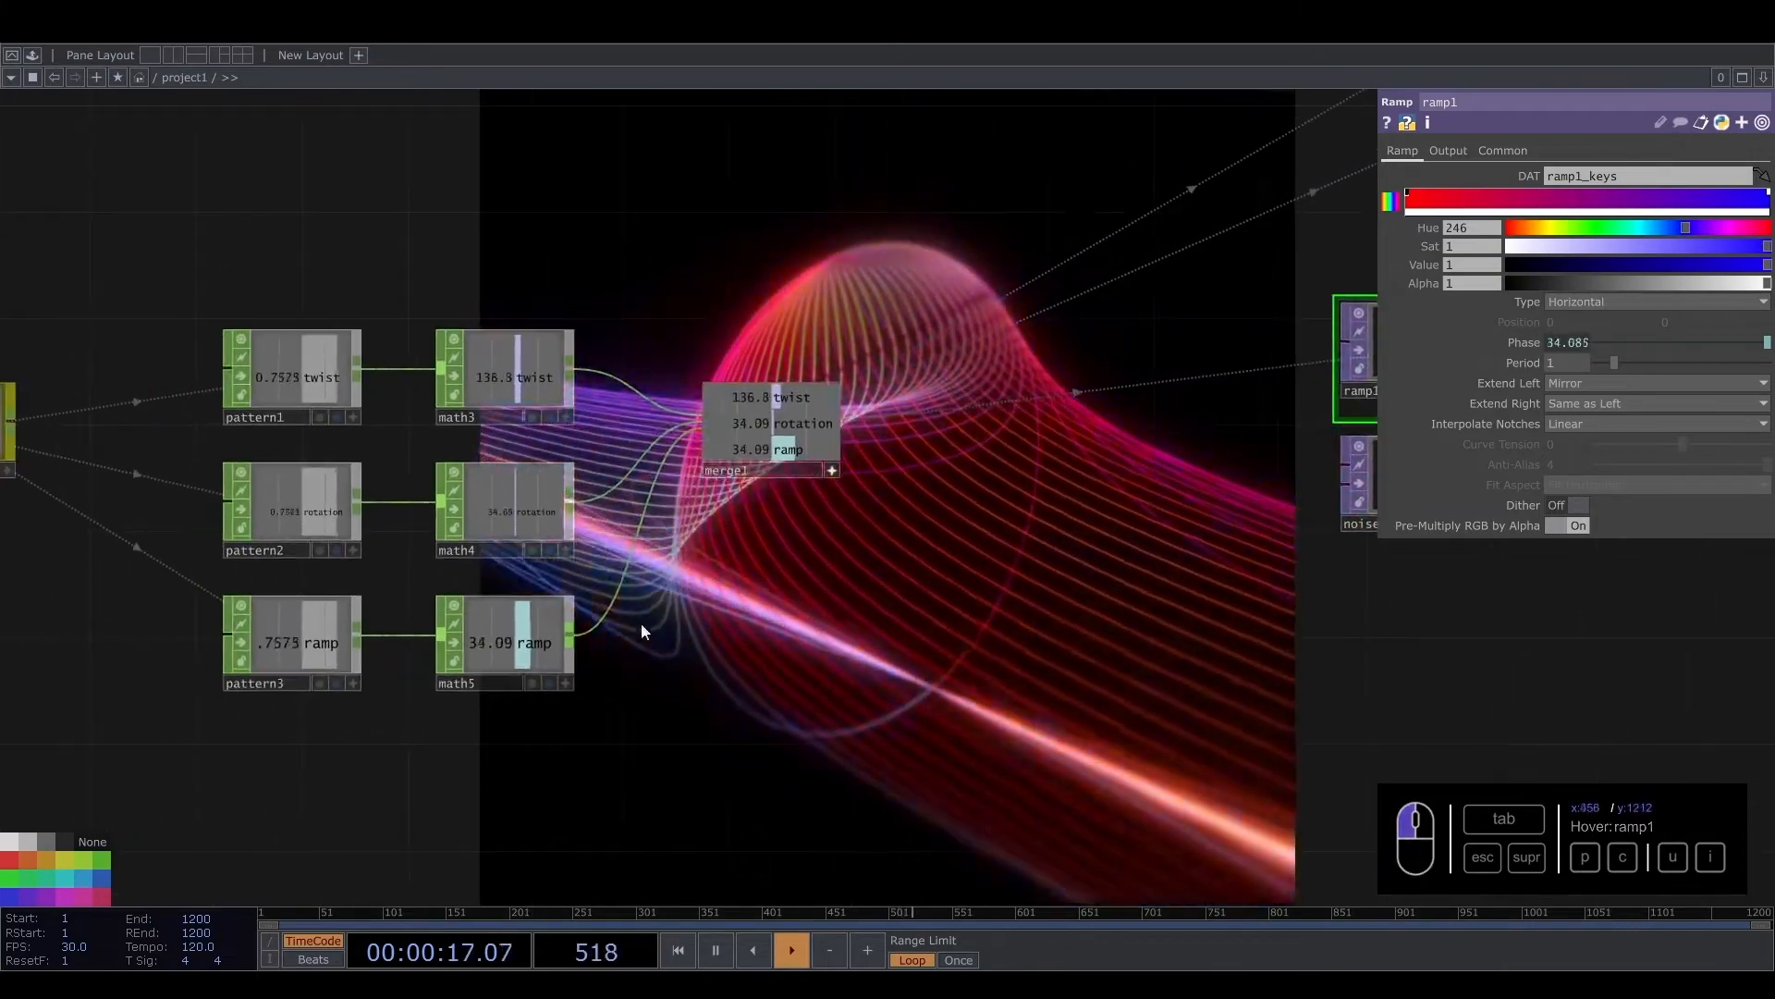
click(533, 629)
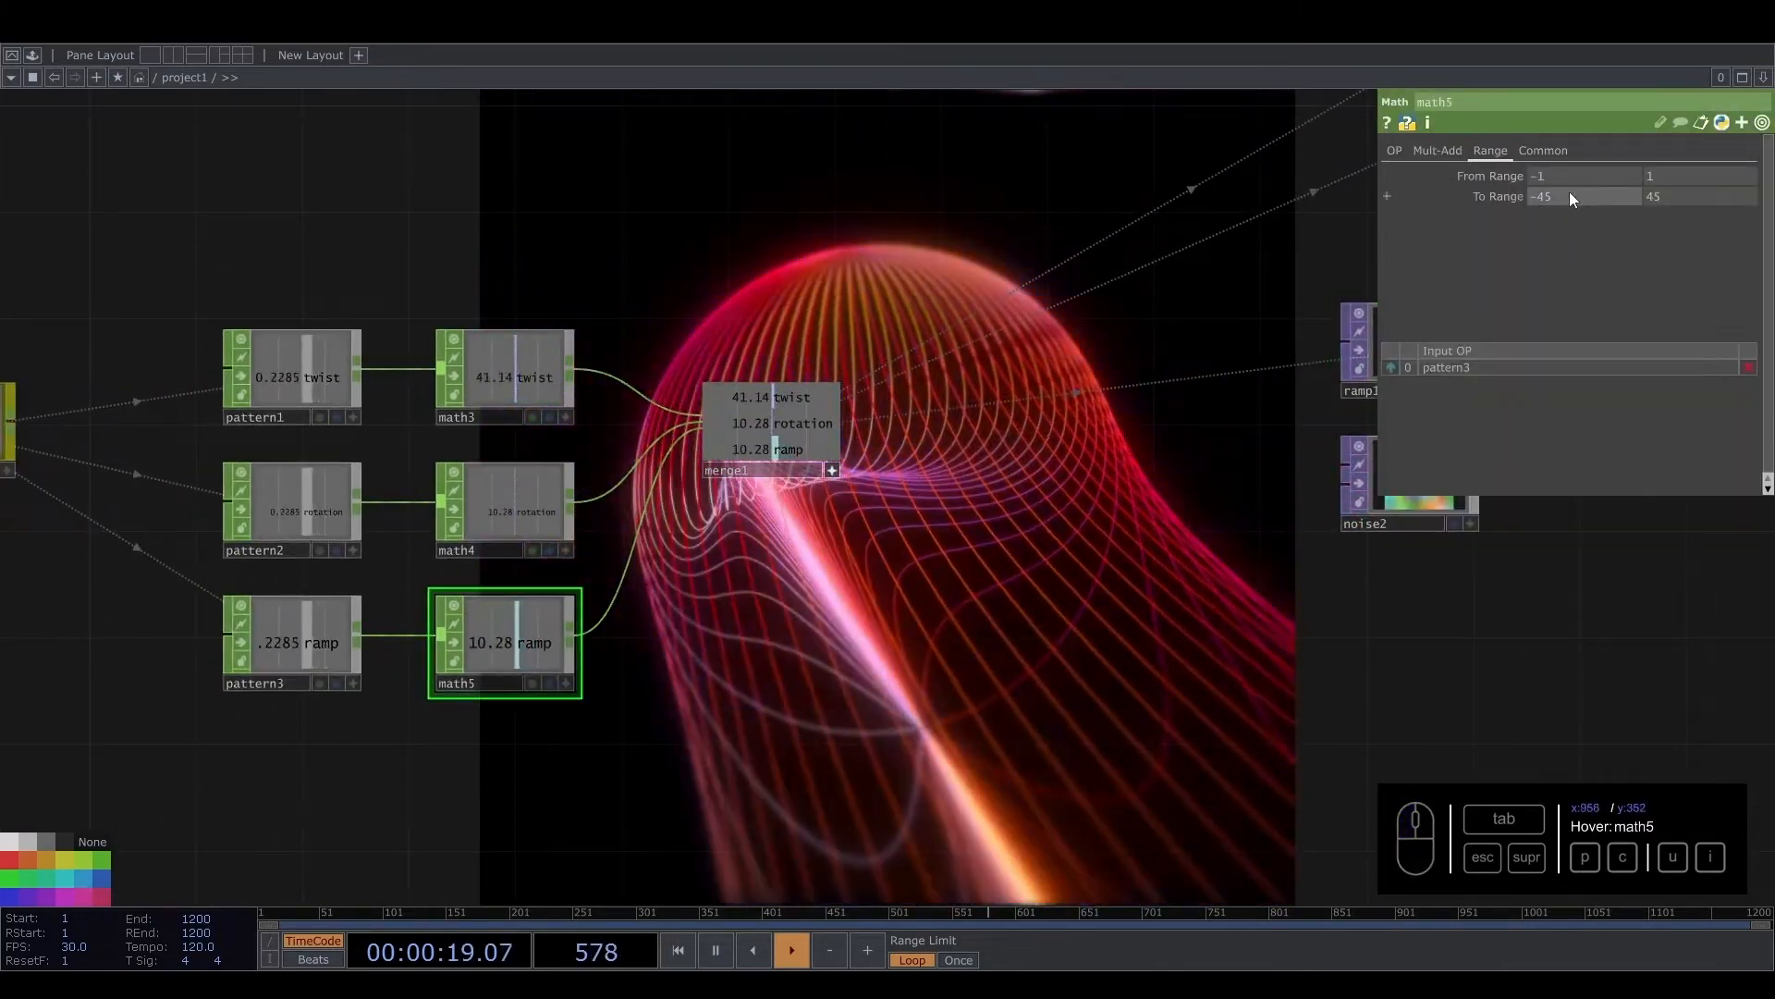
text(-1)
drag(1665, 198, 1645, 198)
text(1)
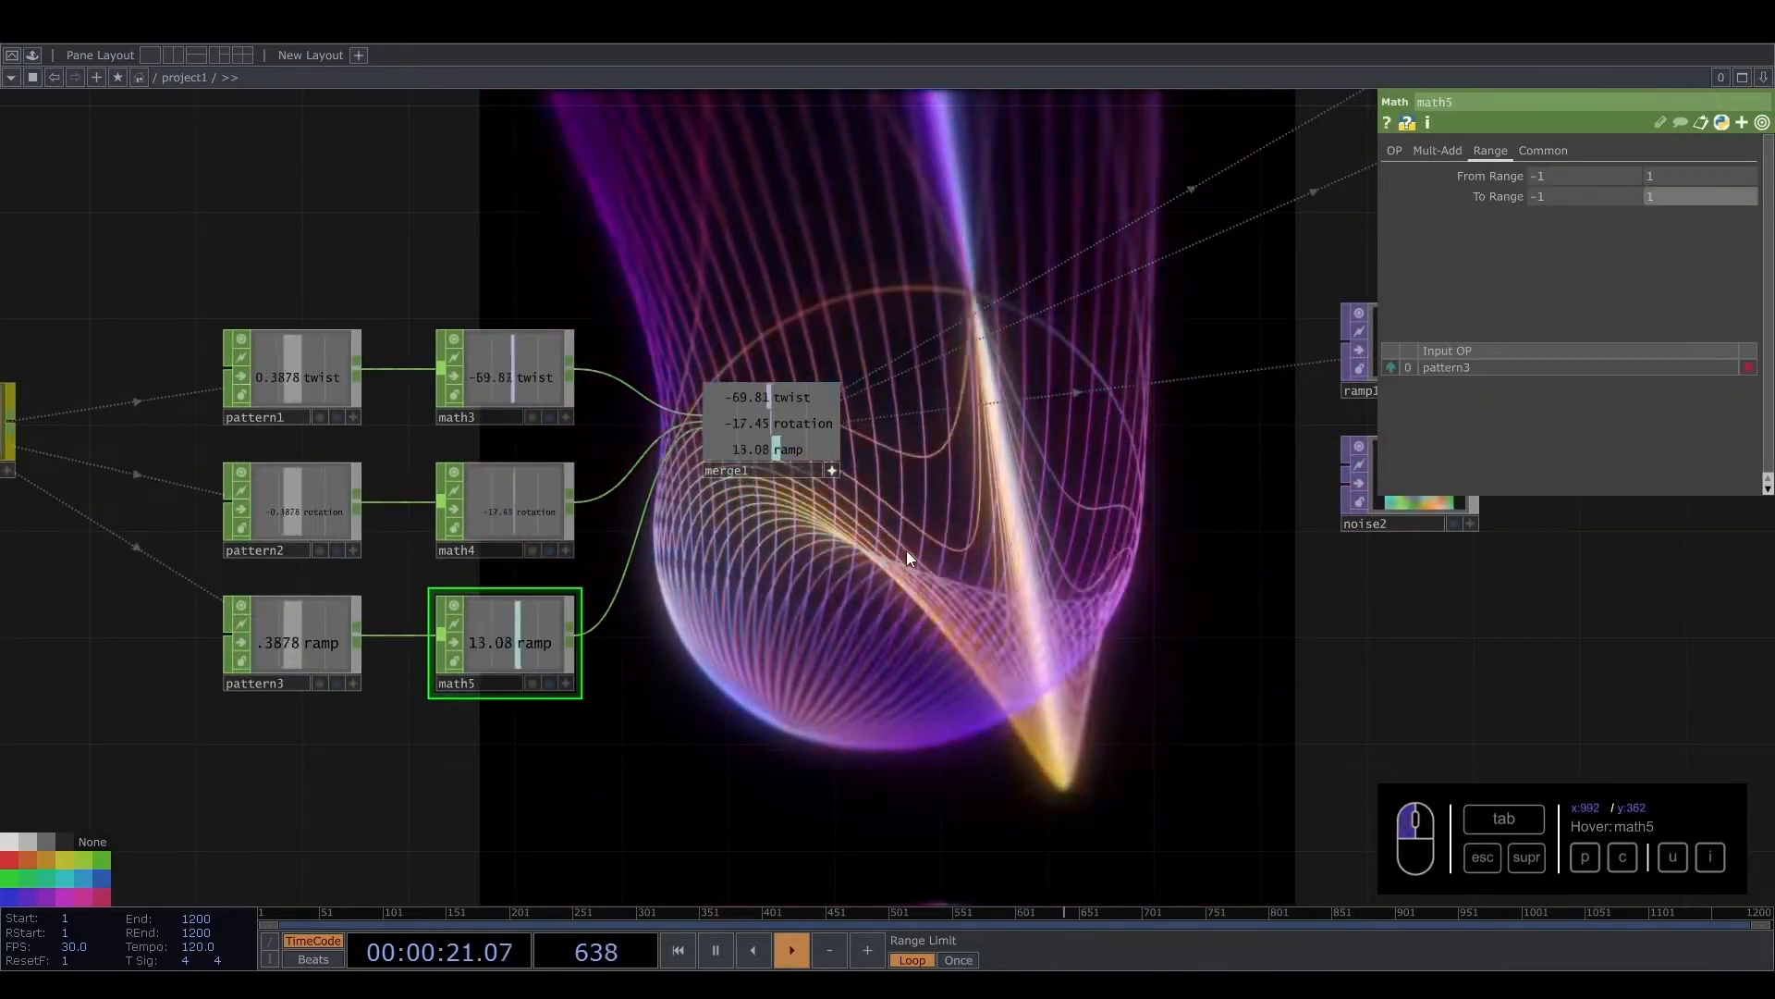
Pause playback and scrub through the timeline to check the ramp-driven colour change across the loop
click(907, 557)
key(space)
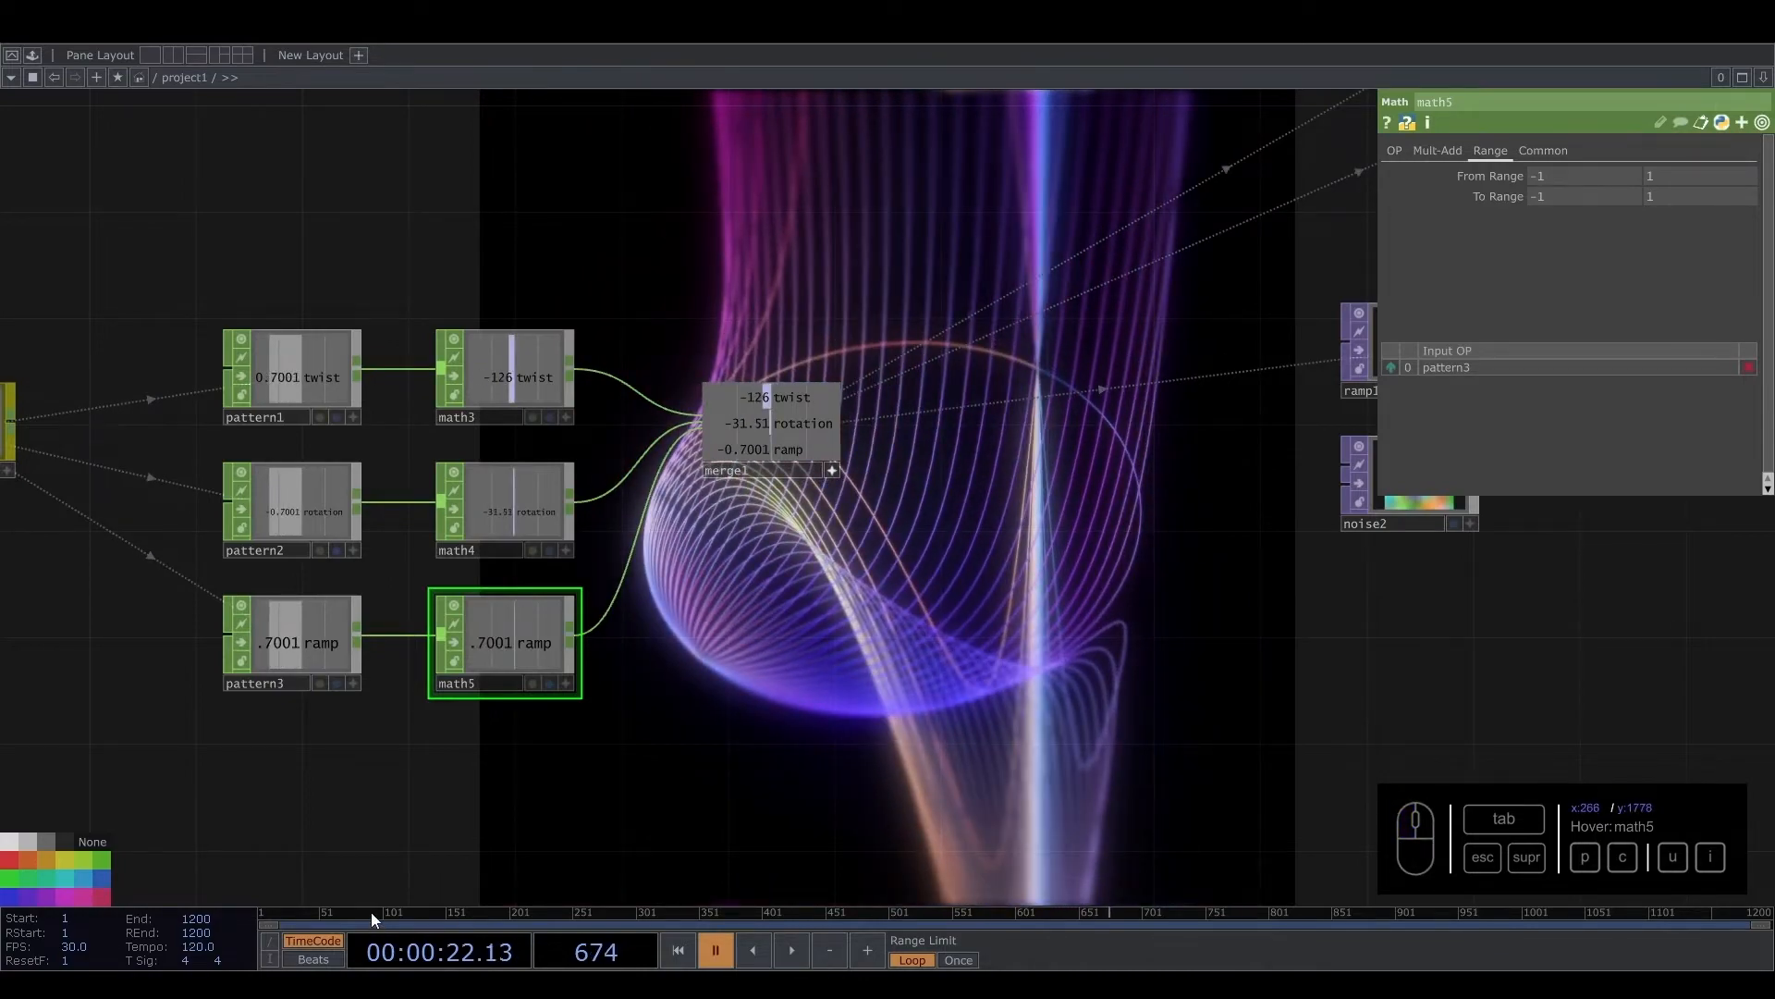
drag(370, 911, 1645, 913)
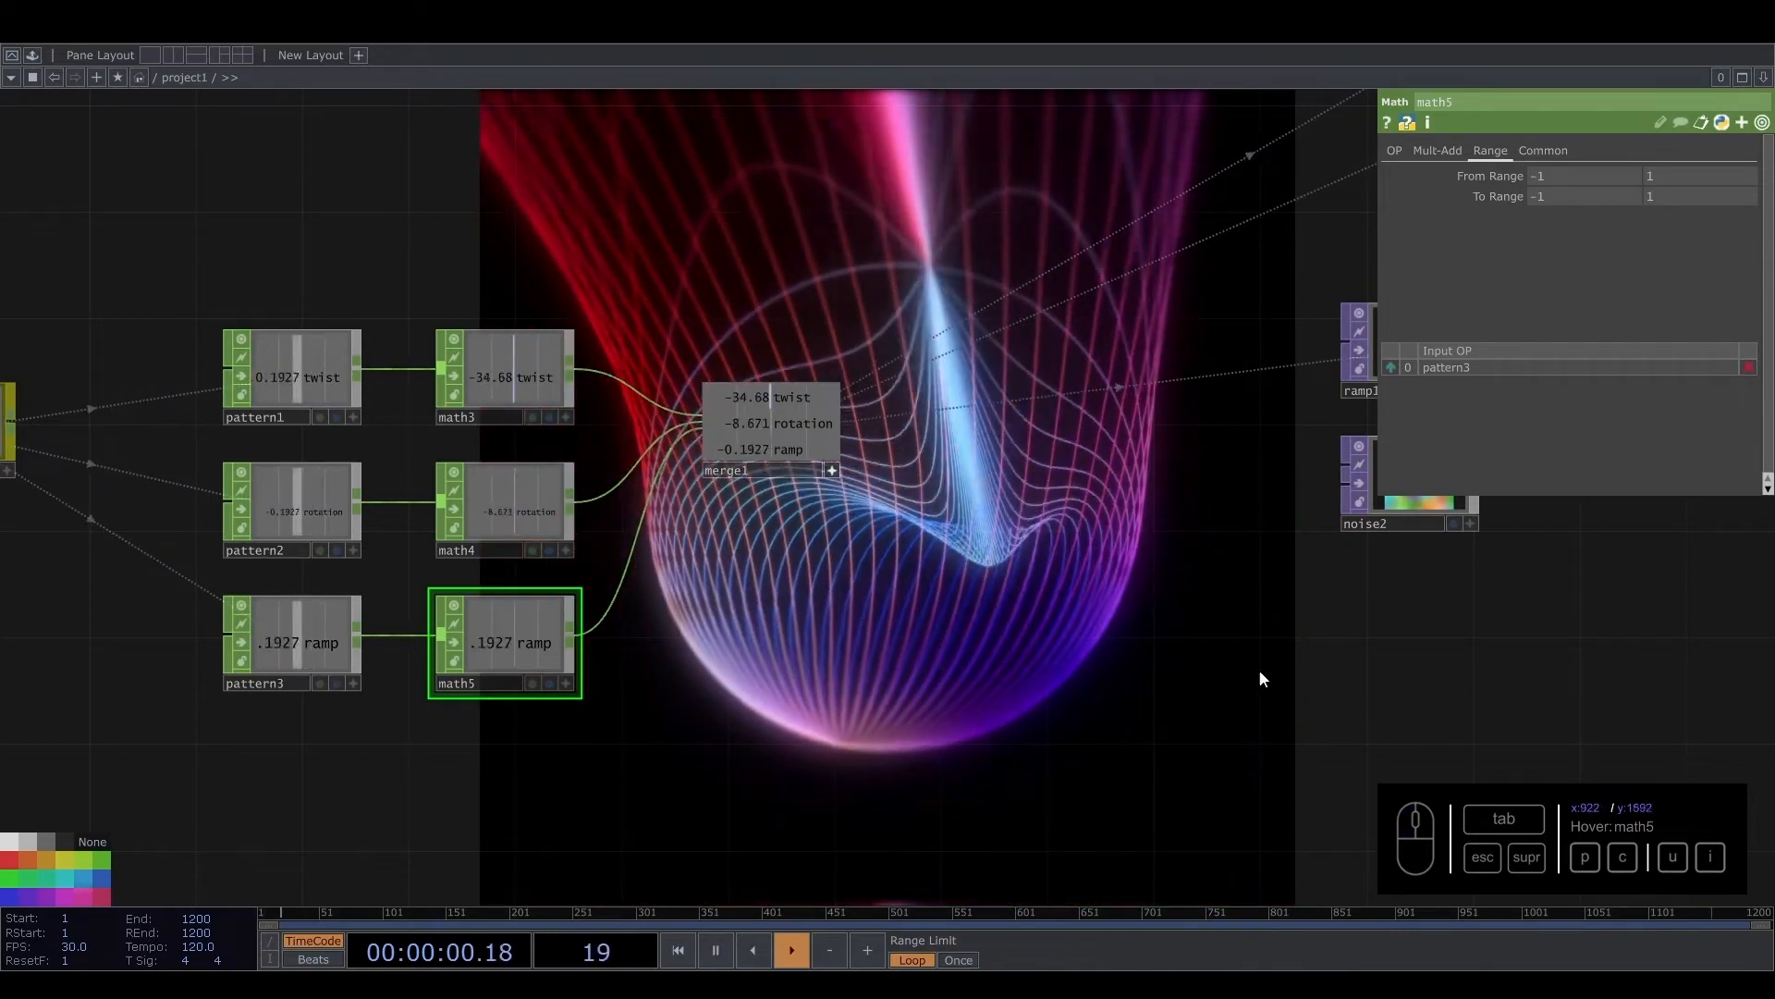
Duplicate pattern3 and math5 as a fourth row below and name the copied pattern's channel noise
drag(811, 703, 876, 592)
right_drag(690, 641, 257, 535)
key(ctrl+c)
key(ctrl+v)
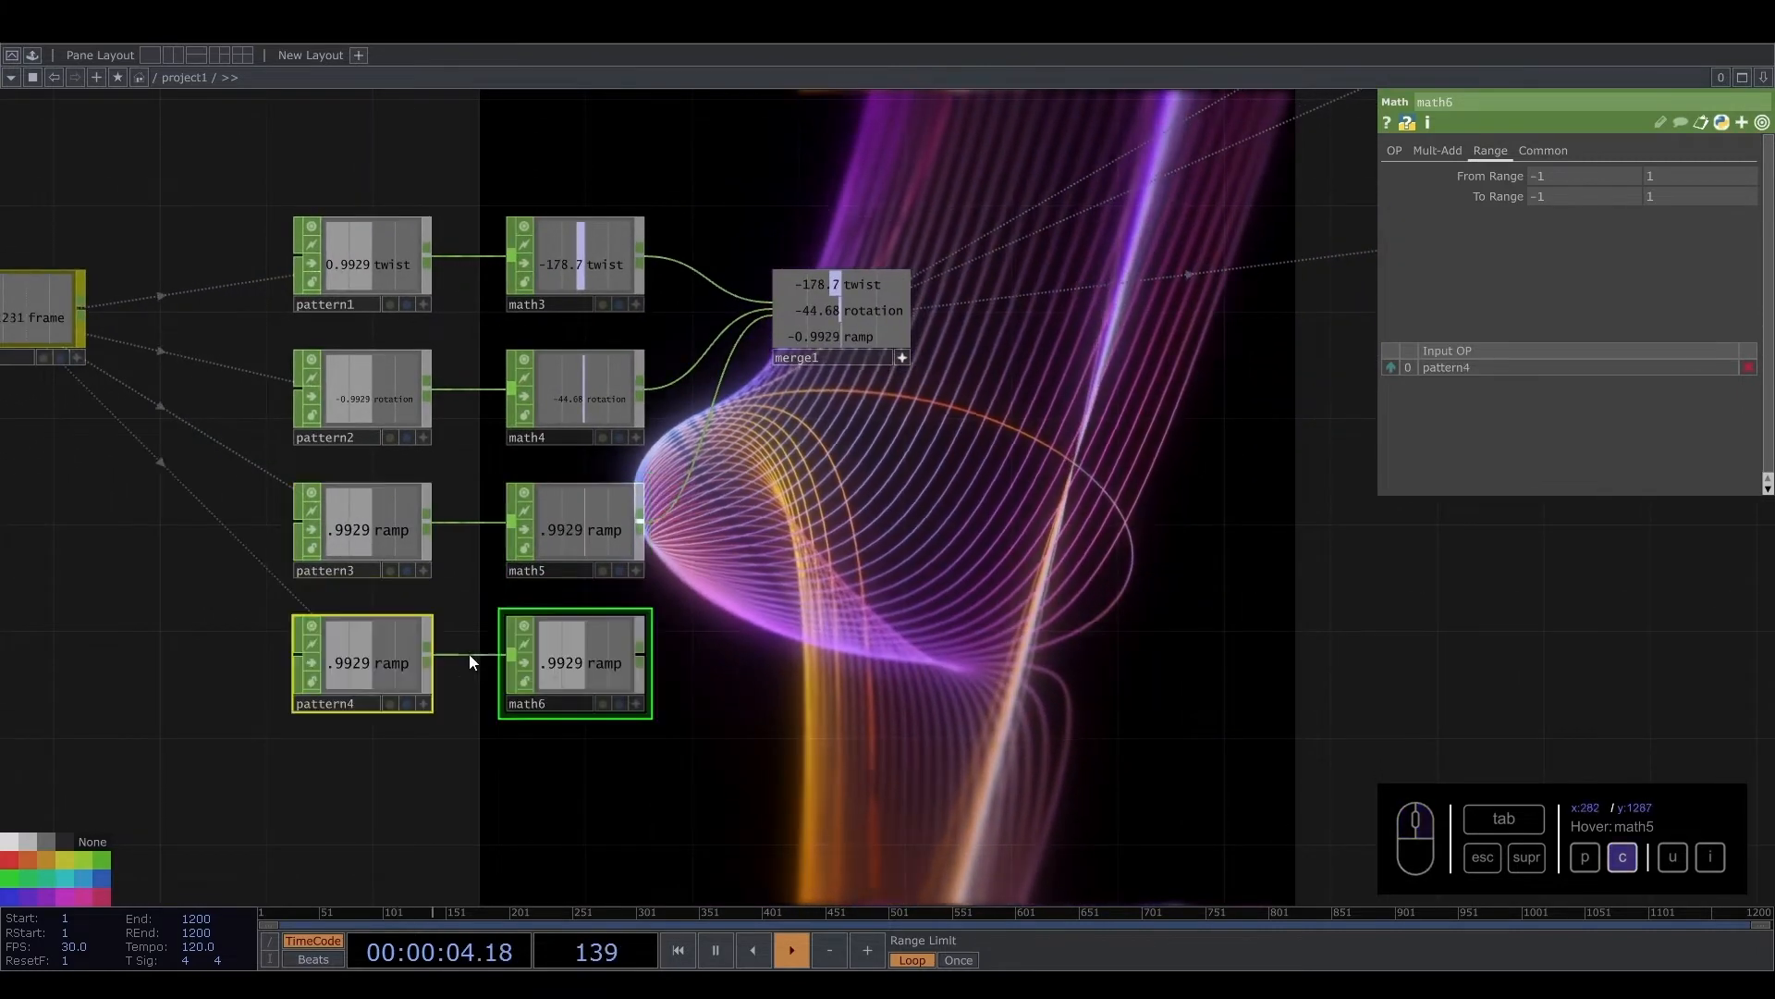
click(469, 653)
click(385, 661)
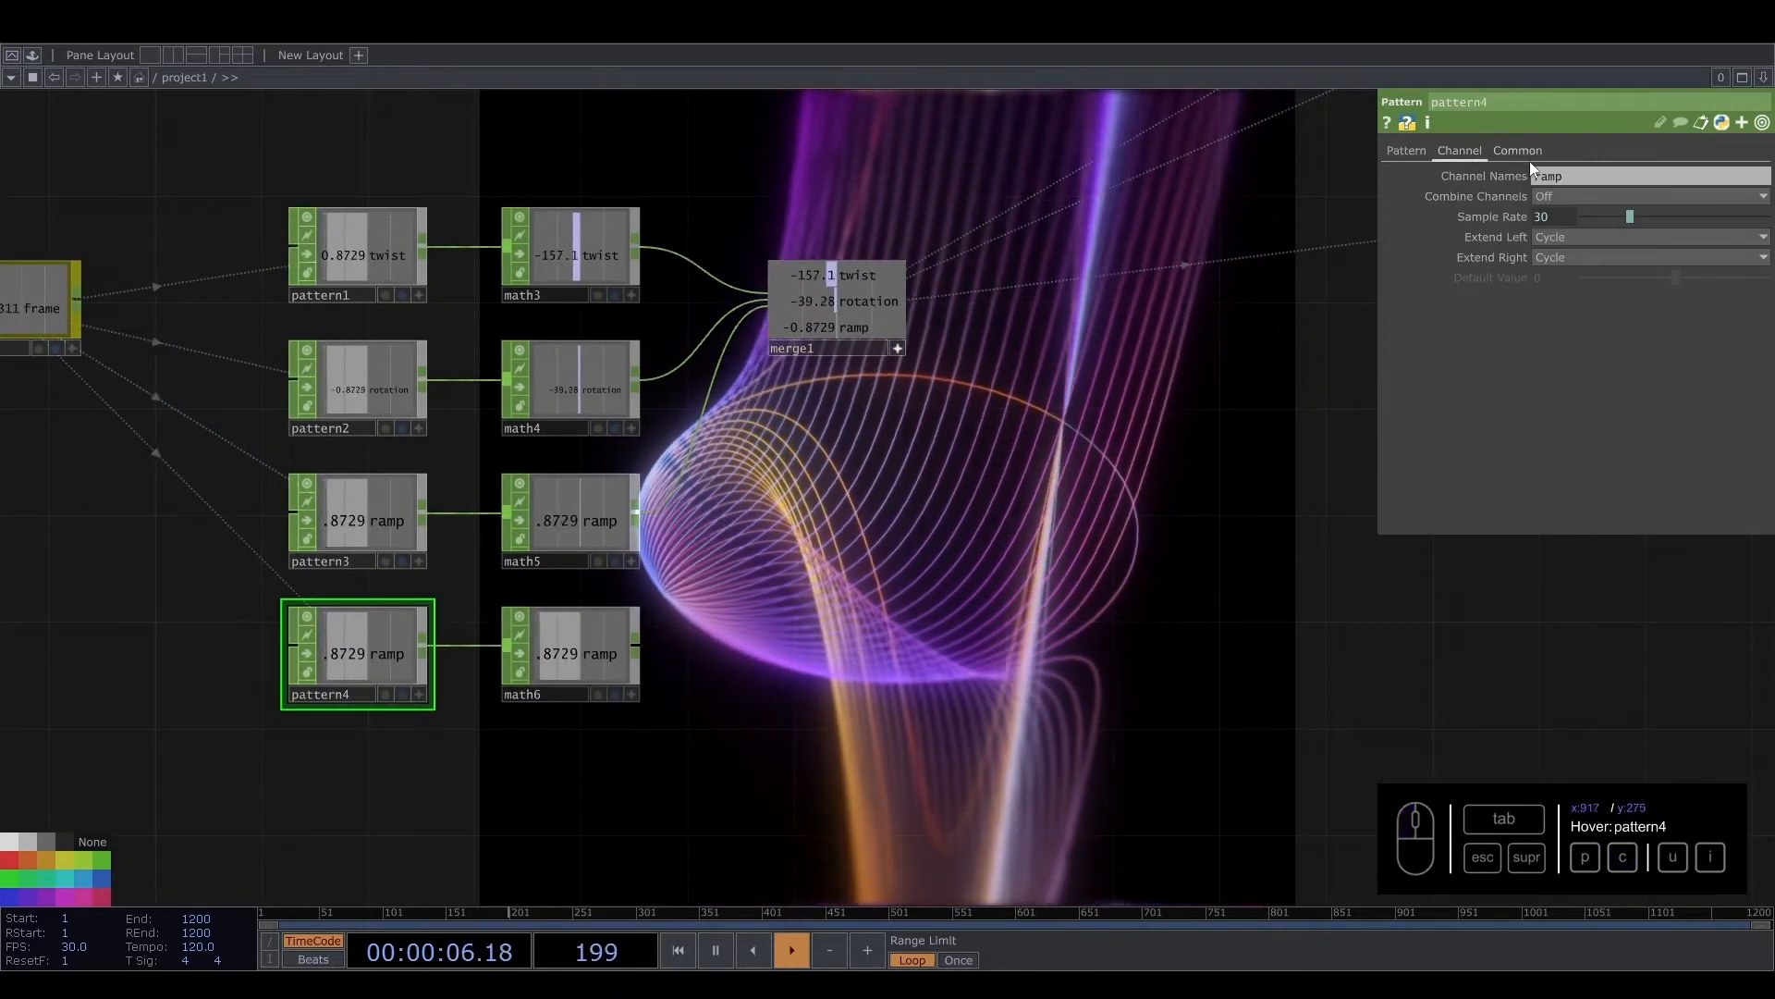
drag(1569, 175, 1439, 158)
text(noise)
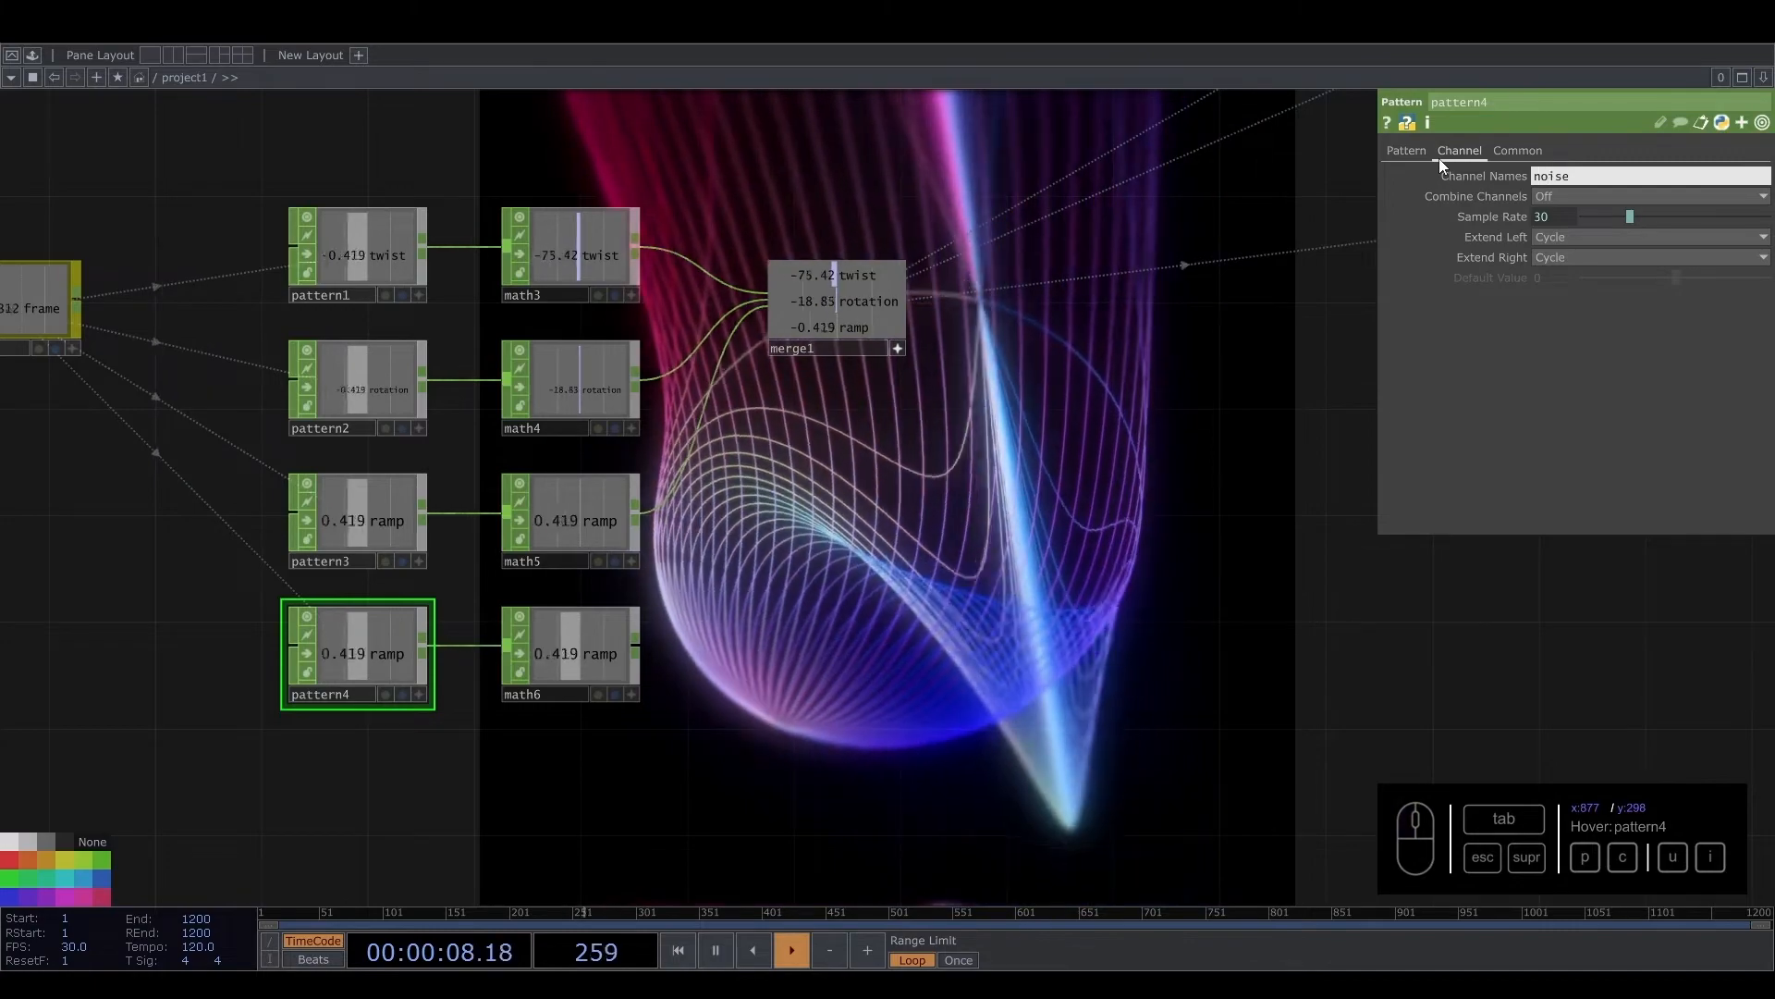
key(Return)
Connect math6 to merge1 and link the noise channel to noise2's Translate 4D as a CHOP reference
drag(689, 503, 537, 651)
drag(673, 344, 676, 323)
drag(1294, 333, 1130, 355)
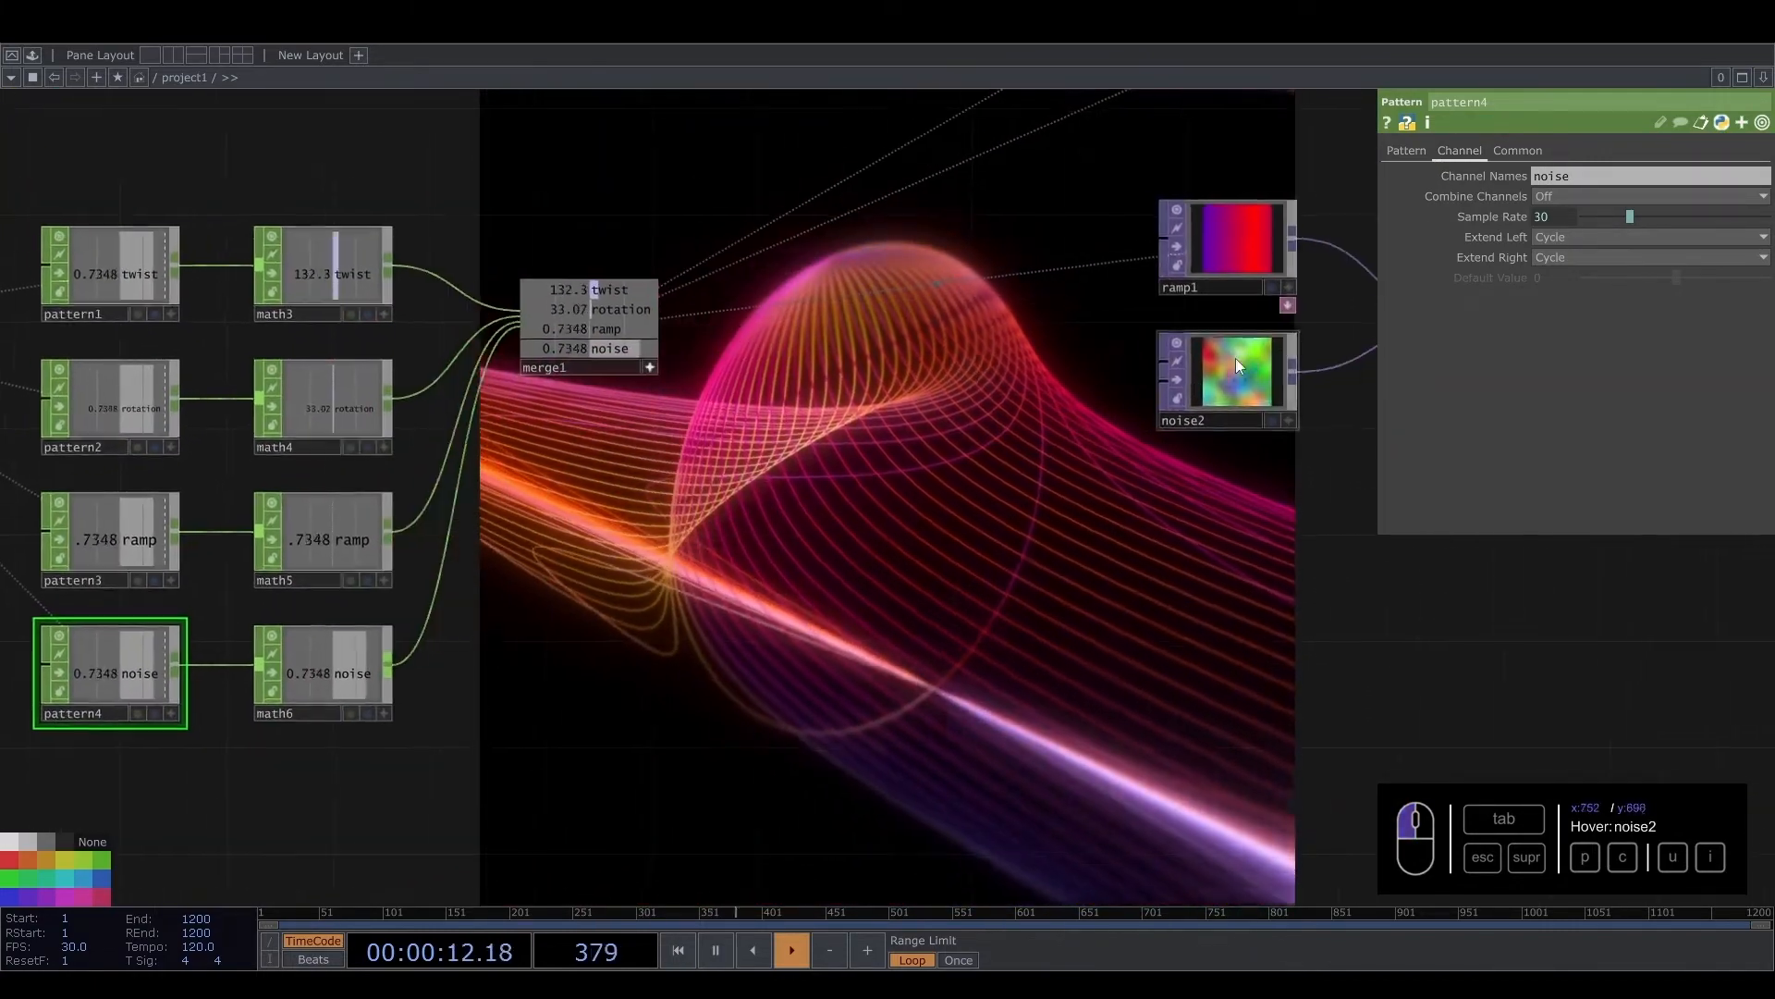
click(1232, 359)
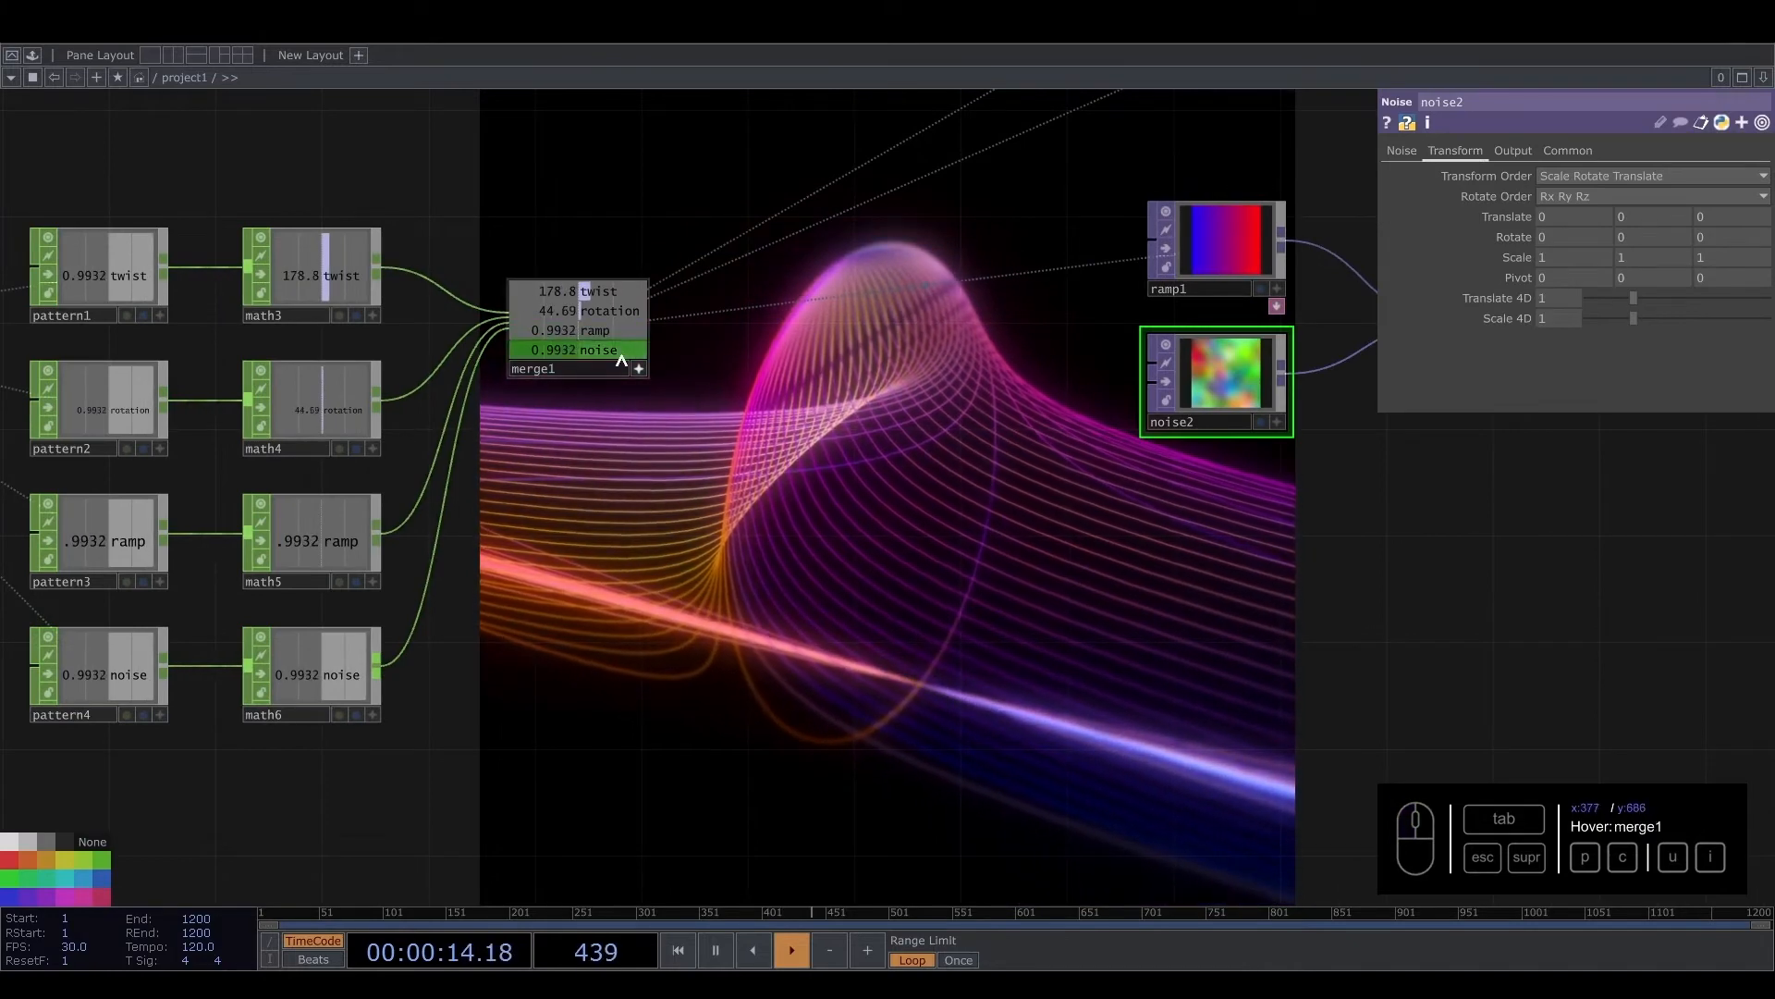
drag(1553, 319, 1570, 297)
click(1578, 294)
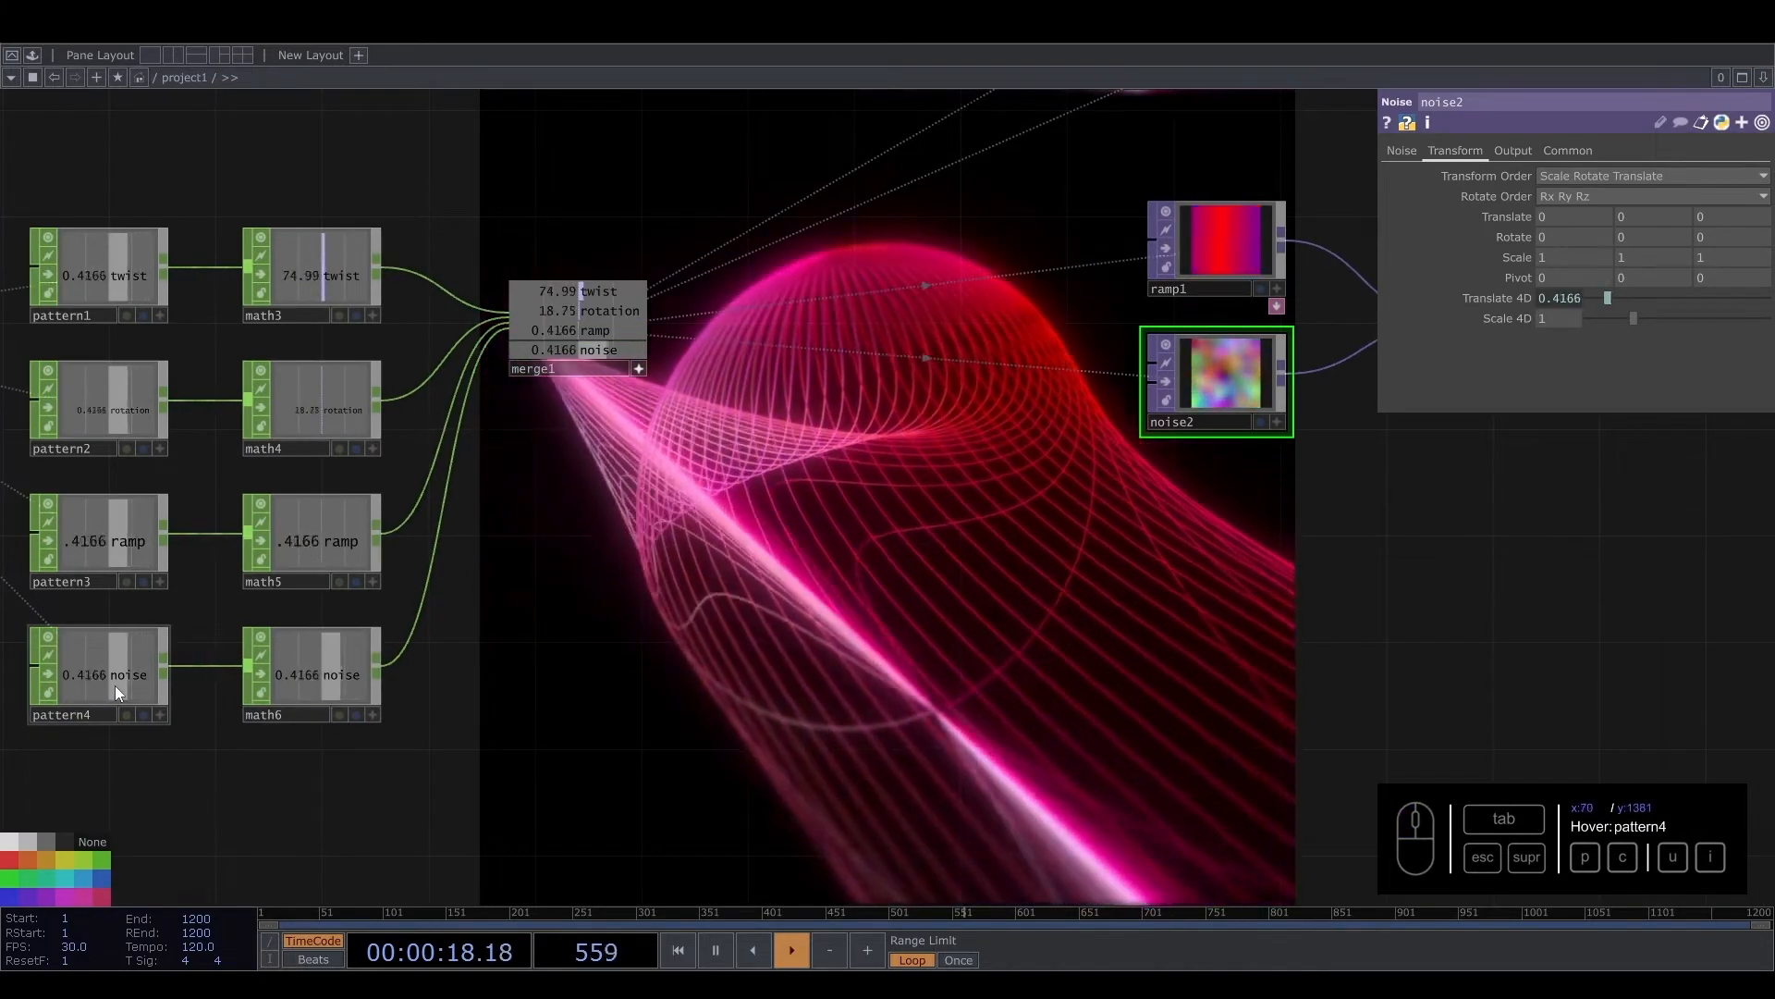
Tidy the end of the network by moving the 03_Grain and out1 nodes closer to level3
scroll(797, 702, down, 6)
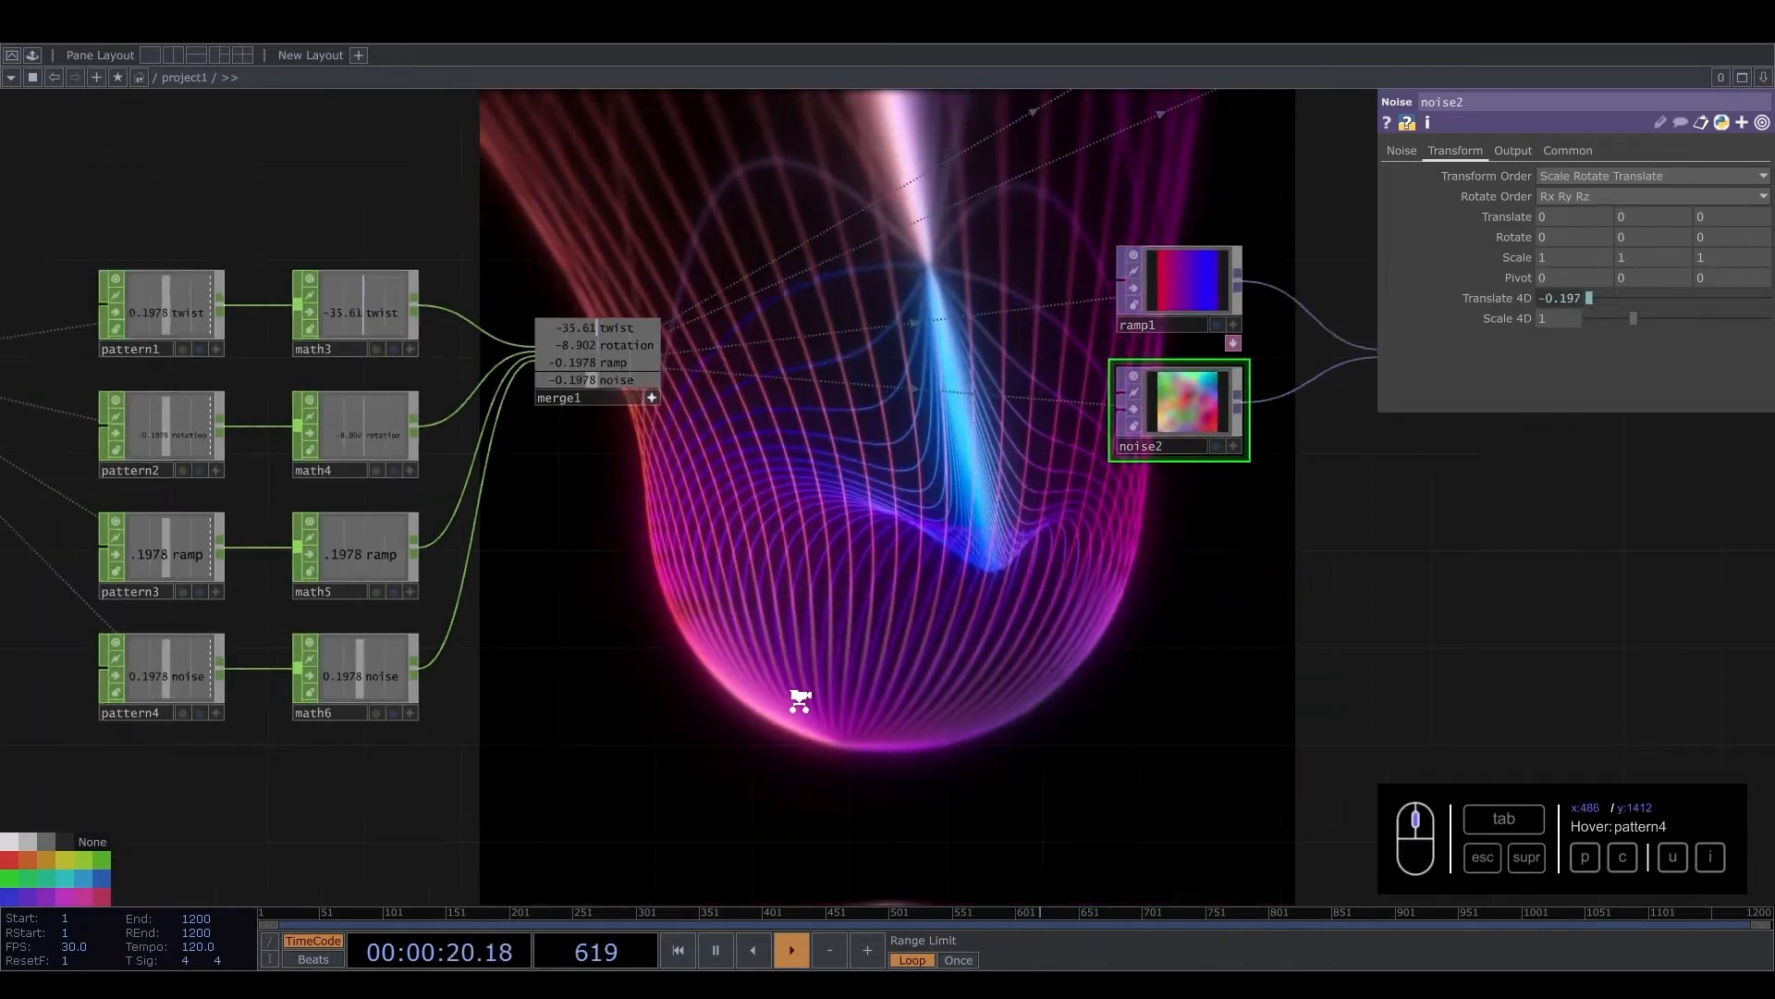
drag(877, 718, 1160, 612)
drag(620, 337, 752, 401)
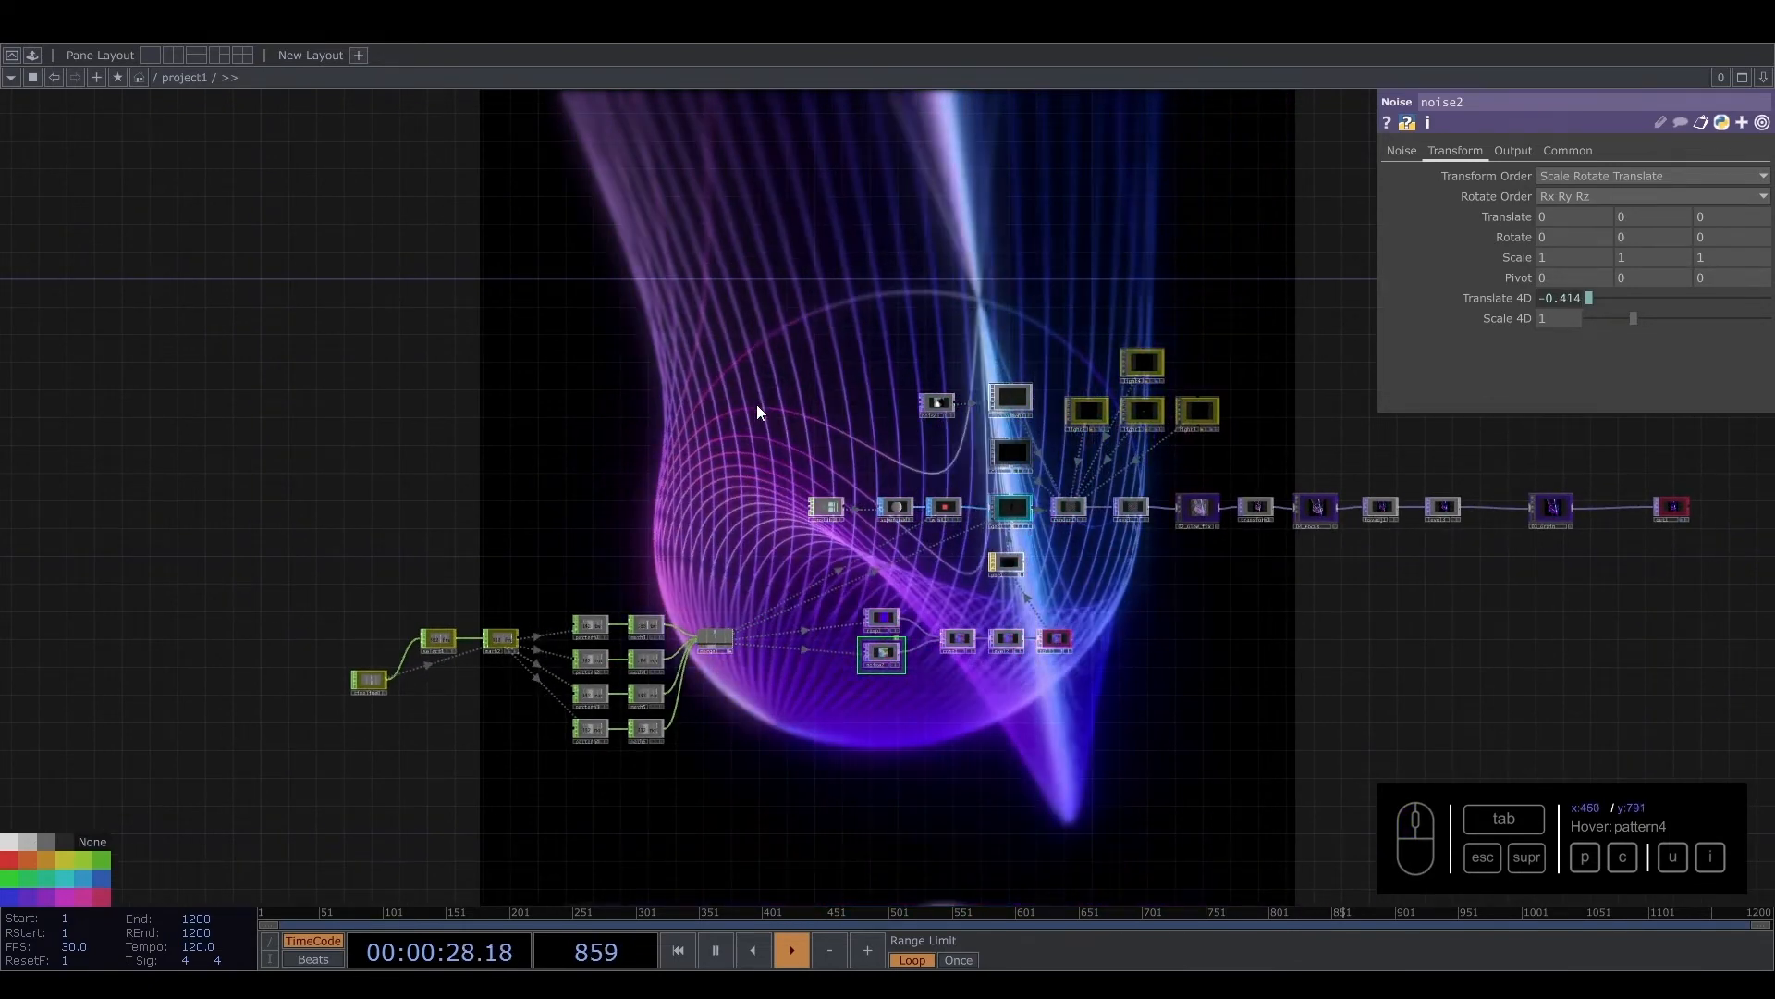
drag(1156, 653, 1049, 641)
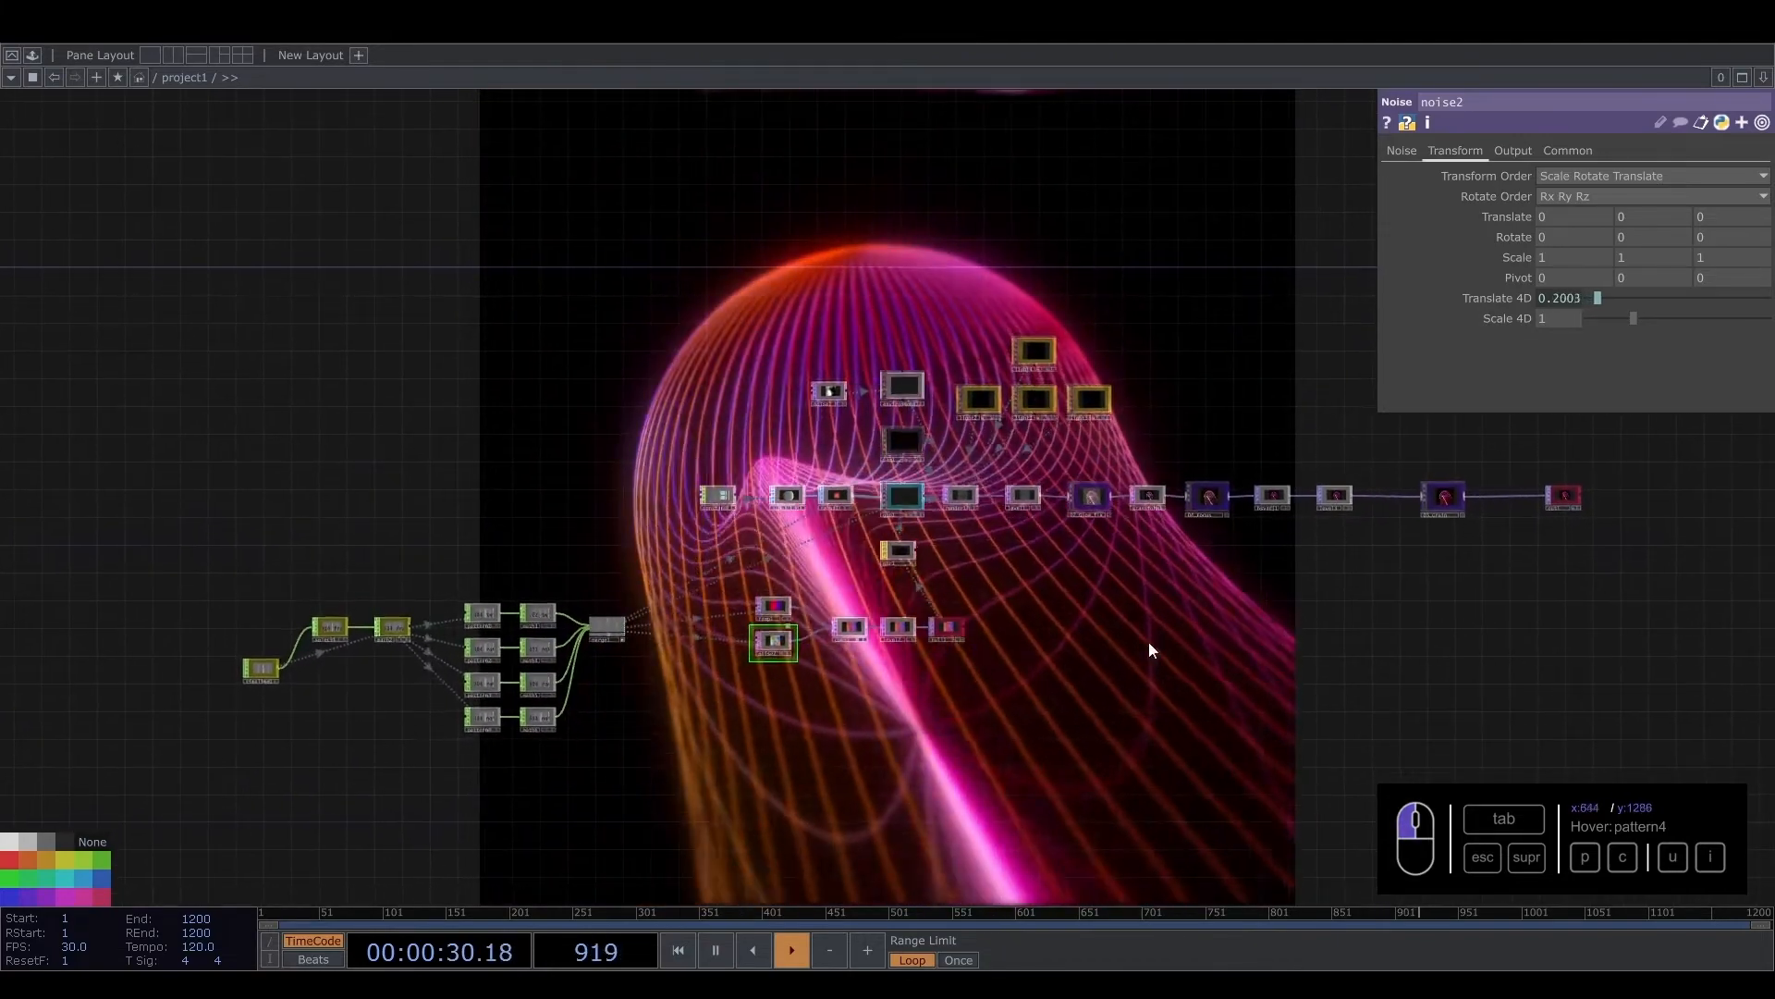
drag(1427, 506, 1400, 504)
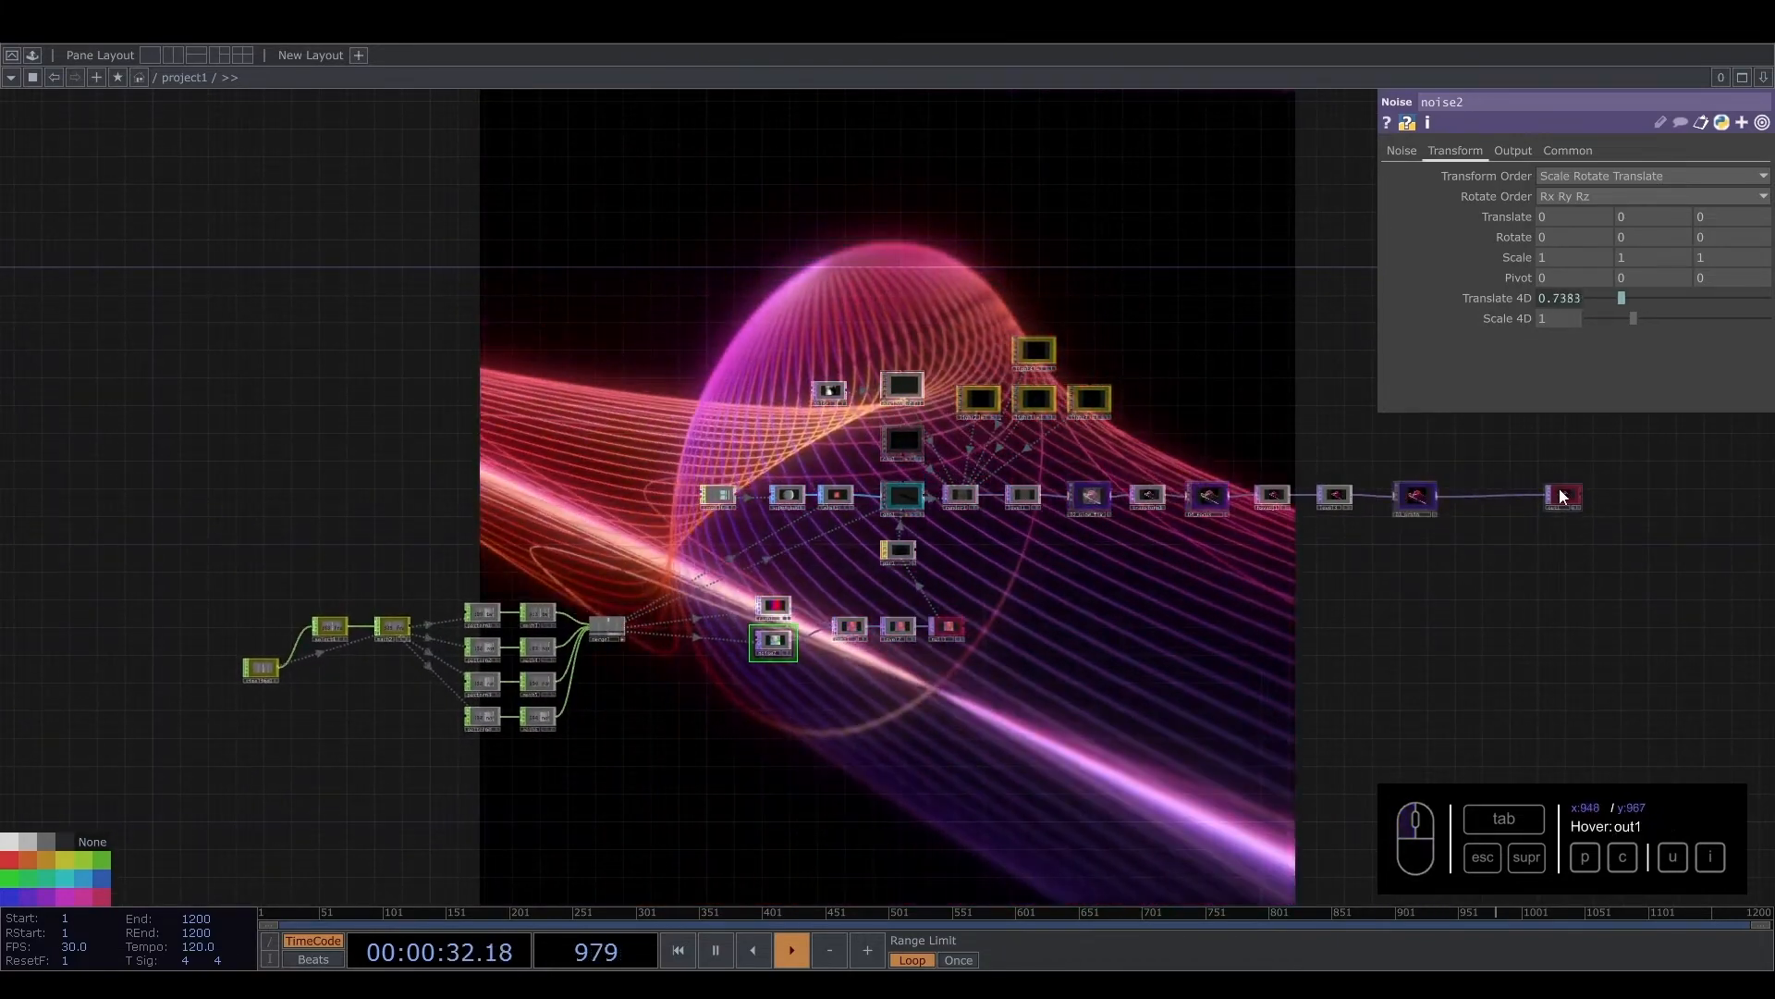
drag(1560, 495, 1465, 496)
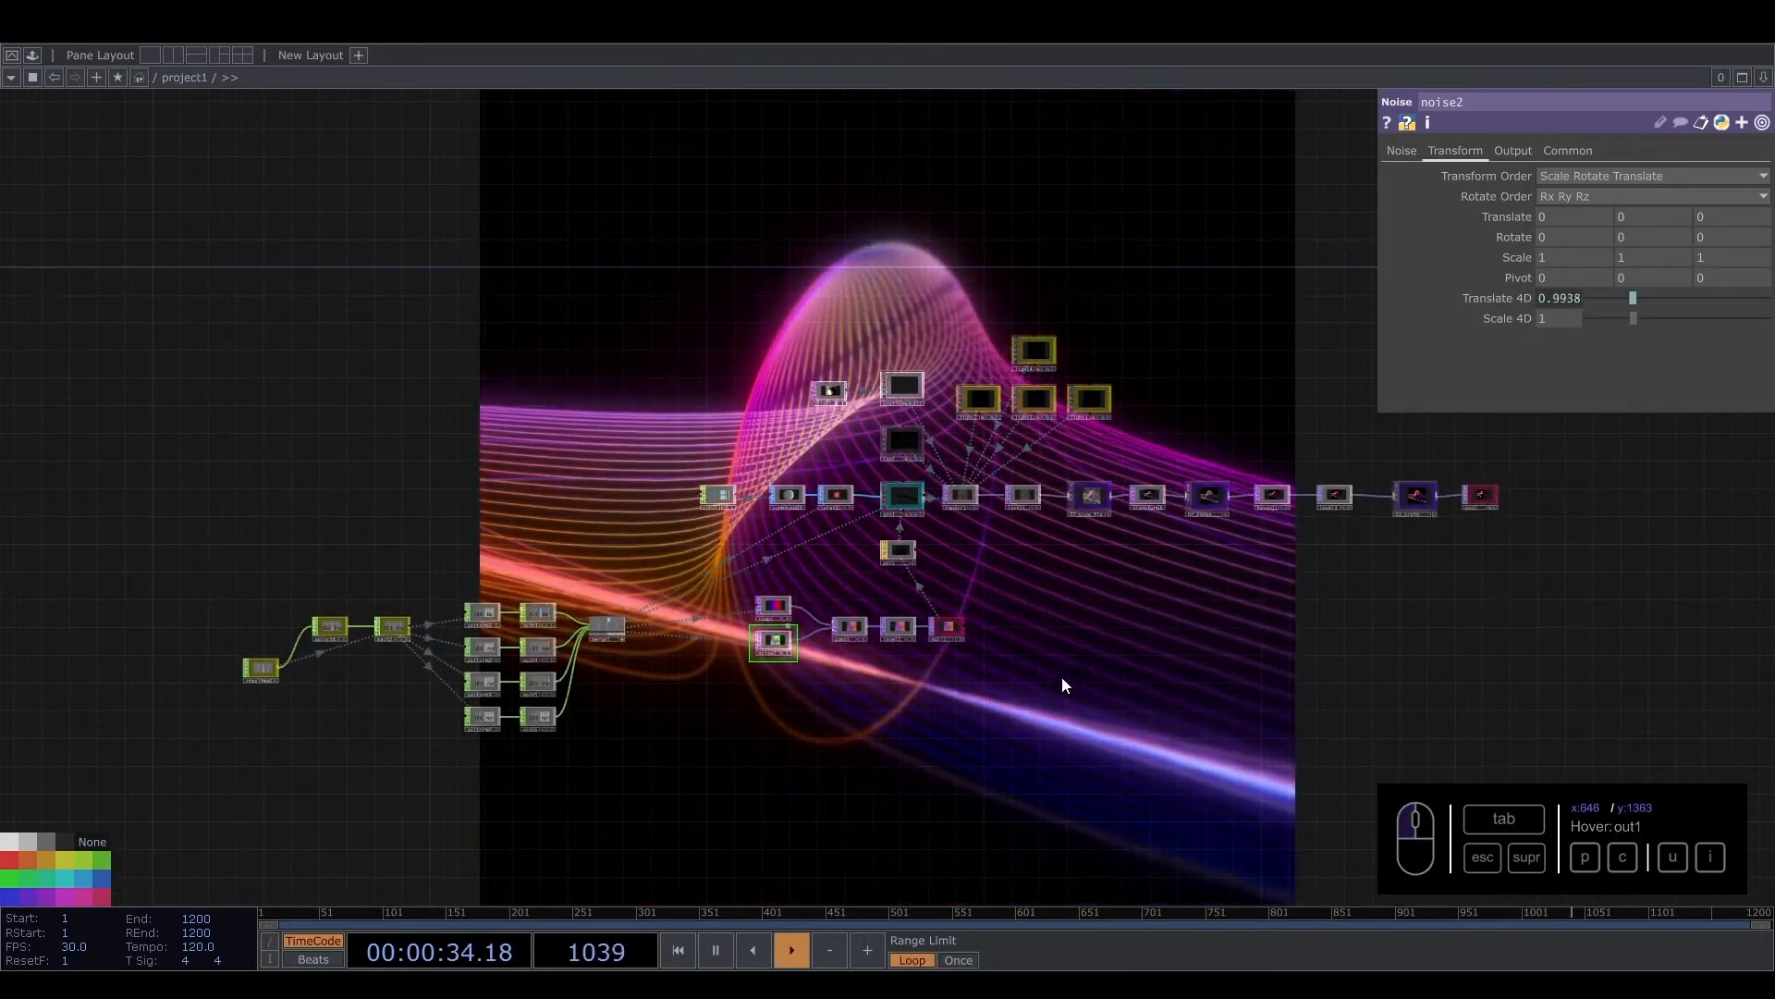